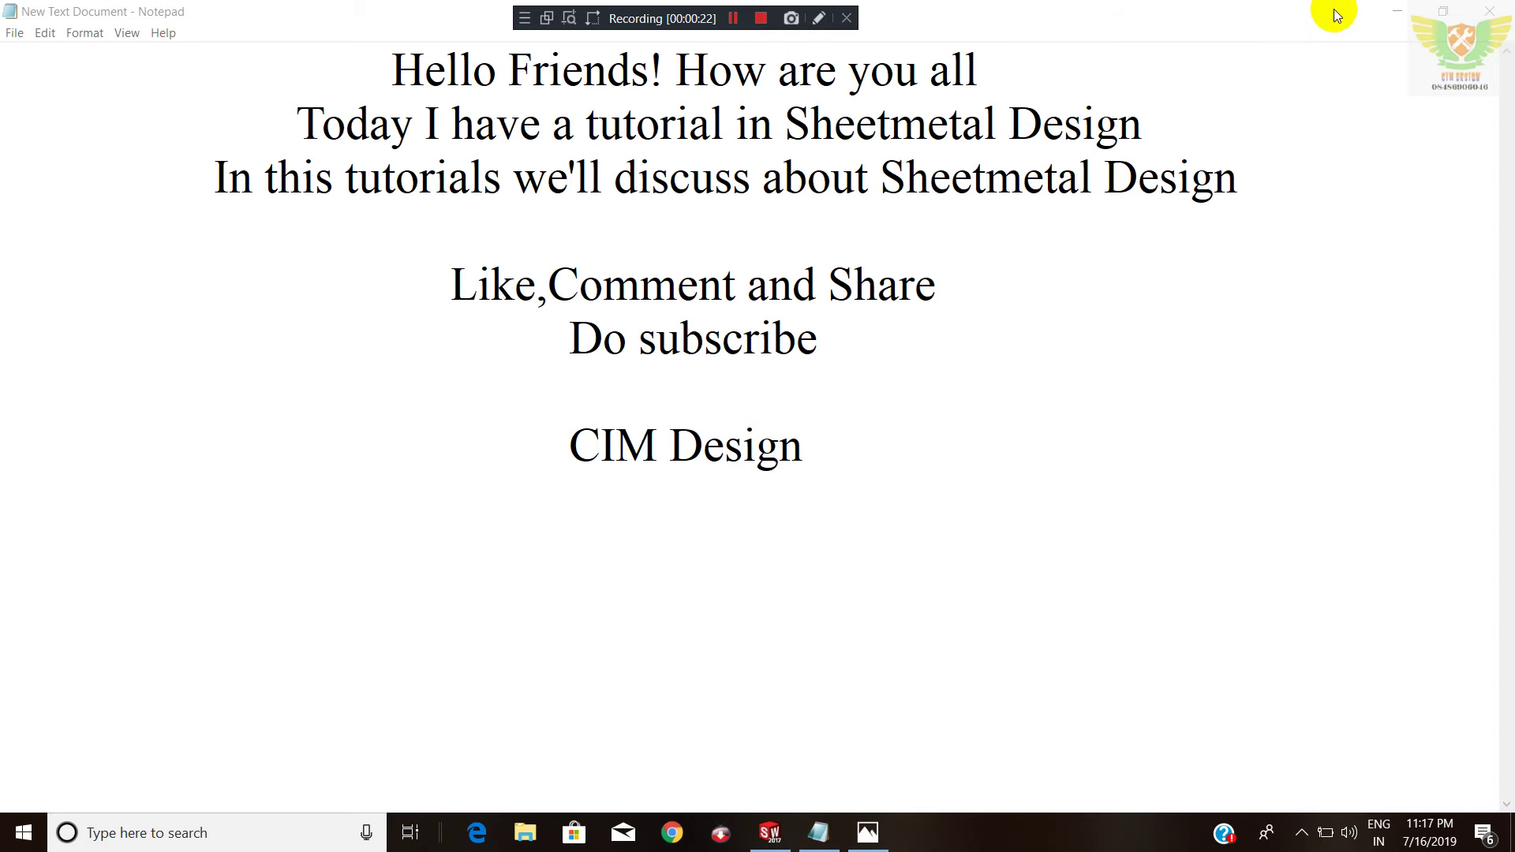
Minimize the Notepad intro notes to reveal the brass bracket model and 5Notes.jpg.
click(1396, 11)
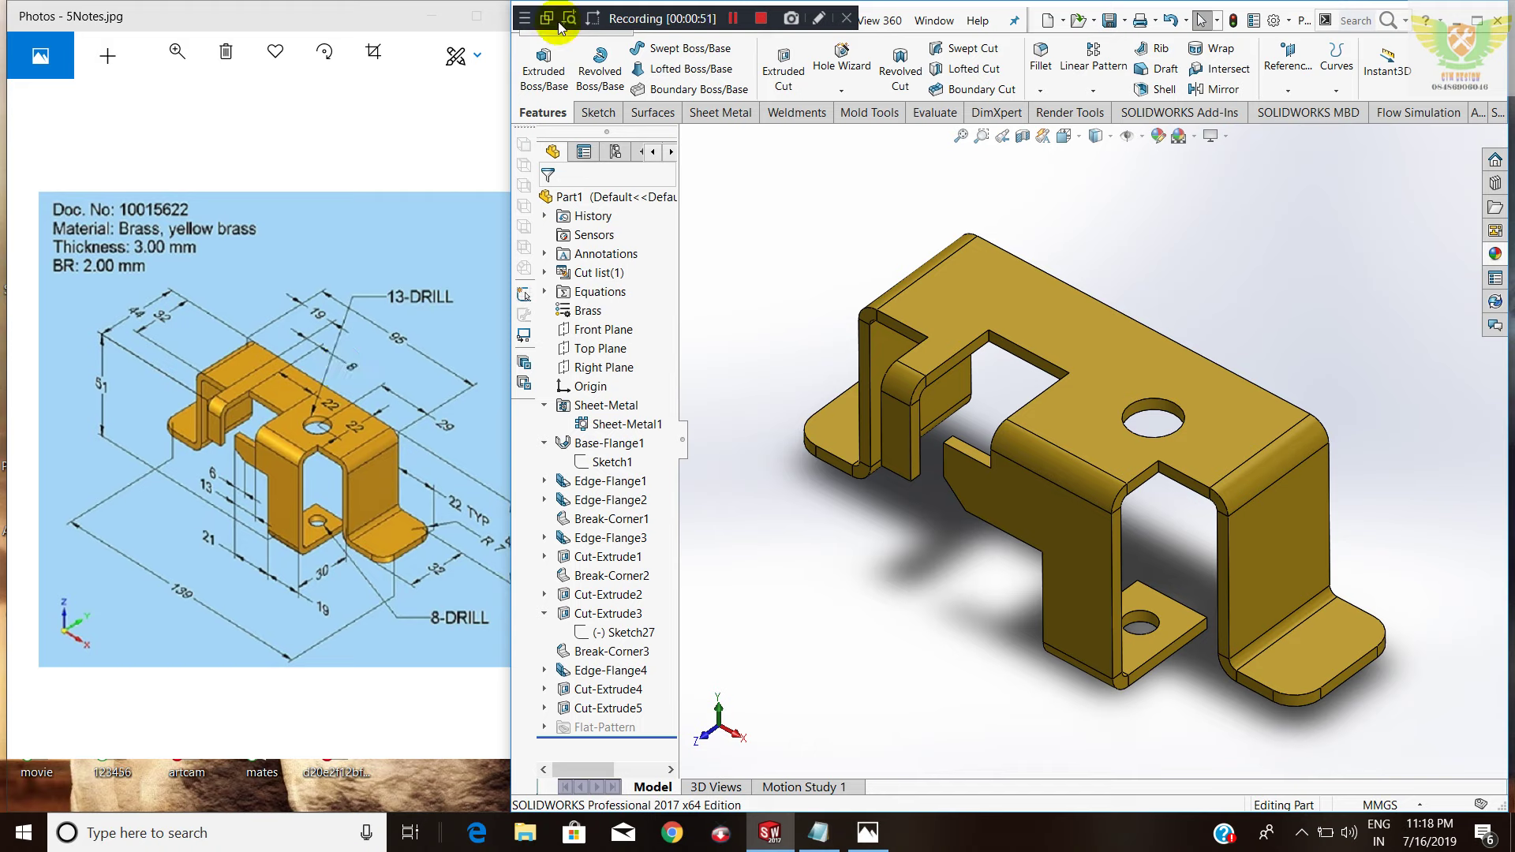
Create a new Part document, allowing SOLIDWORKS to create the missing template folders.
drag(648, 20, 337, 21)
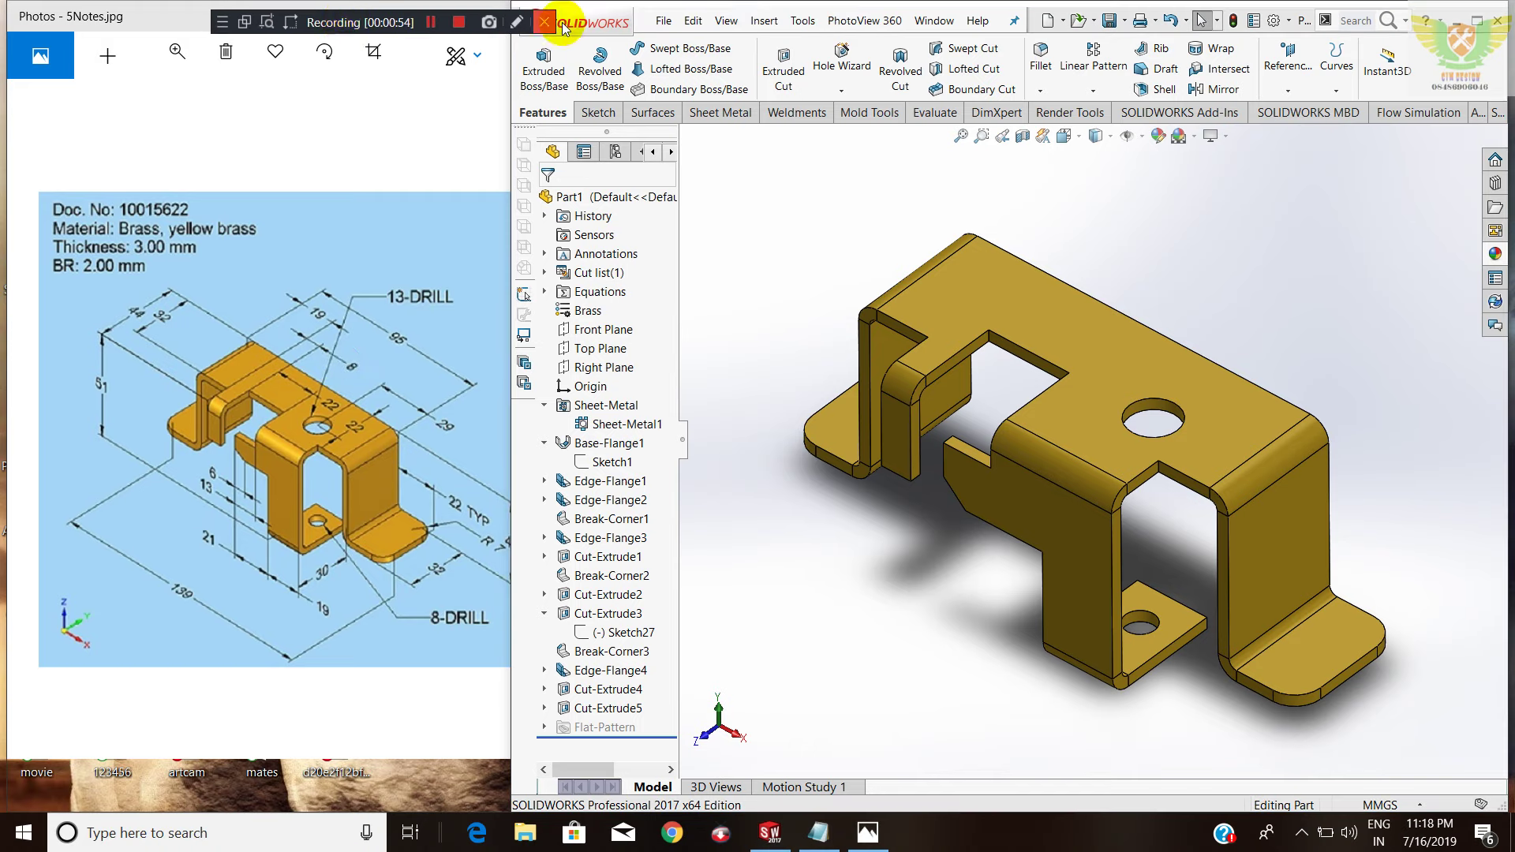
click(663, 20)
click(677, 49)
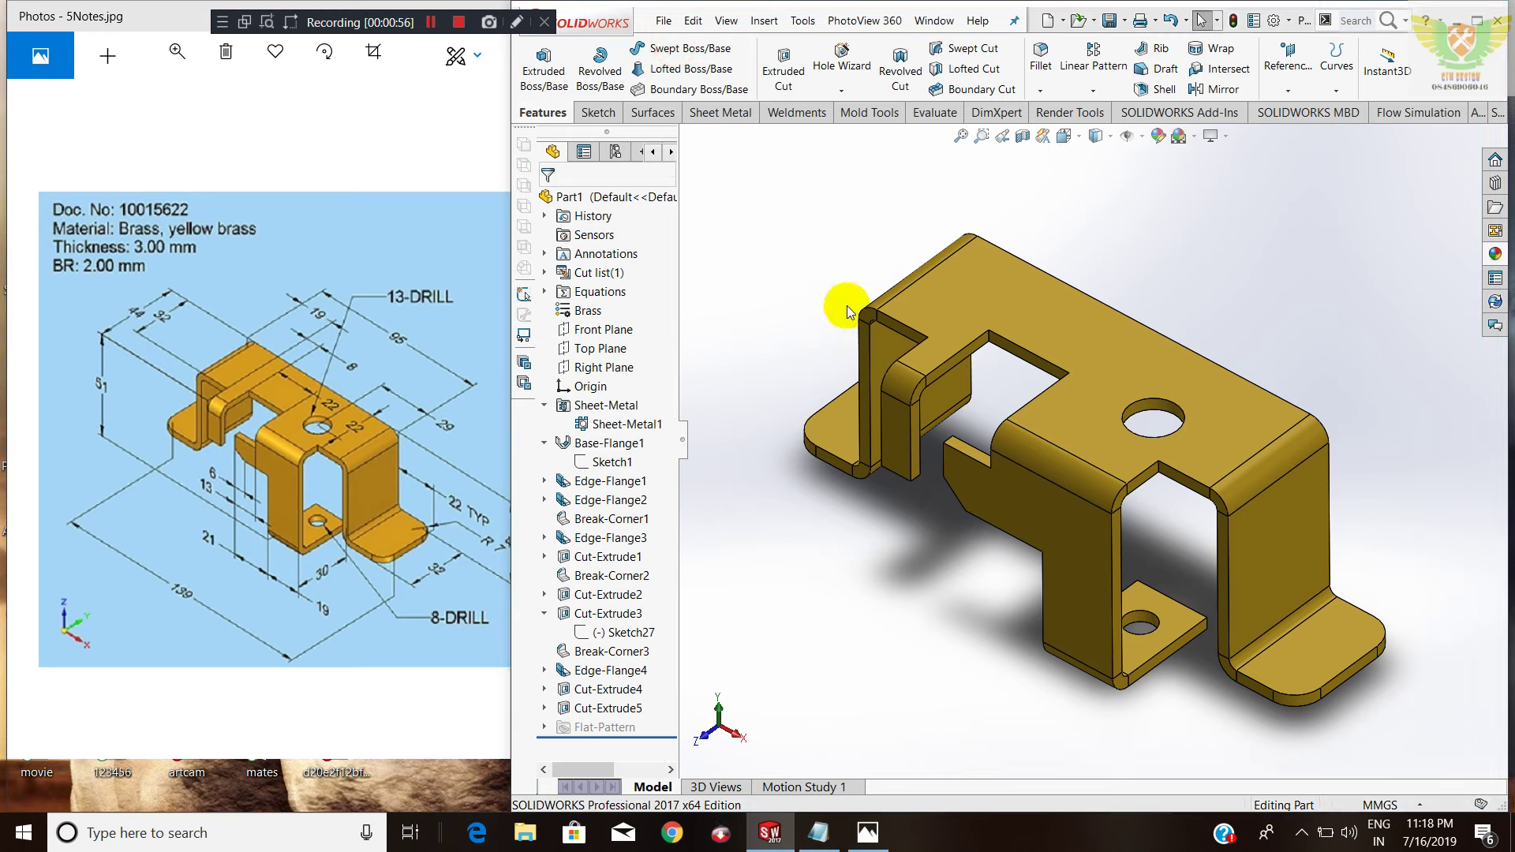
click(802, 437)
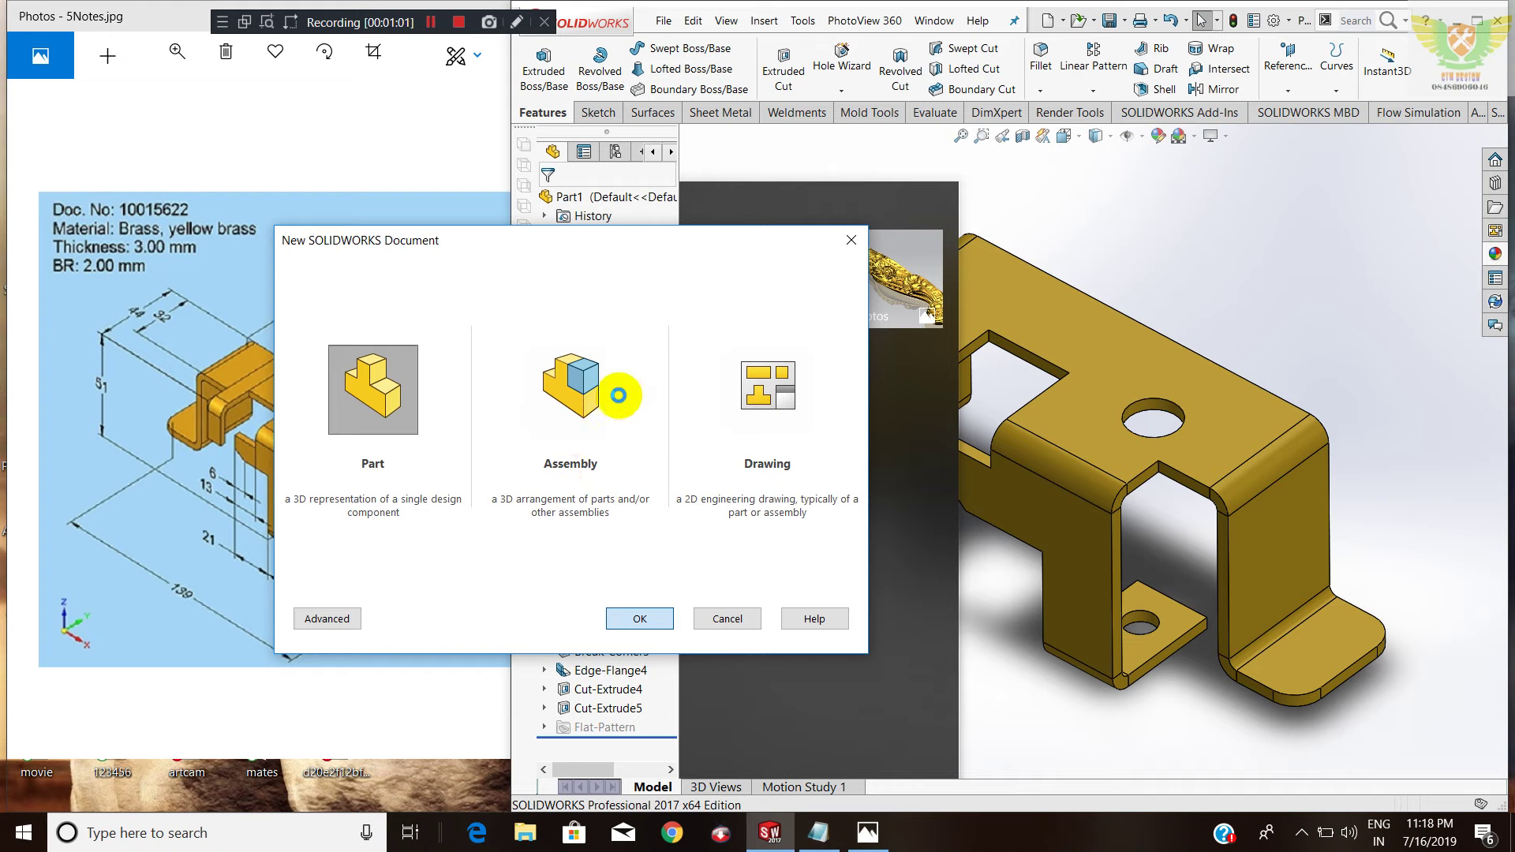
key(Escape)
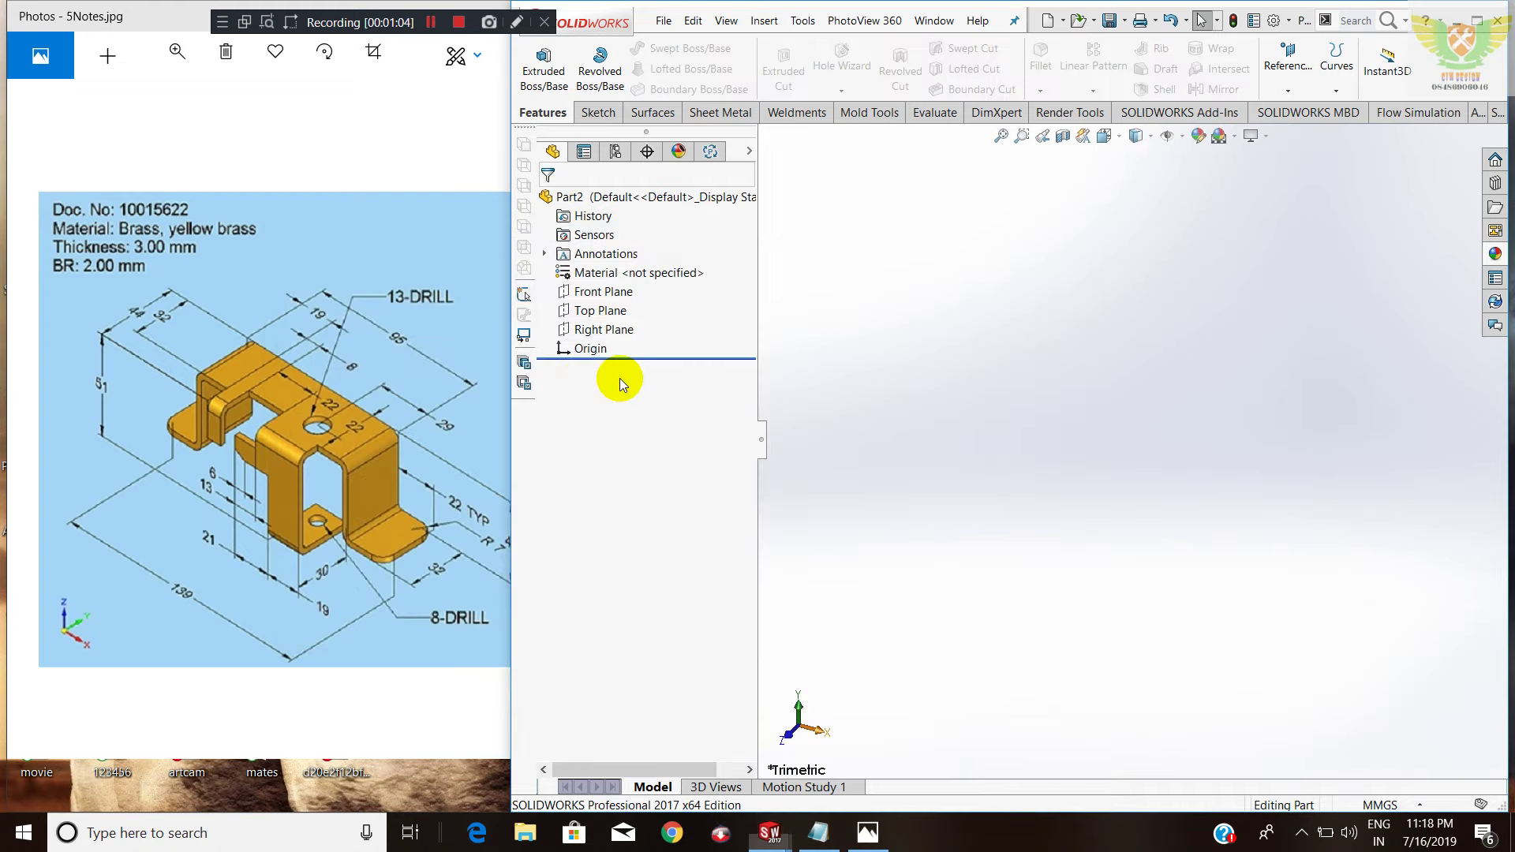
Show 5Notes.jpg again in the Photos viewer and narrow its window.
click(498, 415)
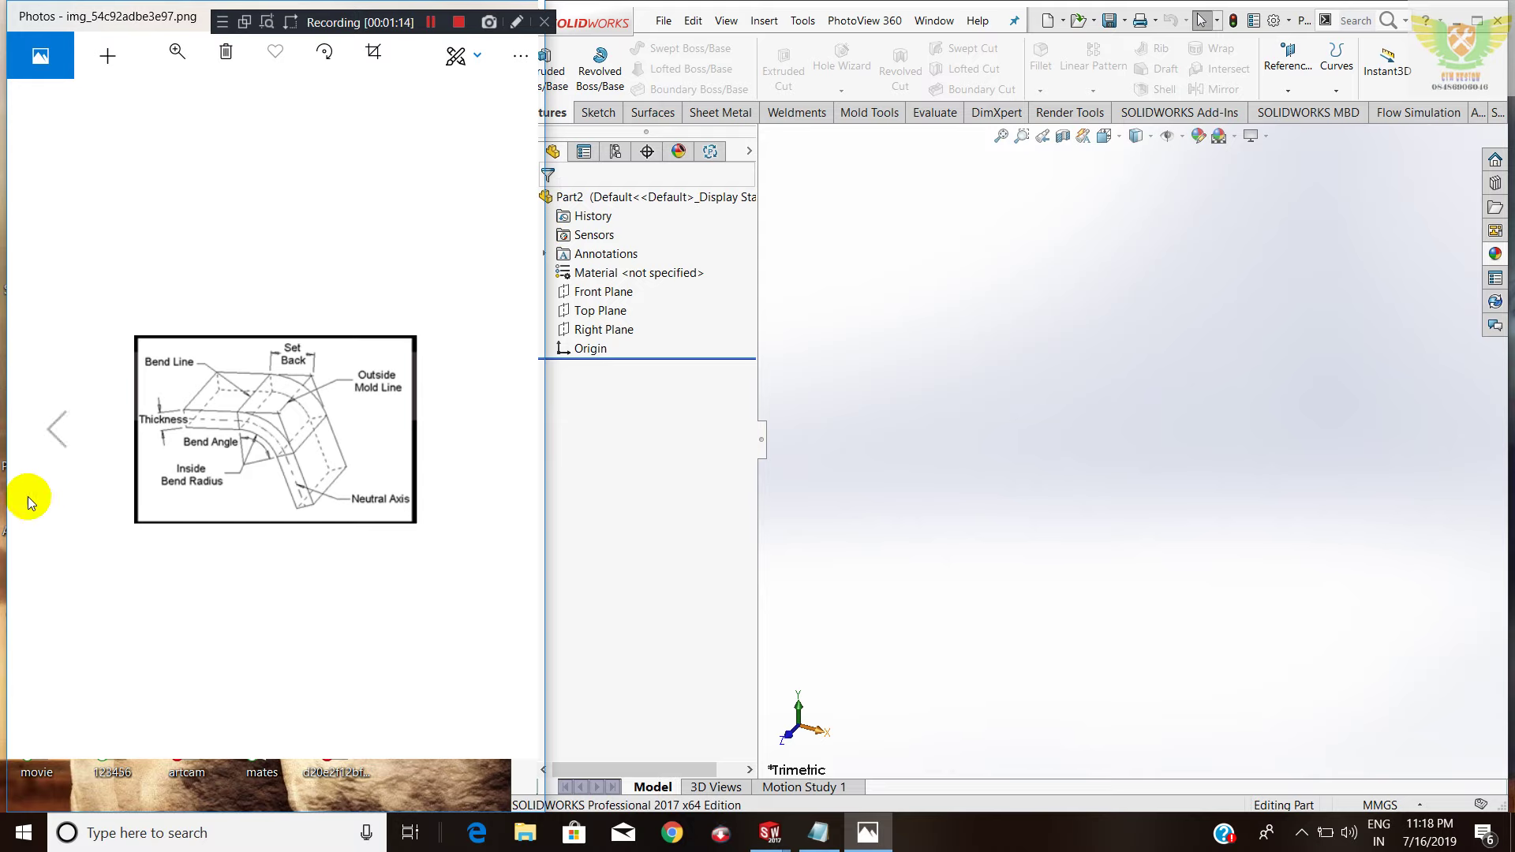
click(57, 429)
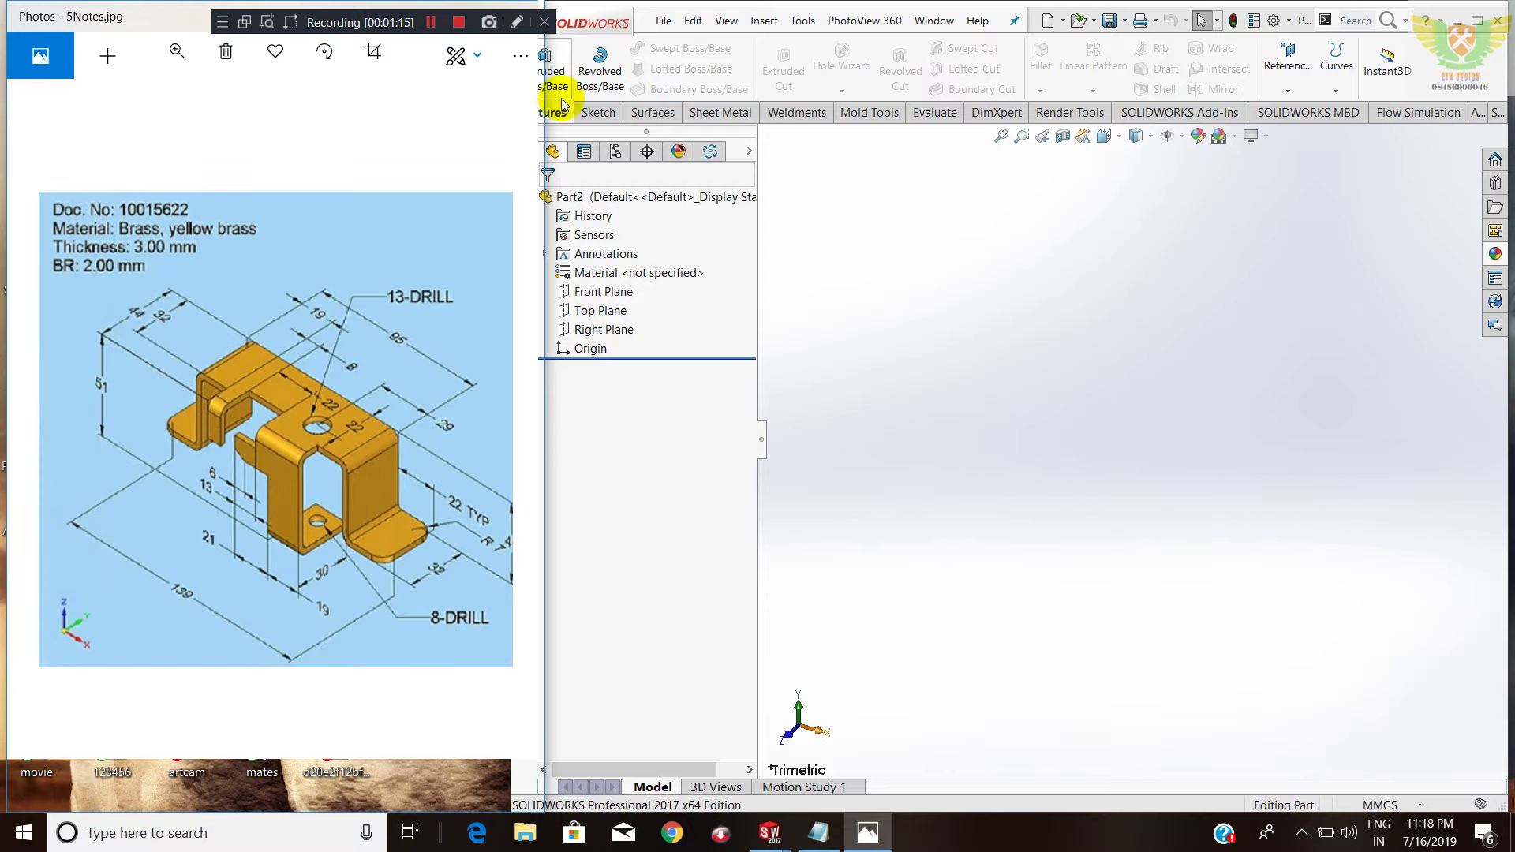
mouse_move(542, 138)
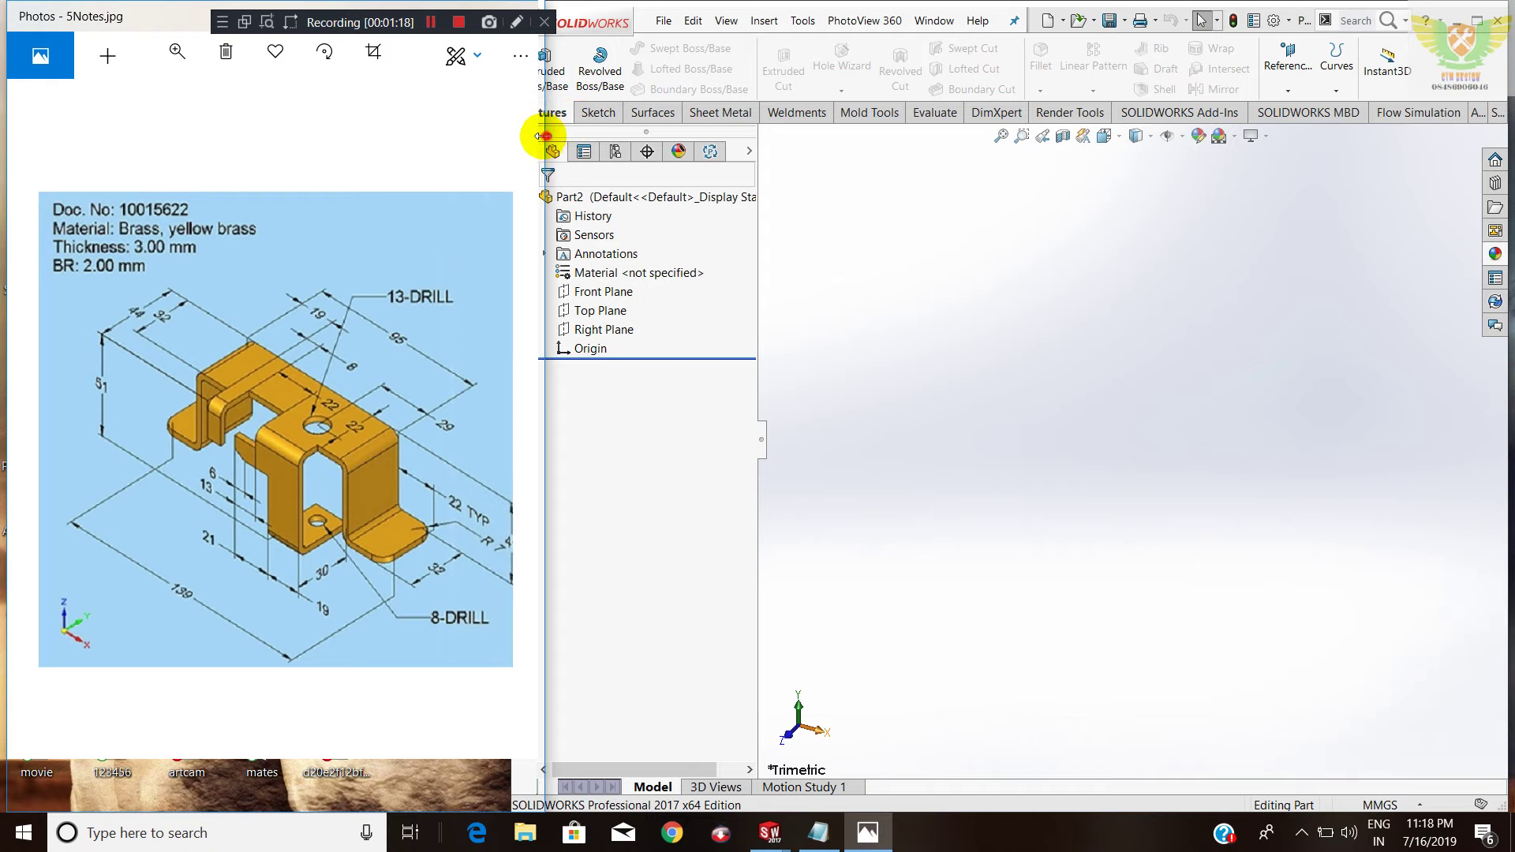
drag(544, 142, 525, 131)
Start a sketch on the Top Plane and draw a center rectangle on the origin.
click(584, 108)
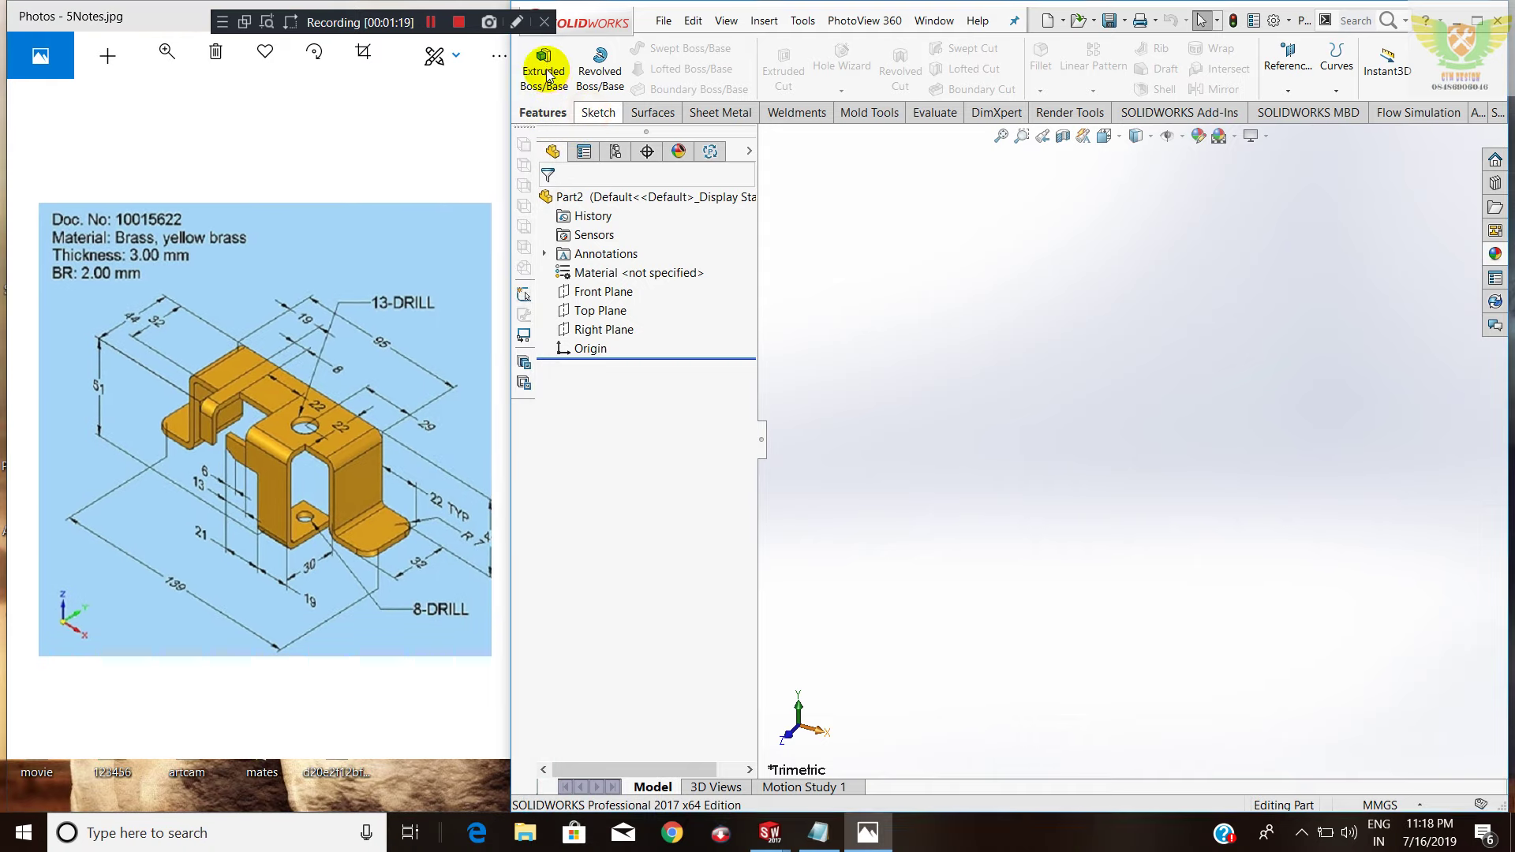
click(535, 63)
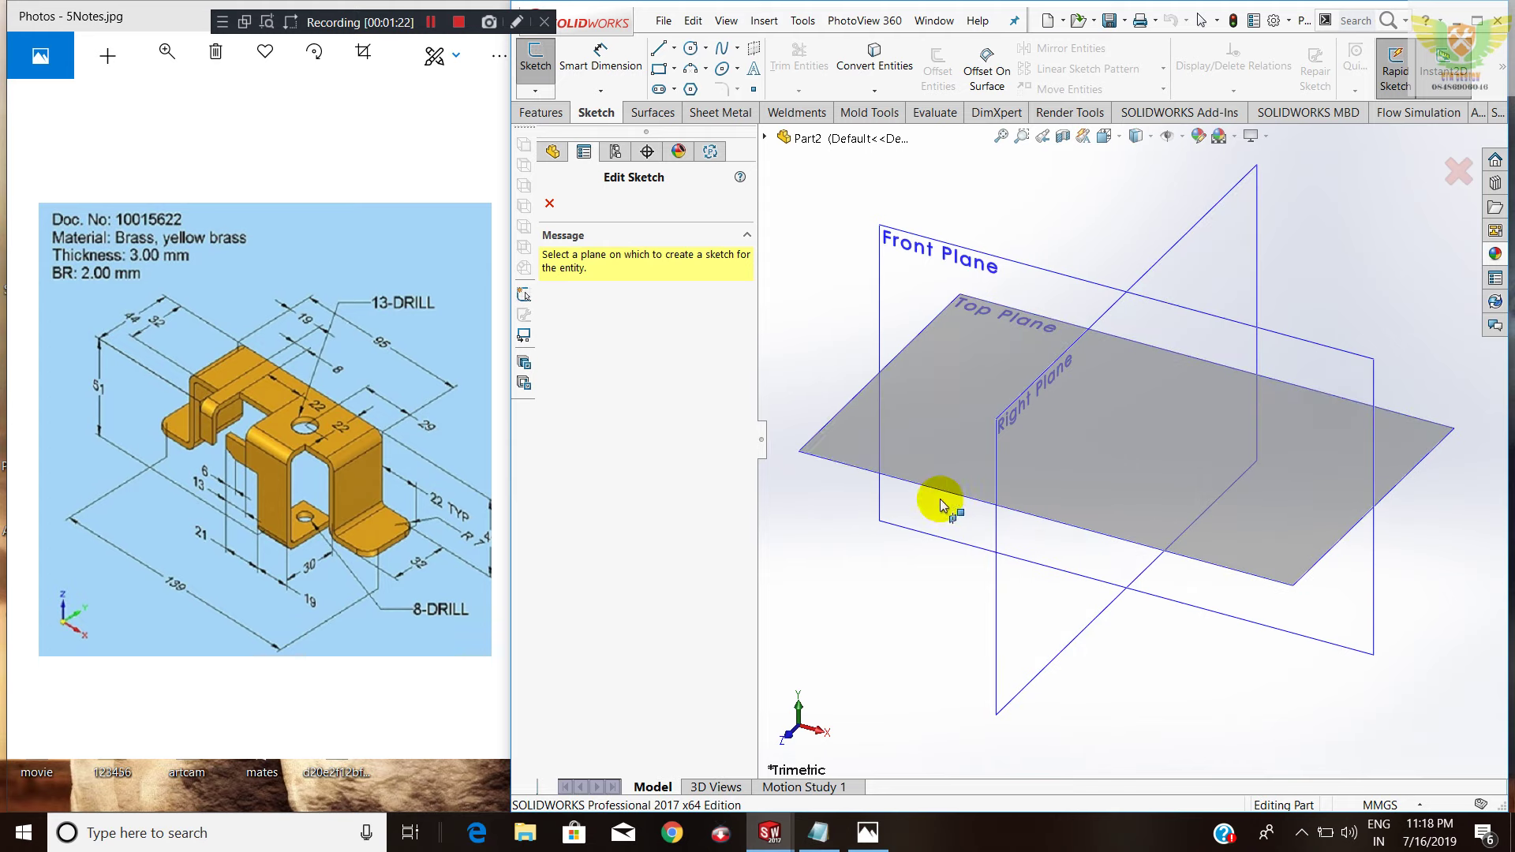
click(829, 440)
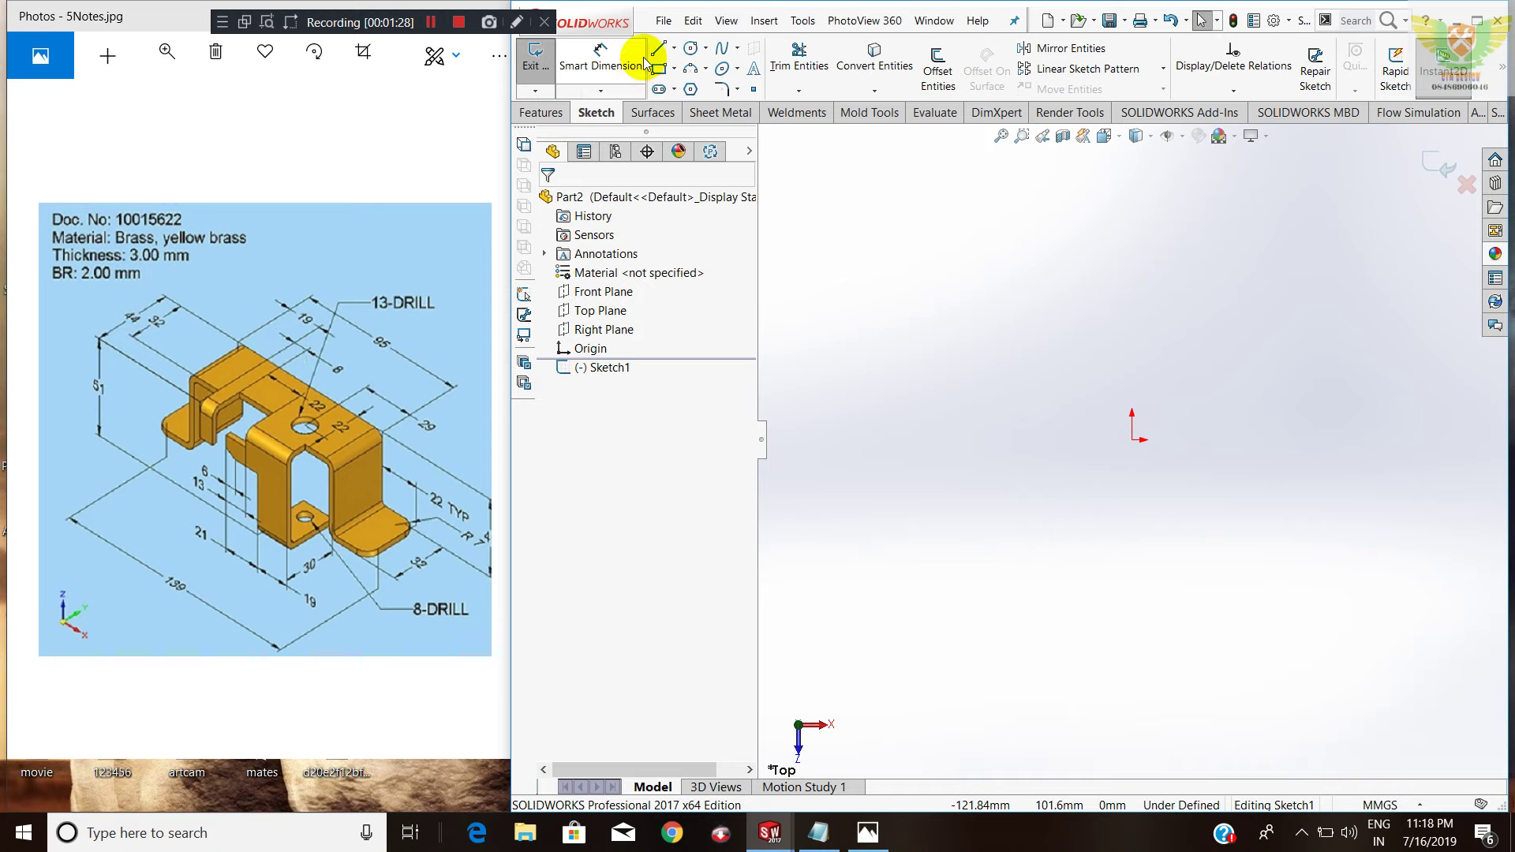
click(674, 68)
click(707, 105)
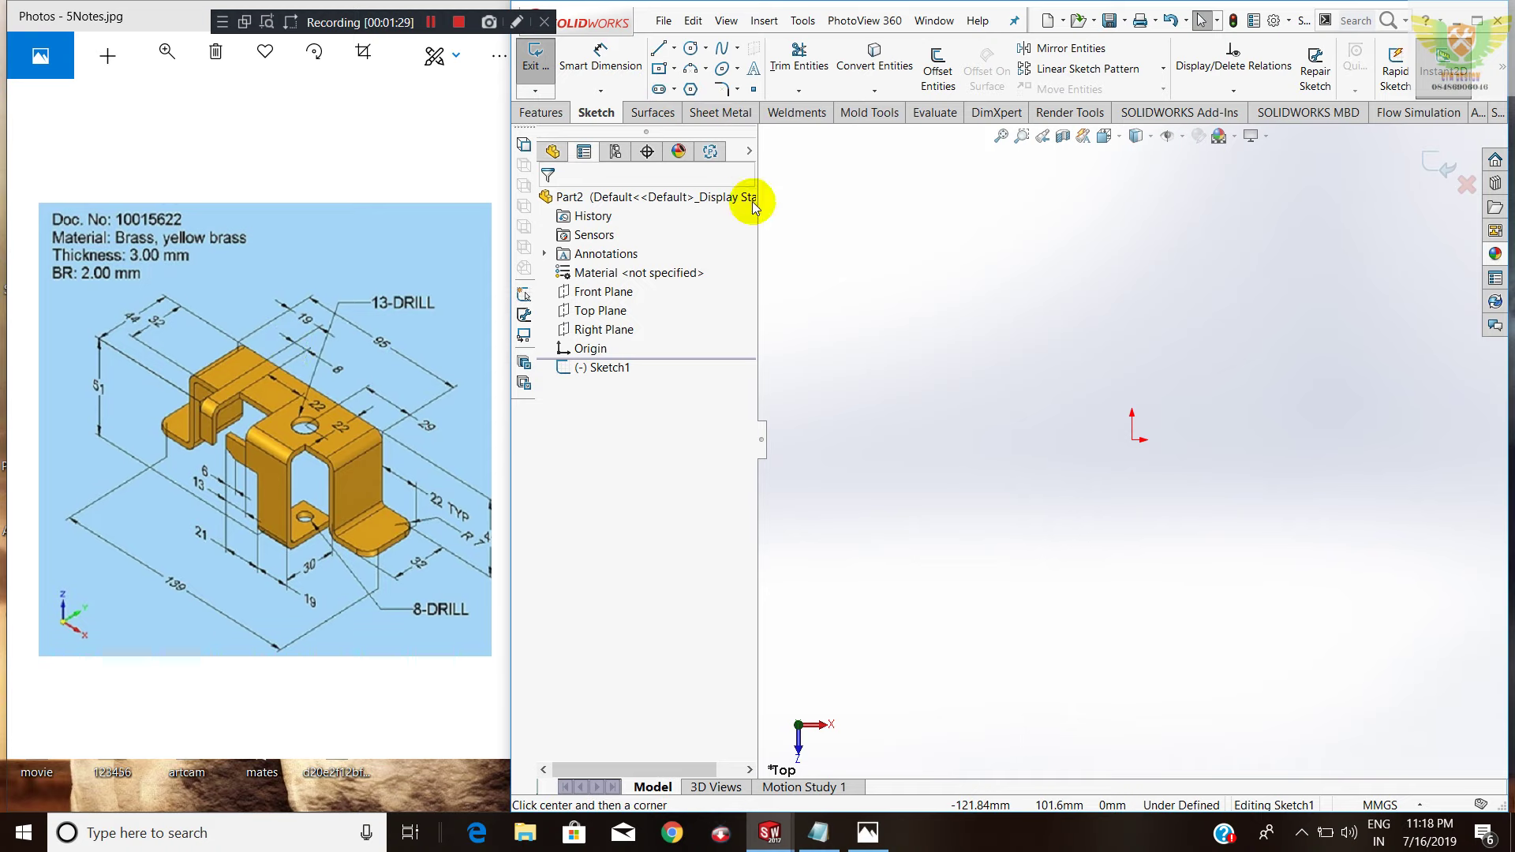
click(1133, 439)
click(1235, 374)
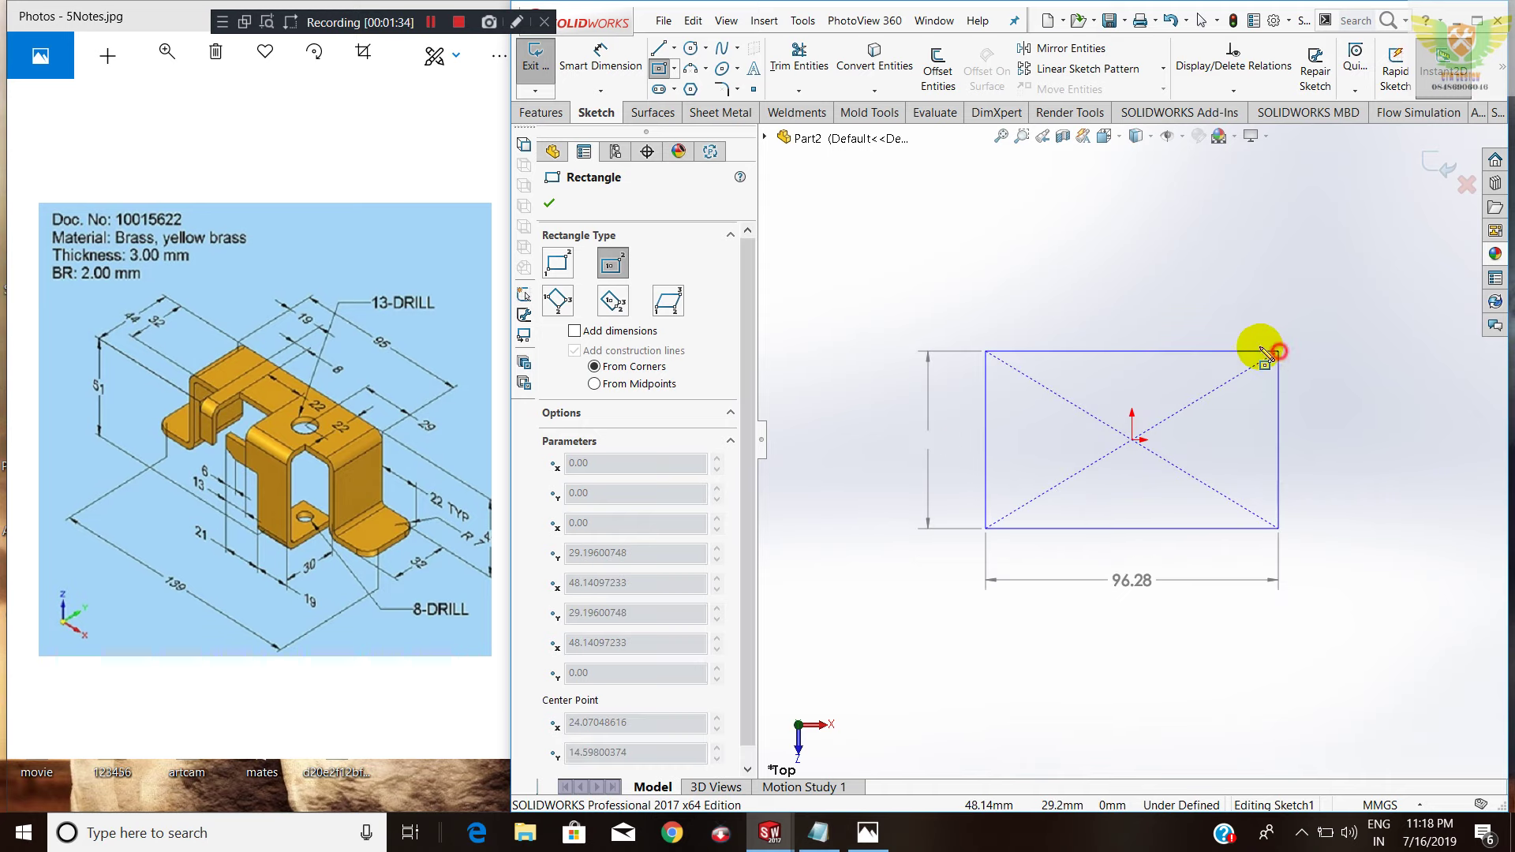
click(1279, 351)
Dimension the rectangle's width to 95 mm.
click(601, 49)
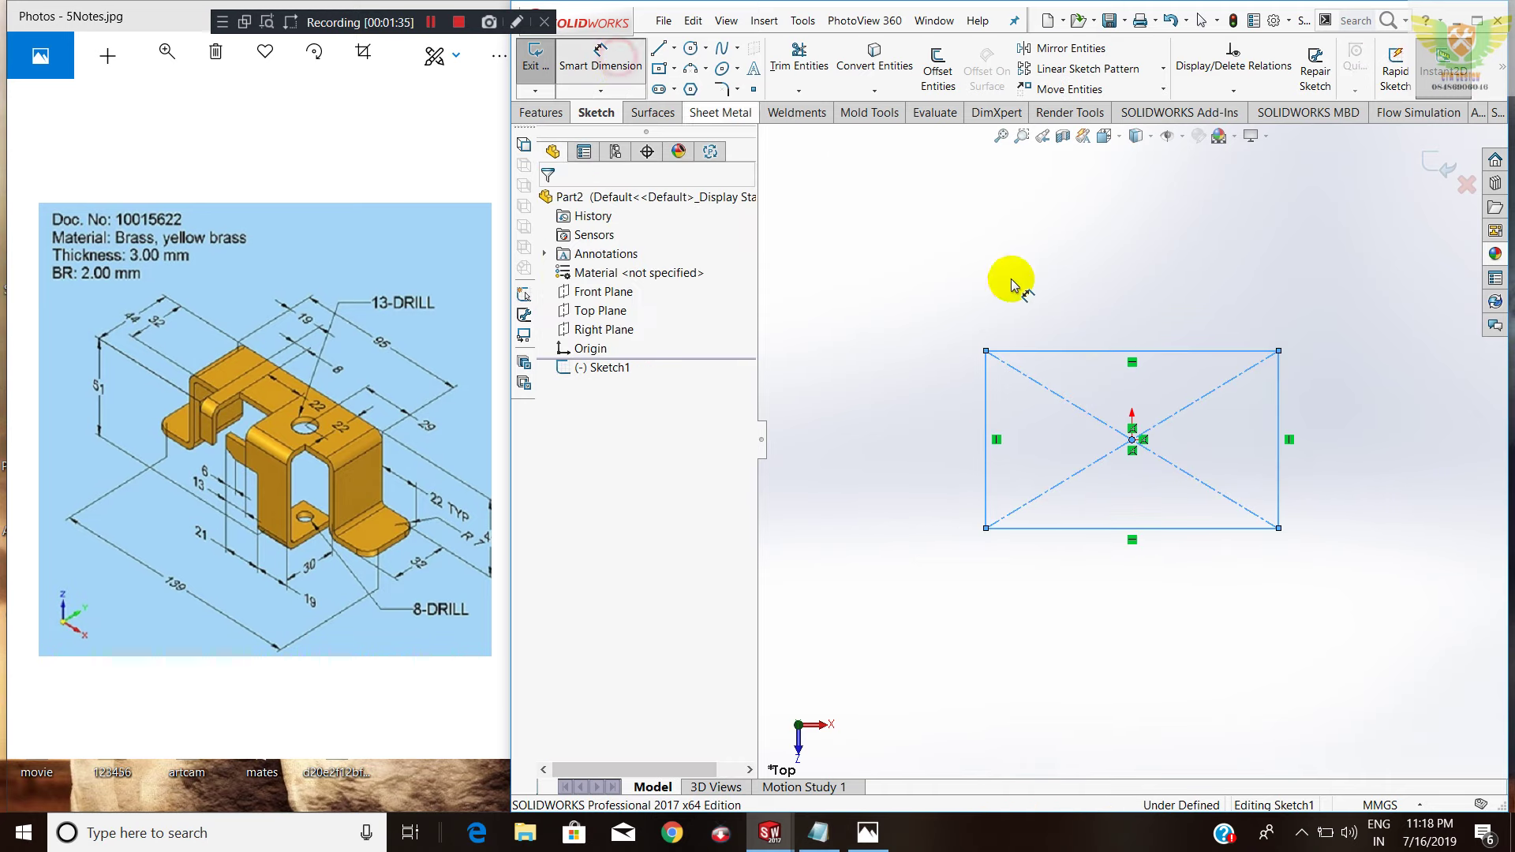
click(1071, 351)
click(1073, 306)
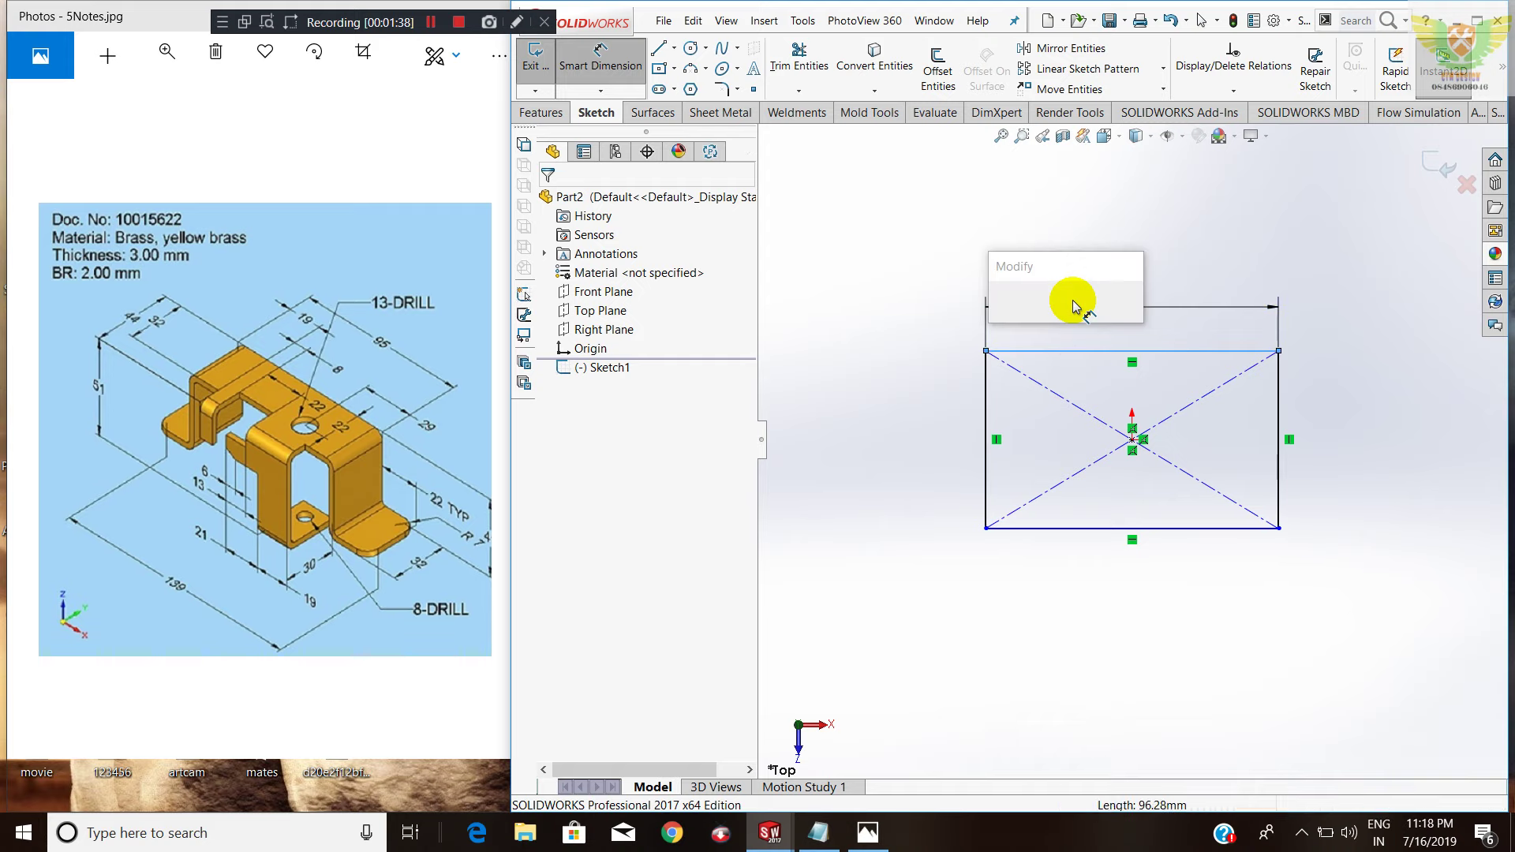
text(94)
key(Return)
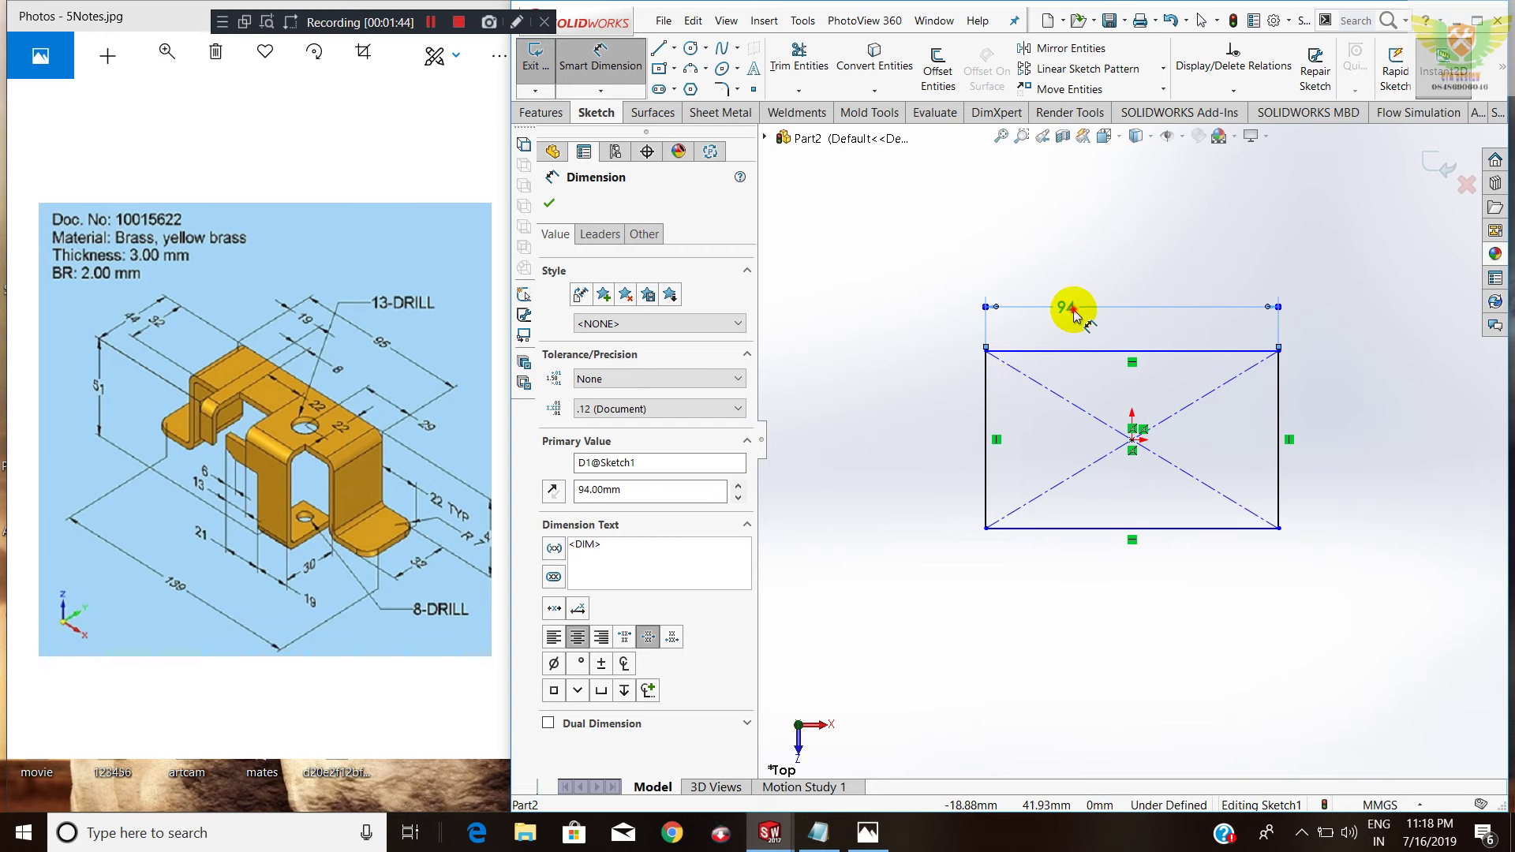
double_click(1073, 310)
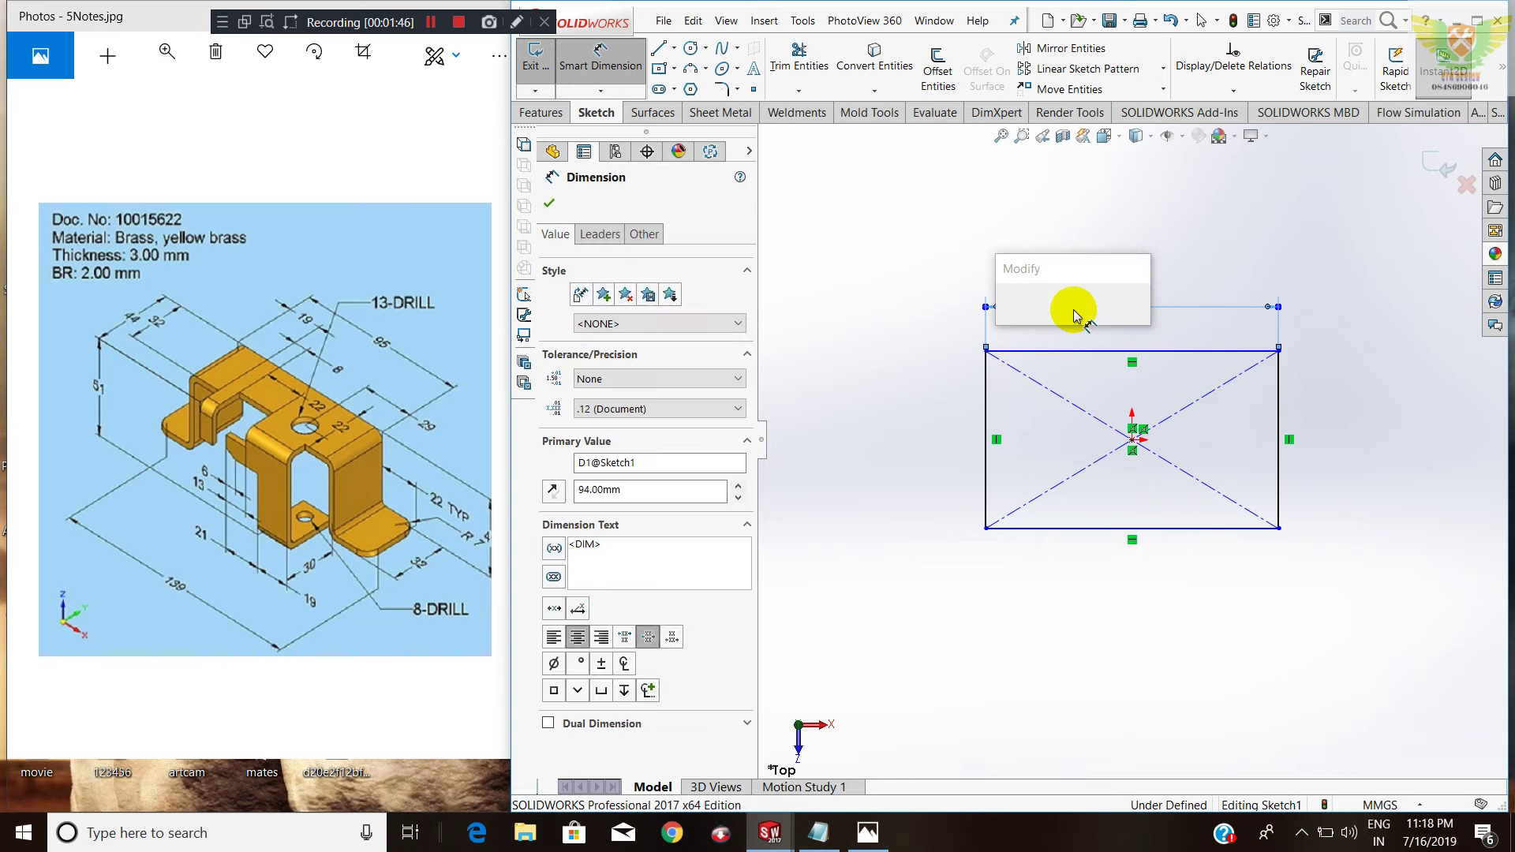
text(95)
key(Return)
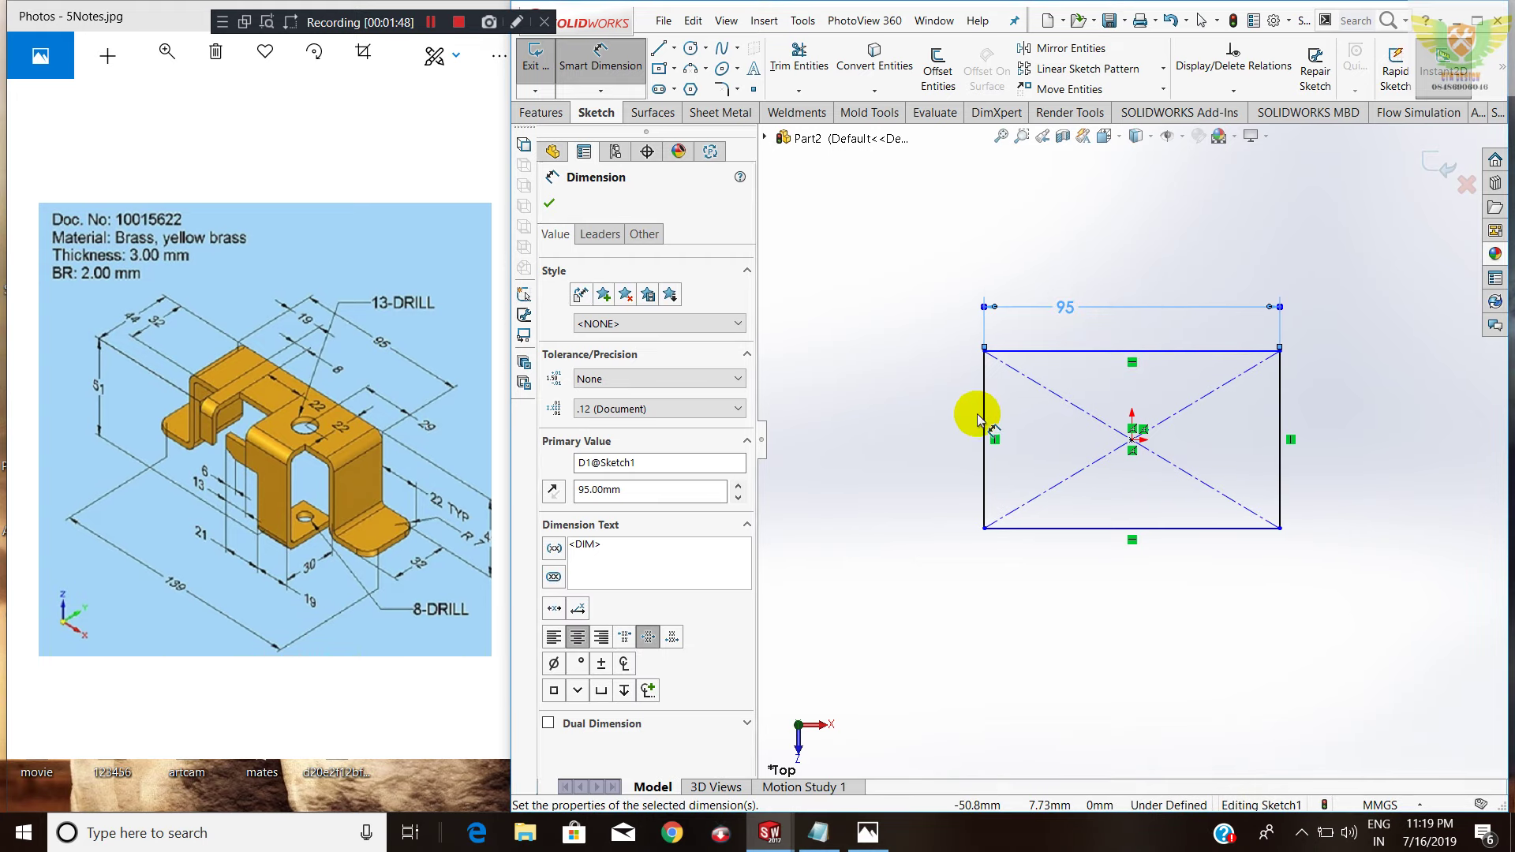
Dimension the rectangle's height to 44 mm.
click(940, 430)
click(939, 430)
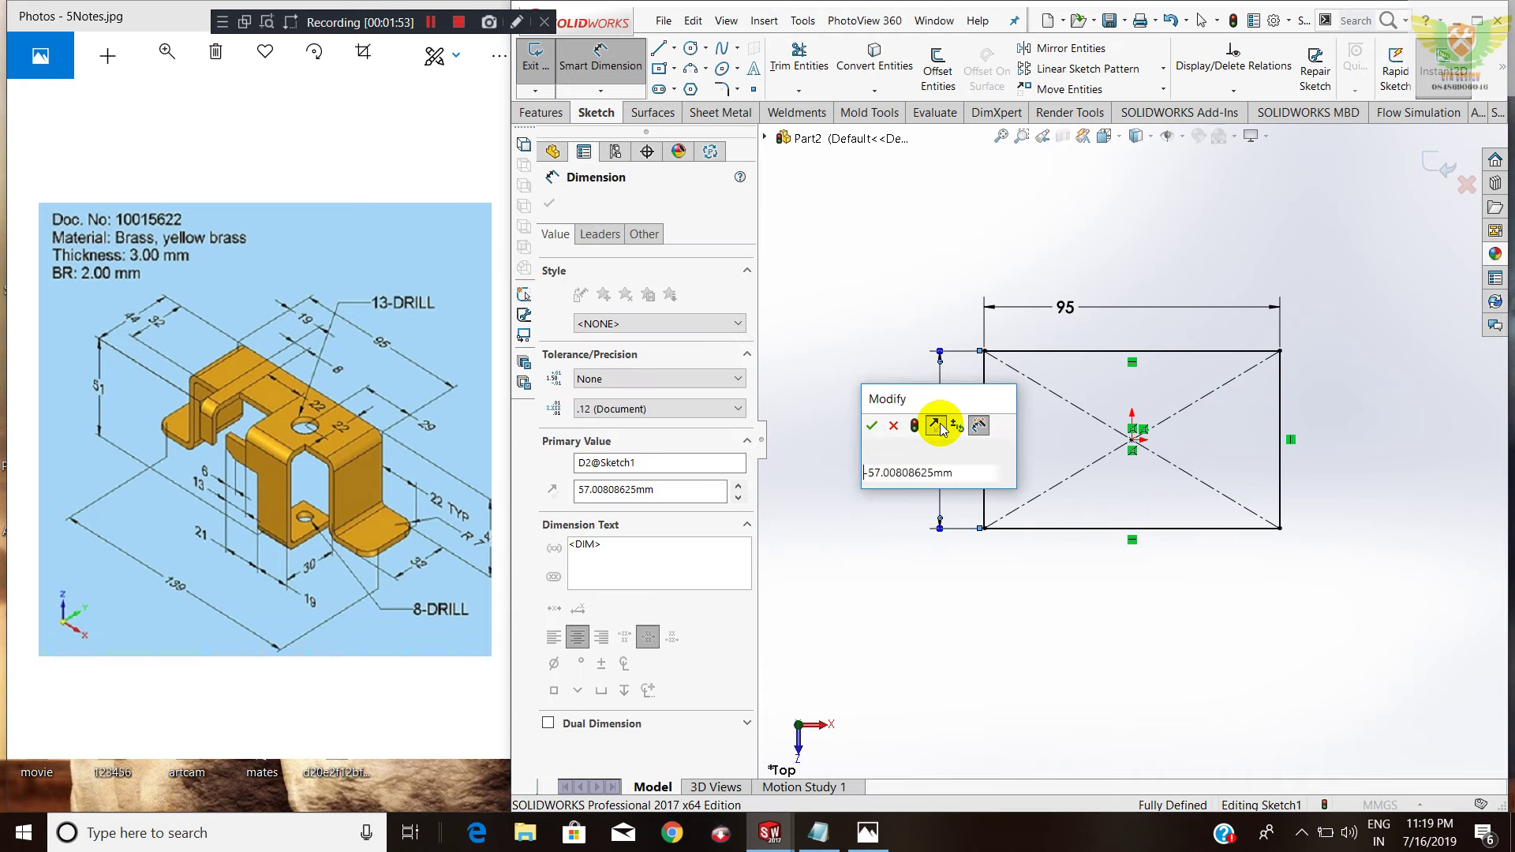
double_click(935, 475)
text(44)
key(Return)
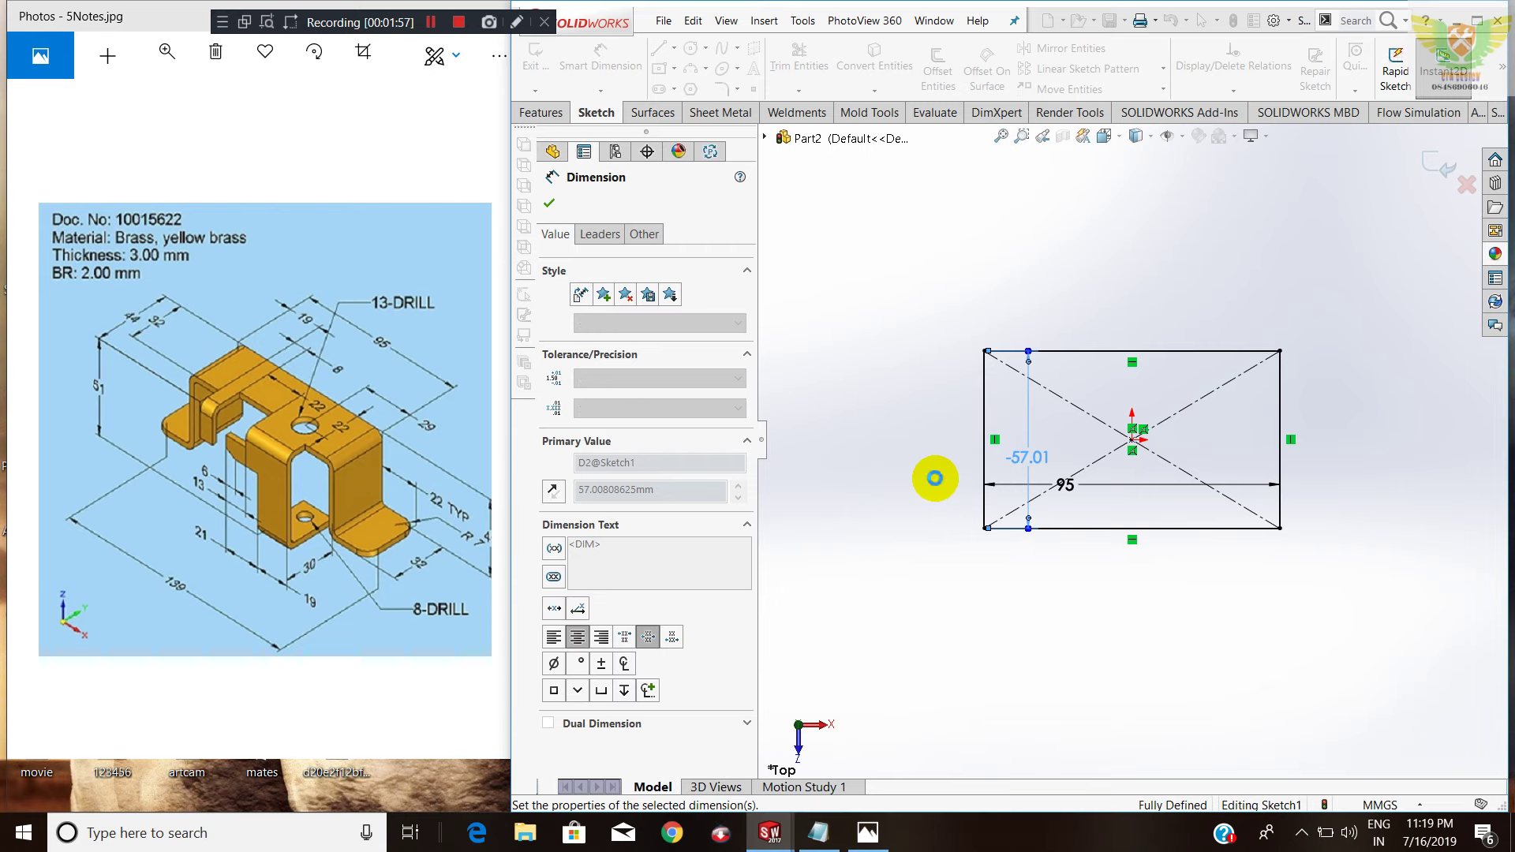
click(920, 360)
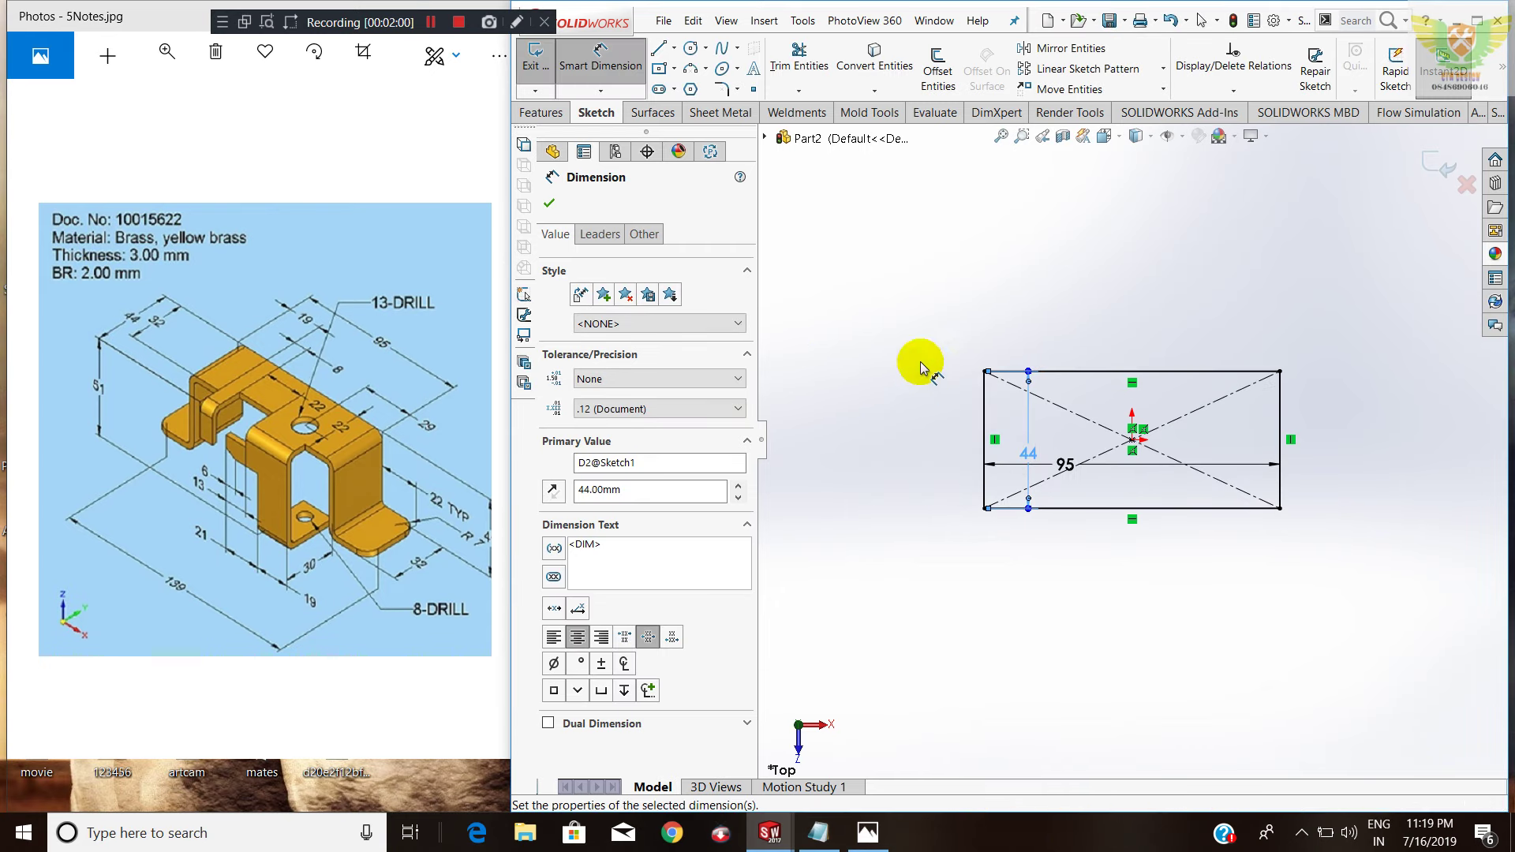
key(Escape)
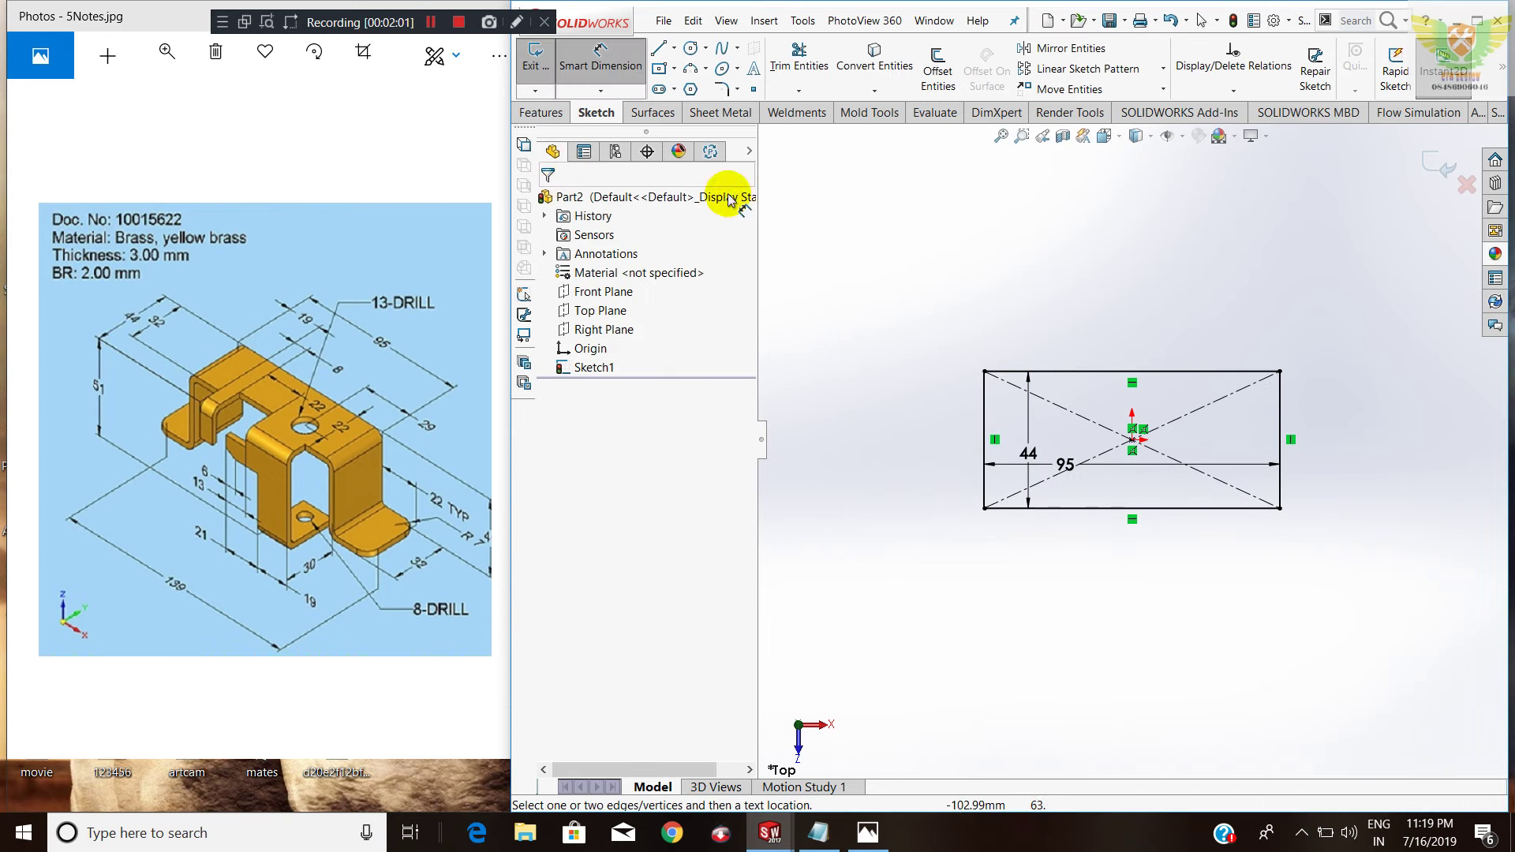
Turn the rectangle sketch into a Base Flange, 3.00 mm thick with K-Factor 0.5.
click(530, 59)
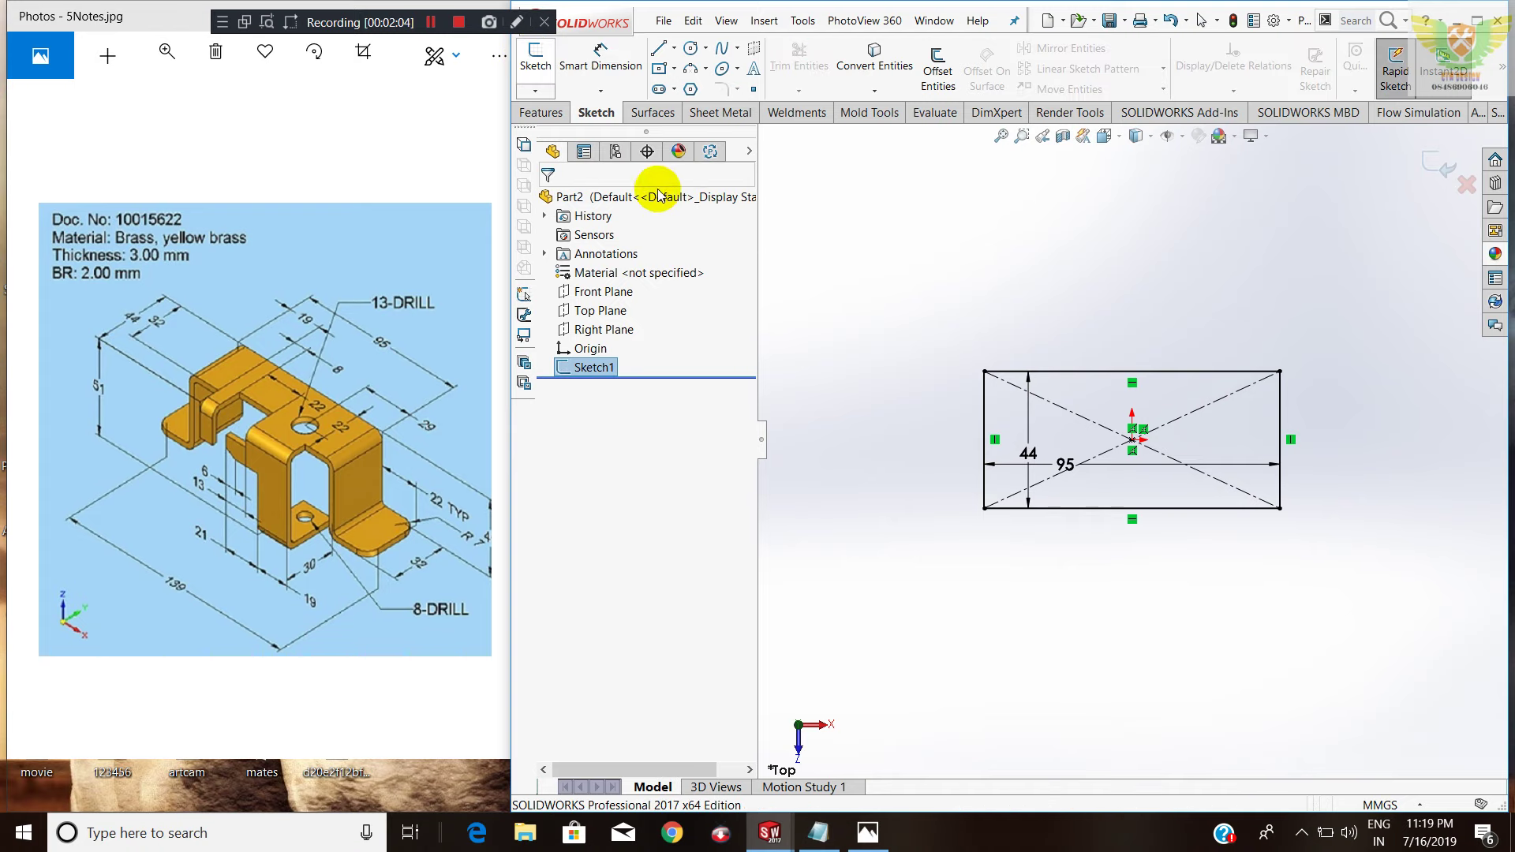
click(715, 112)
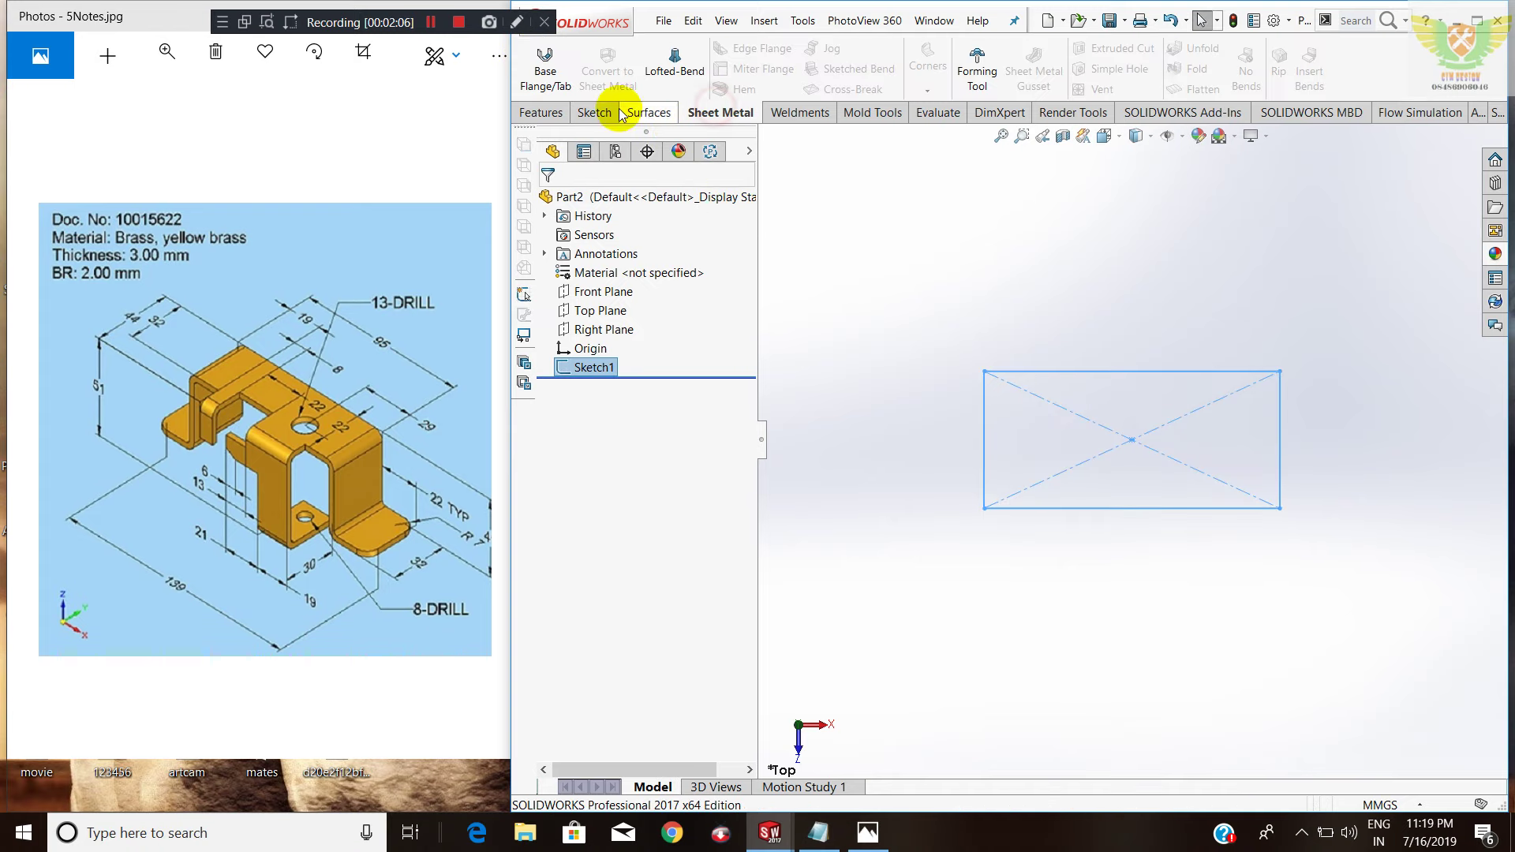
click(548, 55)
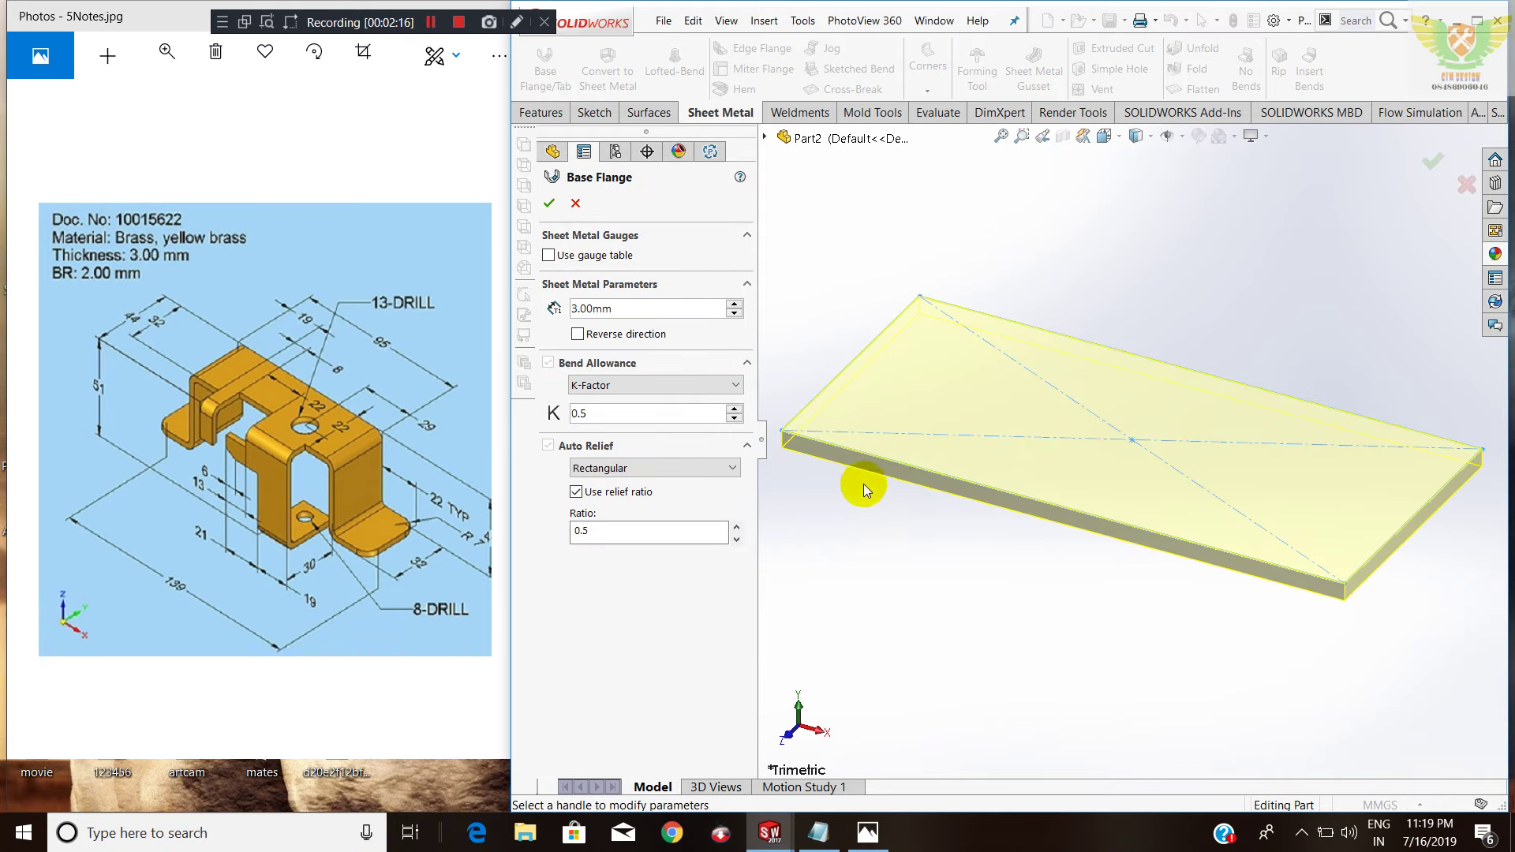
double_click(638, 308)
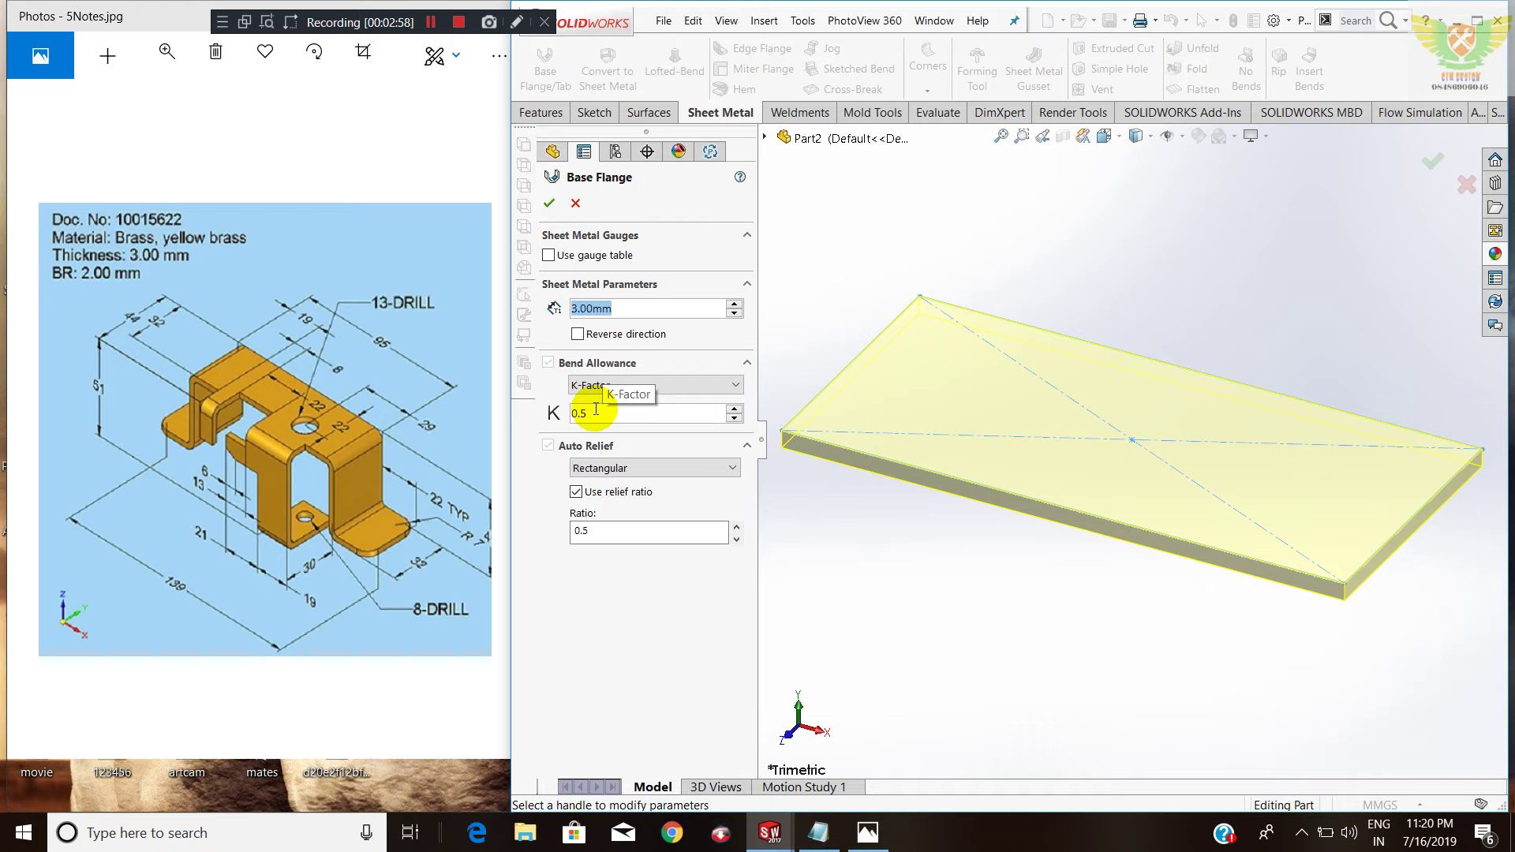
click(629, 389)
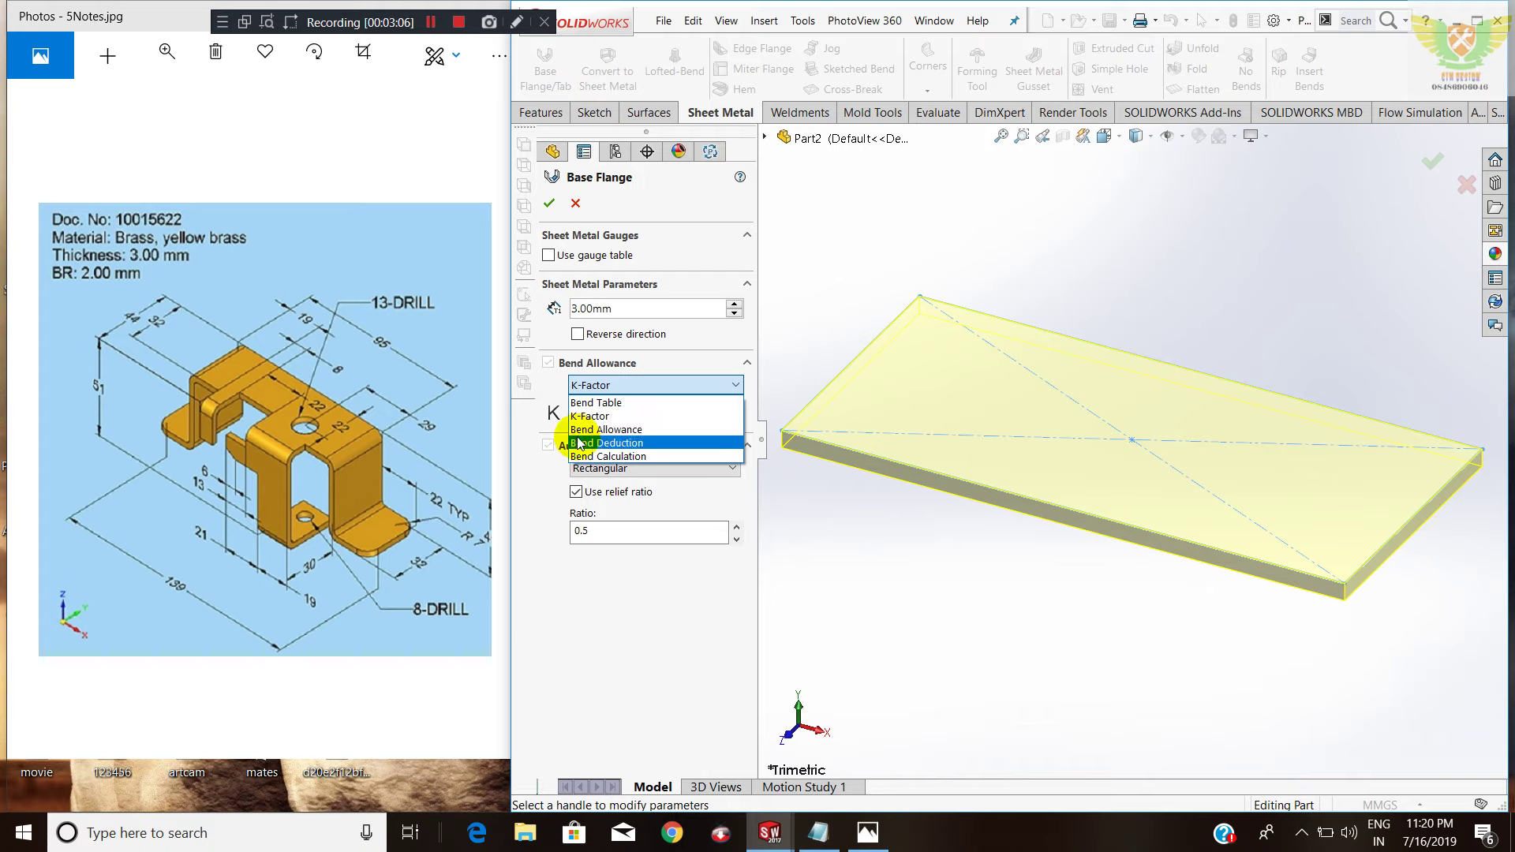
click(544, 387)
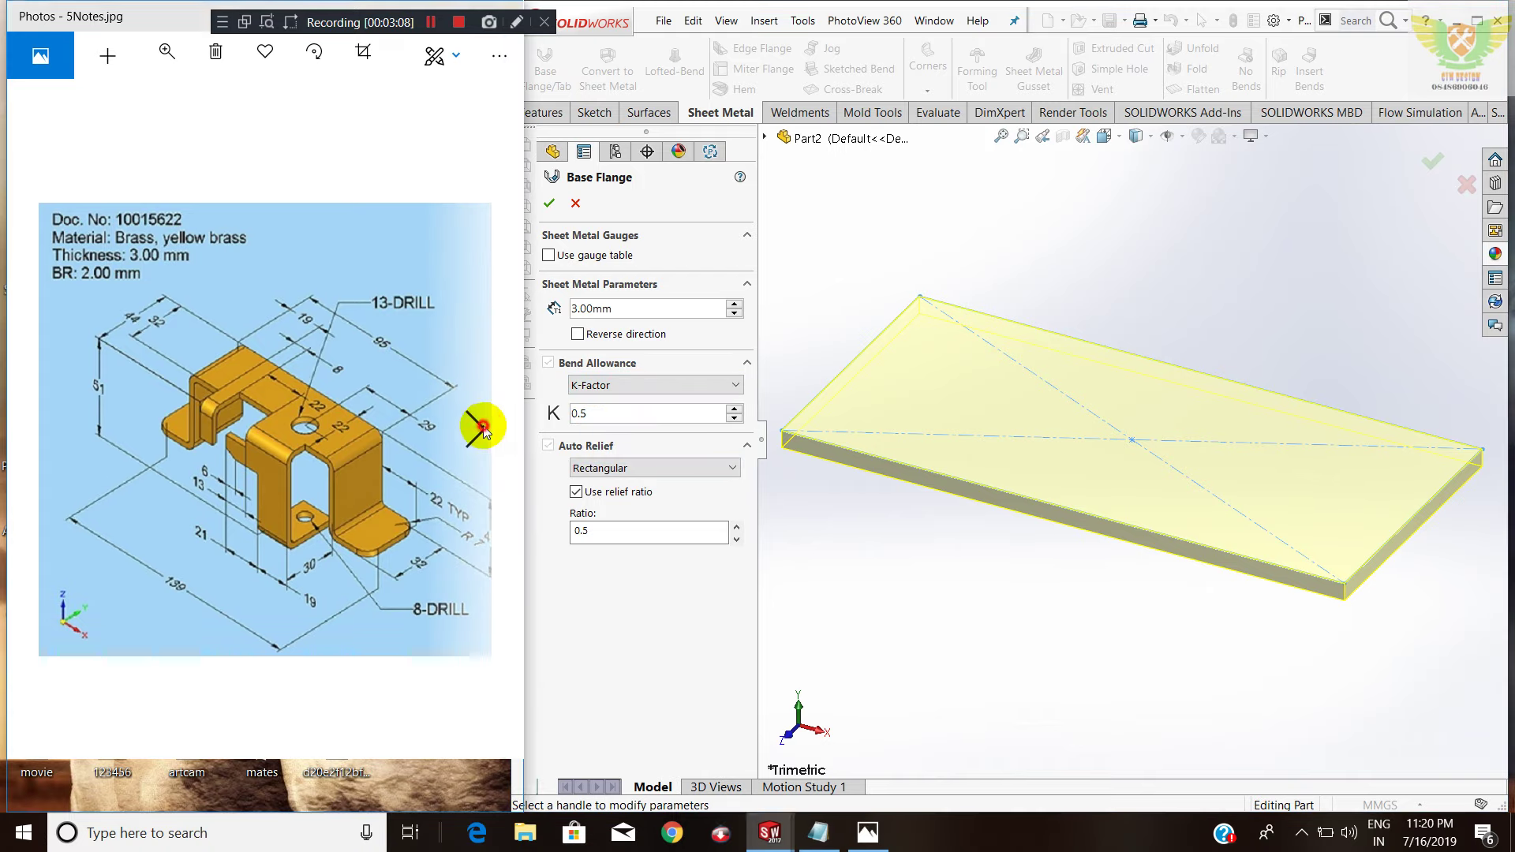
click(481, 430)
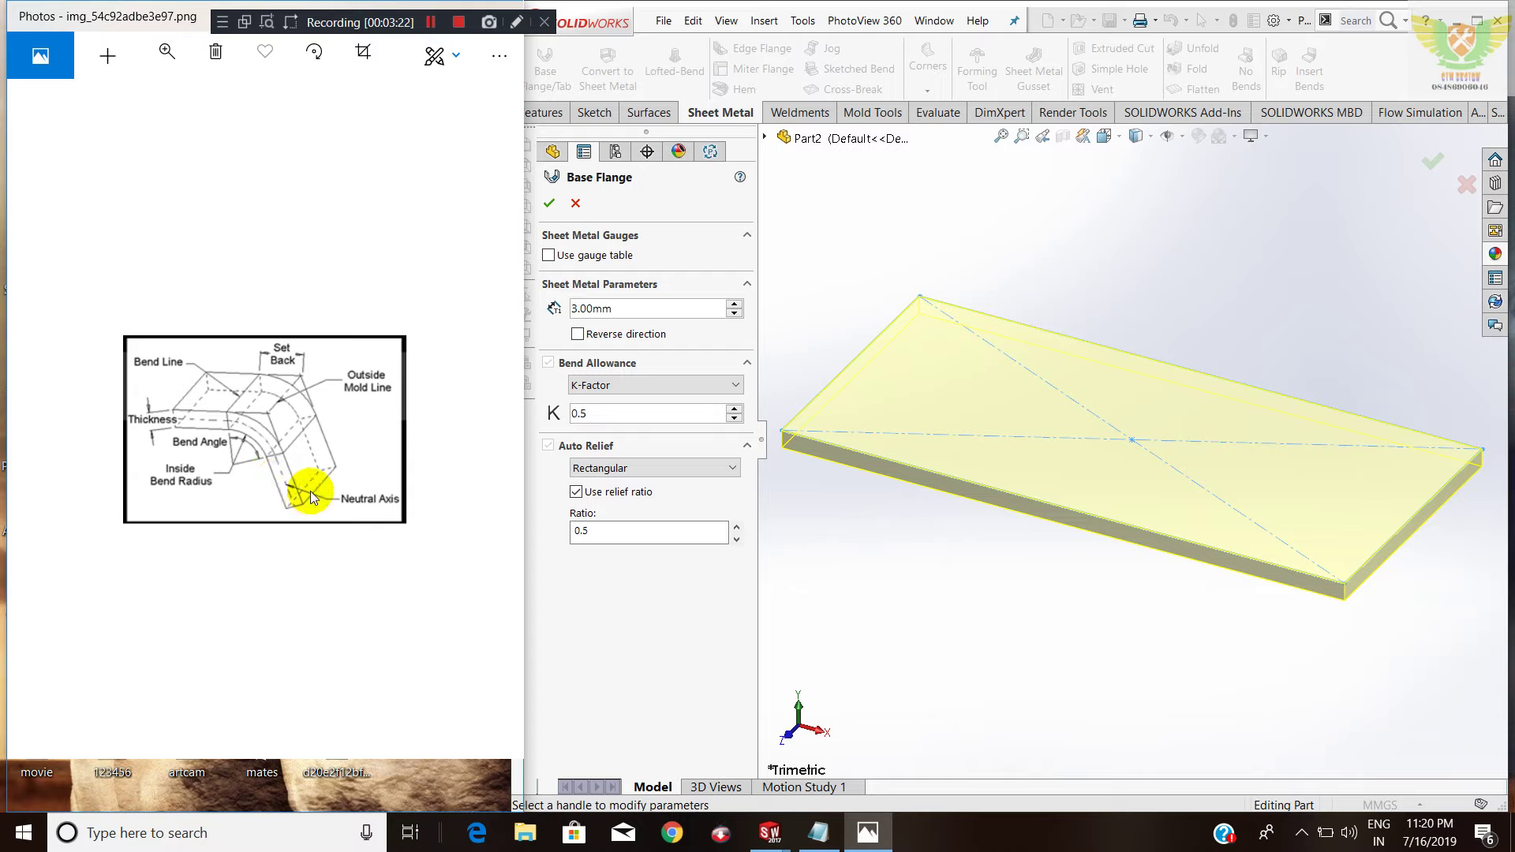
click(617, 413)
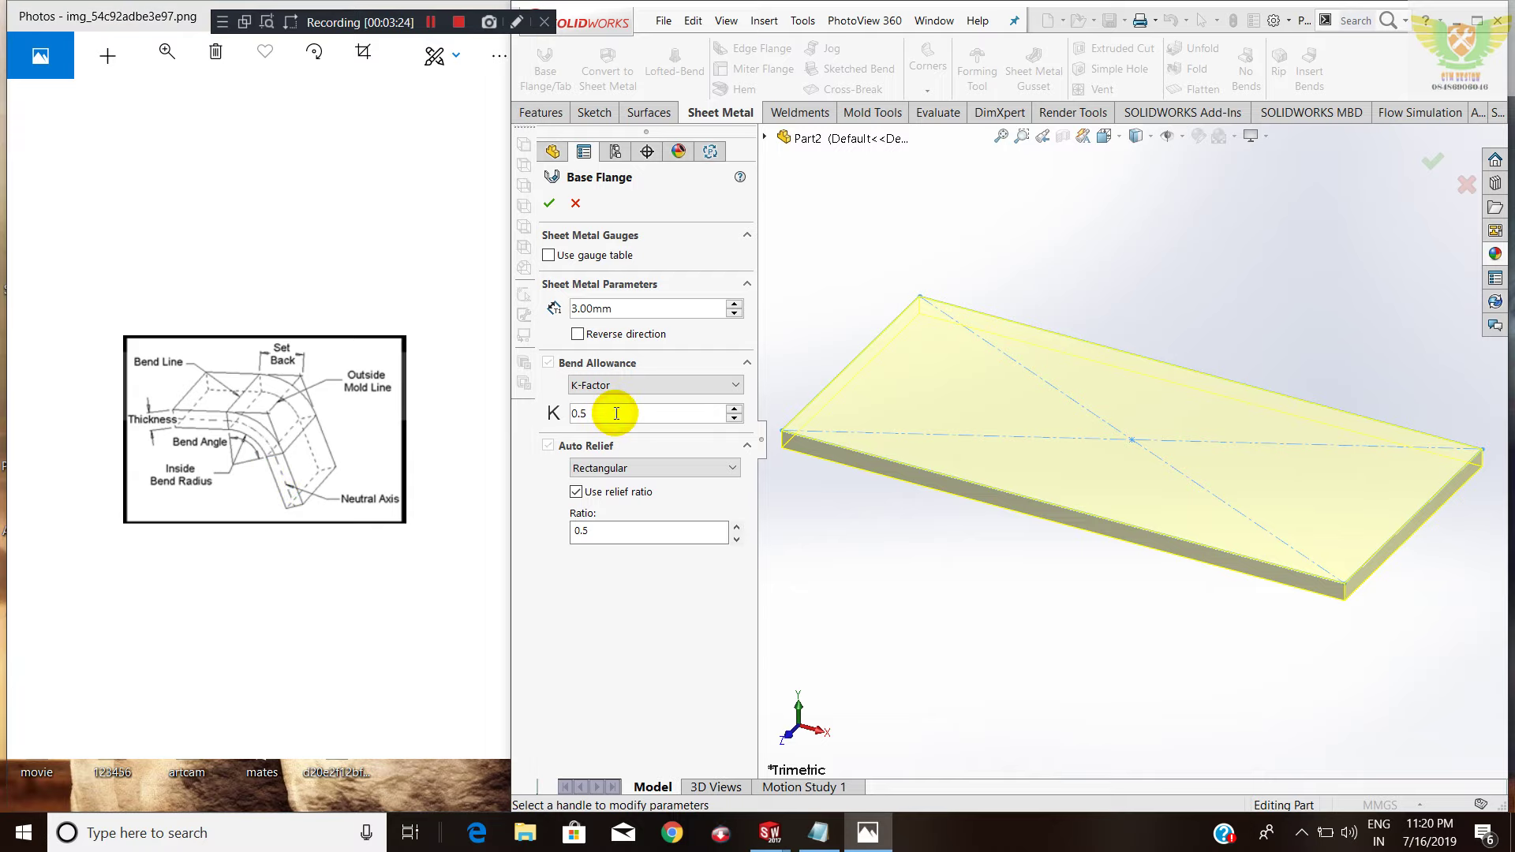
click(52, 429)
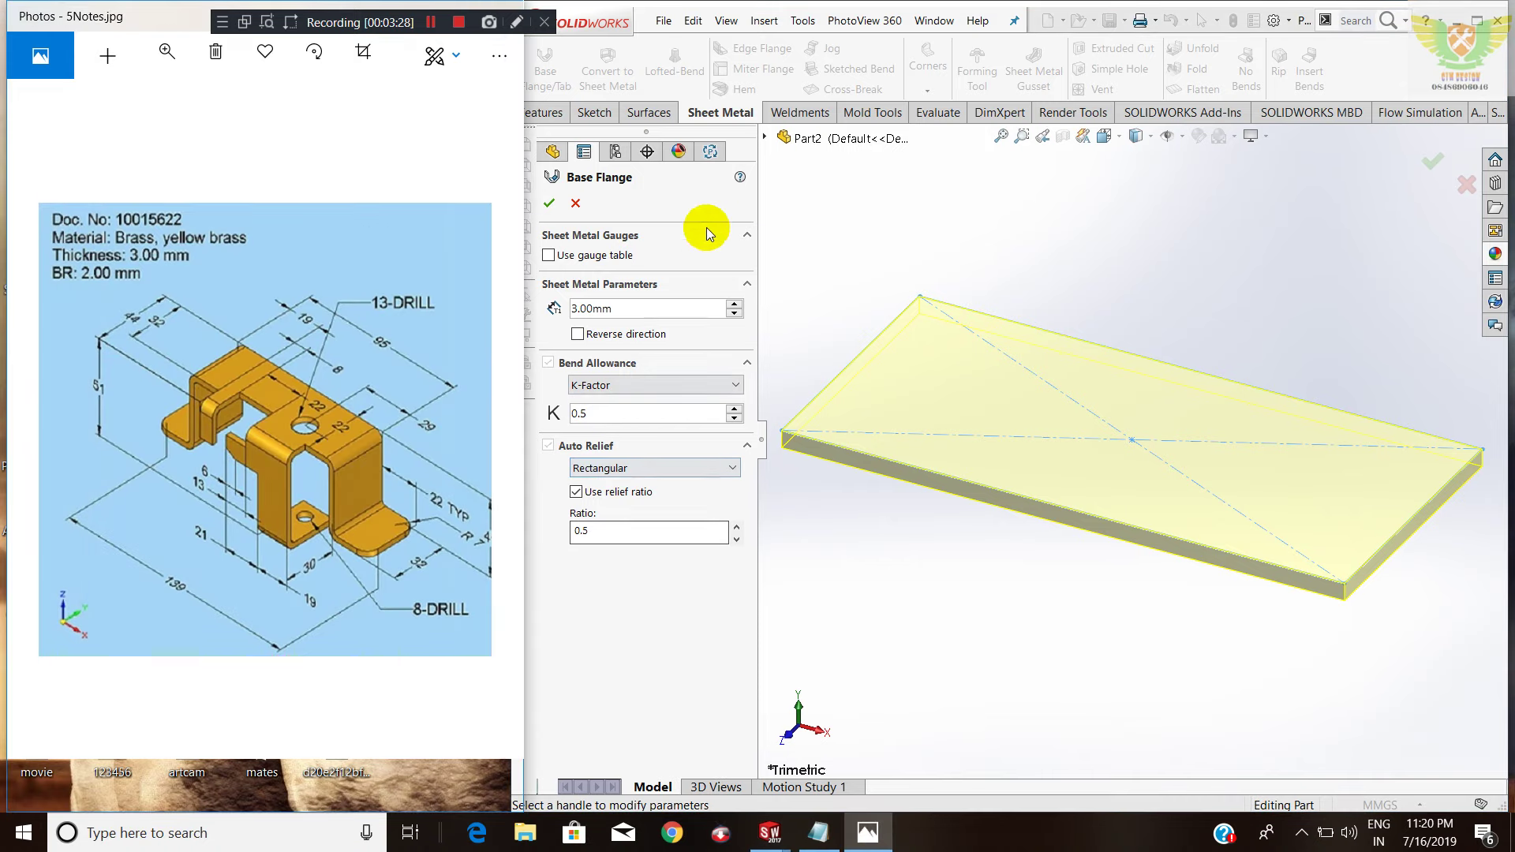
click(549, 204)
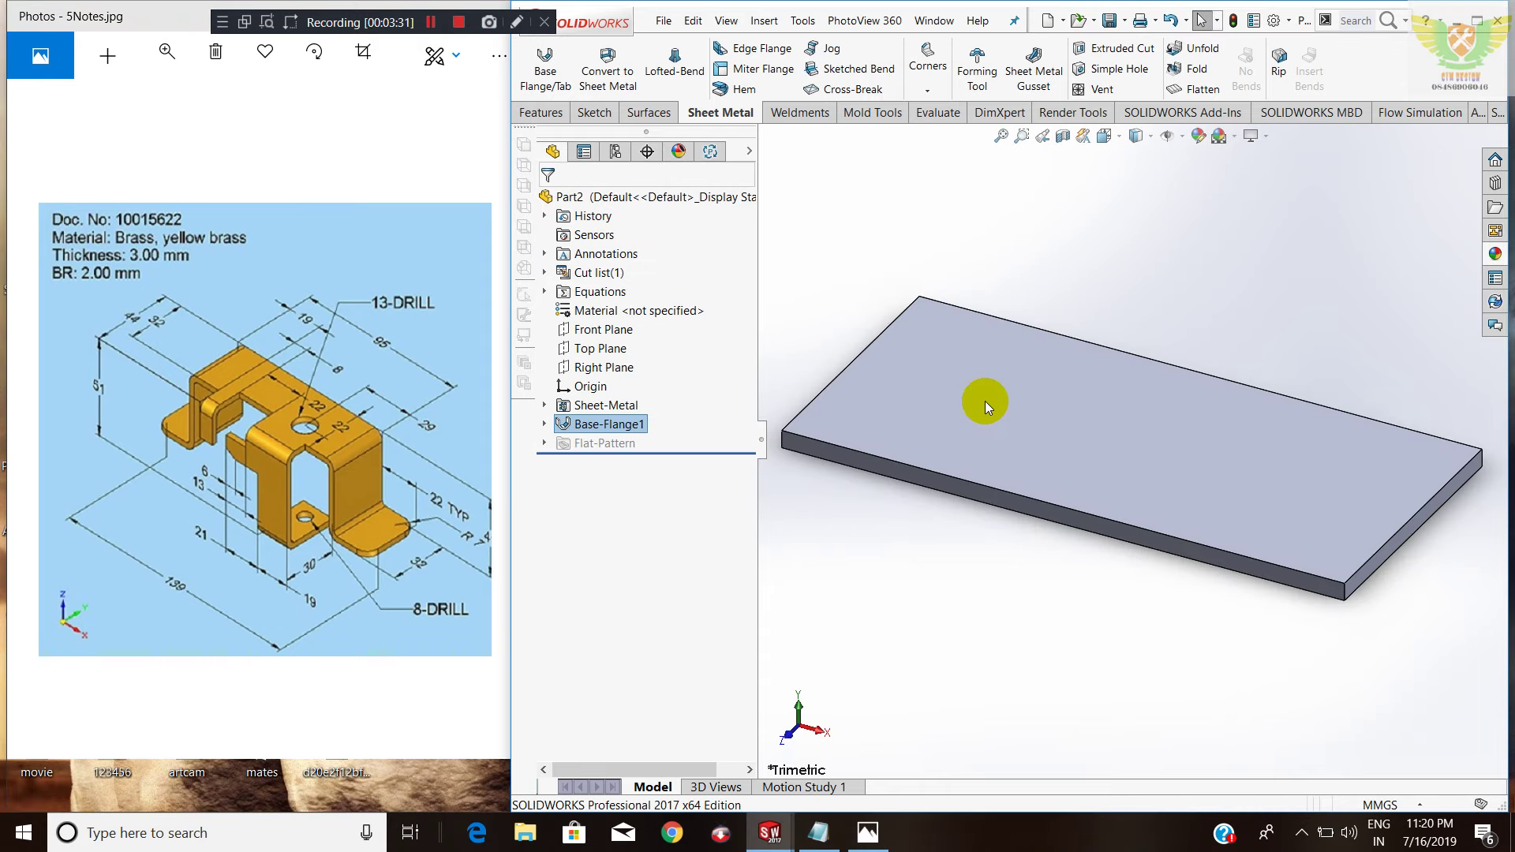
Assign Brass from the Copper Alloys library as the part's material.
scroll(1193, 418, down, 2)
scroll(1114, 388, up, 4)
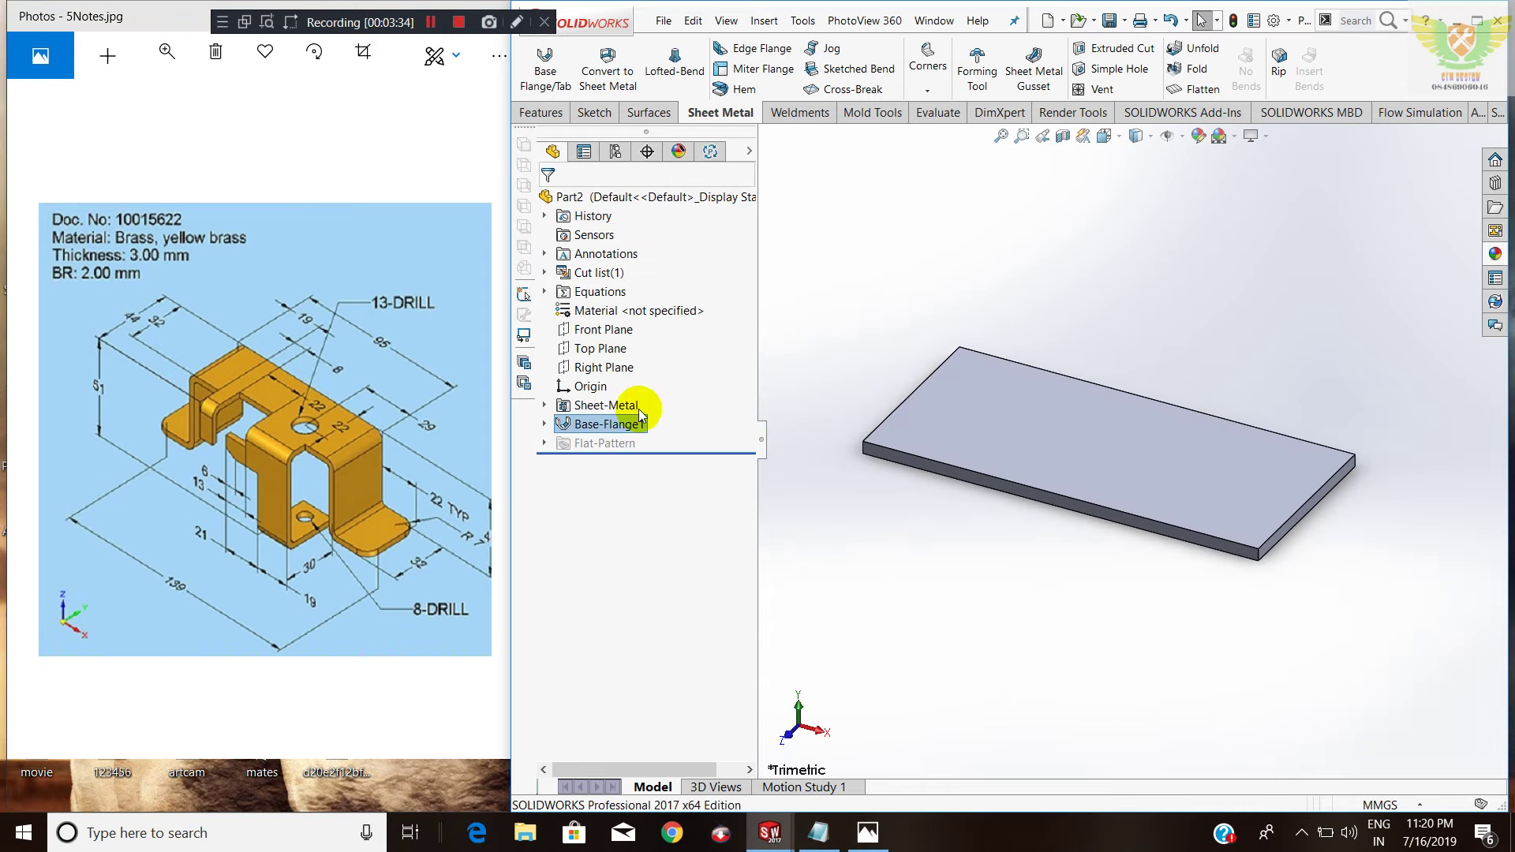
drag(761, 433, 683, 420)
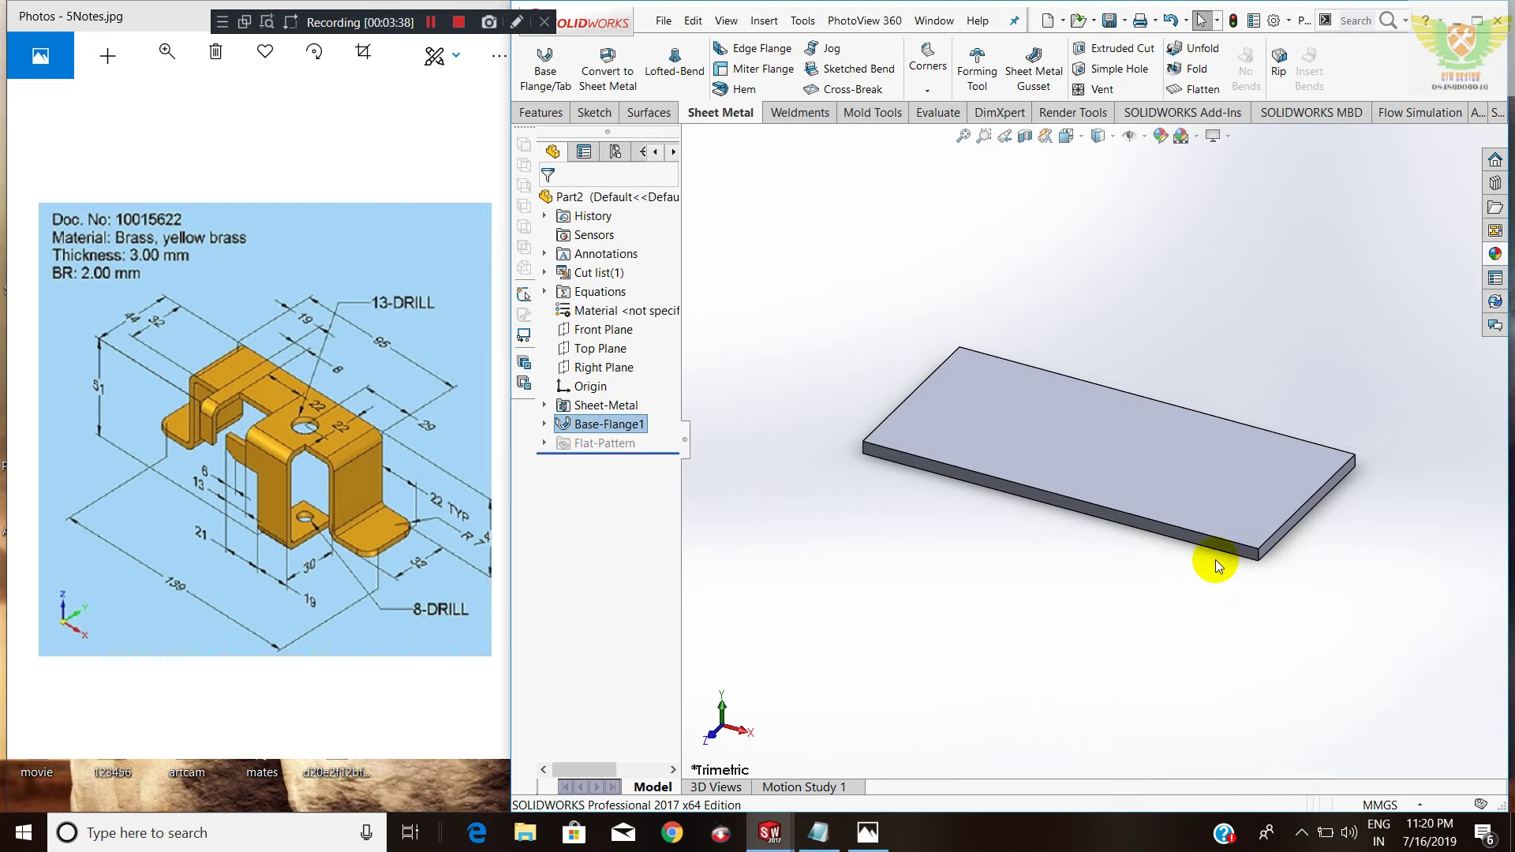
scroll(1190, 537, down, 2)
scroll(1195, 532, up, 2)
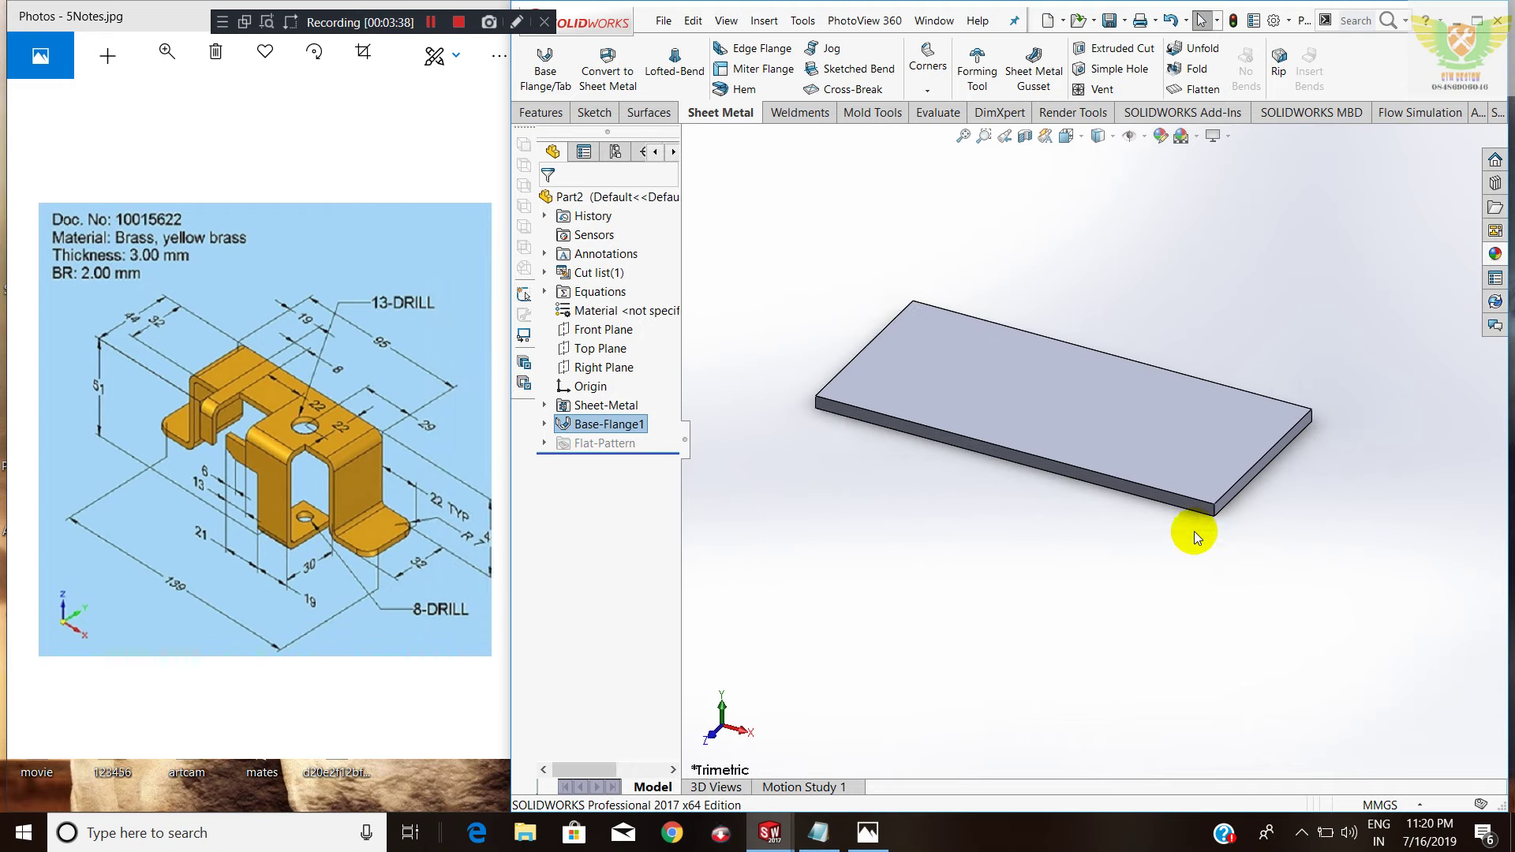
right_click(630, 316)
click(710, 322)
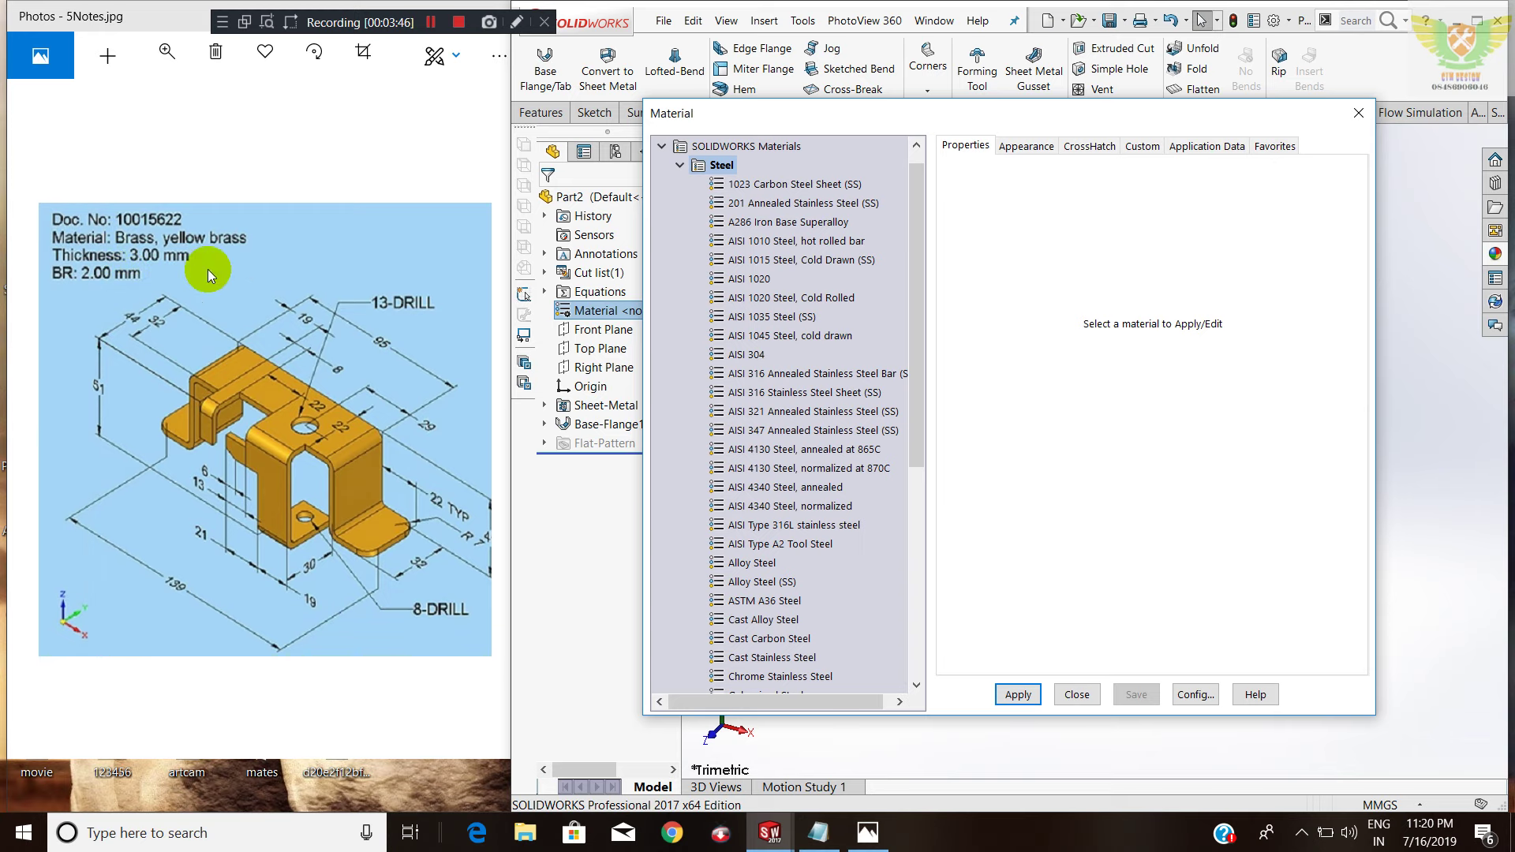
scroll(734, 340, down, 1)
scroll(755, 347, down, 5)
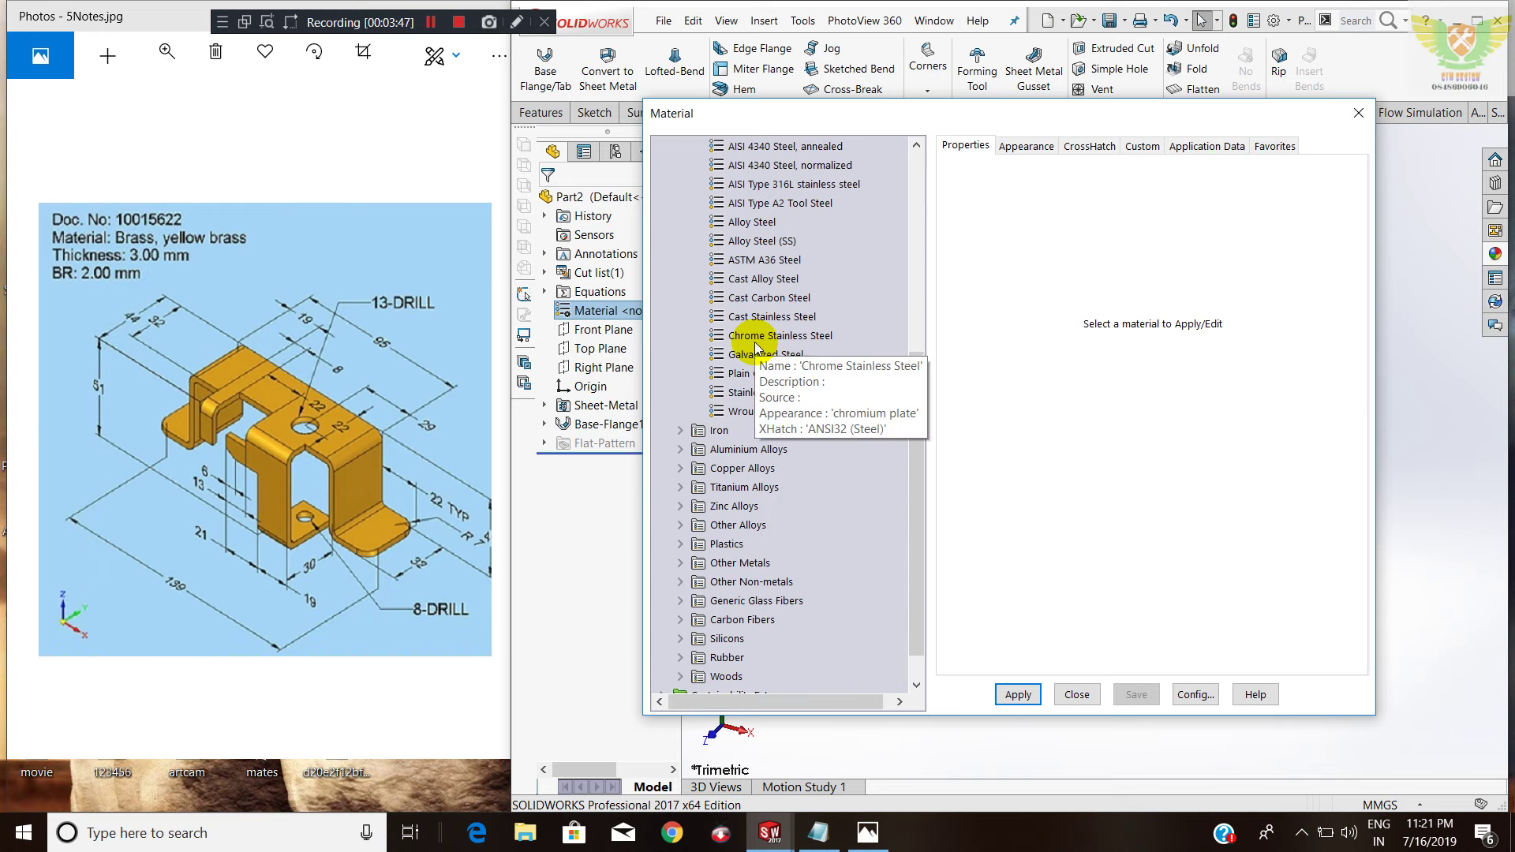
scroll(755, 348, down, 1)
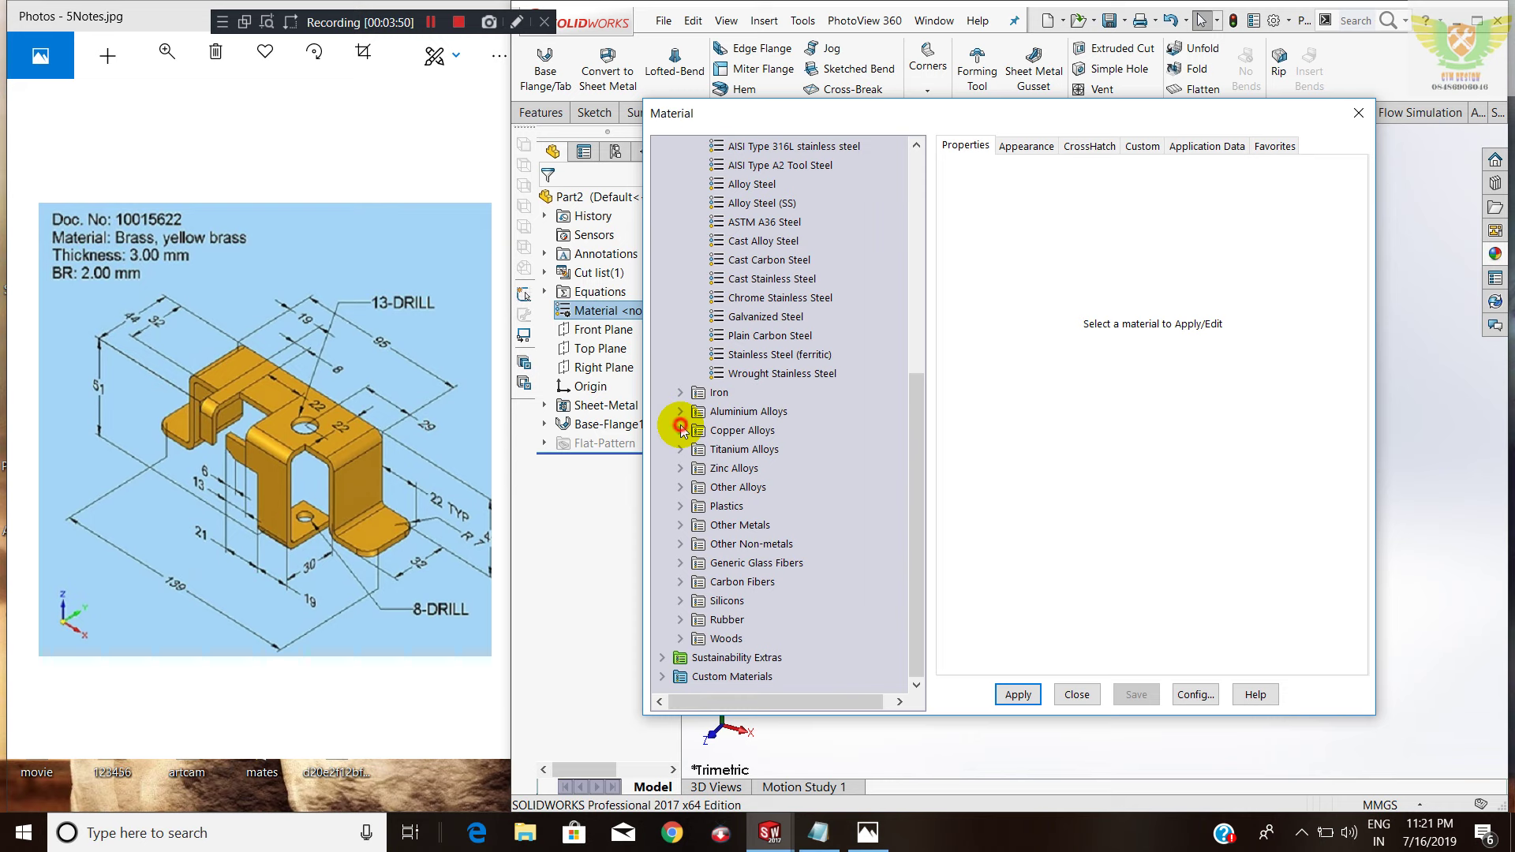
click(680, 428)
scroll(757, 340, down, 1)
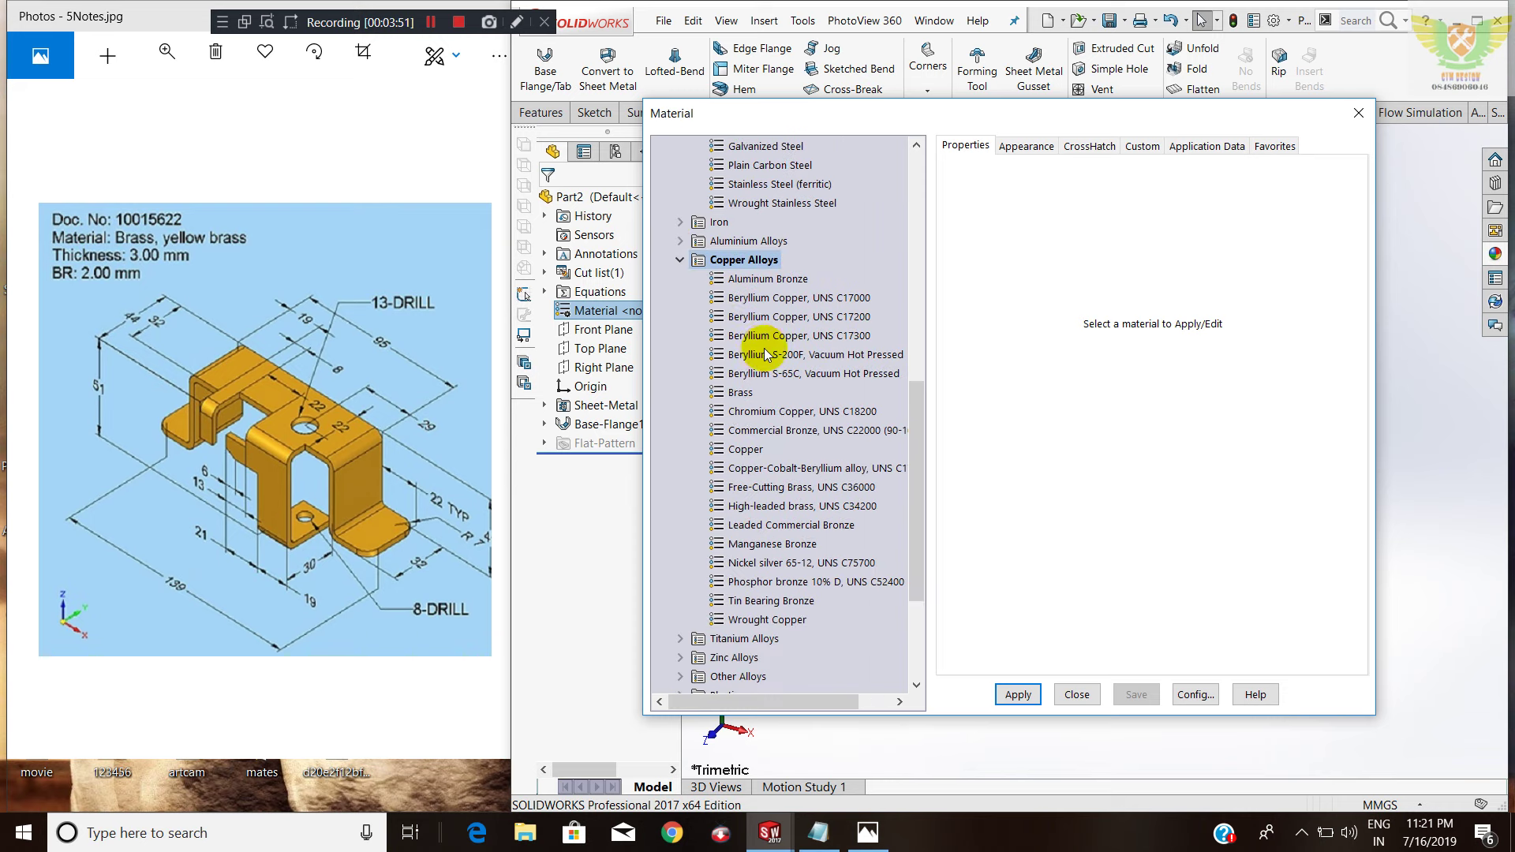
click(739, 393)
click(1018, 694)
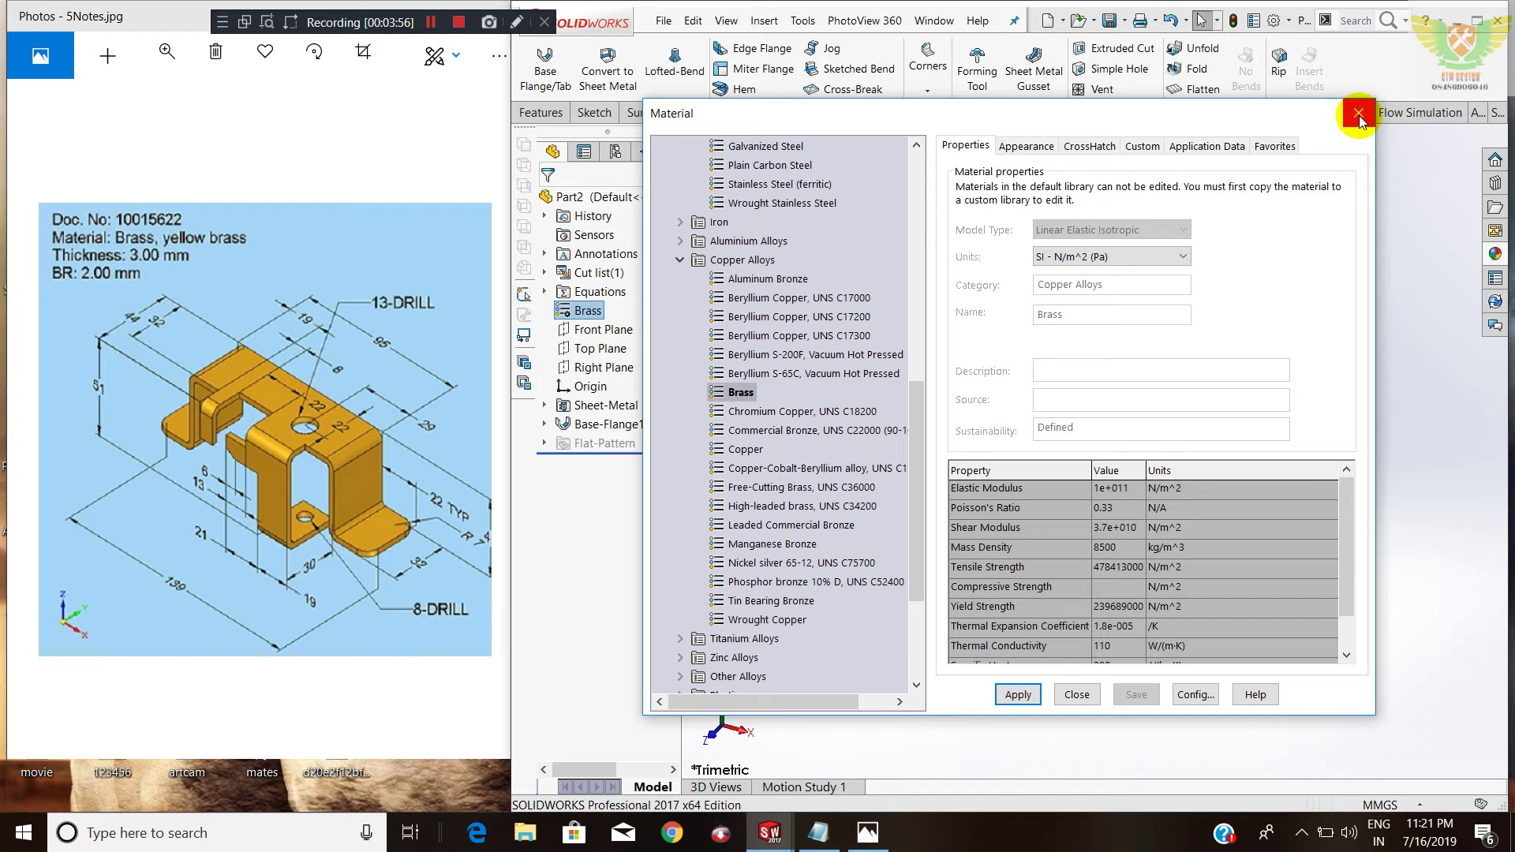
click(1358, 115)
Switch the view to perspective and start an Edge Flange.
middle_drag(1146, 462, 1149, 249)
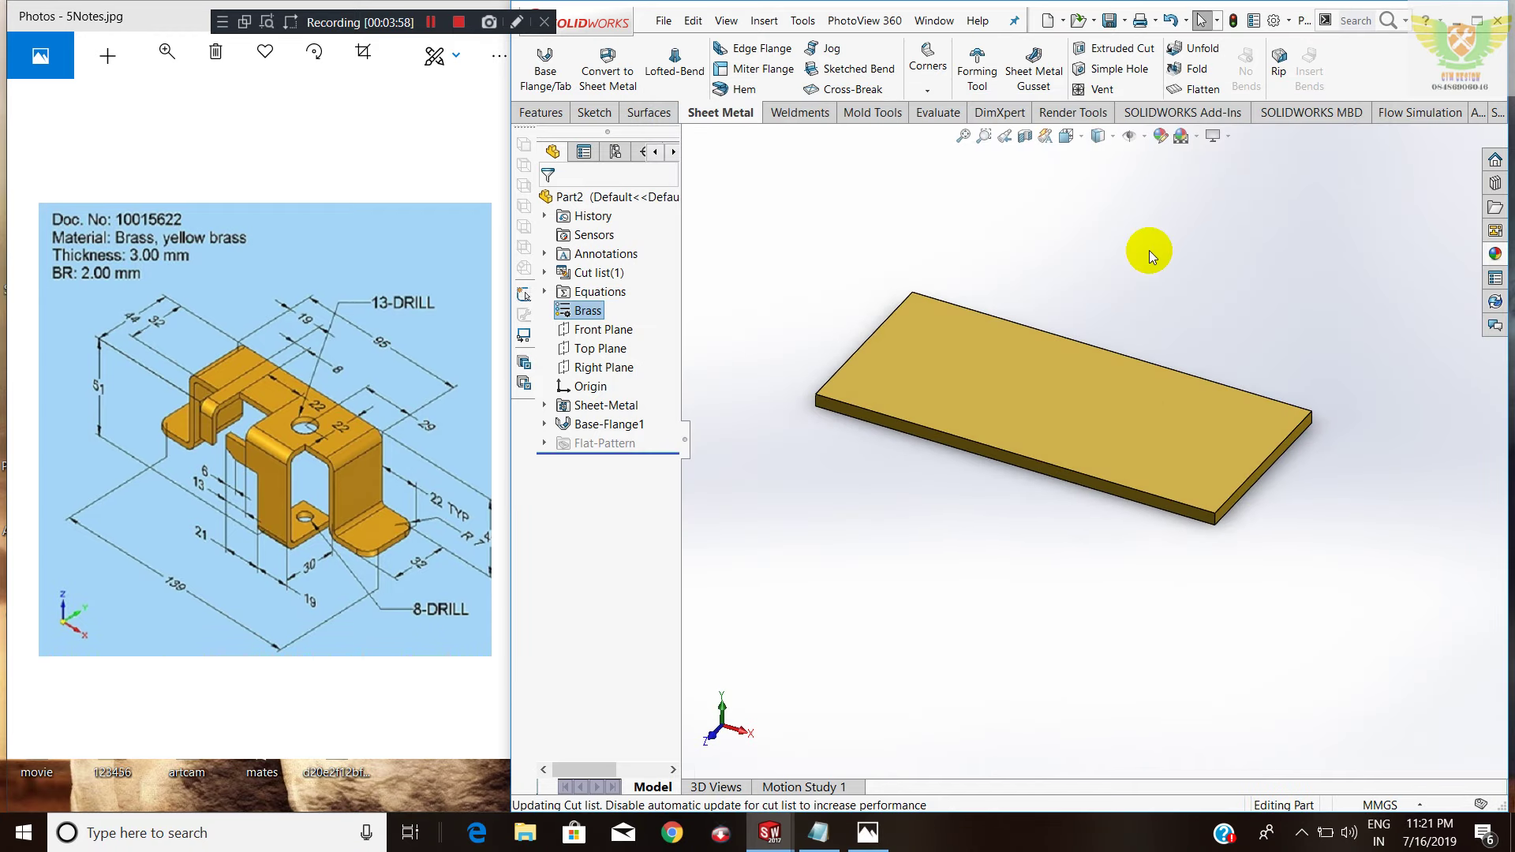
click(1224, 138)
click(1225, 198)
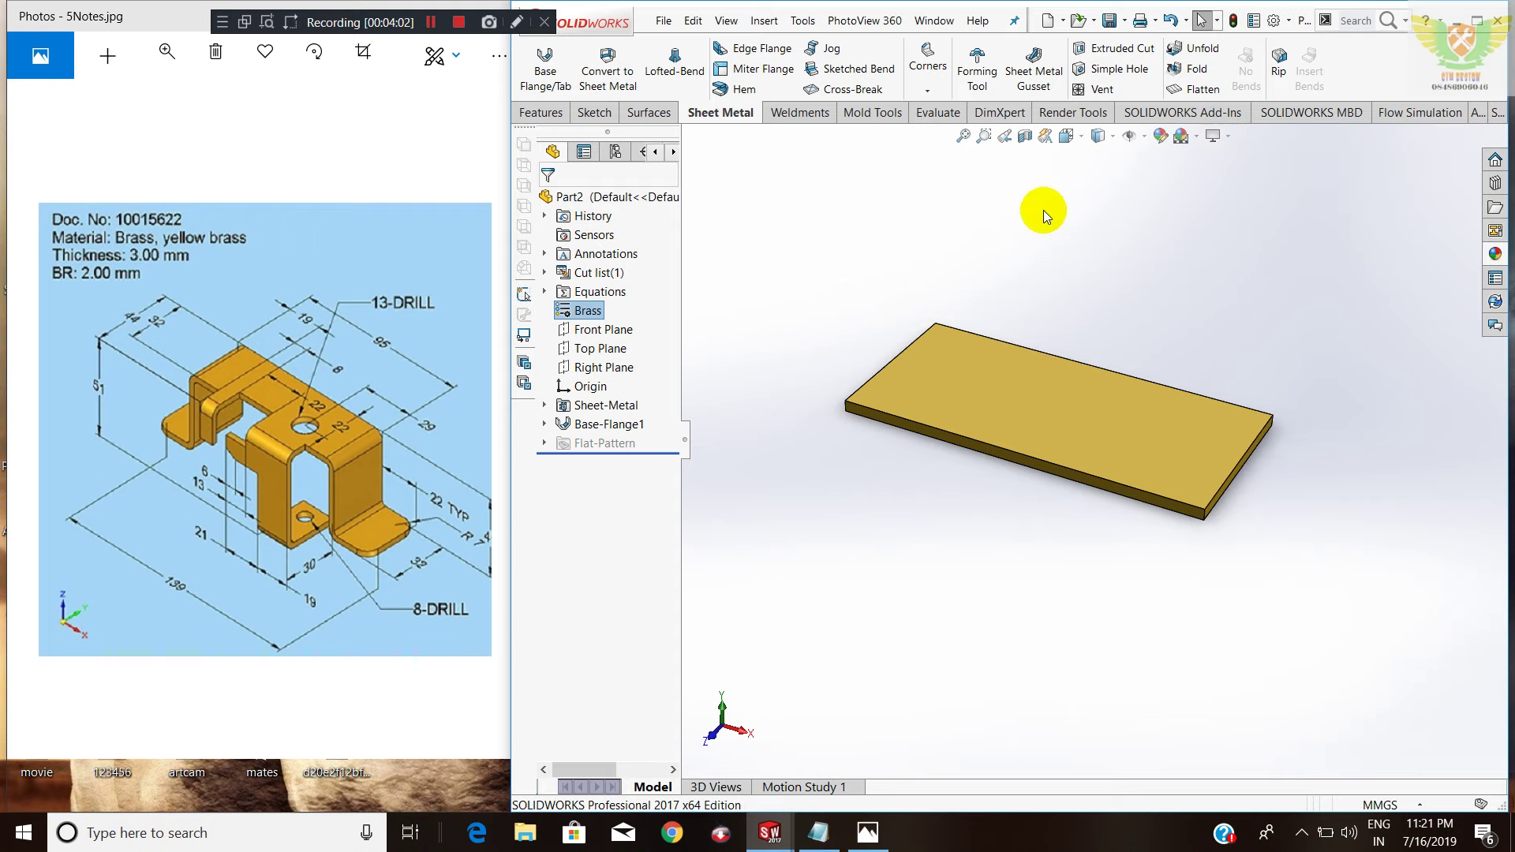
click(745, 47)
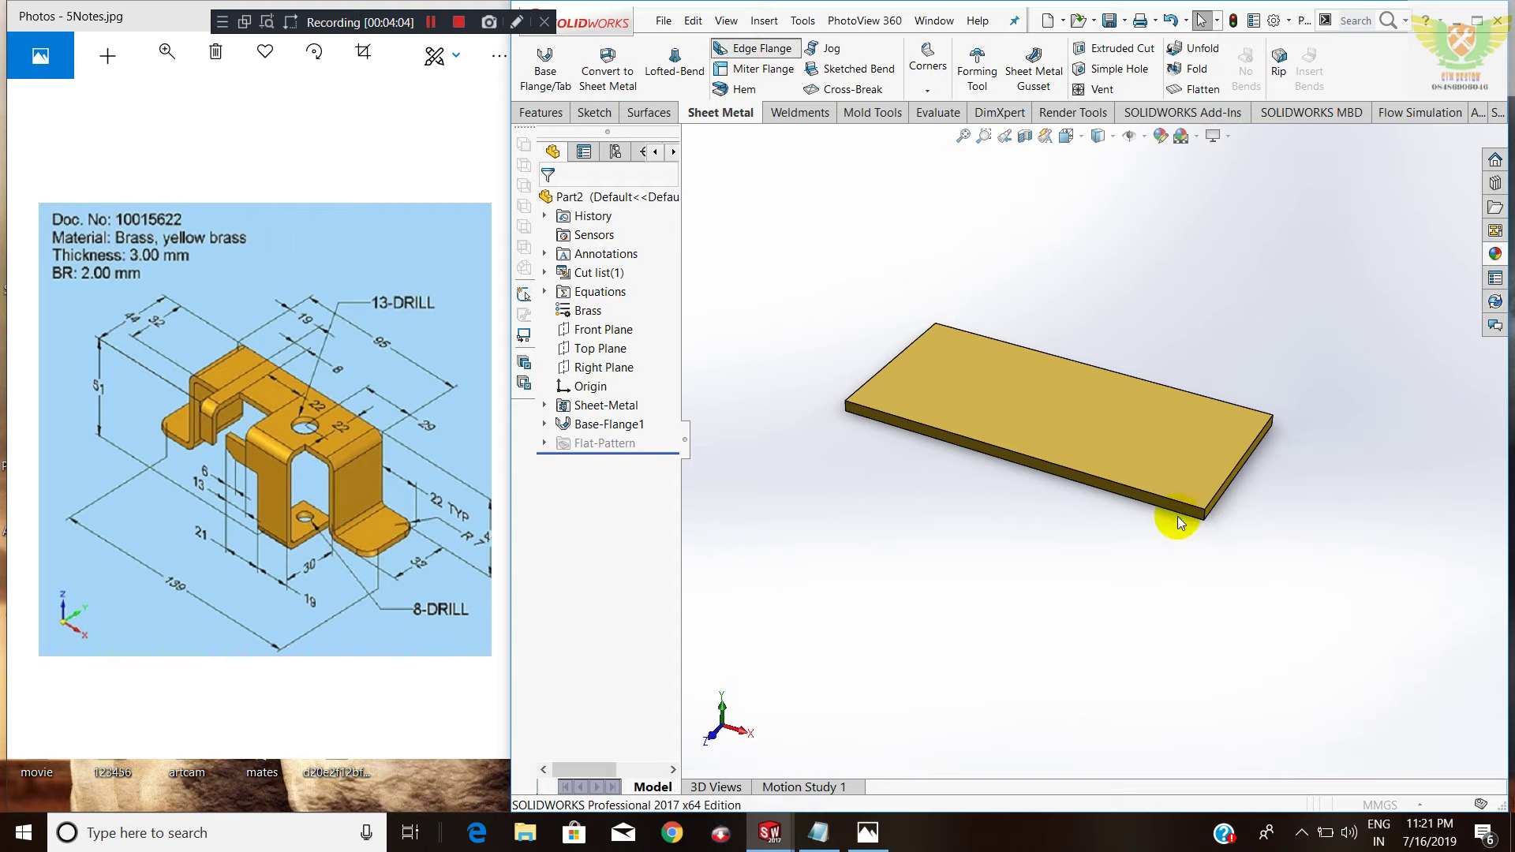
click(345, 474)
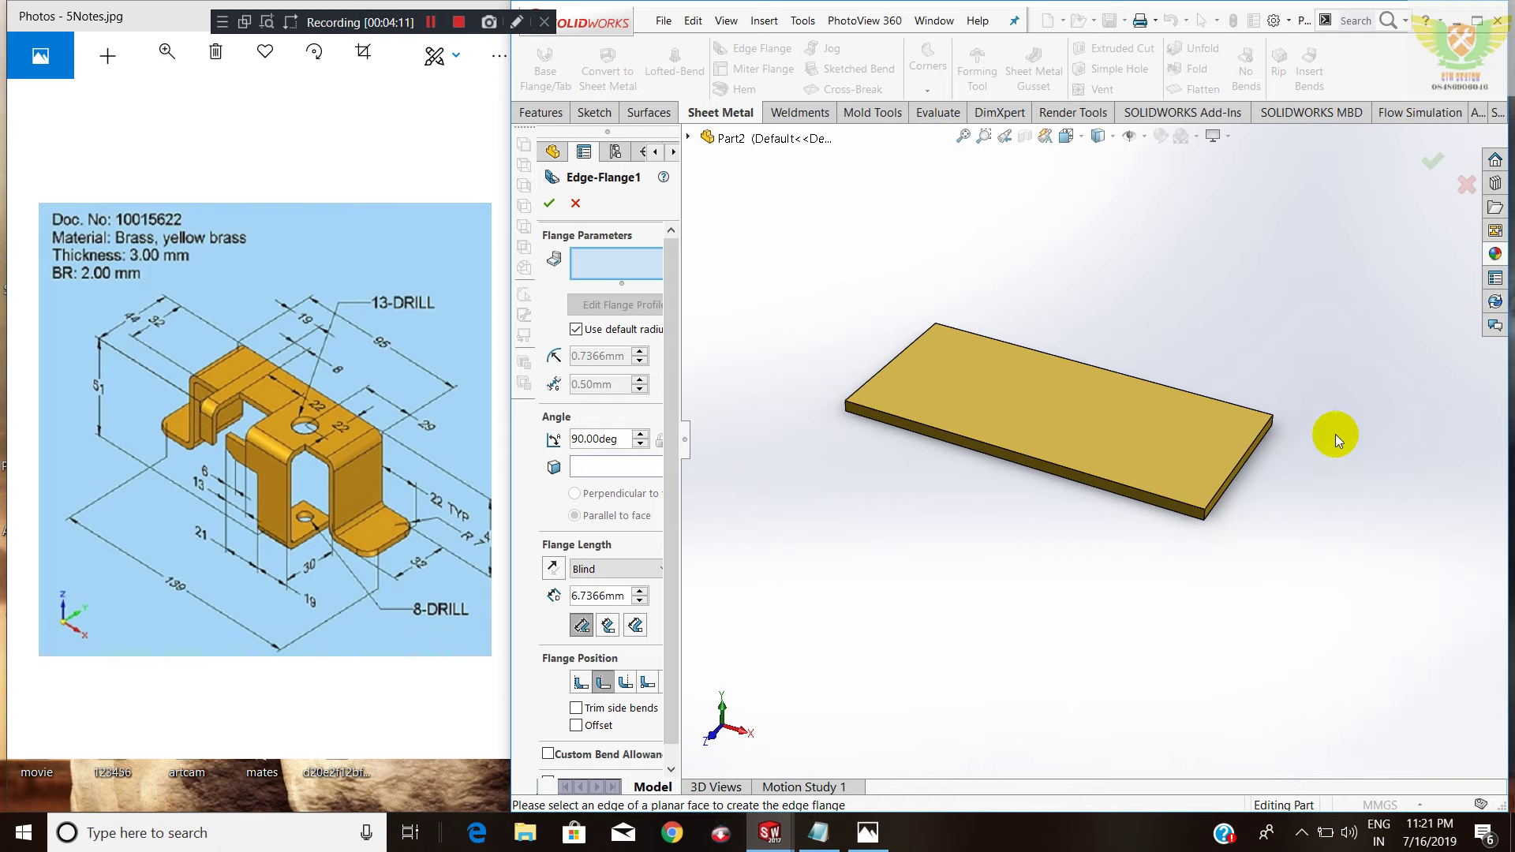
Flange the plate's right end edge with a 45 mm flange length.
click(1242, 462)
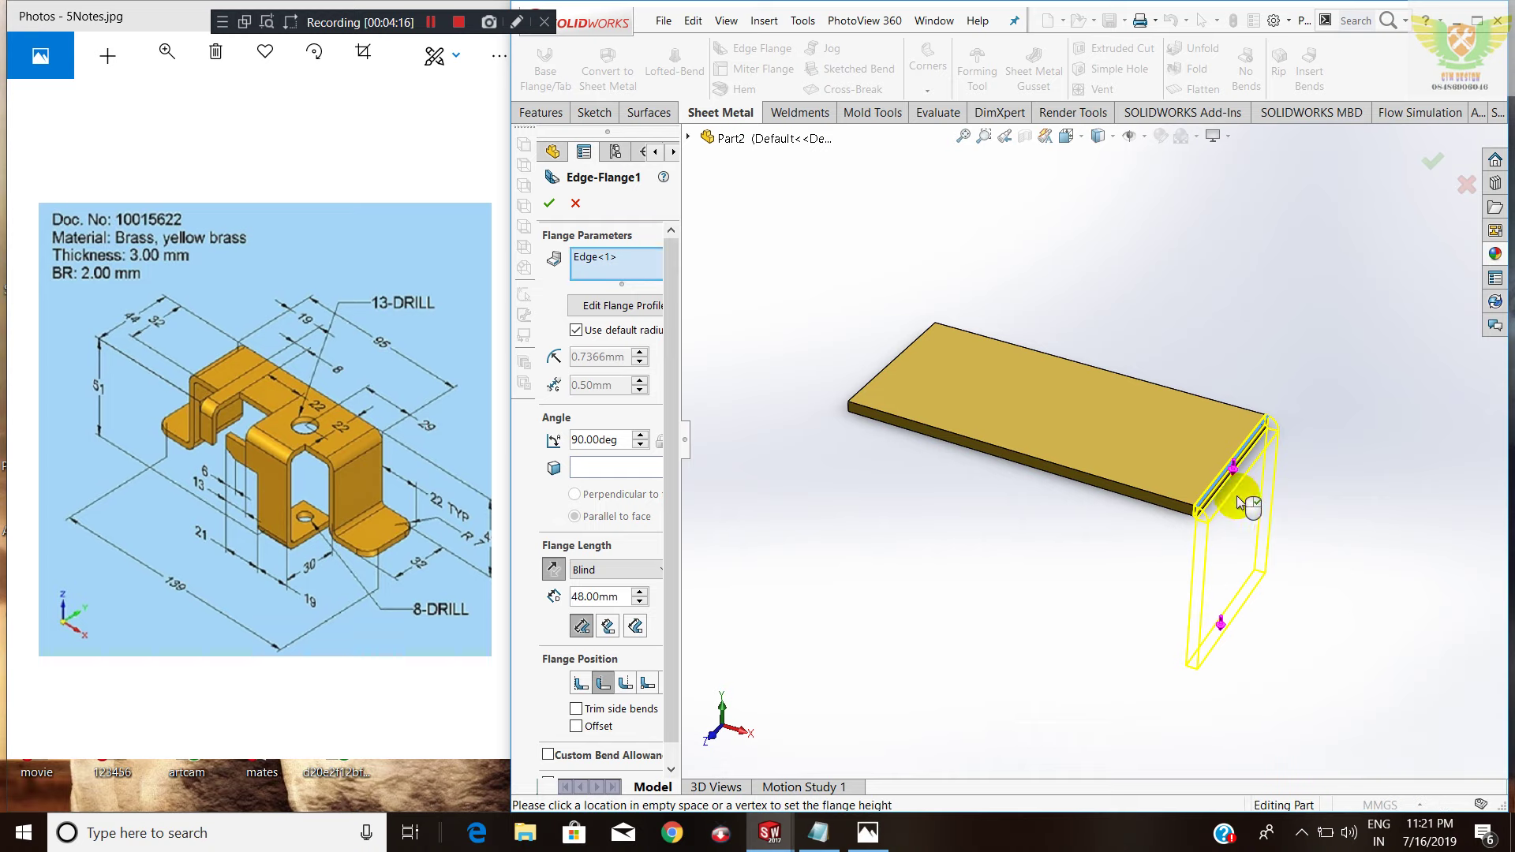
scroll(1106, 547, up, 2)
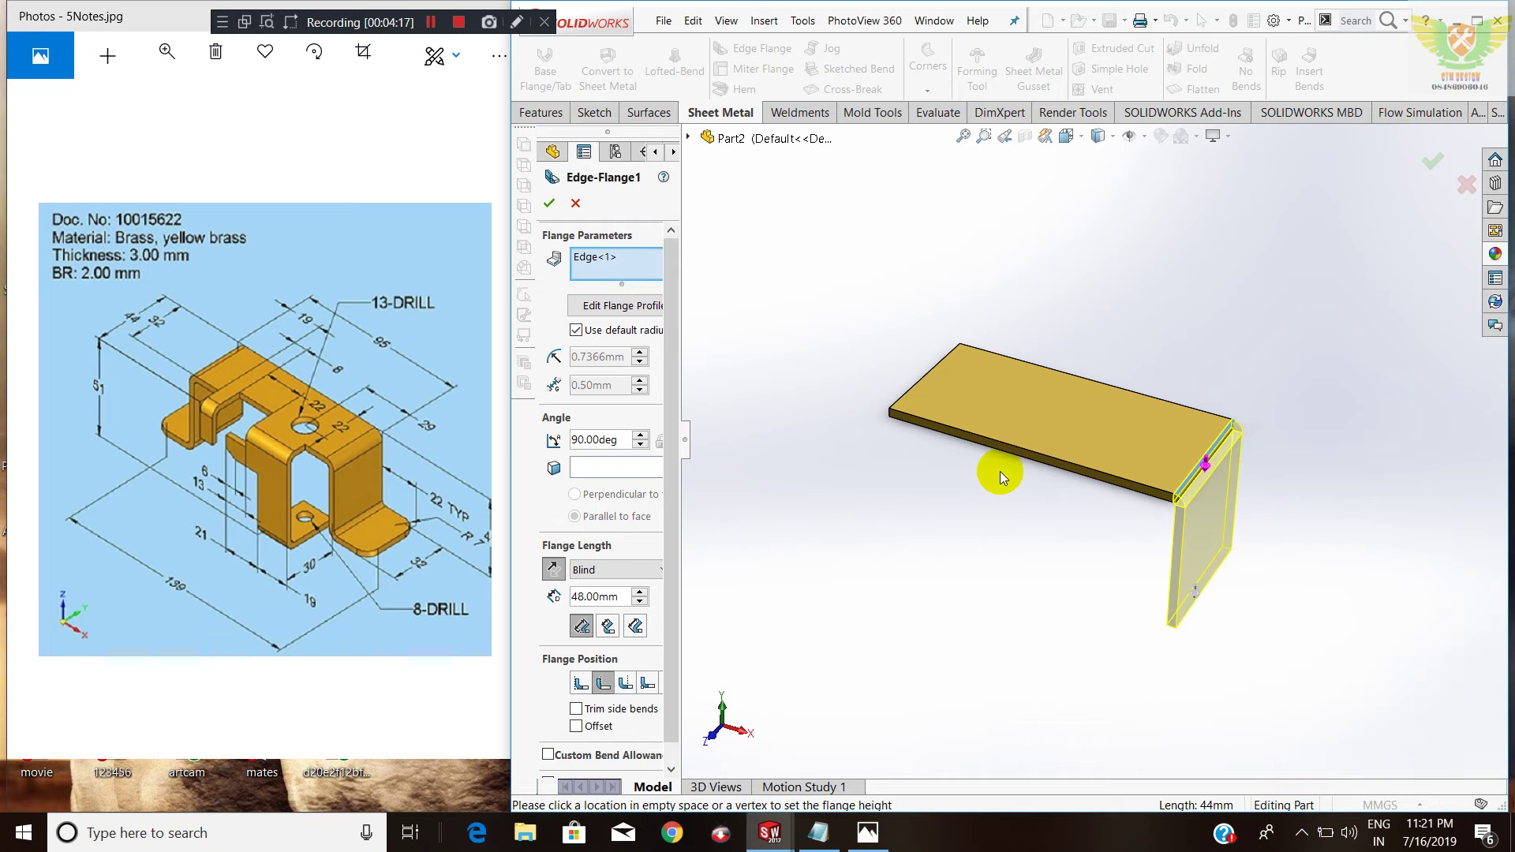
scroll(1156, 510, down, 2)
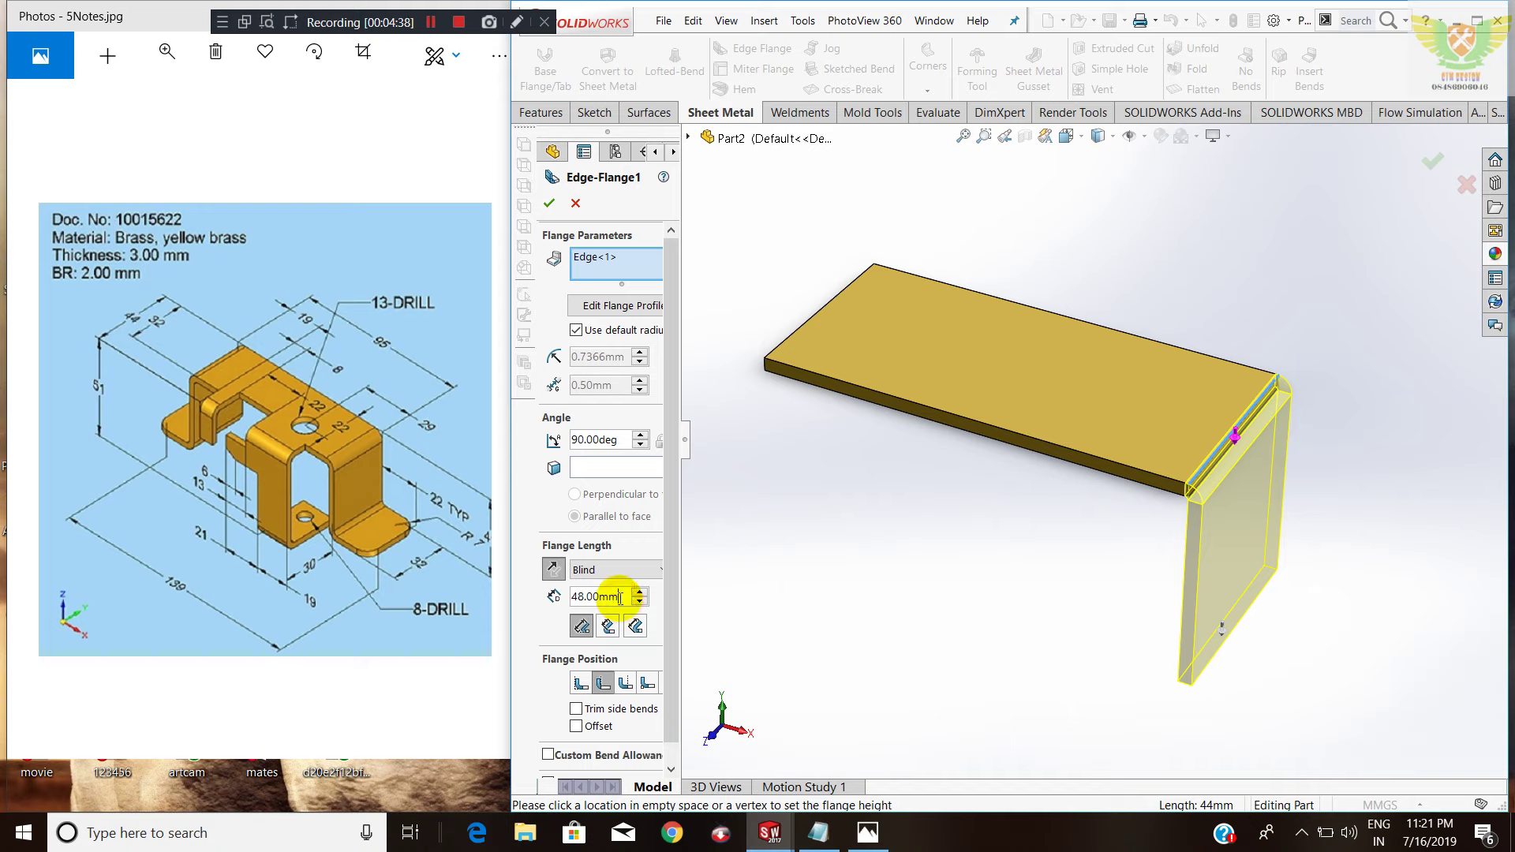
drag(620, 600, 550, 609)
text(45)
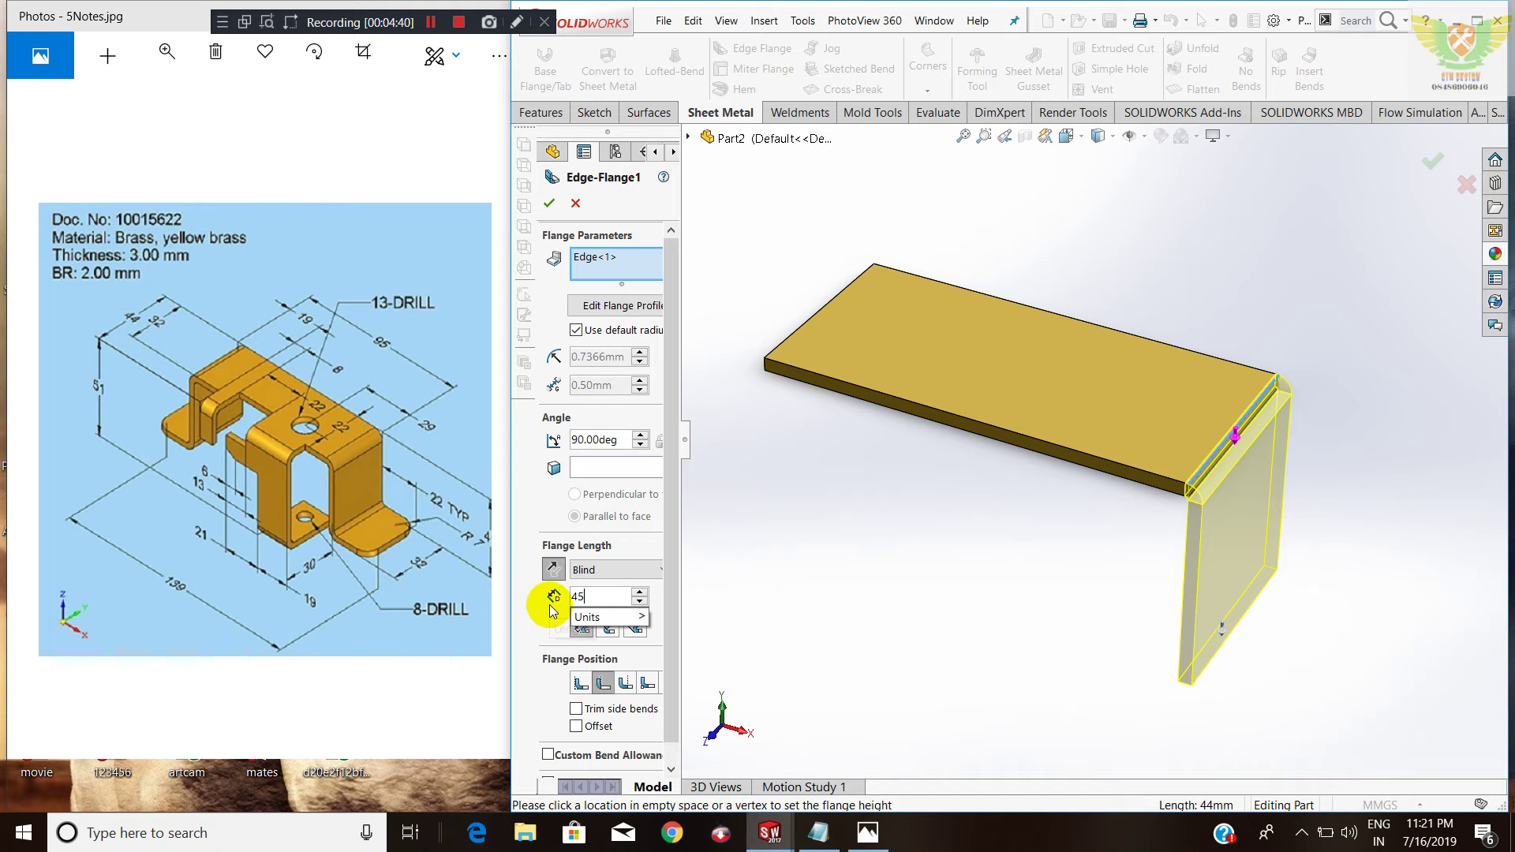
key(Return)
scroll(1201, 481, down, 2)
scroll(1200, 481, down, 2)
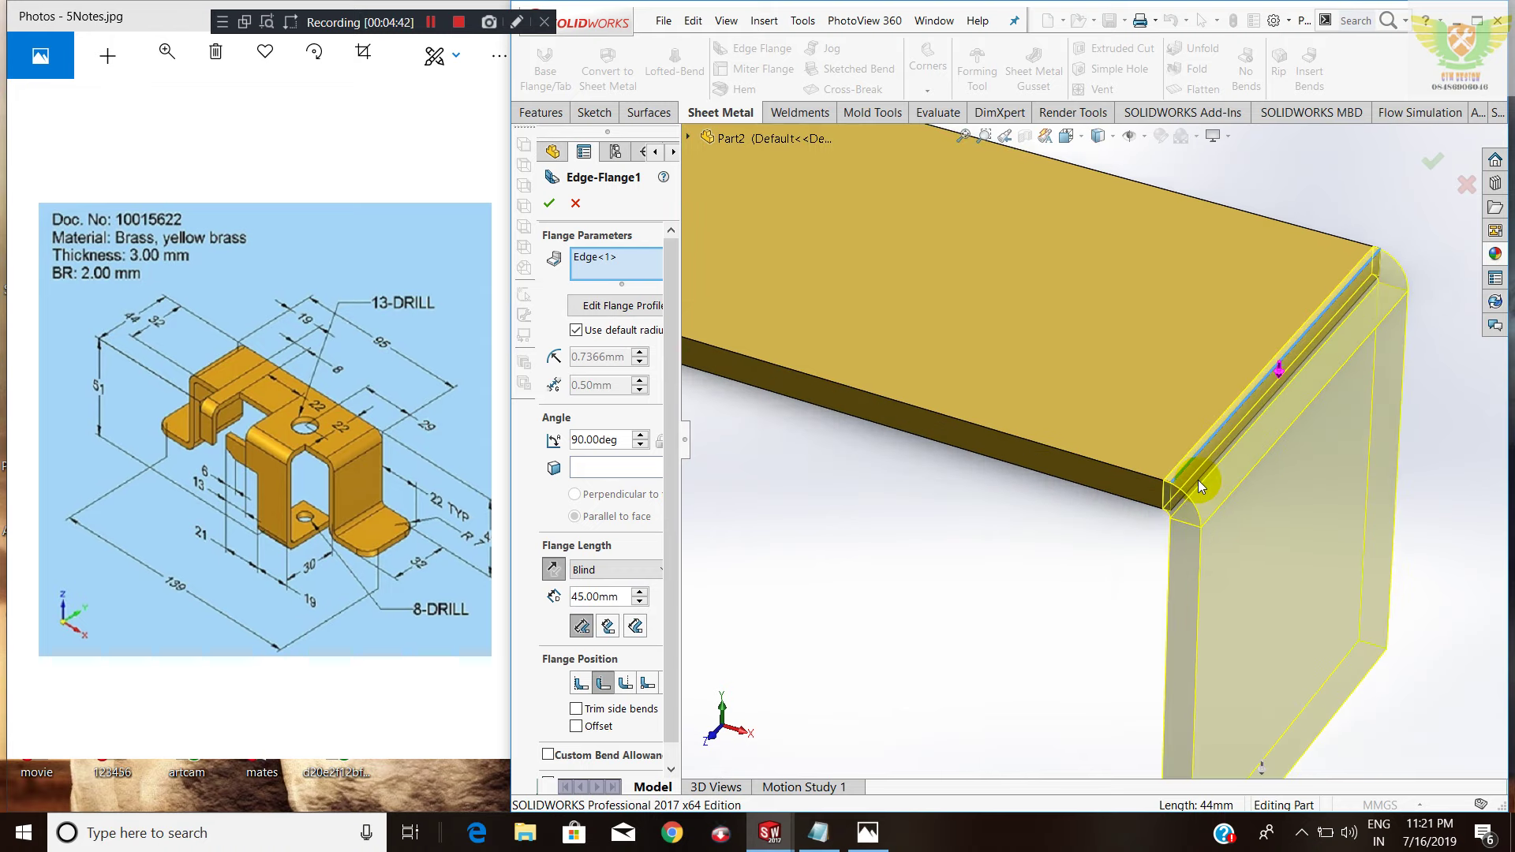
scroll(1198, 480, down, 3)
scroll(1135, 477, down, 2)
scroll(1117, 467, up, 3)
scroll(1154, 491, up, 3)
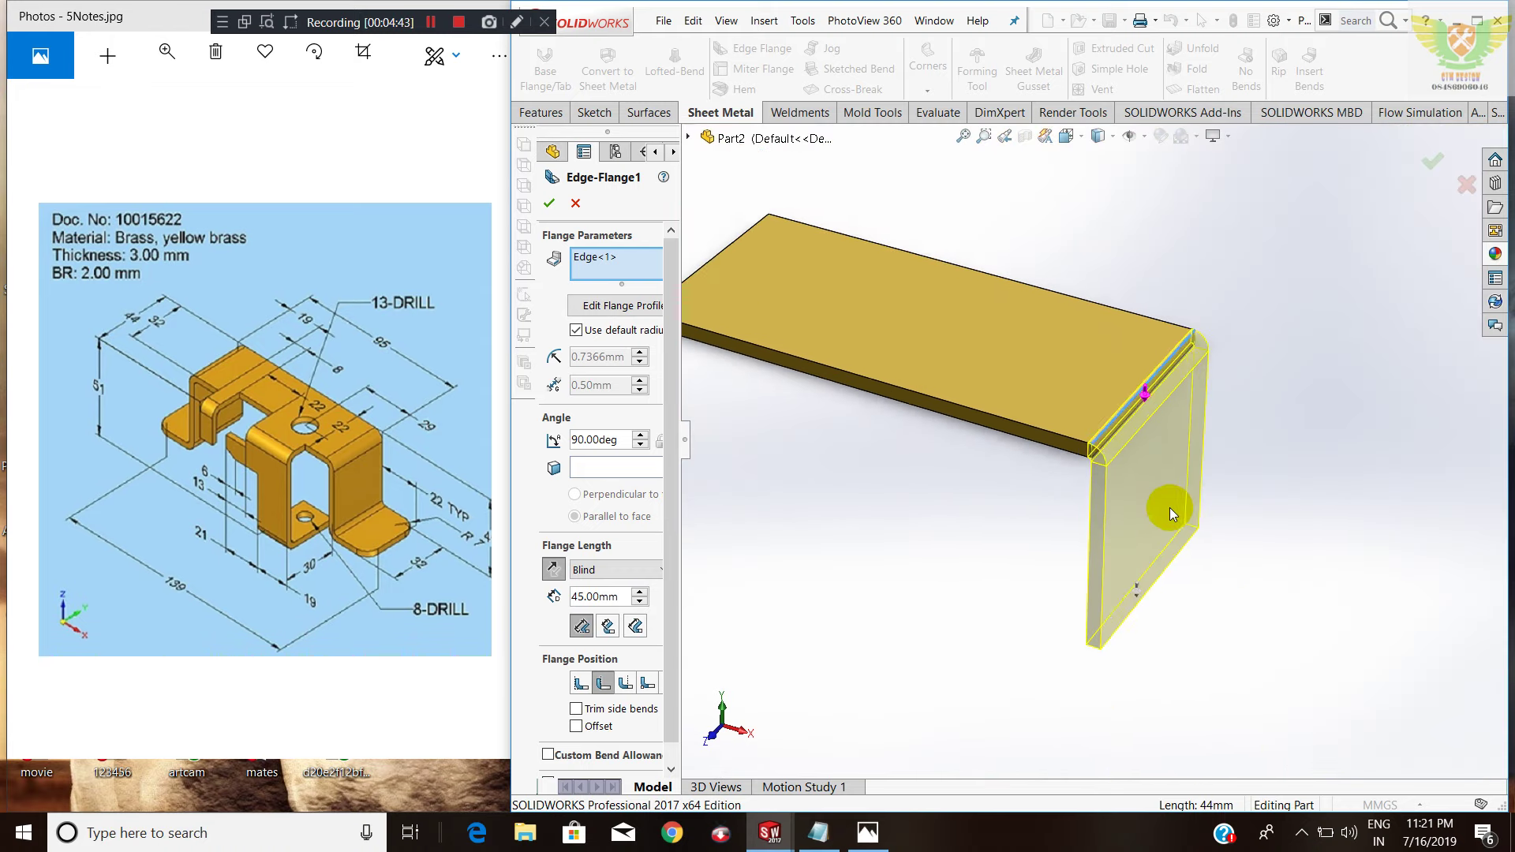
scroll(1170, 508, up, 1)
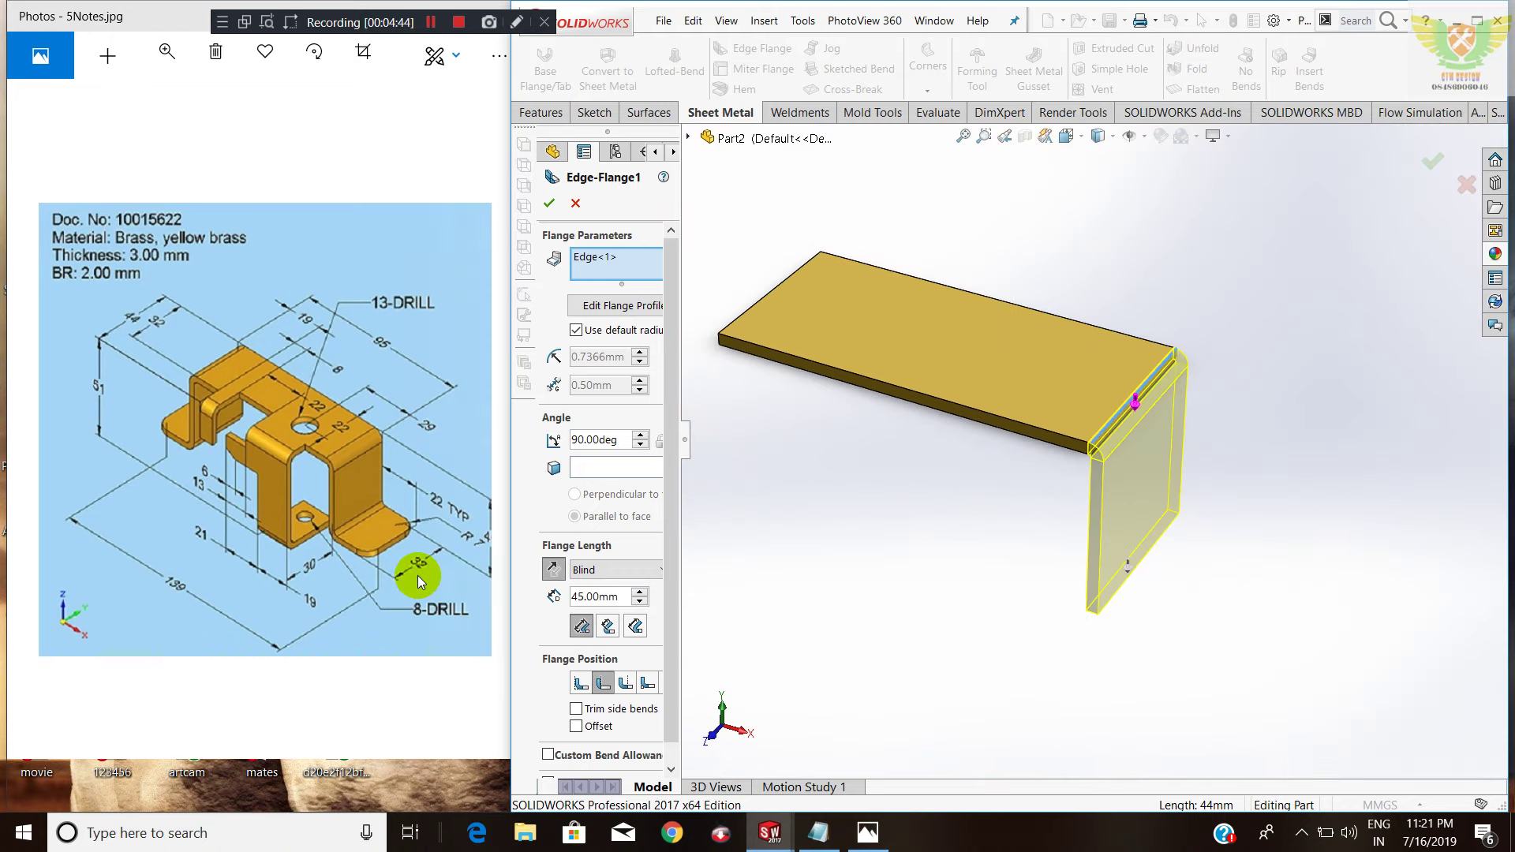
Use Outer Virtual Sharp length and Material Inside position, and add the left end edge.
click(609, 627)
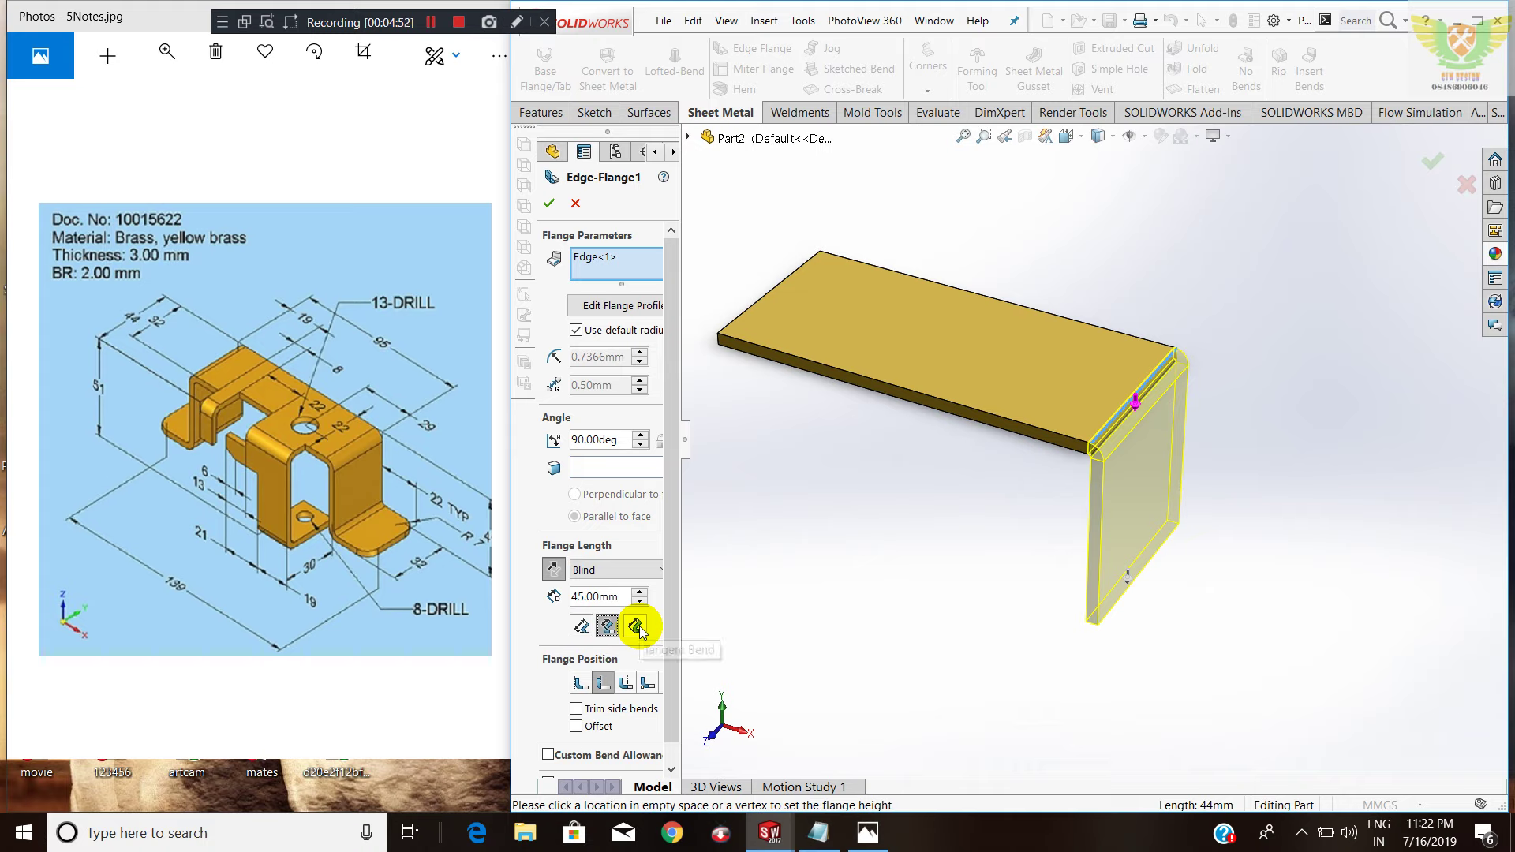
click(636, 627)
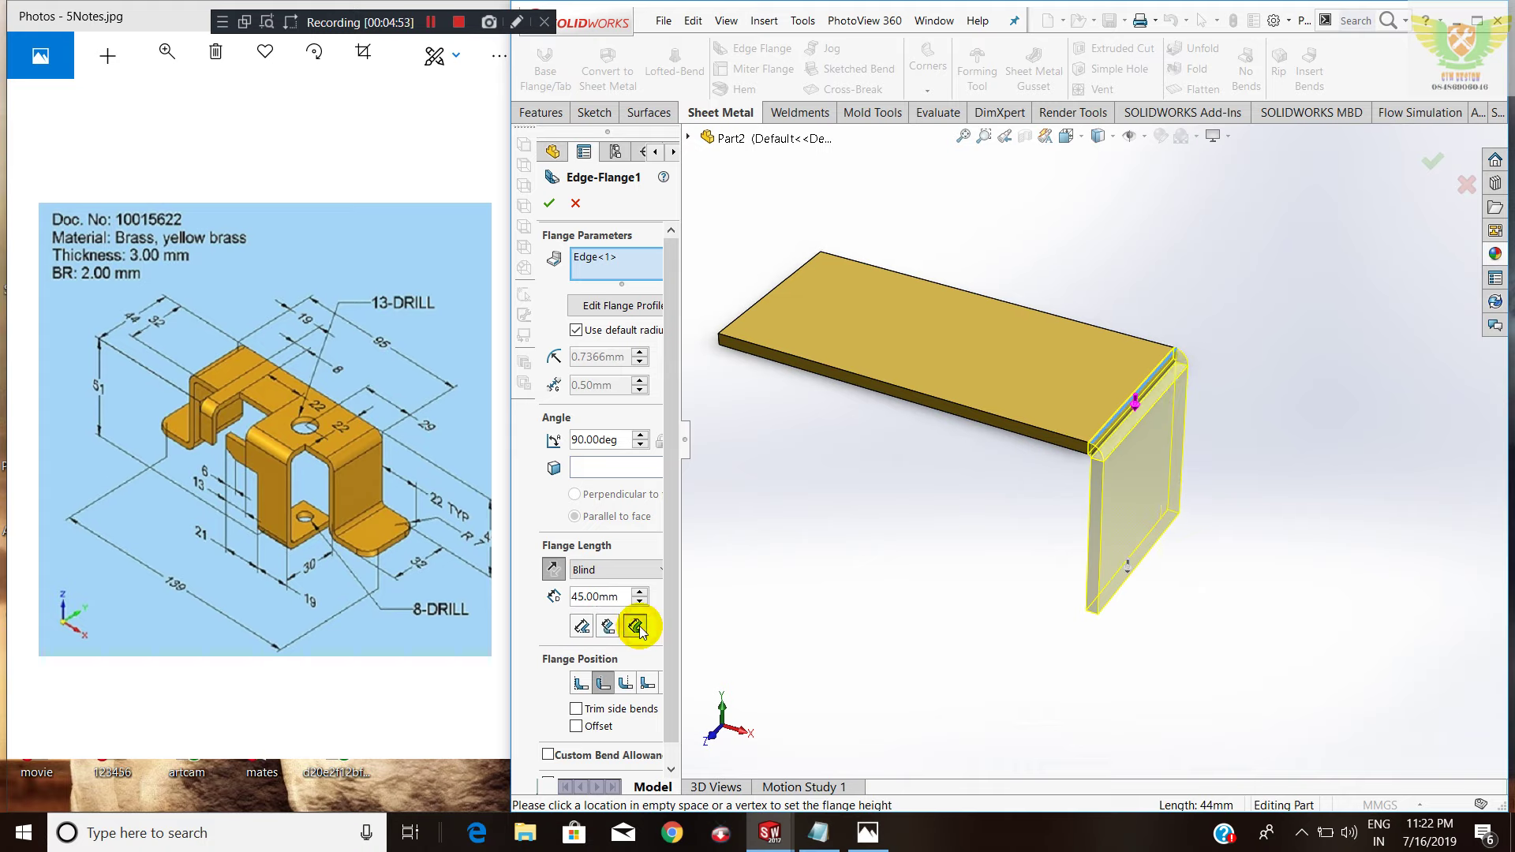
click(581, 628)
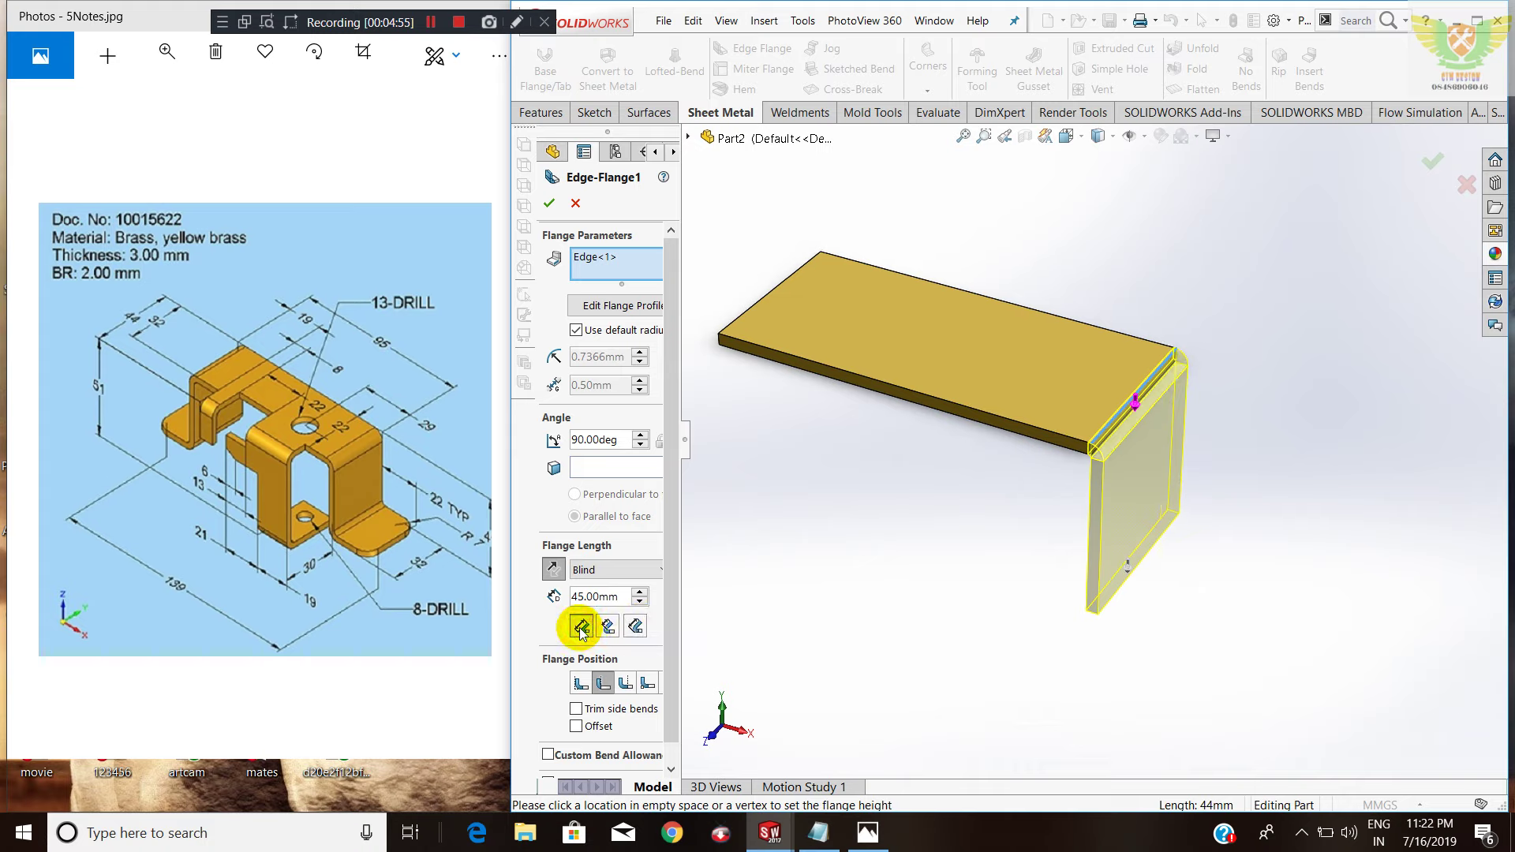
click(580, 684)
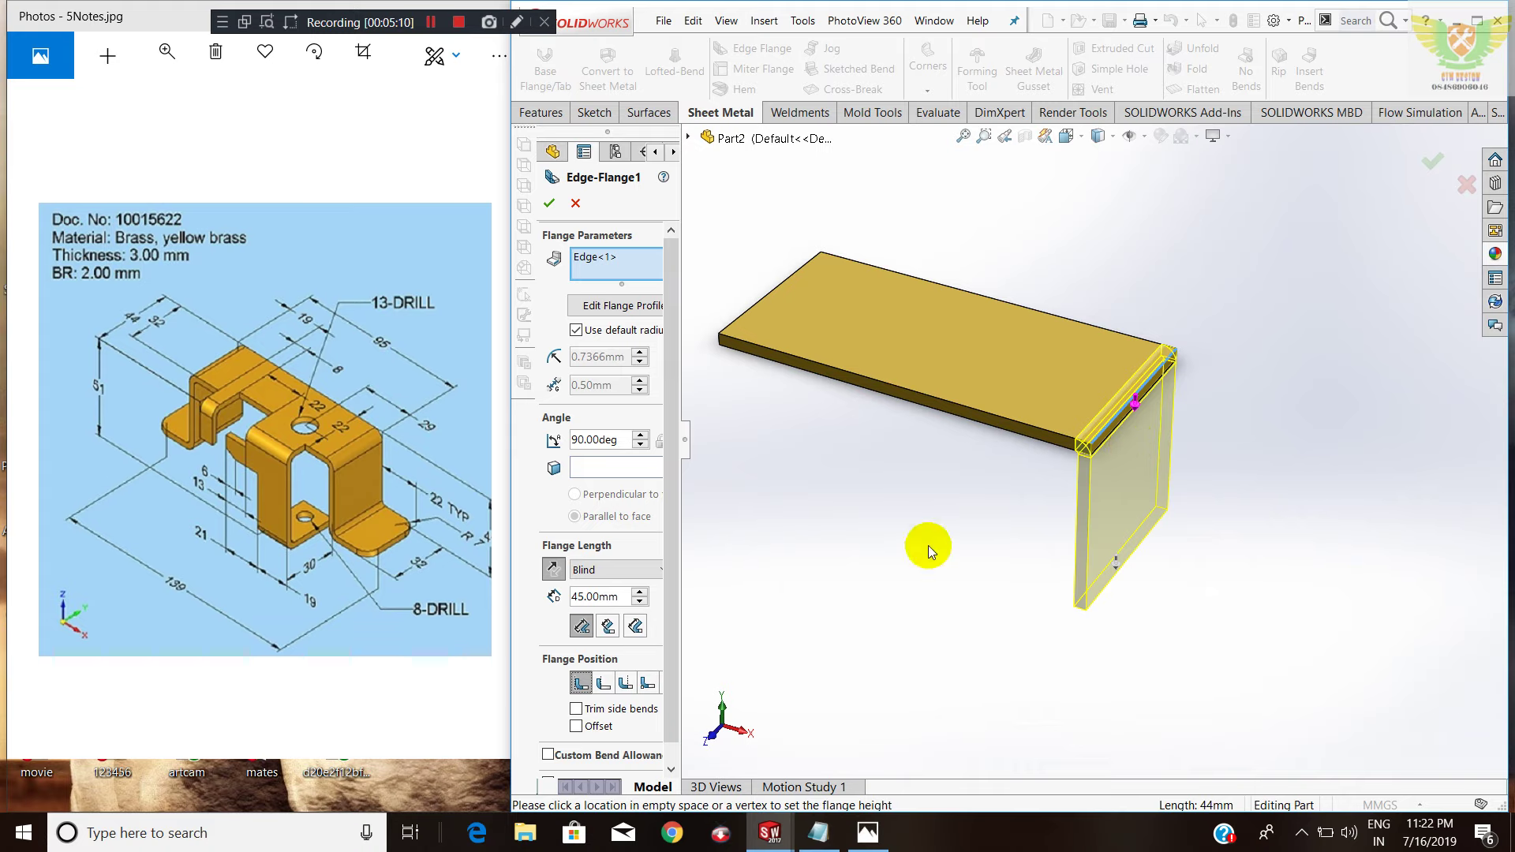
click(605, 683)
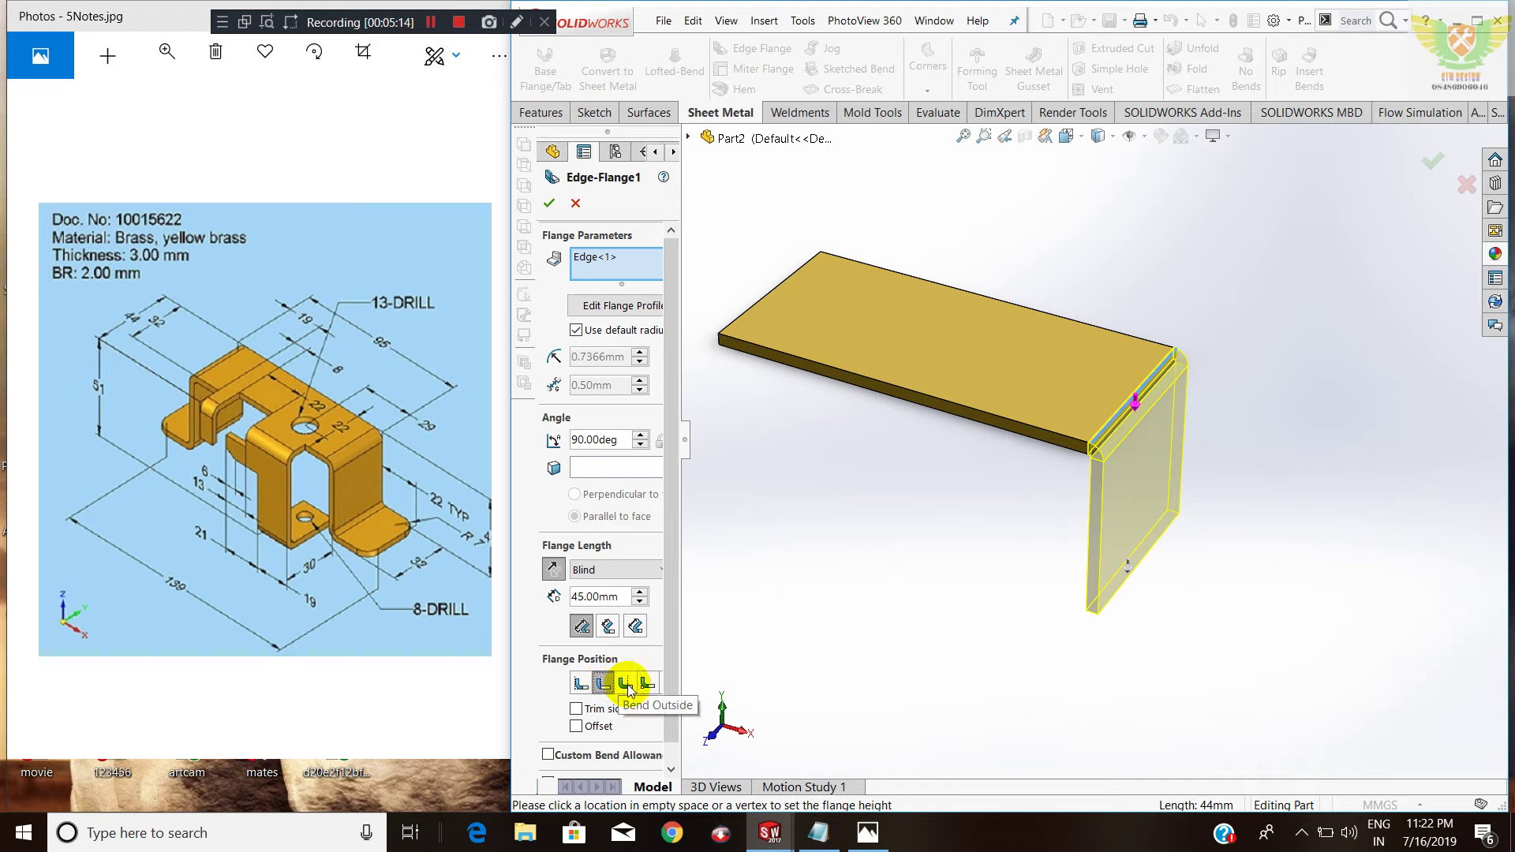
click(628, 686)
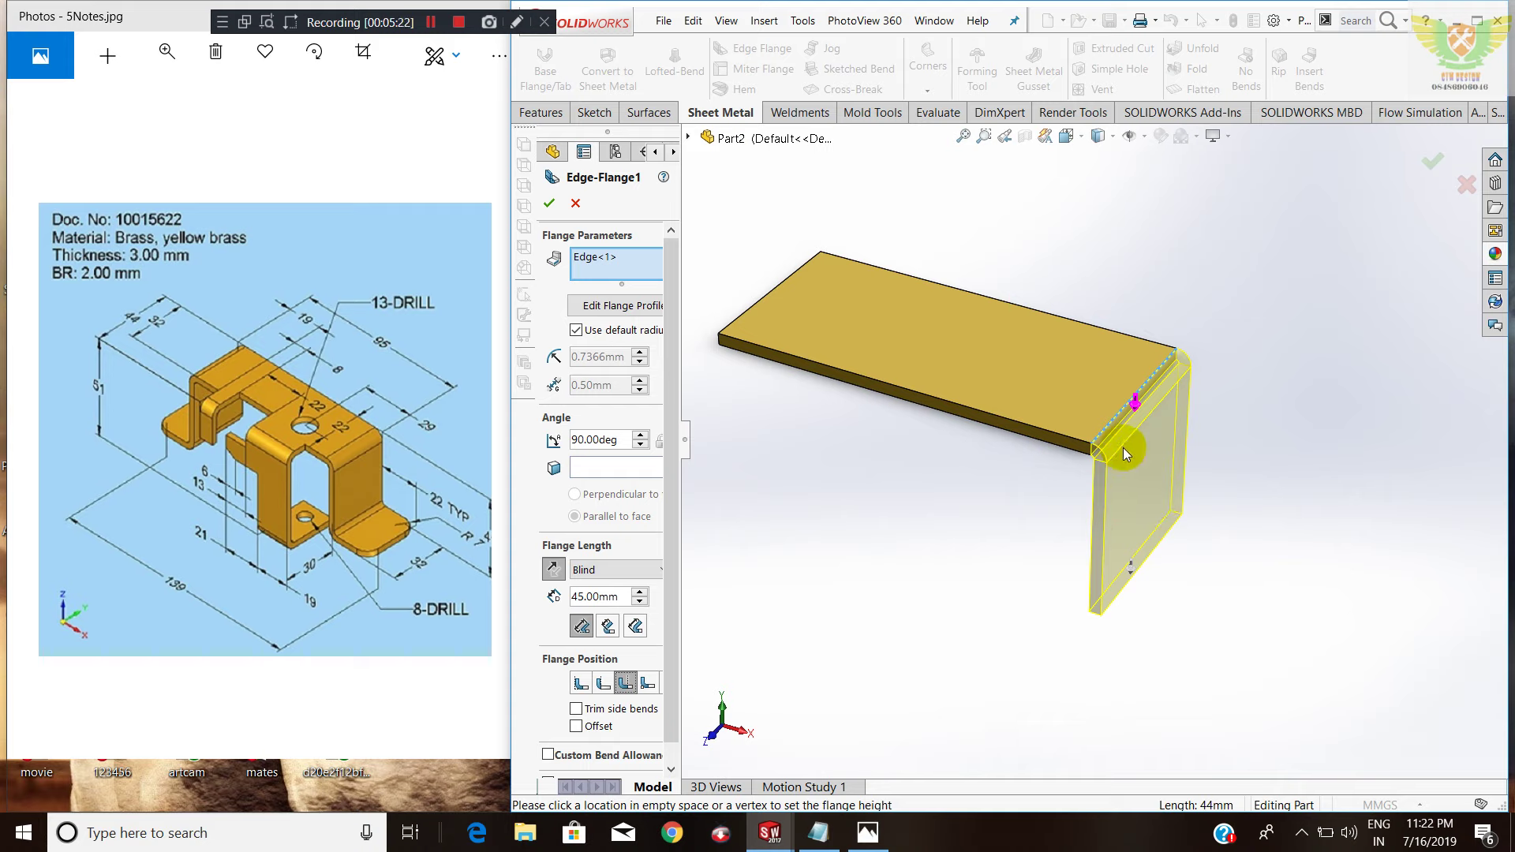
click(647, 683)
click(582, 683)
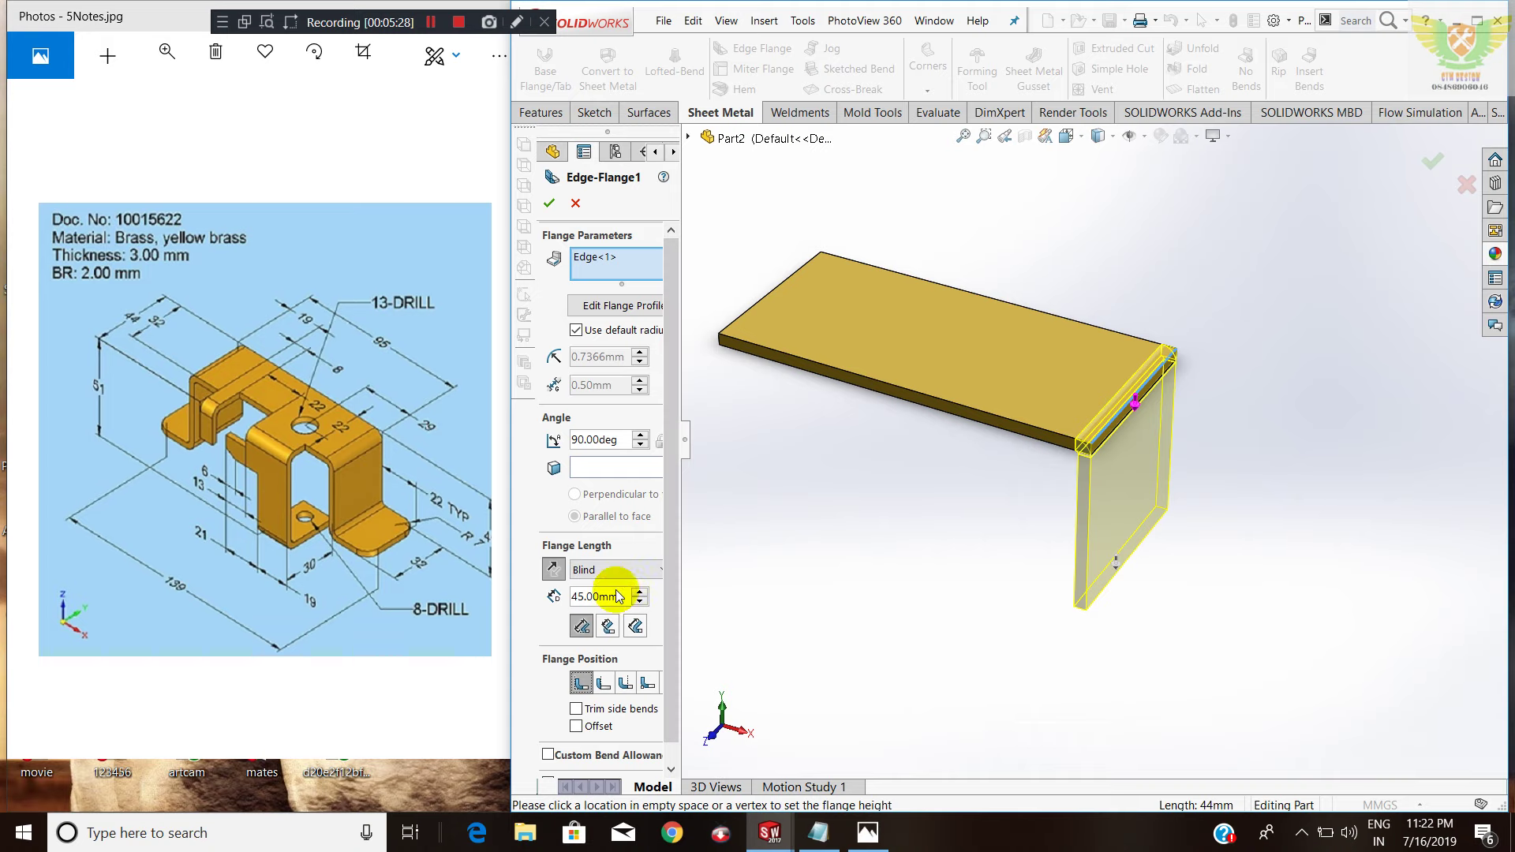
click(749, 309)
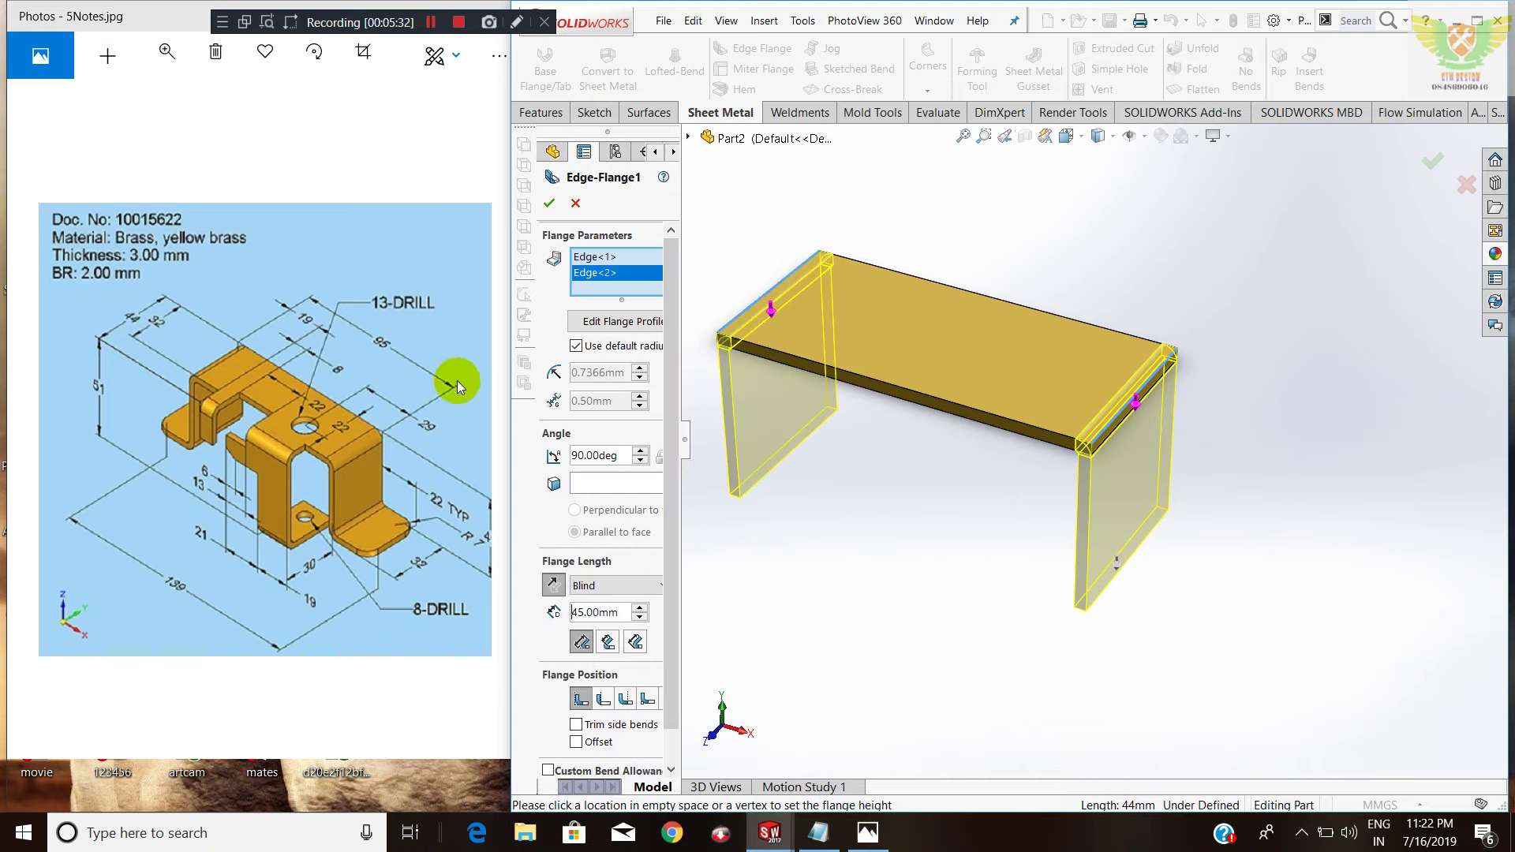
Give the flanges a custom 2 mm bend radius and accept Edge-Flange1.
click(580, 347)
double_click(620, 371)
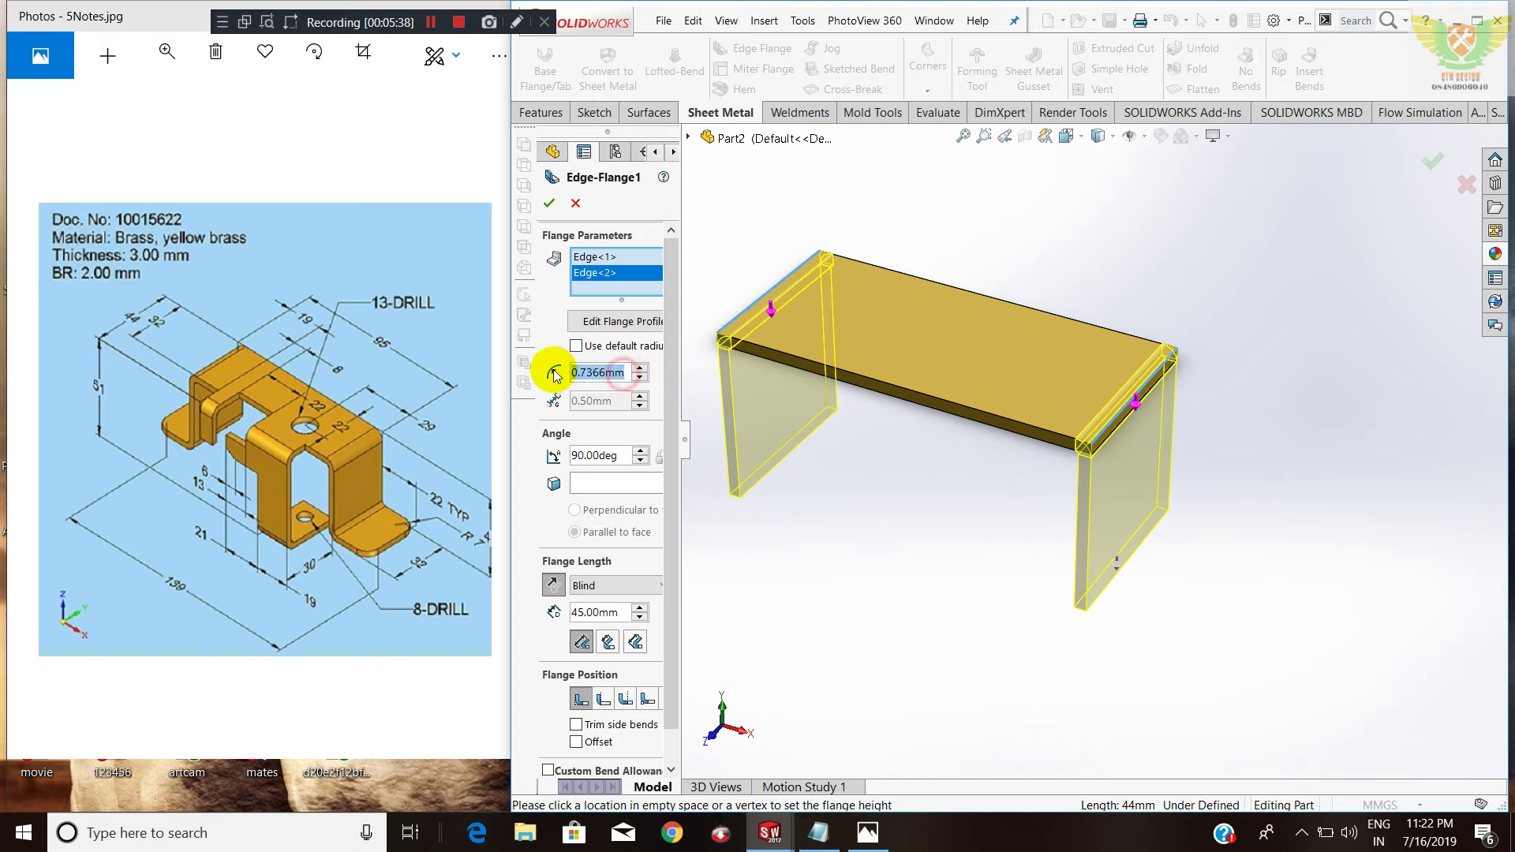
text(2)
key(Return)
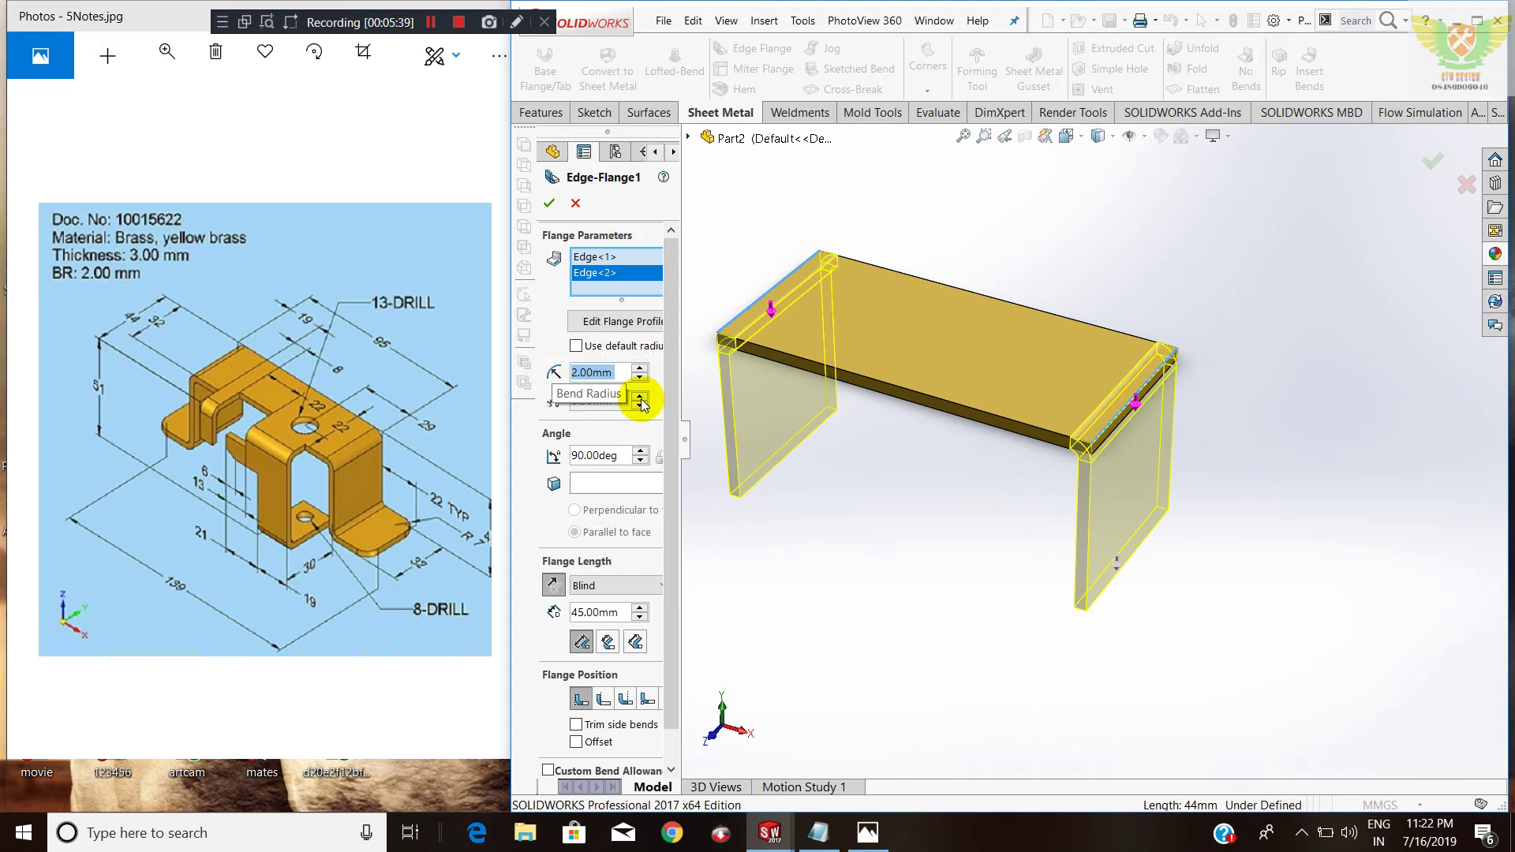
click(549, 204)
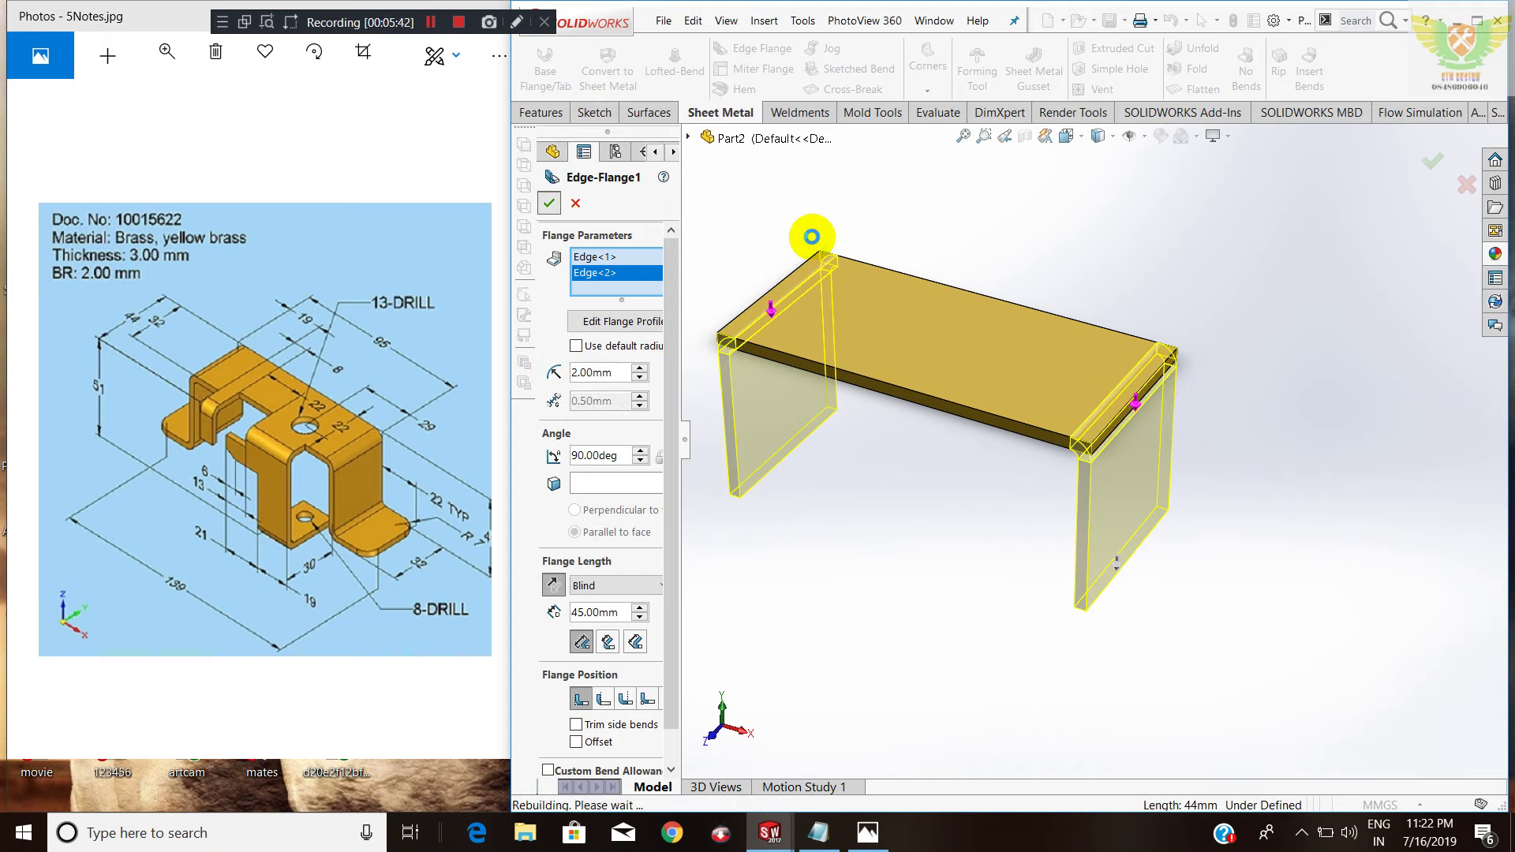
scroll(1152, 467, up, 3)
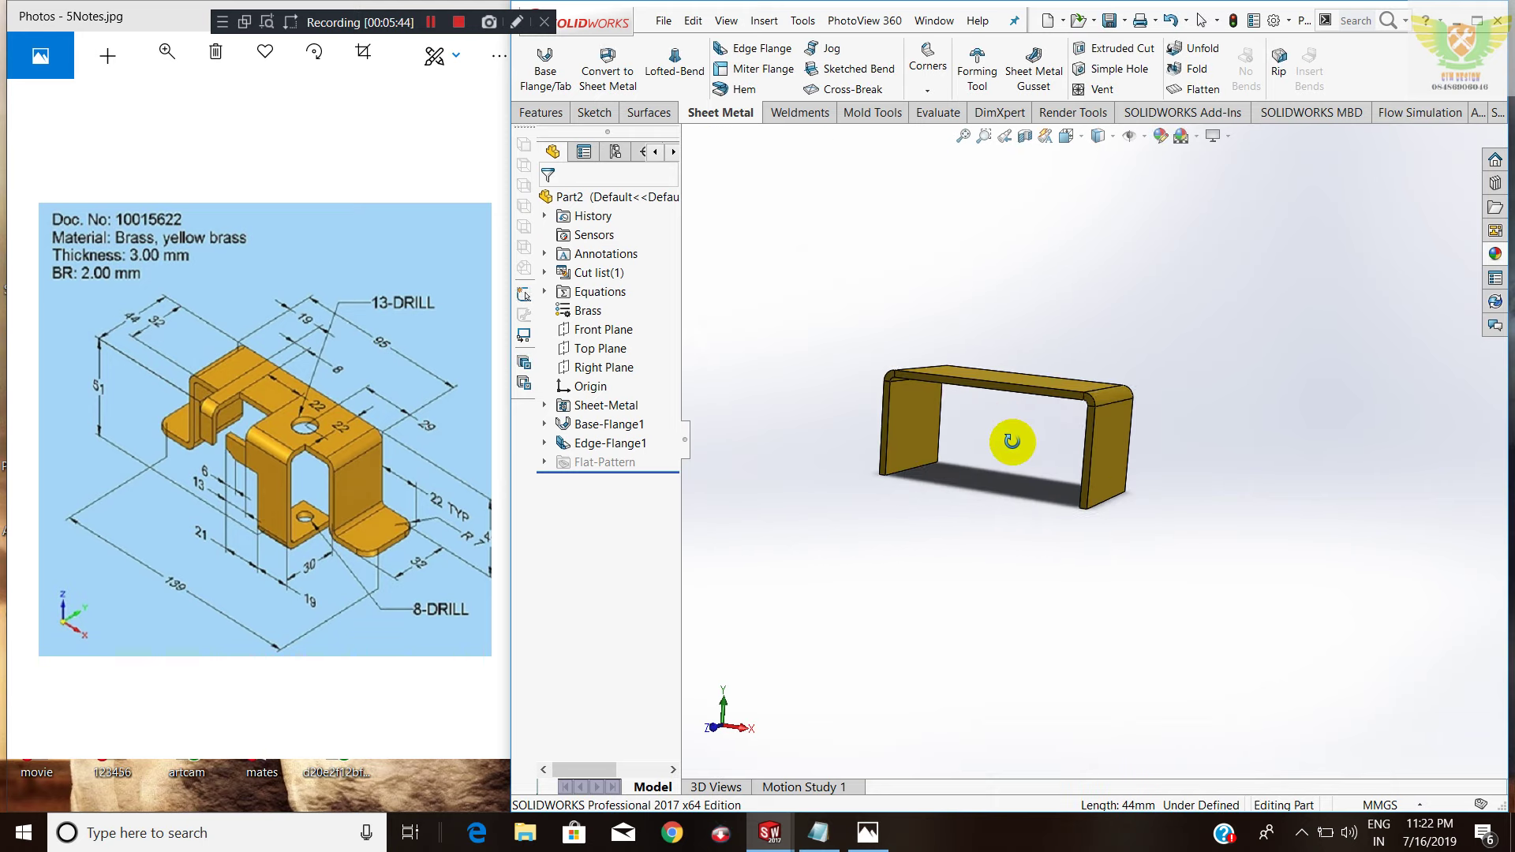
scroll(989, 433, down, 2)
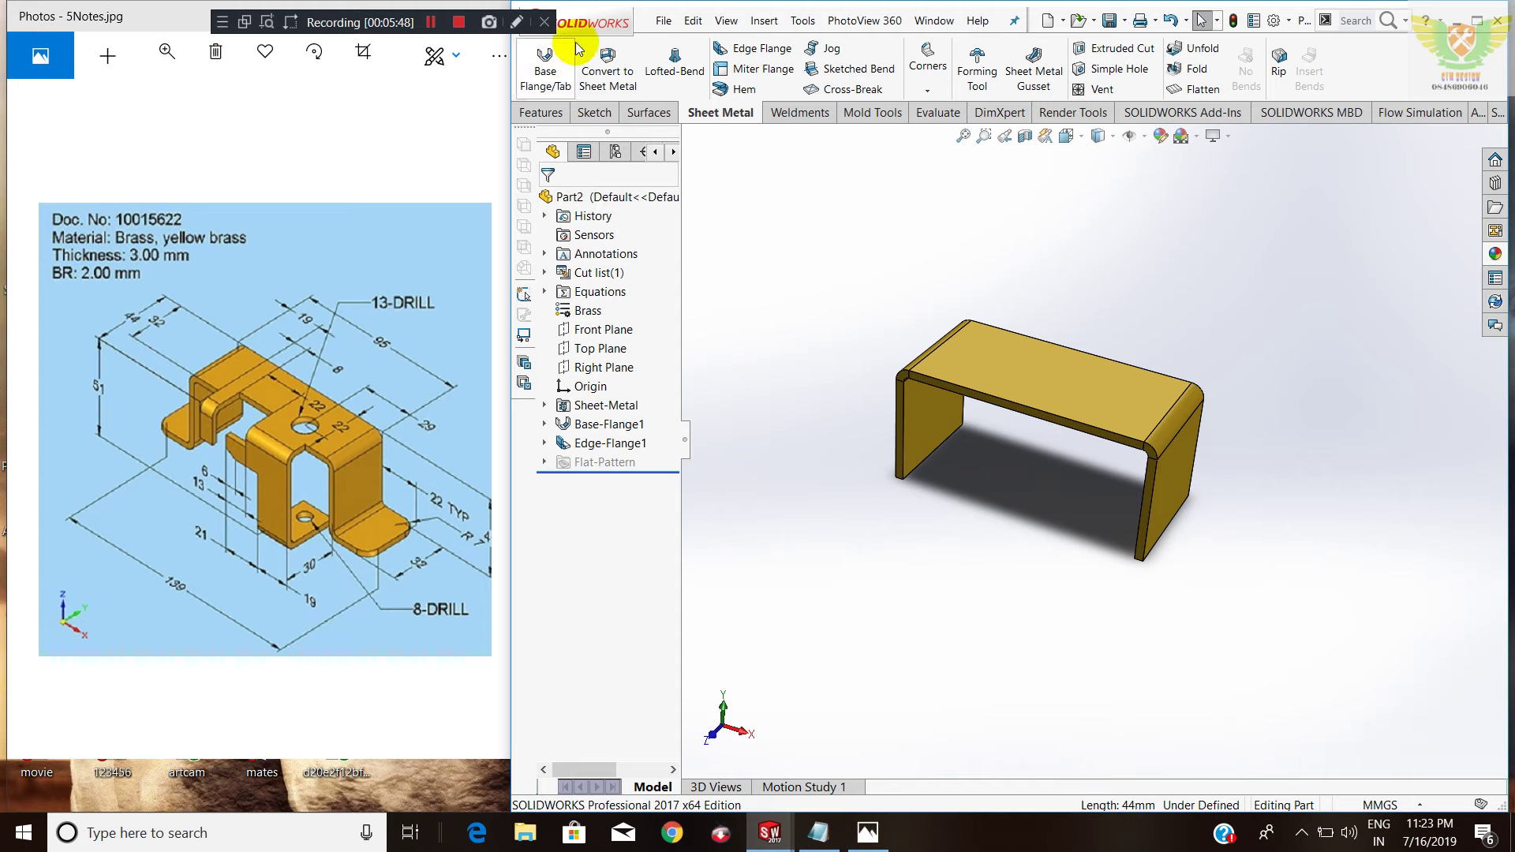
Start a second edge flange on the right wall's bottom outer edge, flipped outward.
click(747, 54)
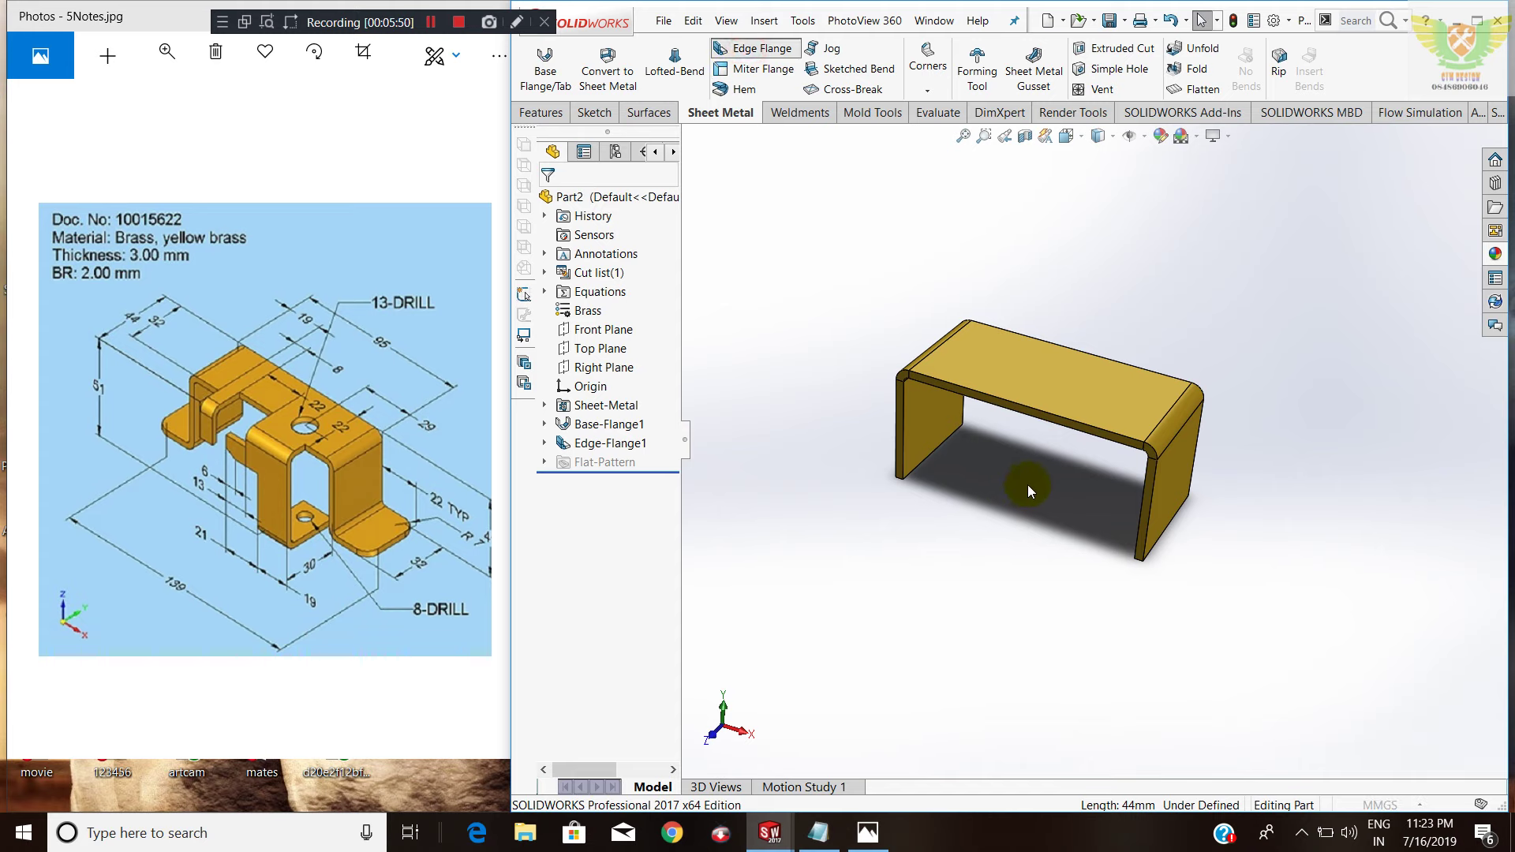
middle_drag(1085, 512, 854, 513)
click(424, 563)
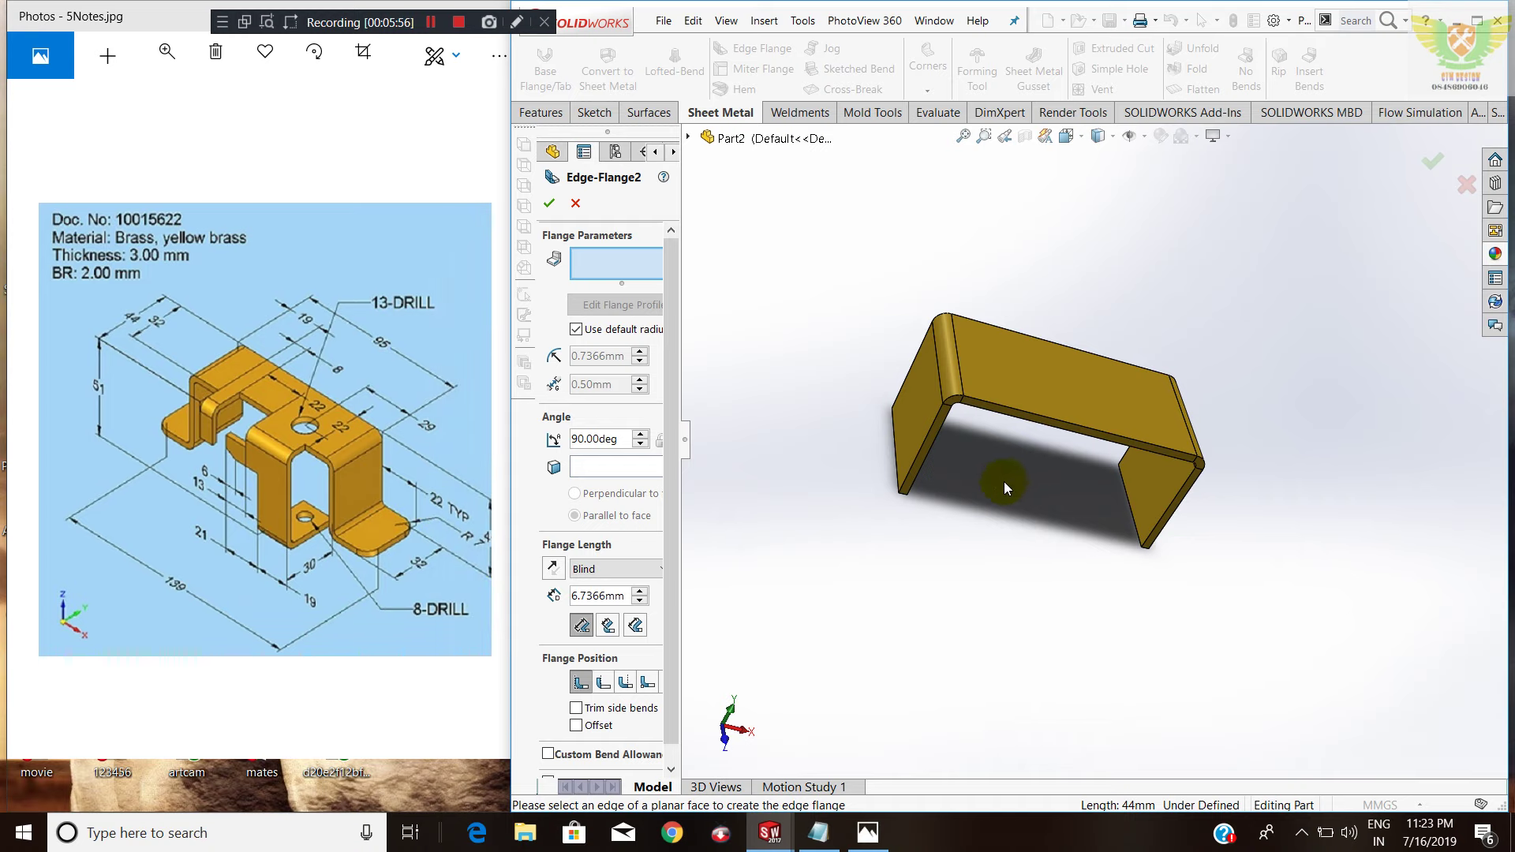
middle_drag(1004, 481, 1096, 523)
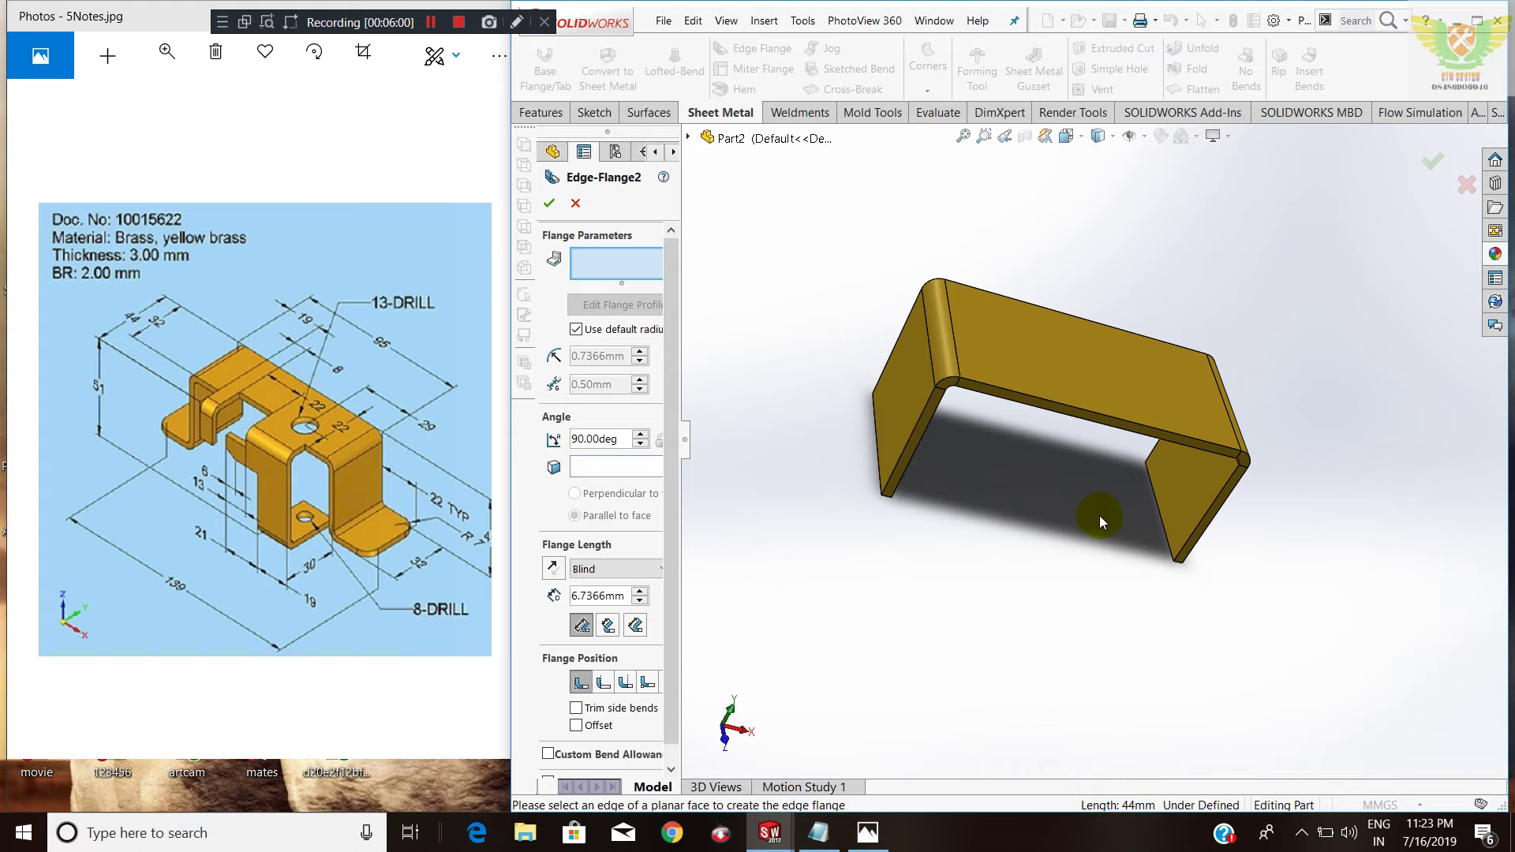
click(1155, 514)
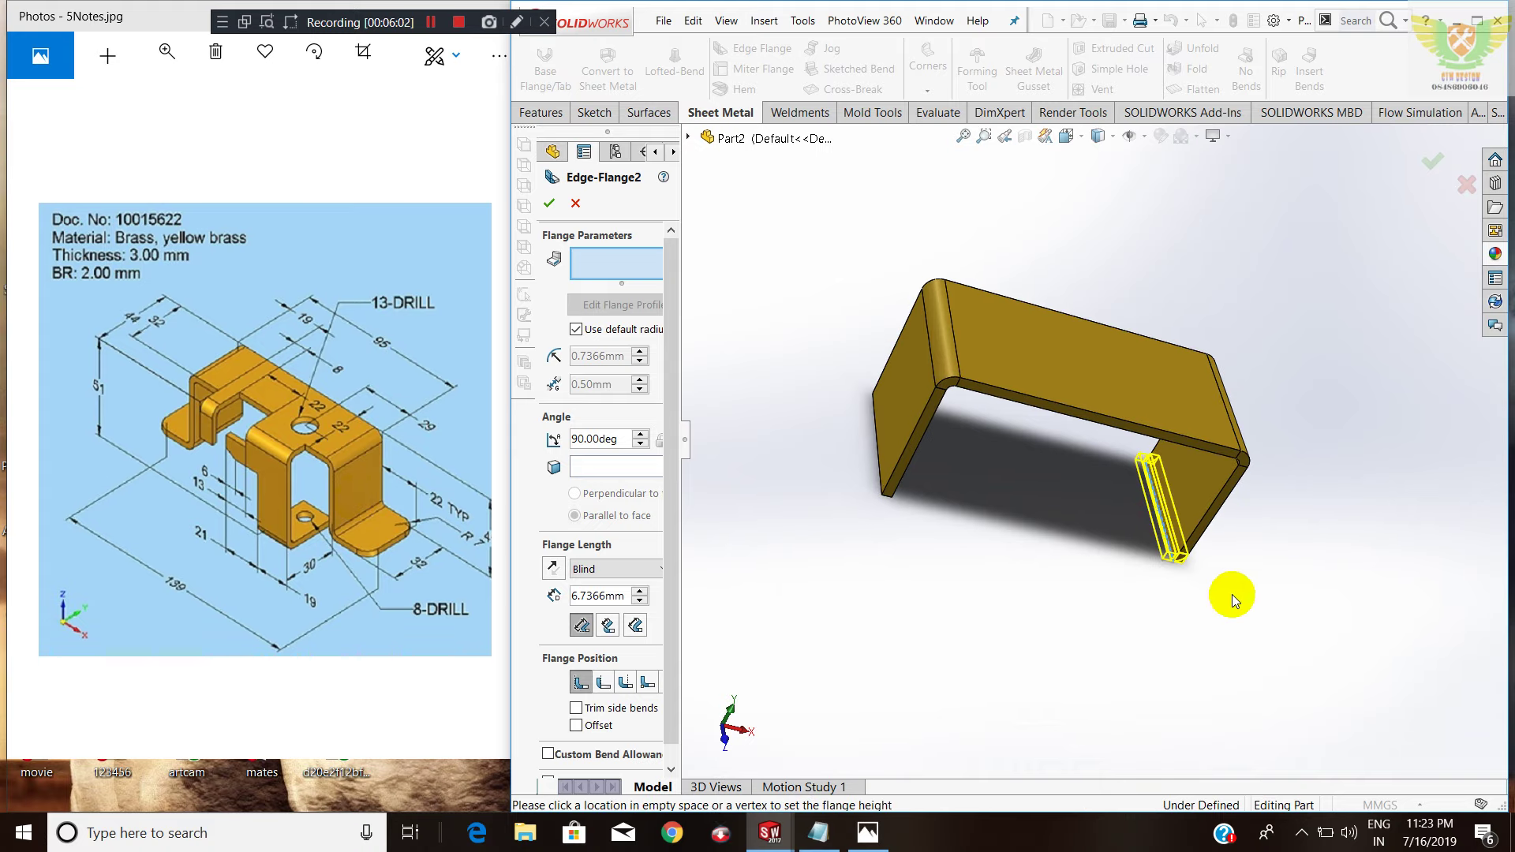
middle_drag(1059, 557, 1002, 525)
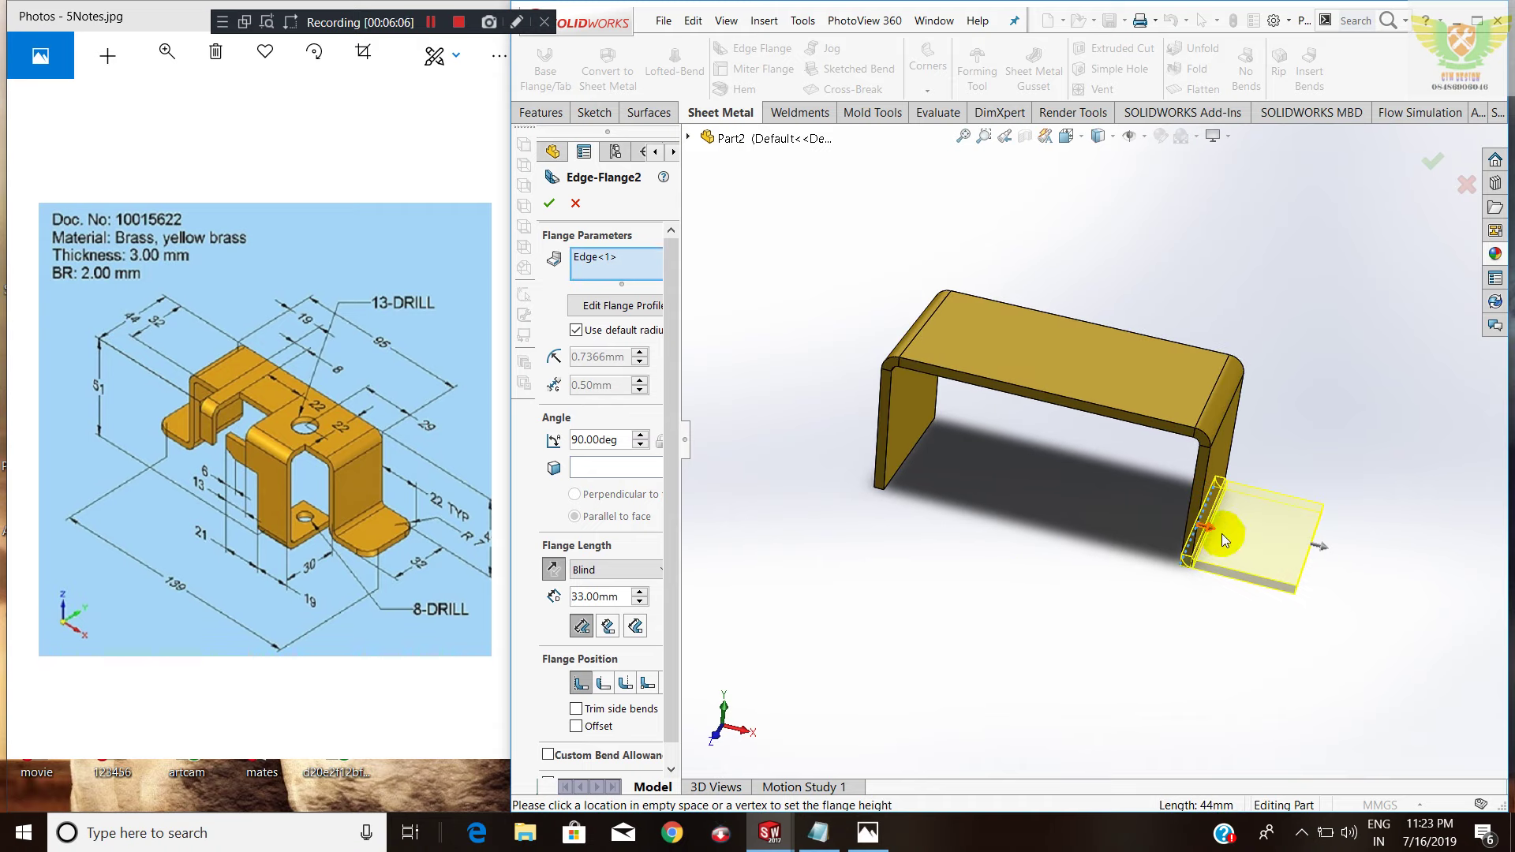
right_click(612, 268)
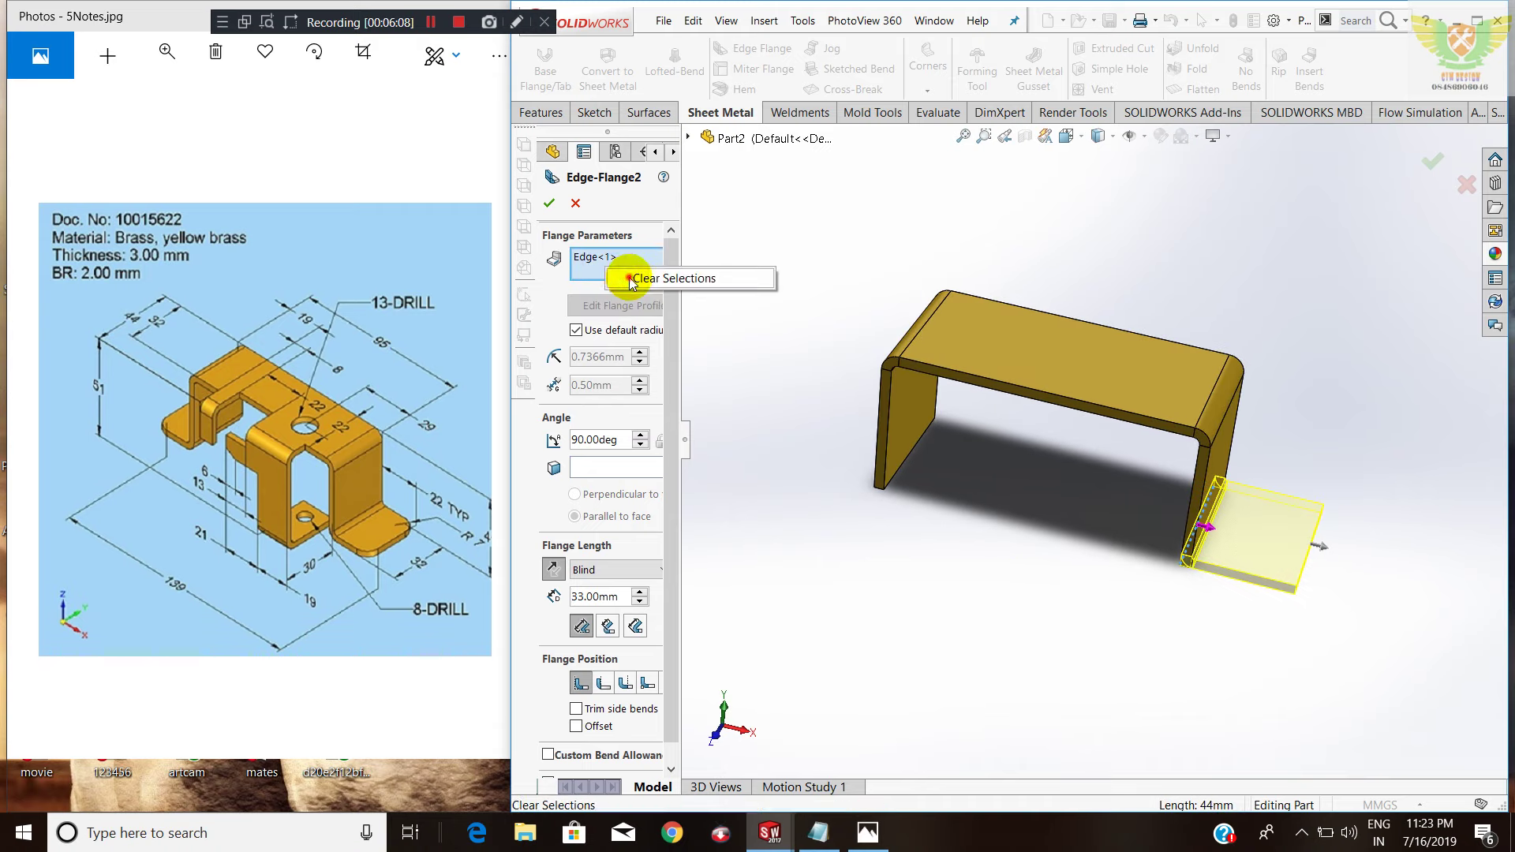
click(678, 280)
click(1213, 525)
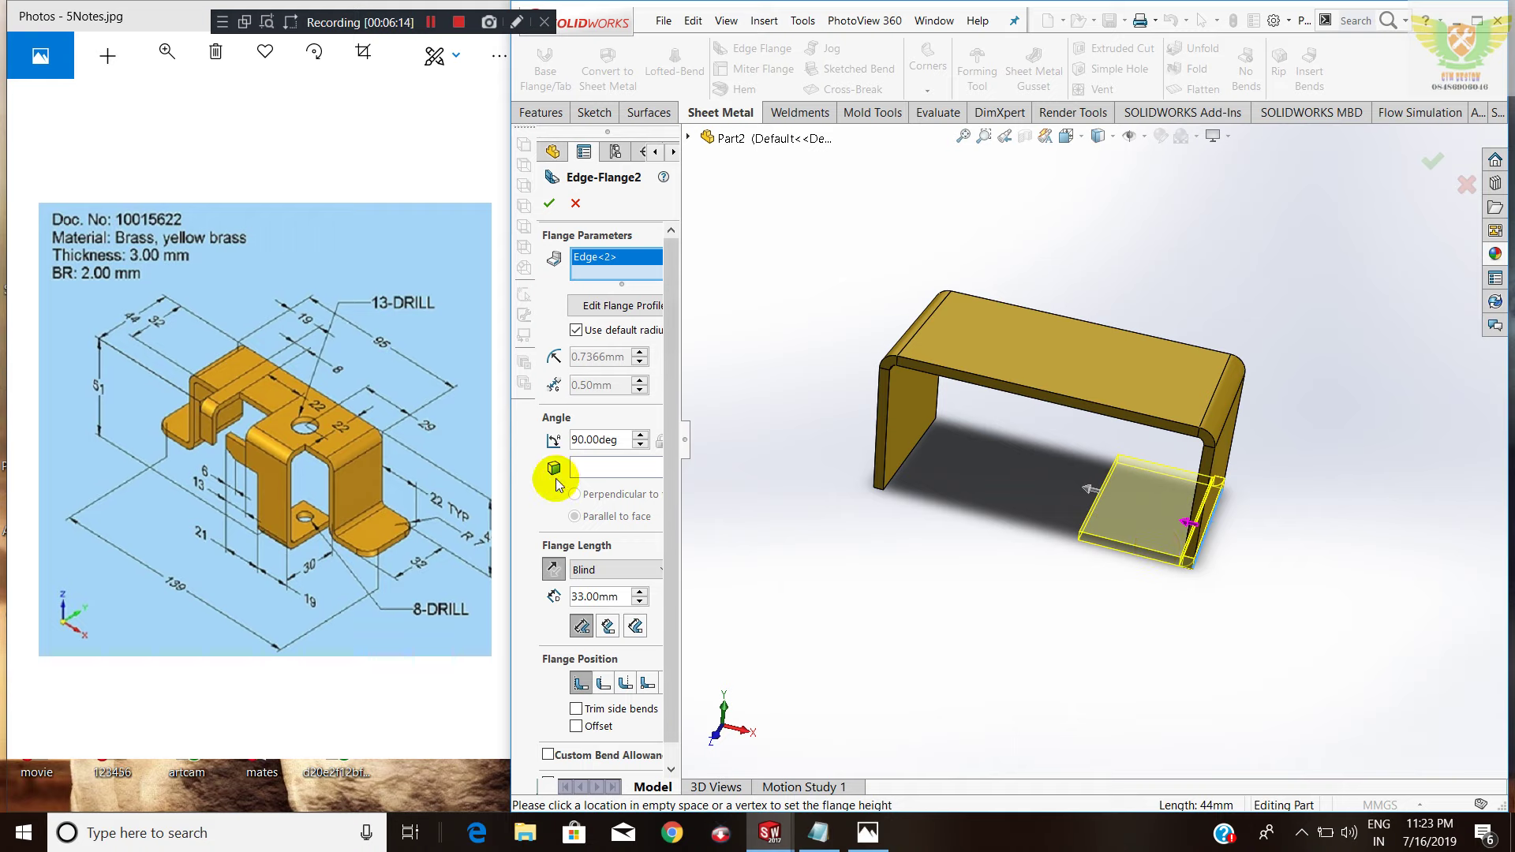
click(553, 568)
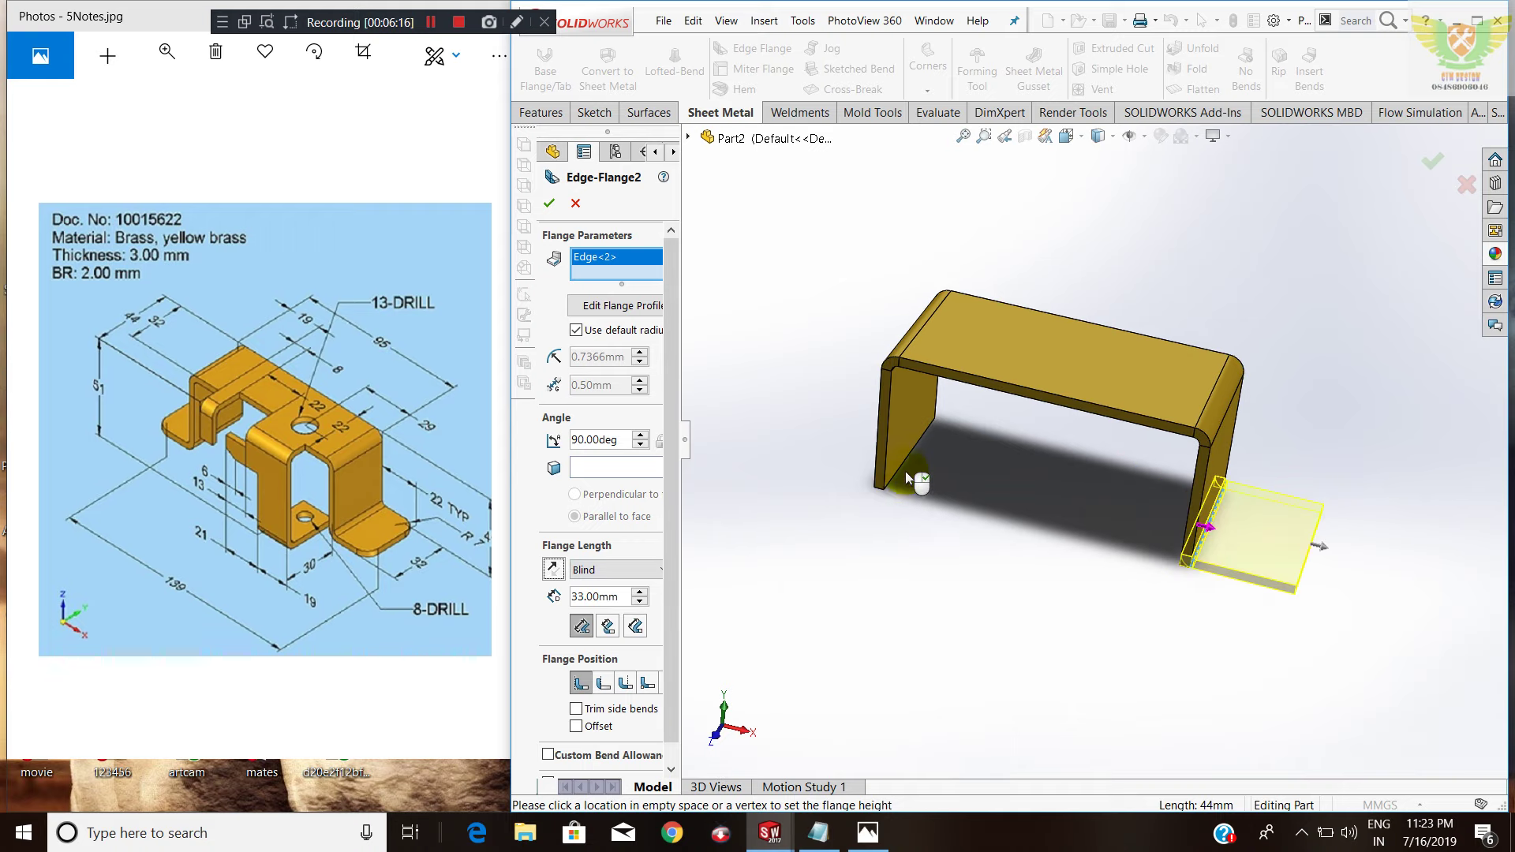
Add the left wall's bottom edge and finish the 22 mm feet with 2 mm bend radius.
mouse_move(854, 495)
middle_down()
mouse_move(896, 513)
mouse_move(879, 476)
middle_up()
click(879, 476)
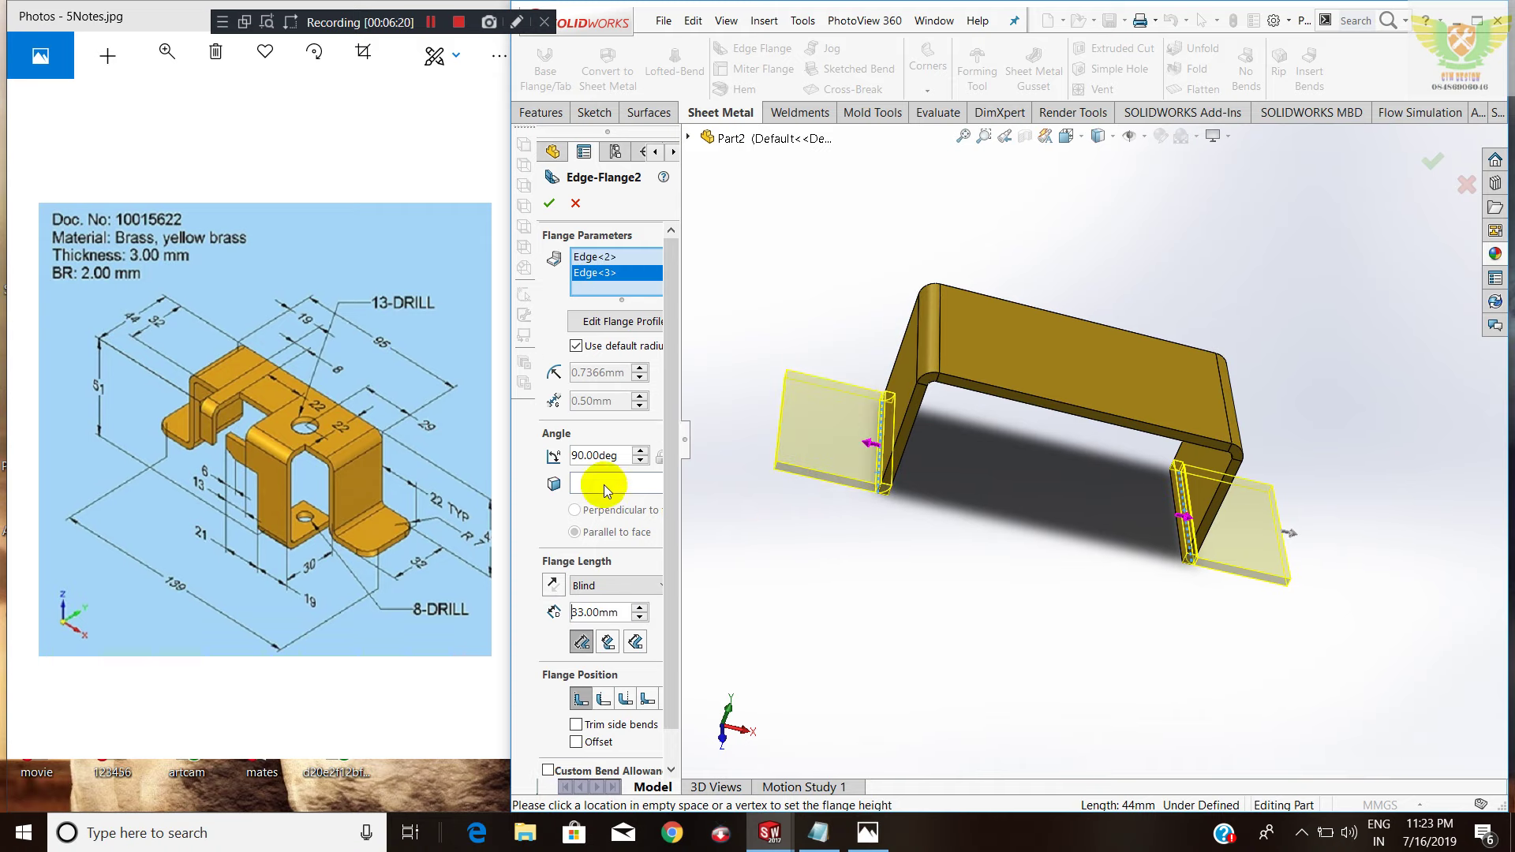
text(22)
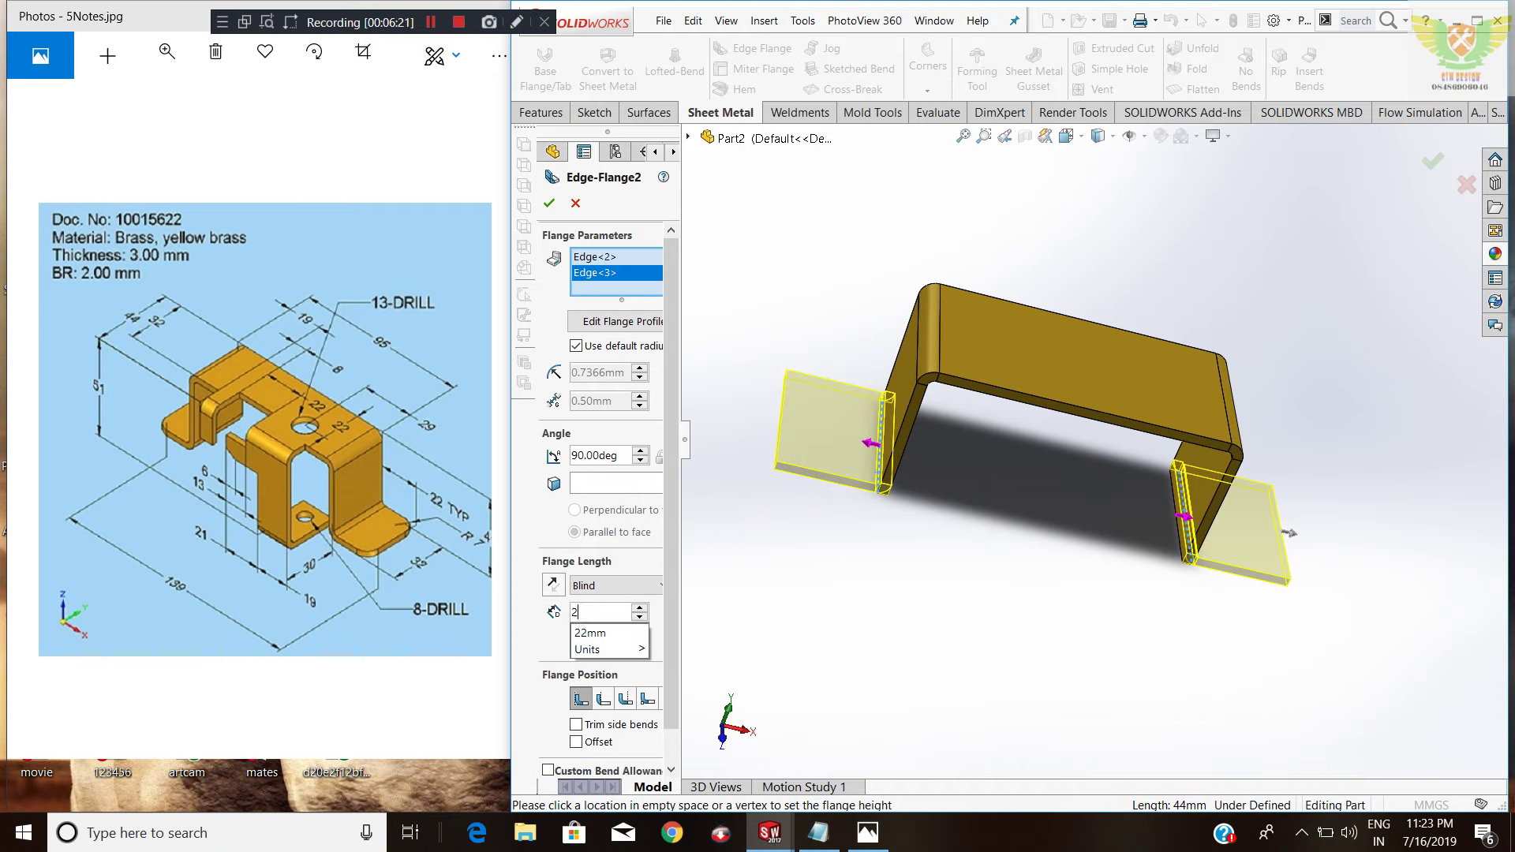
key(Return)
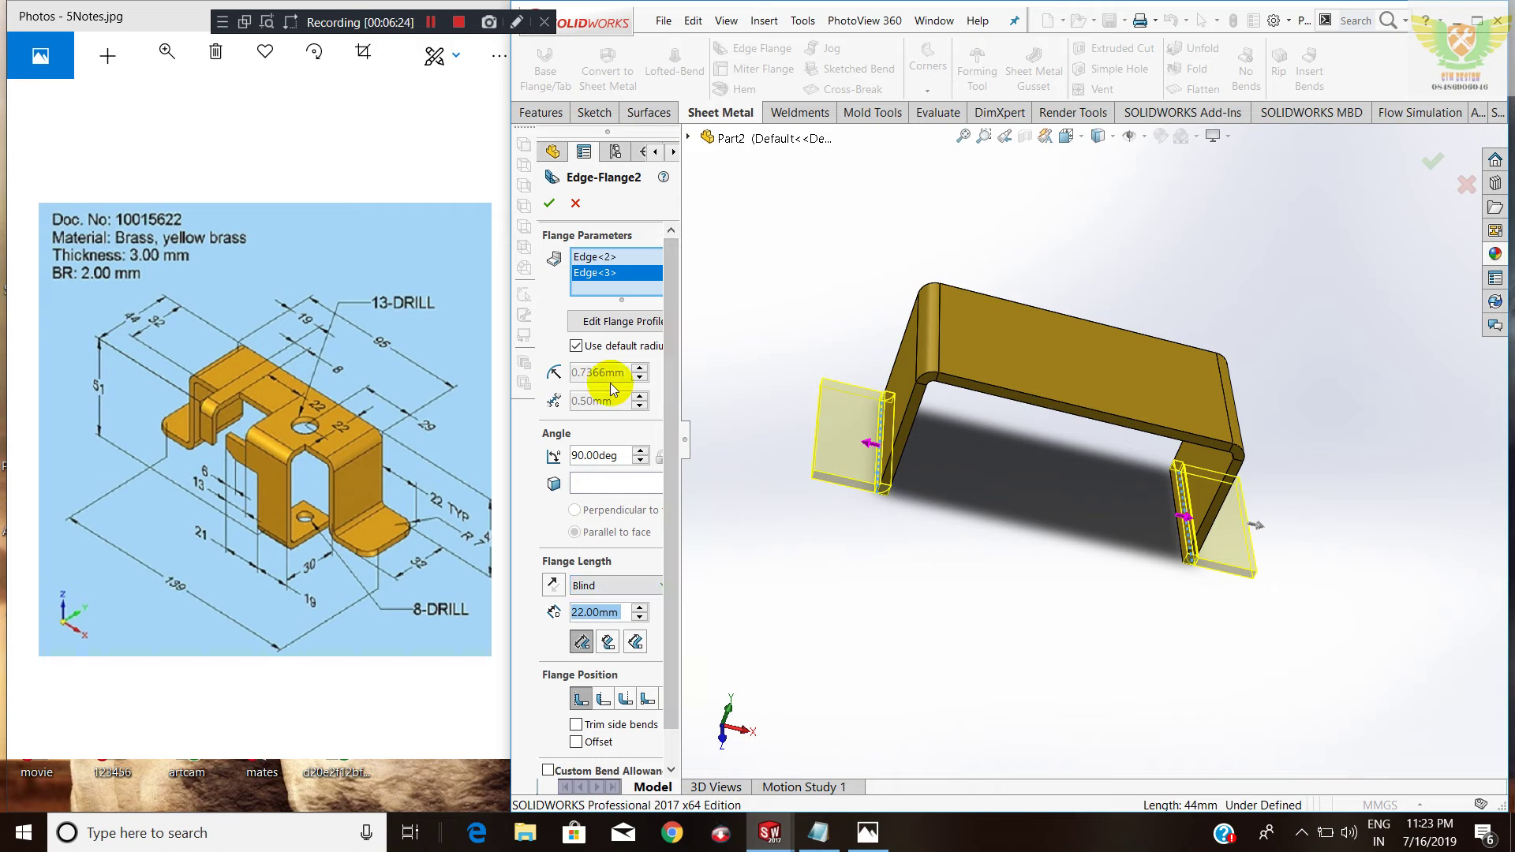
click(576, 345)
text(2)
key(Return)
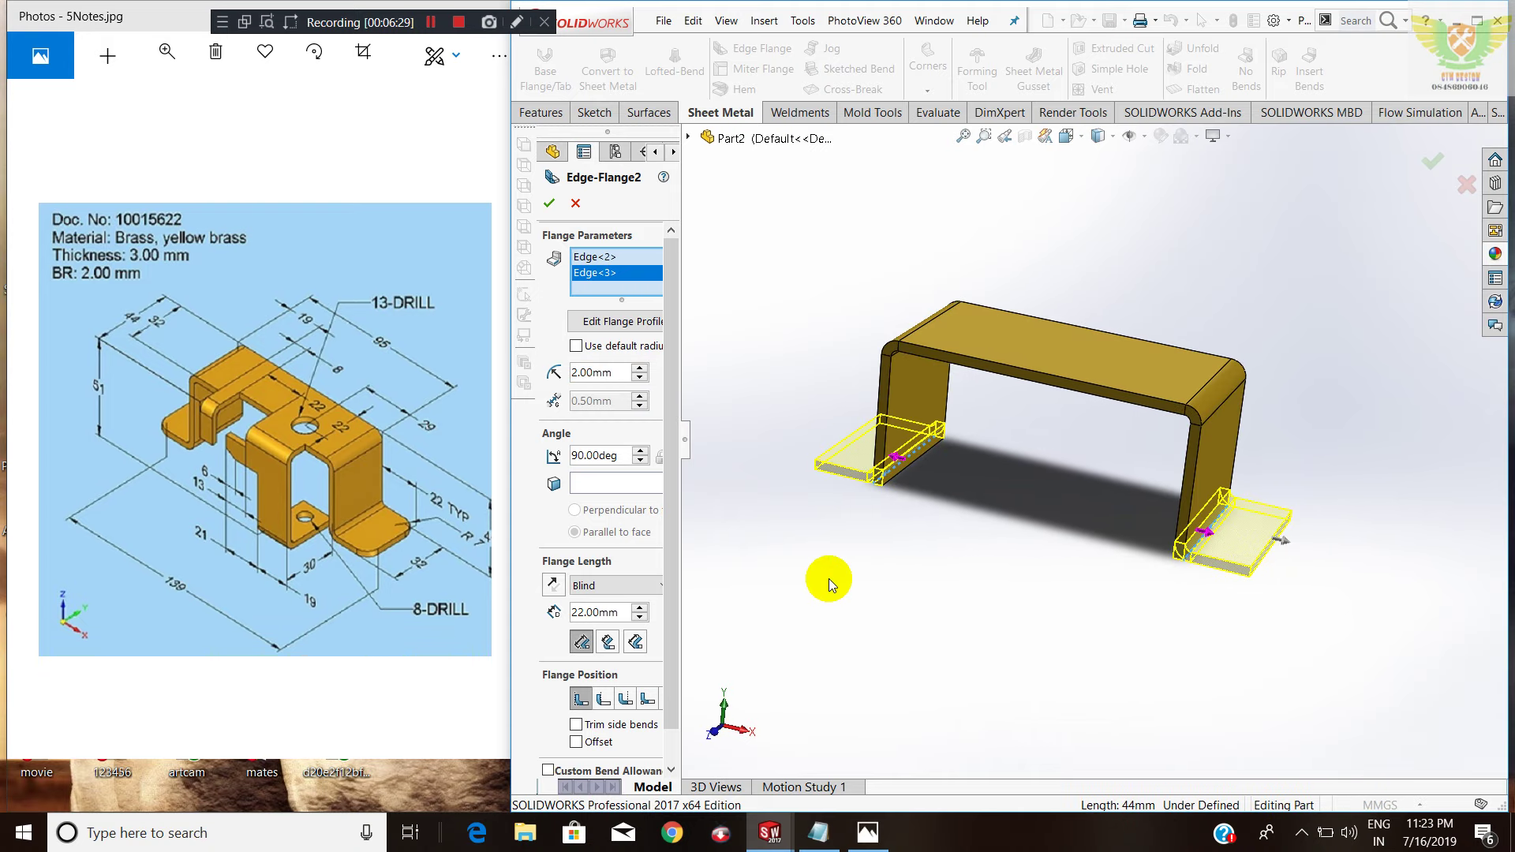
click(550, 204)
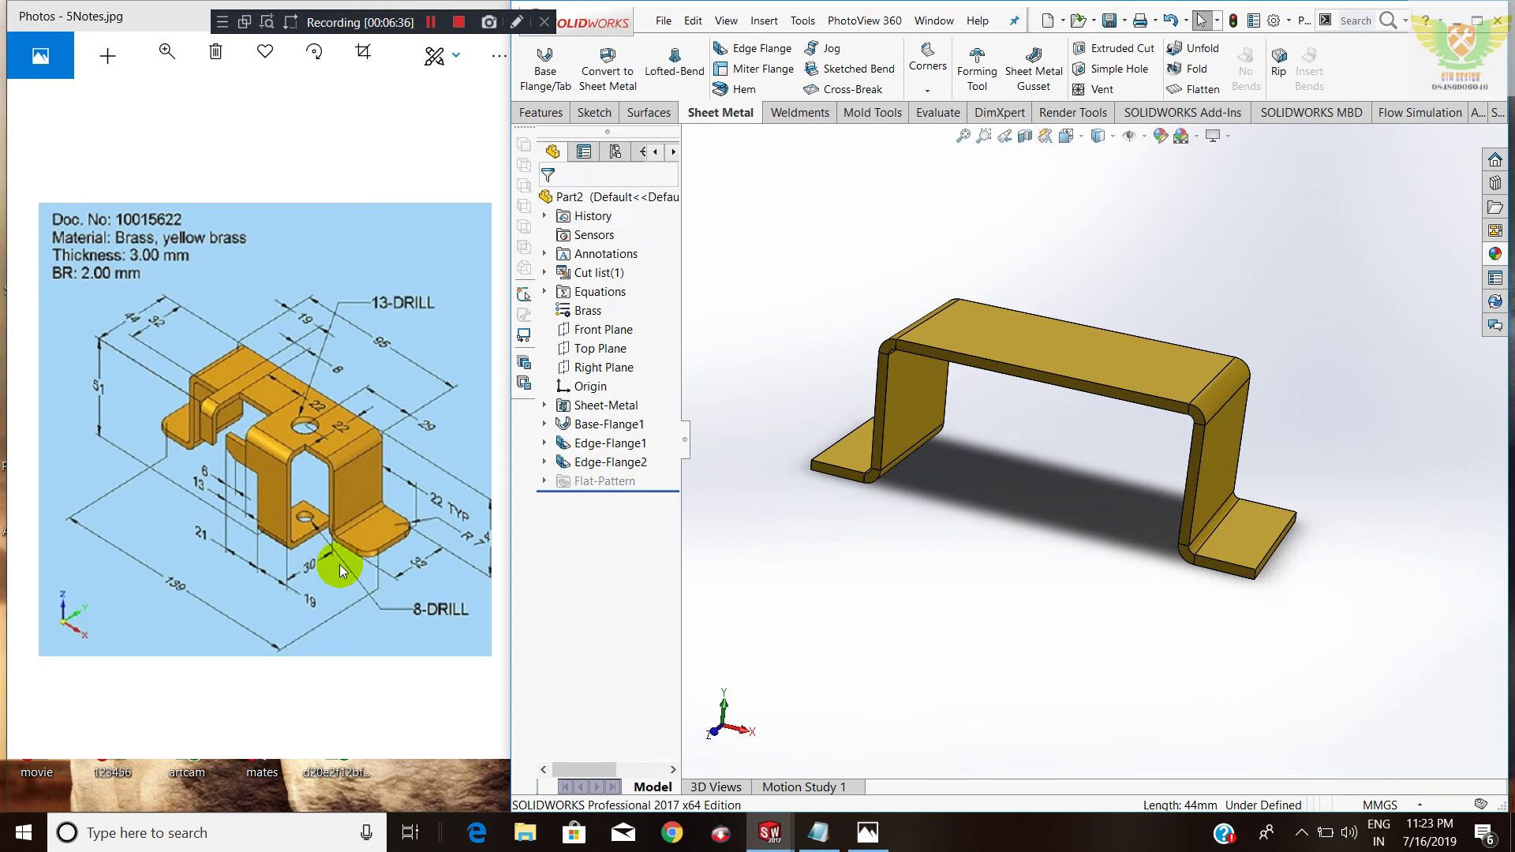
Review the corner treatment list and orbit the bracket to show its top face.
click(943, 88)
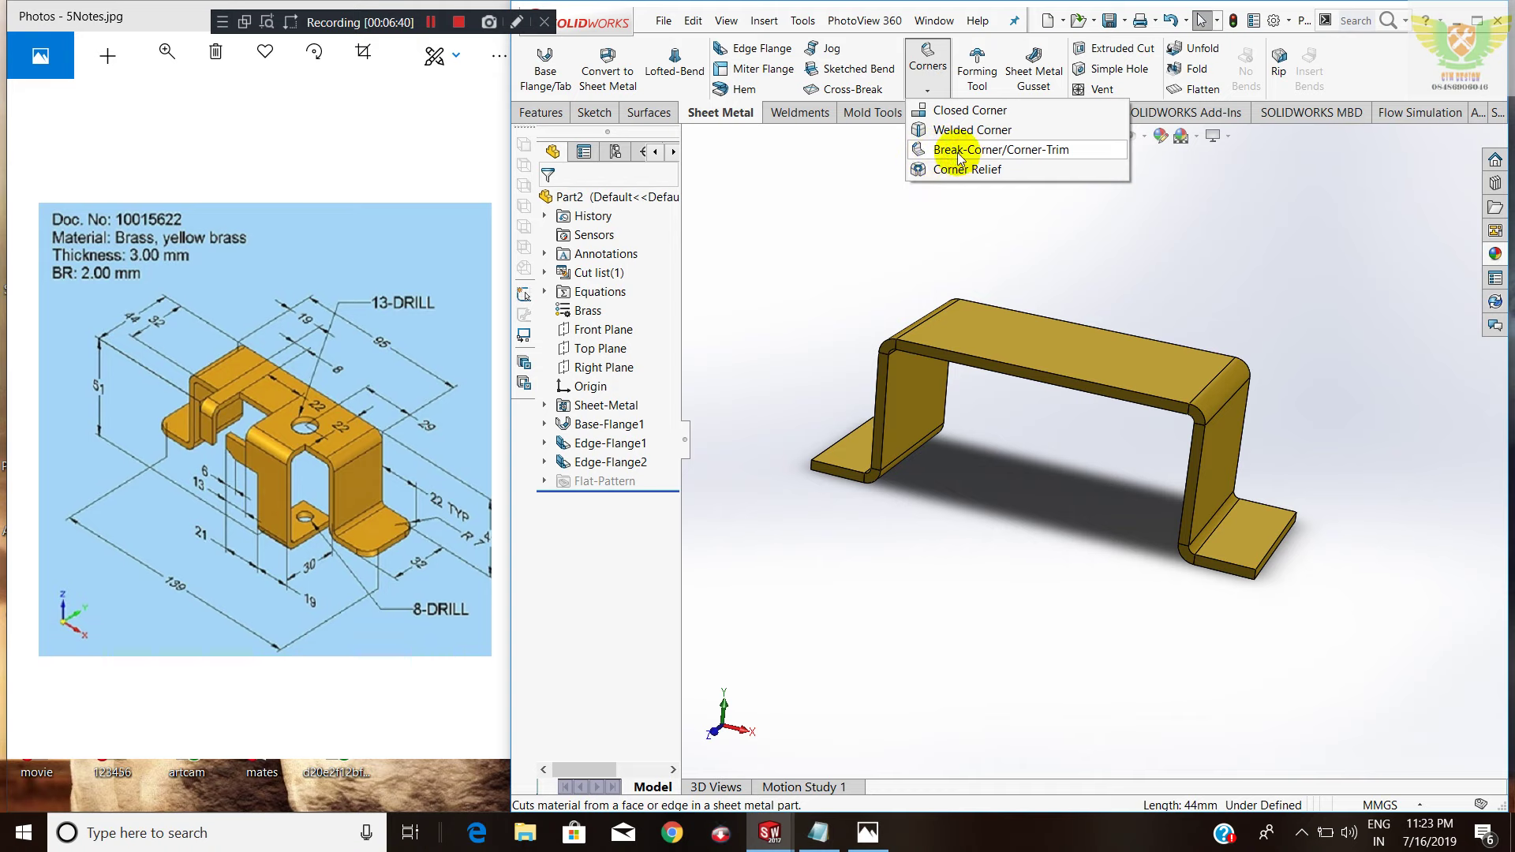
click(843, 234)
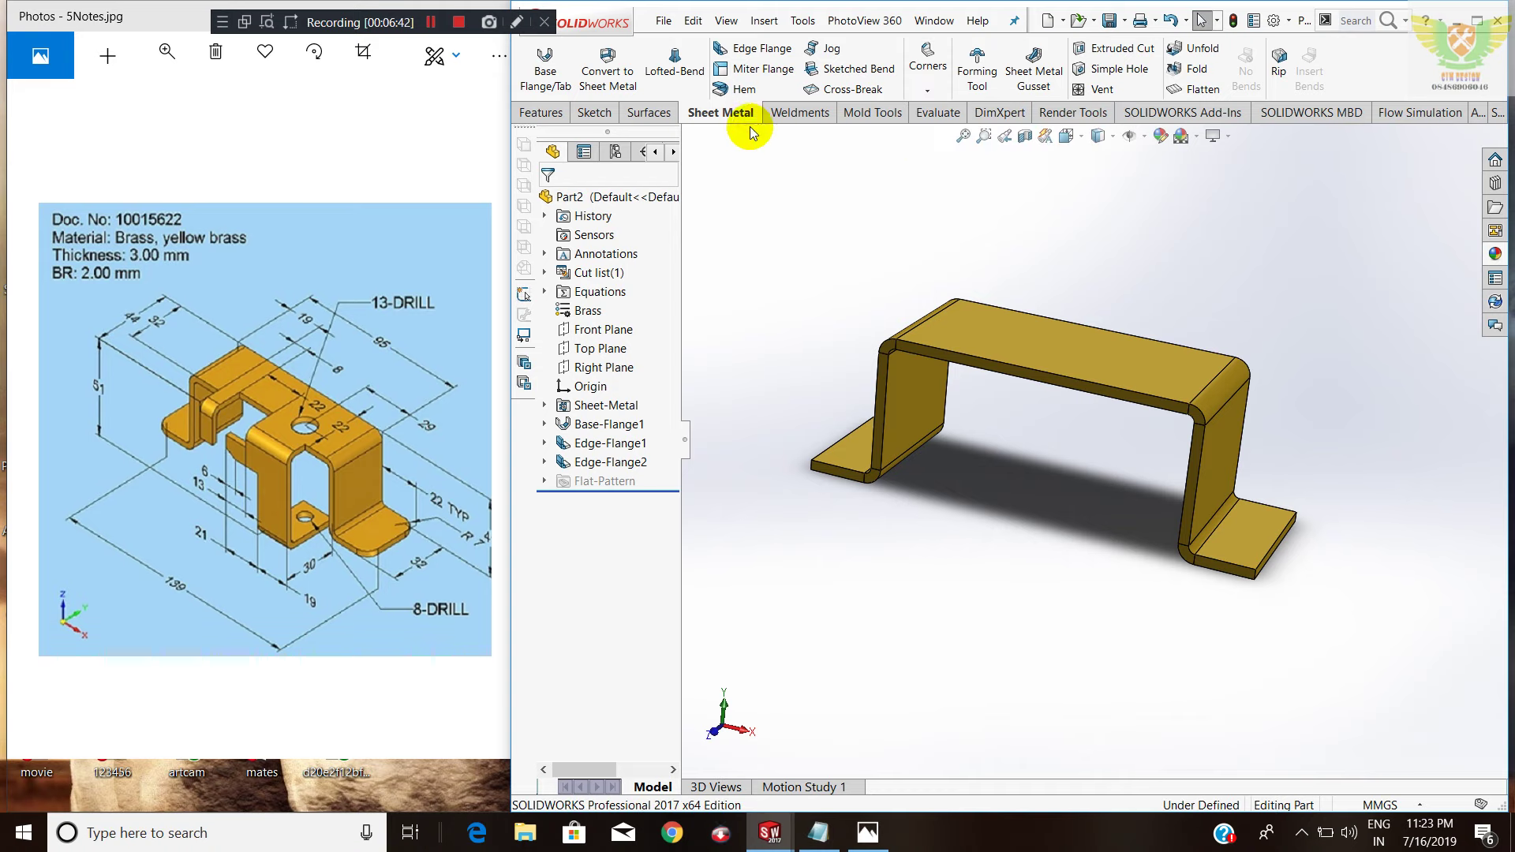
mouse_move(915, 251)
middle_down()
mouse_move(903, 315)
mouse_move(750, 233)
middle_up()
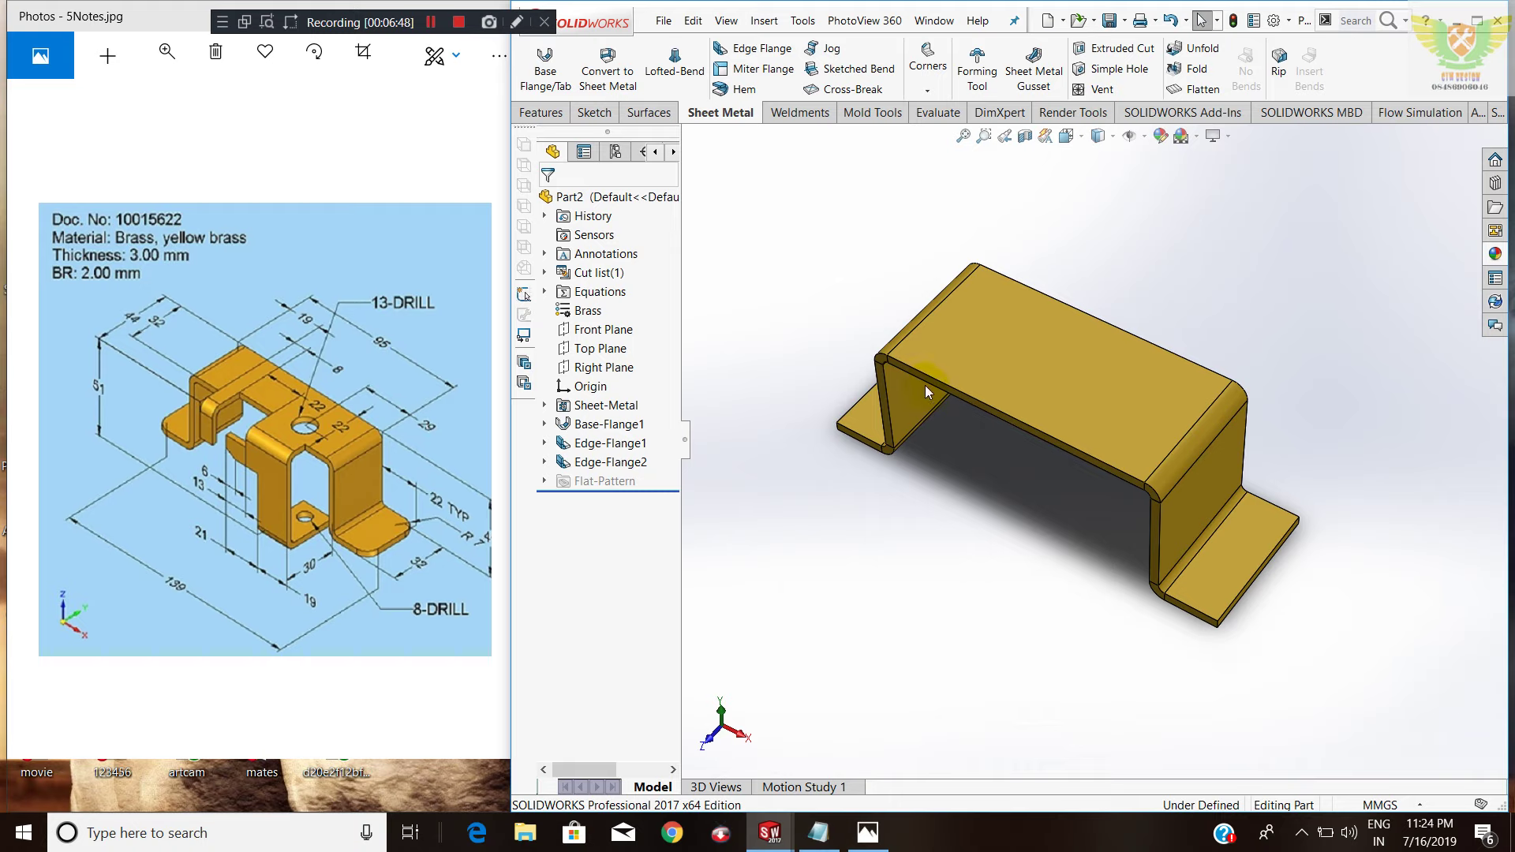
Open a new sketch on the bracket's top face, viewed Normal To.
click(1055, 371)
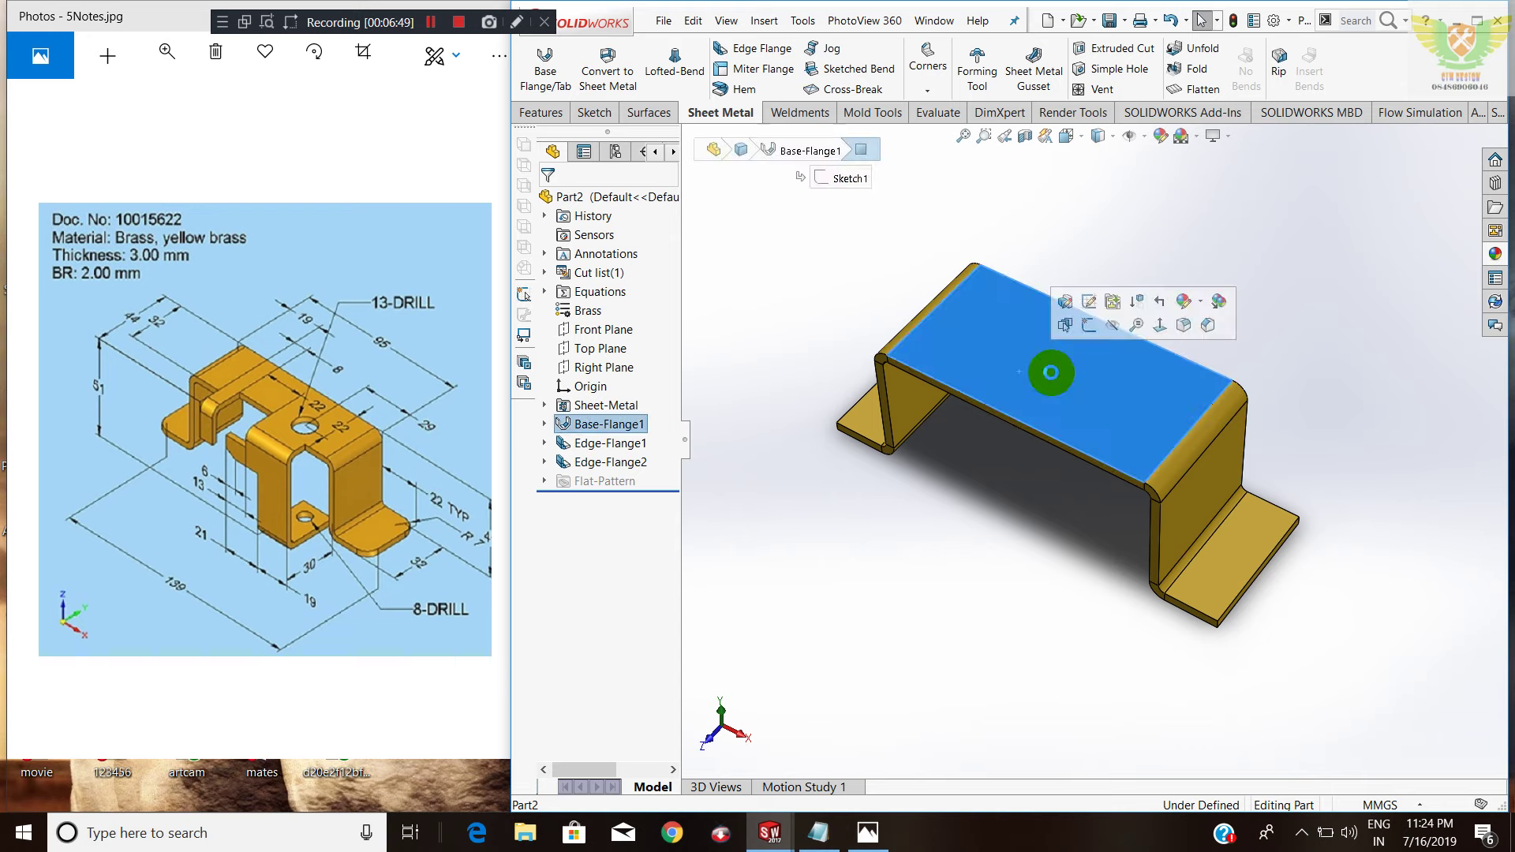
click(1089, 325)
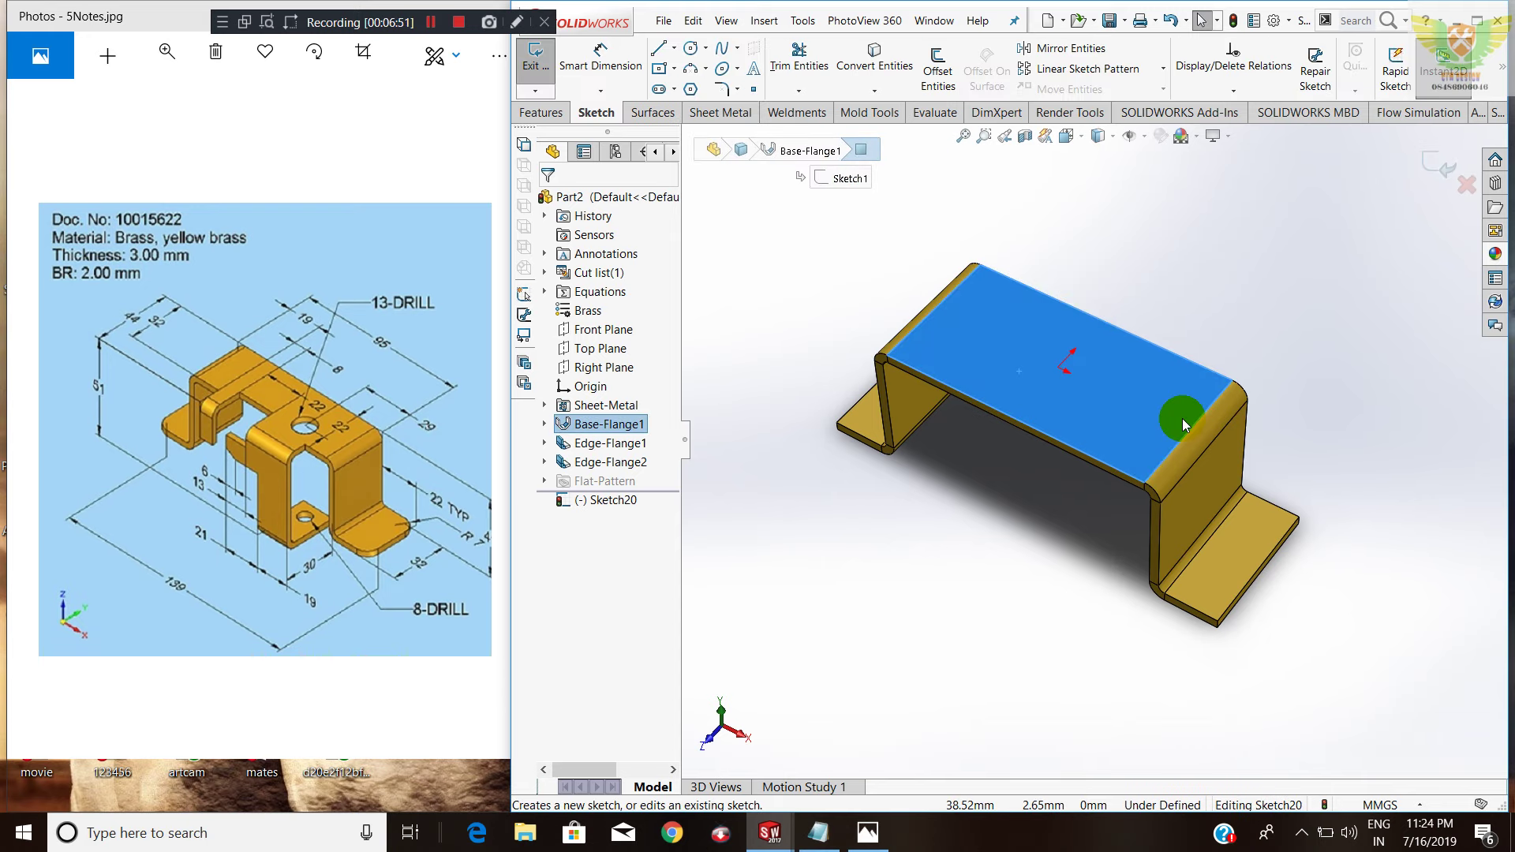
key(ctrl+8)
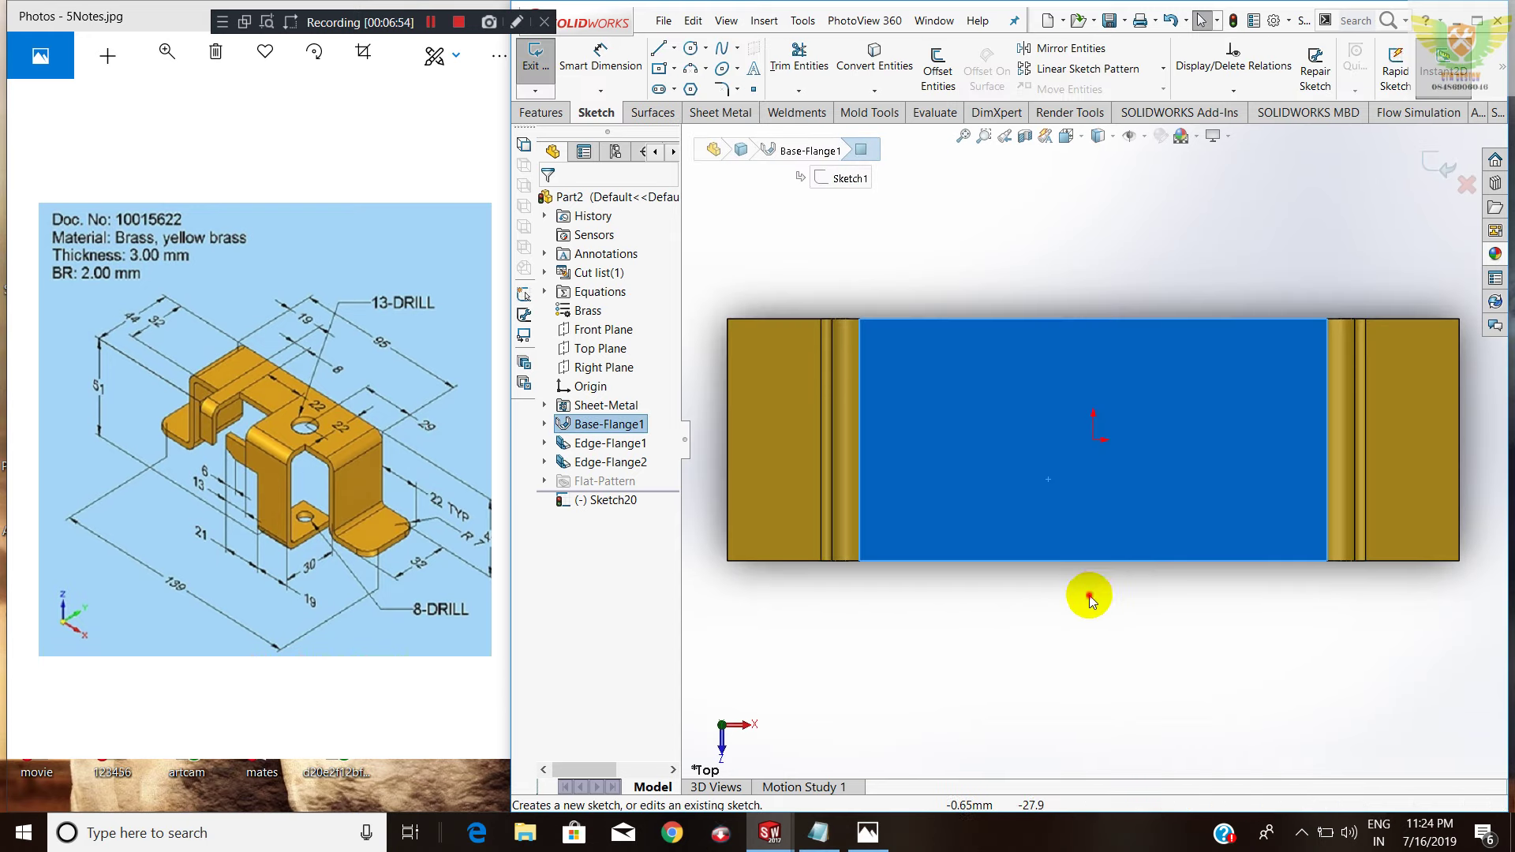
click(1089, 595)
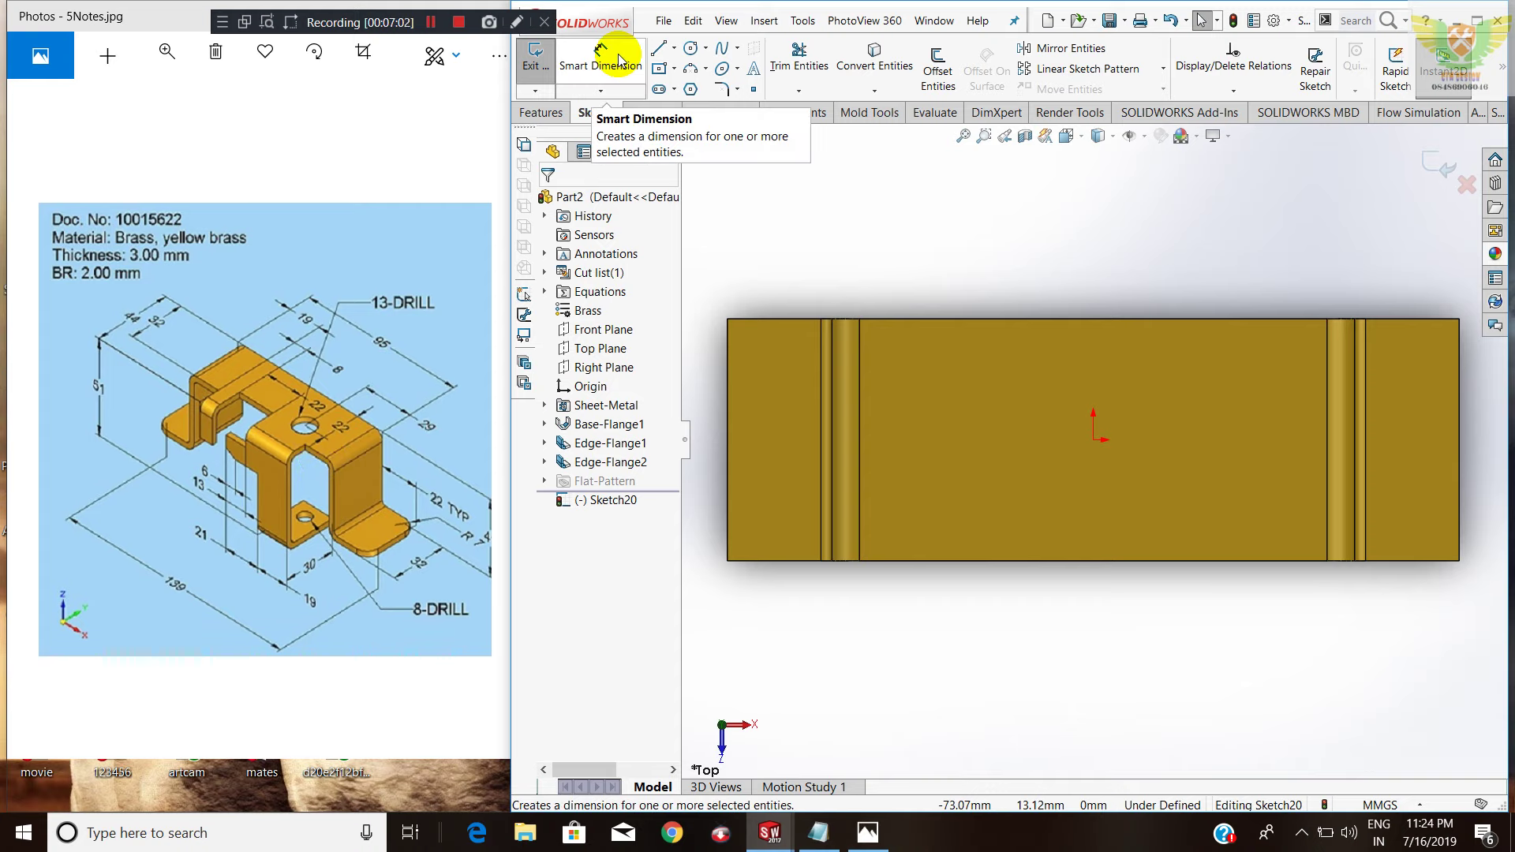
Choose the corner rectangle tool from the rectangle flyout.
click(675, 69)
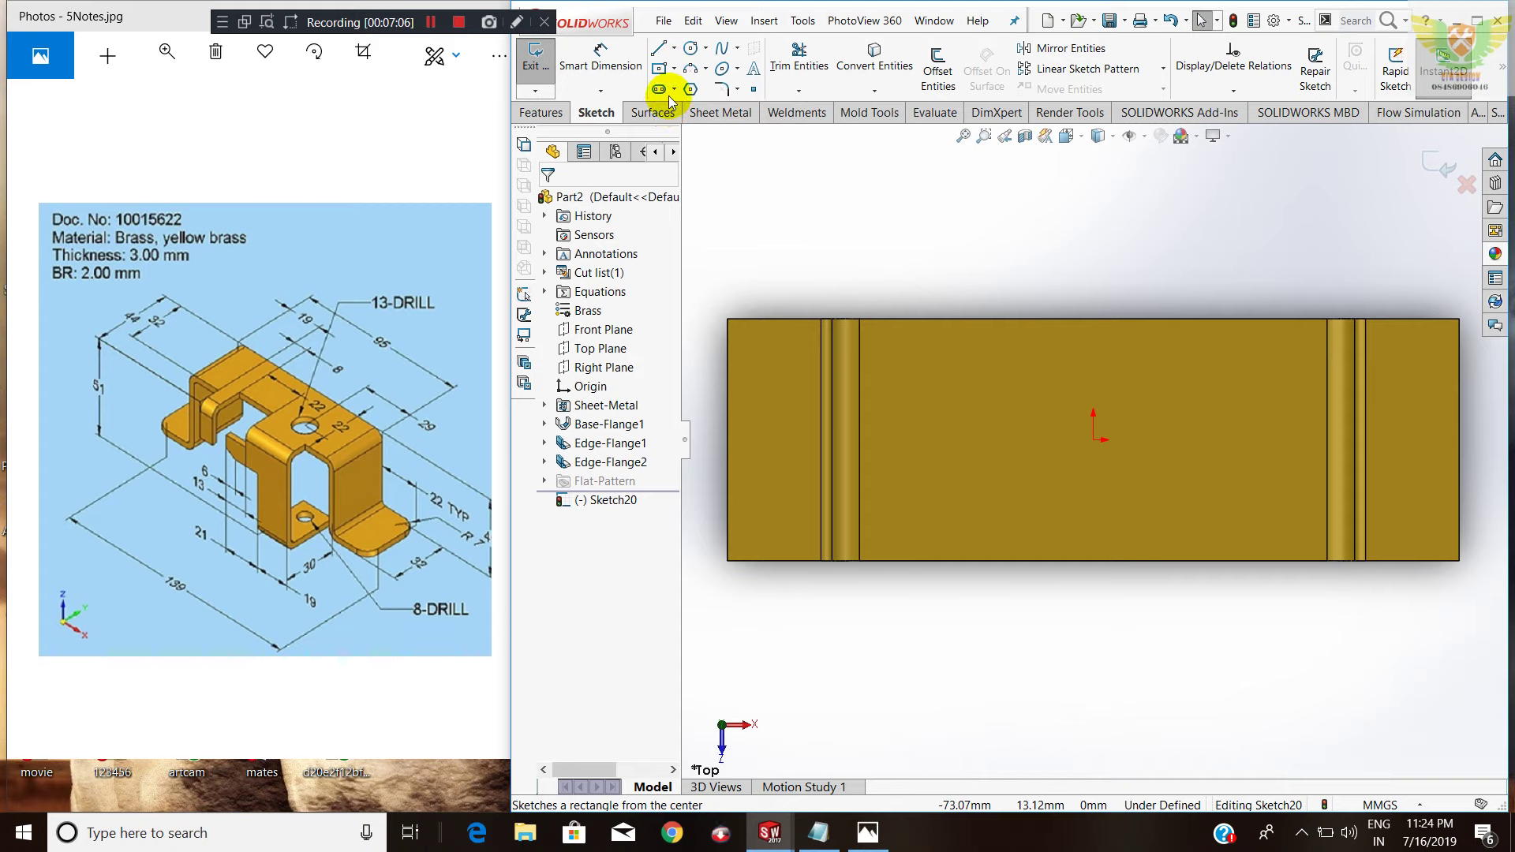
click(675, 69)
click(669, 109)
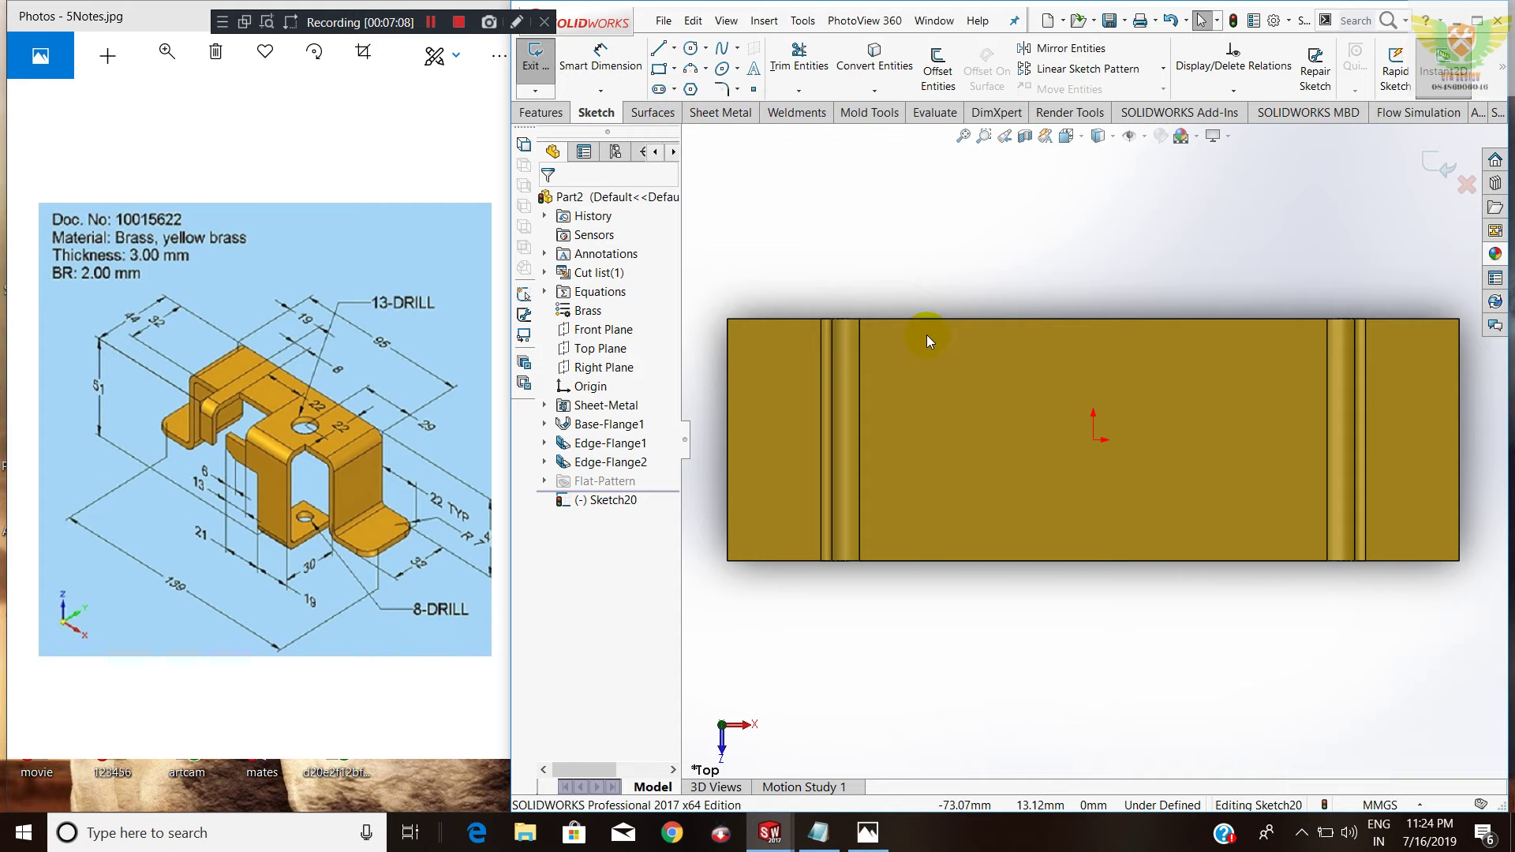
scroll(924, 330, down, 2)
scroll(946, 400, up, 3)
Draw a rectangle across the part and dimension both its sides flush (0 offset) with the part's edges.
scroll(884, 505, up, 2)
click(868, 504)
click(1394, 567)
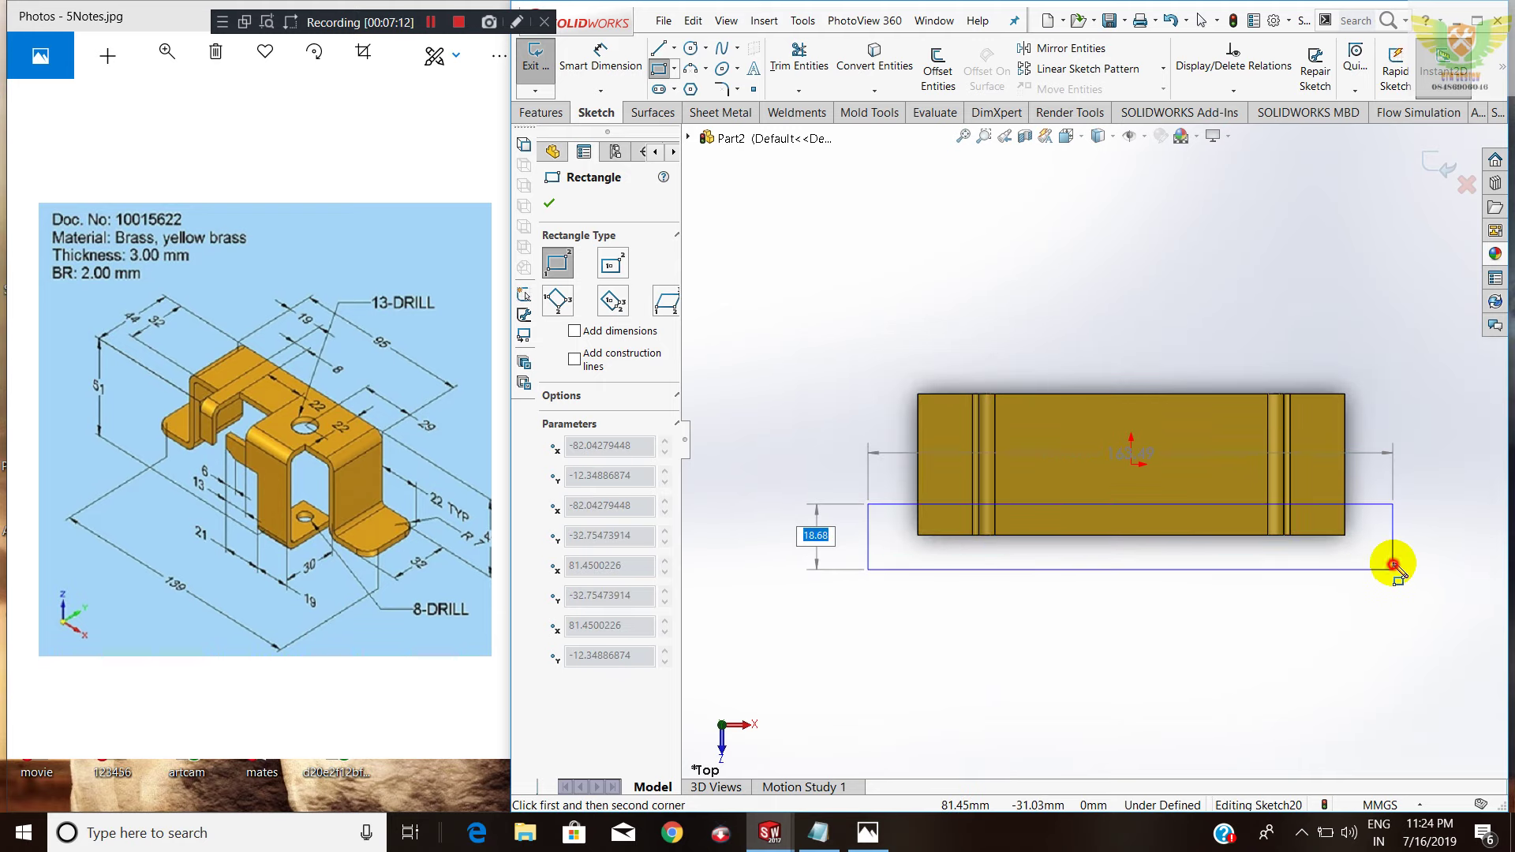
click(621, 65)
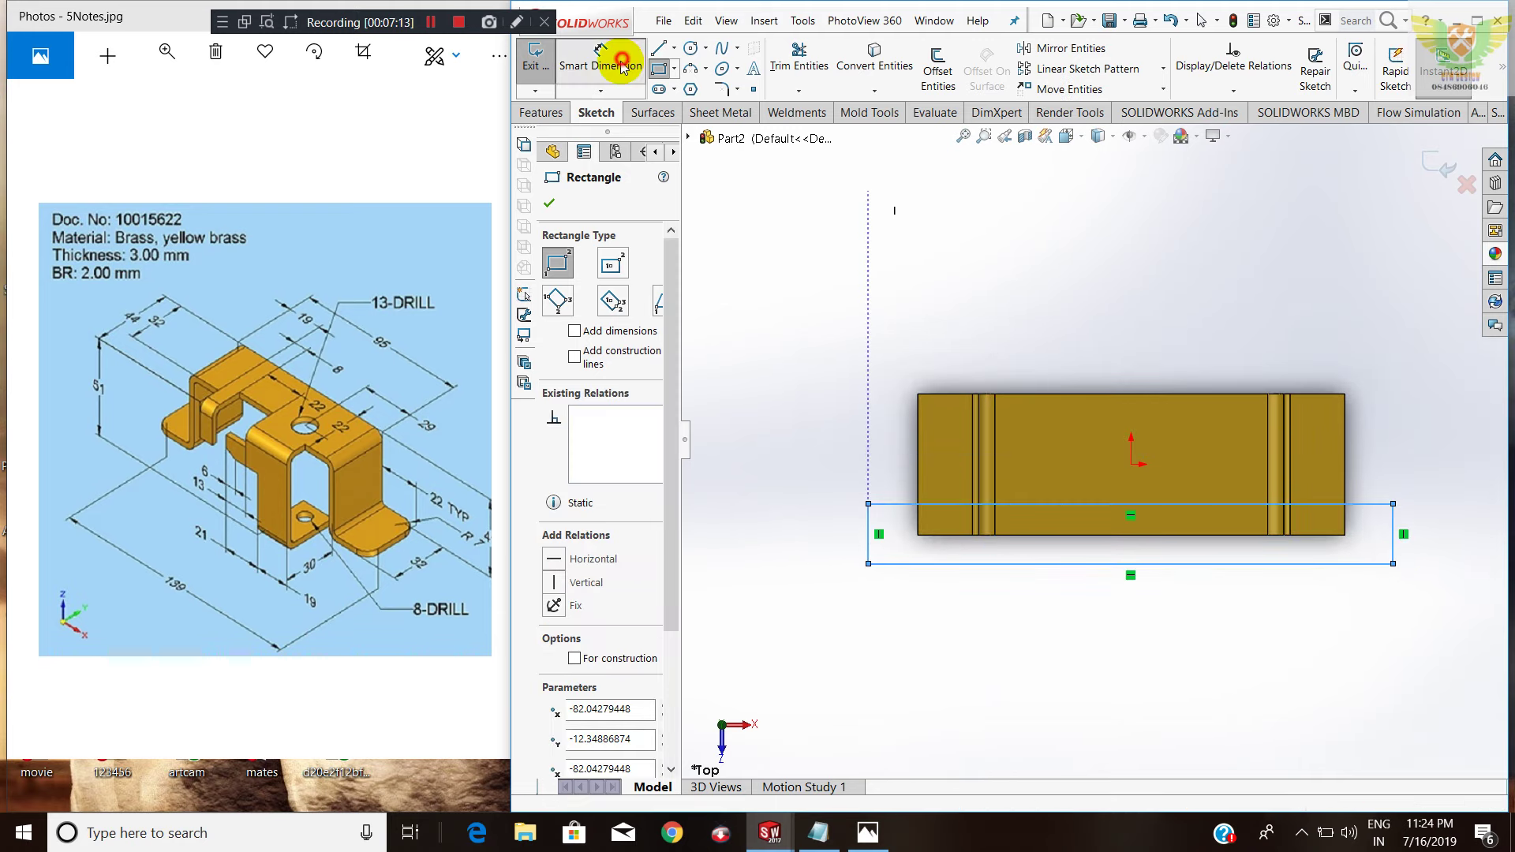
click(868, 533)
click(918, 487)
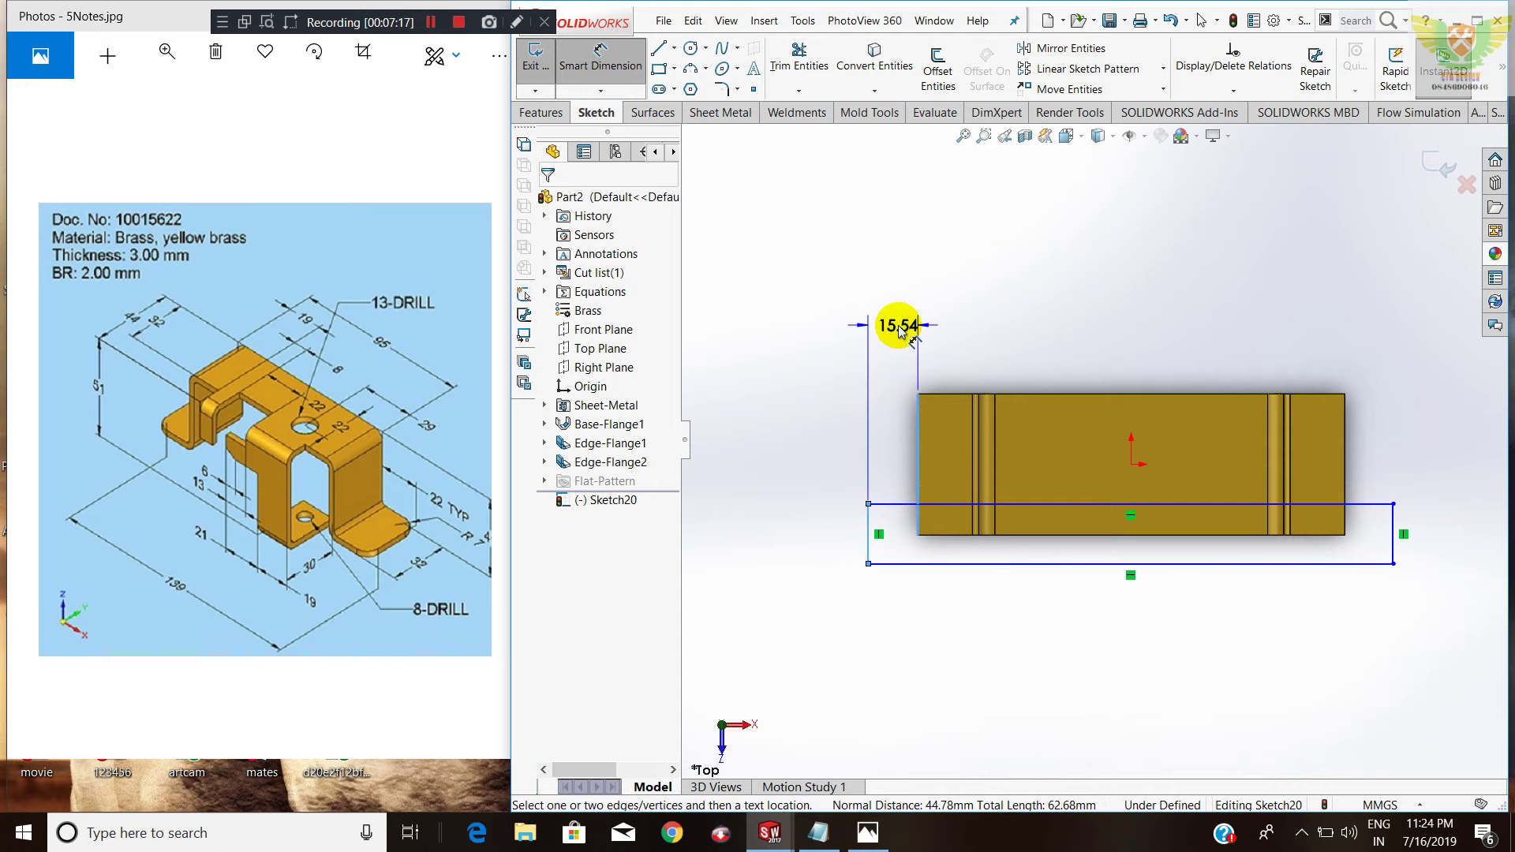
click(900, 330)
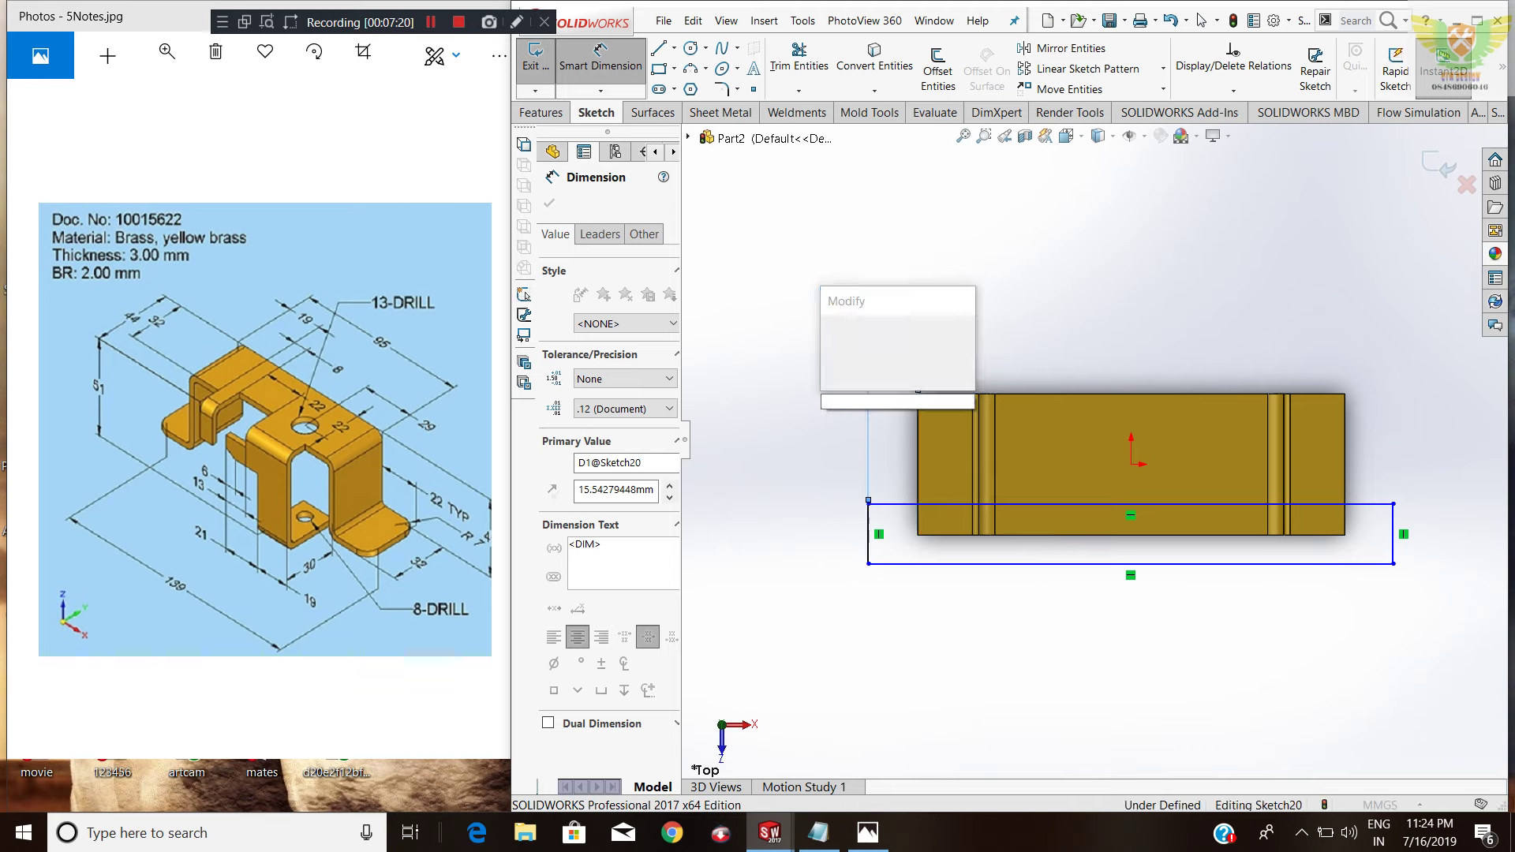
text(0)
key(Return)
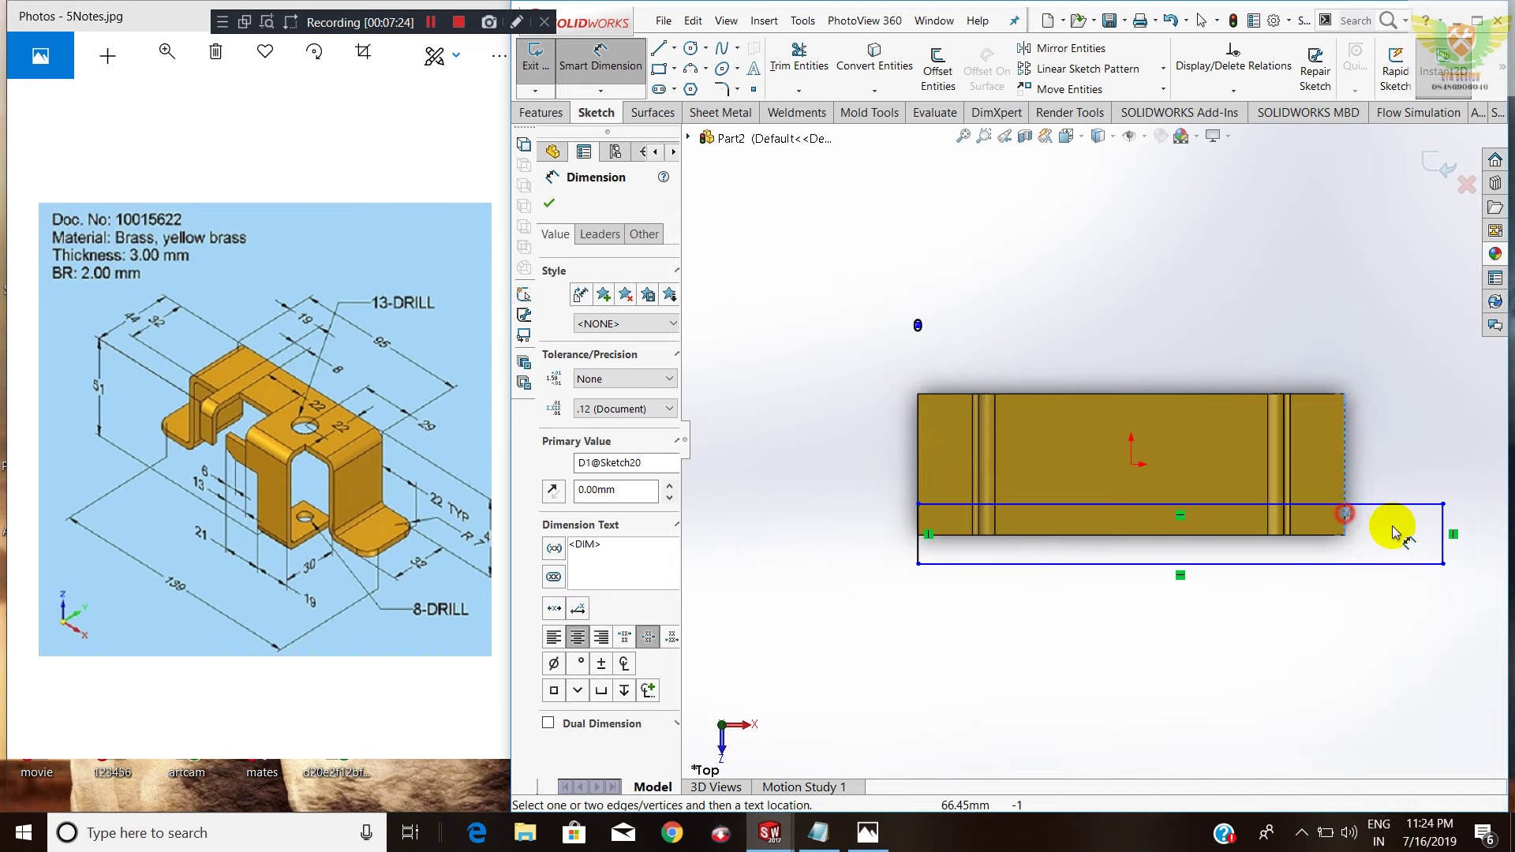
click(1442, 533)
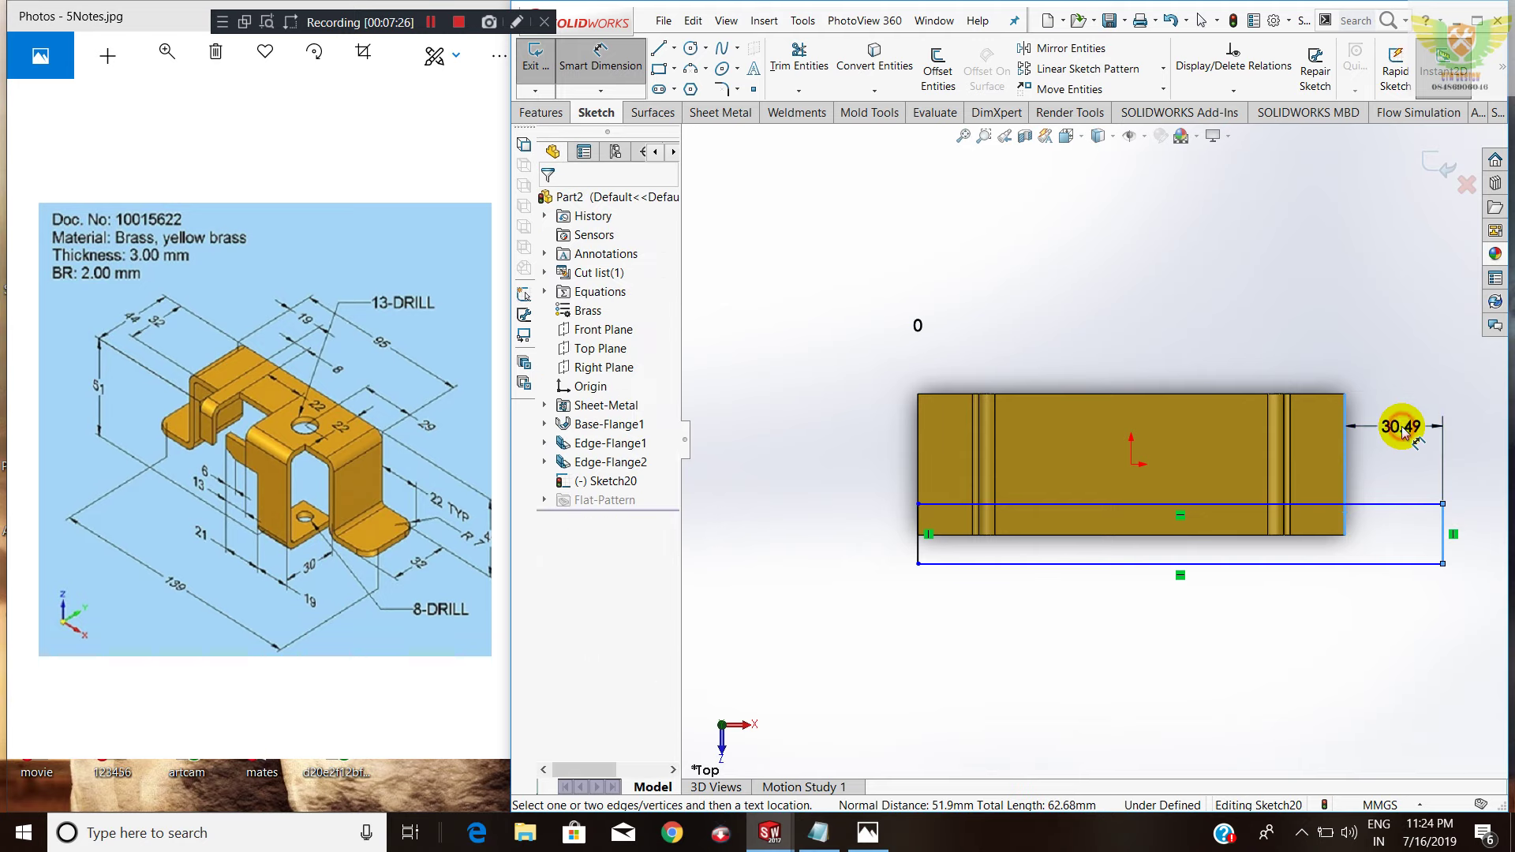
click(1402, 426)
text(0)
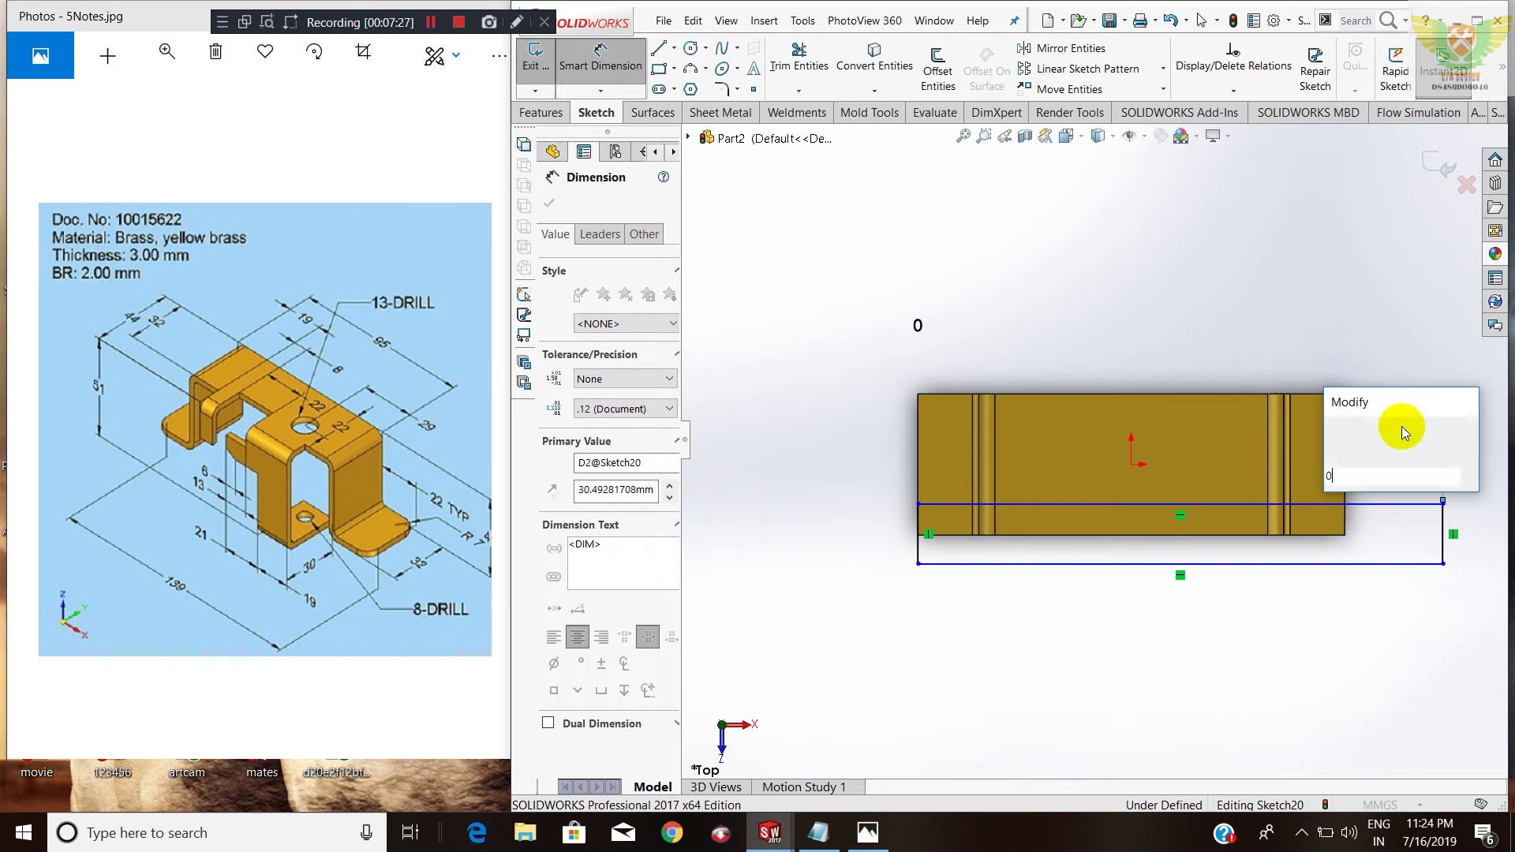
key(Return)
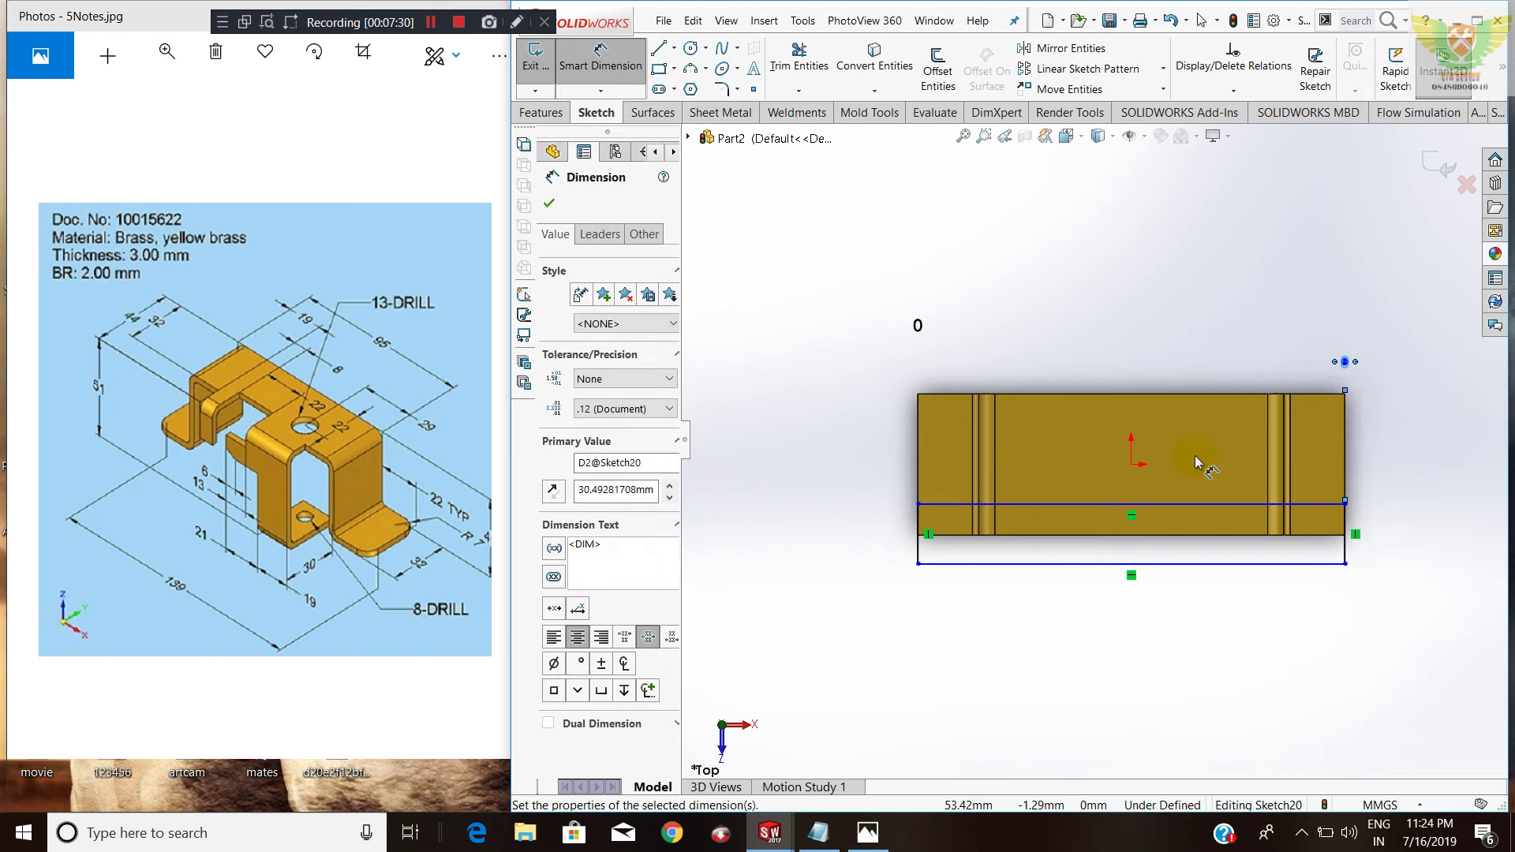
Set the gap between the two horizontal sketch lines to 12 mm.
scroll(1255, 671, down, 2)
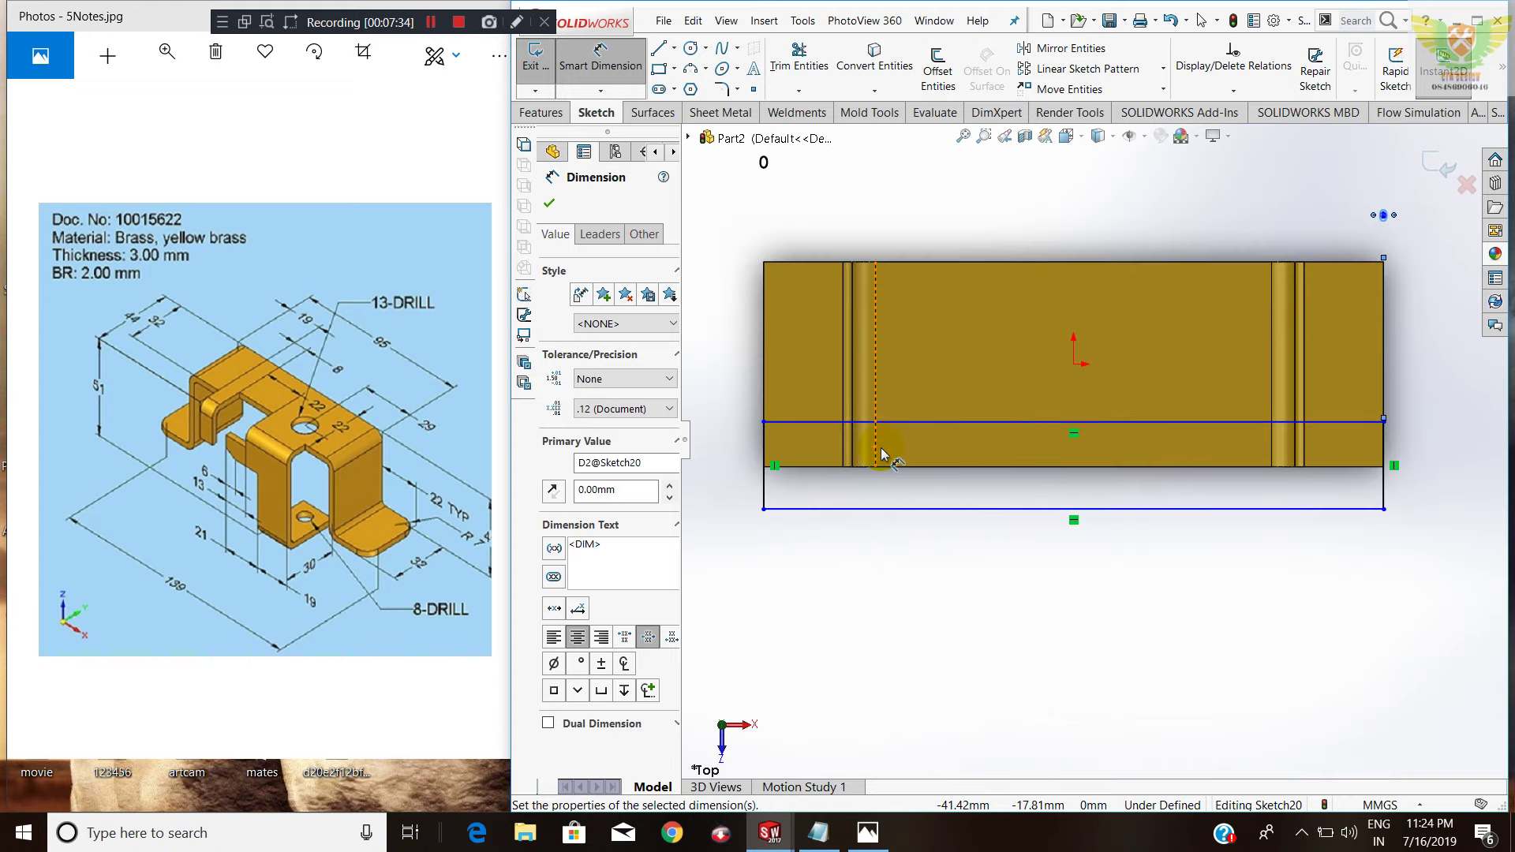
click(895, 508)
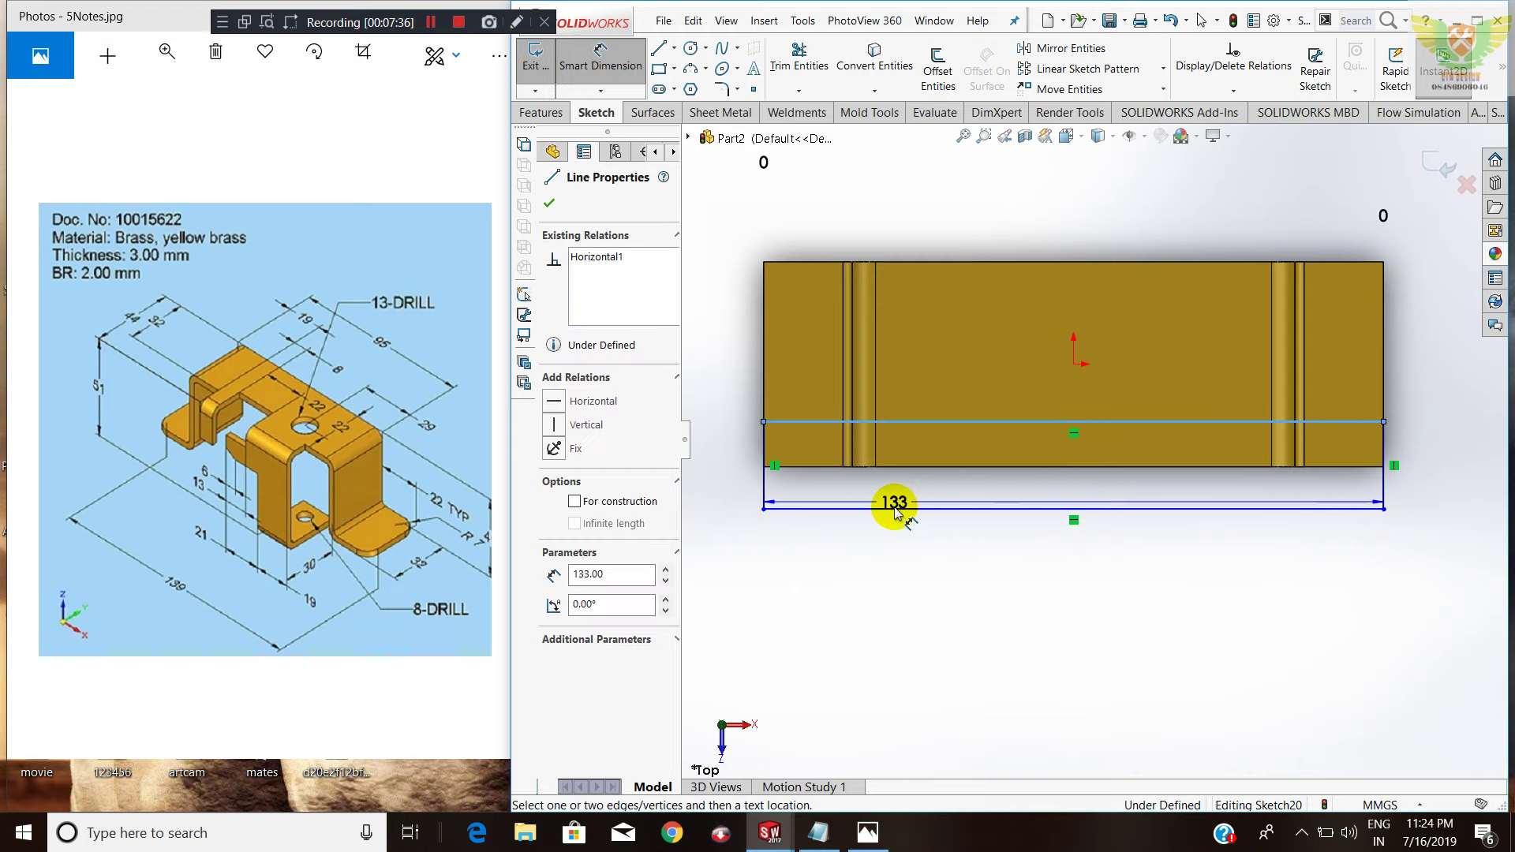
click(770, 422)
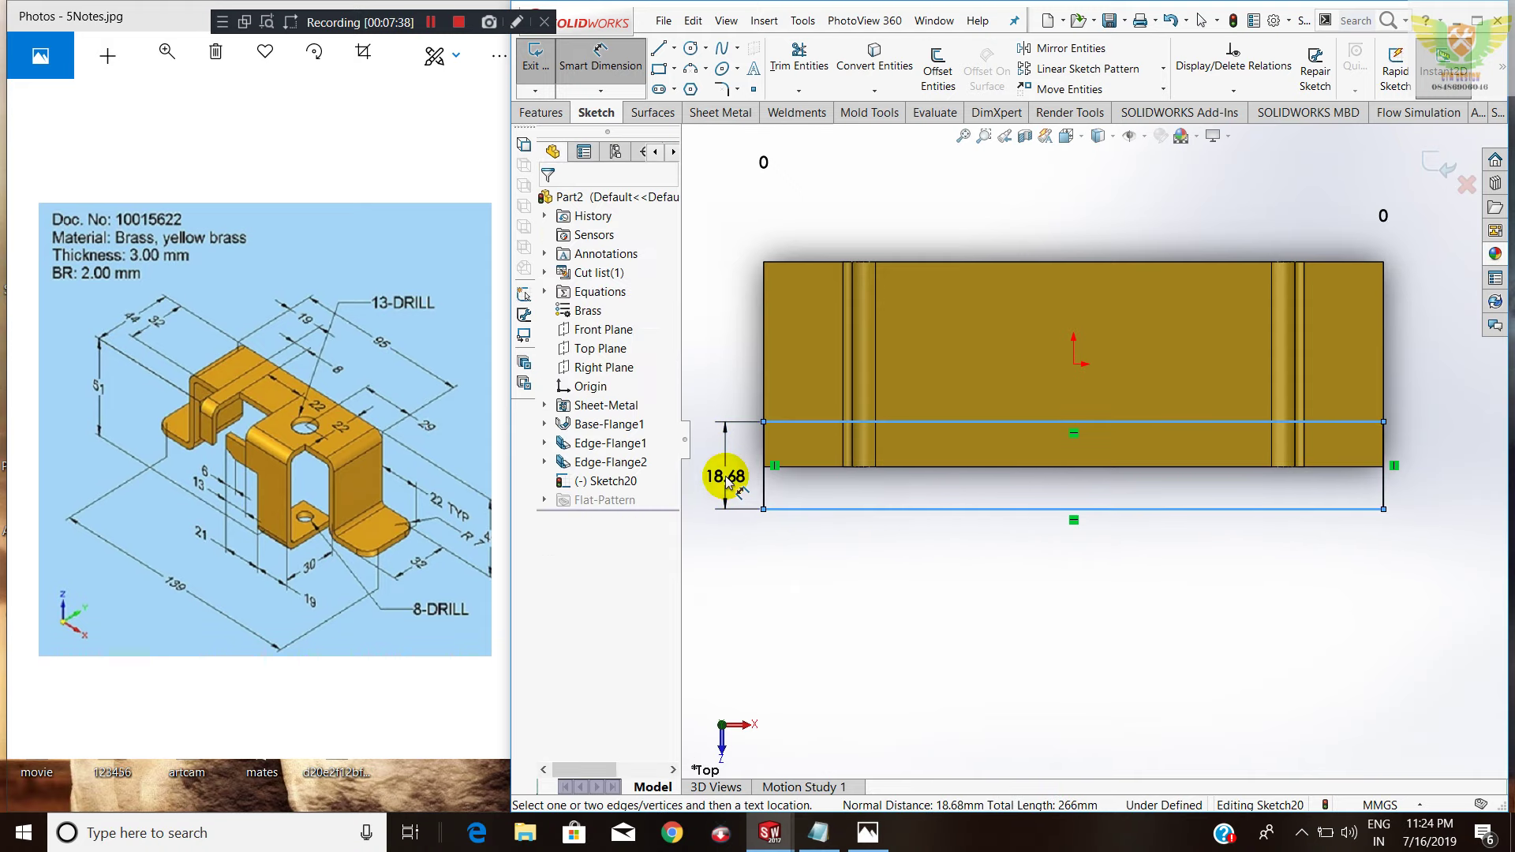
click(726, 483)
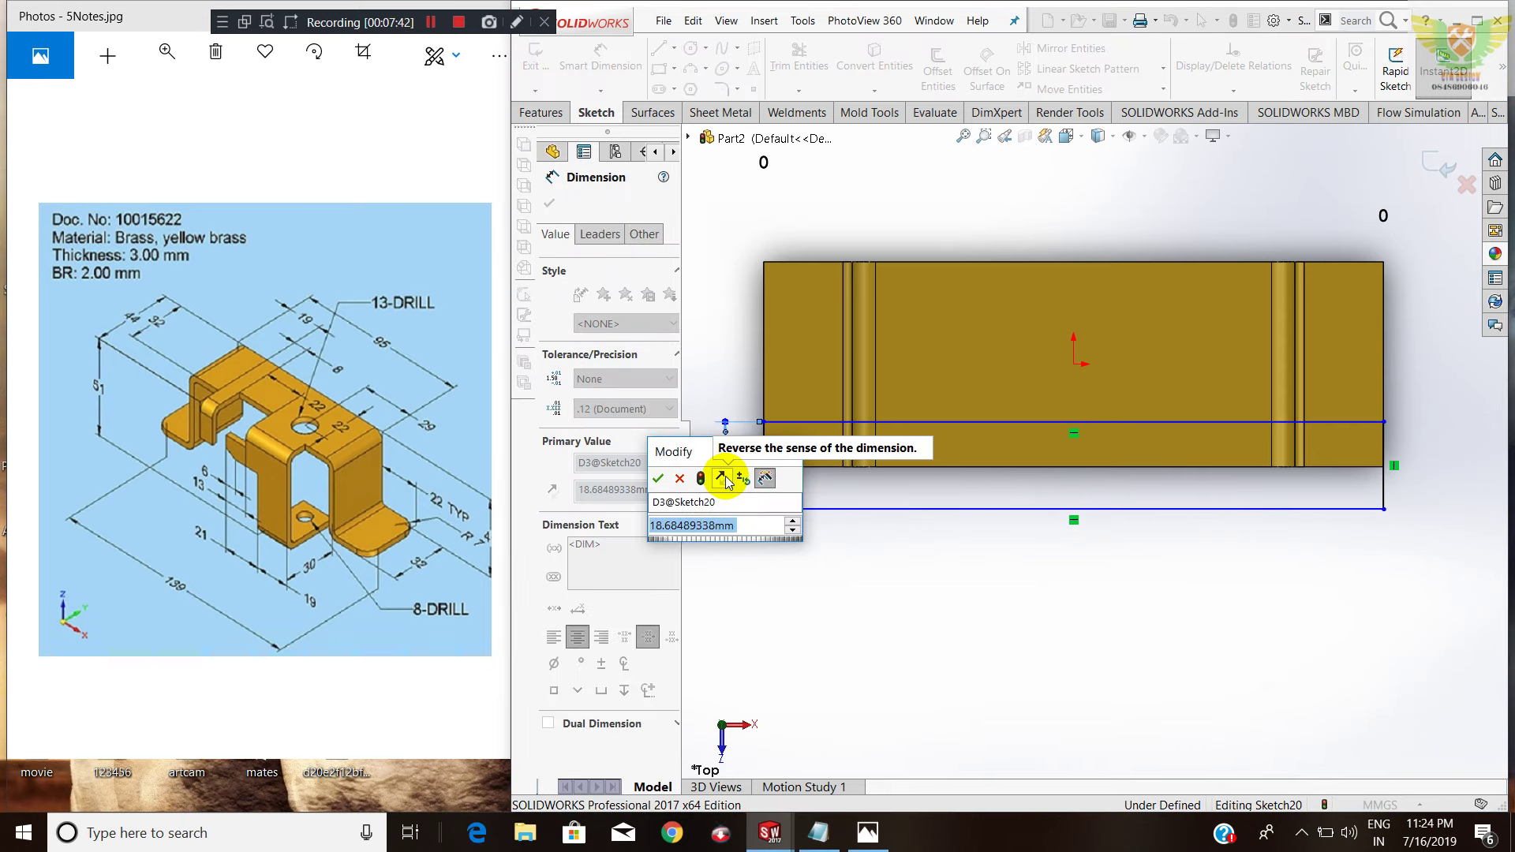
text(12)
key(Return)
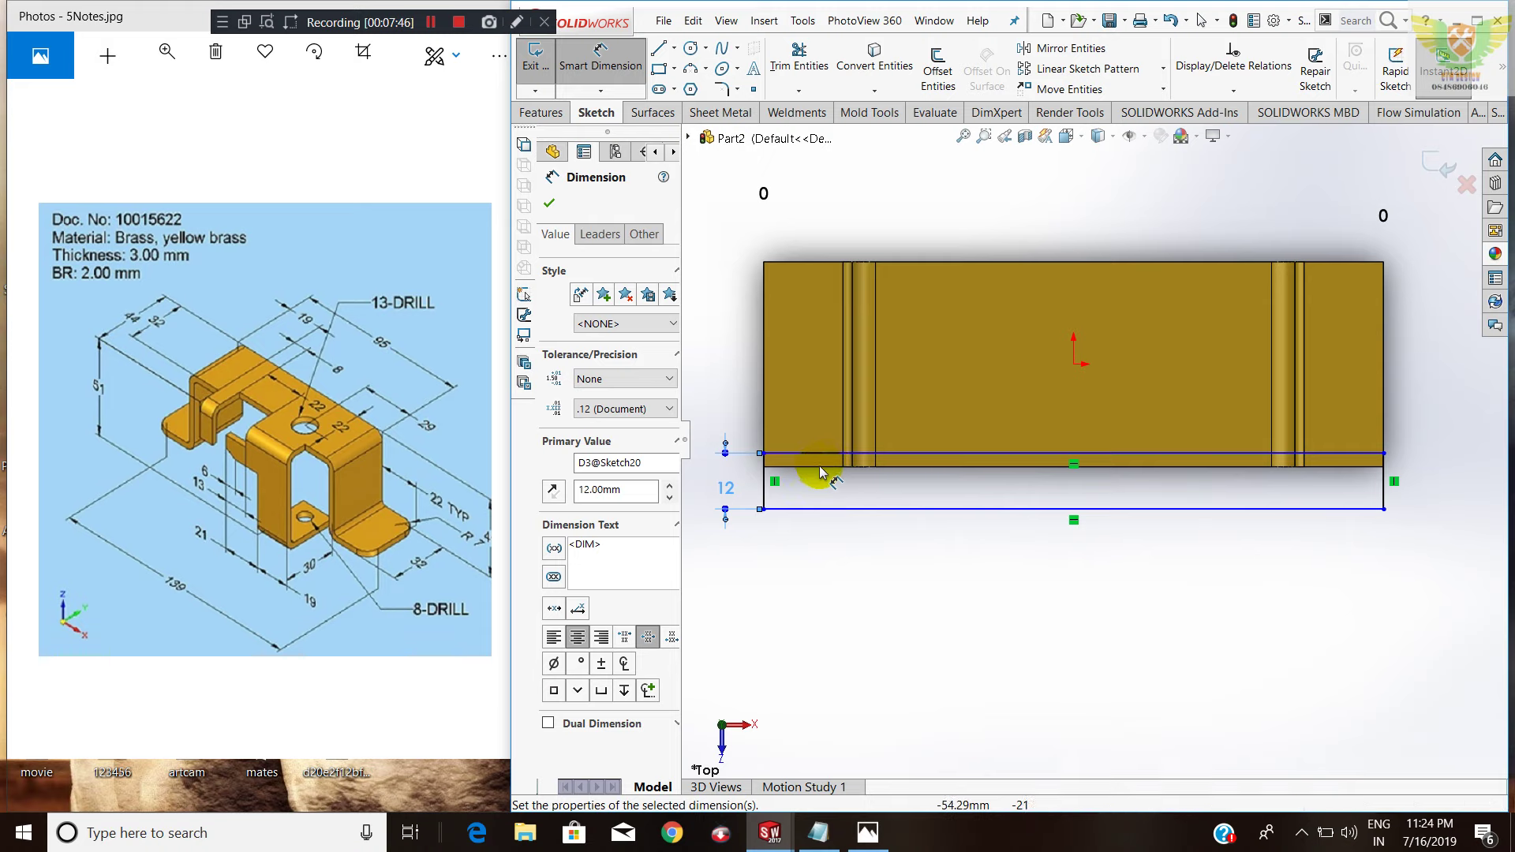
Add the second spacing dimension, correcting the mistyped 120 to 12 mm.
click(780, 452)
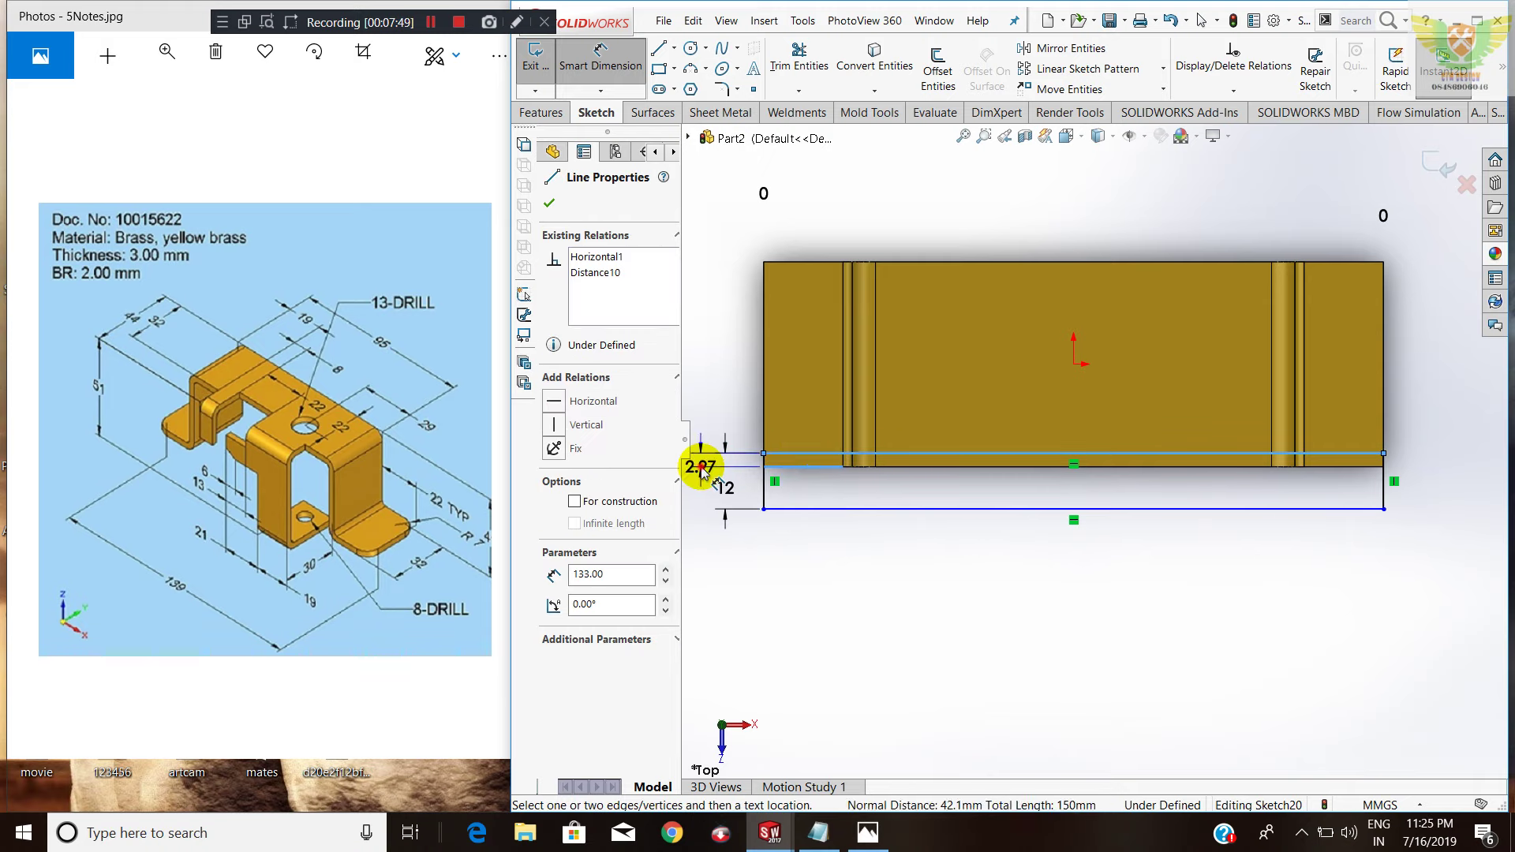
click(700, 467)
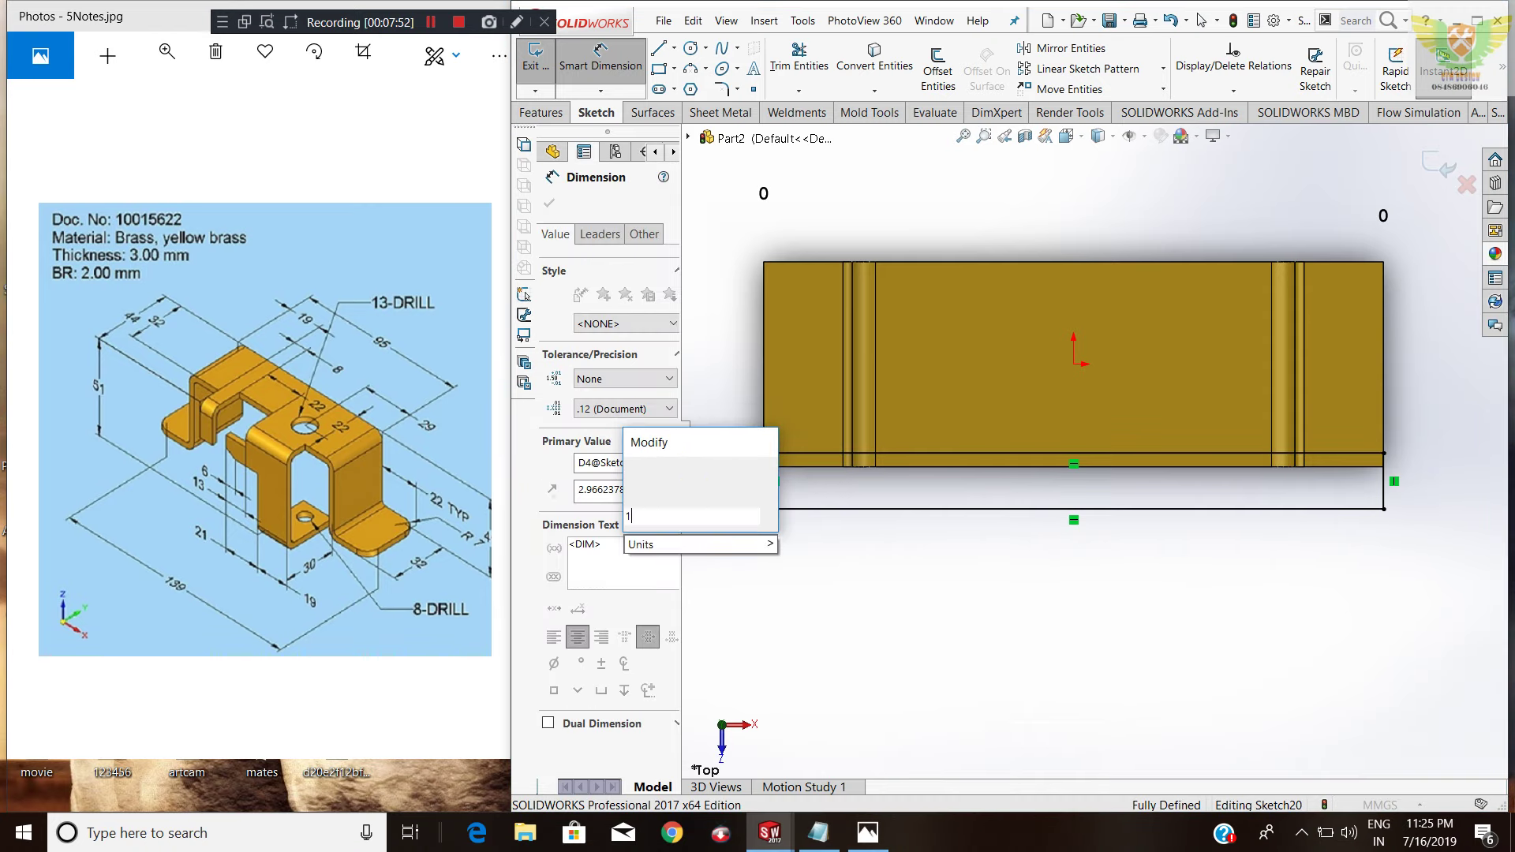
key(Return)
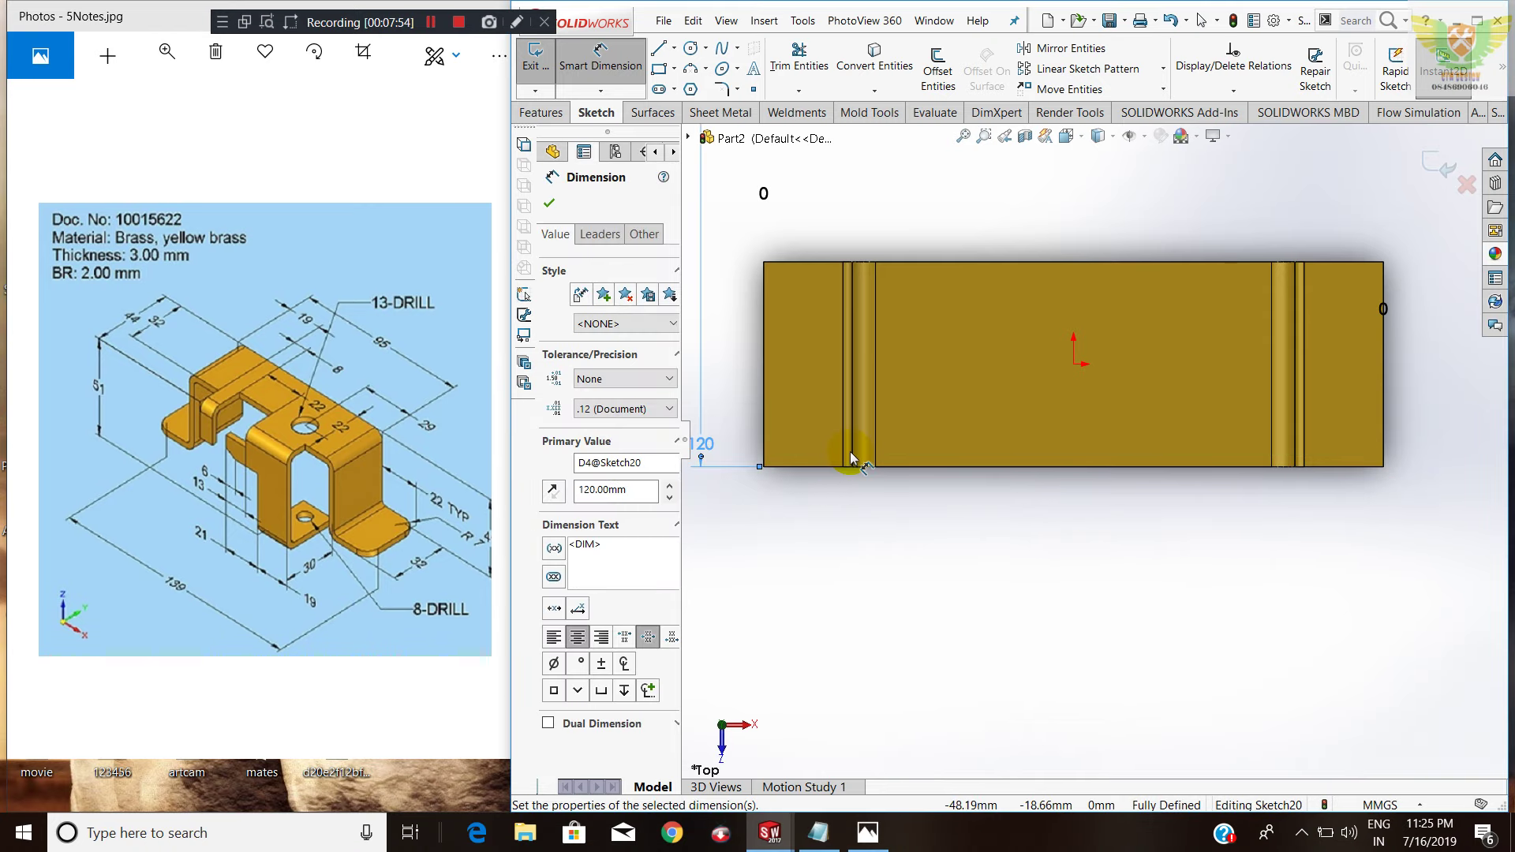
key(ctrl+z)
click(769, 445)
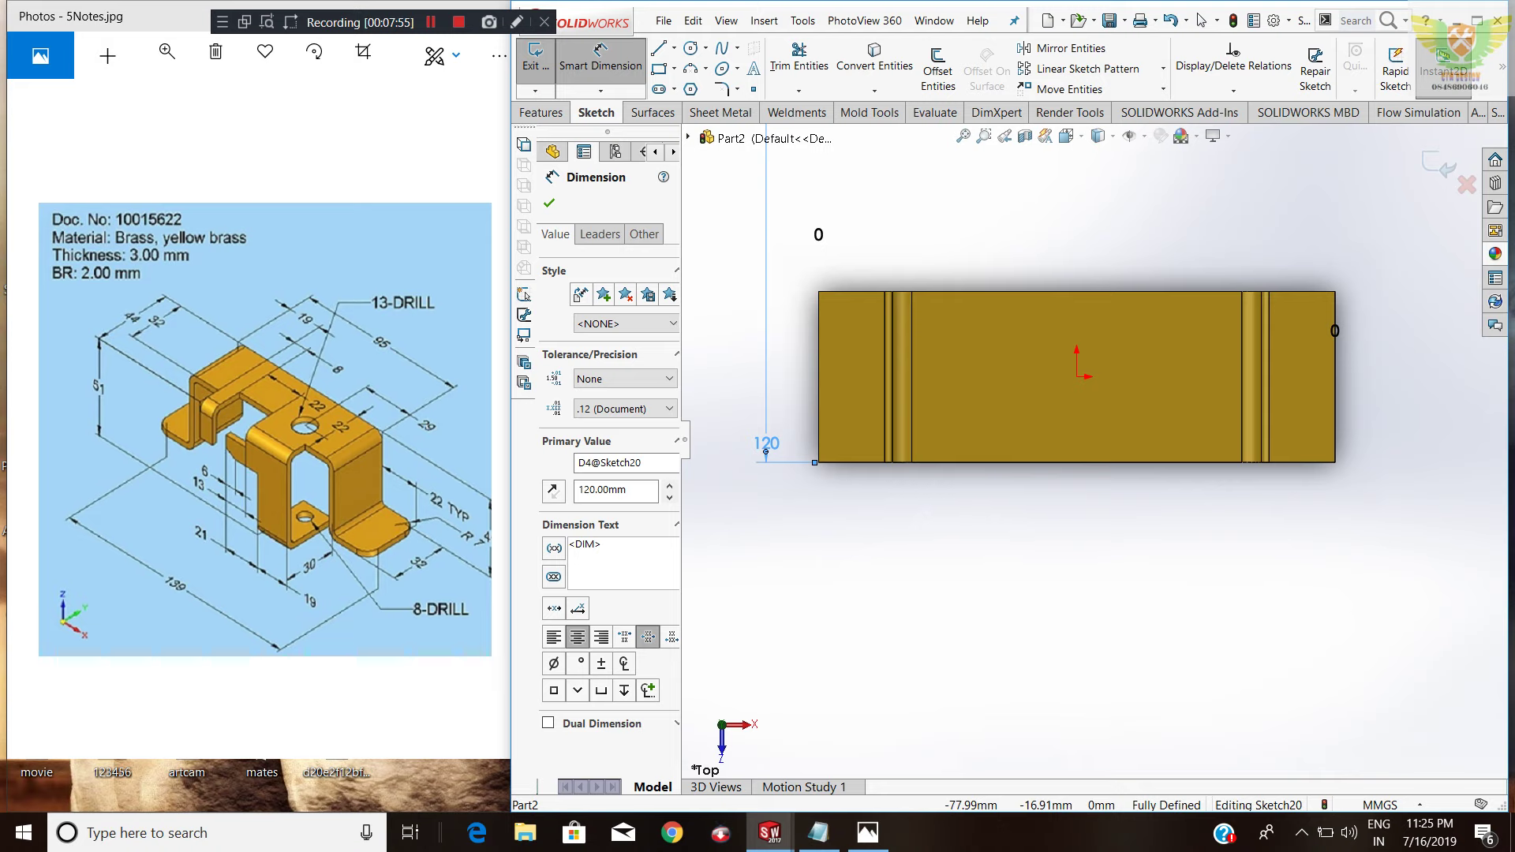
double_click(768, 444)
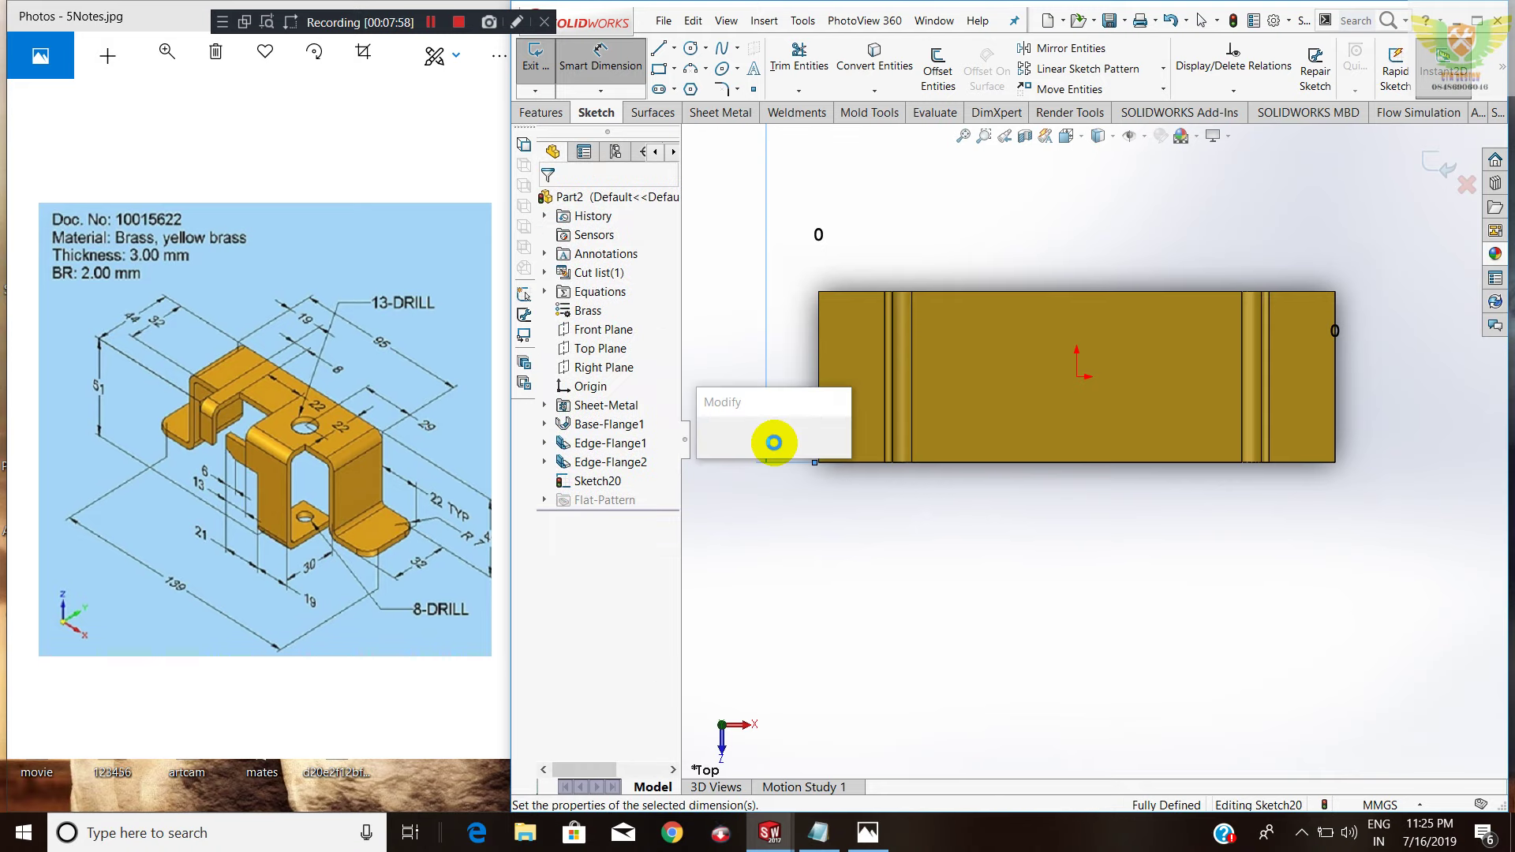
key(Return)
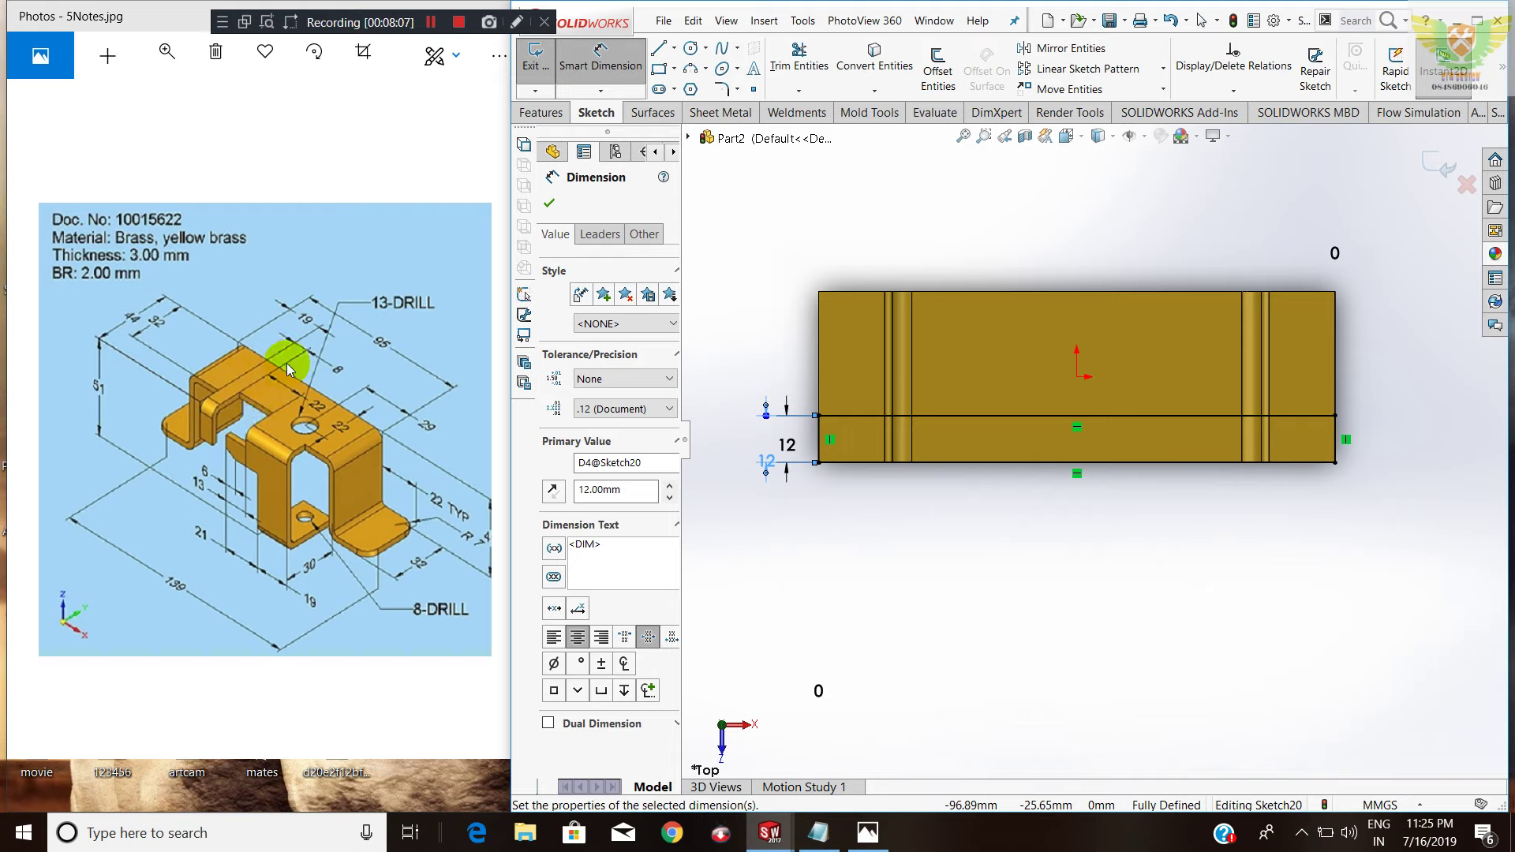
Draw a small rectangle on the strip and dimension its width to 8 mm.
click(940, 417)
click(976, 463)
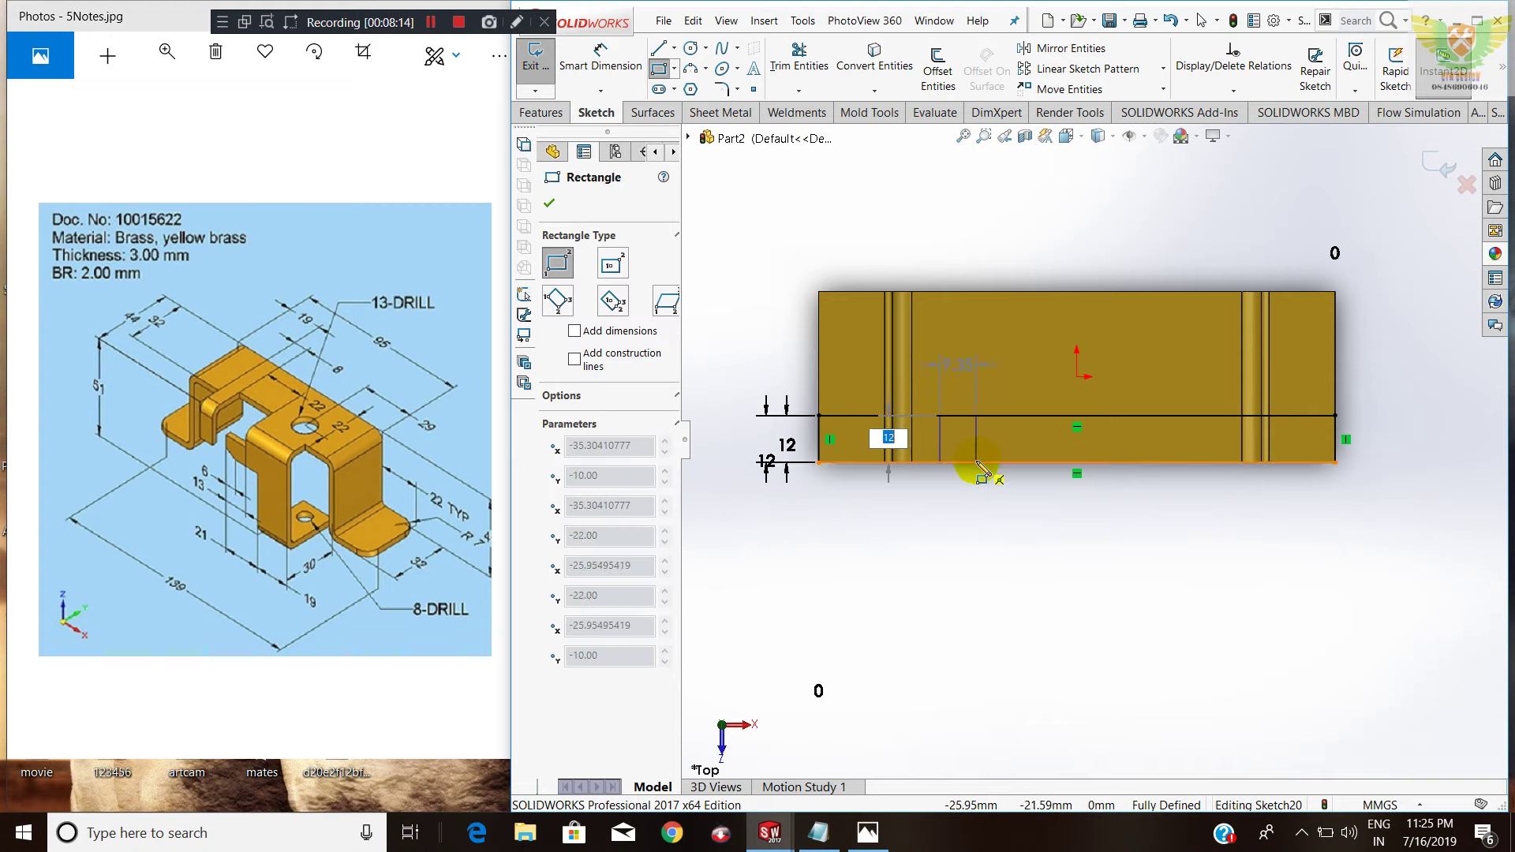
click(600, 52)
click(963, 415)
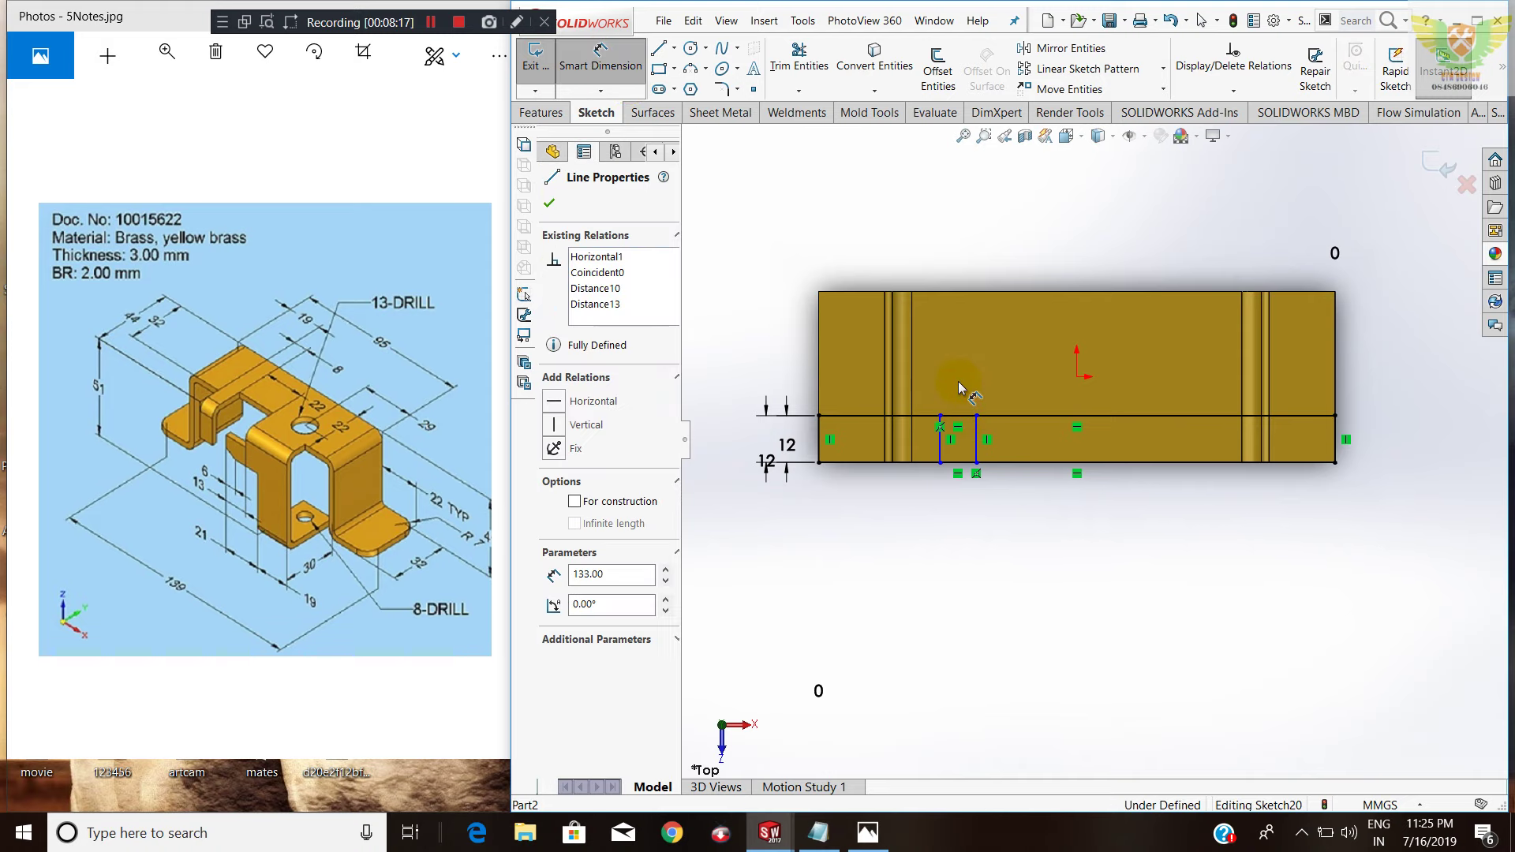
click(957, 415)
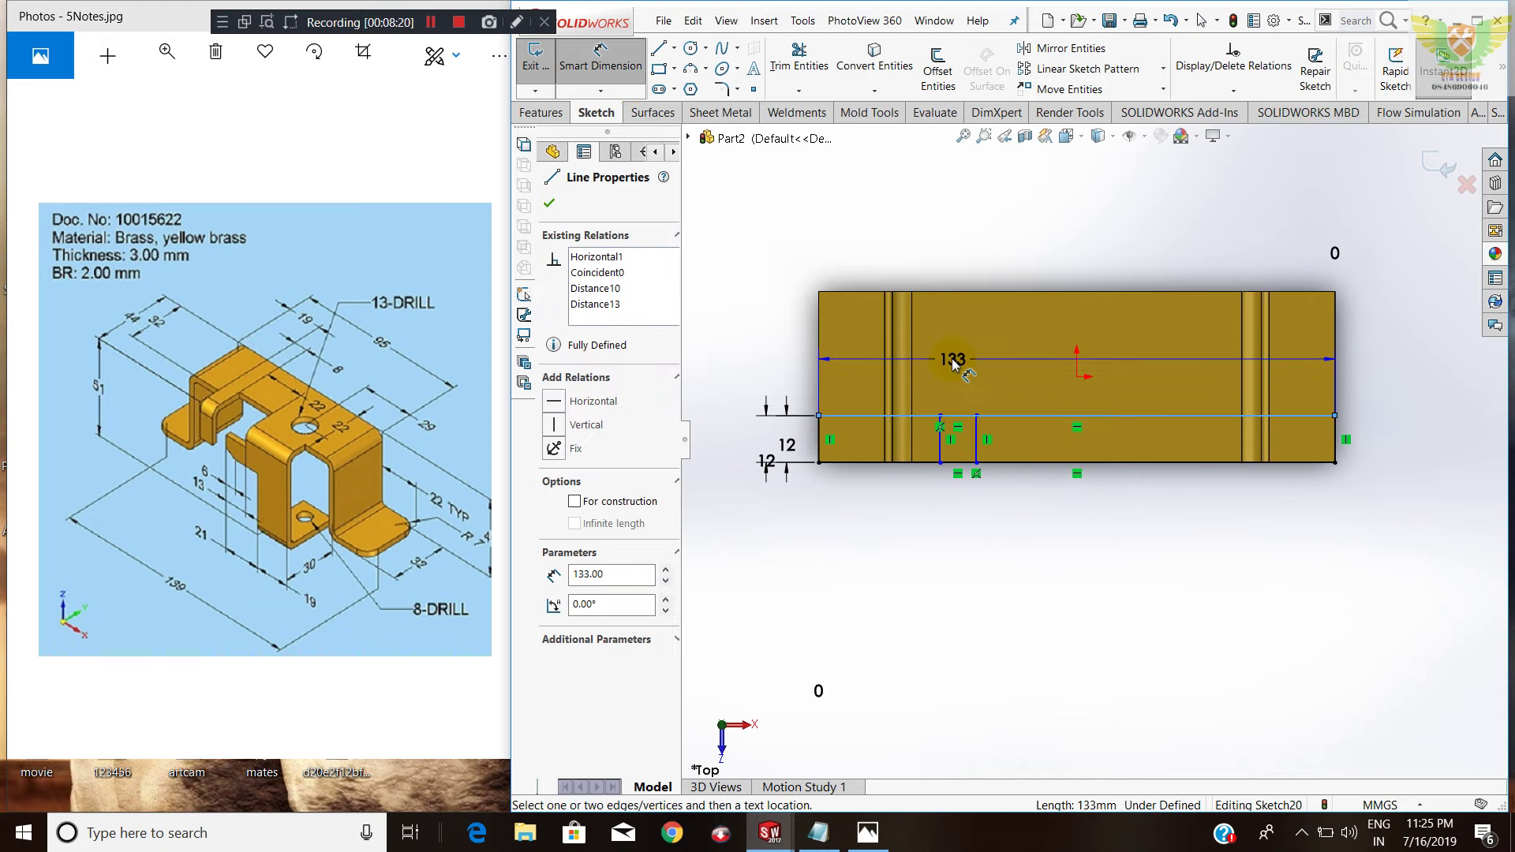
key(Escape)
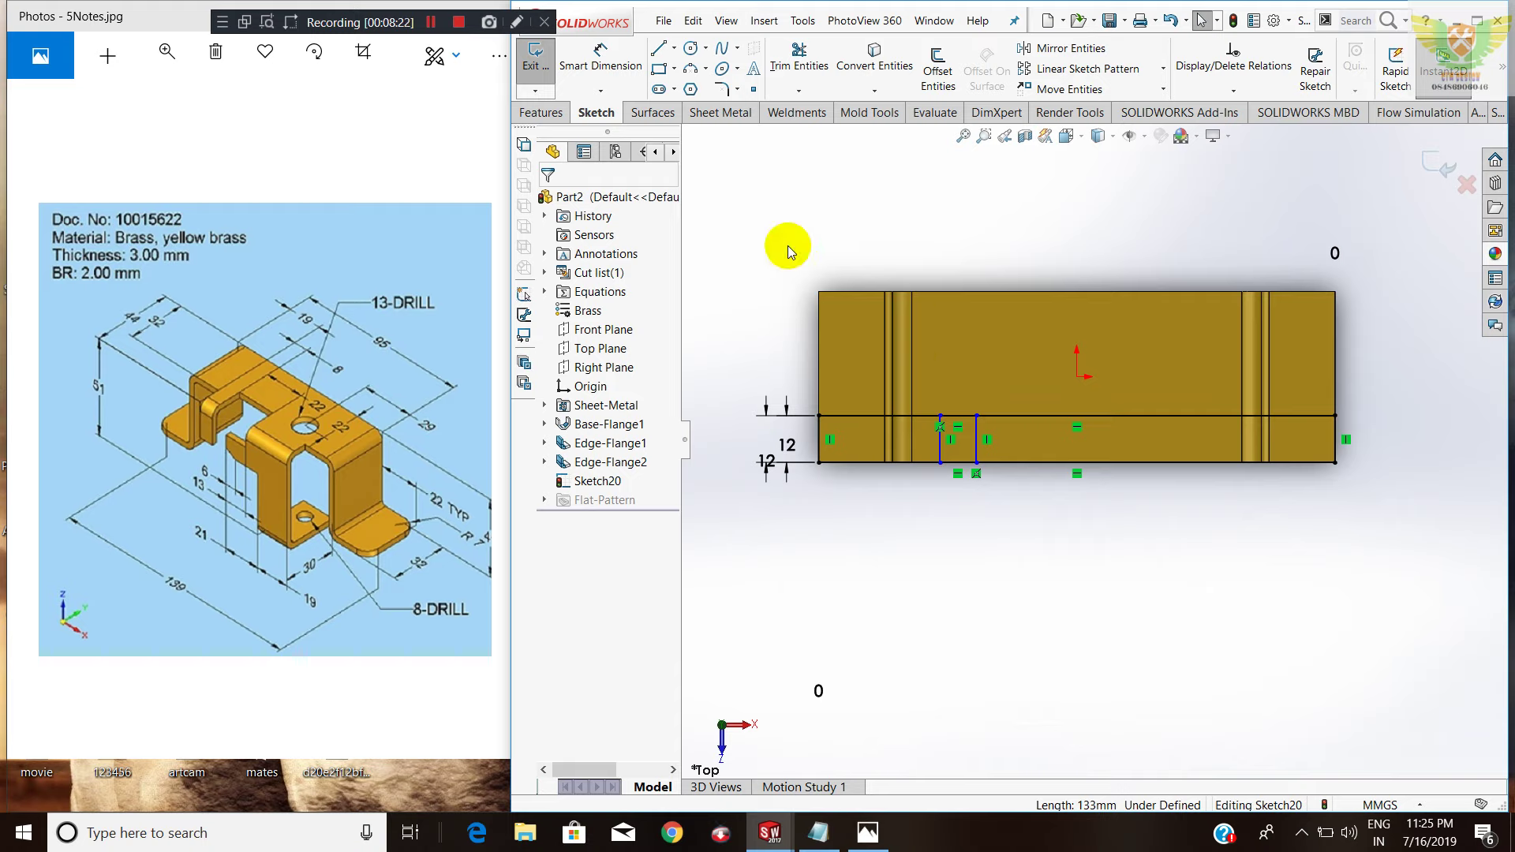
click(613, 71)
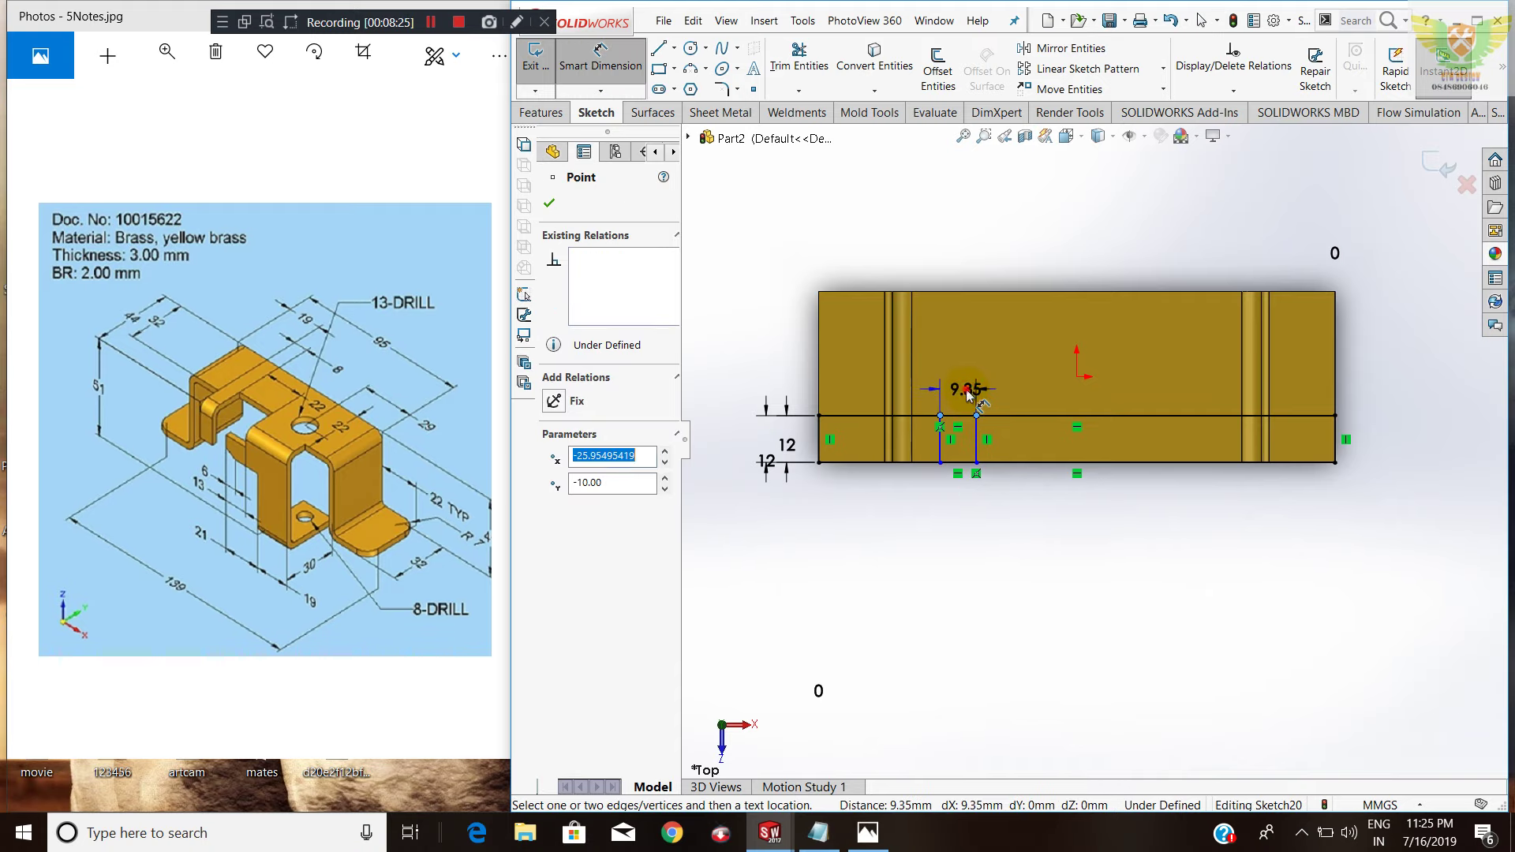
click(965, 390)
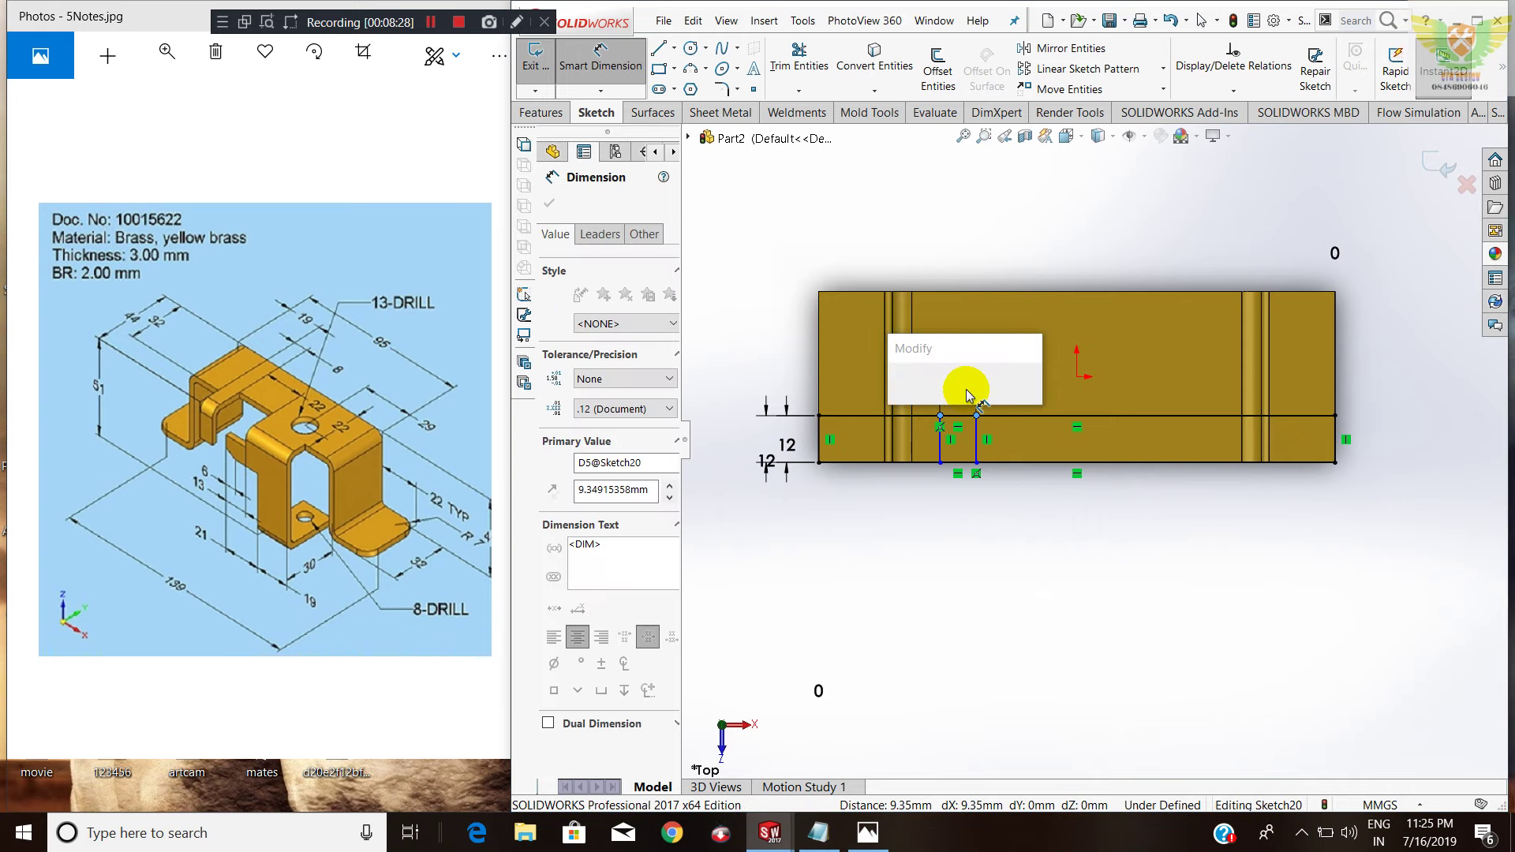
text(8)
key(Return)
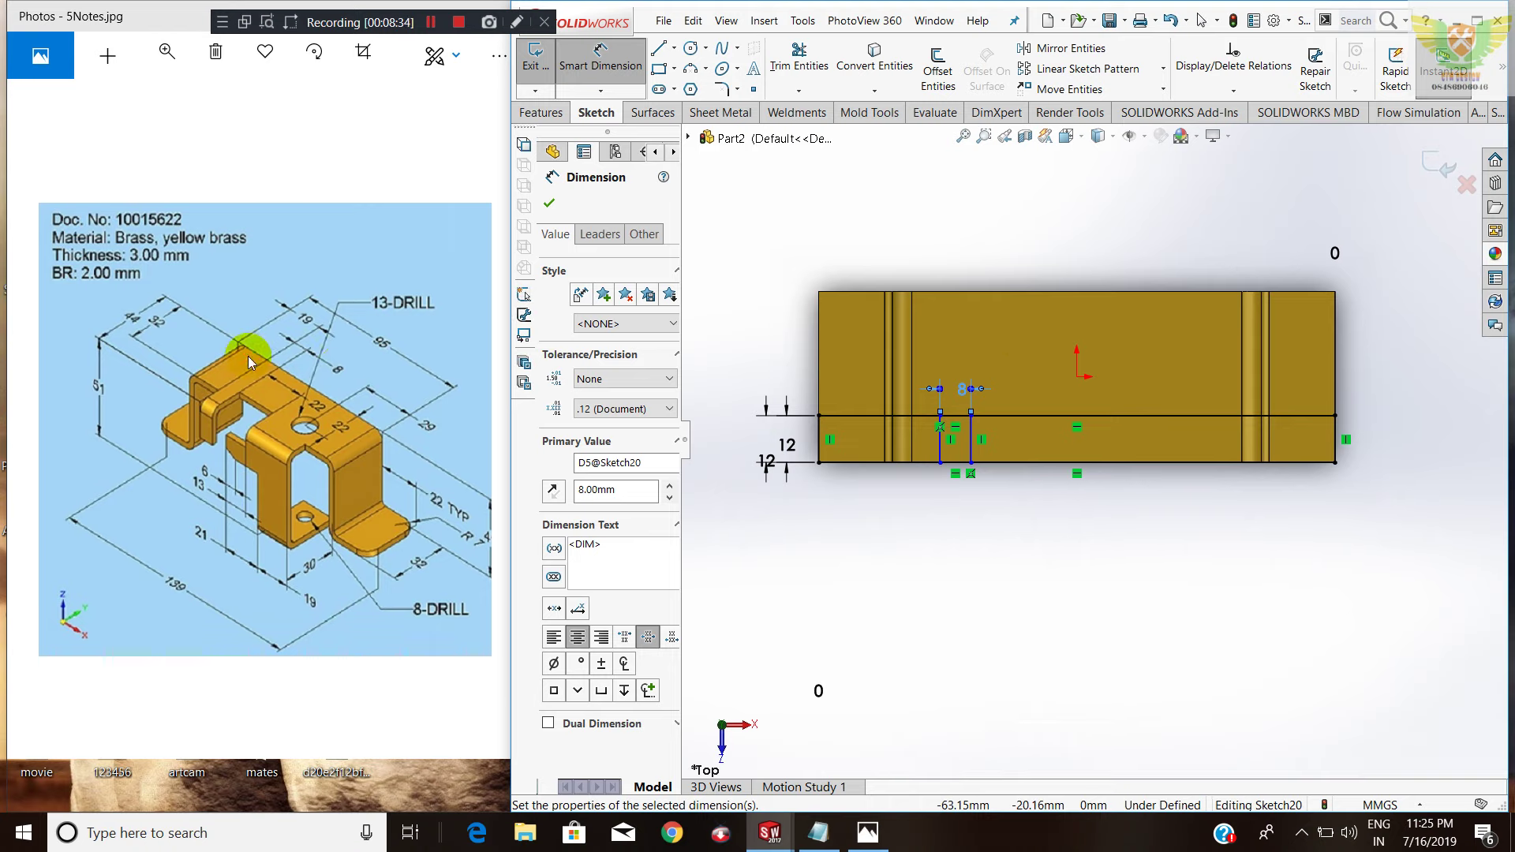
click(895, 439)
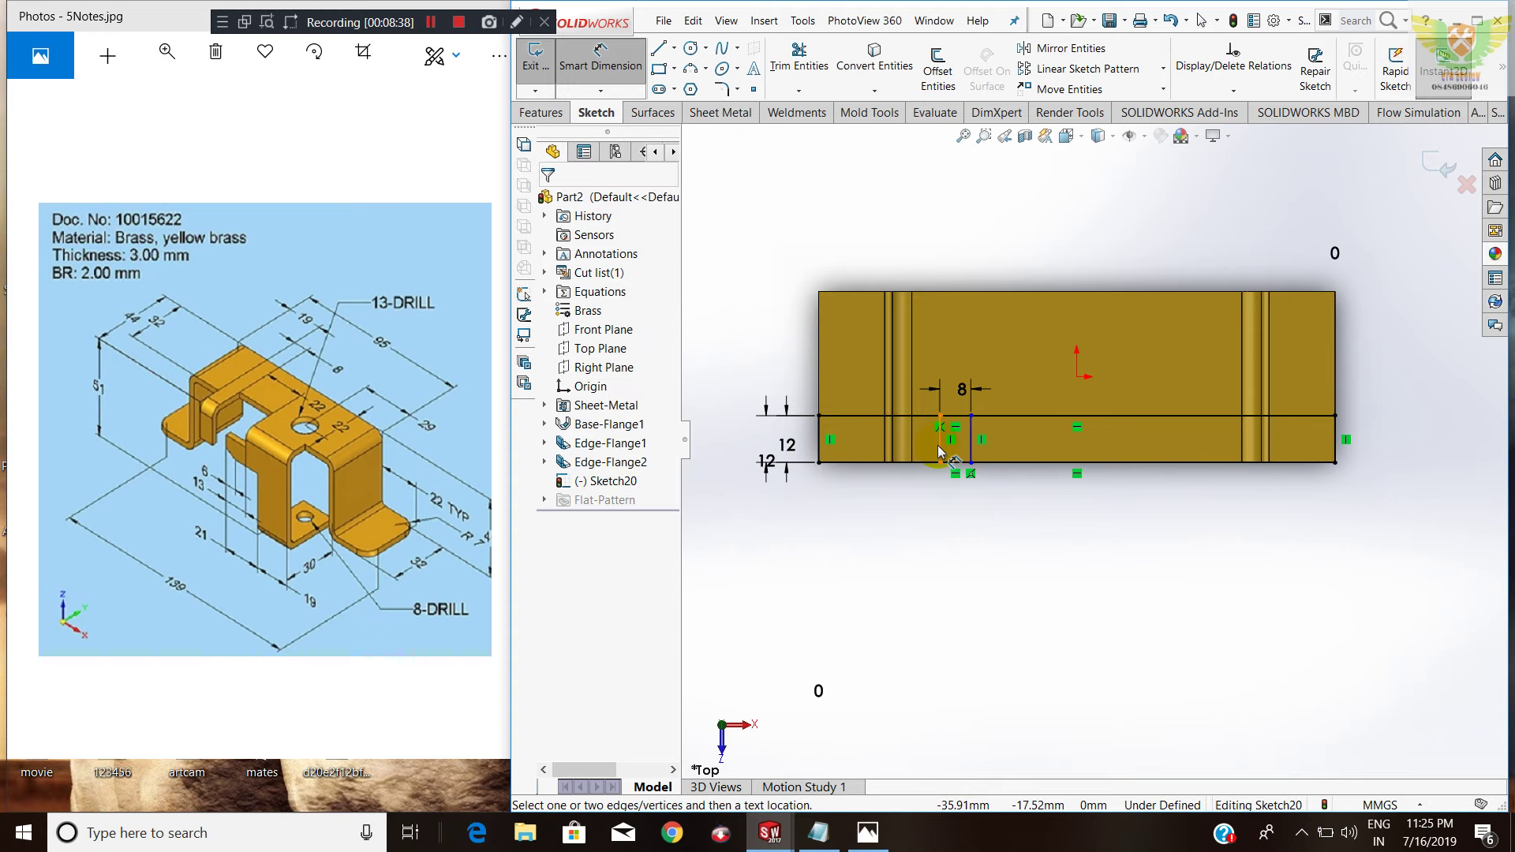
Dimension the small rectangle's left side 19 mm from the part's left edge.
click(938, 443)
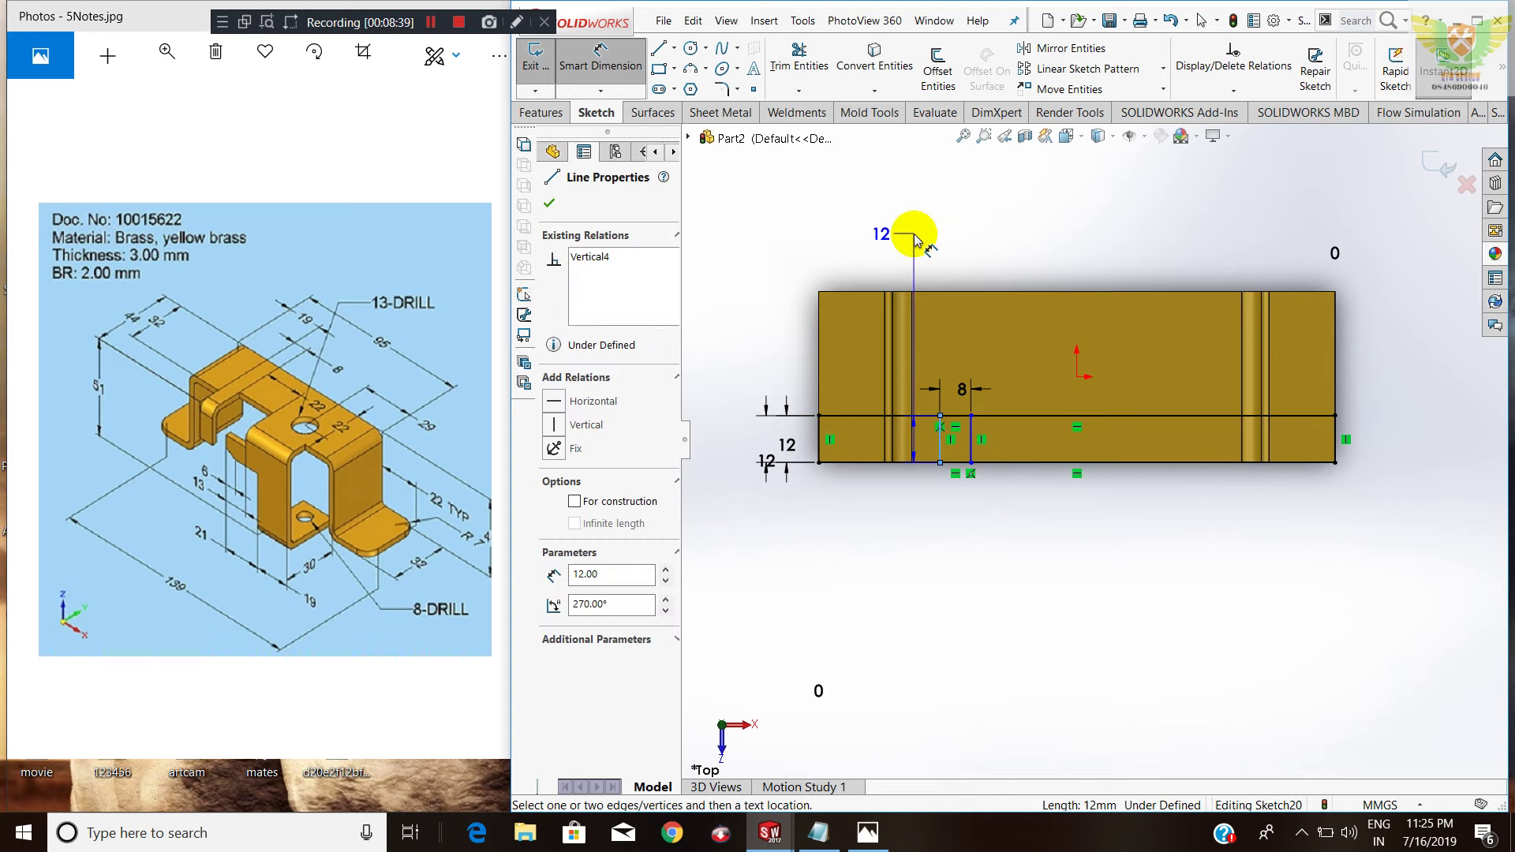
click(914, 237)
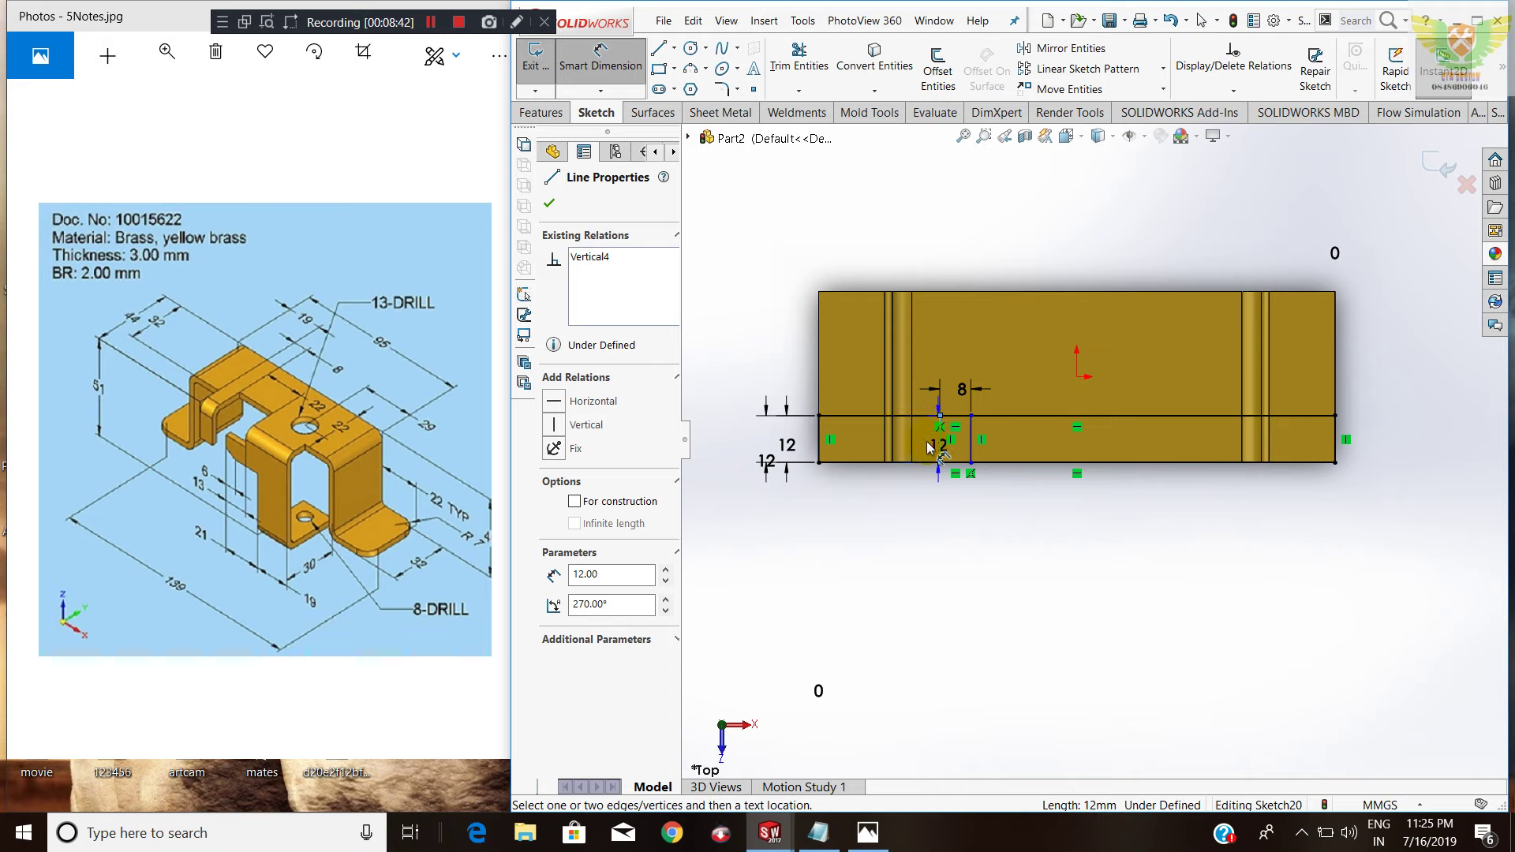
click(893, 436)
click(908, 241)
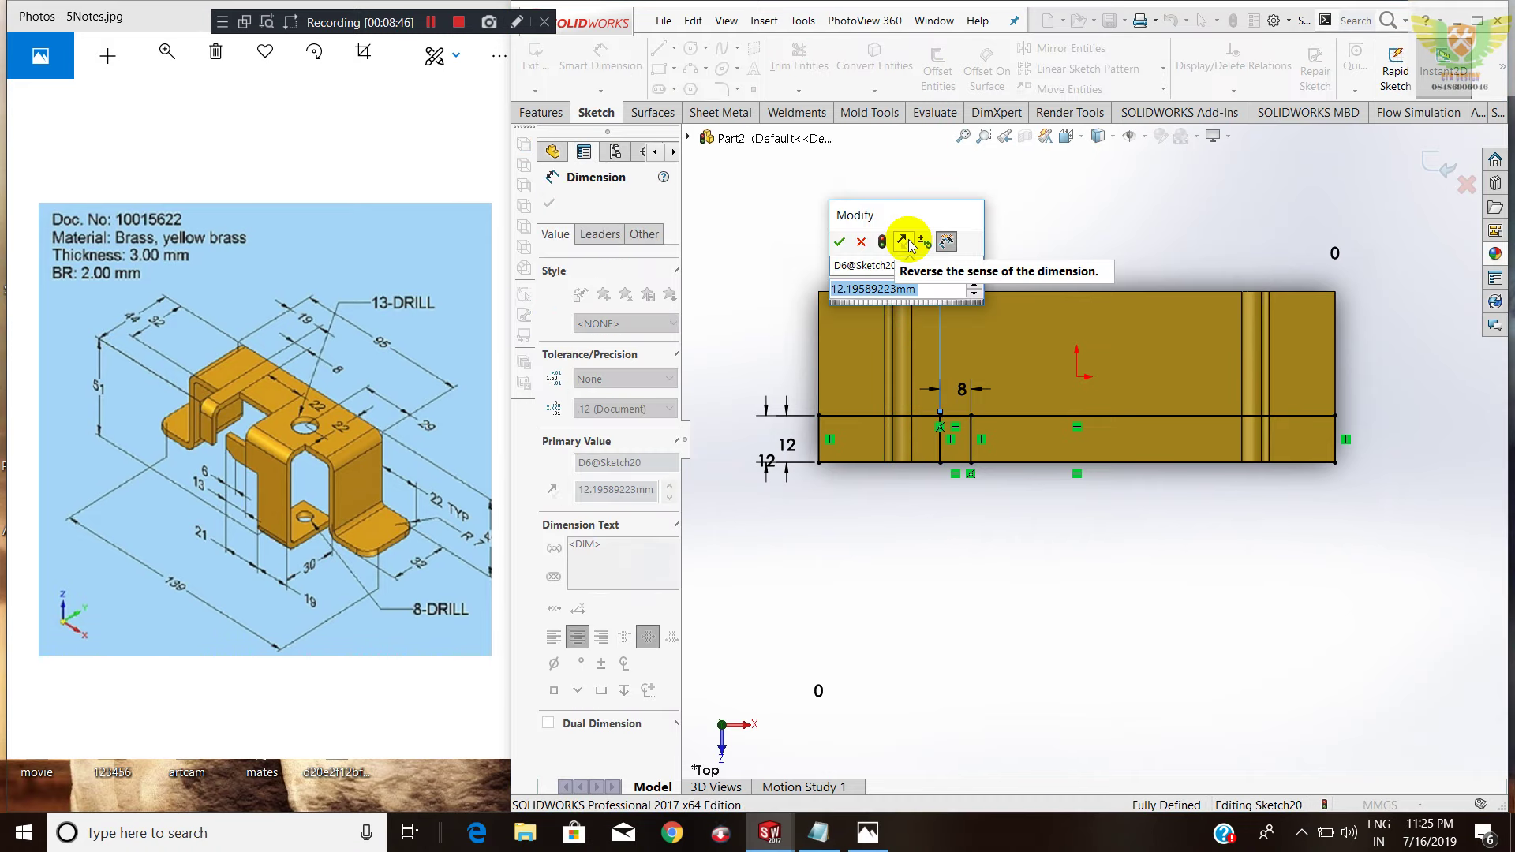
text(1)
text(19)
key(Return)
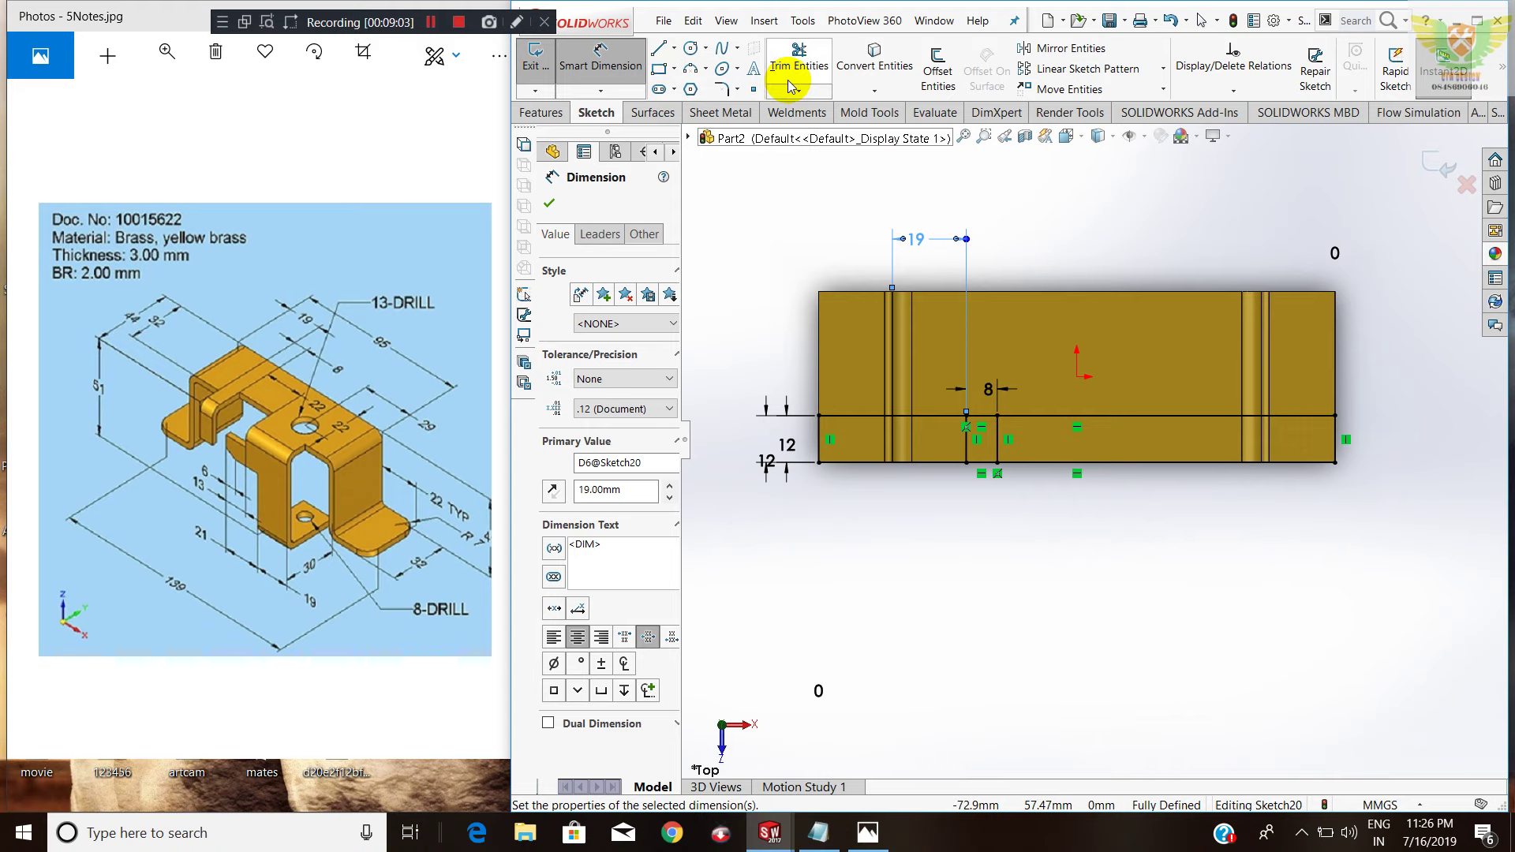
click(982, 423)
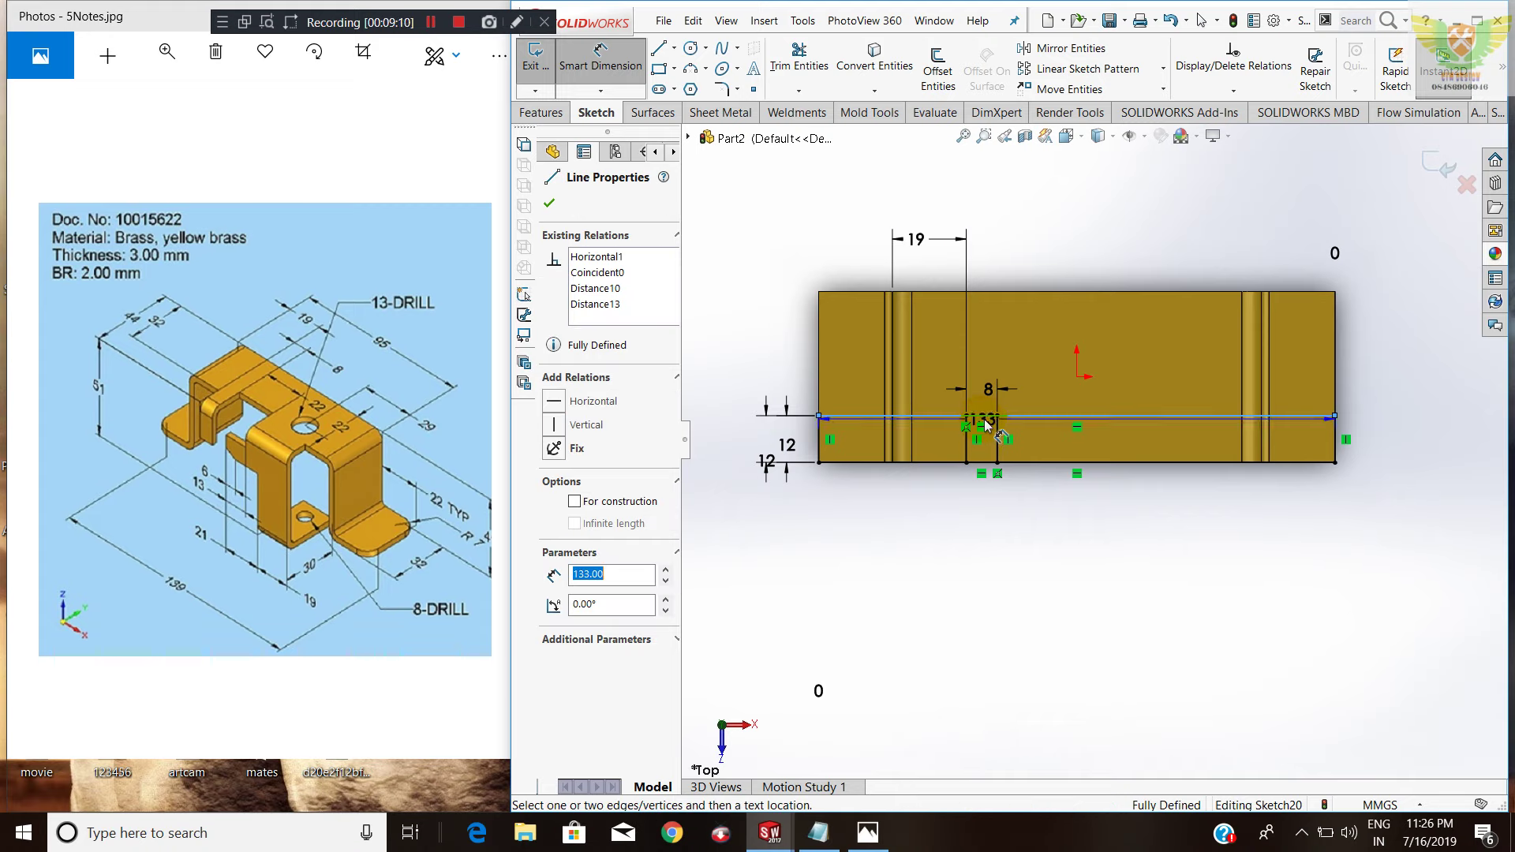
key(Escape)
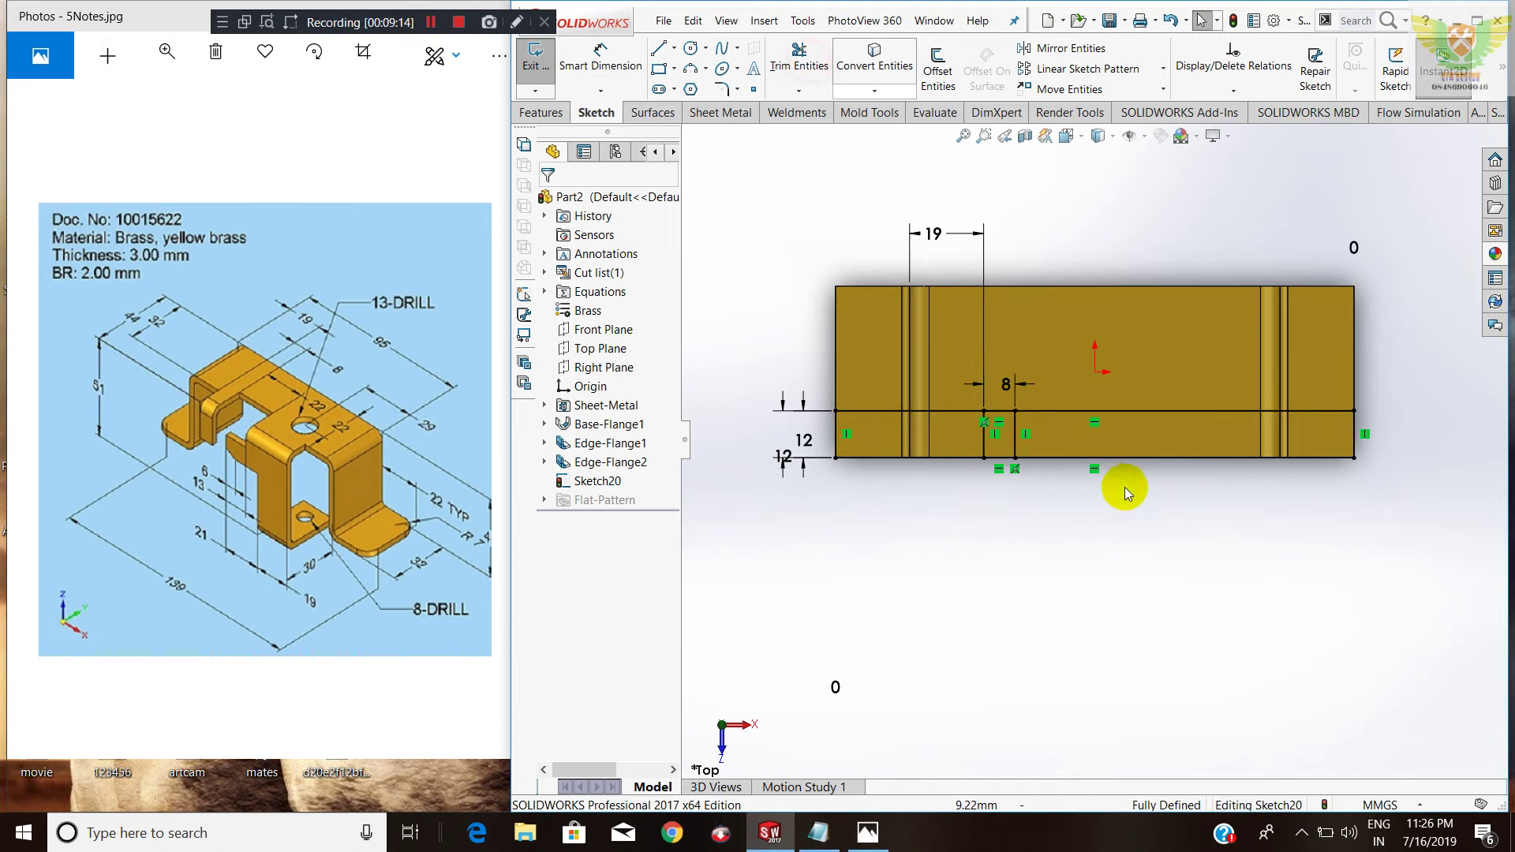
scroll(1041, 465, down, 2)
scroll(992, 426, up, 2)
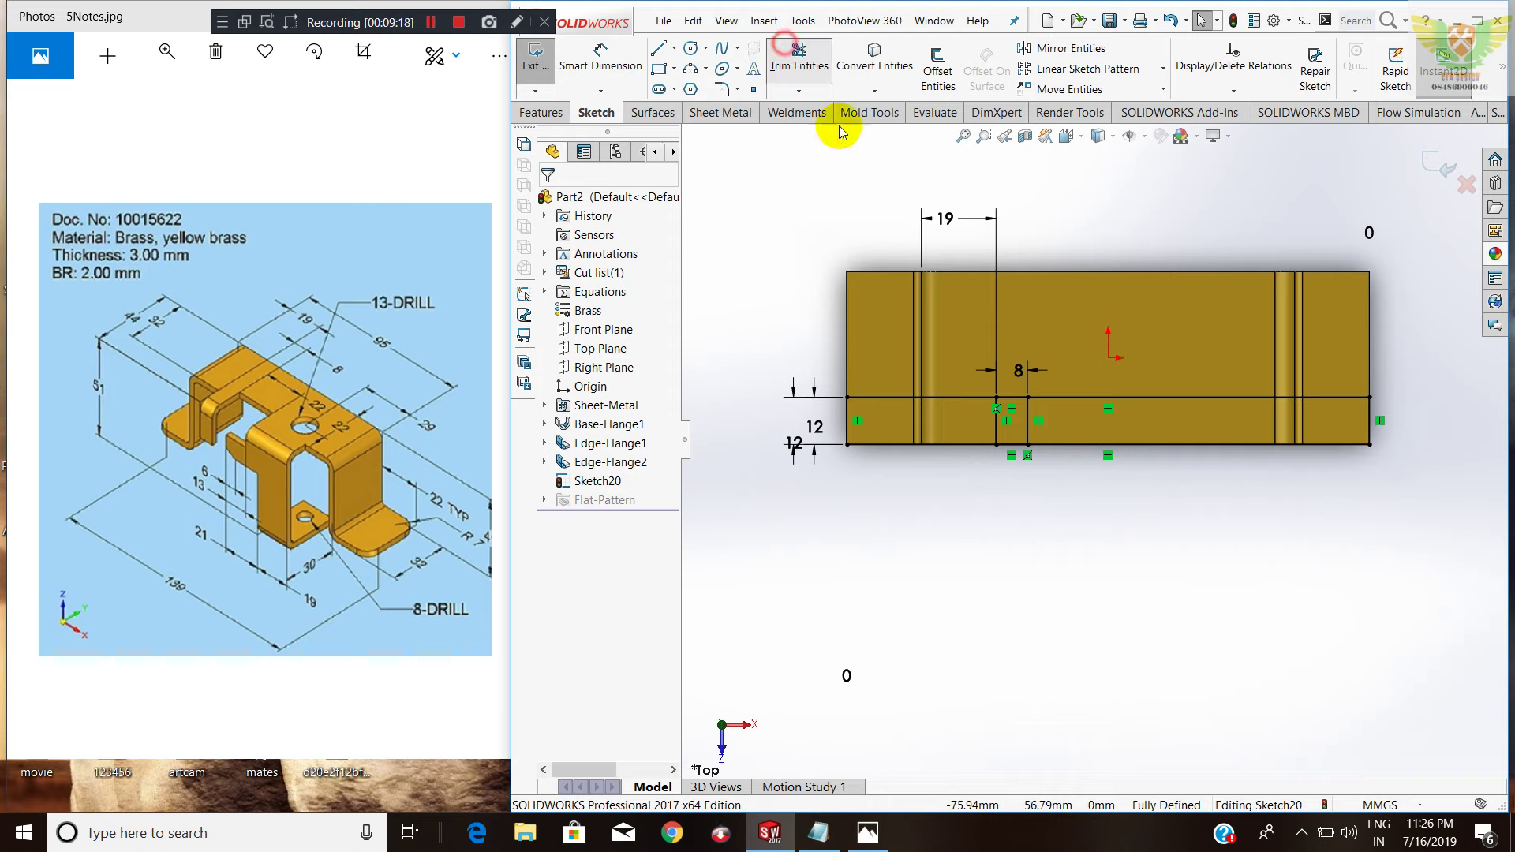
Trim away the horizontal line segments inside the 8 mm slot to form a notch.
click(798, 59)
click(1008, 398)
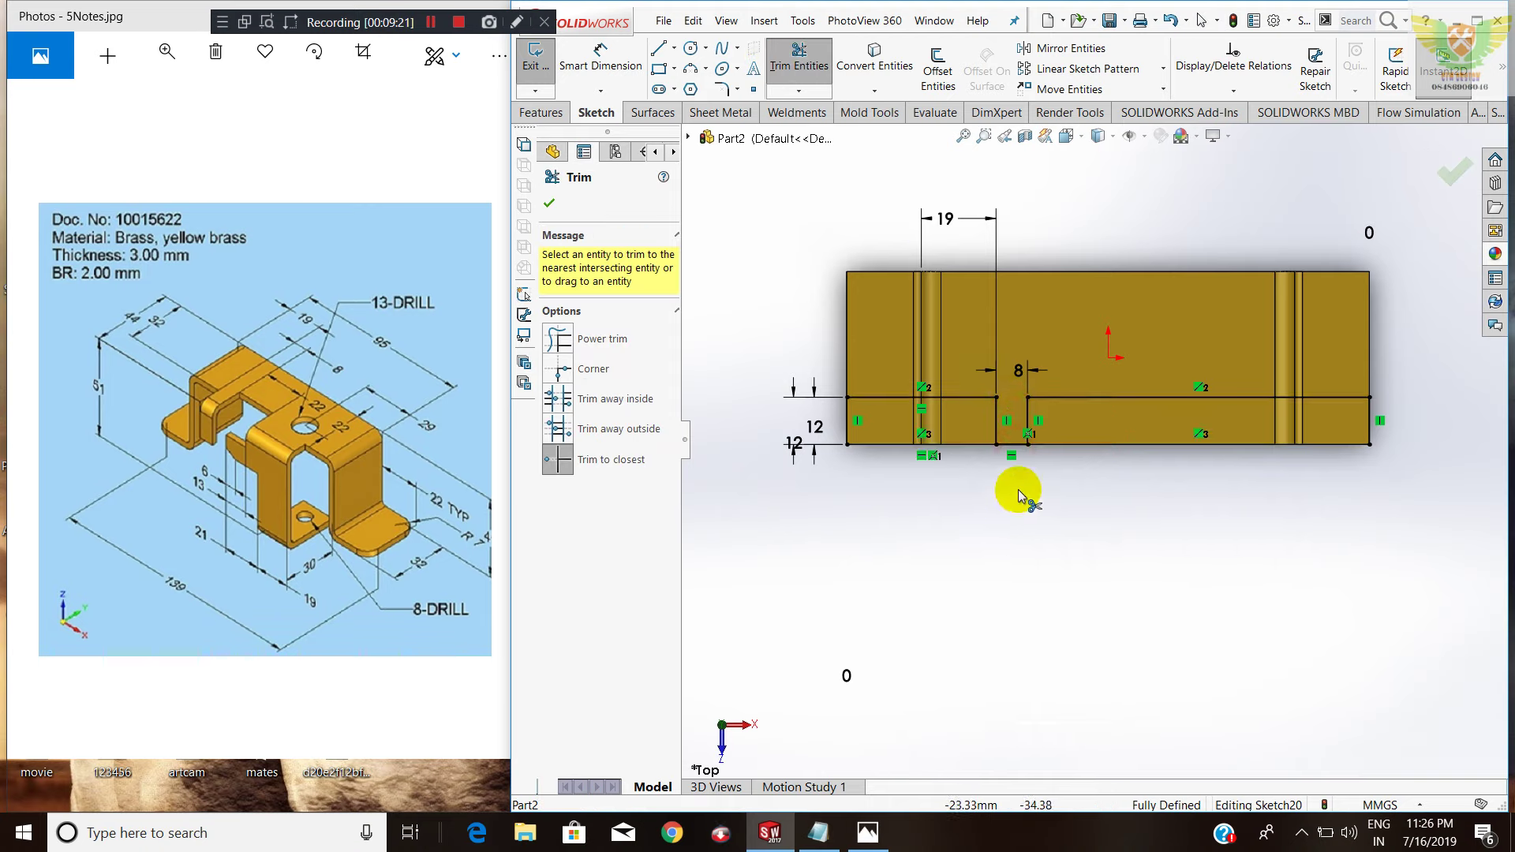
click(1013, 449)
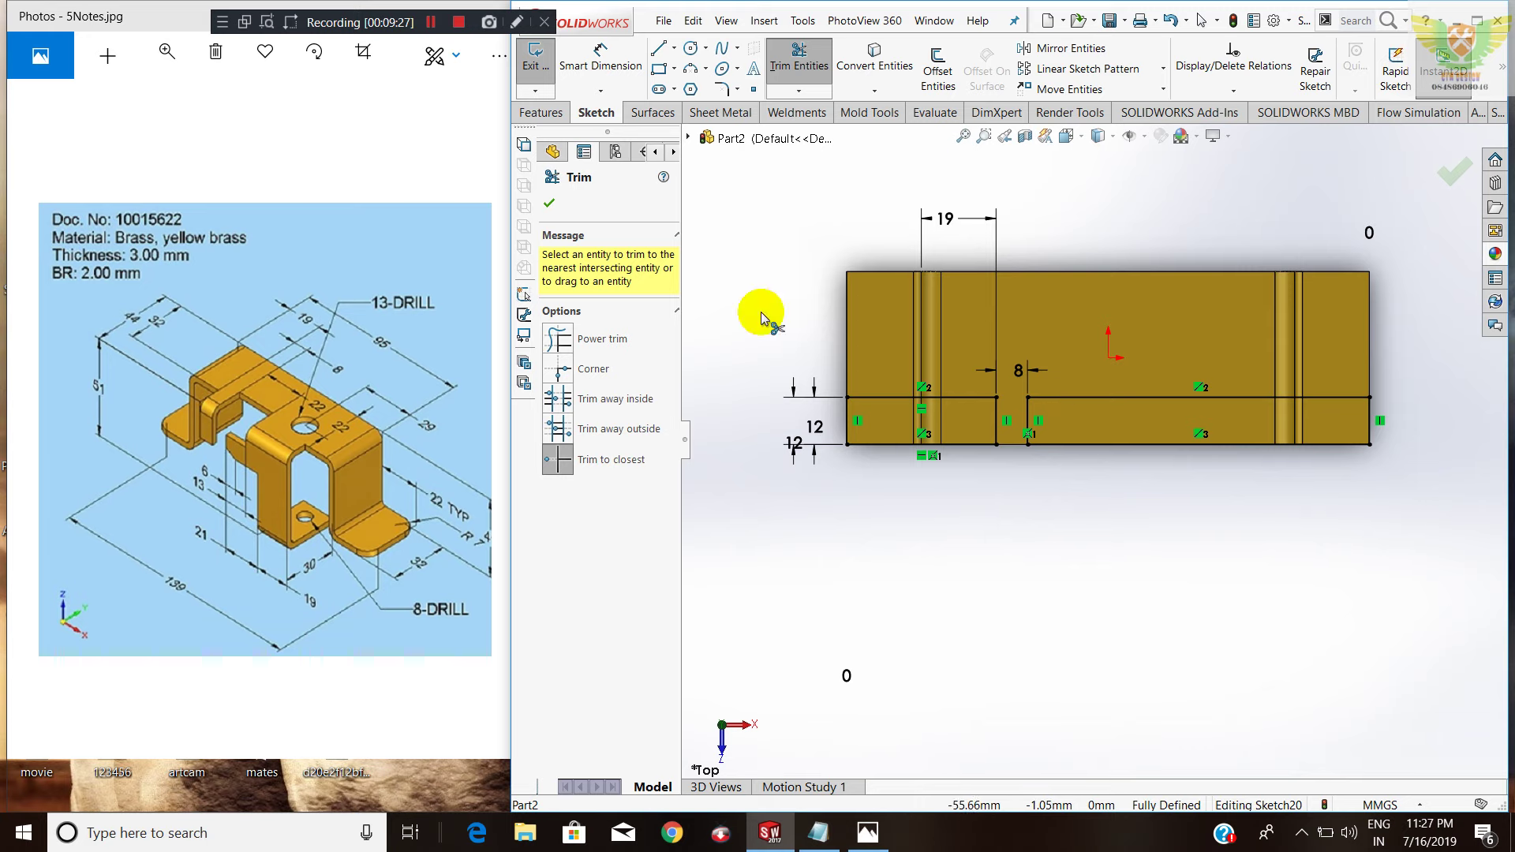
click(661, 69)
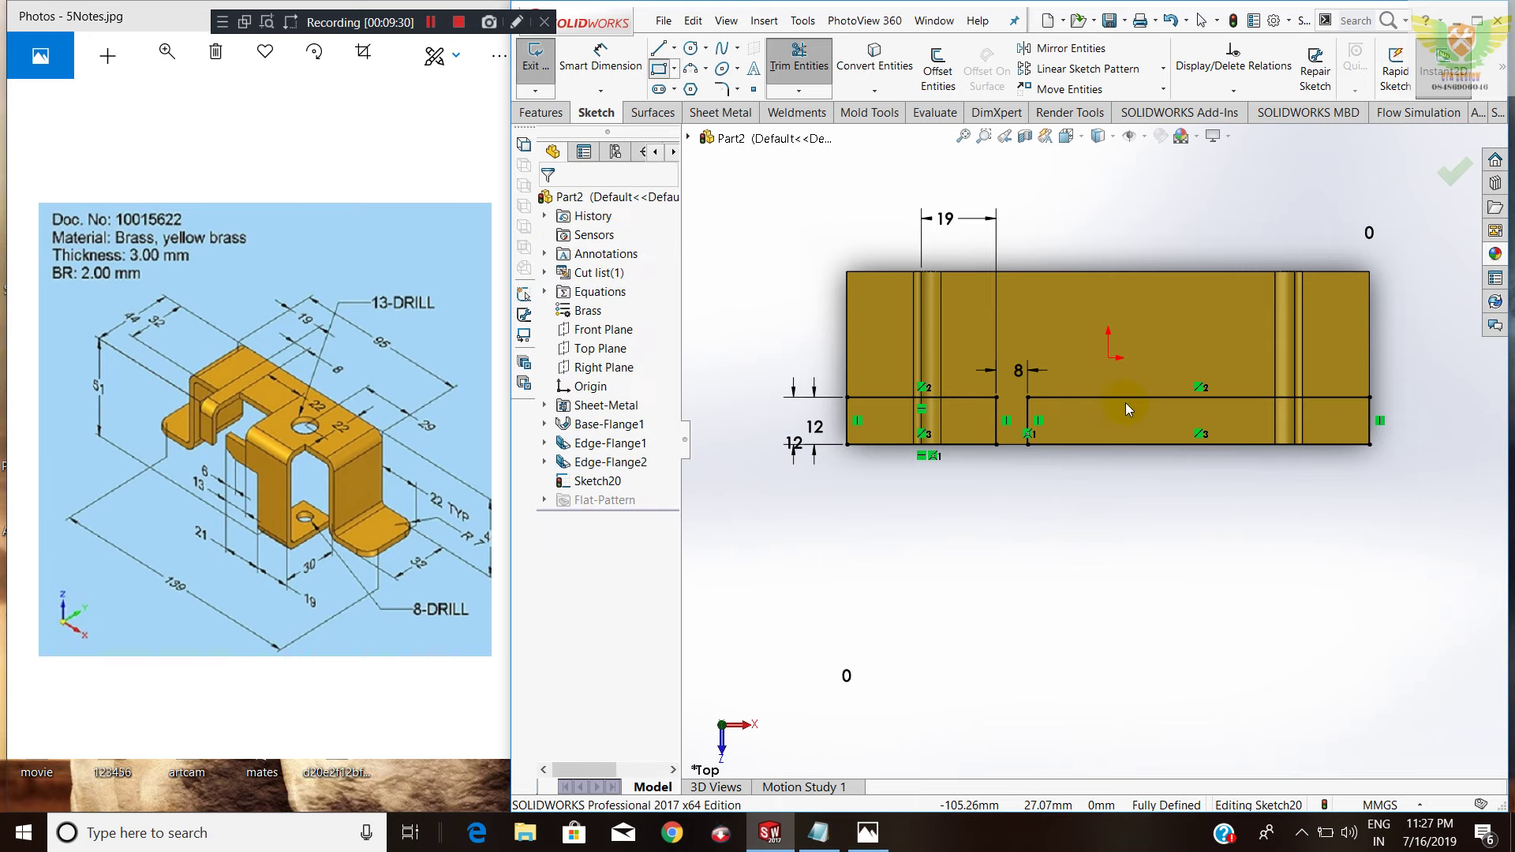
Draw a second rectangle on the strip and set it 9 mm from the slot's right side.
click(1124, 398)
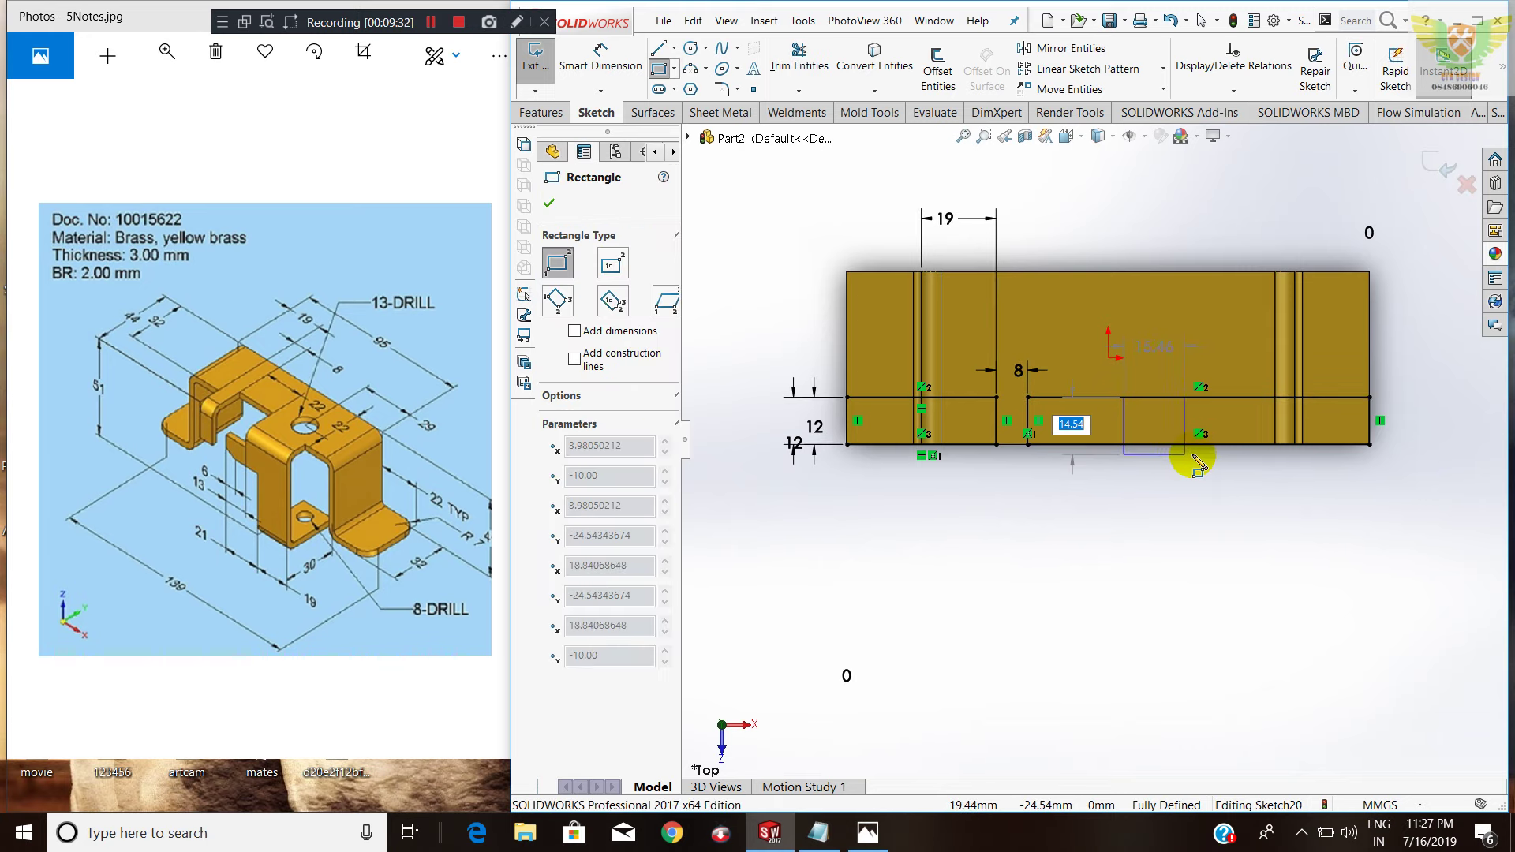
click(1215, 450)
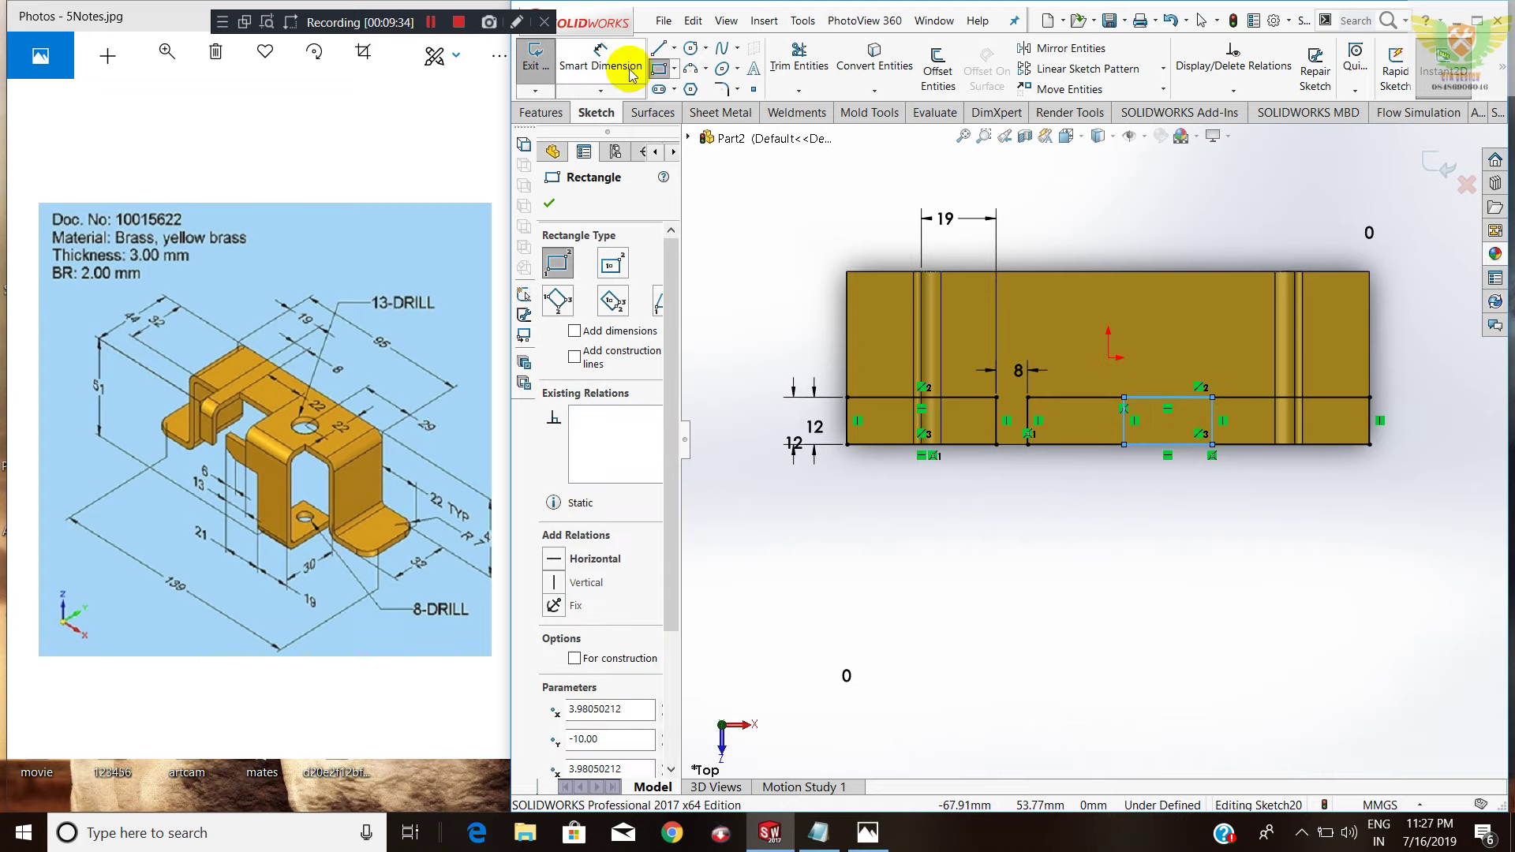
click(600, 62)
click(1028, 428)
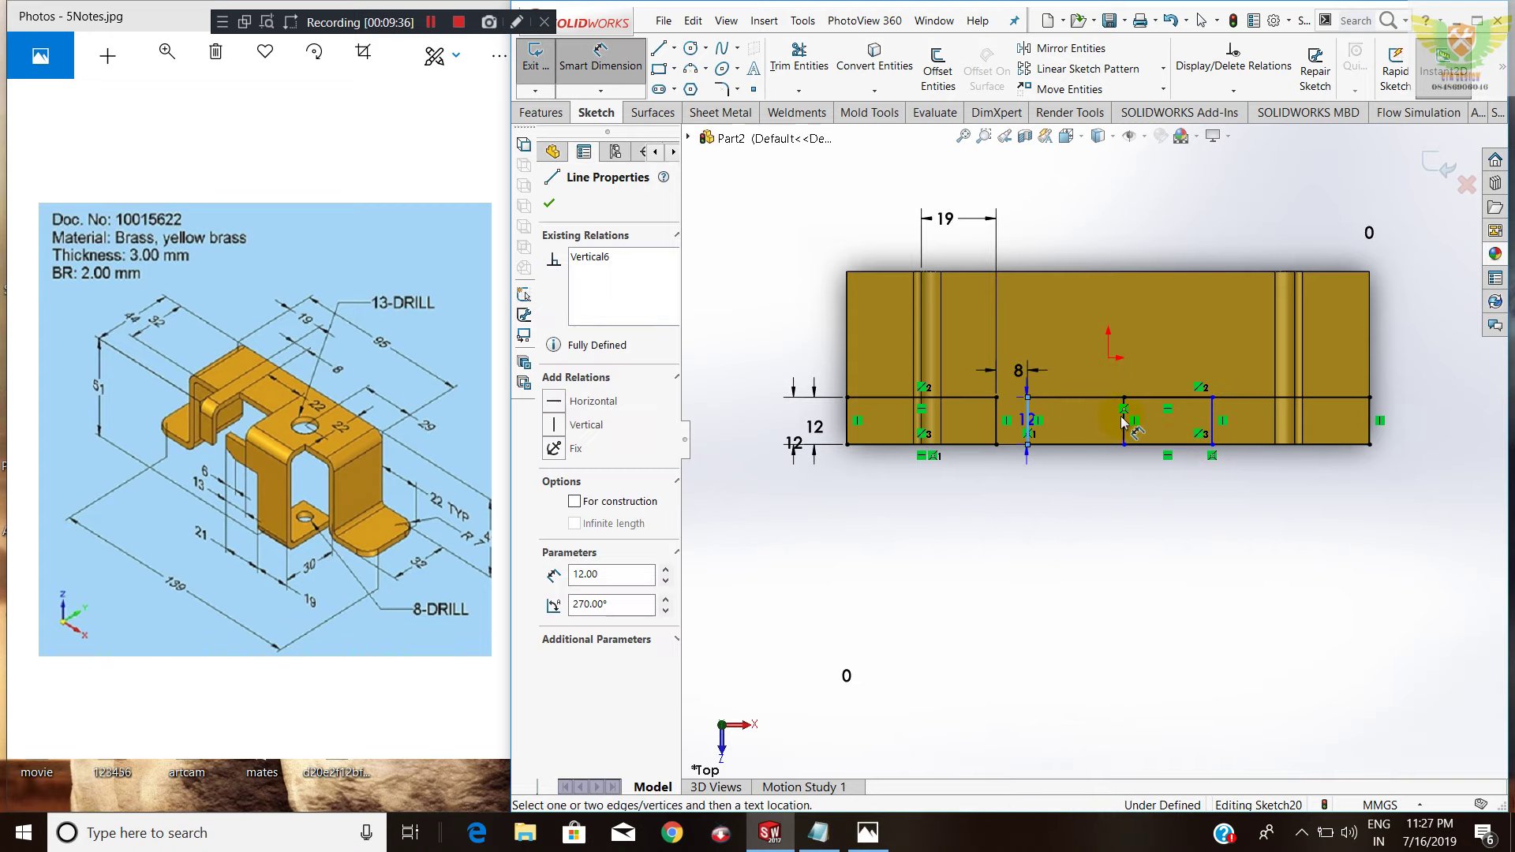
click(1125, 421)
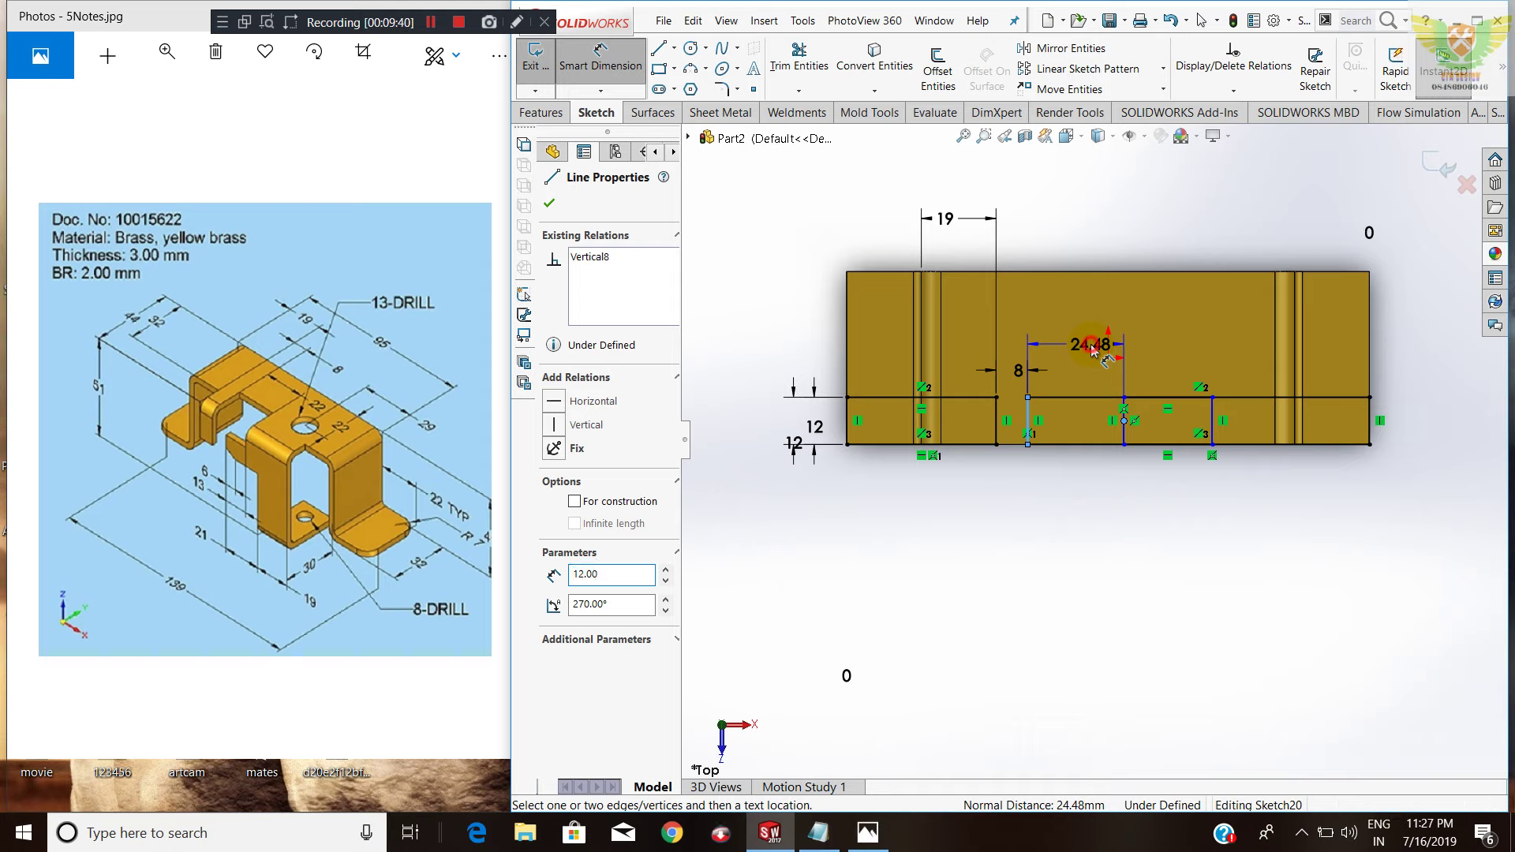
click(1092, 349)
click(859, 404)
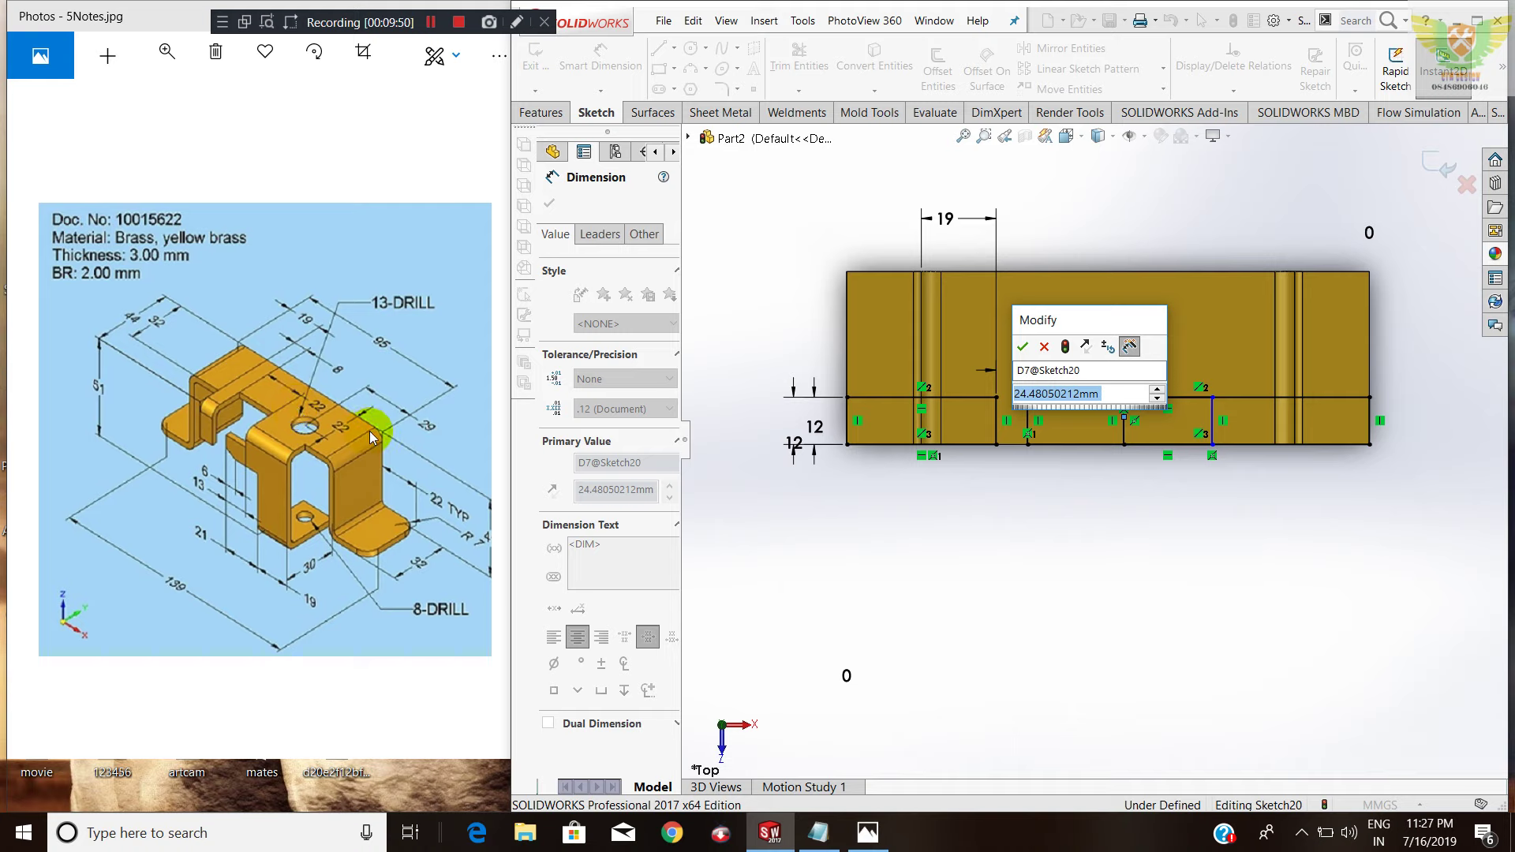
text(9)
key(Return)
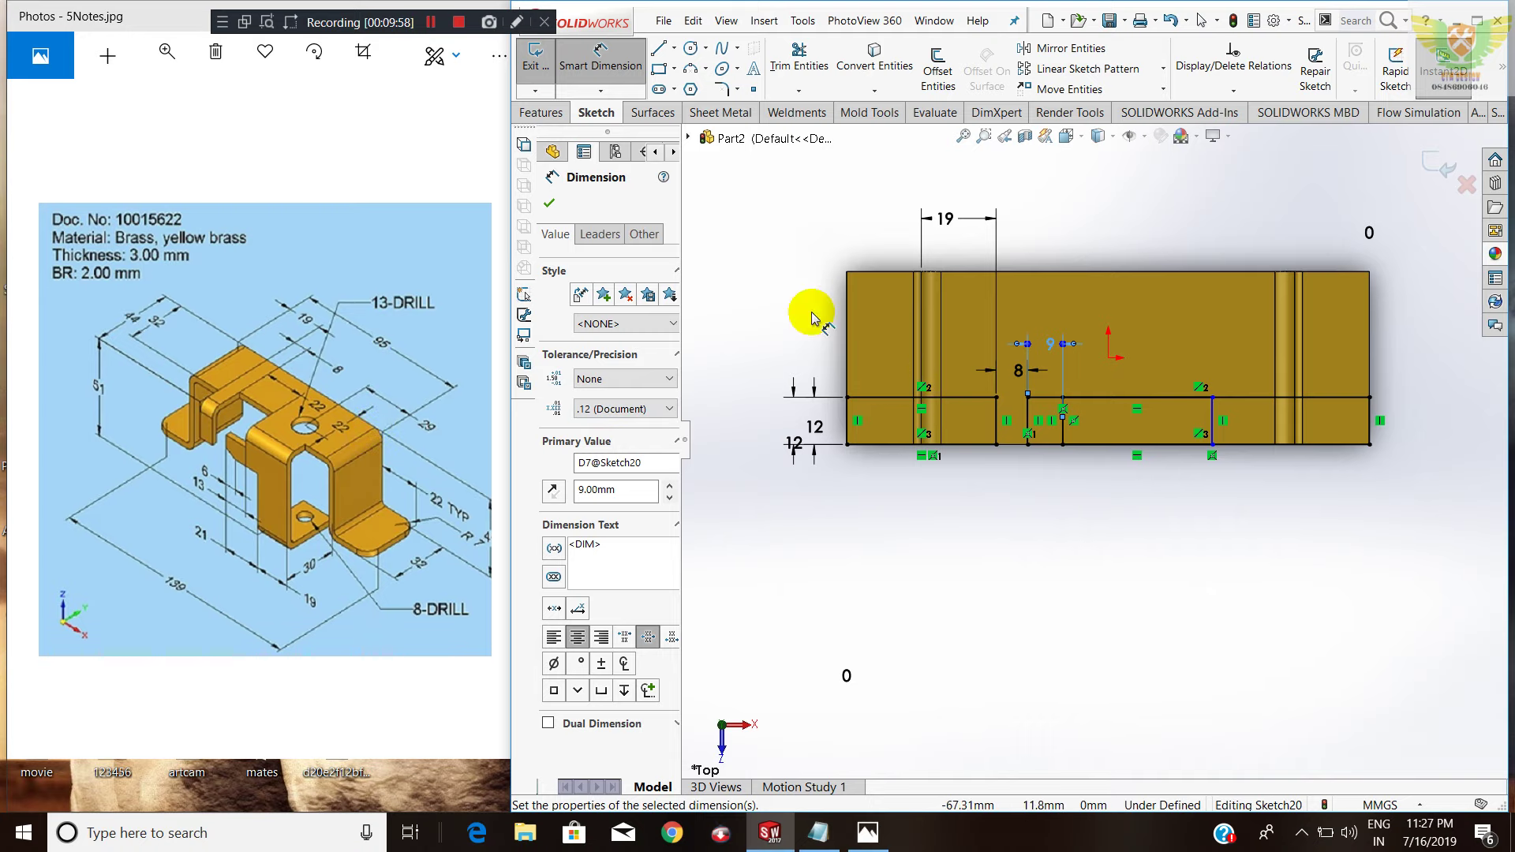
click(433, 24)
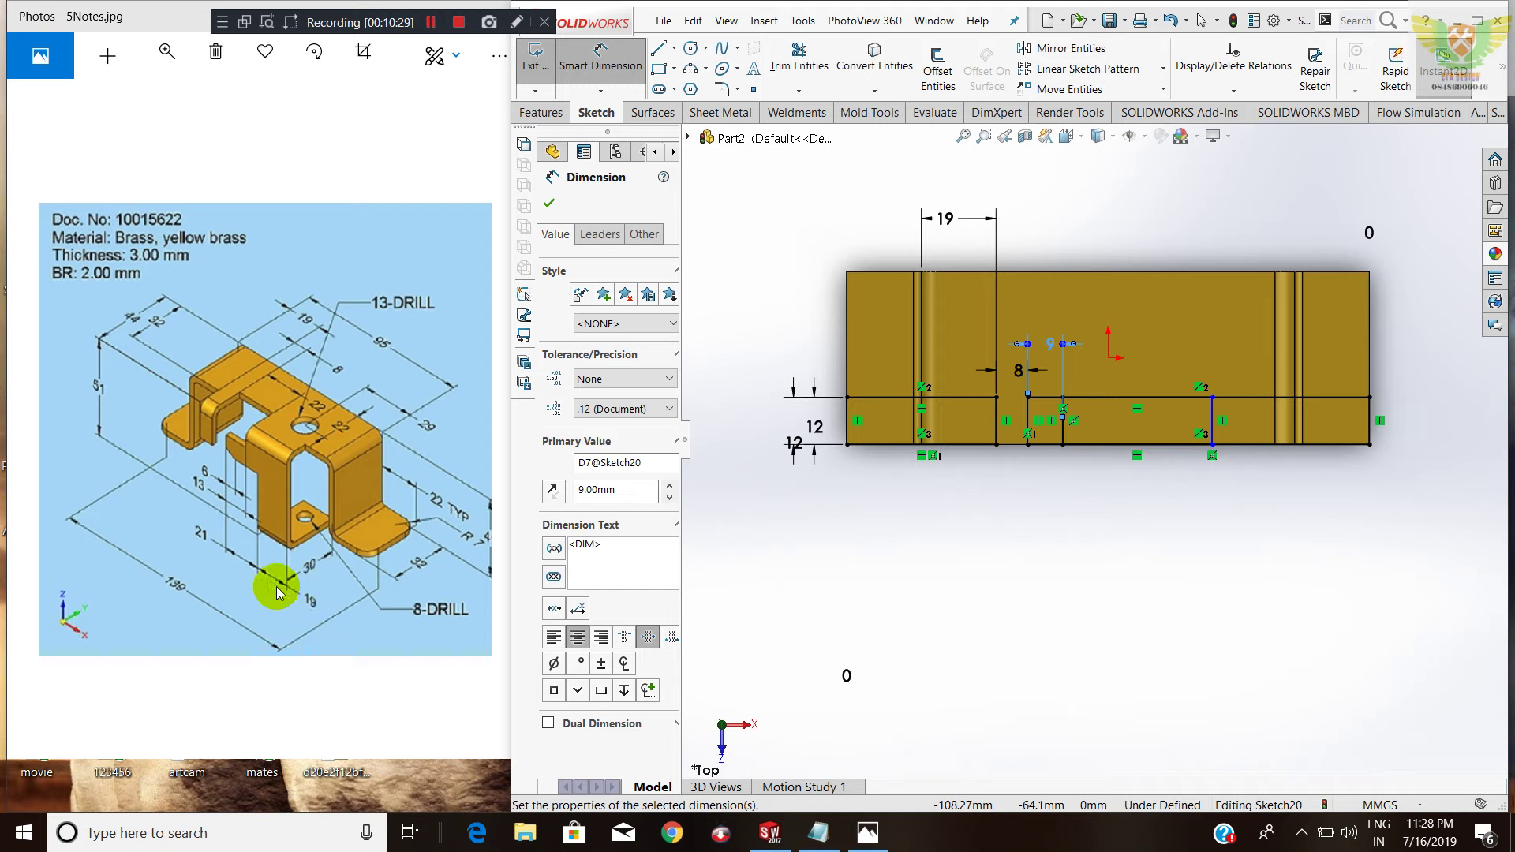
Add the 12 mm horizontal line spacing as a driven dimension.
click(830, 71)
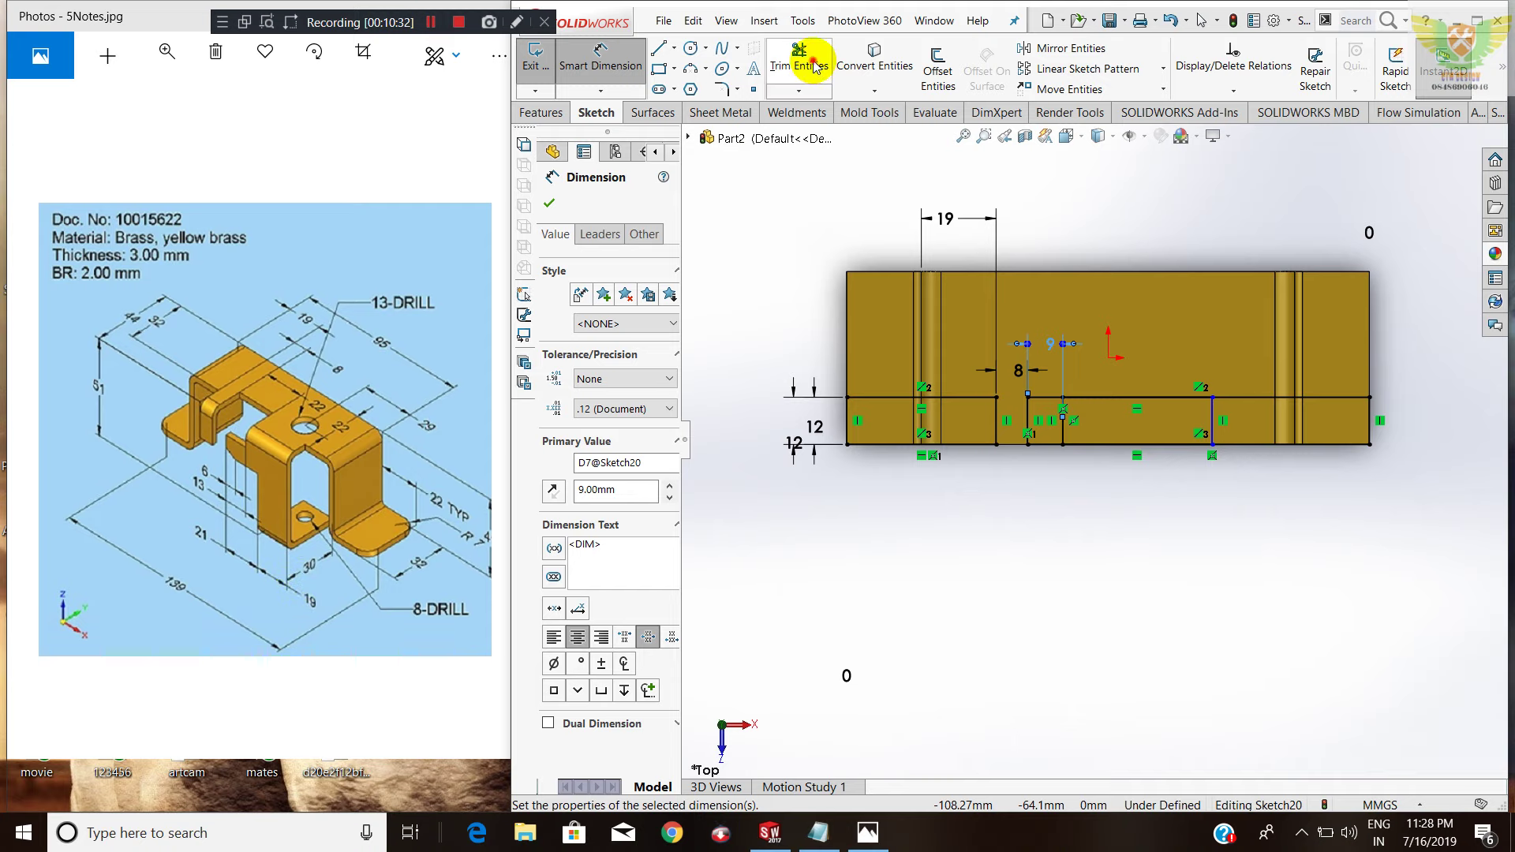
click(1105, 445)
click(1087, 398)
click(1085, 404)
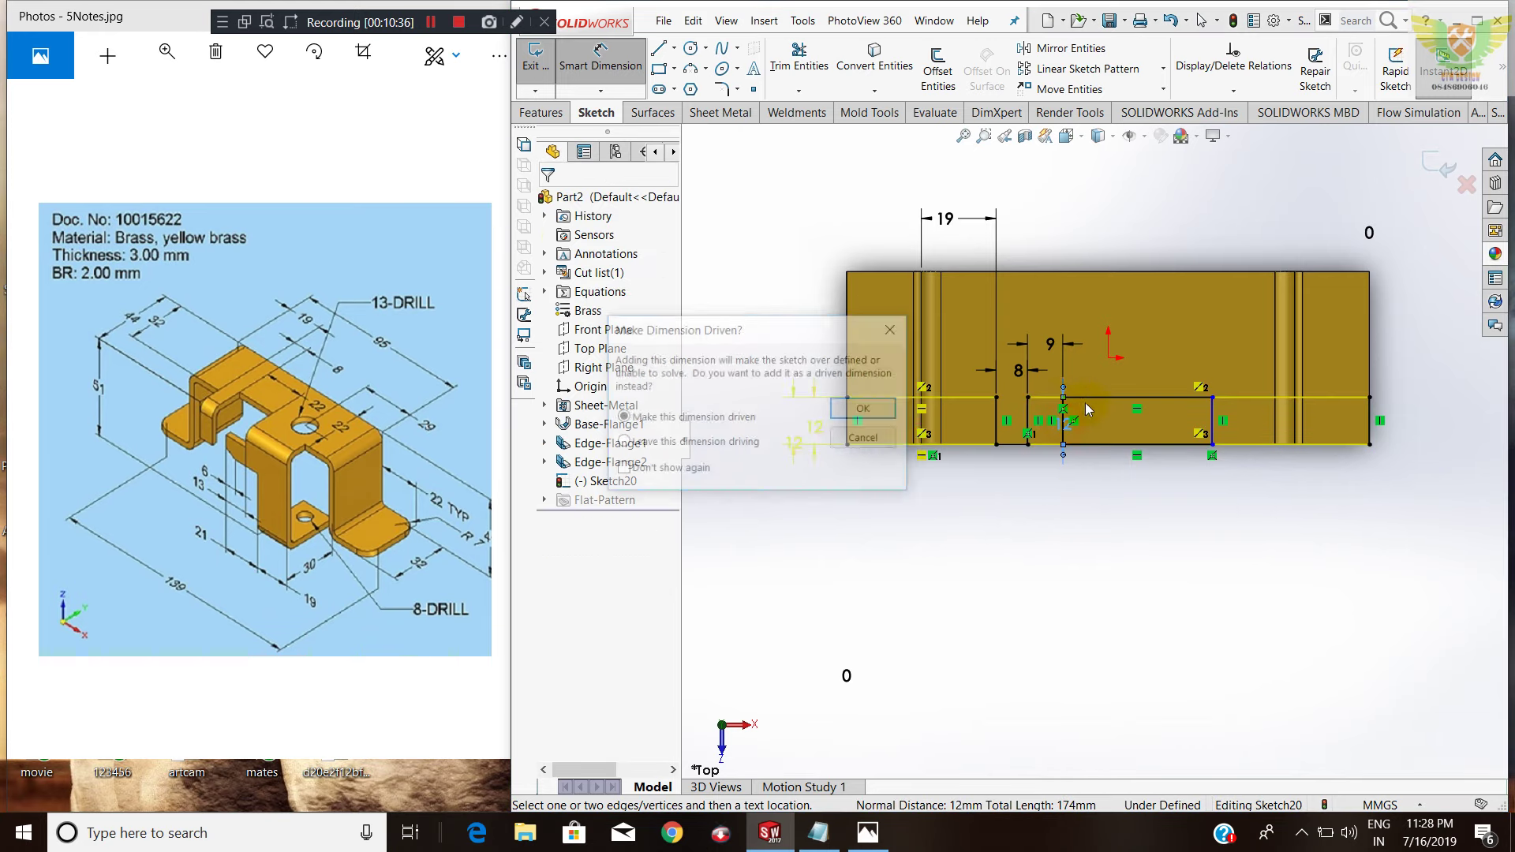
click(863, 408)
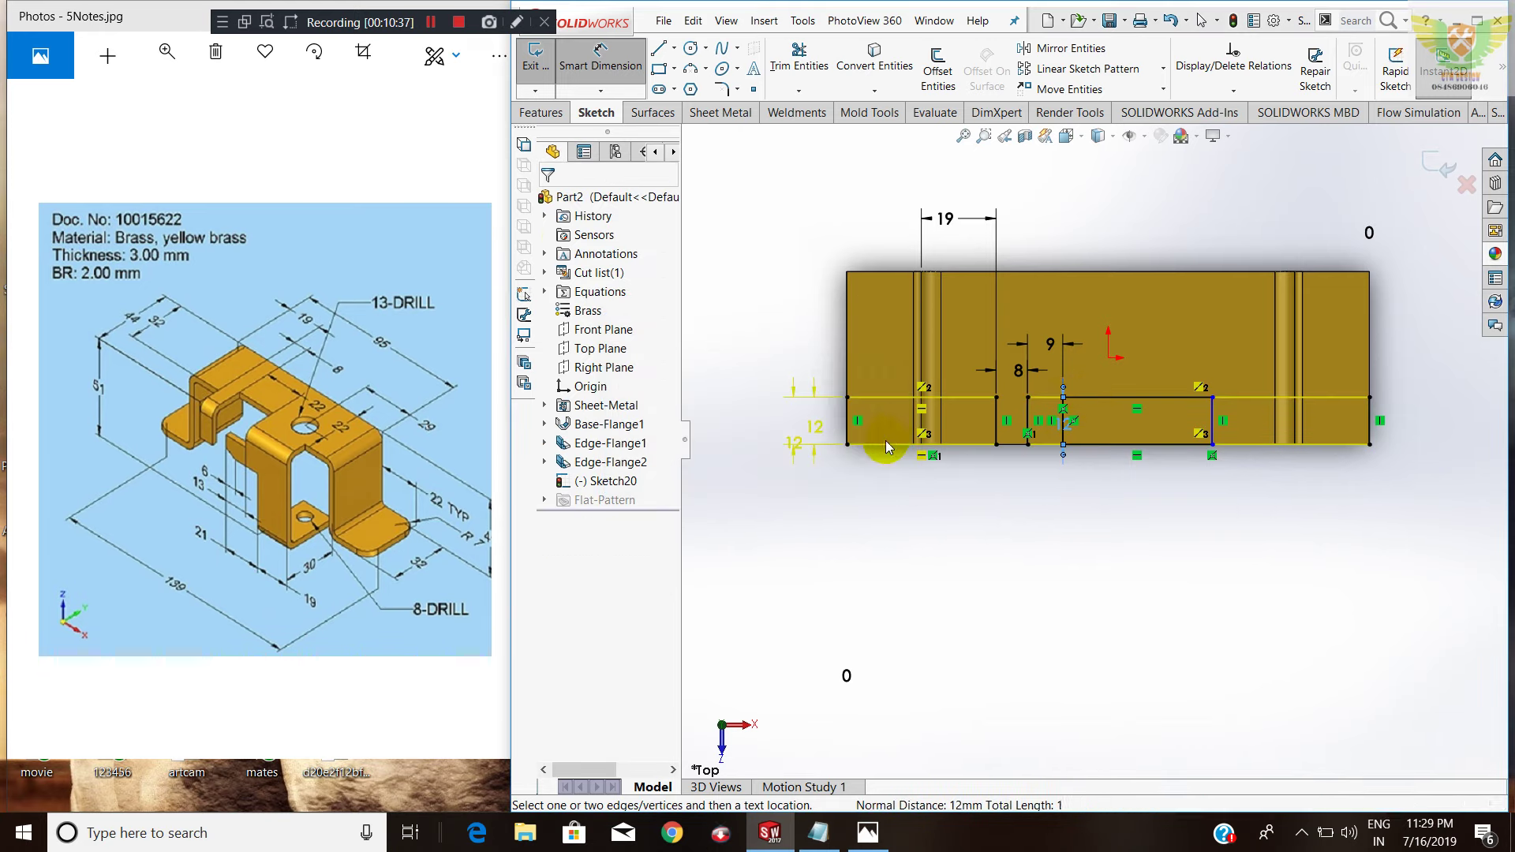
Trim the middle sketch segments, leaving two rectangles at the bottom corners.
click(785, 79)
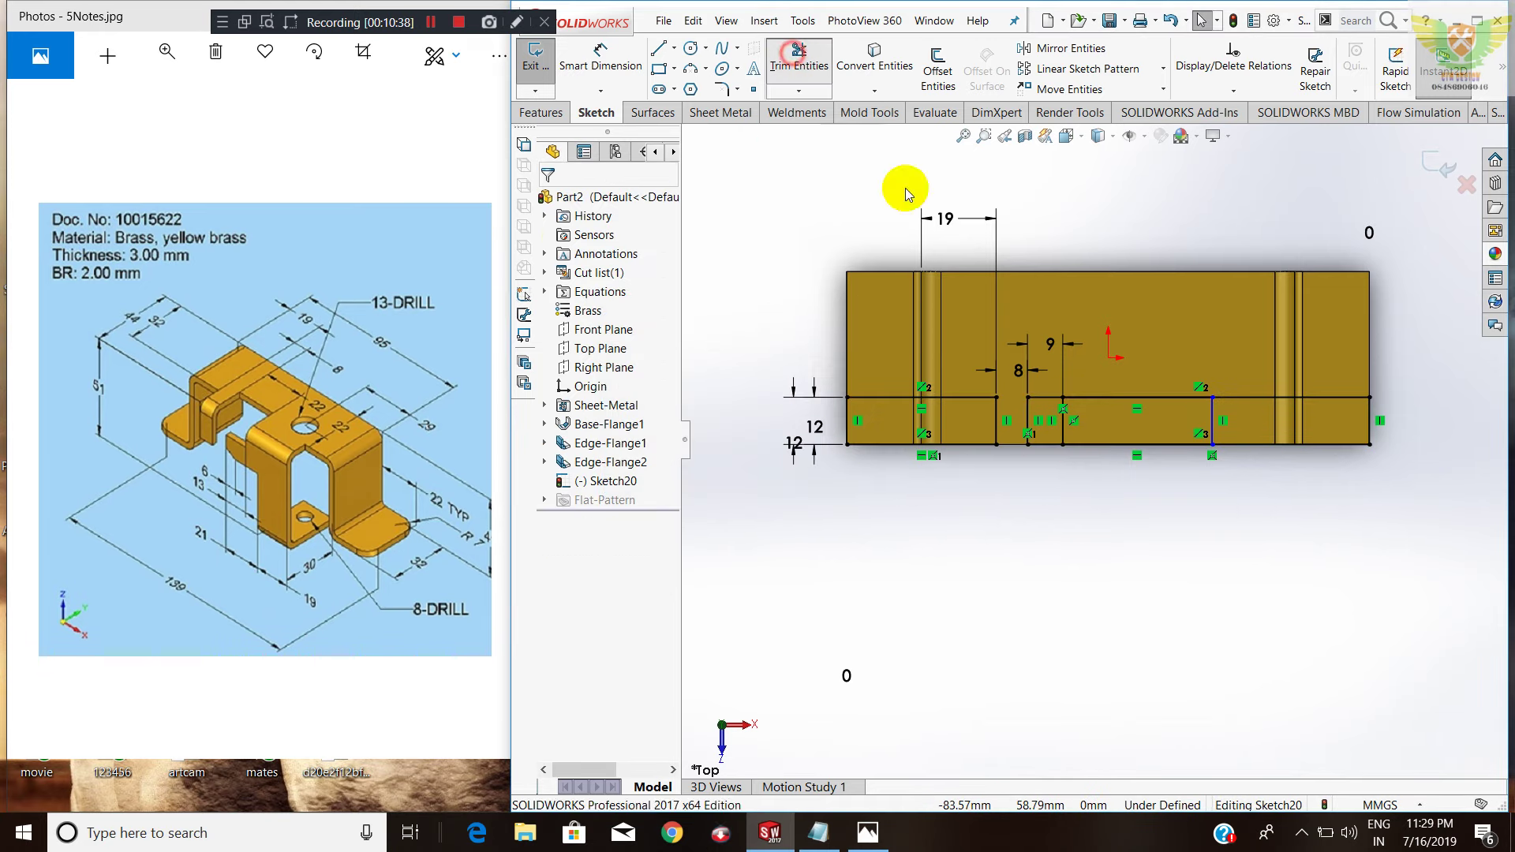
click(1108, 439)
click(1110, 400)
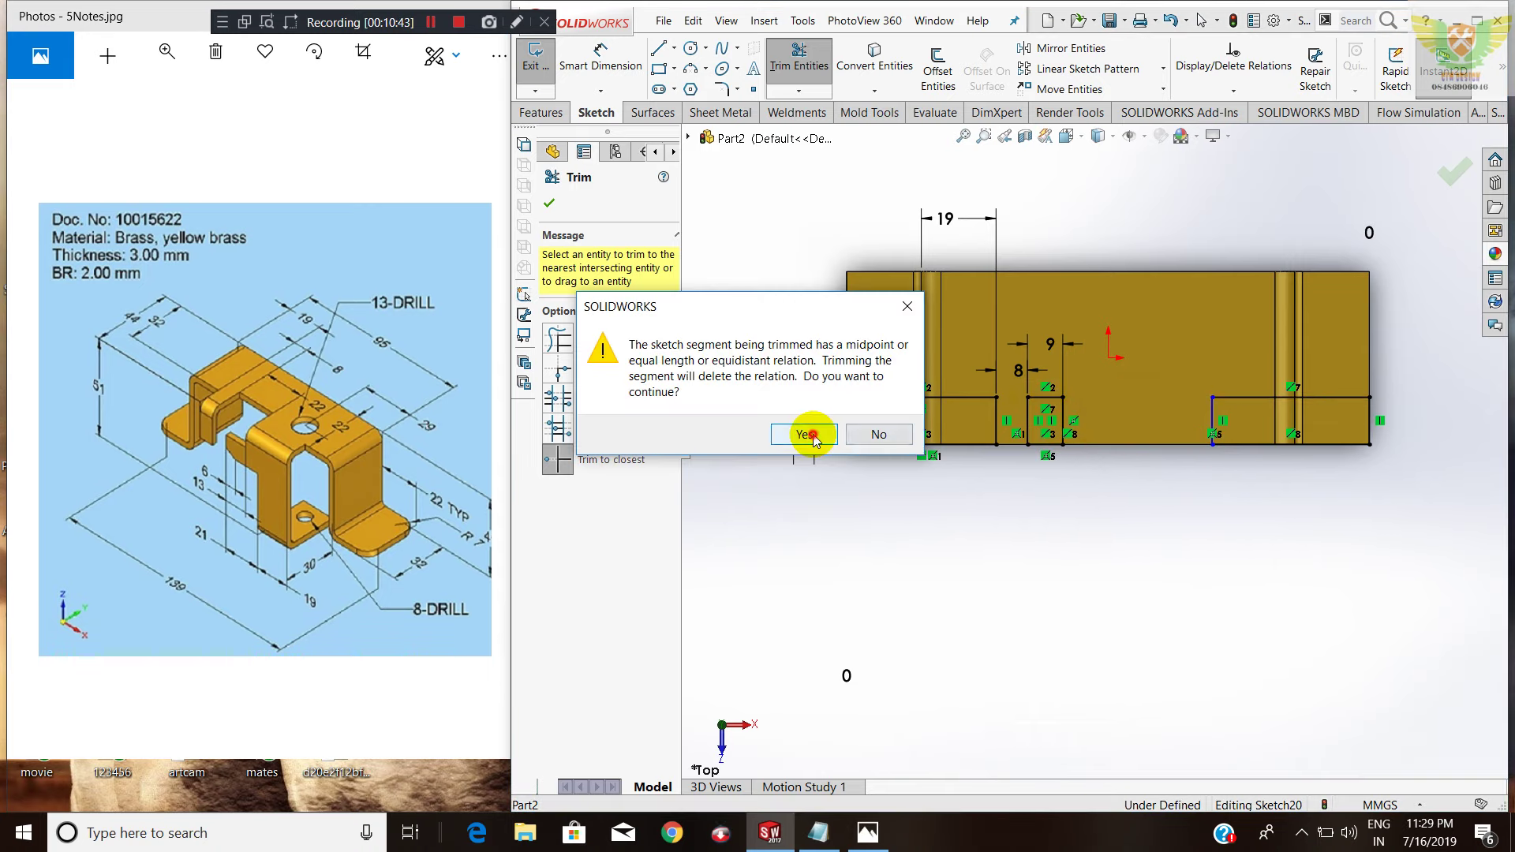
click(813, 437)
click(1029, 410)
click(1046, 447)
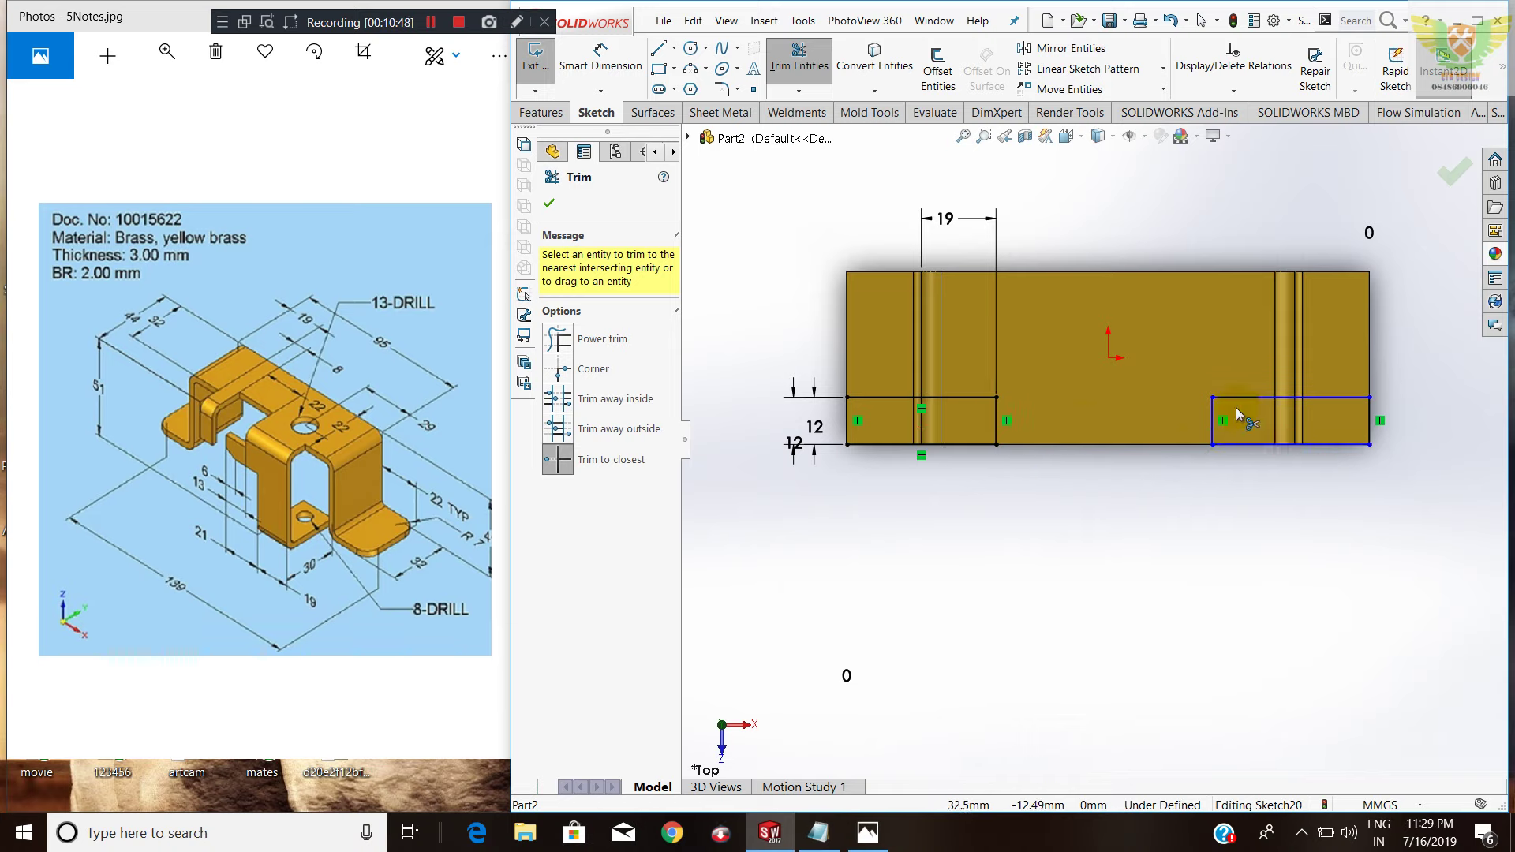
Dimension the gap between the two rectangles' inner edges to 62 mm.
click(601, 54)
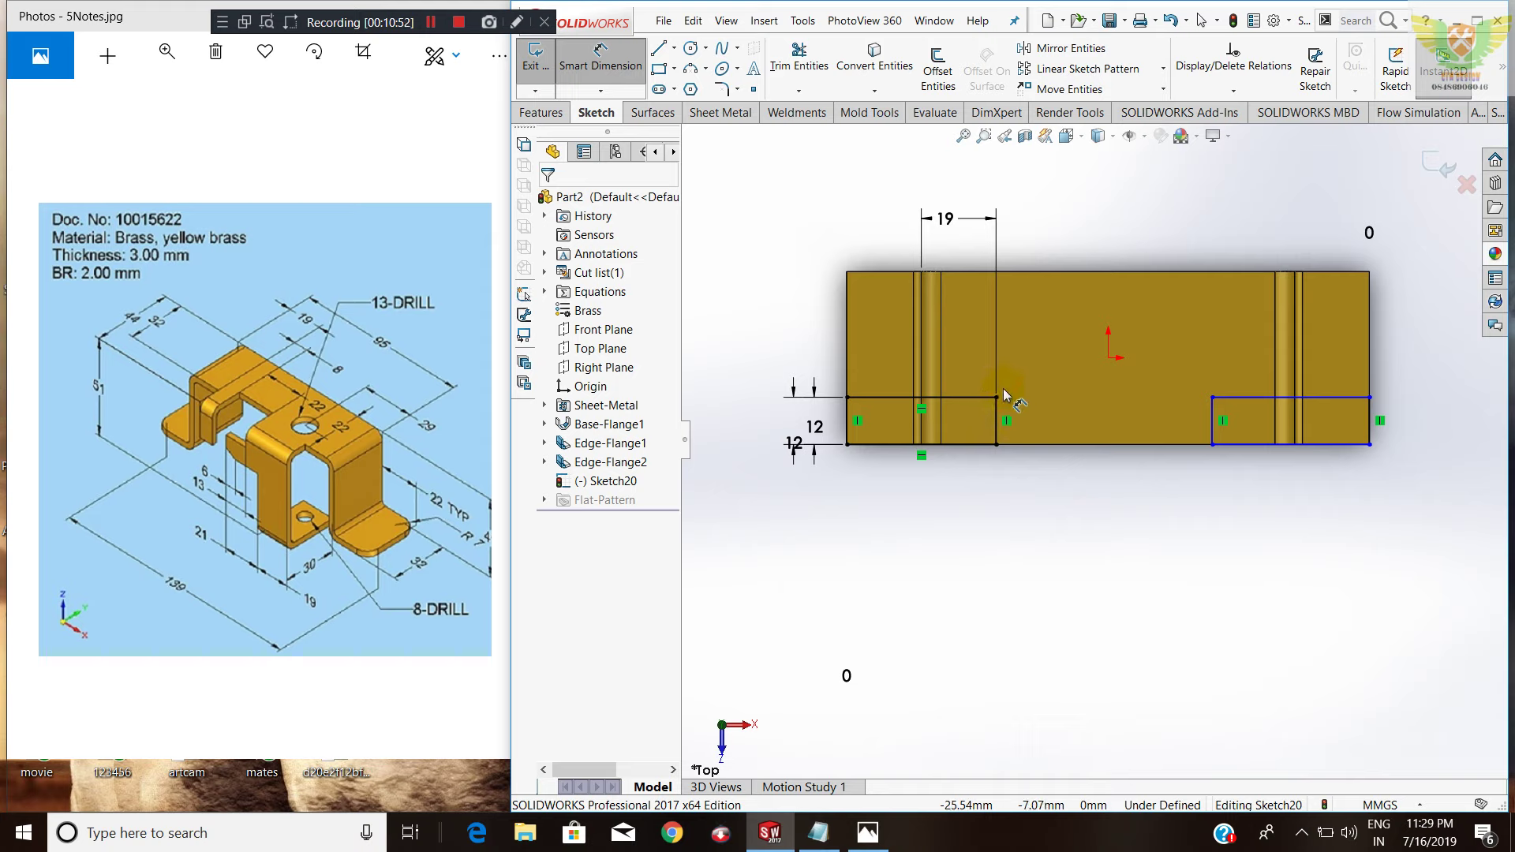
click(998, 418)
click(1212, 419)
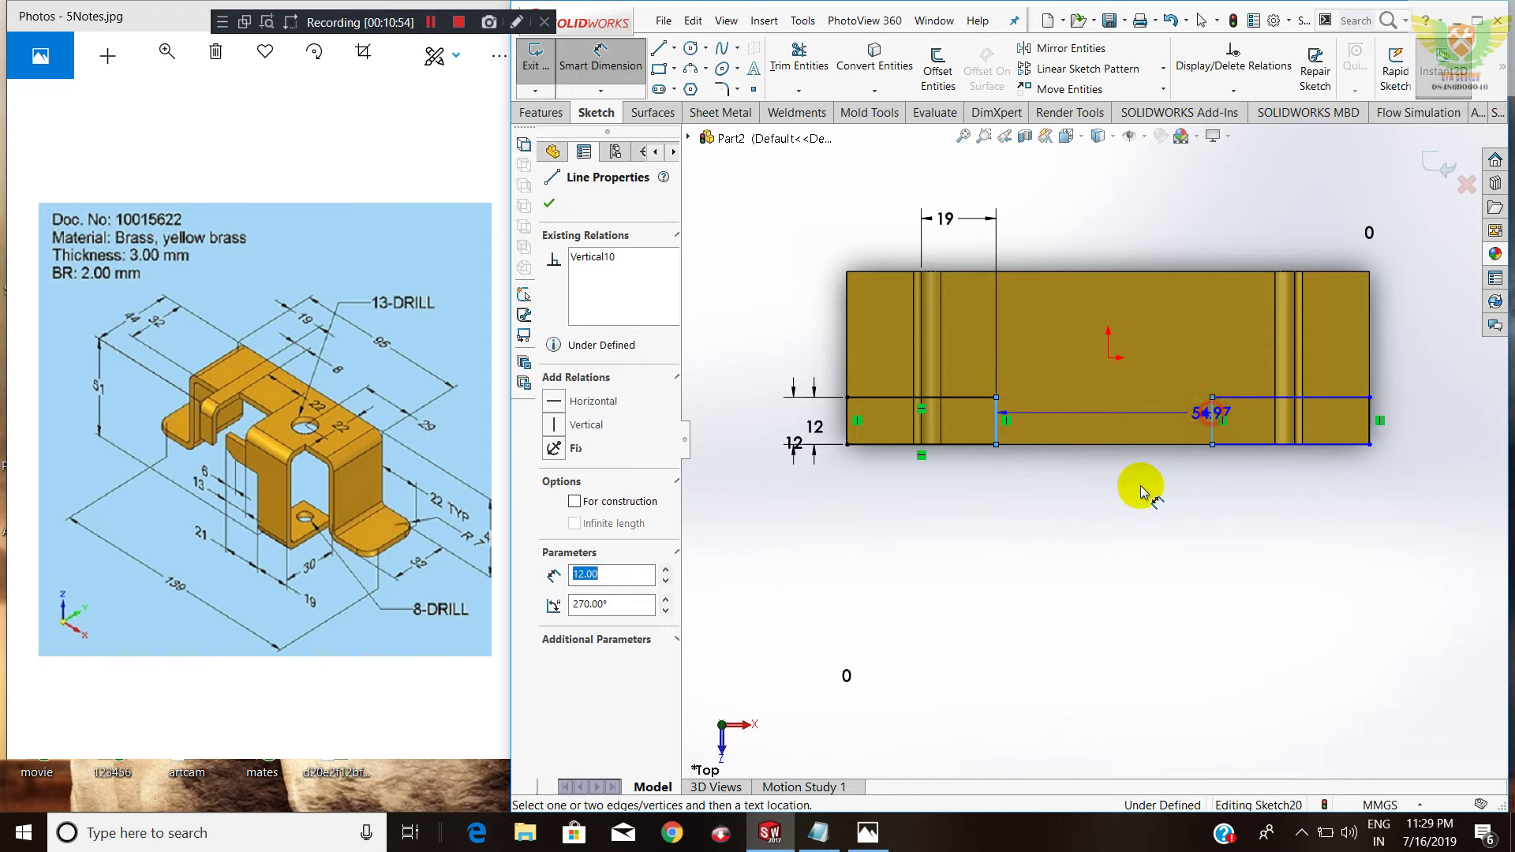
click(1124, 492)
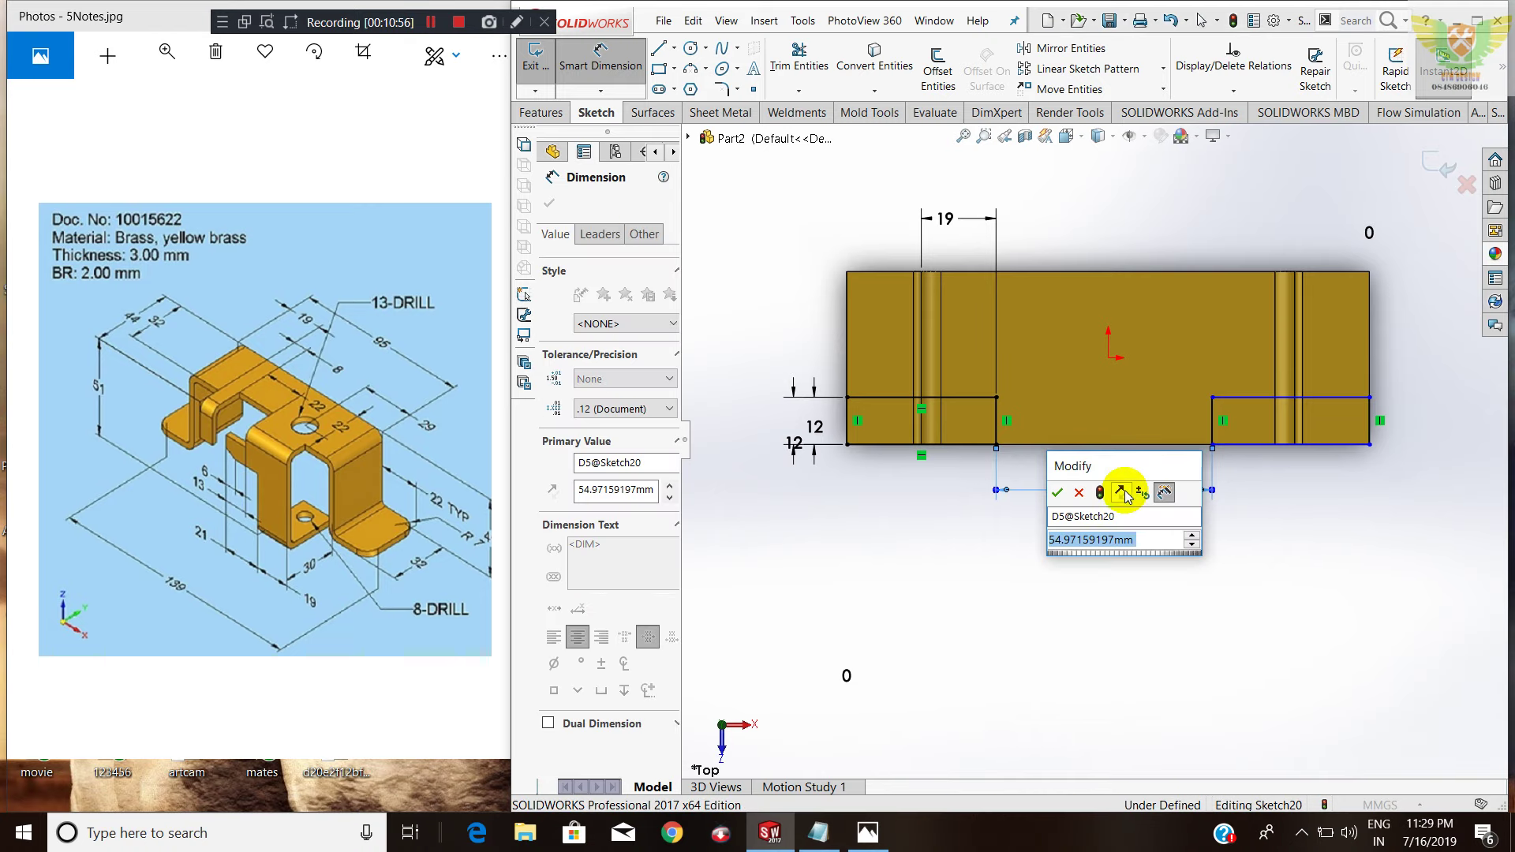
text(22+)
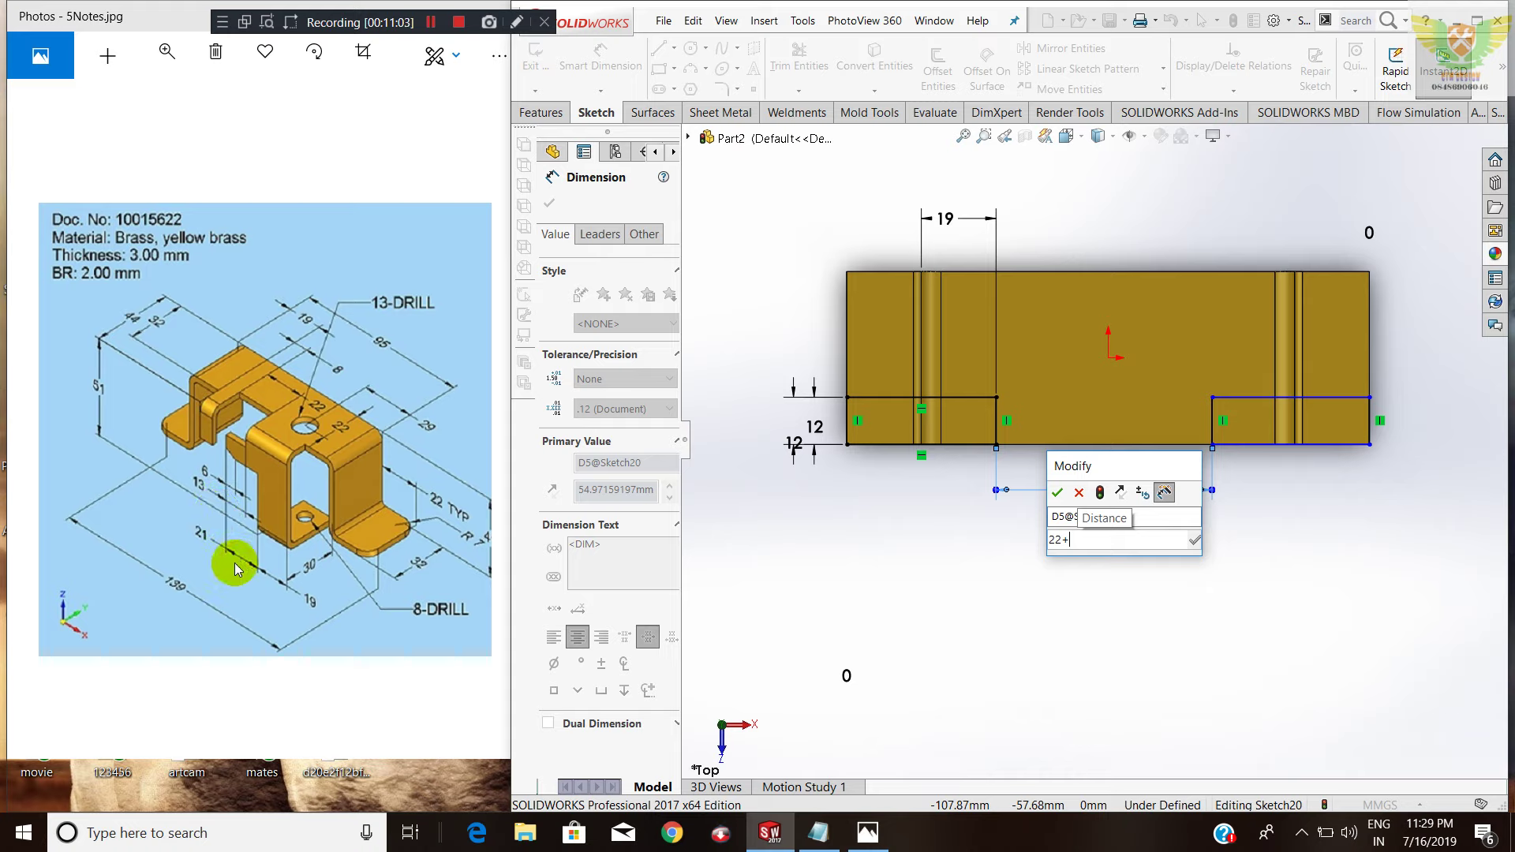
text(21+19)
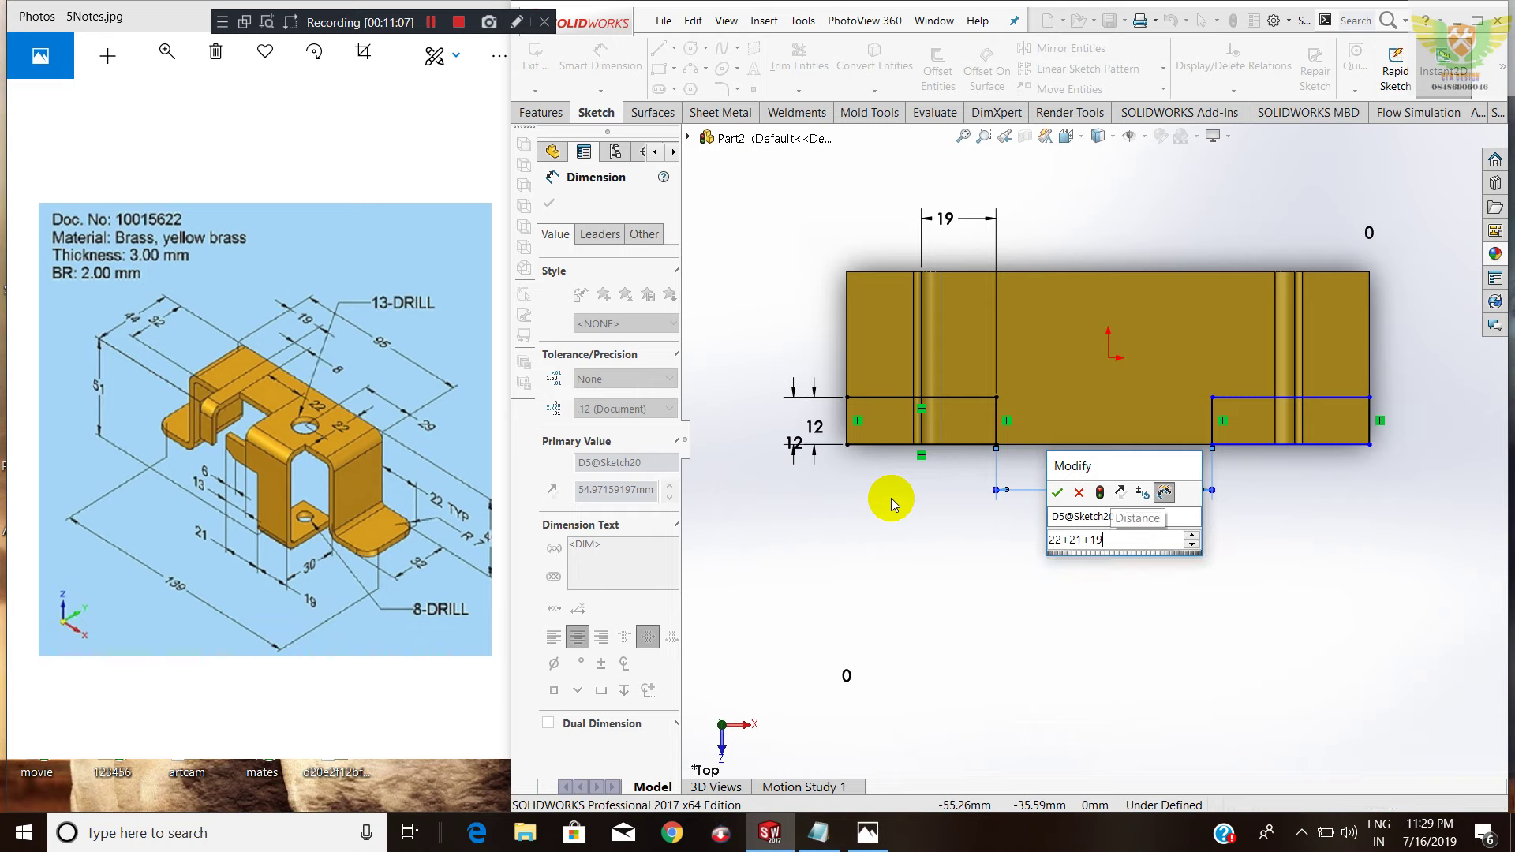
key(Escape)
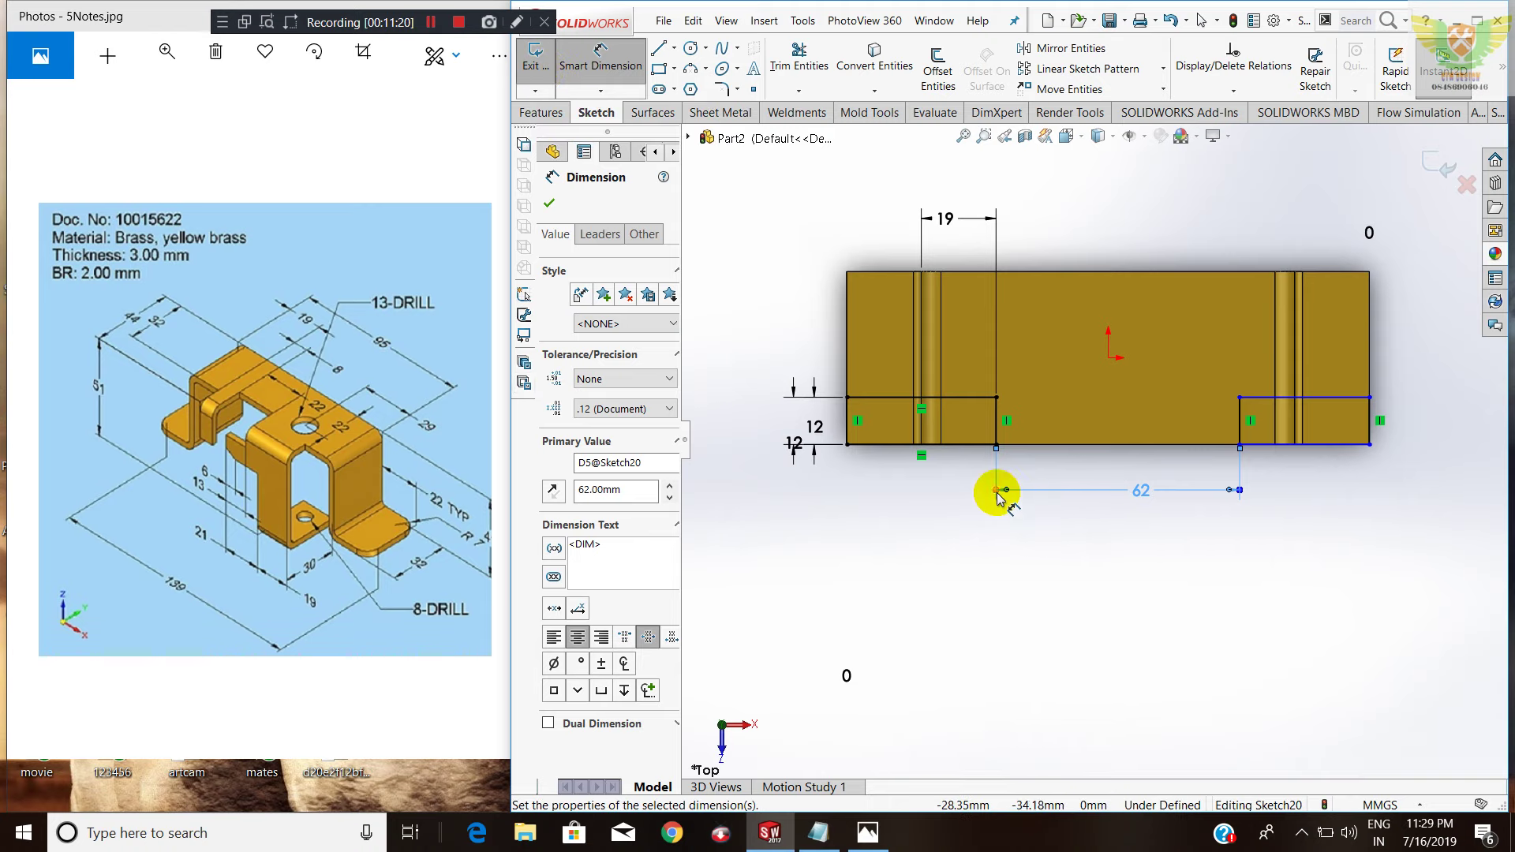
click(533, 52)
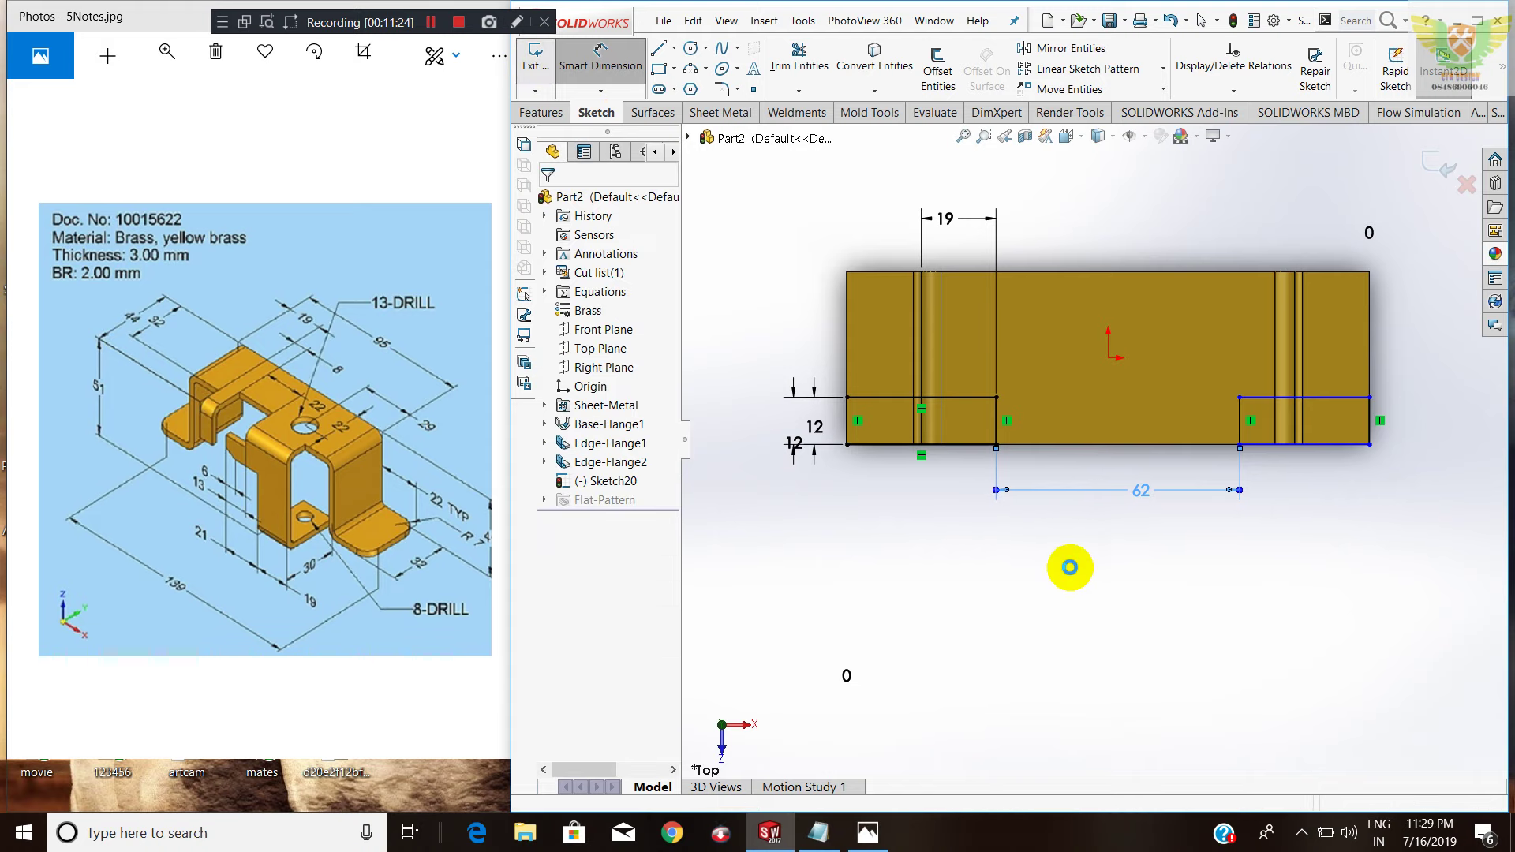
Extrude-cut the two sketched rectangles about 80 mm through the bracket, notching both bent walls.
middle_drag(1069, 566, 1064, 465)
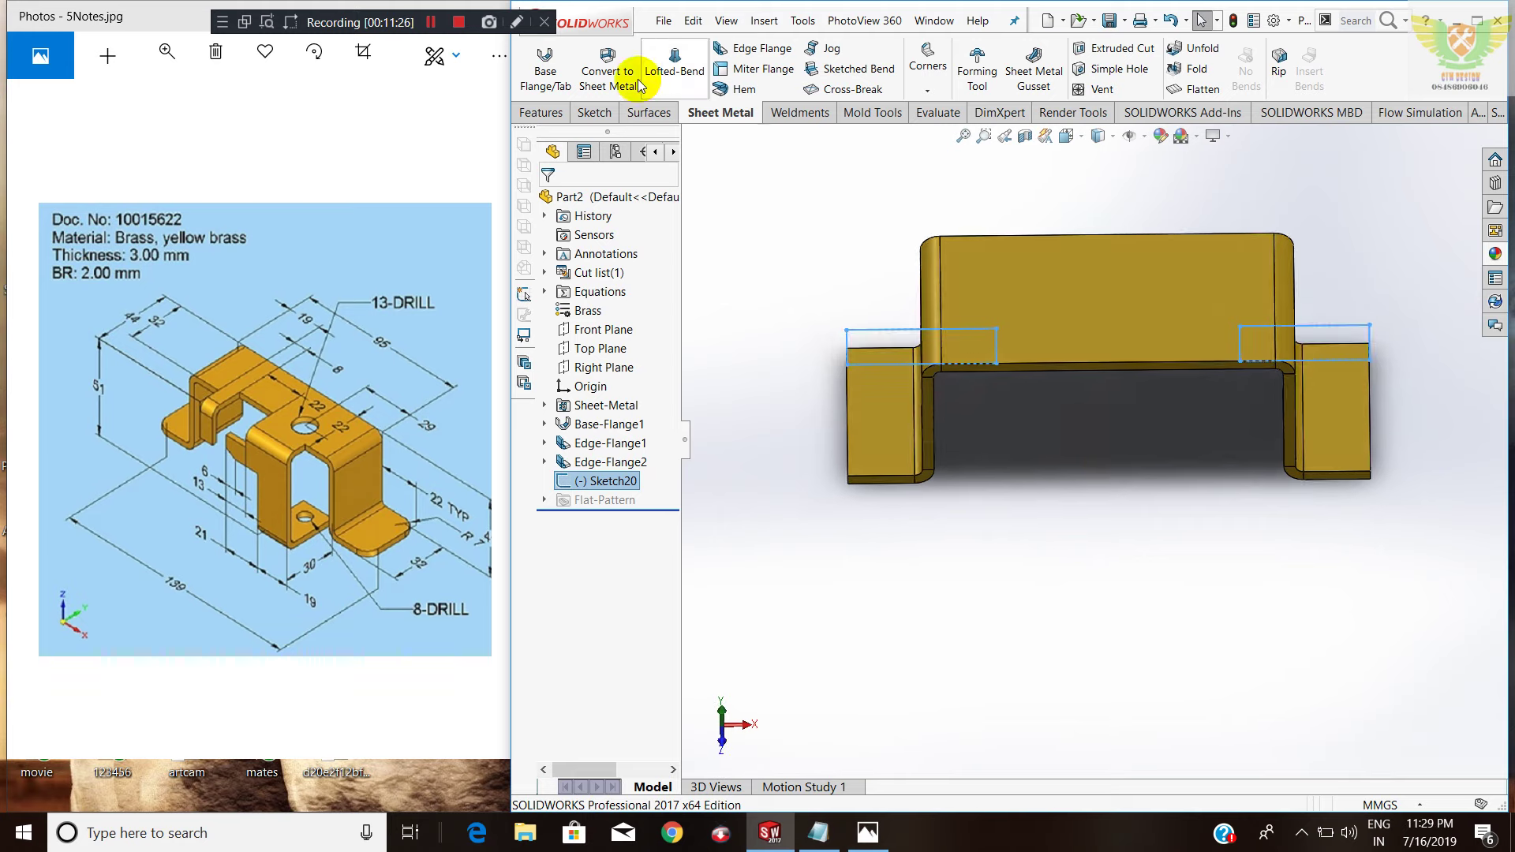
click(1120, 47)
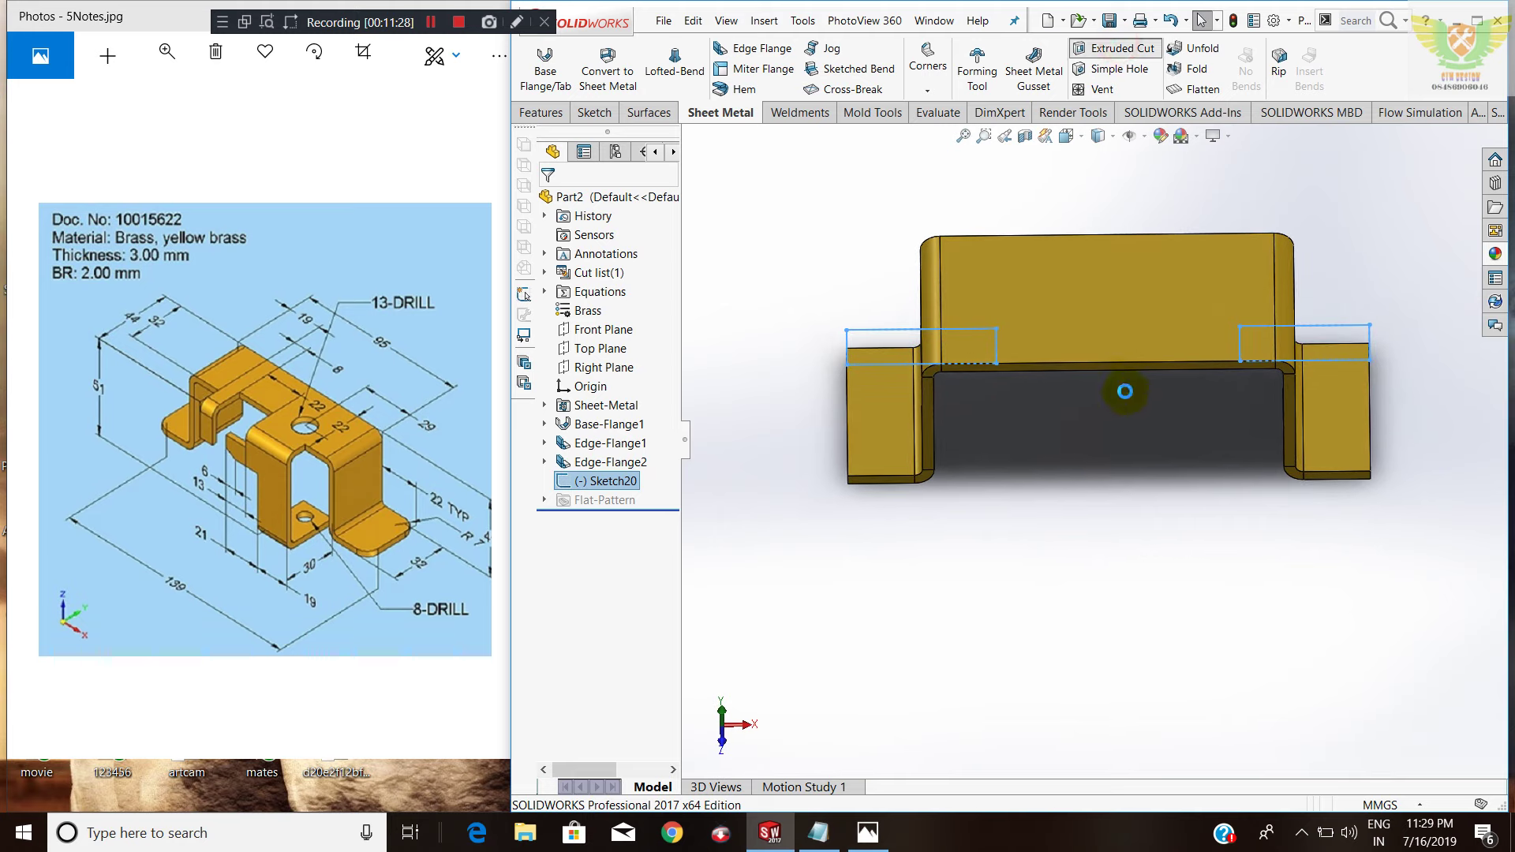
drag(1108, 383, 1109, 566)
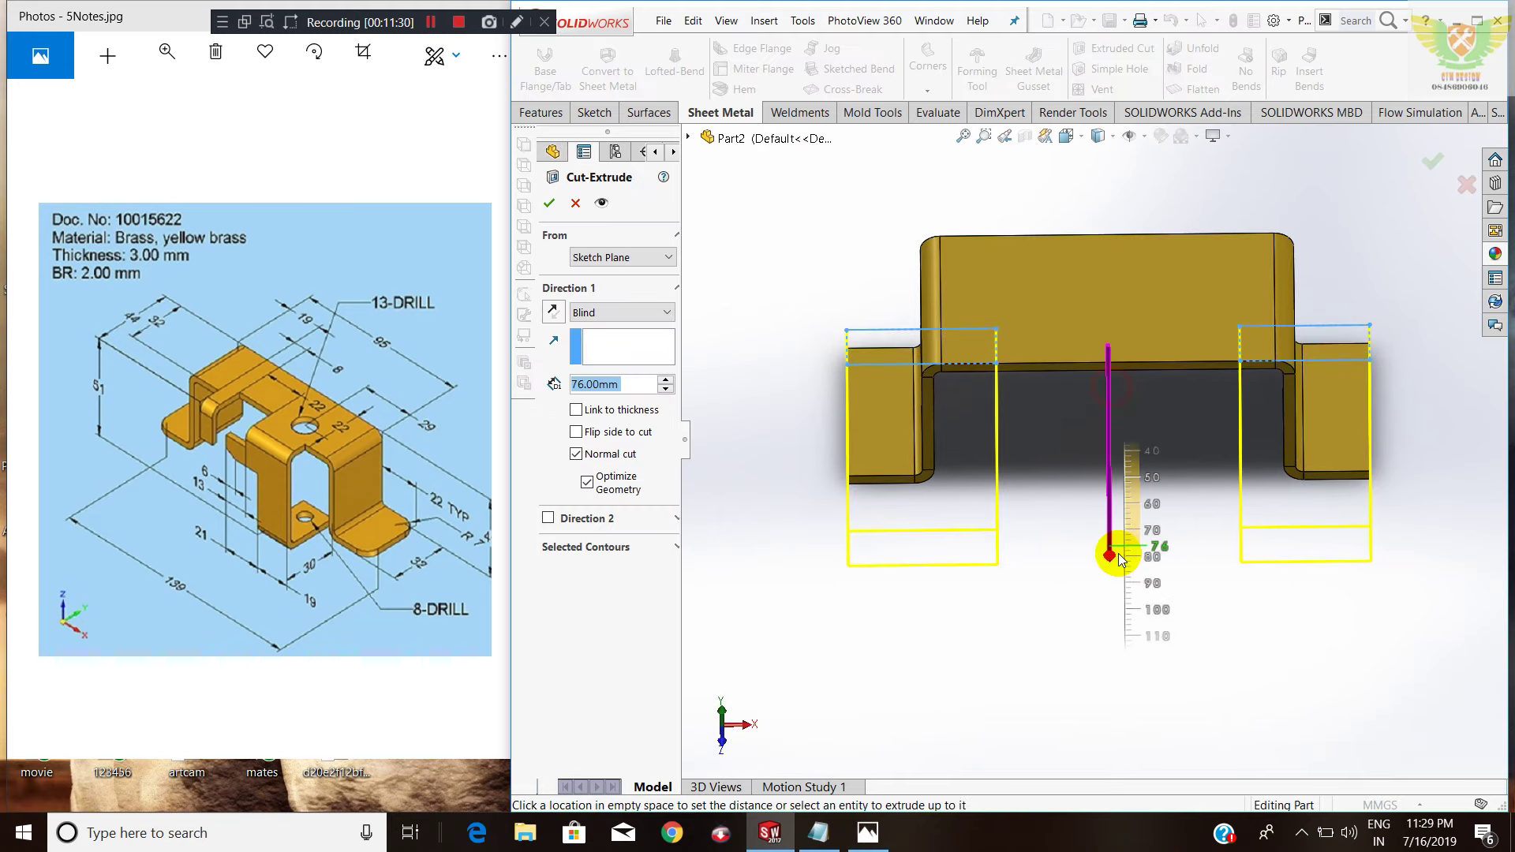
click(549, 203)
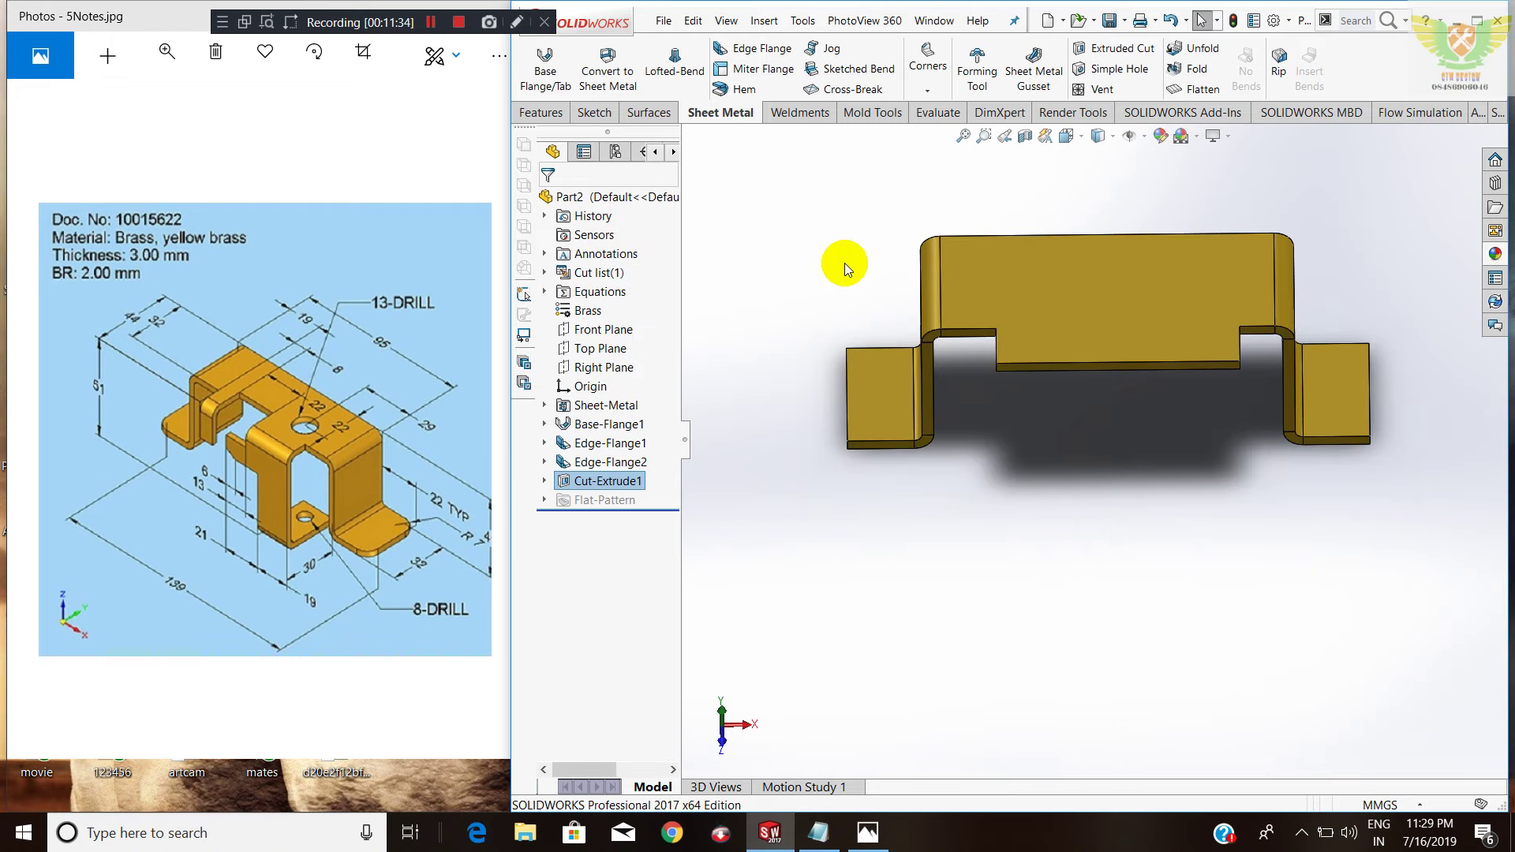
mouse_move(980, 351)
middle_down()
mouse_move(918, 350)
mouse_move(935, 358)
middle_up()
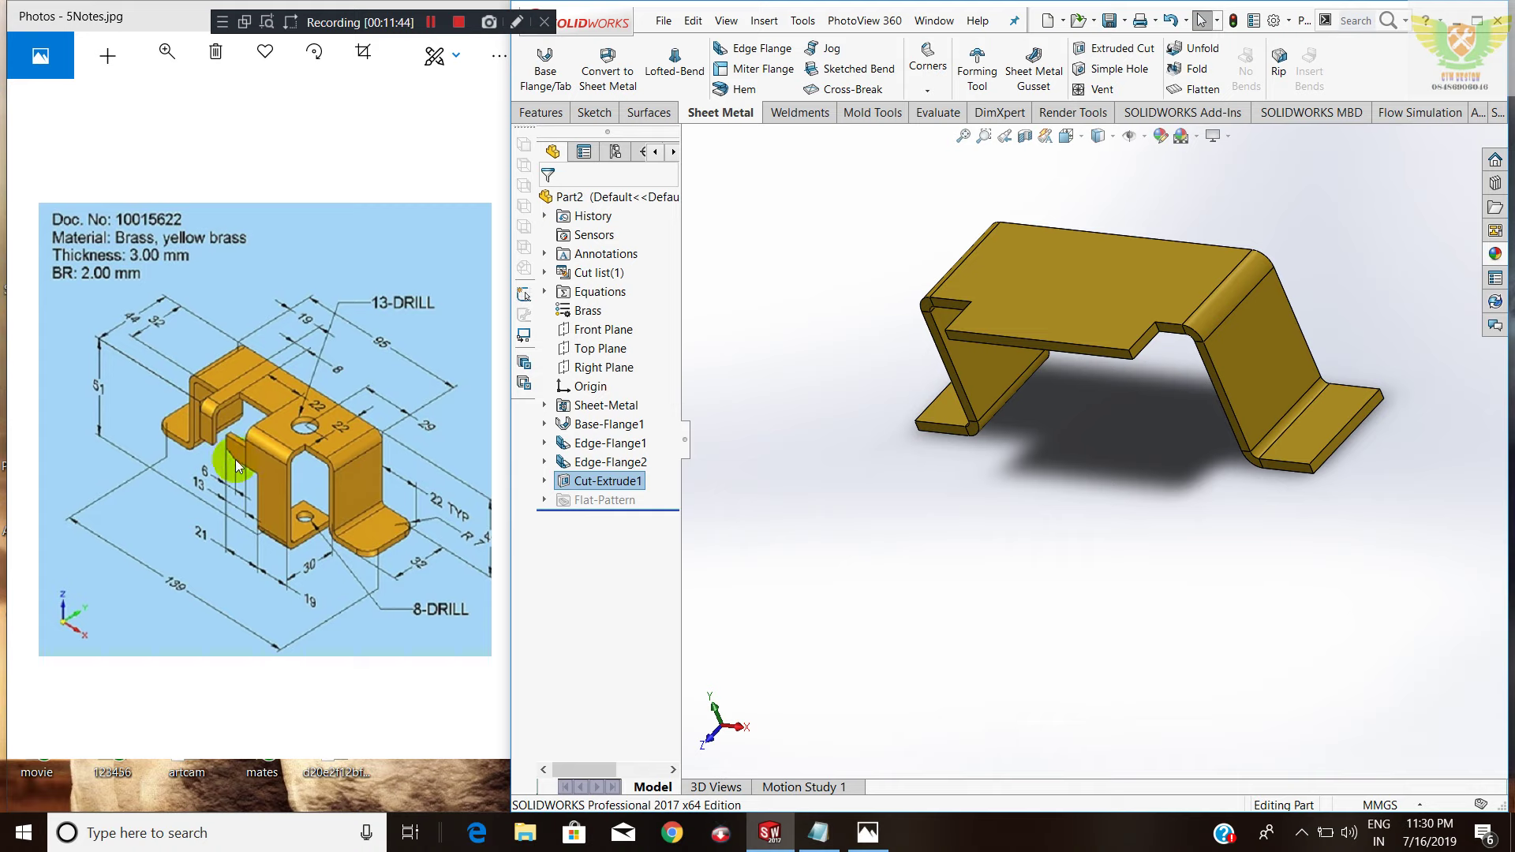
Add a downward 51 mm edge flange on the notched front edge with a 2 mm bend radius.
click(764, 48)
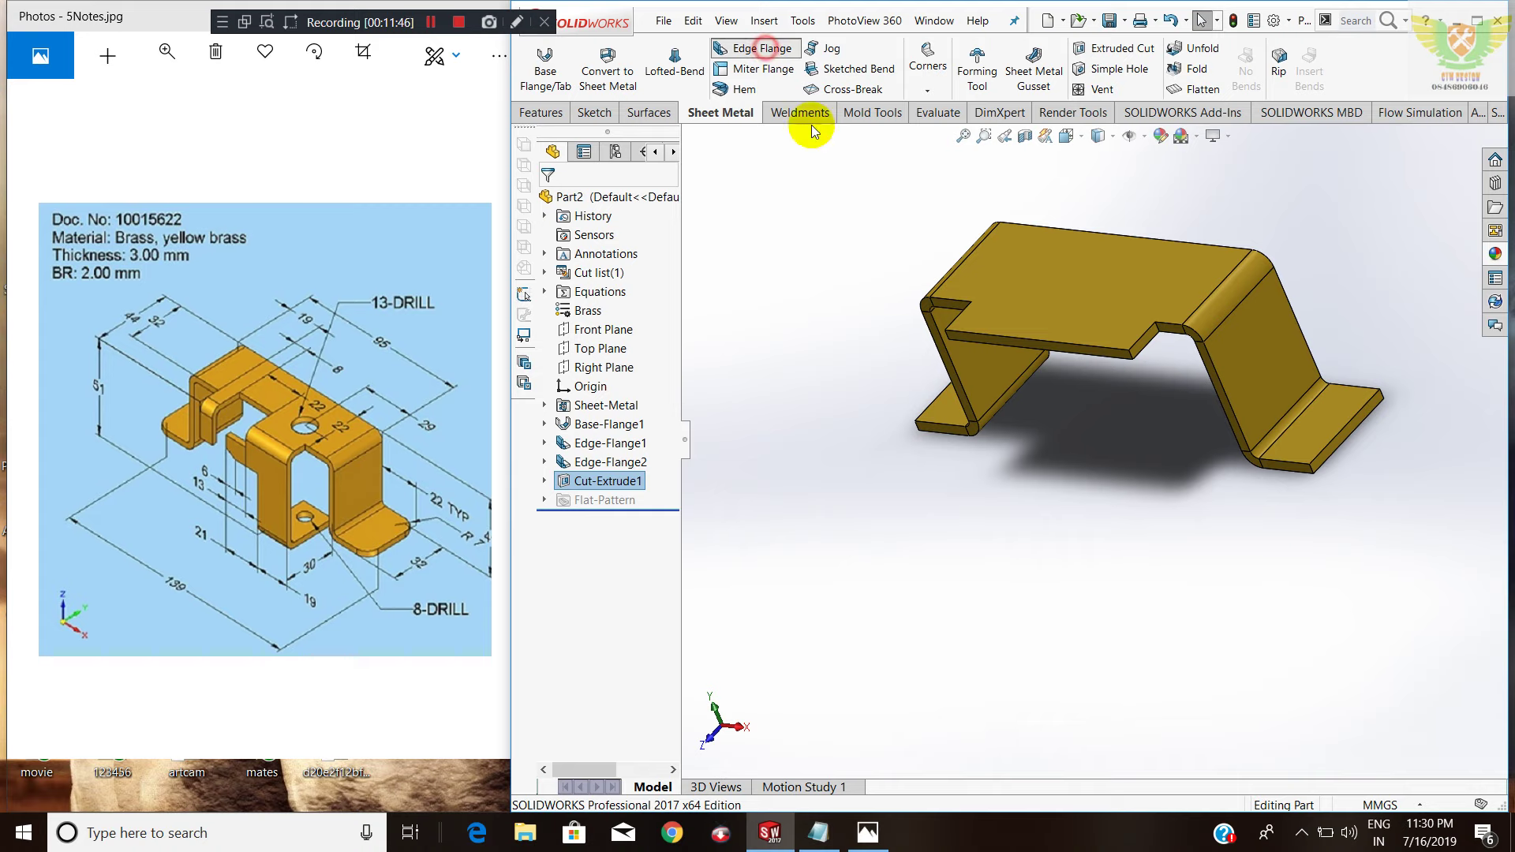
click(1086, 344)
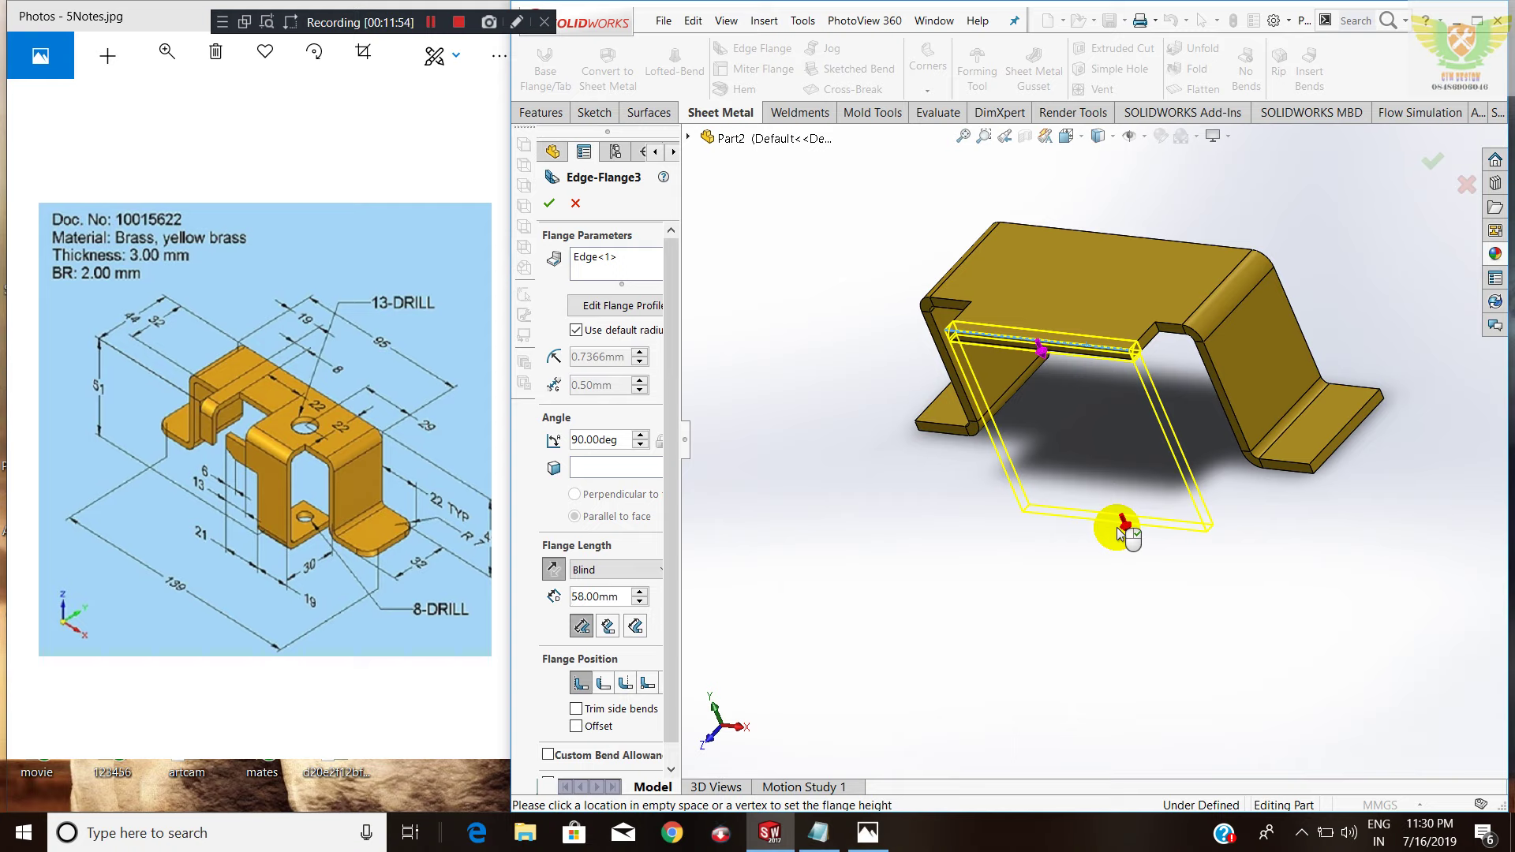
click(608, 598)
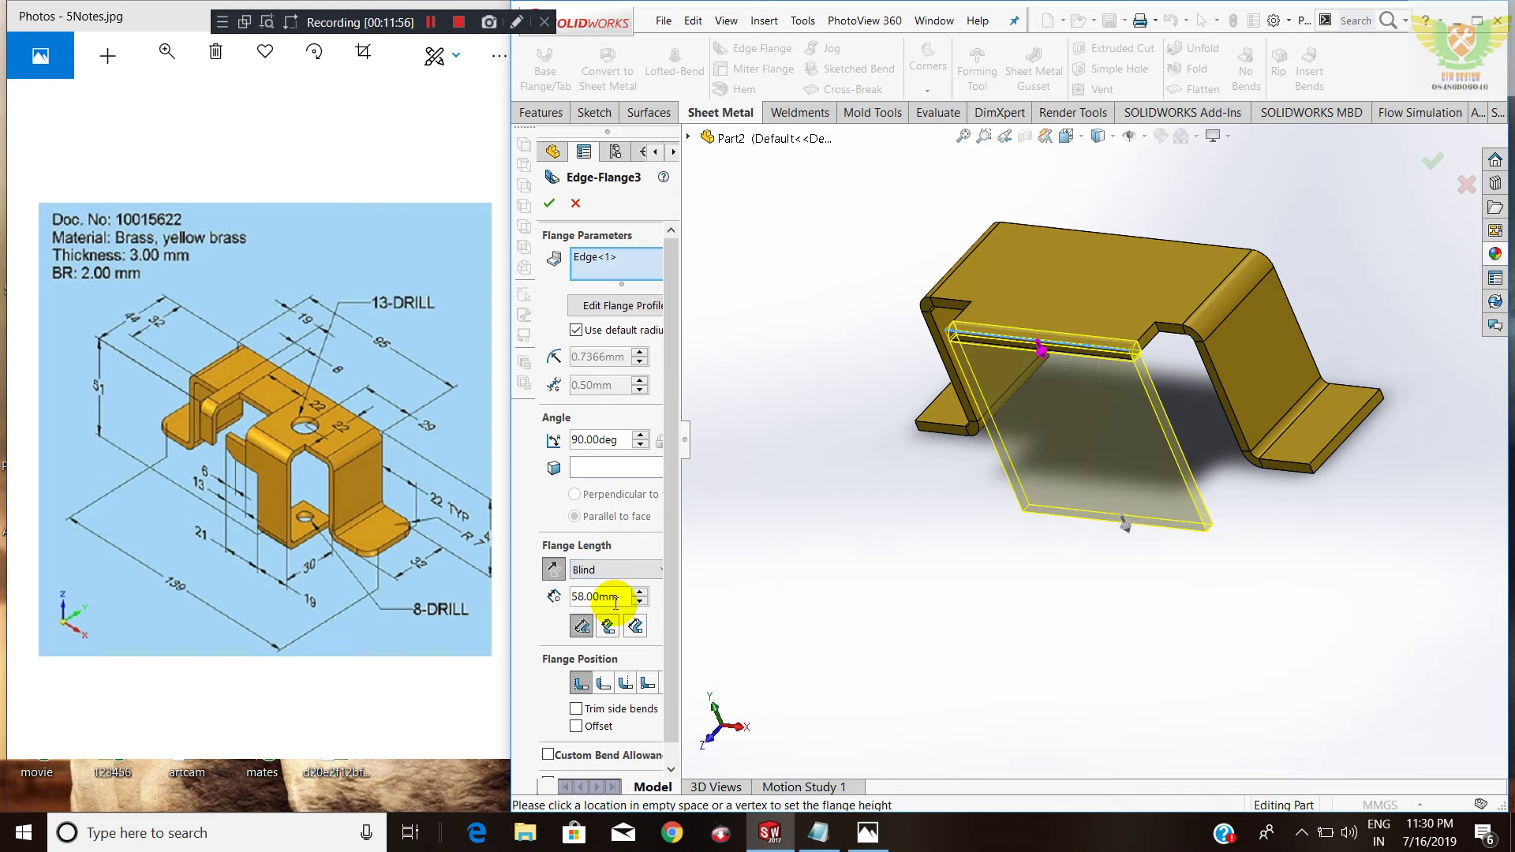
drag(617, 597, 562, 600)
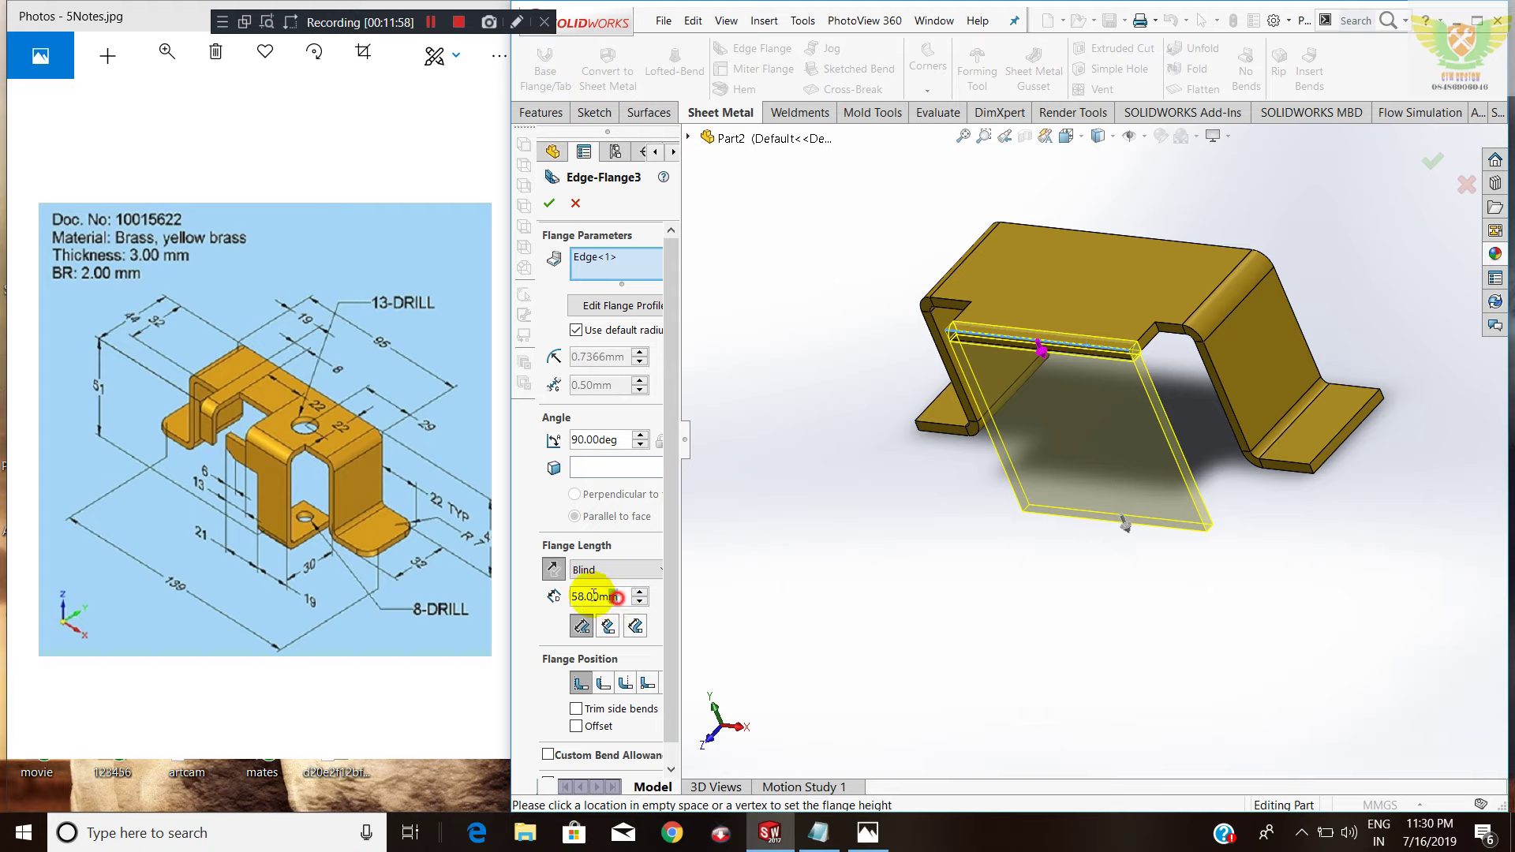
text(51)
key(Return)
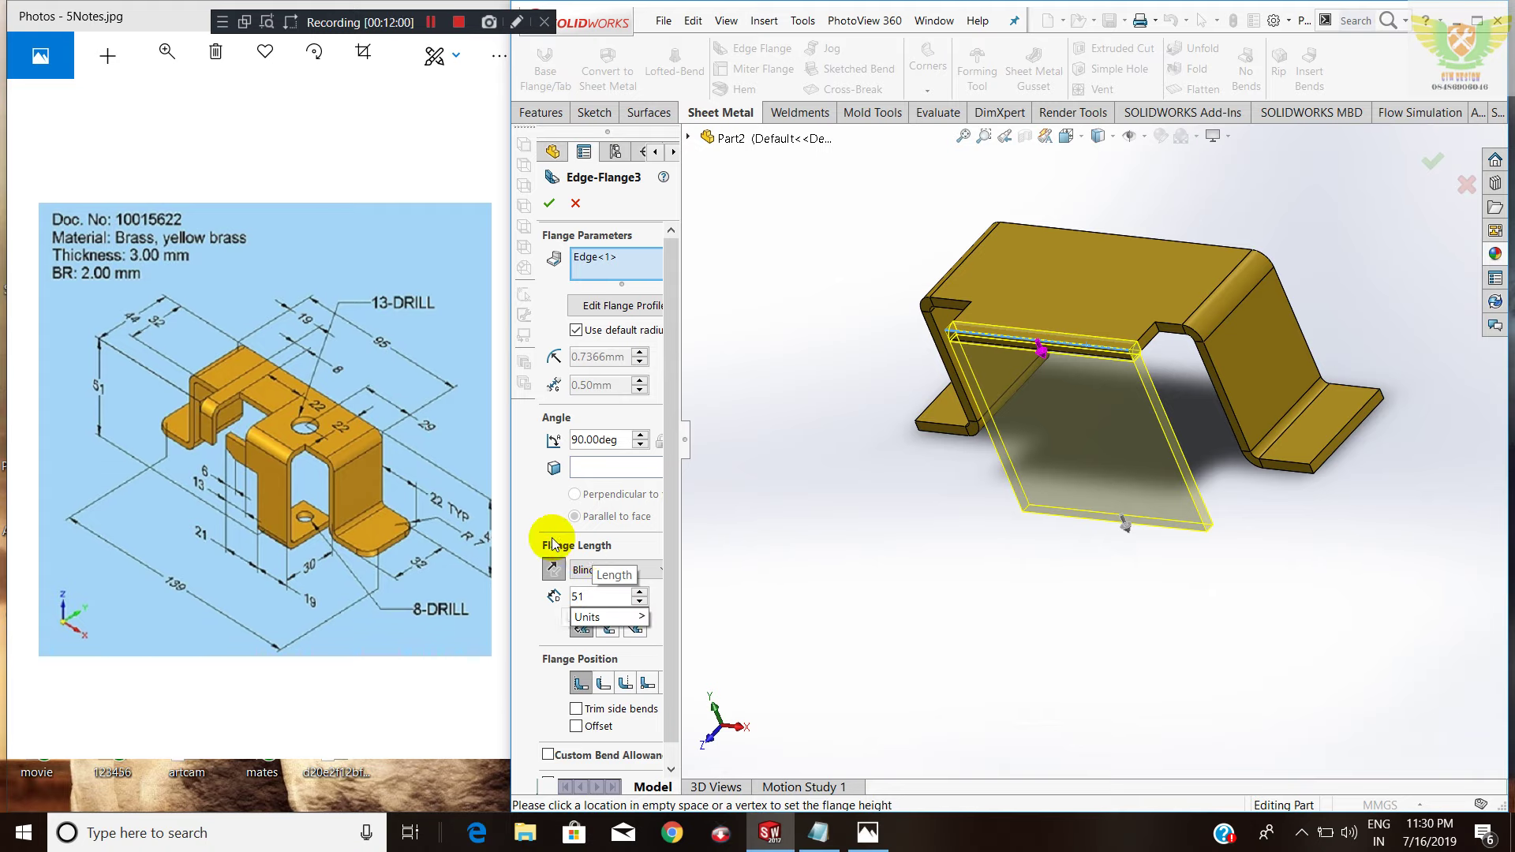
click(576, 330)
drag(623, 359, 573, 361)
text(2)
key(Return)
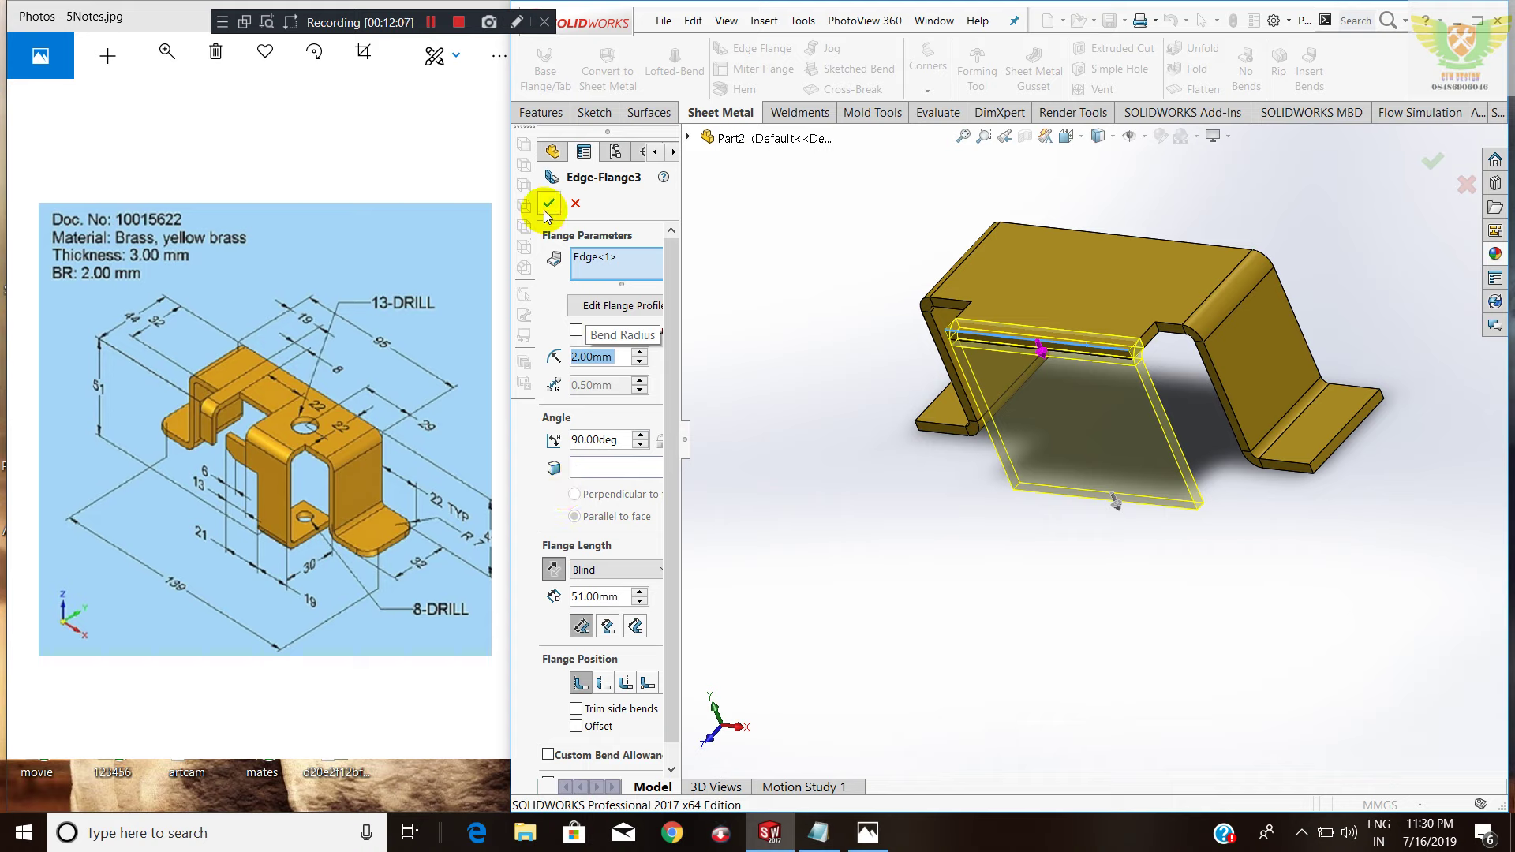
click(969, 551)
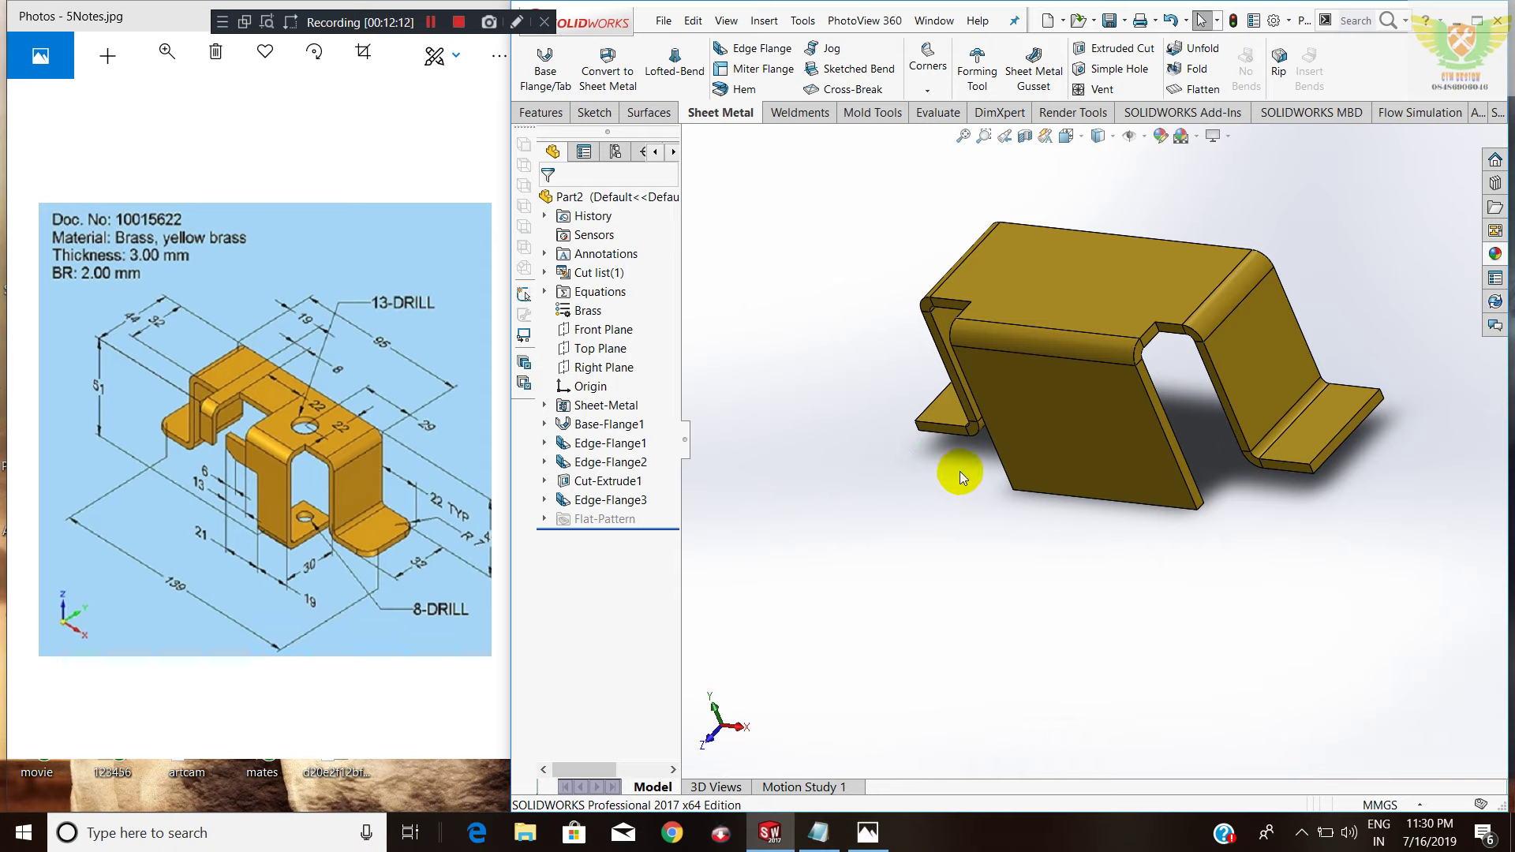
middle_drag(960, 477, 909, 426)
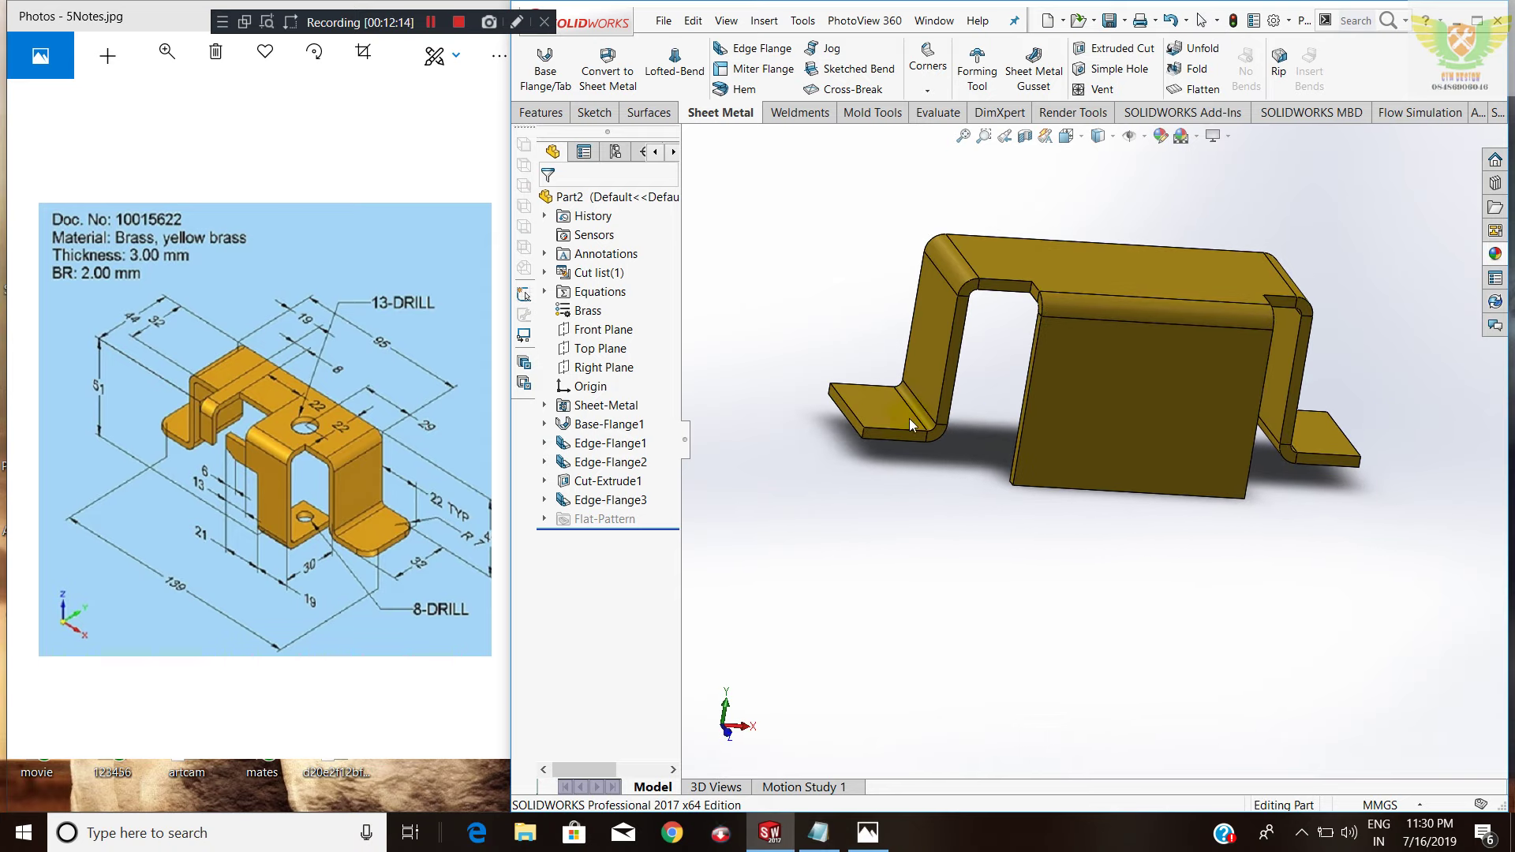
Round the four flange corner edges with a 7 mm fillet Break Corner.
click(927, 71)
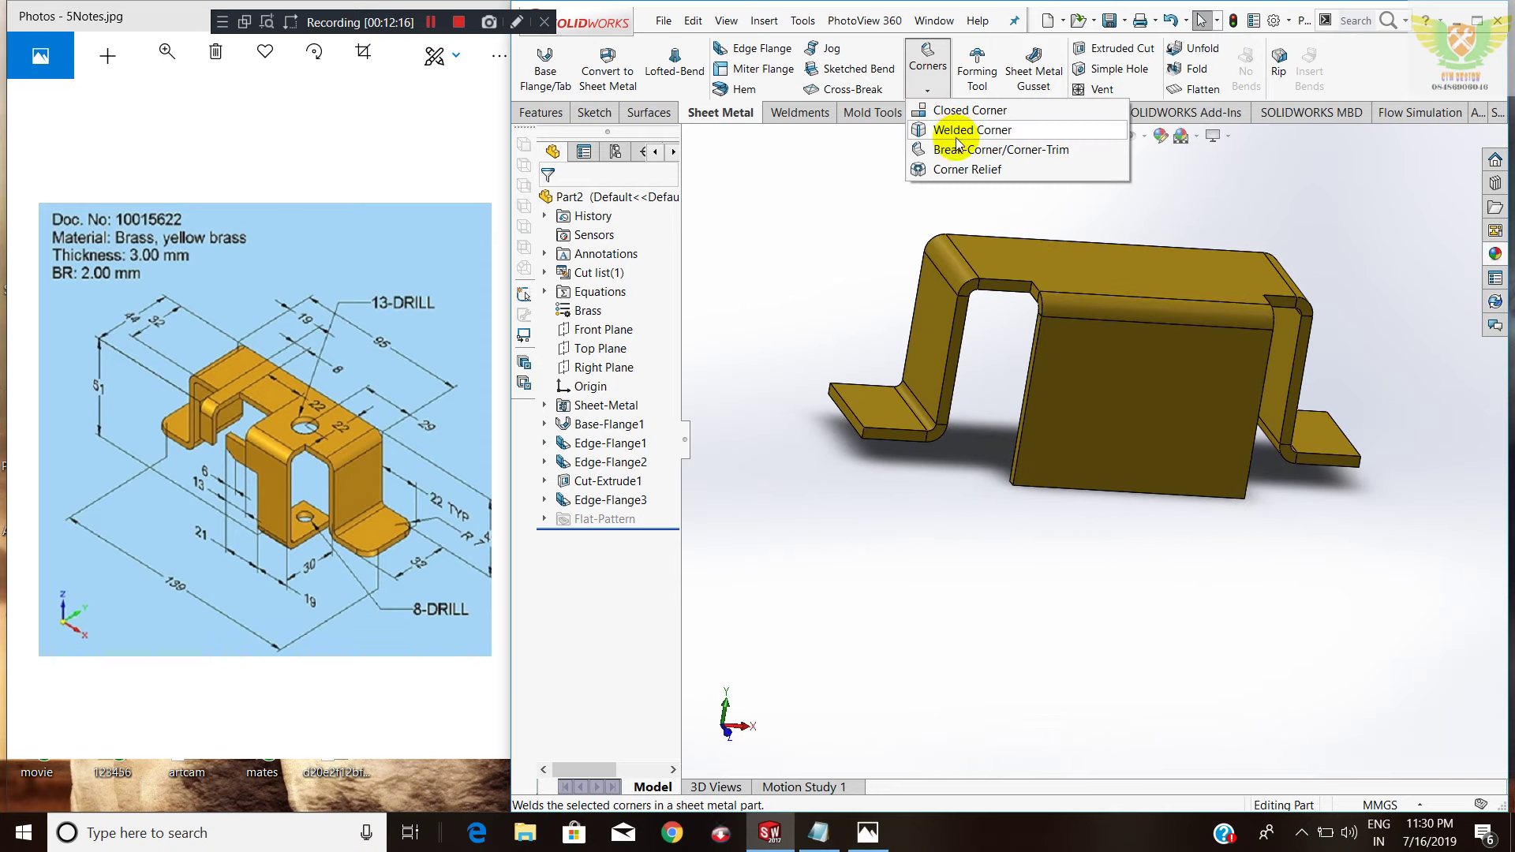
click(958, 149)
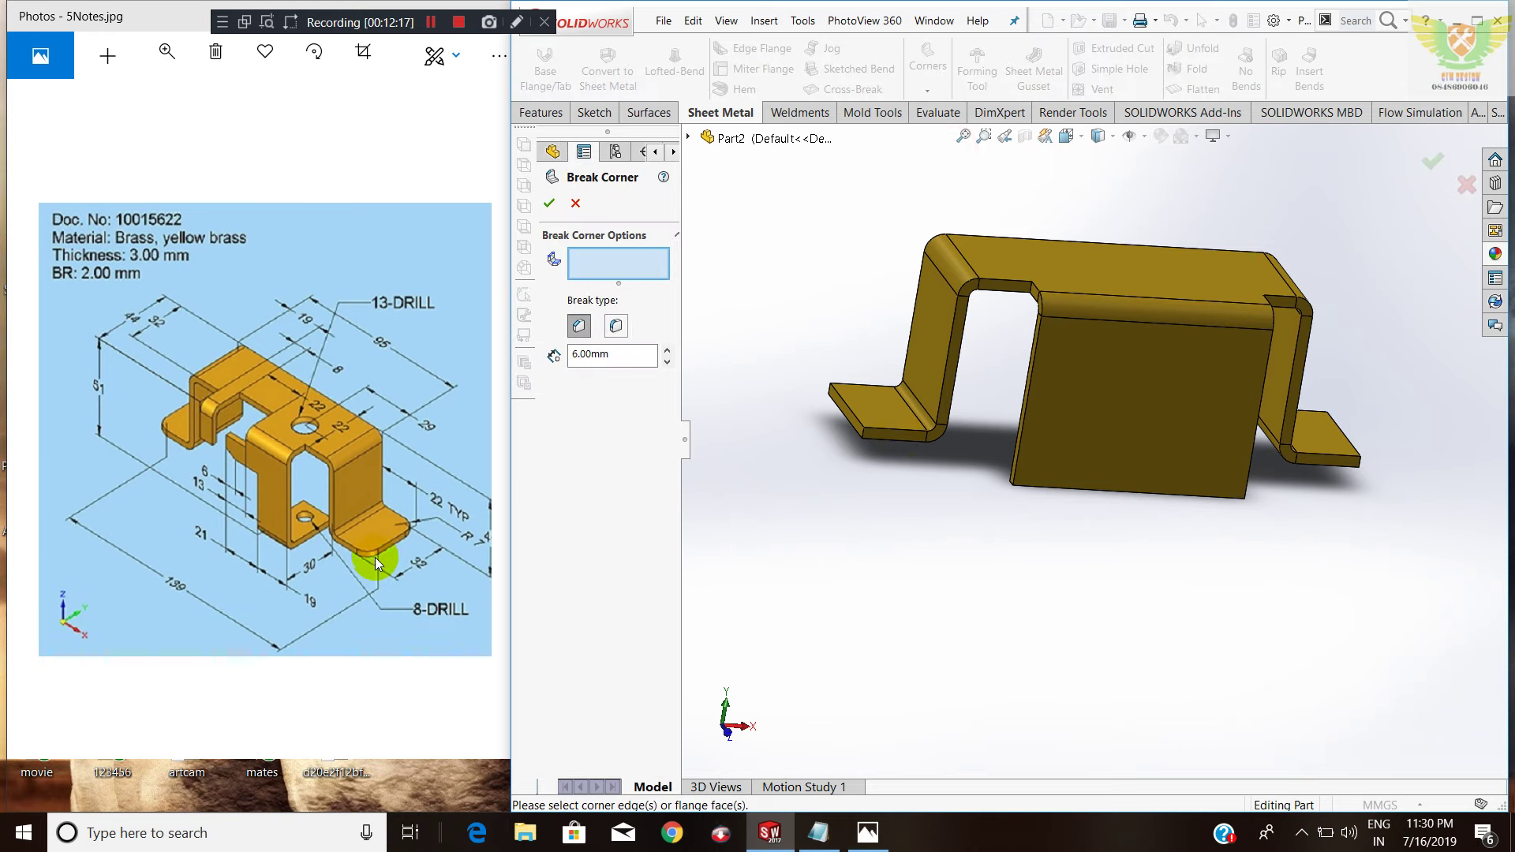
mouse_move(479, 557)
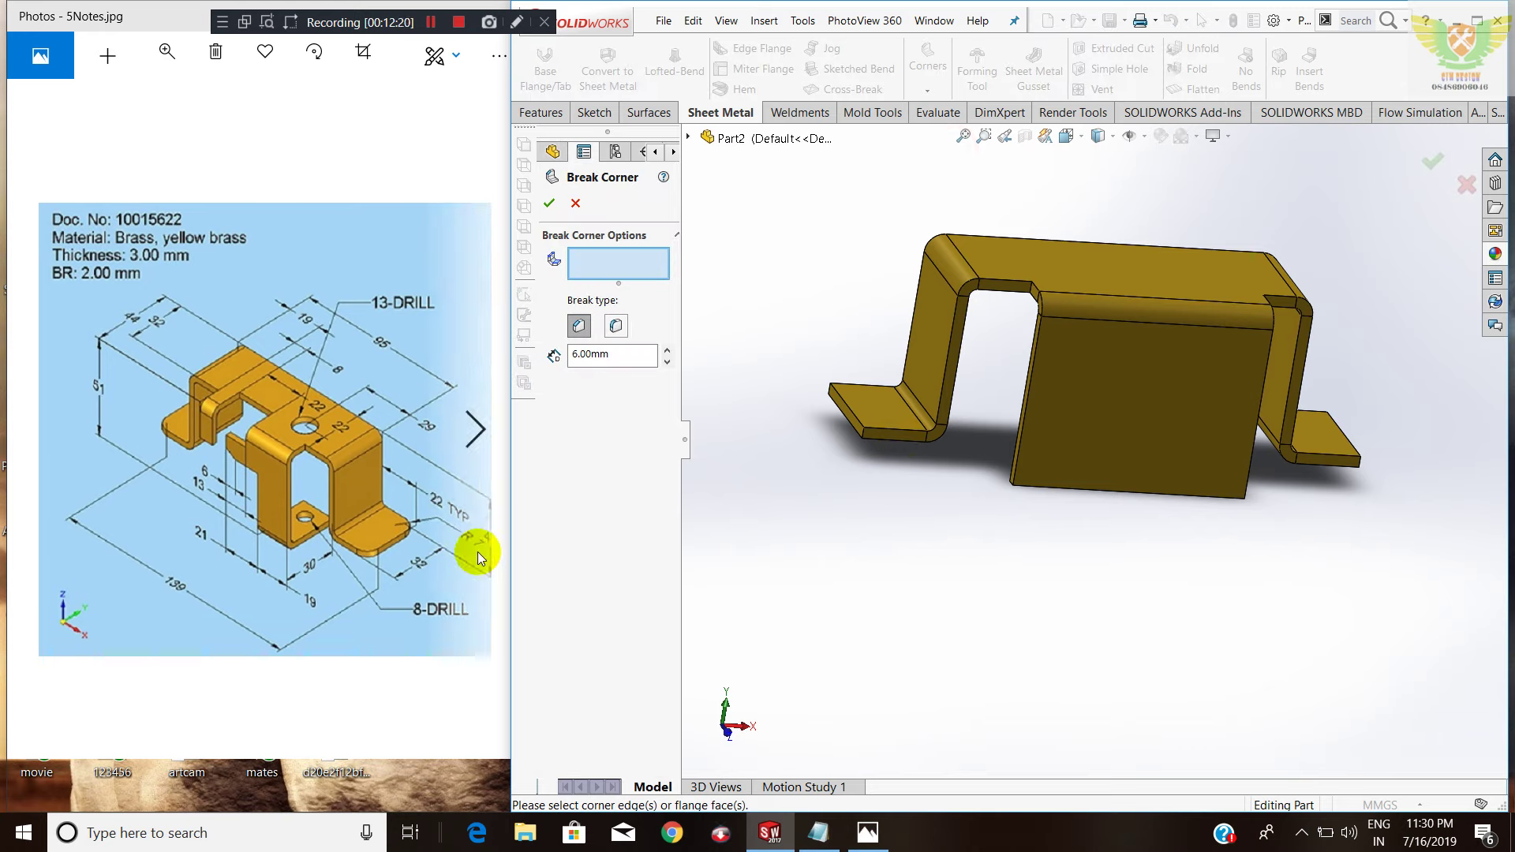
click(864, 441)
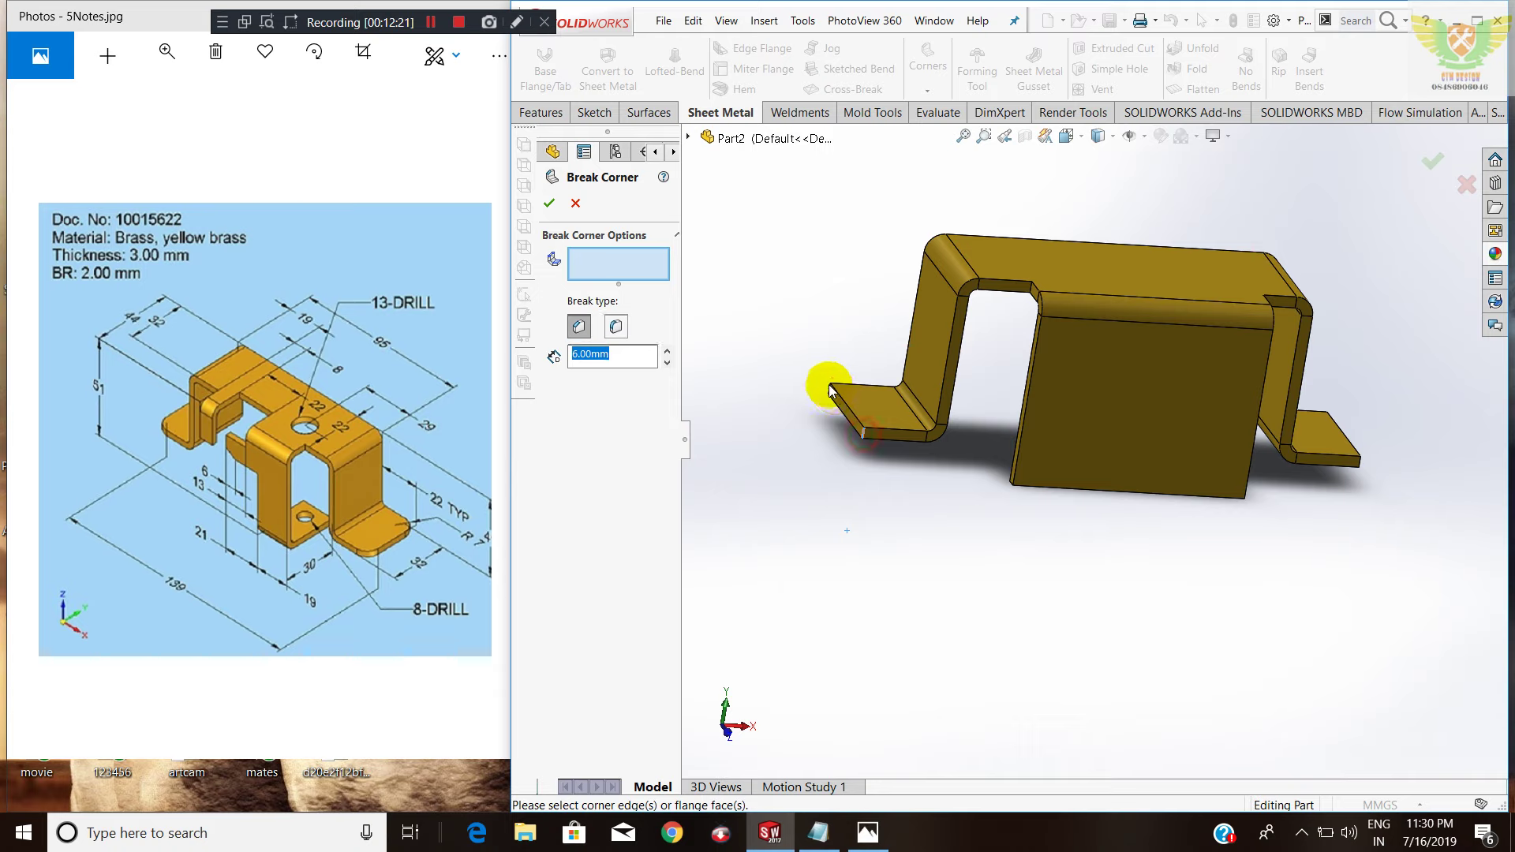
click(826, 389)
click(614, 340)
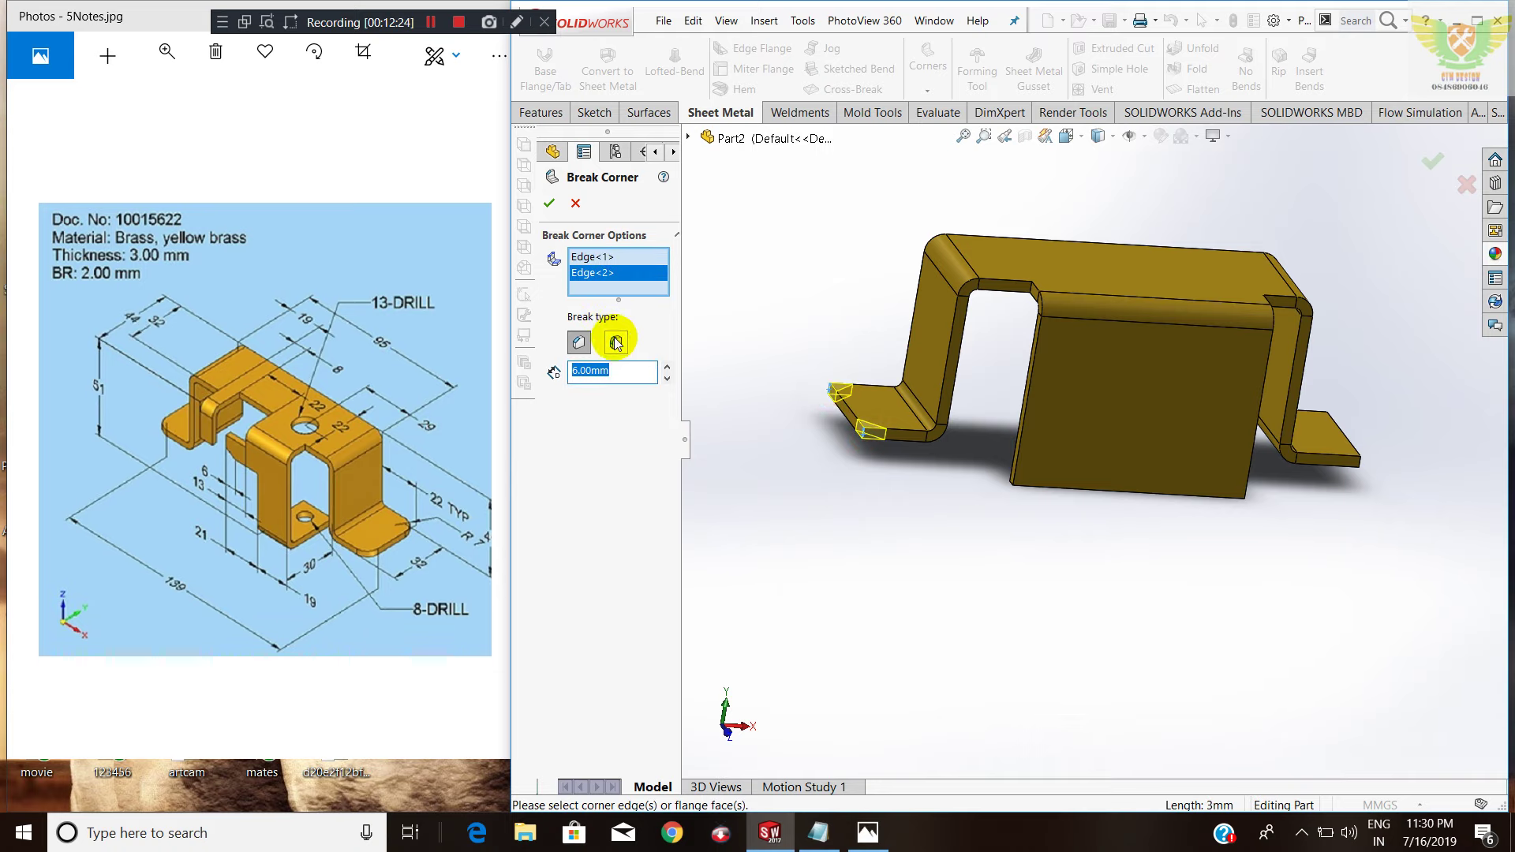
mouse_move(1163, 547)
middle_down()
mouse_move(1113, 527)
mouse_move(1264, 523)
middle_up()
click(1235, 482)
click(1335, 439)
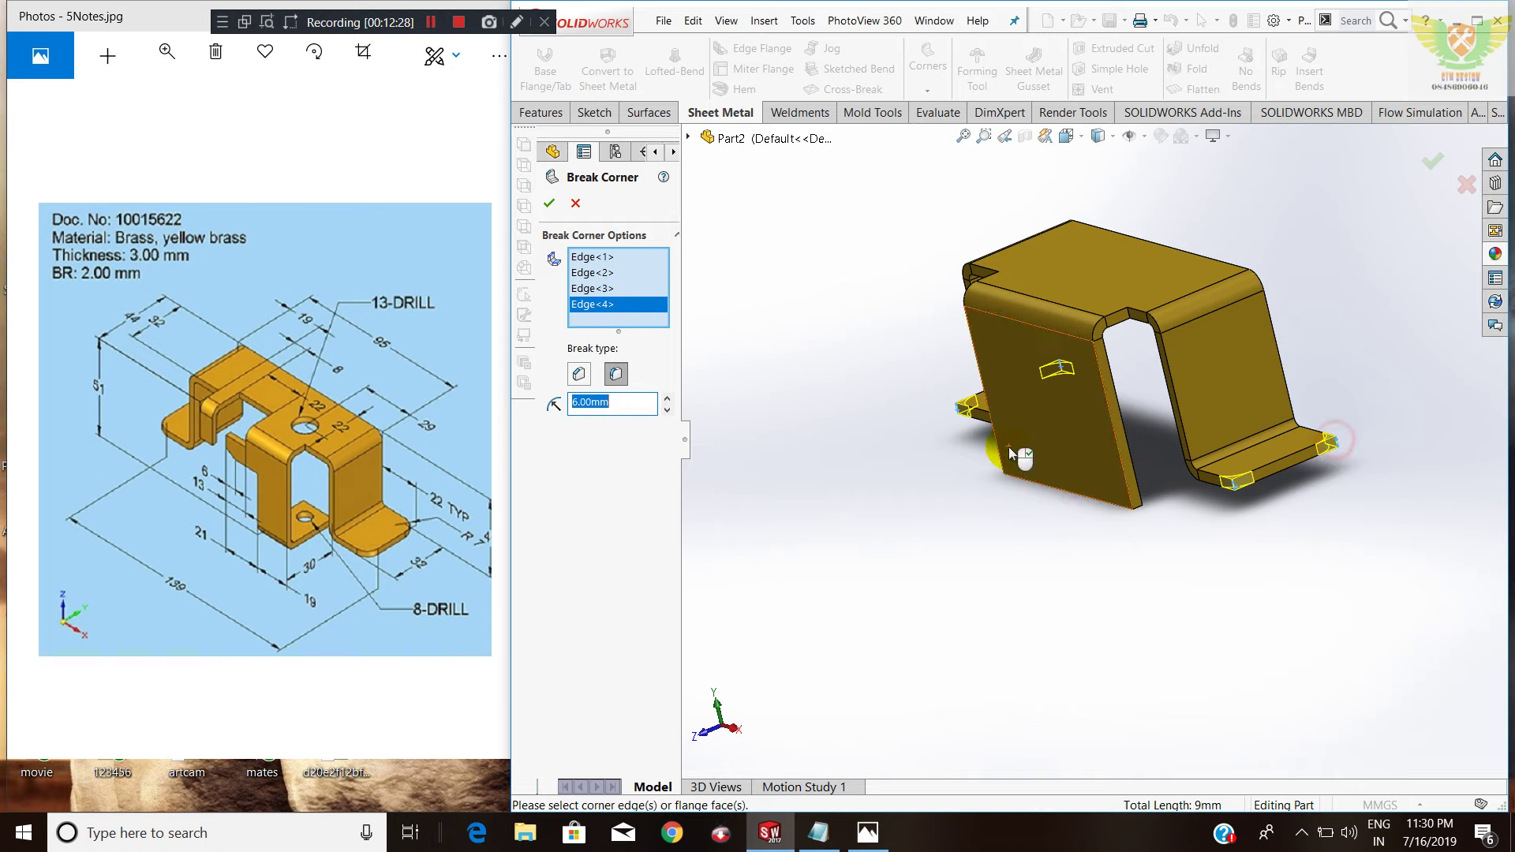
text(7)
key(Return)
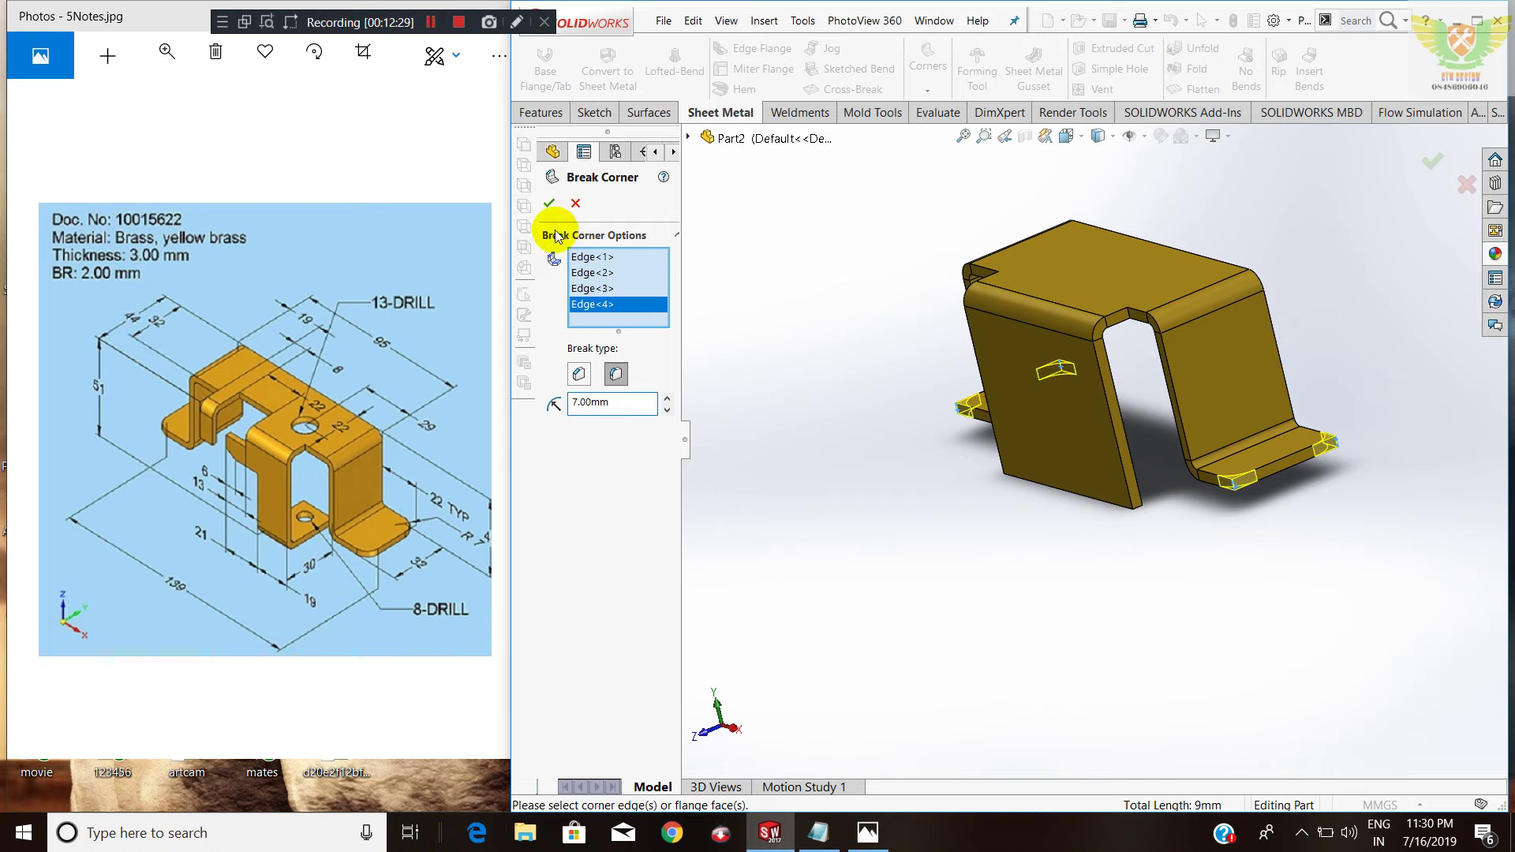
click(549, 202)
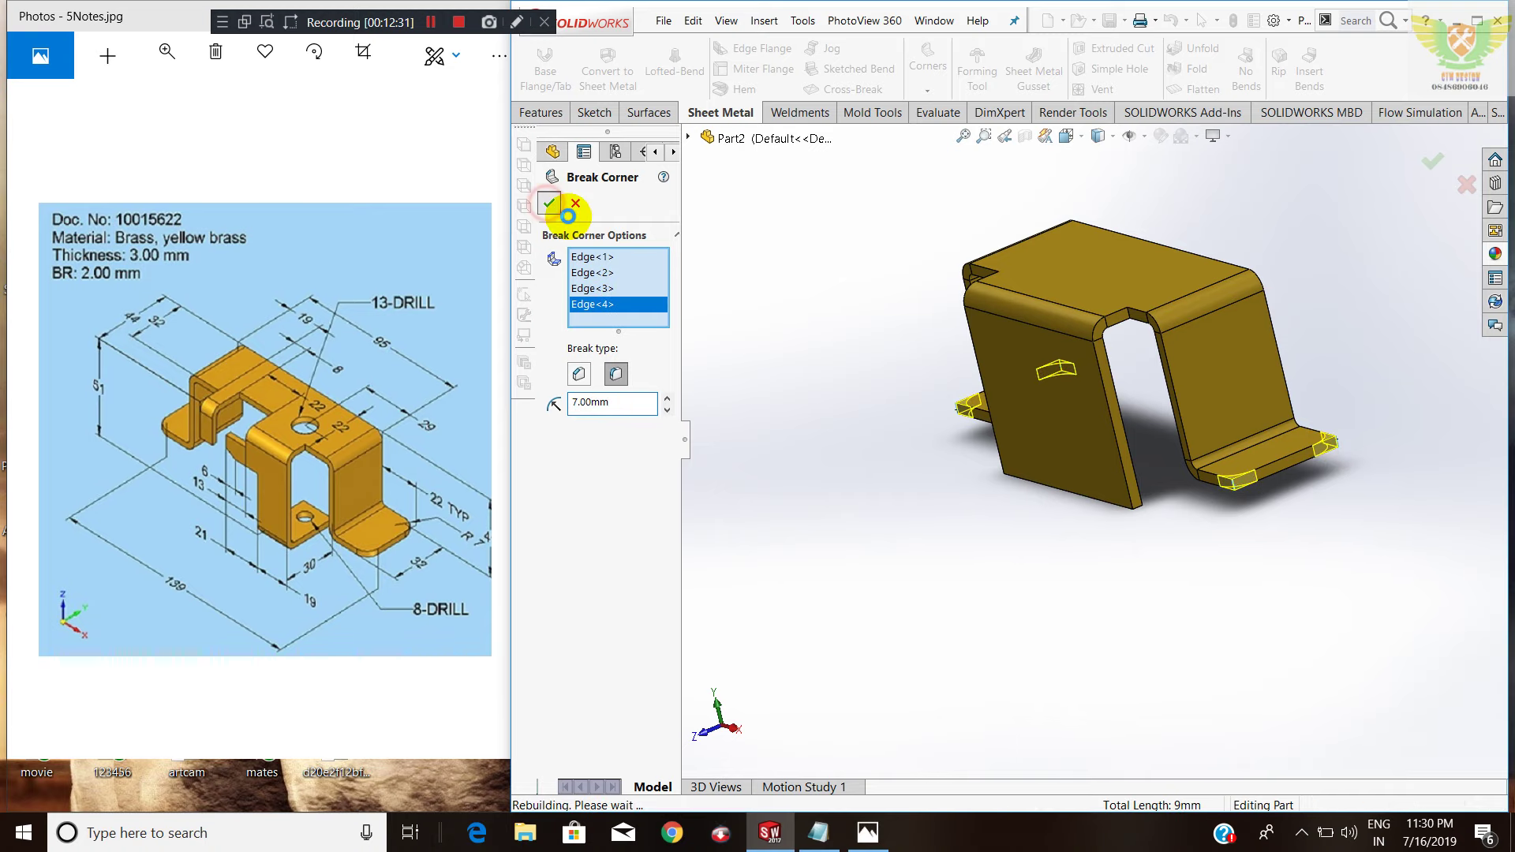
click(879, 358)
Start a sketch on the bracket's top face, view it Normal To, and draw a rectangle.
mouse_move(888, 382)
middle_down()
mouse_move(981, 355)
mouse_move(974, 338)
mouse_move(1048, 347)
mouse_move(1055, 383)
middle_up()
click(1096, 308)
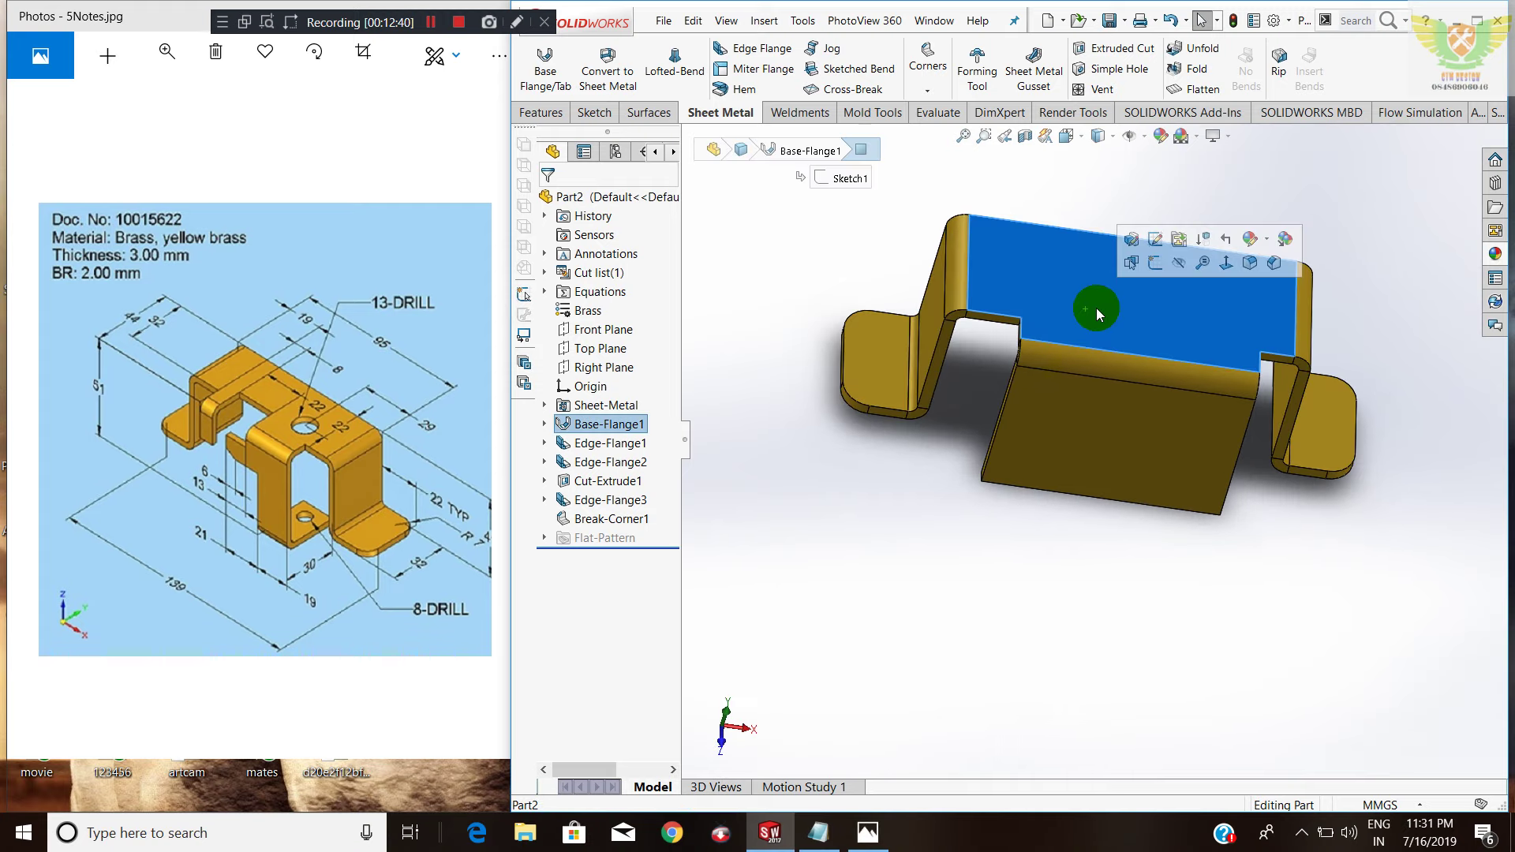
click(1151, 264)
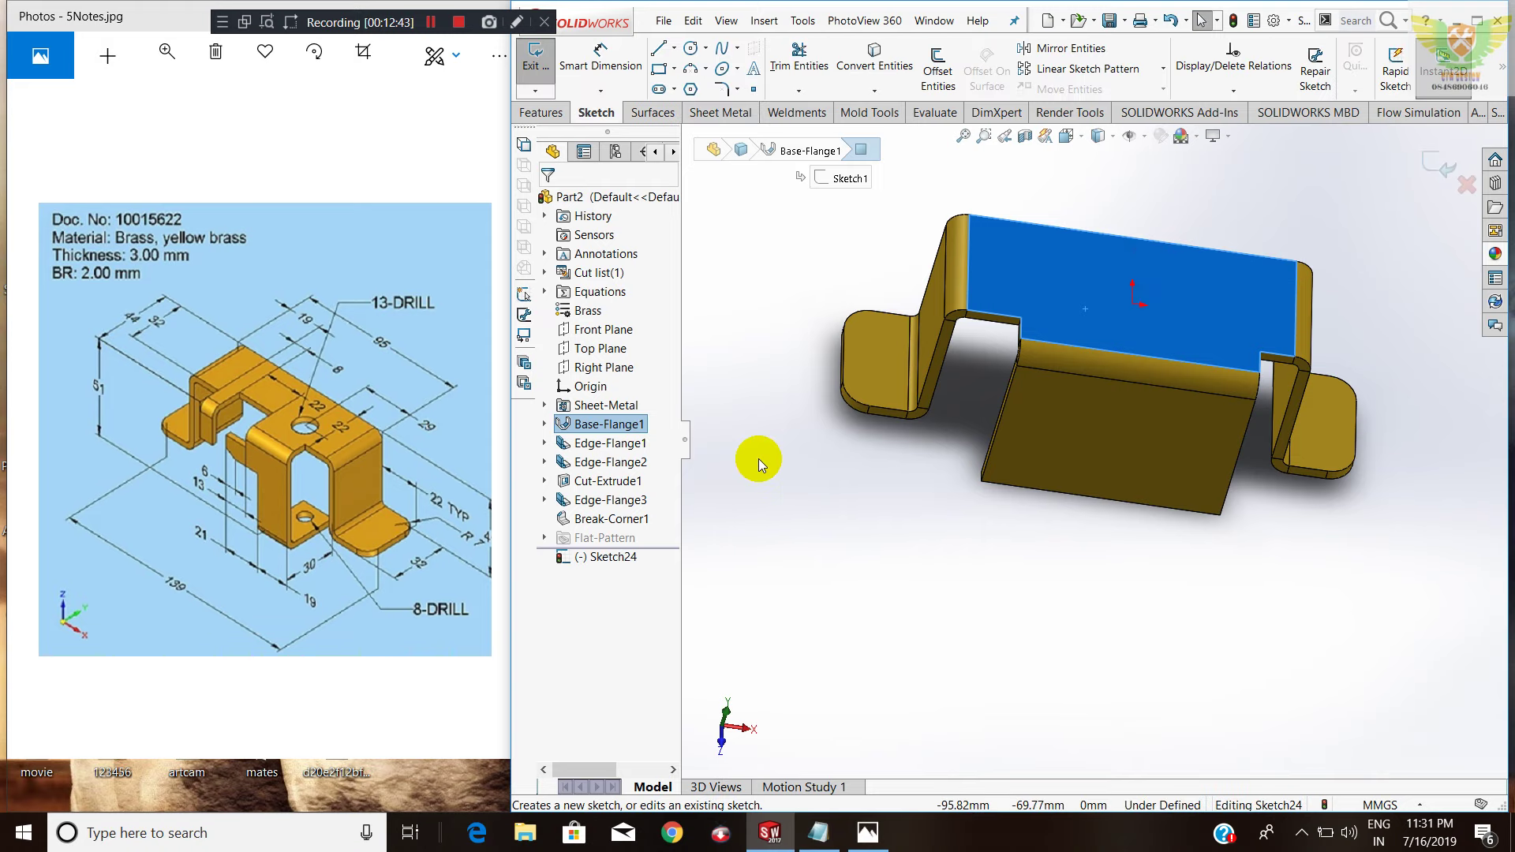
key(ctrl+8)
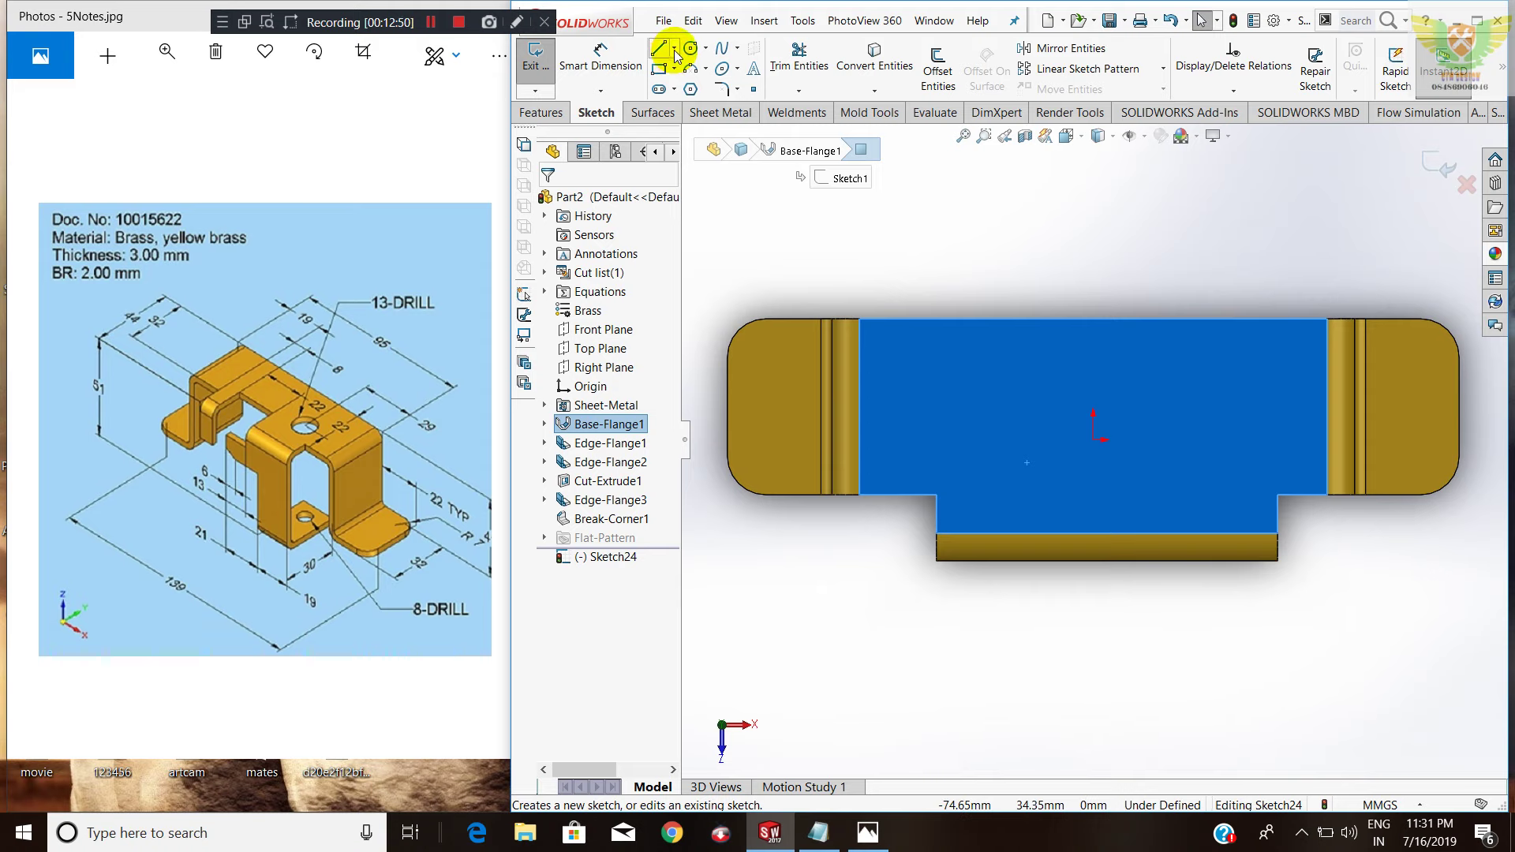
click(657, 70)
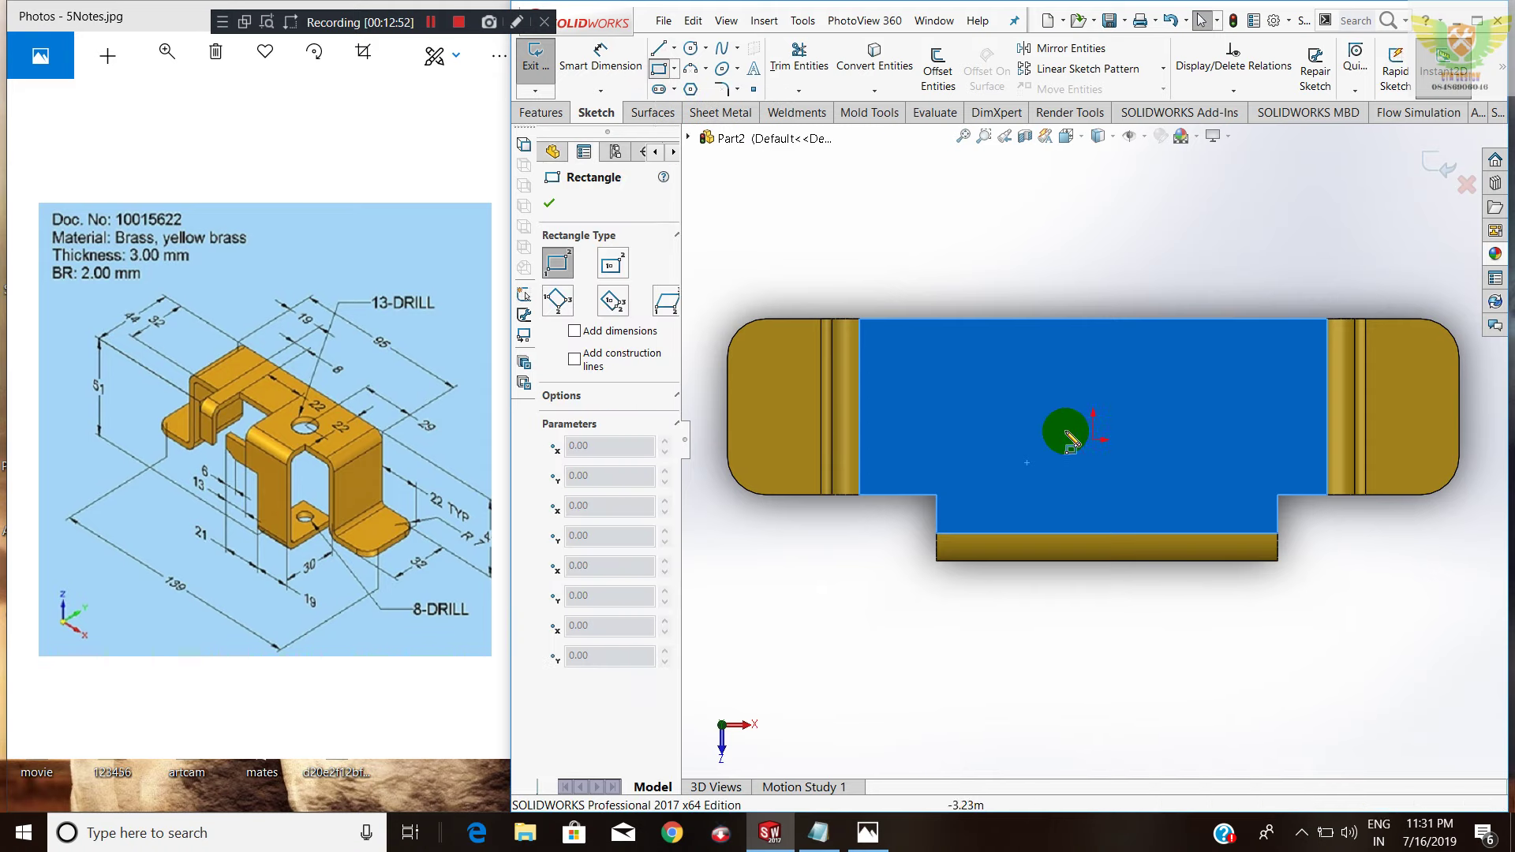
click(996, 468)
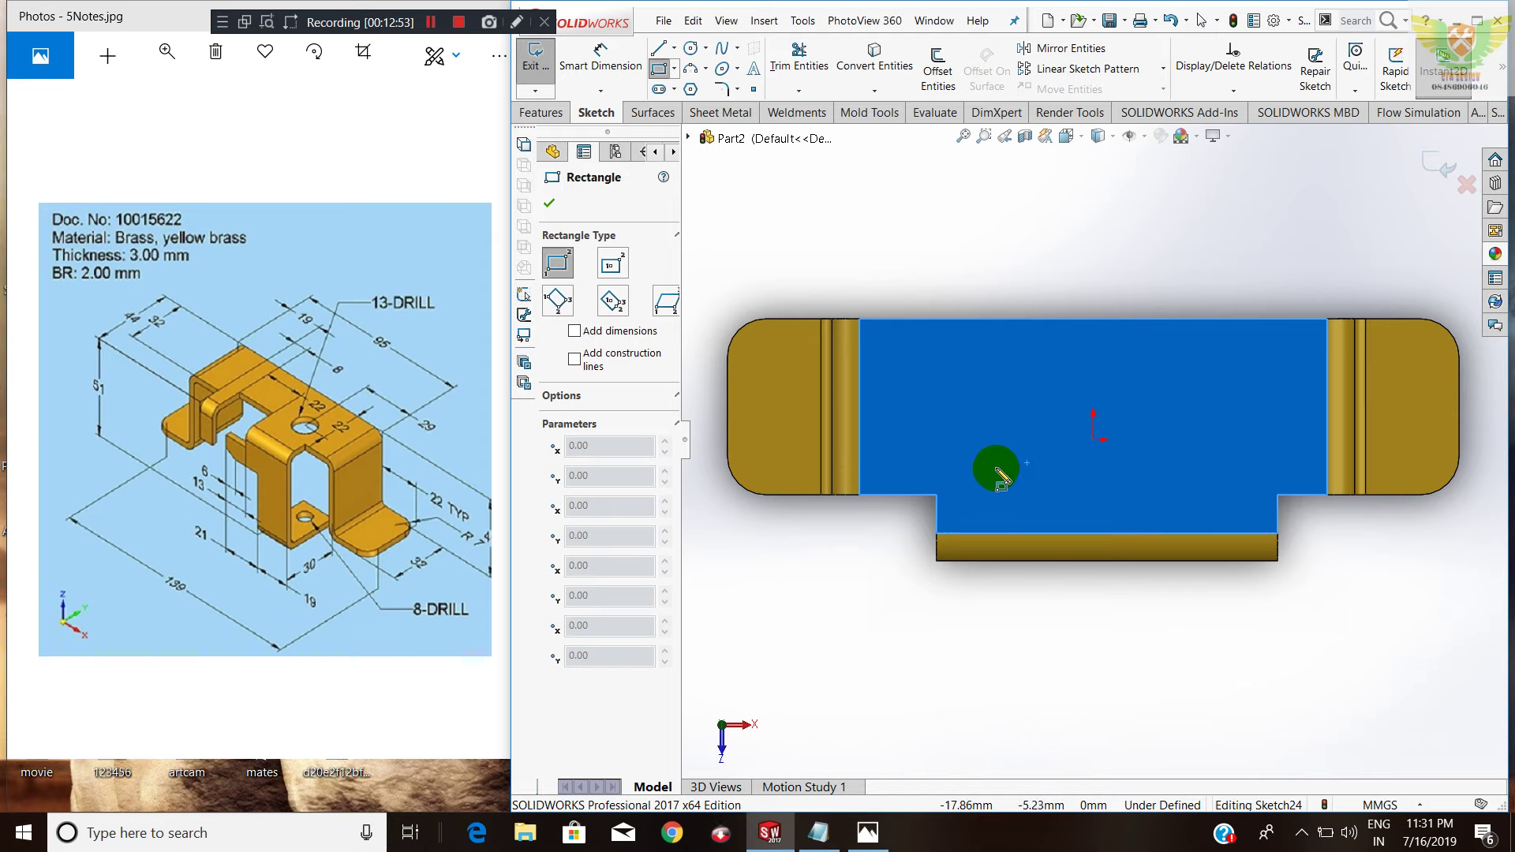
click(1093, 598)
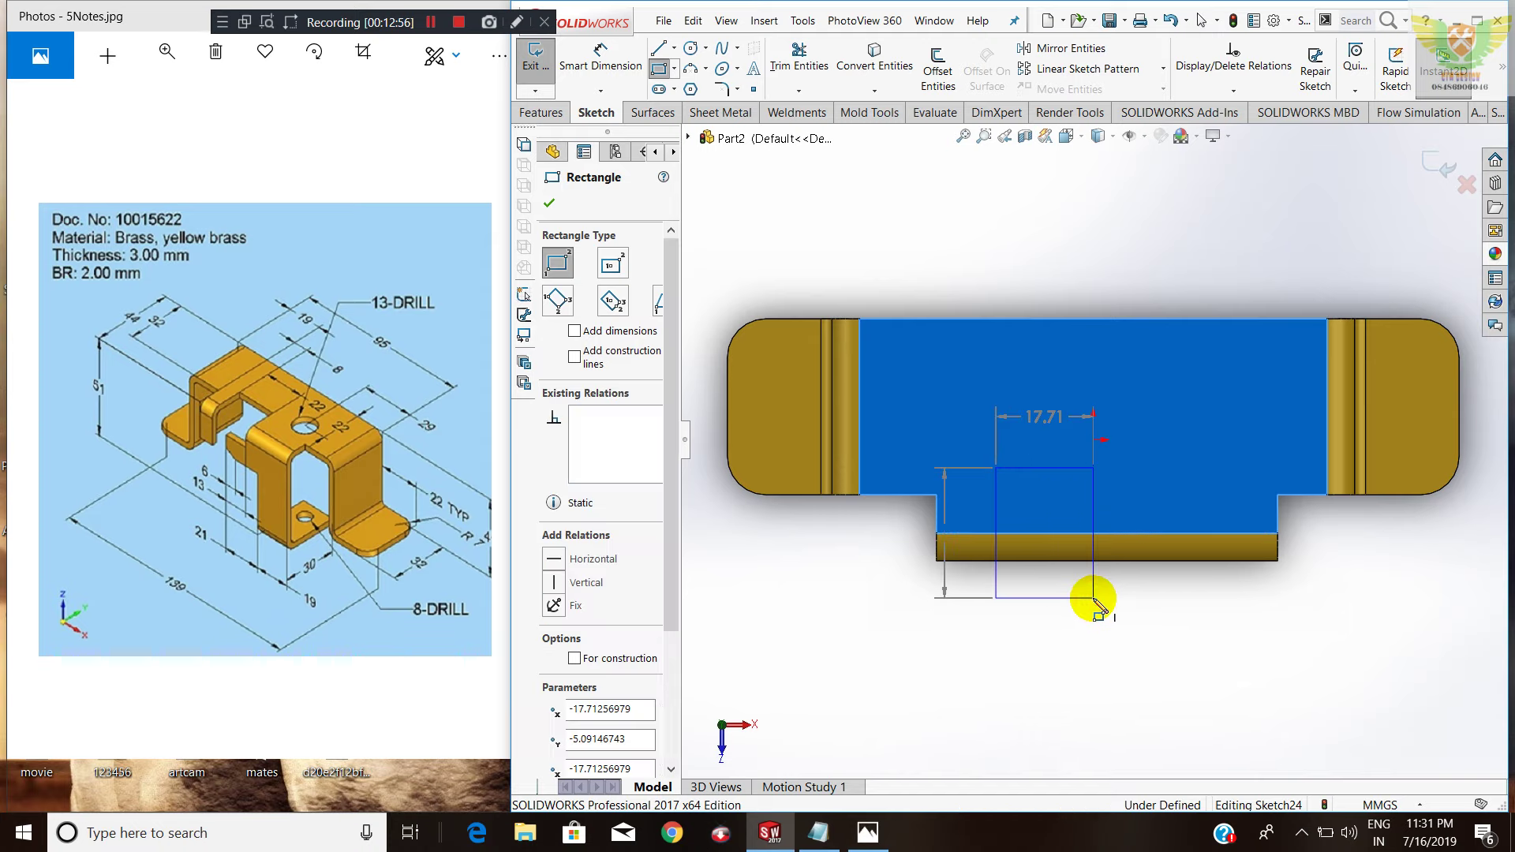
key(Escape)
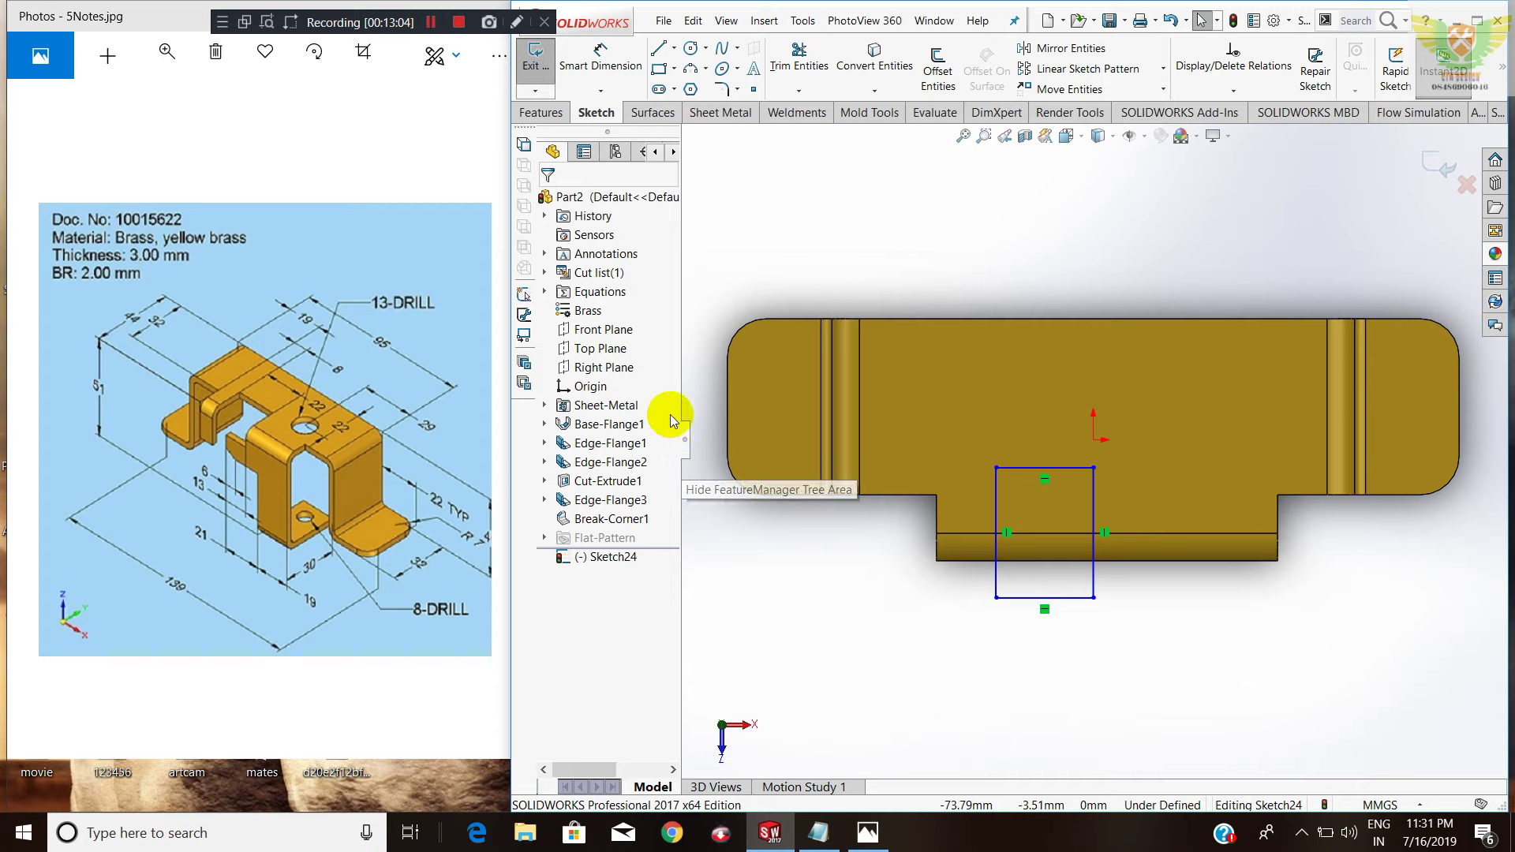
Dimension the rectangle 22 mm below the part's top edge.
click(601, 62)
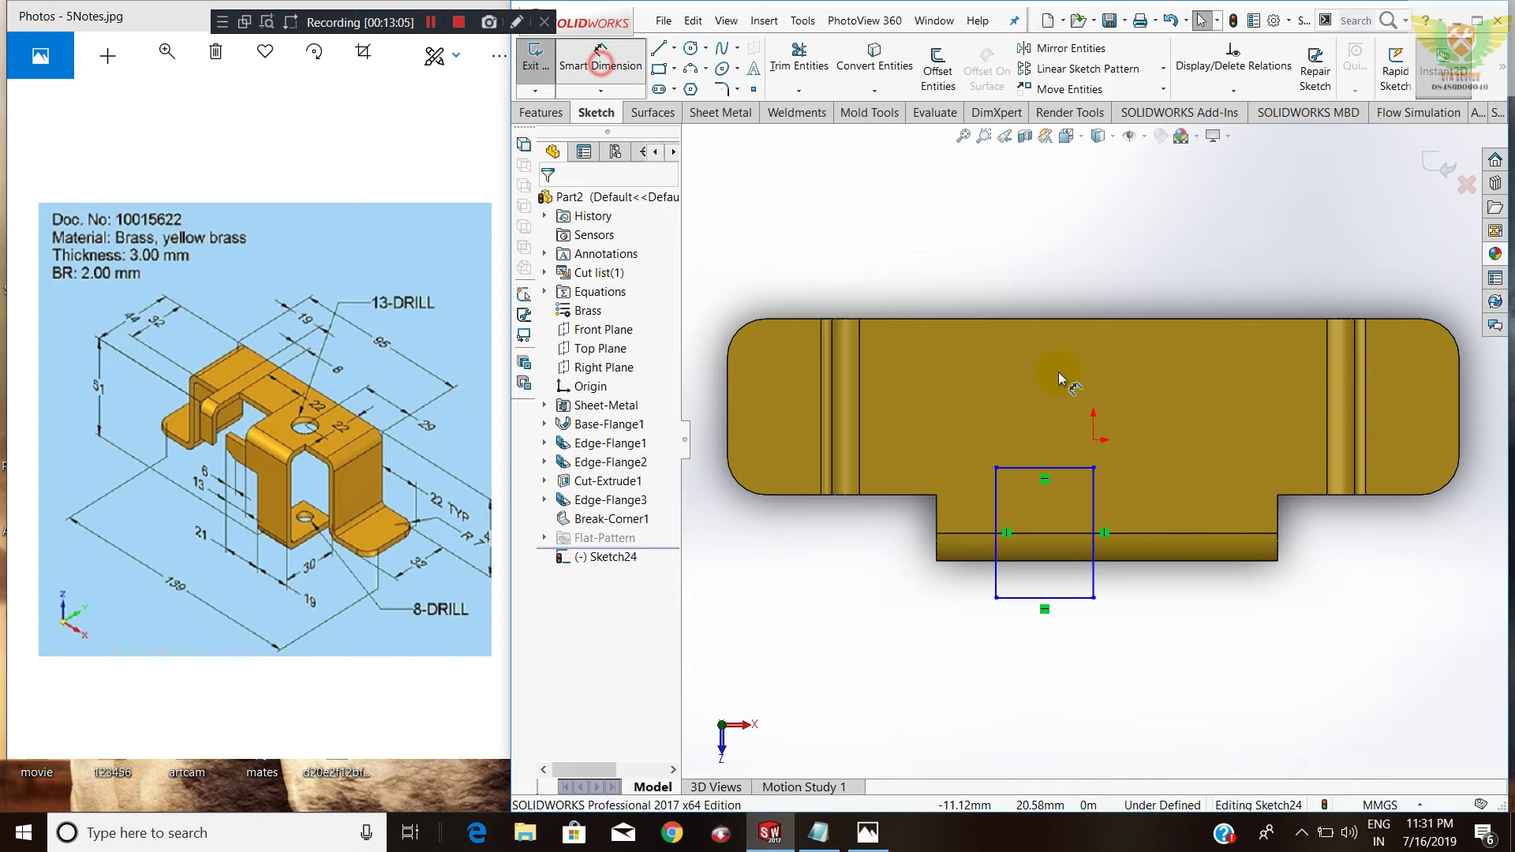
click(1057, 468)
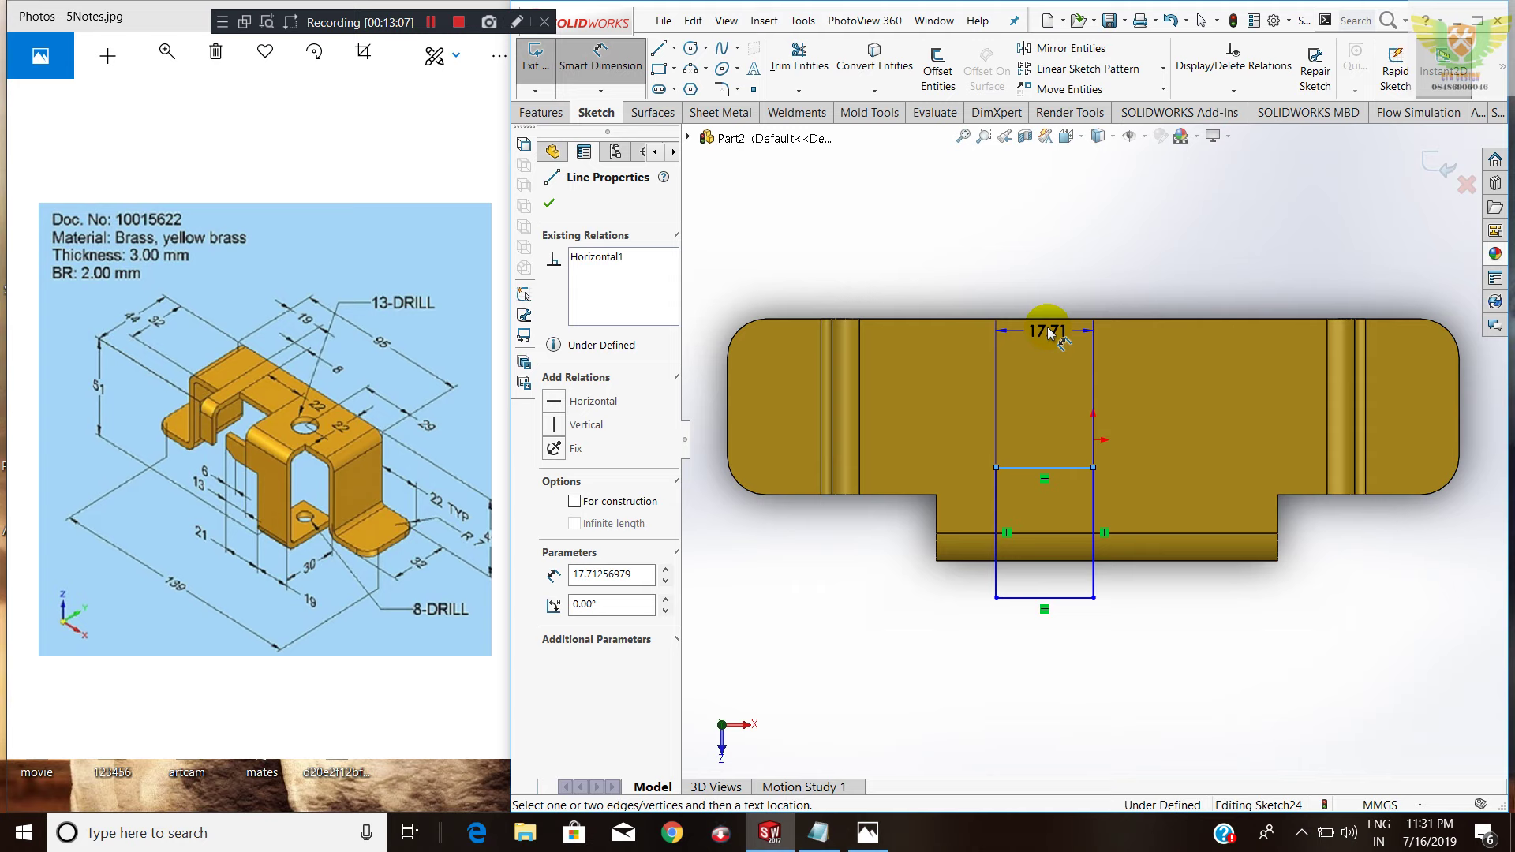
click(1040, 319)
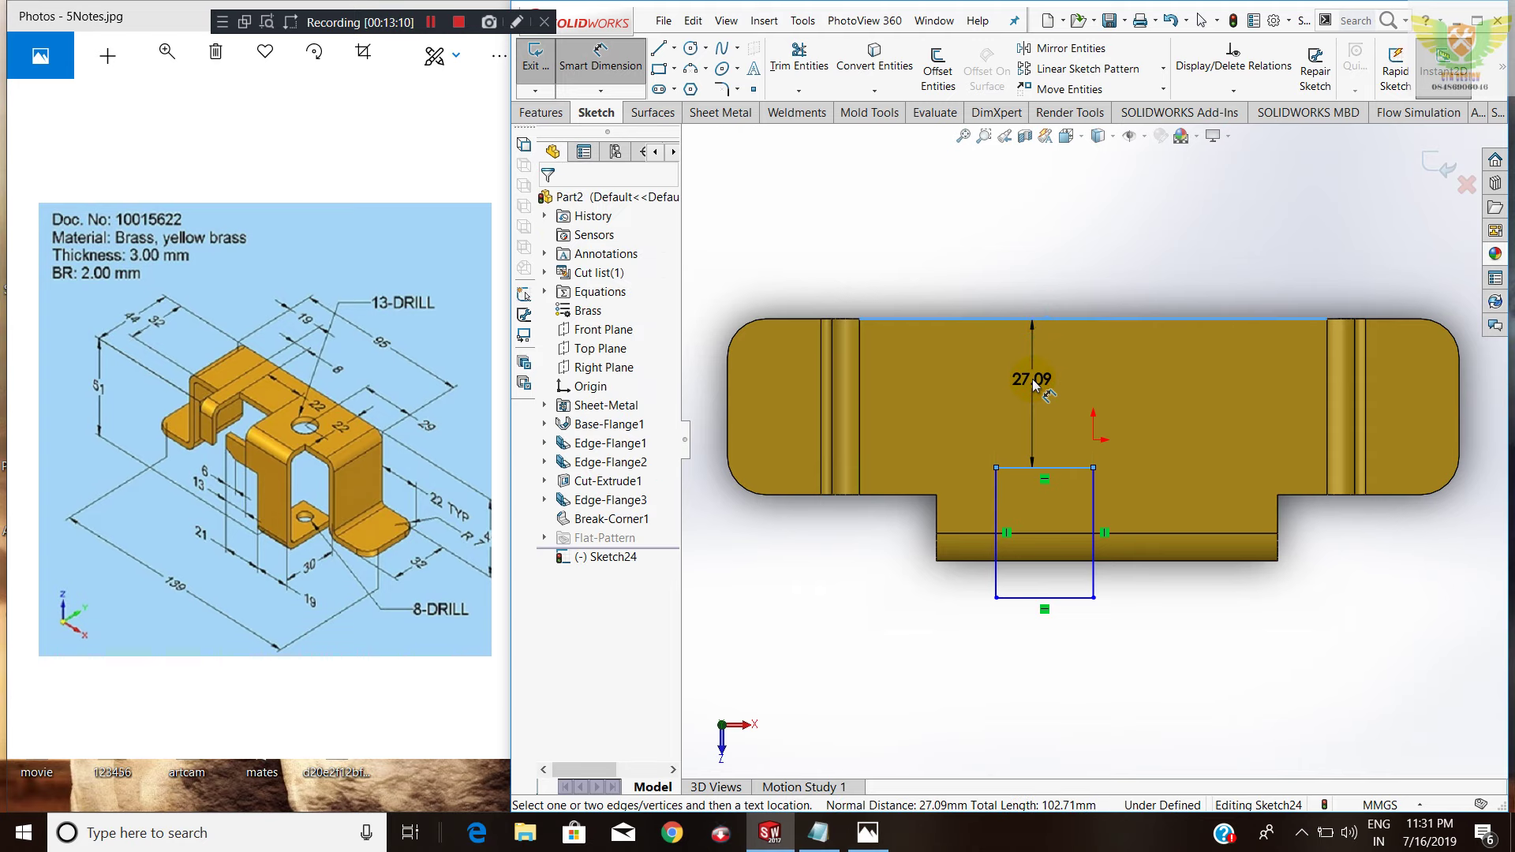
click(1034, 382)
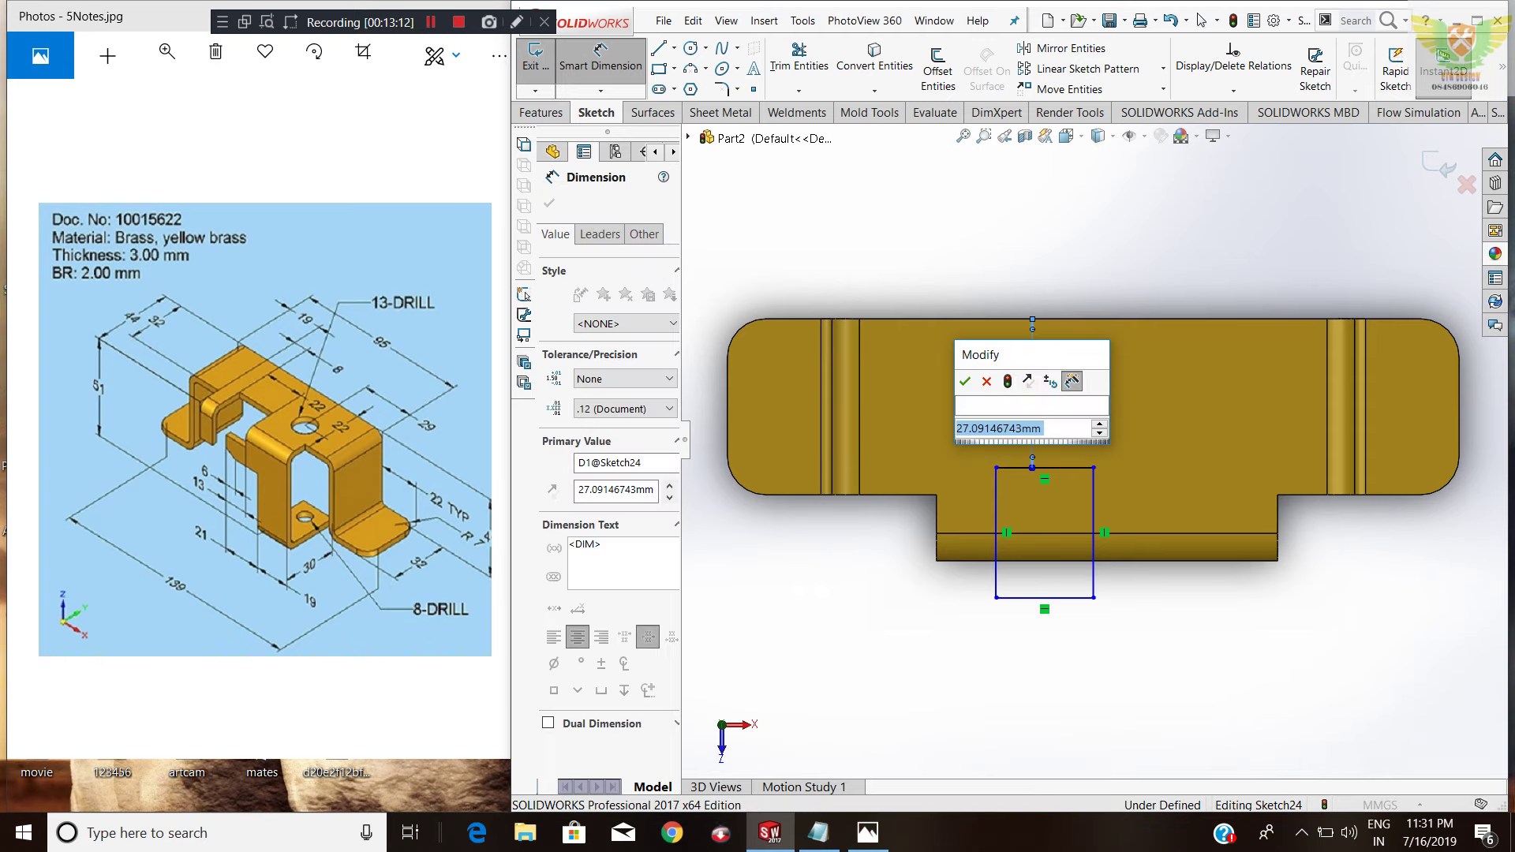
click(965, 381)
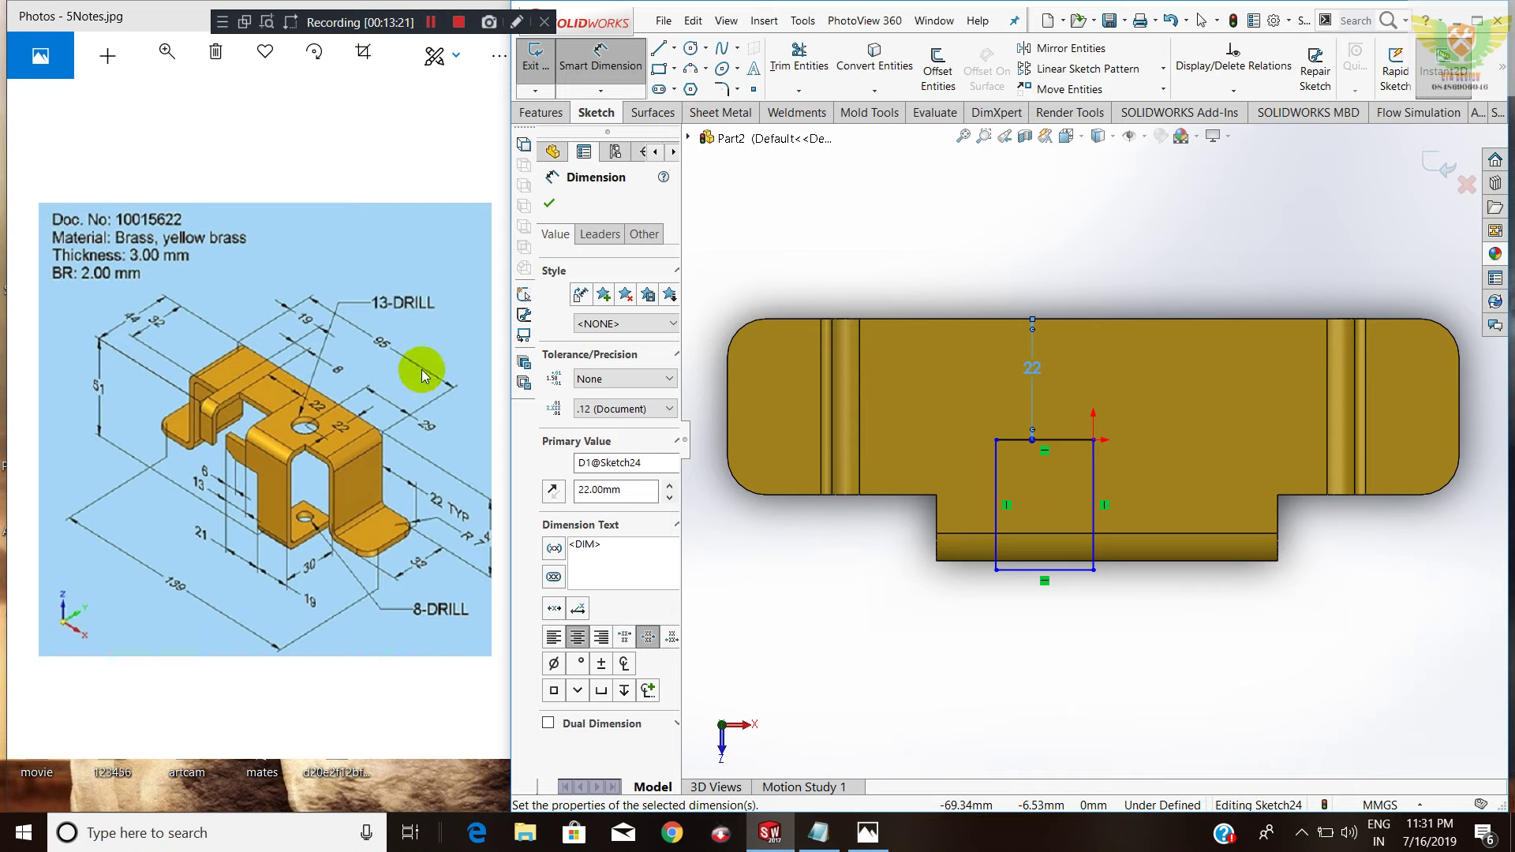
Set the rectangle 8 mm from the notch and make it 22 mm wide.
click(935, 523)
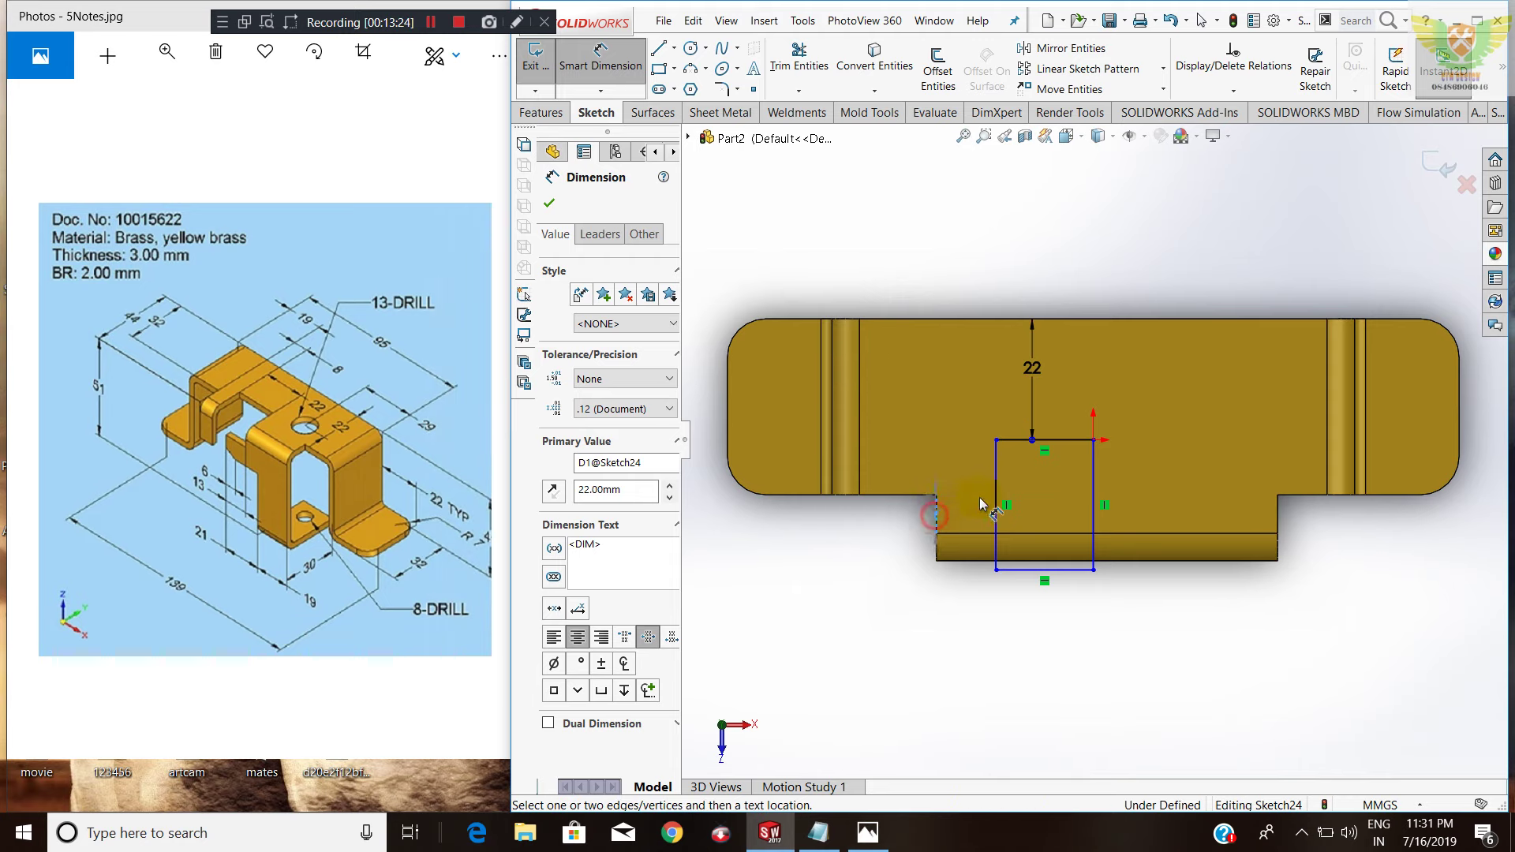
click(996, 661)
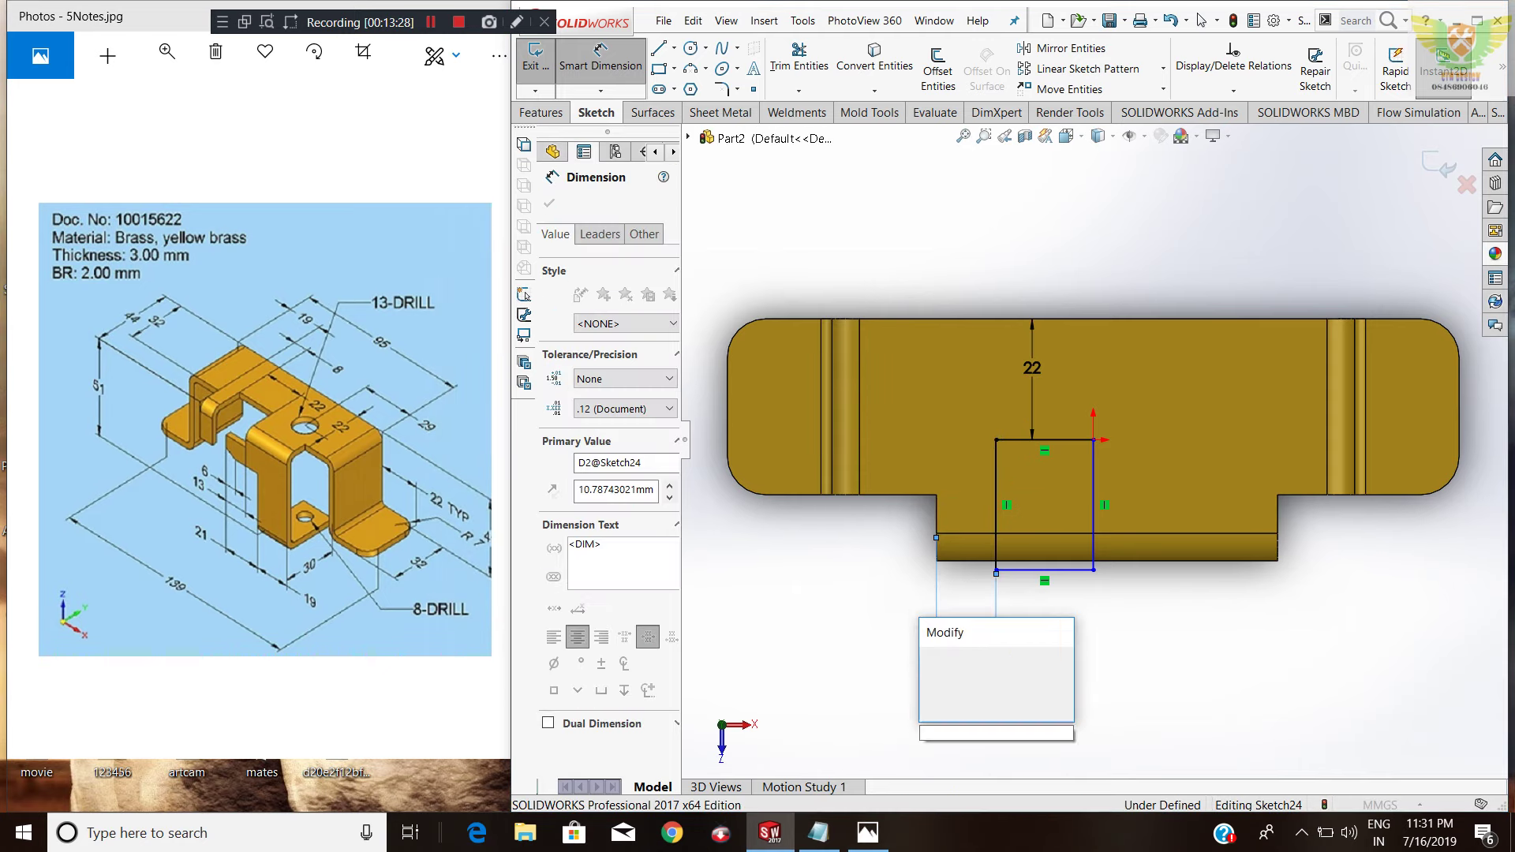
text(8)
key(Return)
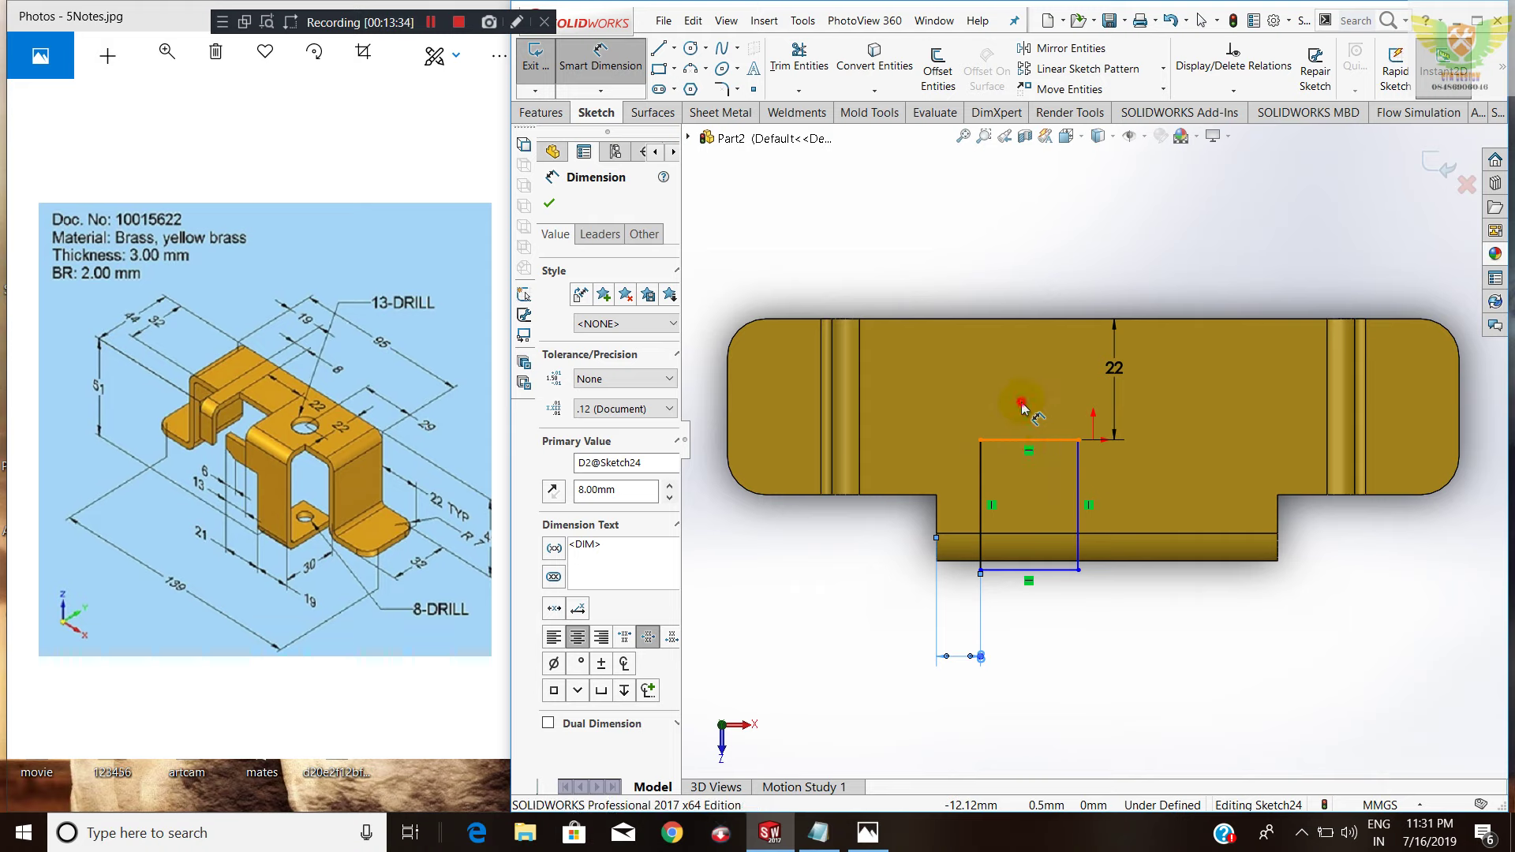
click(1025, 439)
click(1021, 401)
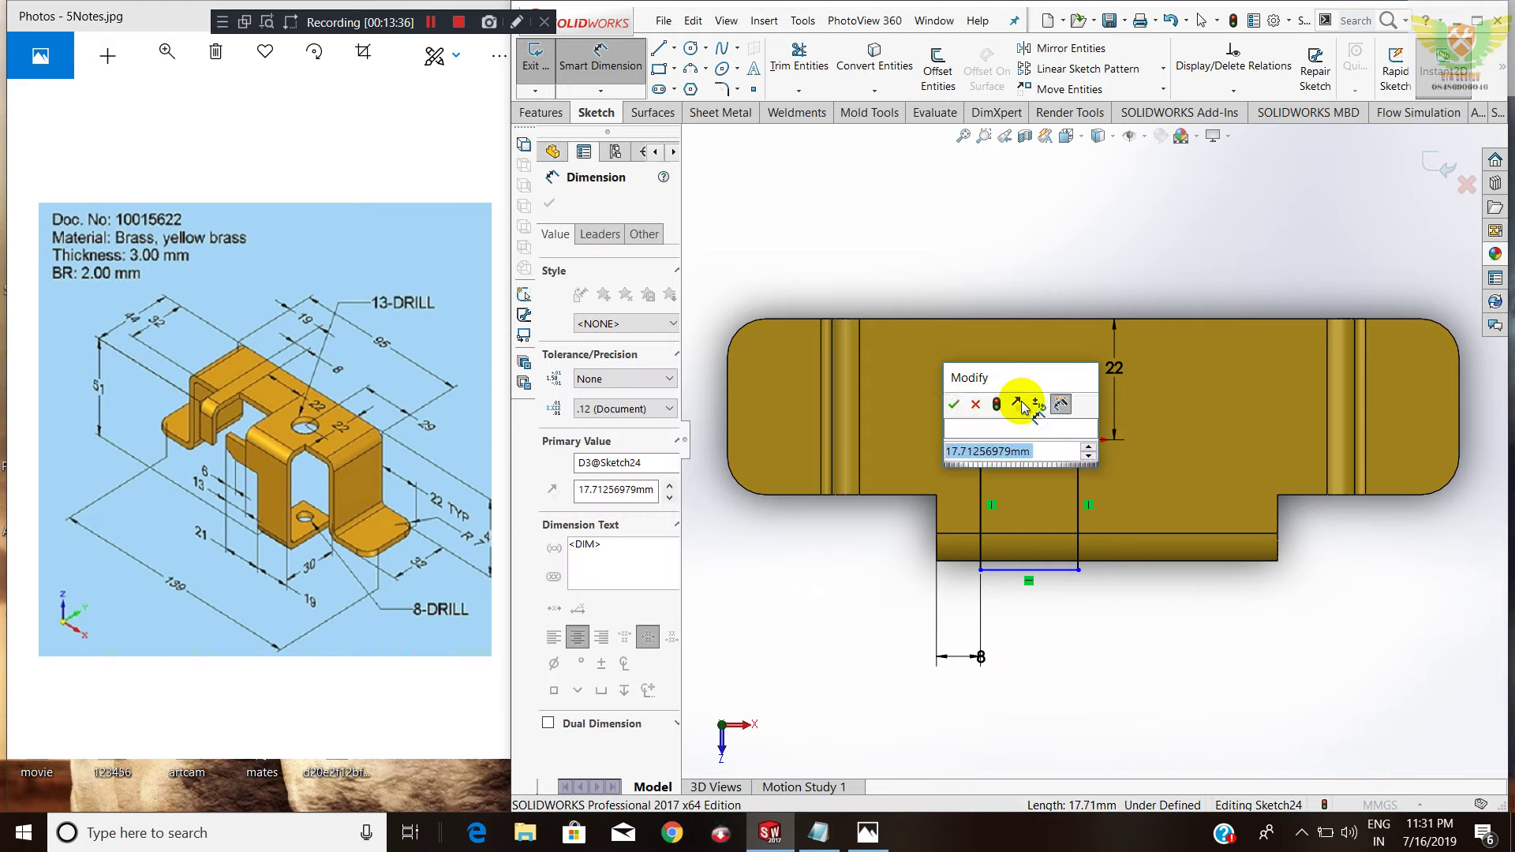
text(22)
key(Return)
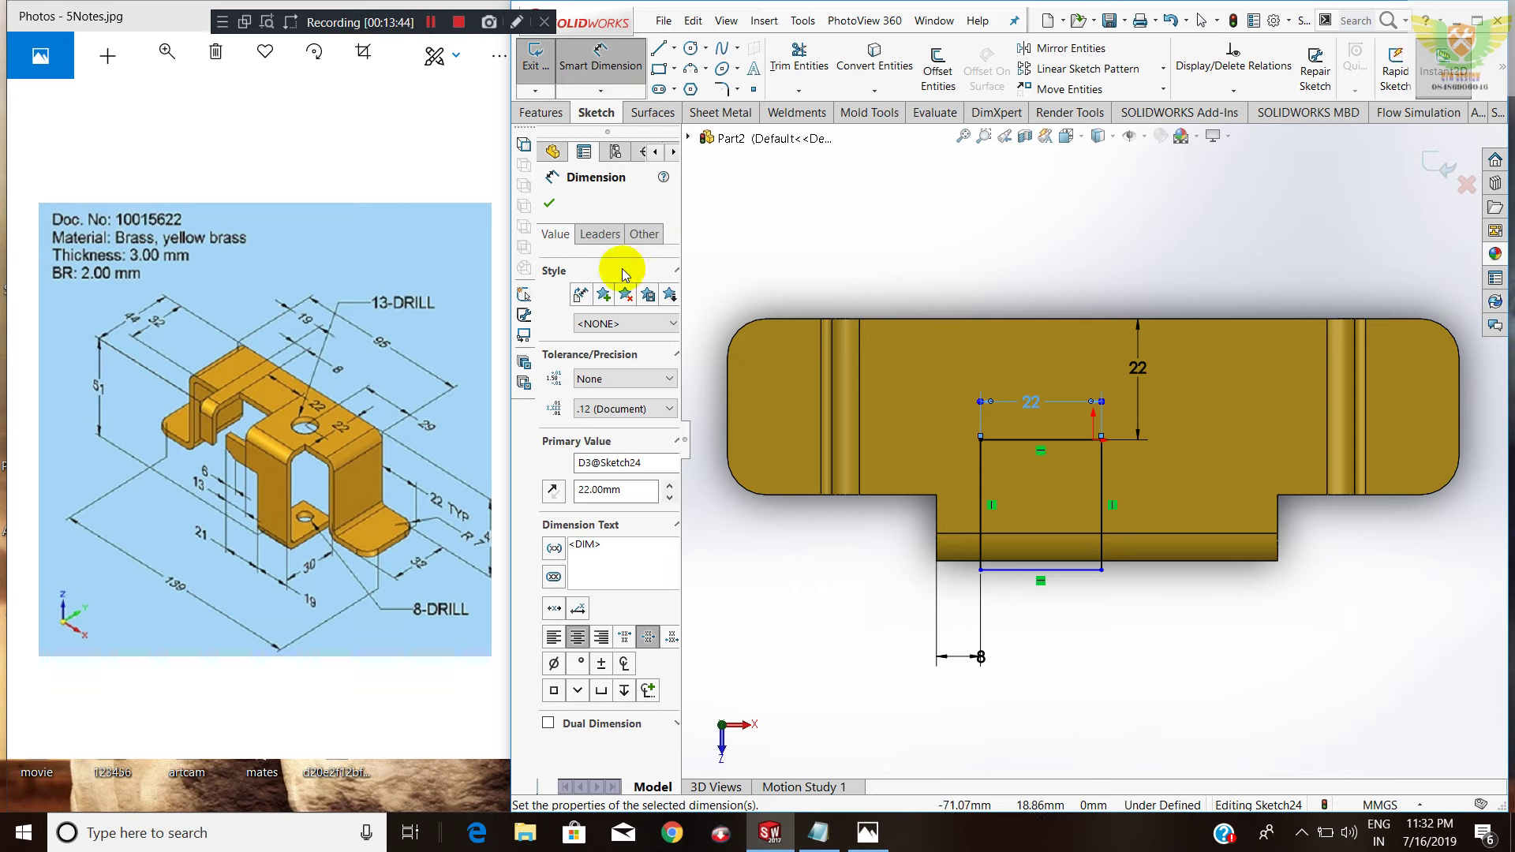
click(689, 49)
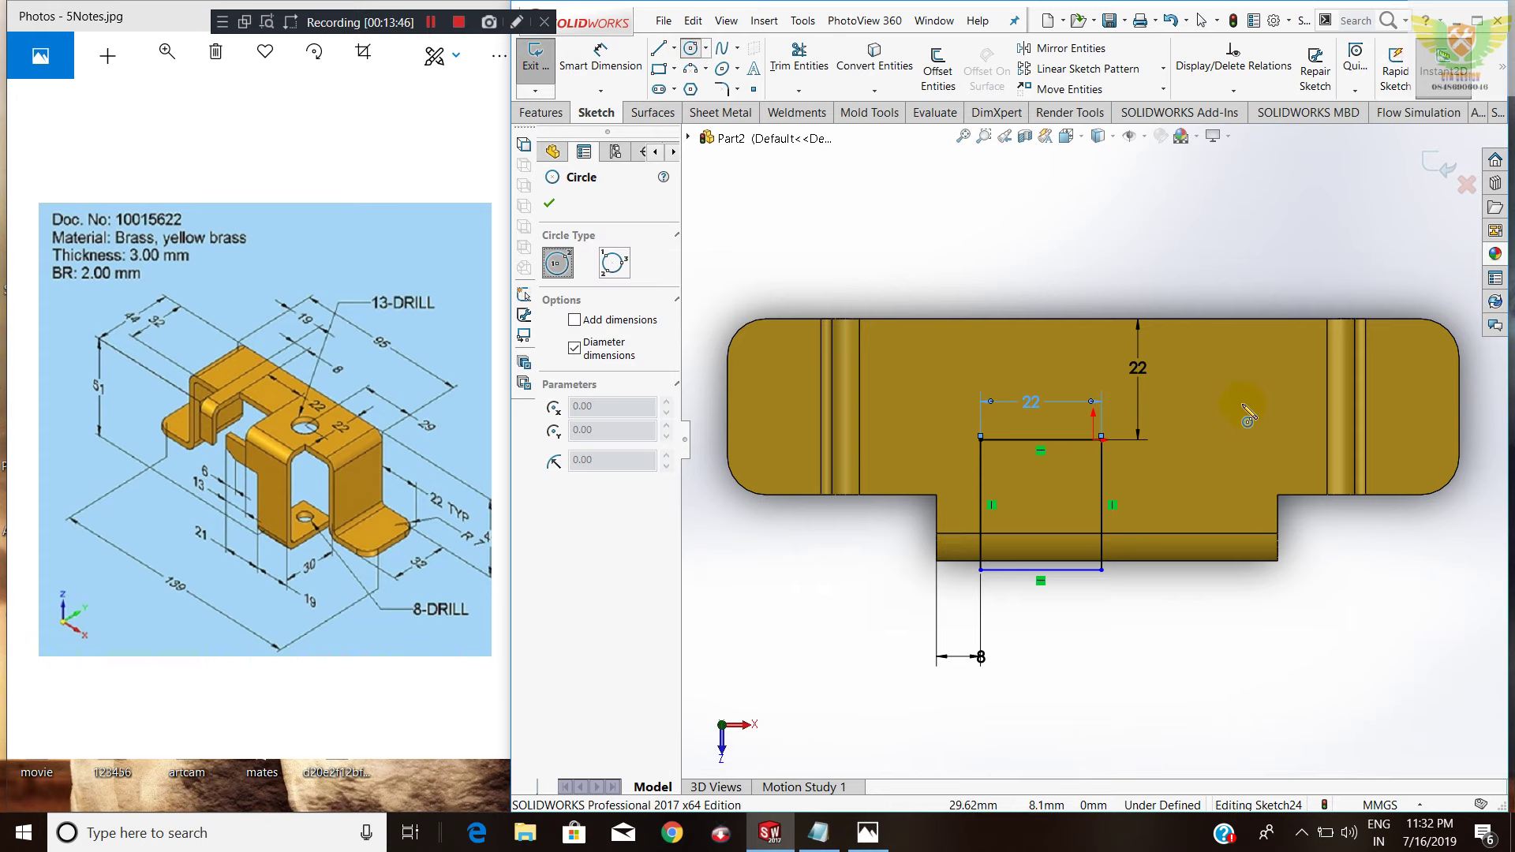
Draw a circle right of the rectangle and centre it 22 mm below the top edge.
click(1211, 439)
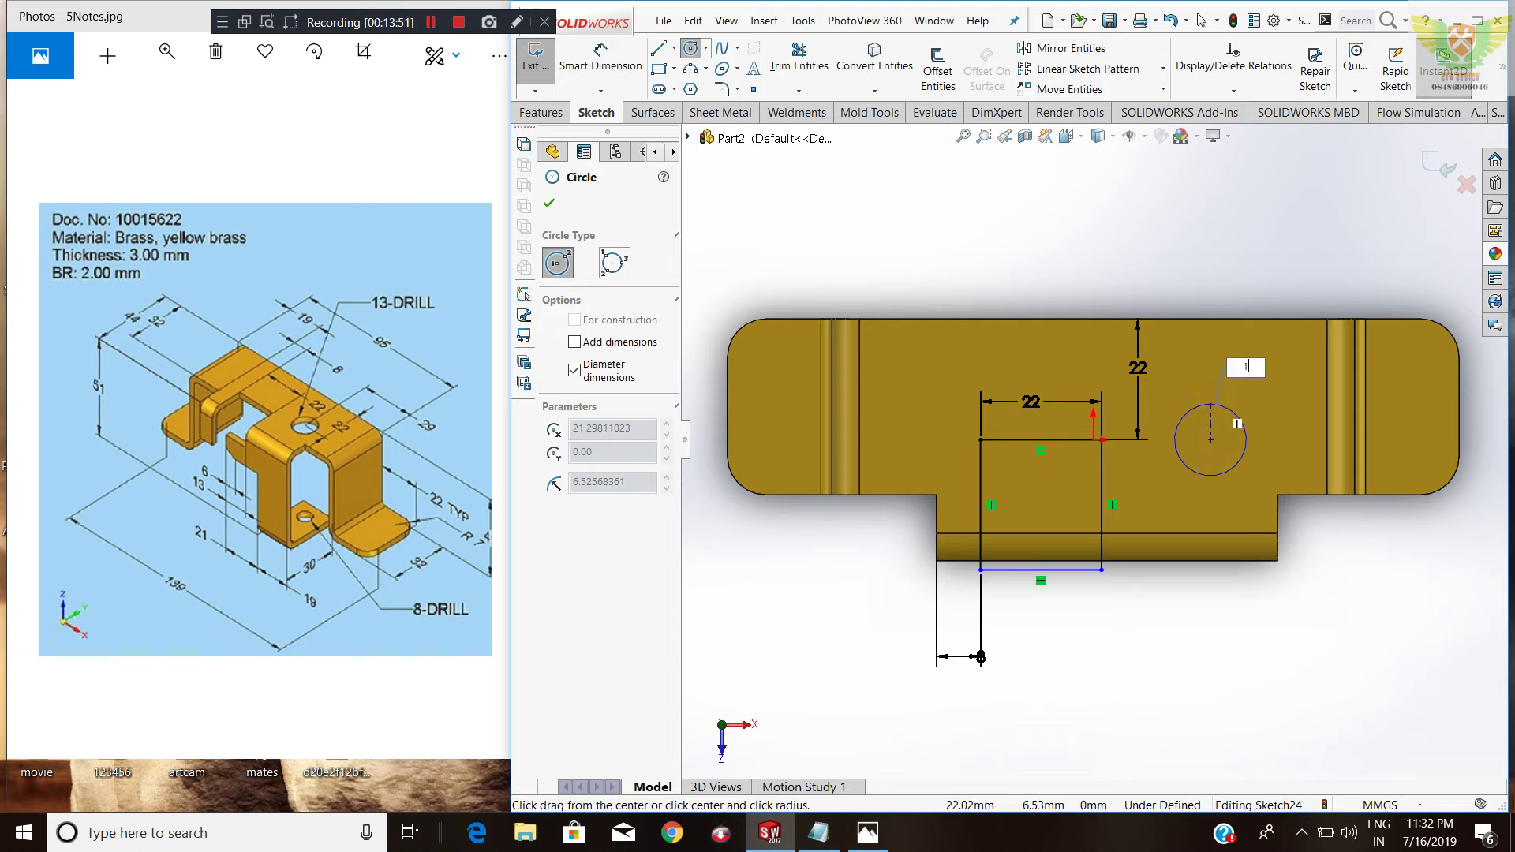
click(1237, 424)
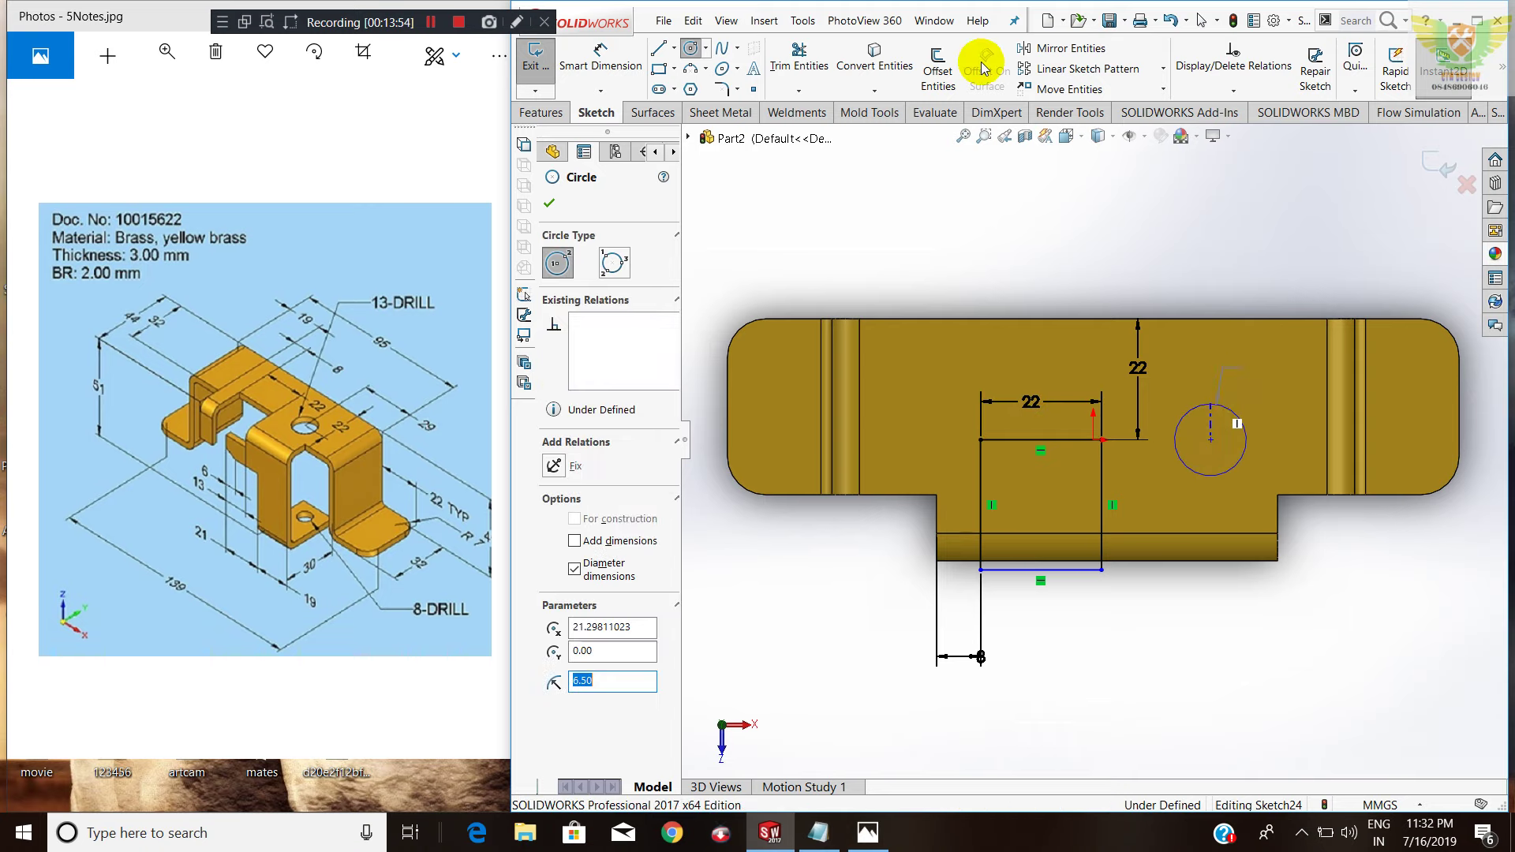
click(621, 68)
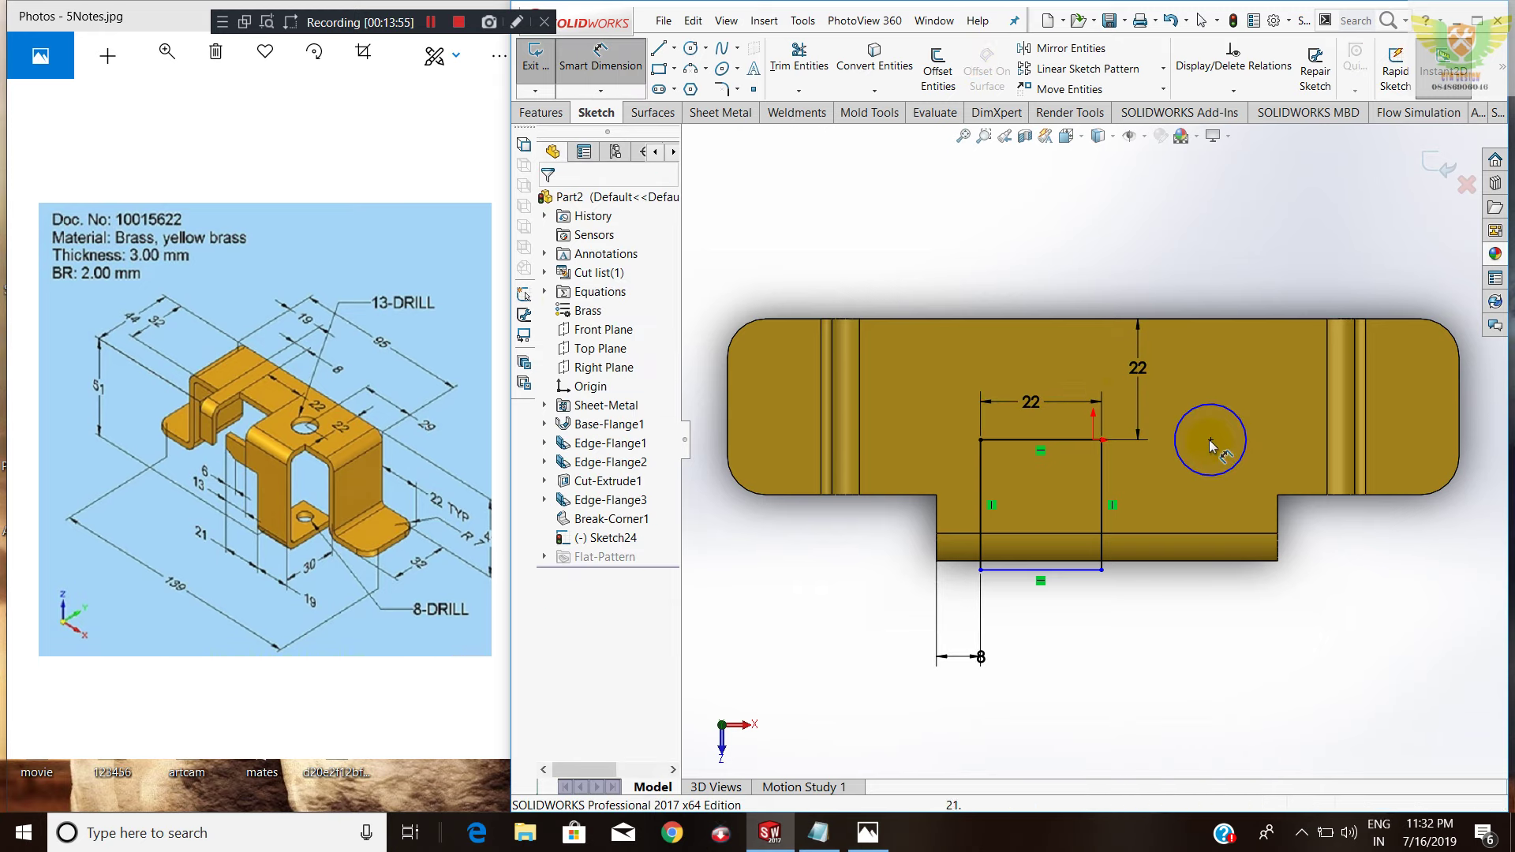
click(1240, 318)
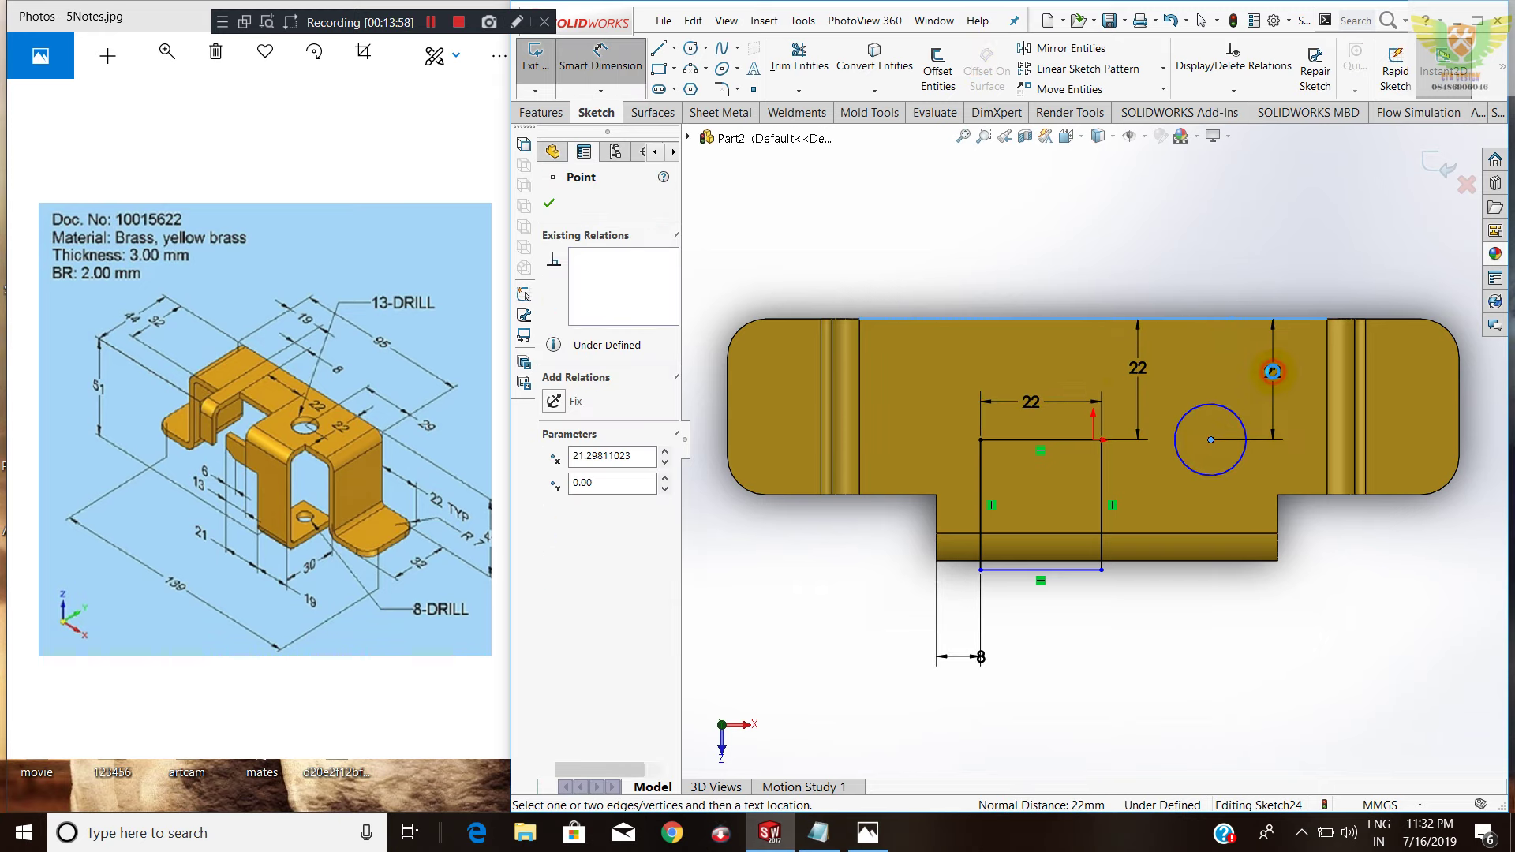
click(1272, 371)
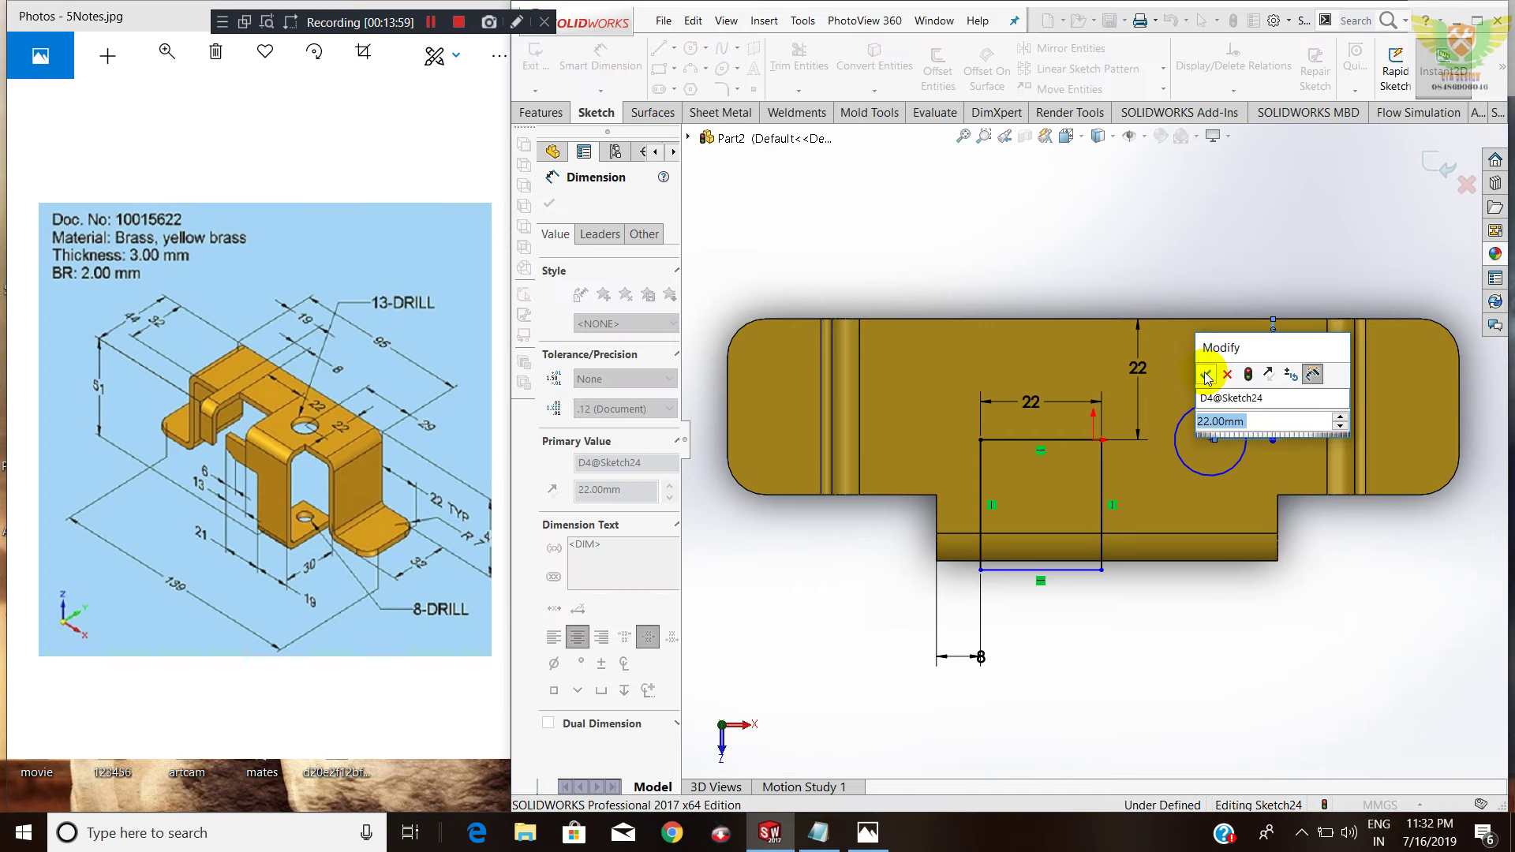
key(Return)
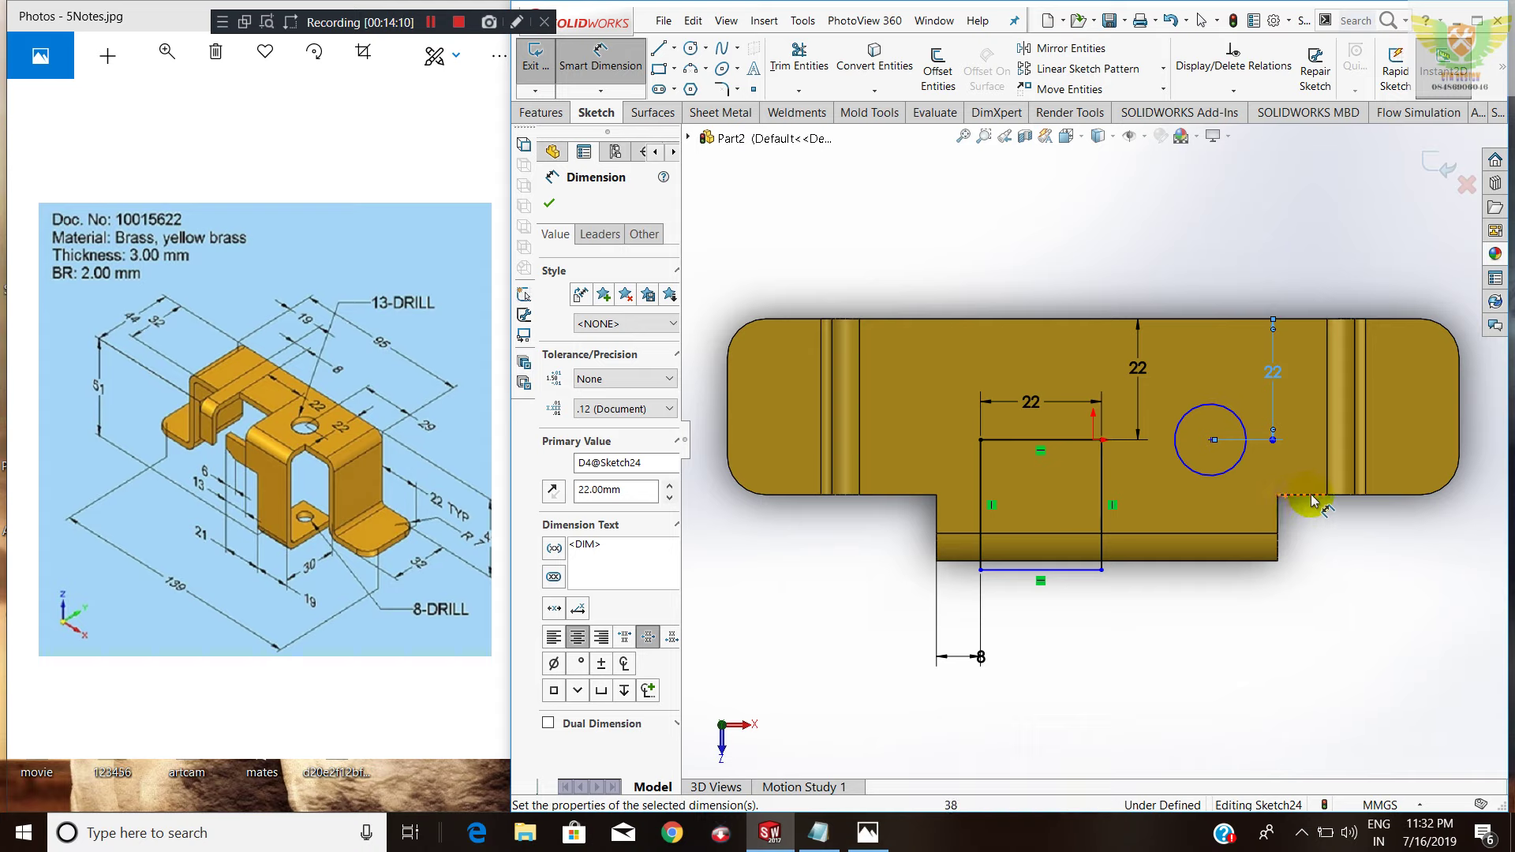
Dimension the circle centre's horizontal distance from the bend line.
click(1355, 368)
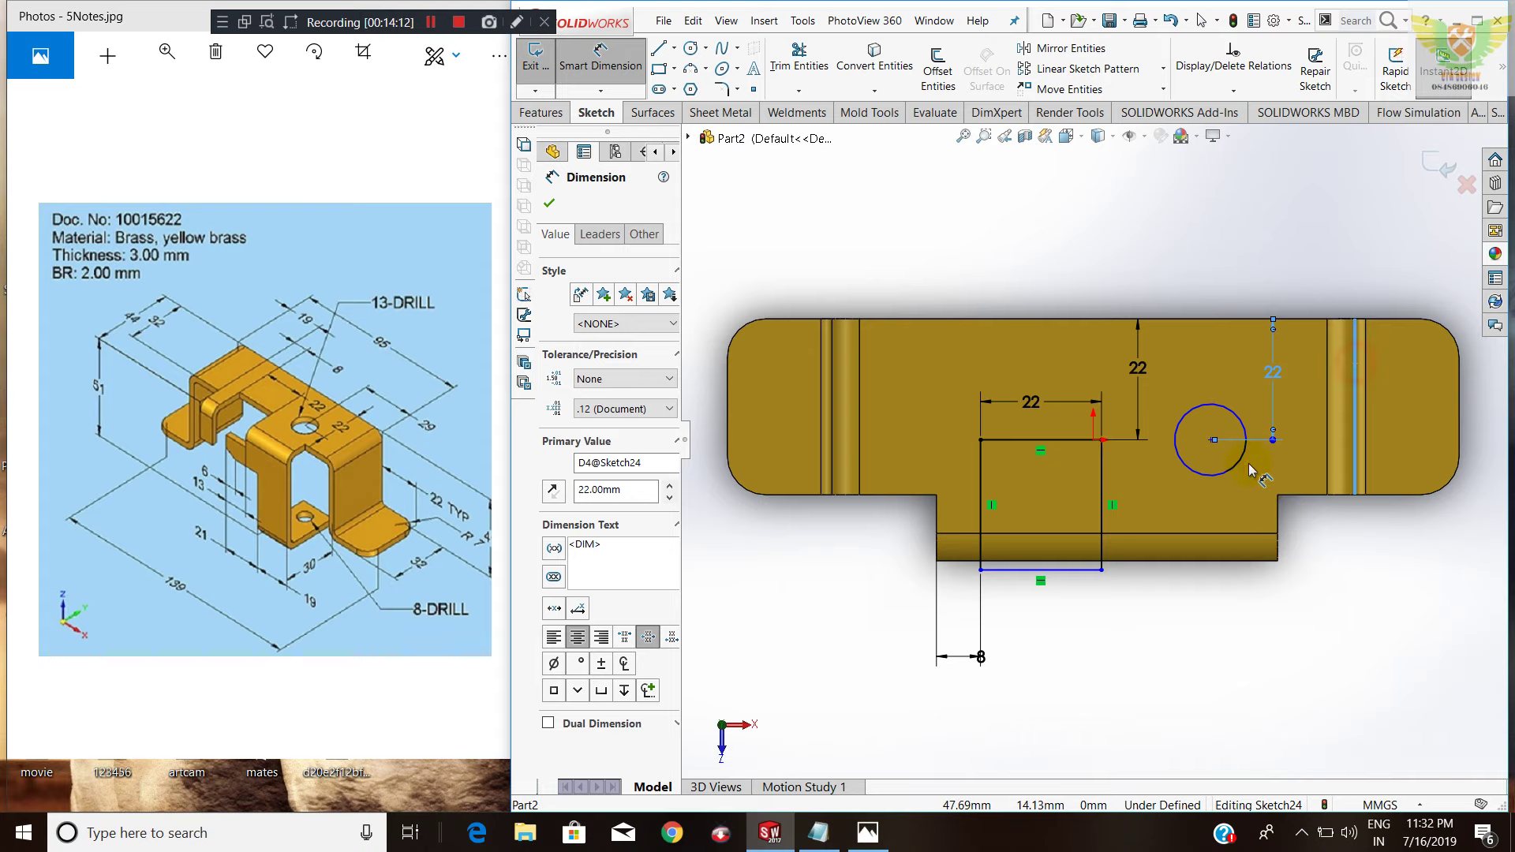
click(1212, 440)
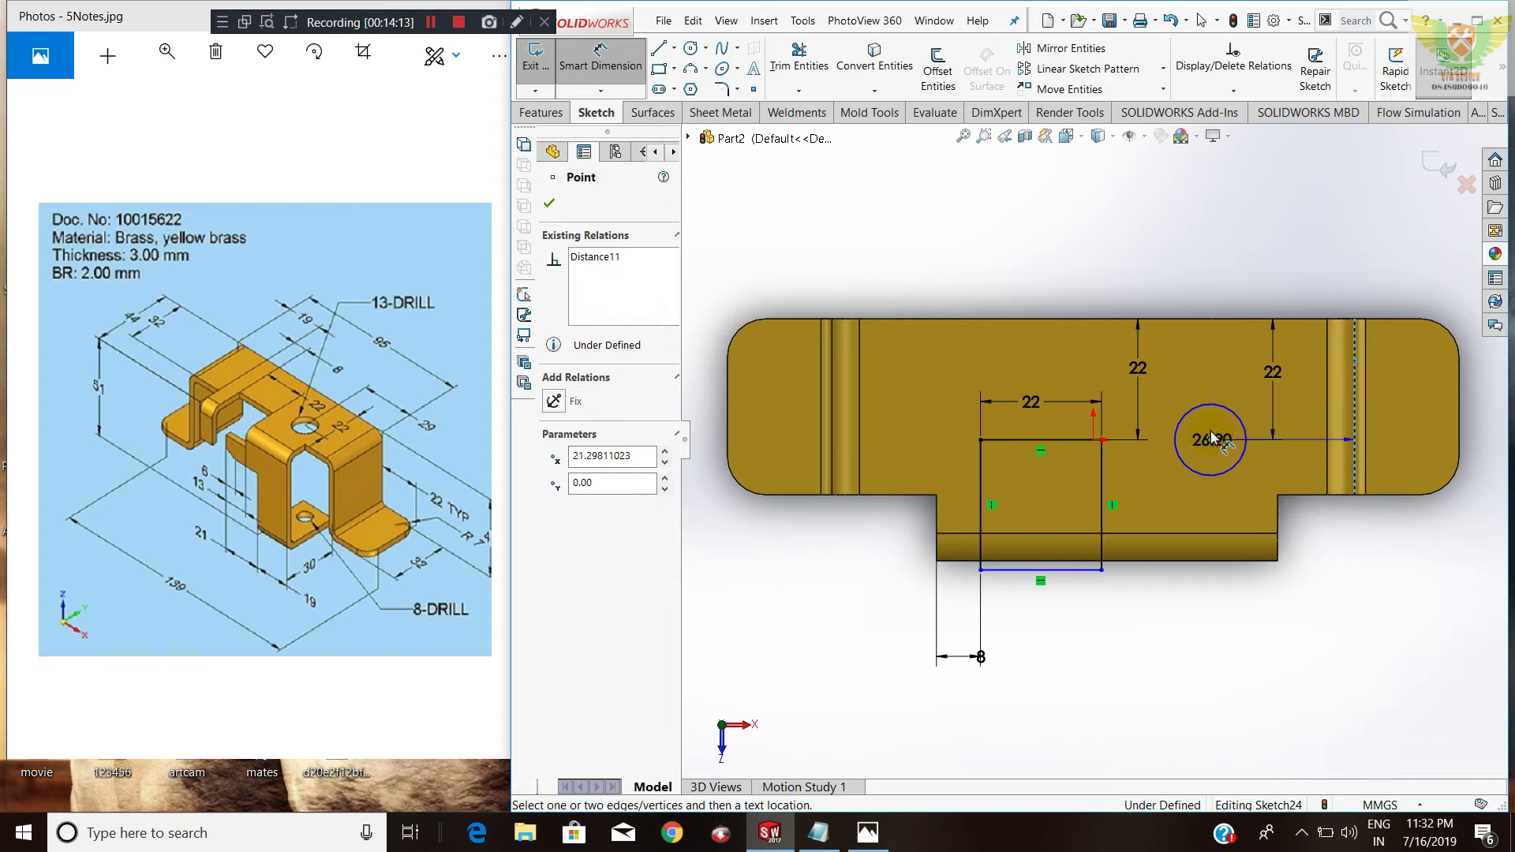
click(1219, 297)
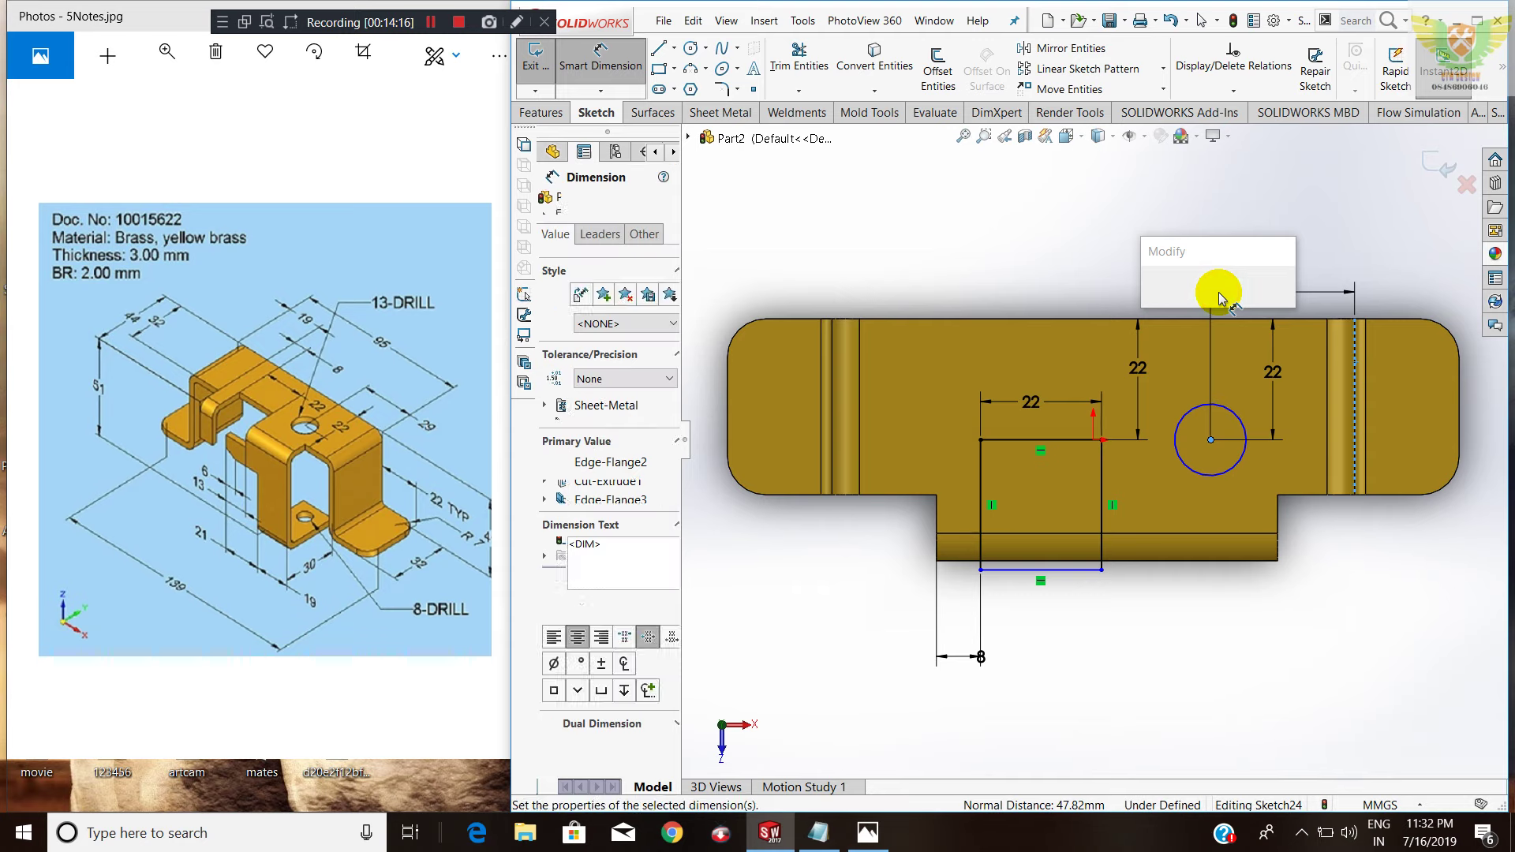
text(29)
key(Return)
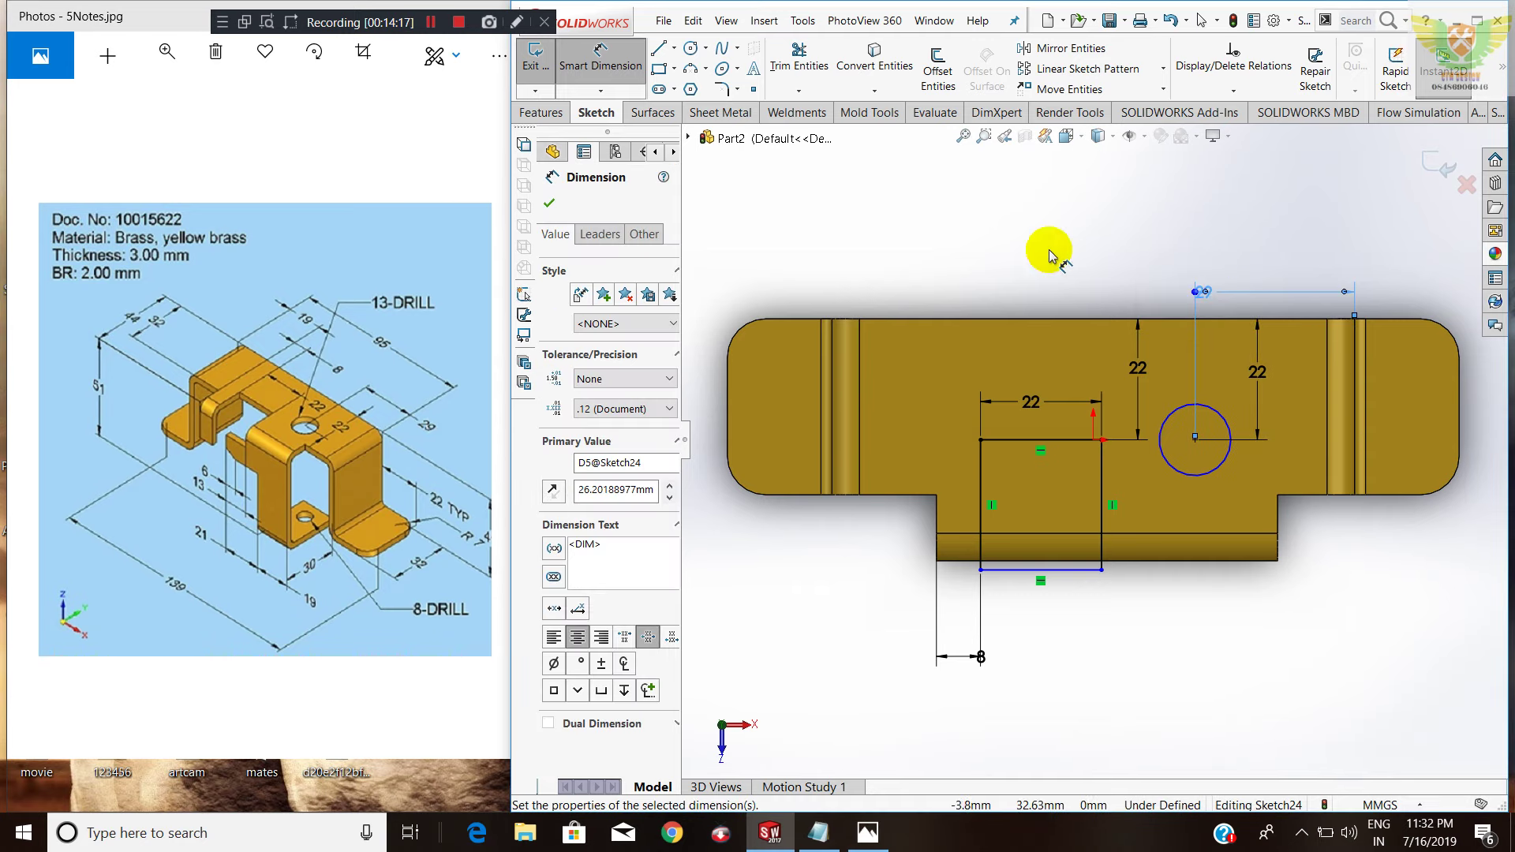
click(538, 57)
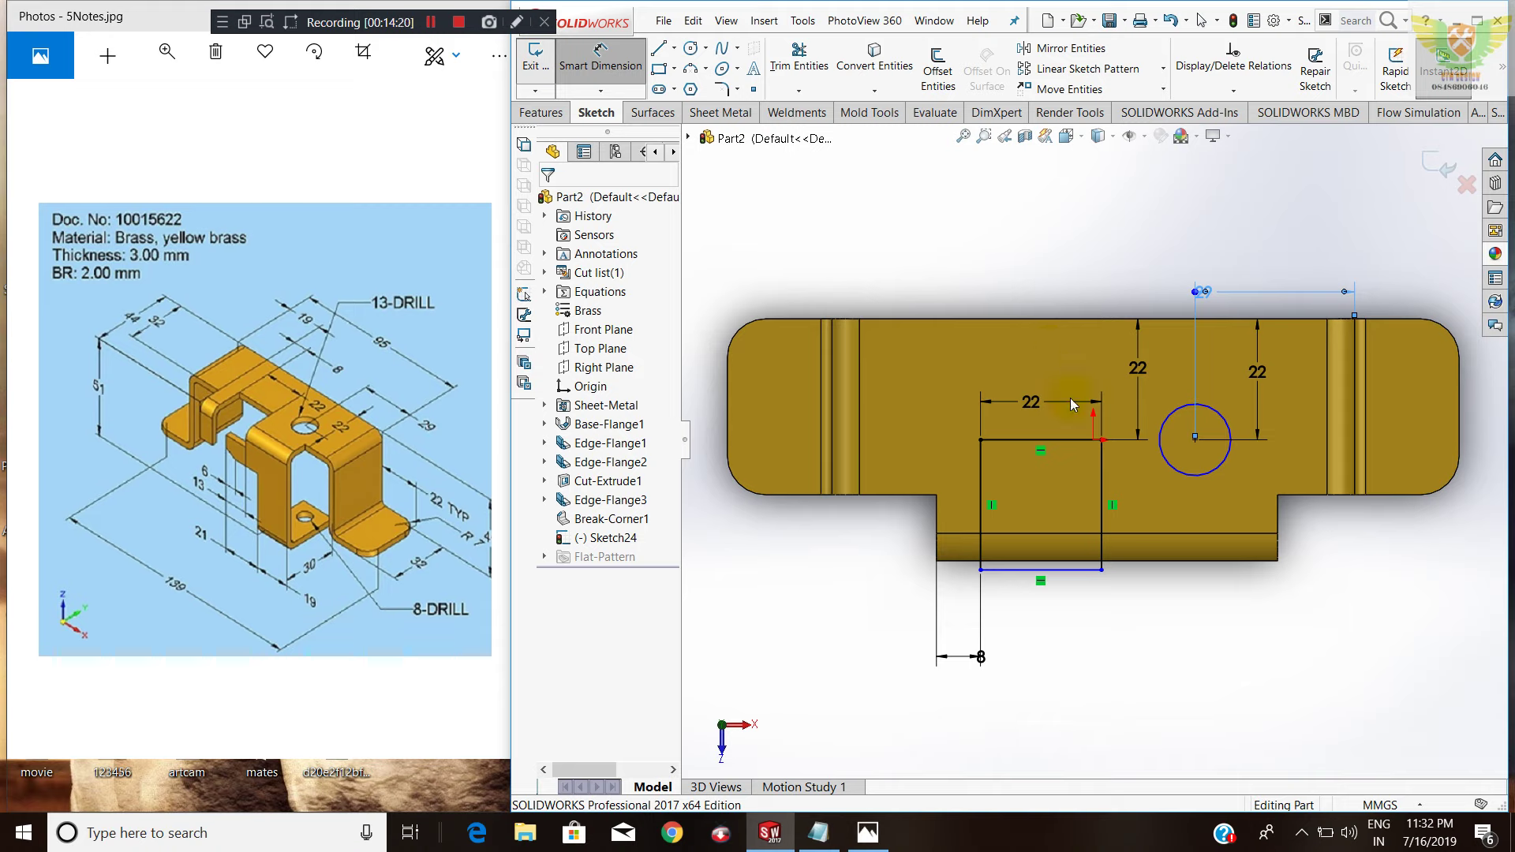
Extrude-cut the sketched slot and round hole 10 mm deep (Blind) into the bracket top.
middle_drag(1150, 592, 845, 298)
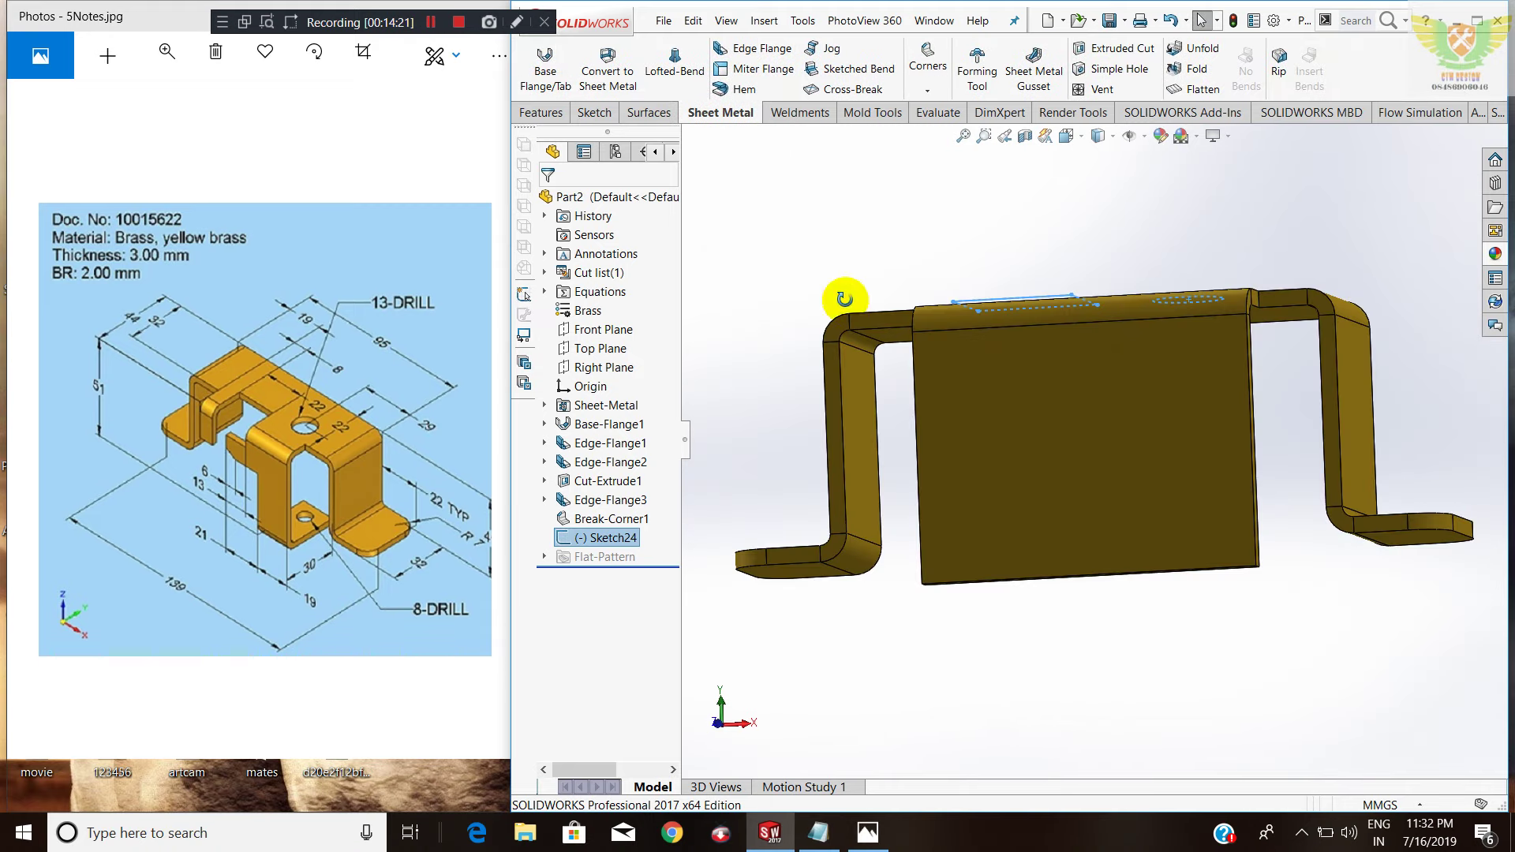
click(1121, 48)
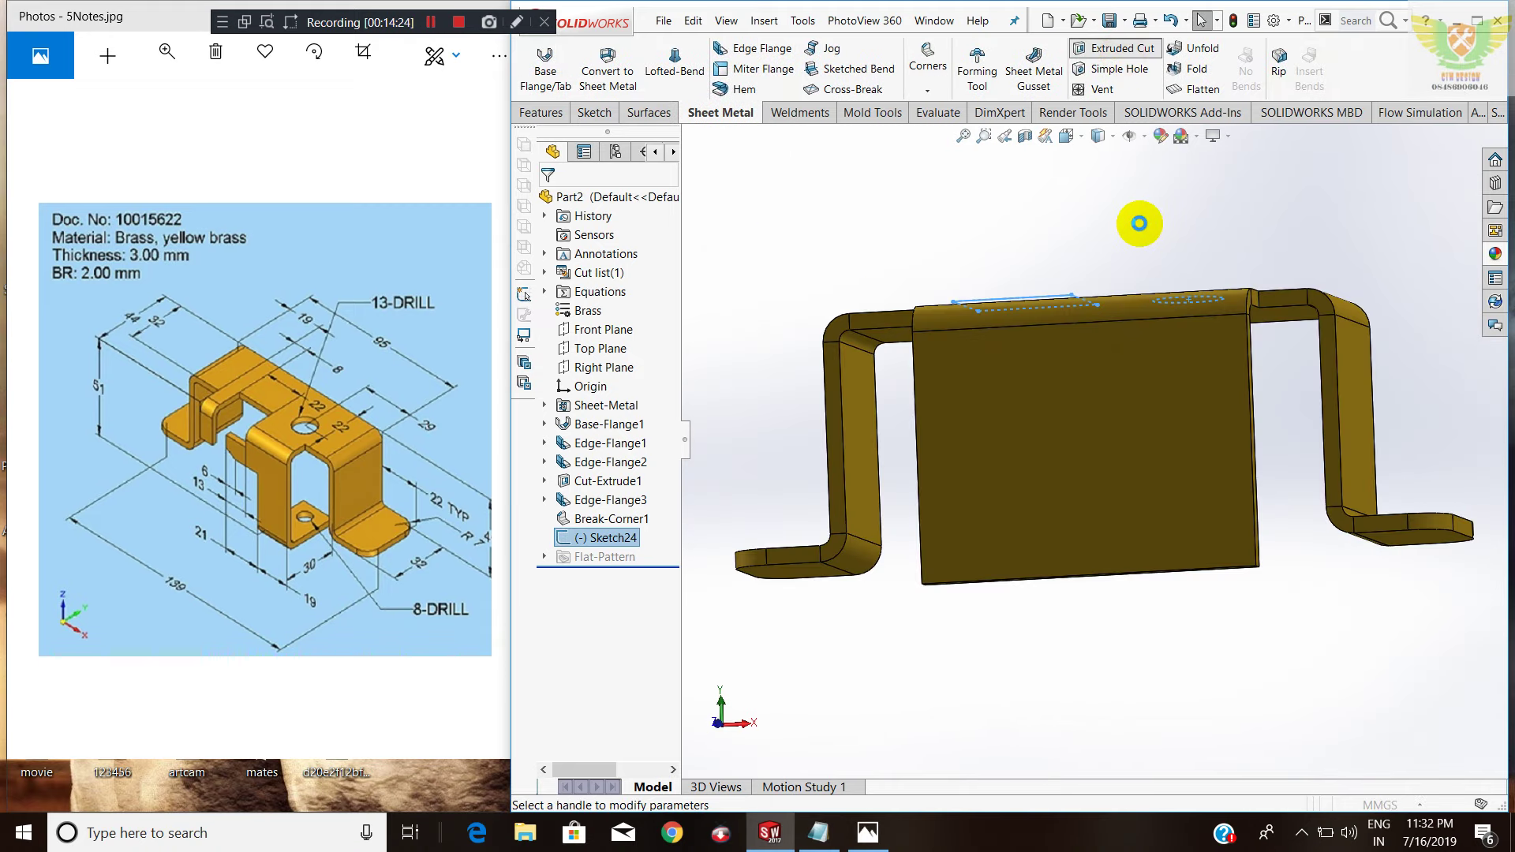
middle_drag(1148, 229, 1058, 327)
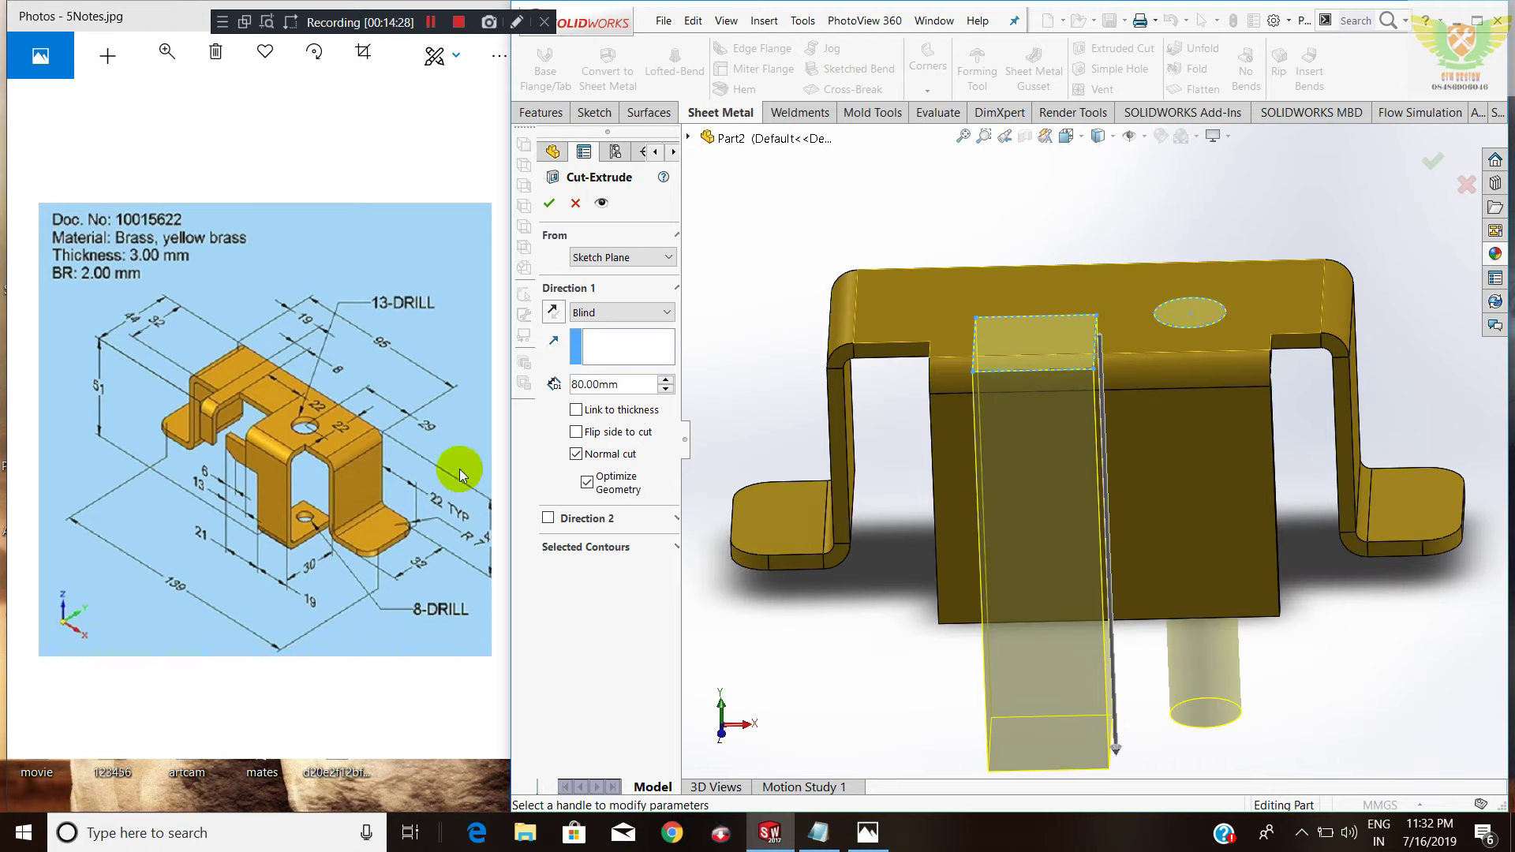
drag(623, 387, 574, 383)
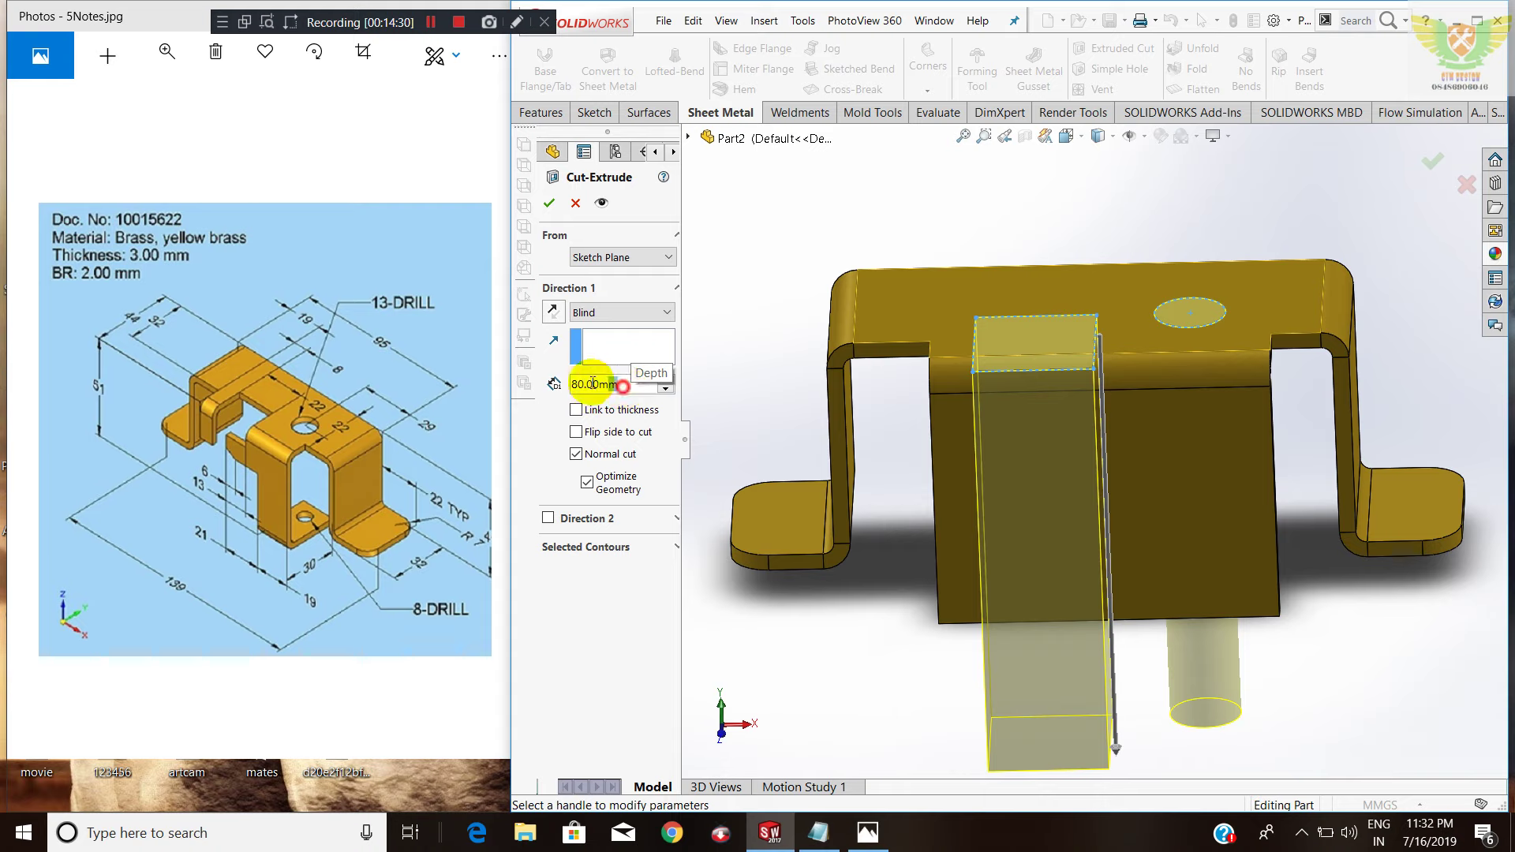
key(BackSpace)
text(10)
key(Return)
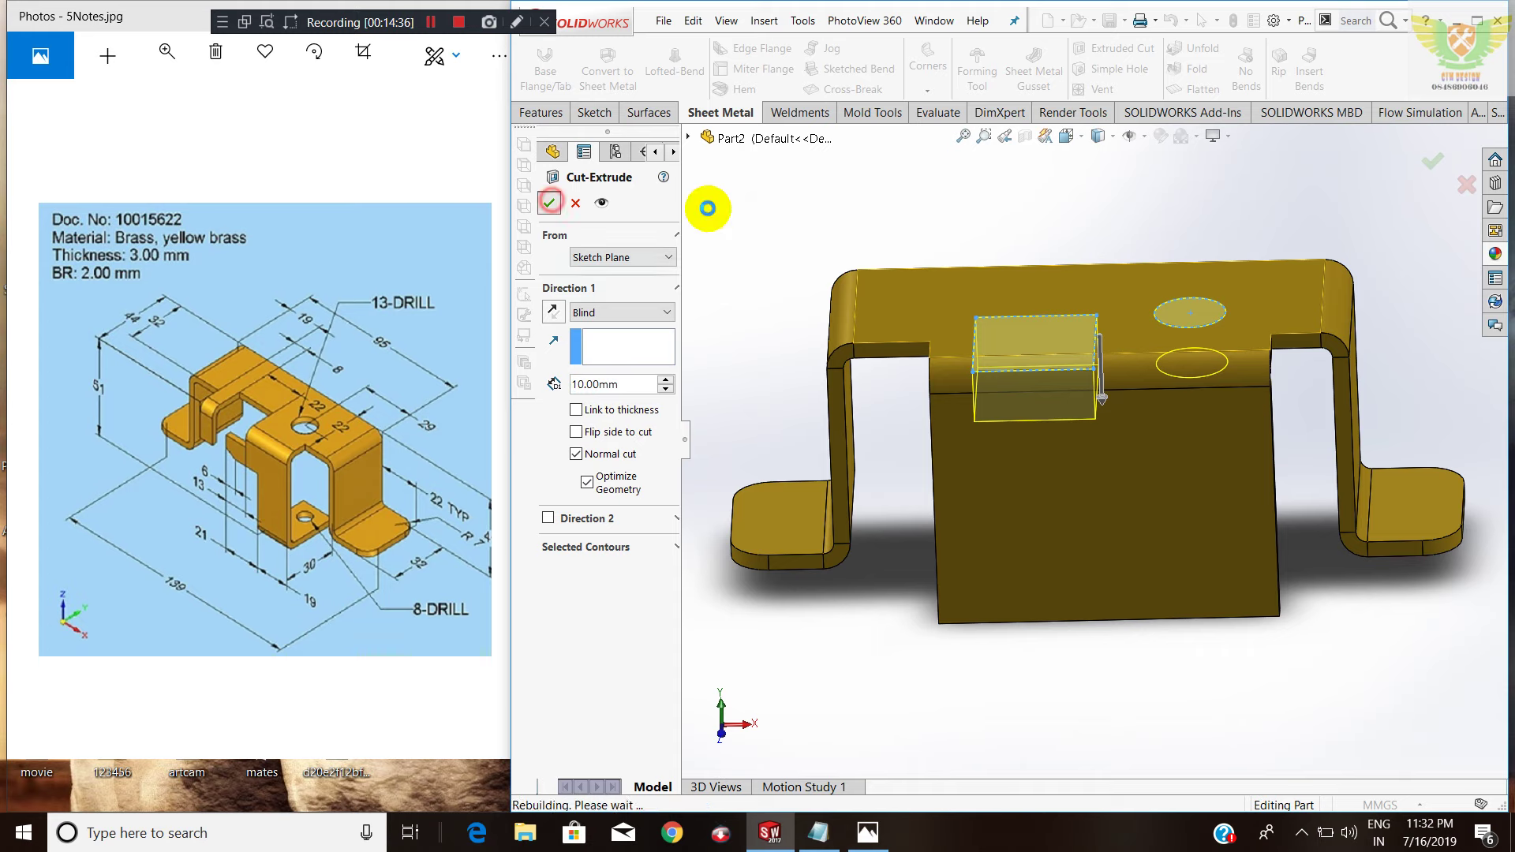
click(962, 233)
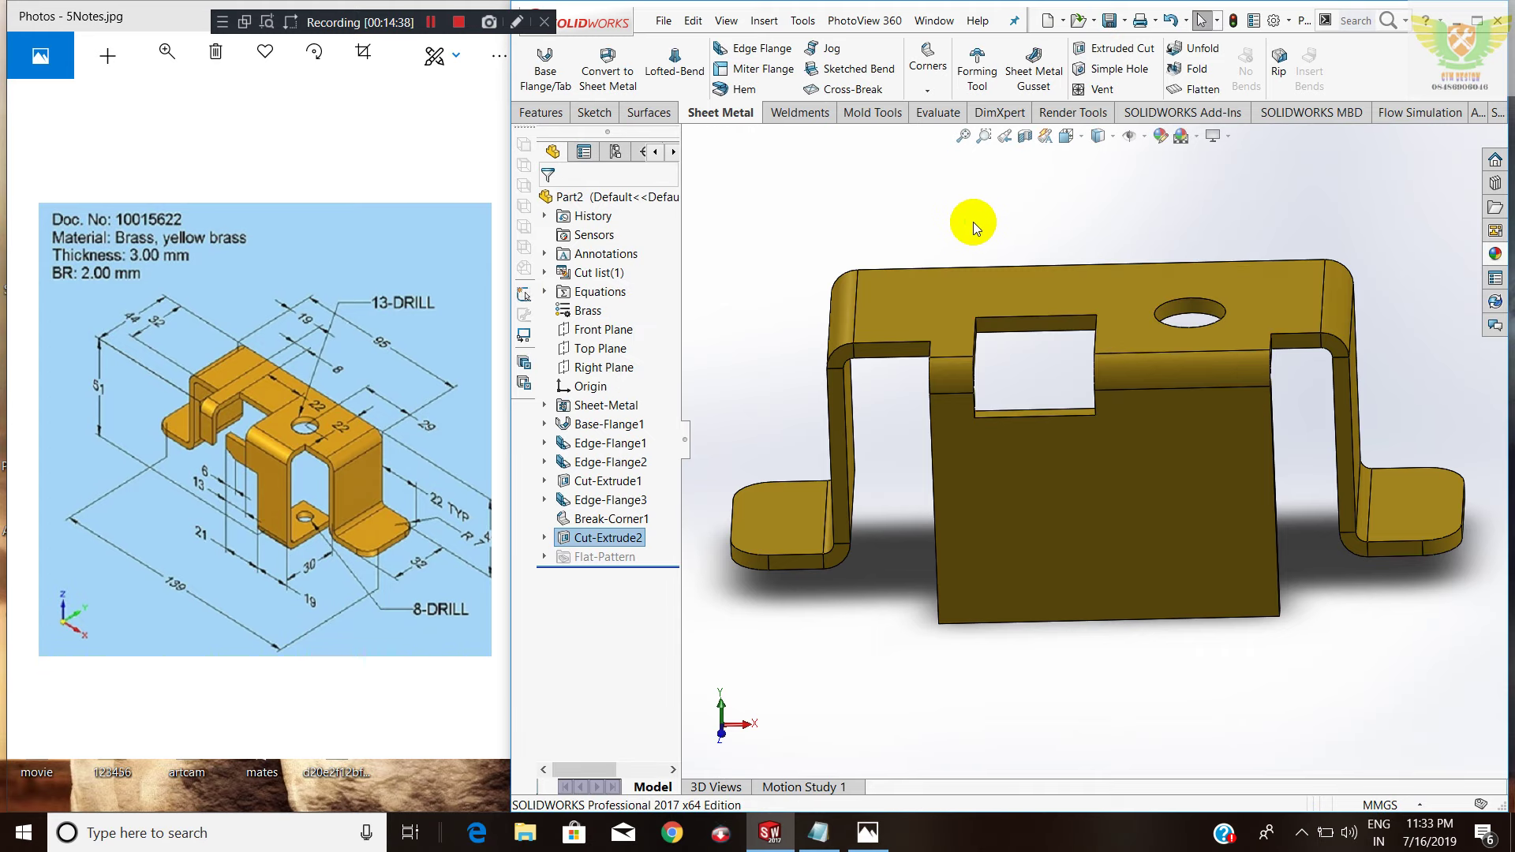
Orbit the model to an isometric view from above, facing the front panel.
mouse_move(1052, 201)
middle_down()
mouse_move(1035, 158)
mouse_move(1078, 282)
middle_up()
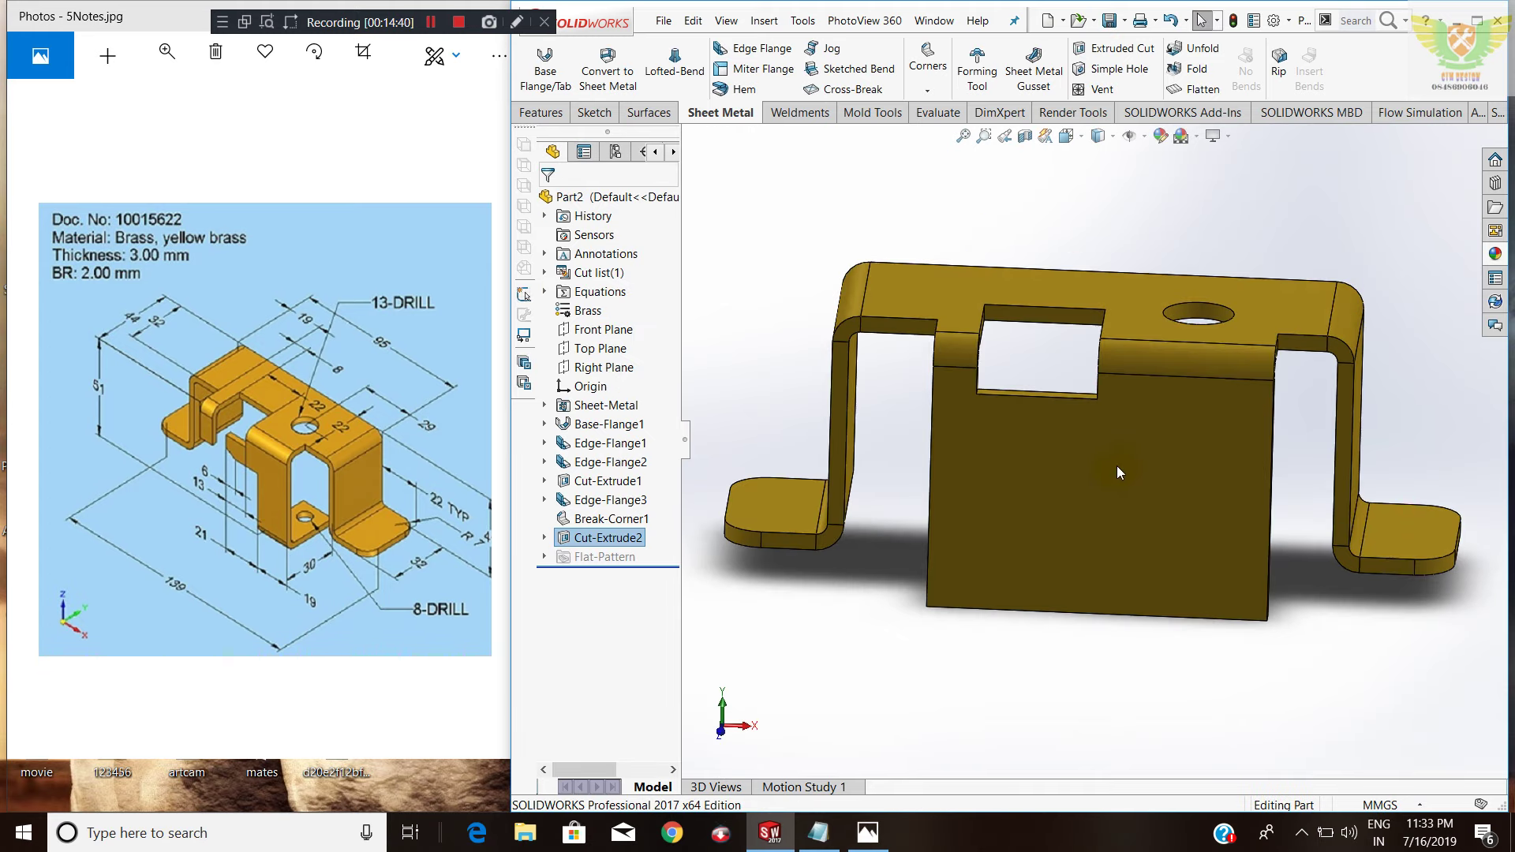
mouse_move(1109, 513)
middle_down()
mouse_move(1110, 623)
mouse_move(1090, 548)
mouse_move(1103, 499)
middle_up()
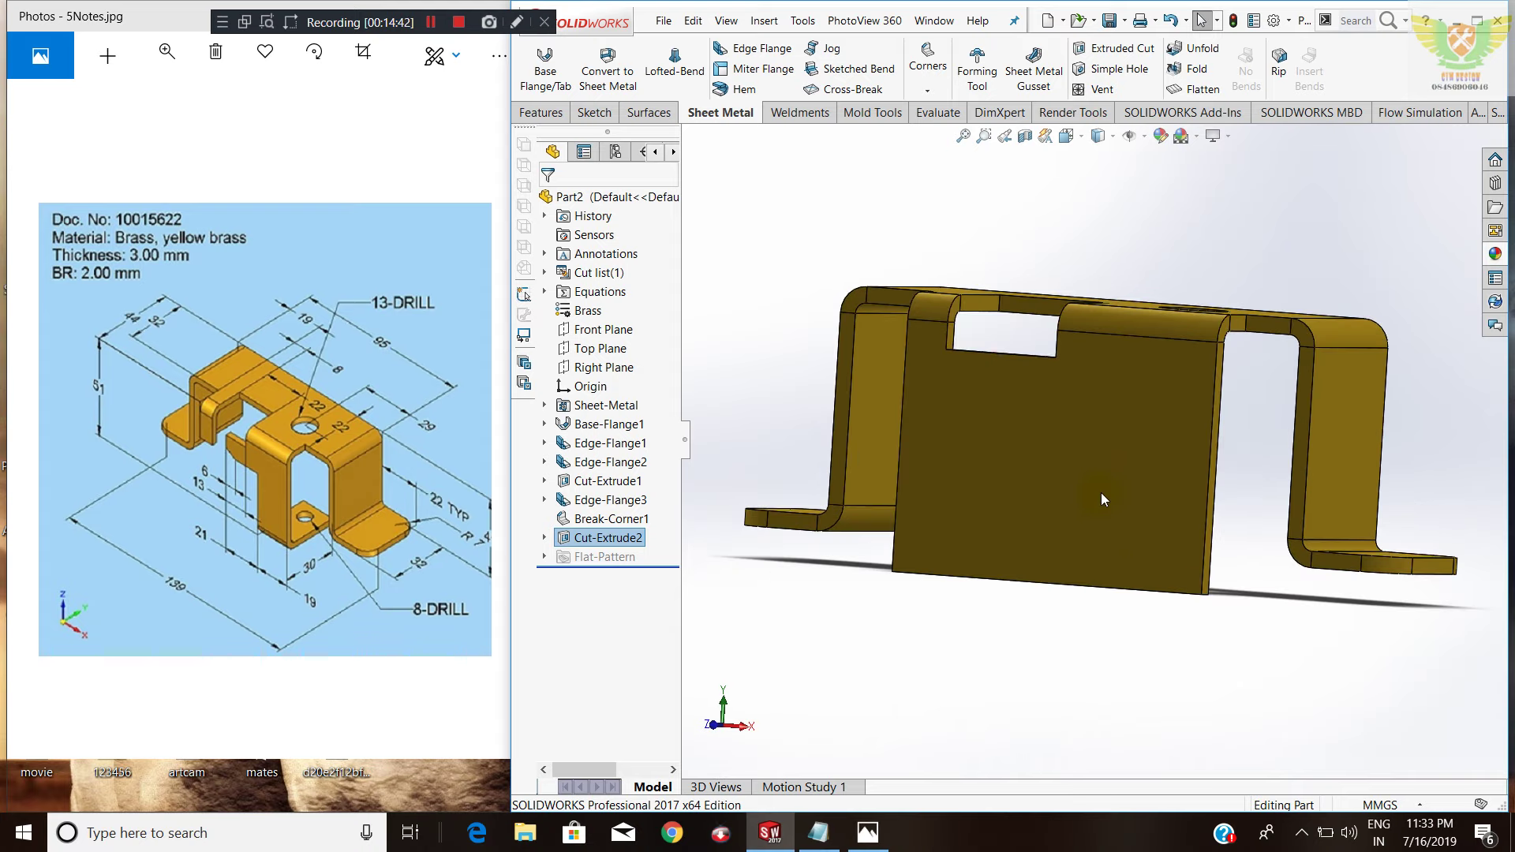
middle_drag(1109, 580, 1062, 618)
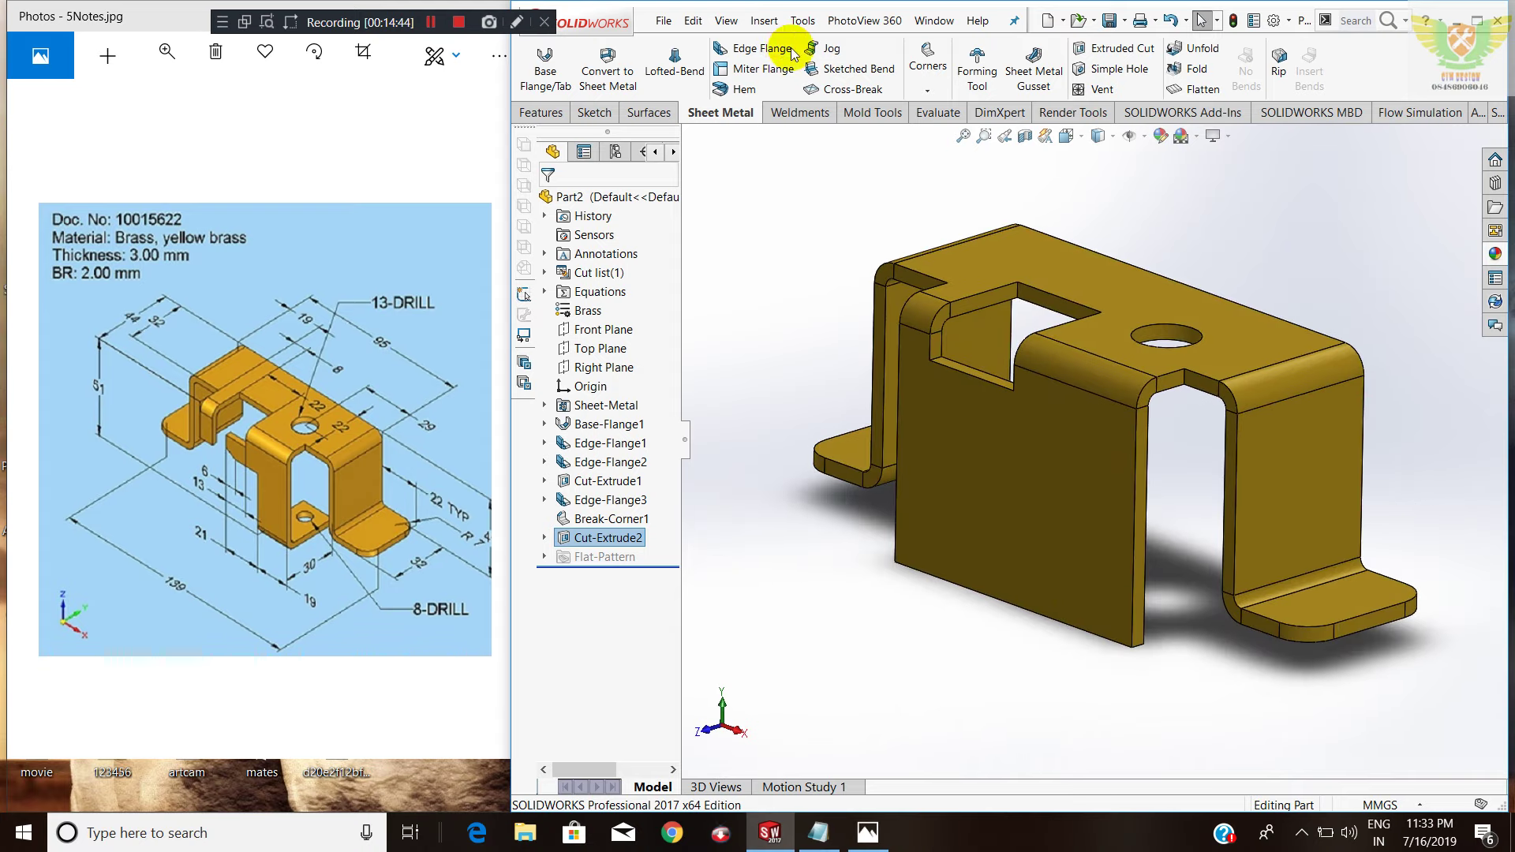
click(752, 50)
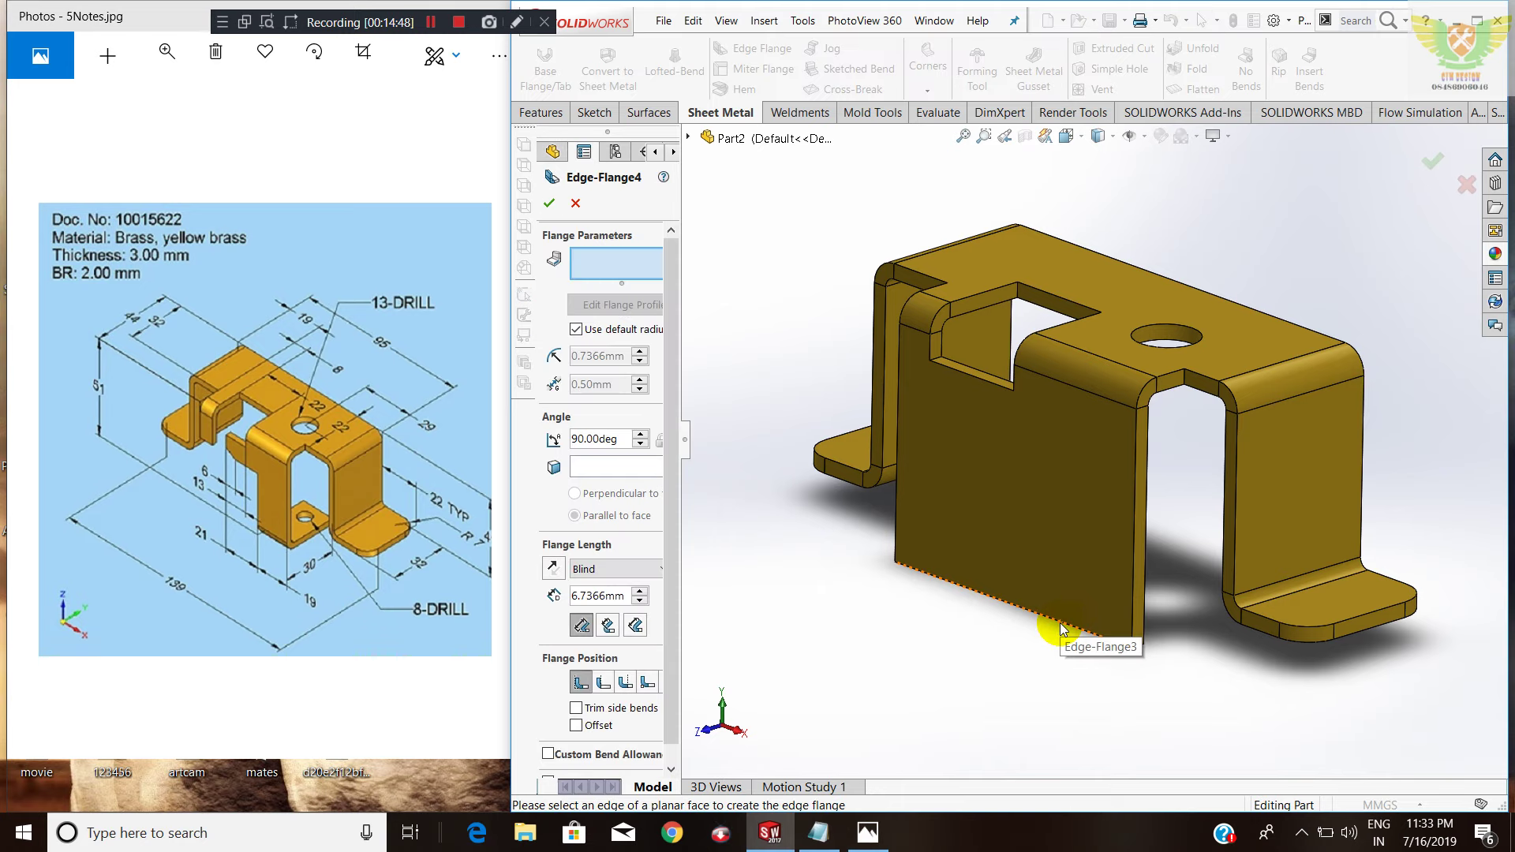
Add an edge flange on the front panel's bottom edge with a custom 2 mm bend radius and 30 mm length.
click(1144, 624)
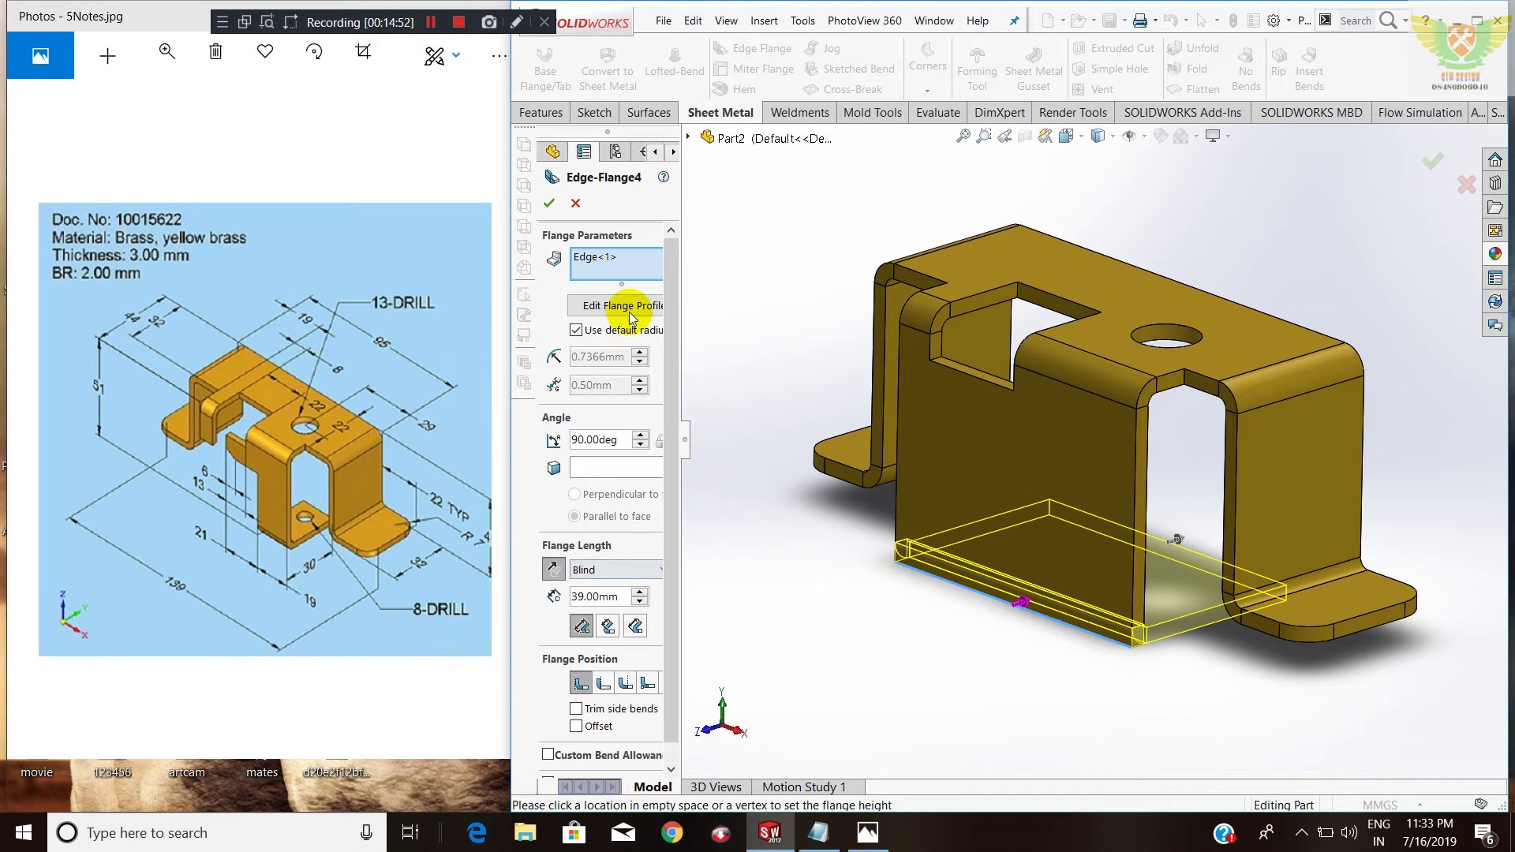
click(576, 329)
drag(626, 357, 543, 357)
text(2)
key(Return)
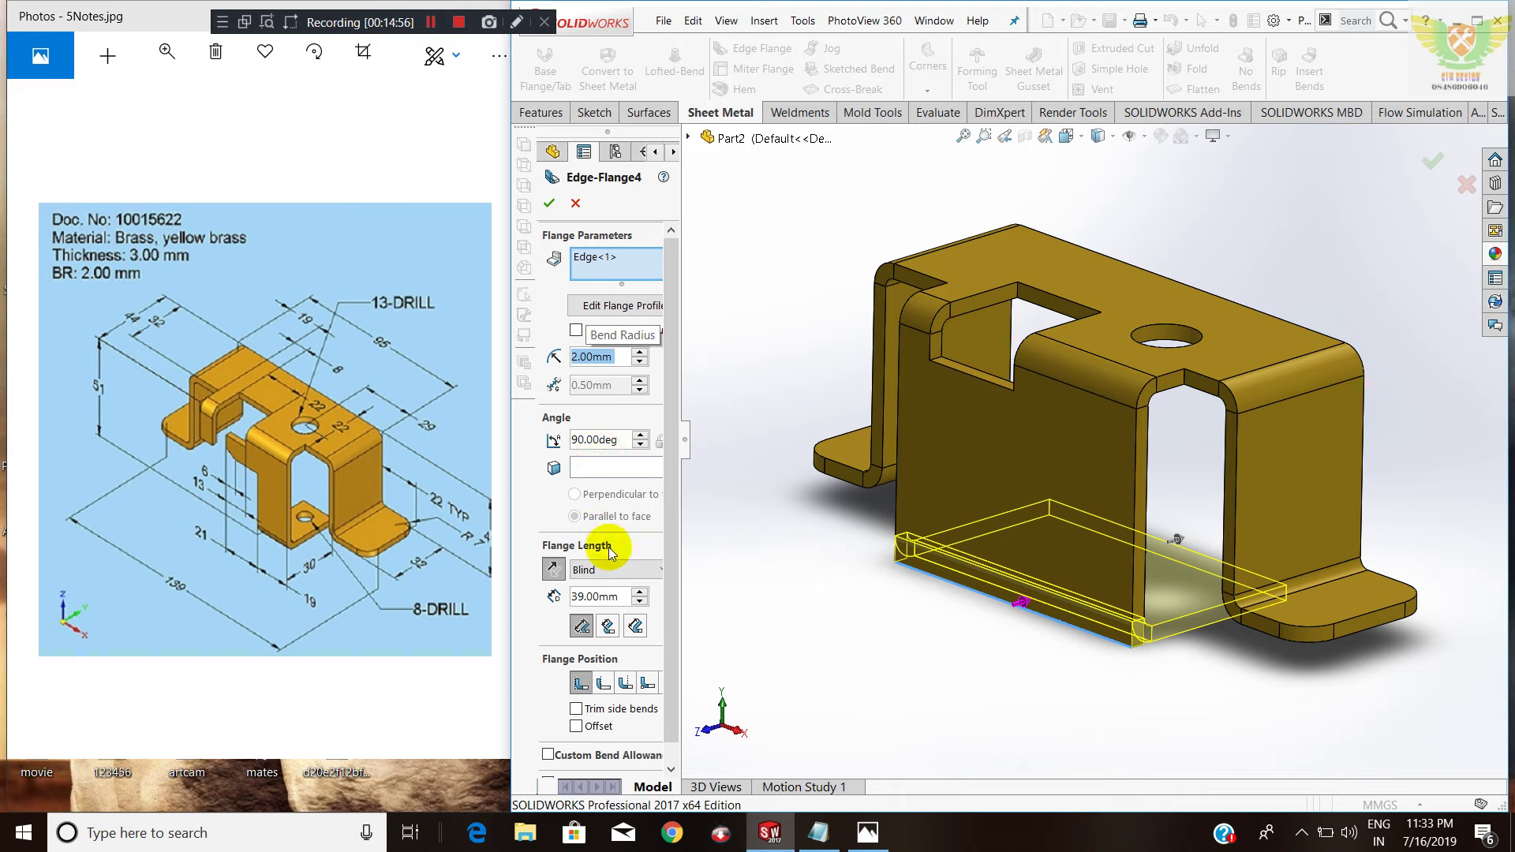
drag(622, 597, 524, 601)
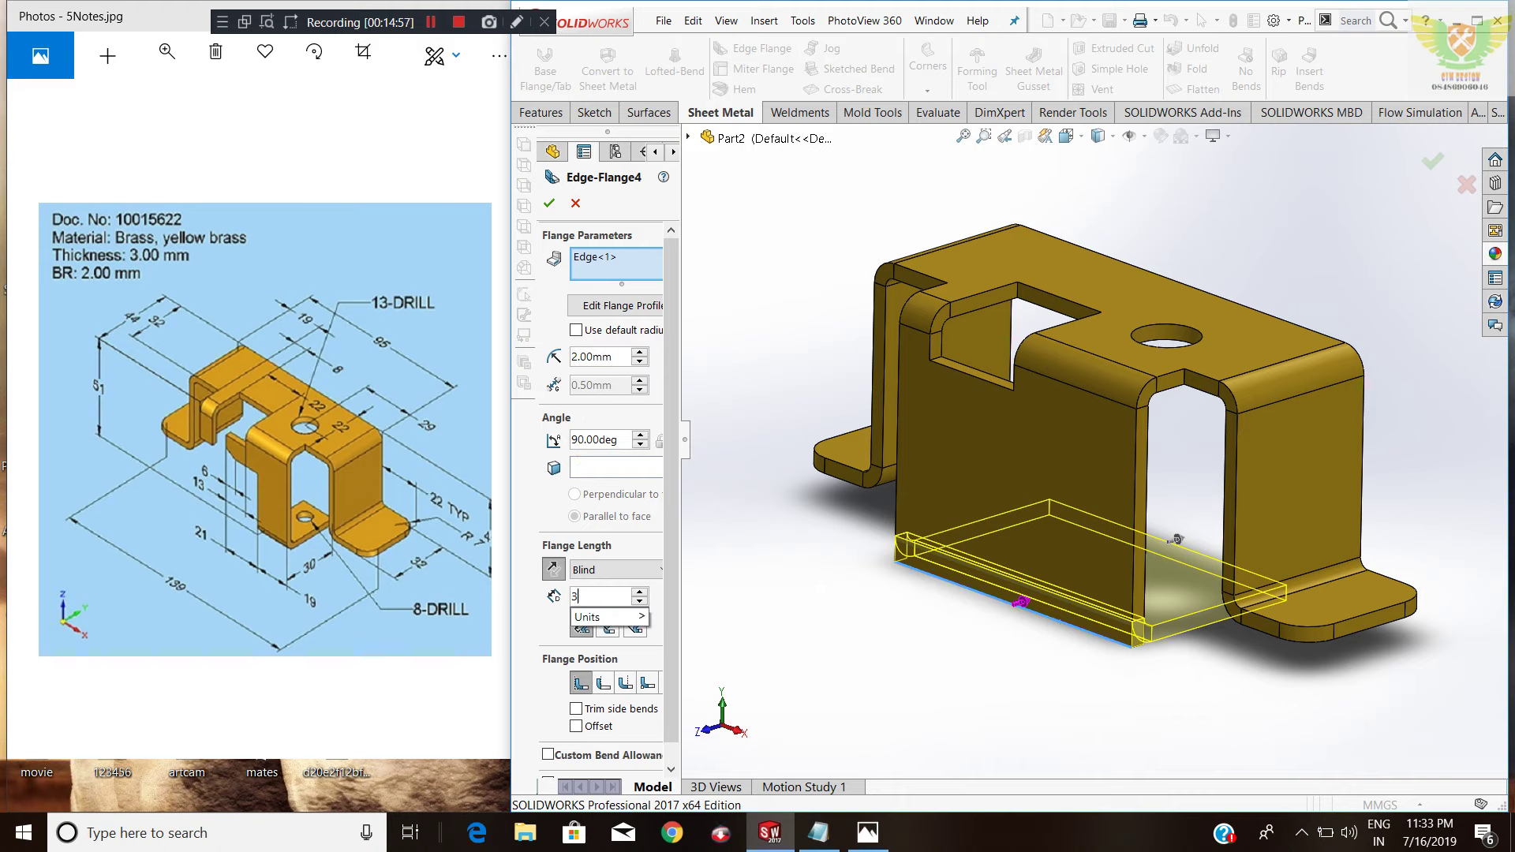
text(30)
key(Return)
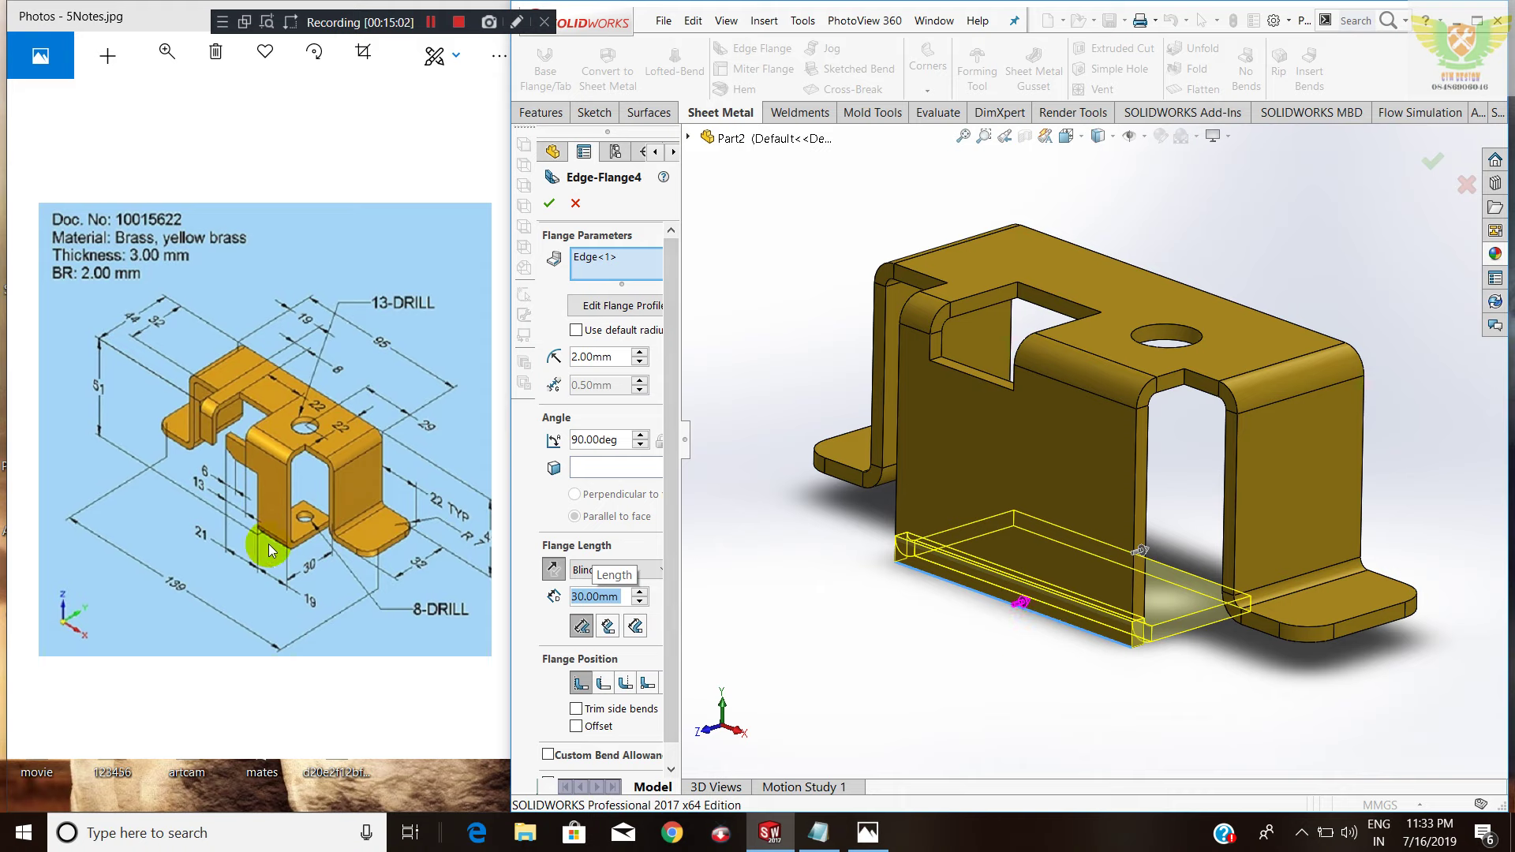
click(548, 205)
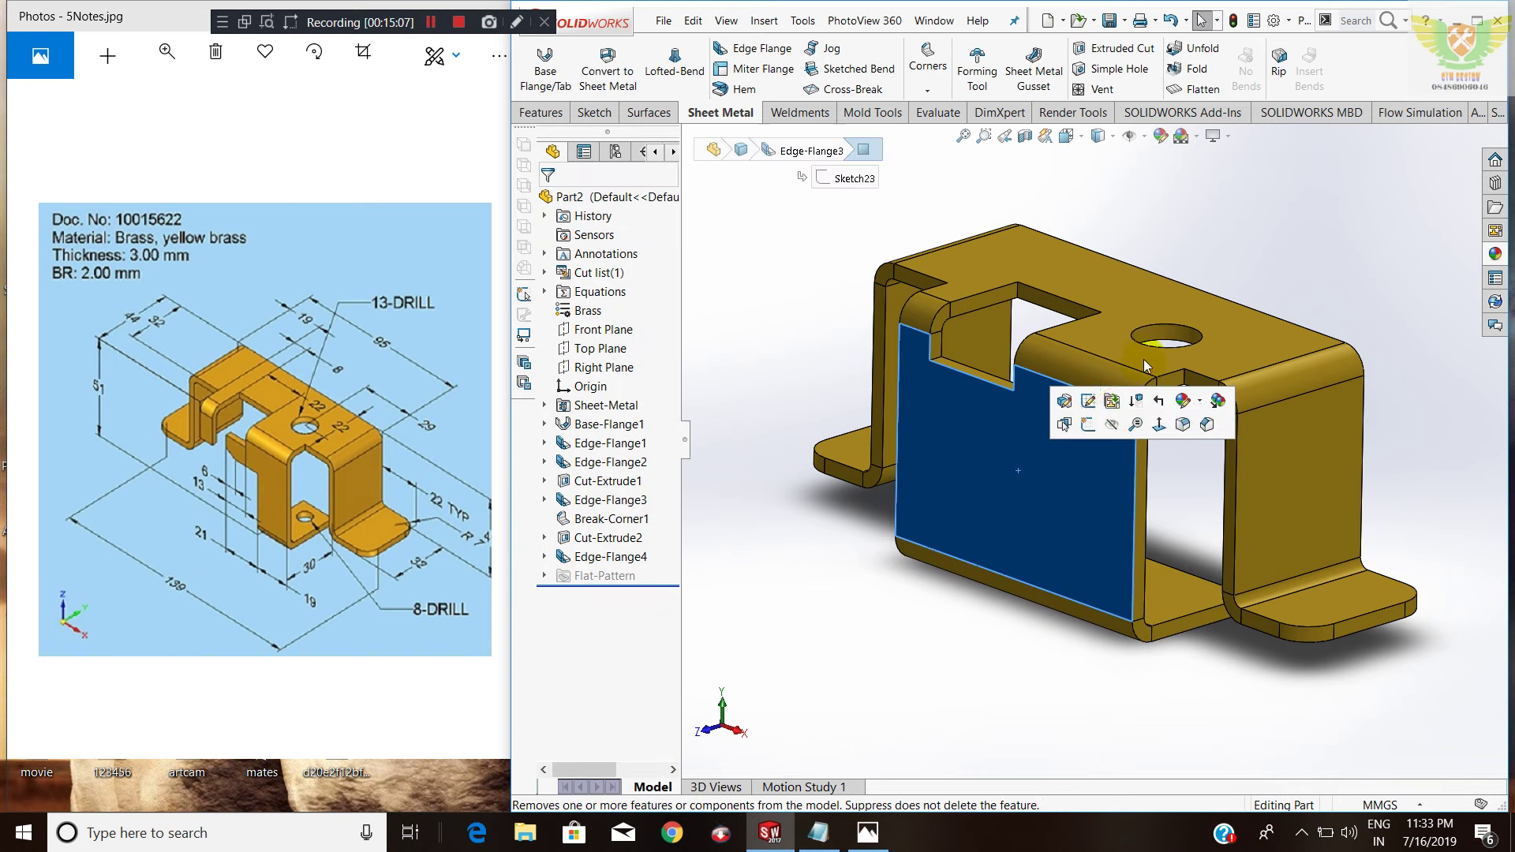
Start a sketch on the front face, view it Normal To, and draw a corner rectangle.
click(1090, 426)
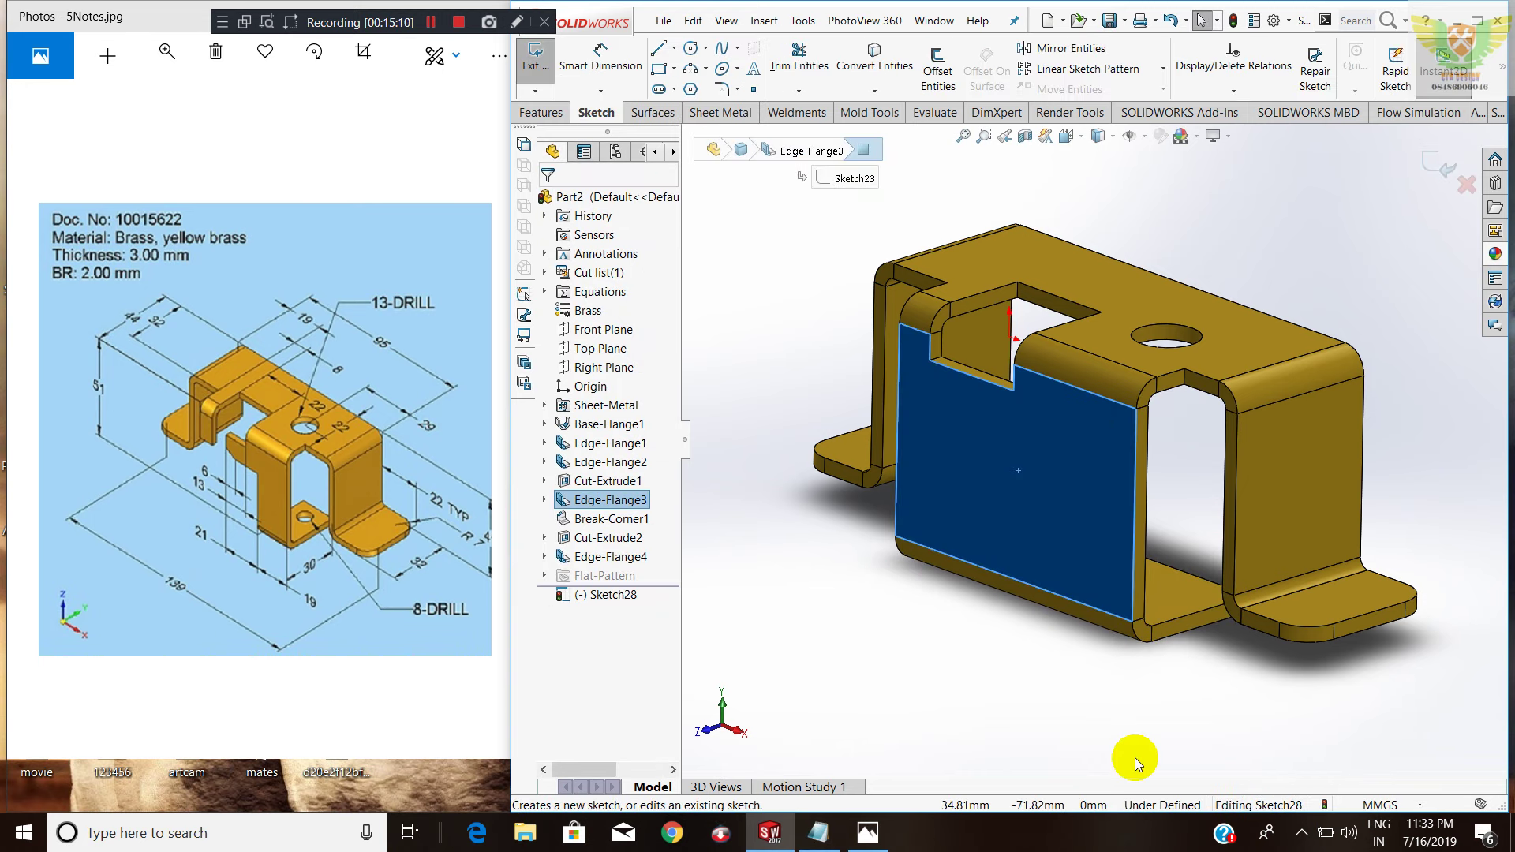
key(ctrl+8)
click(1036, 713)
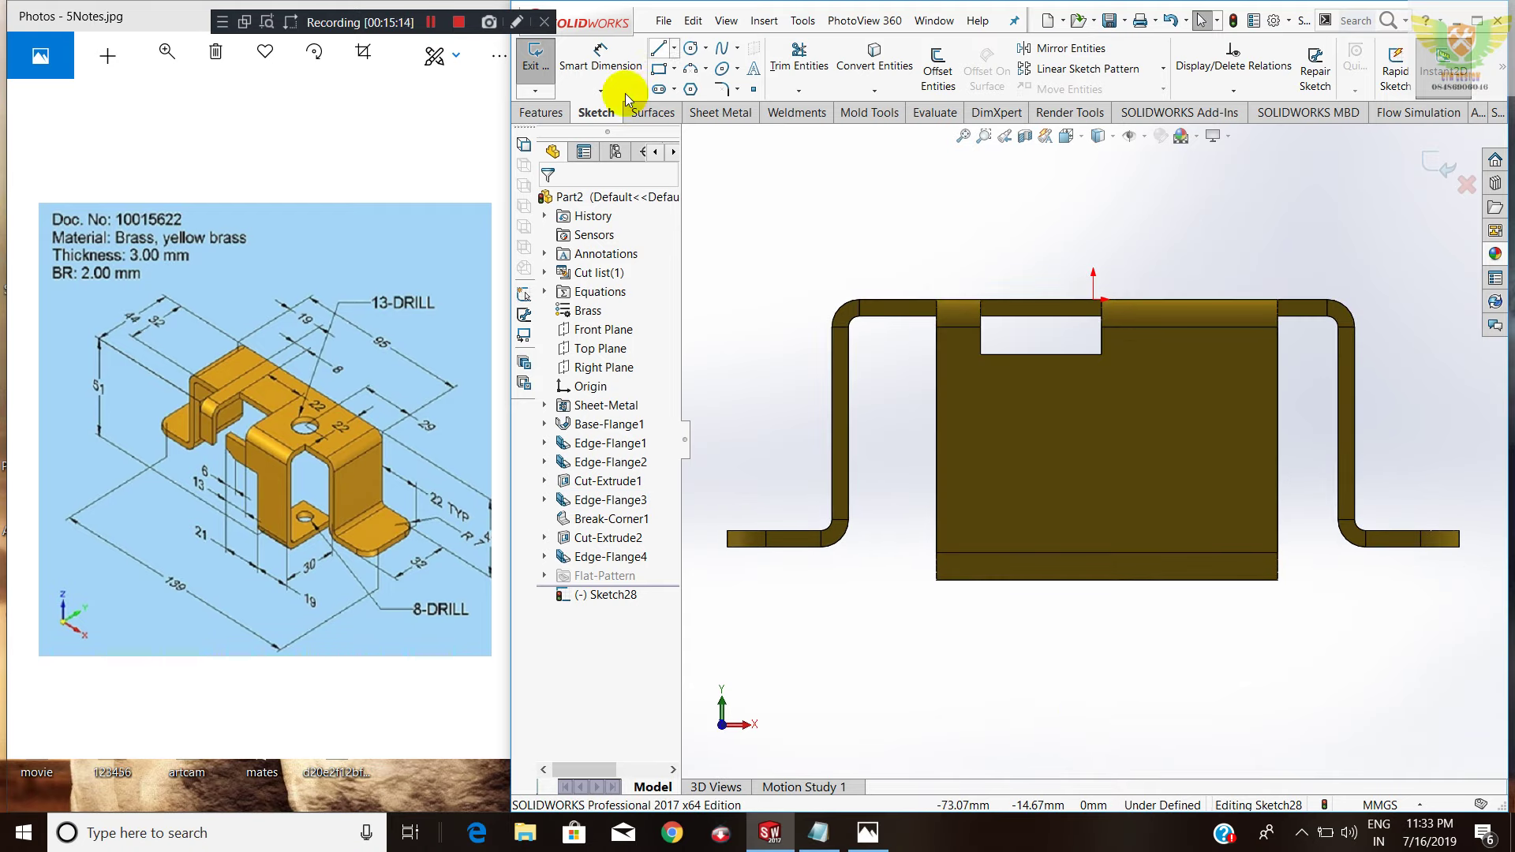
click(659, 69)
click(912, 457)
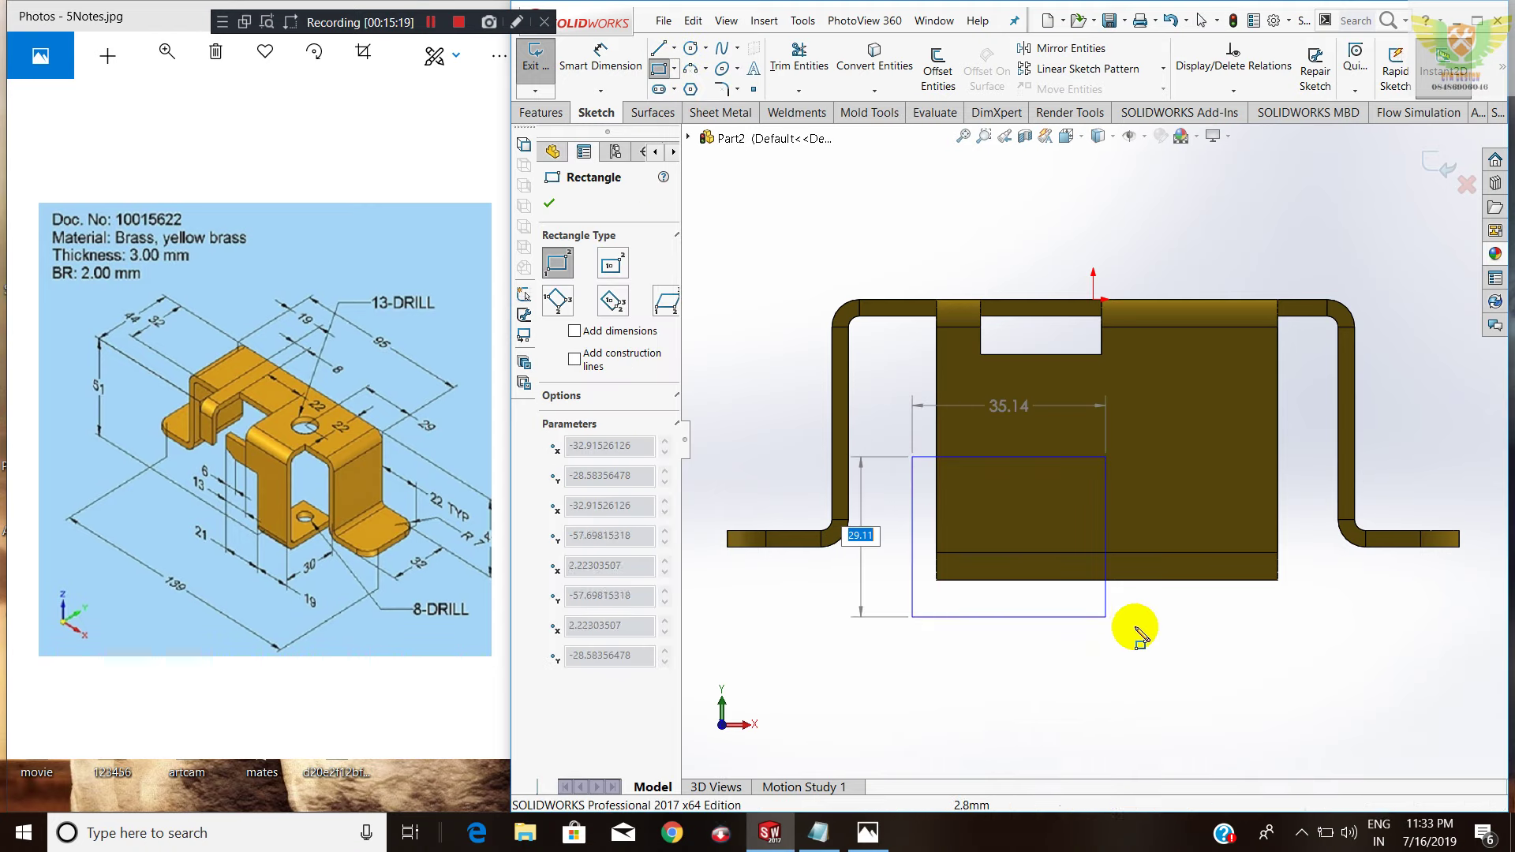
click(1186, 622)
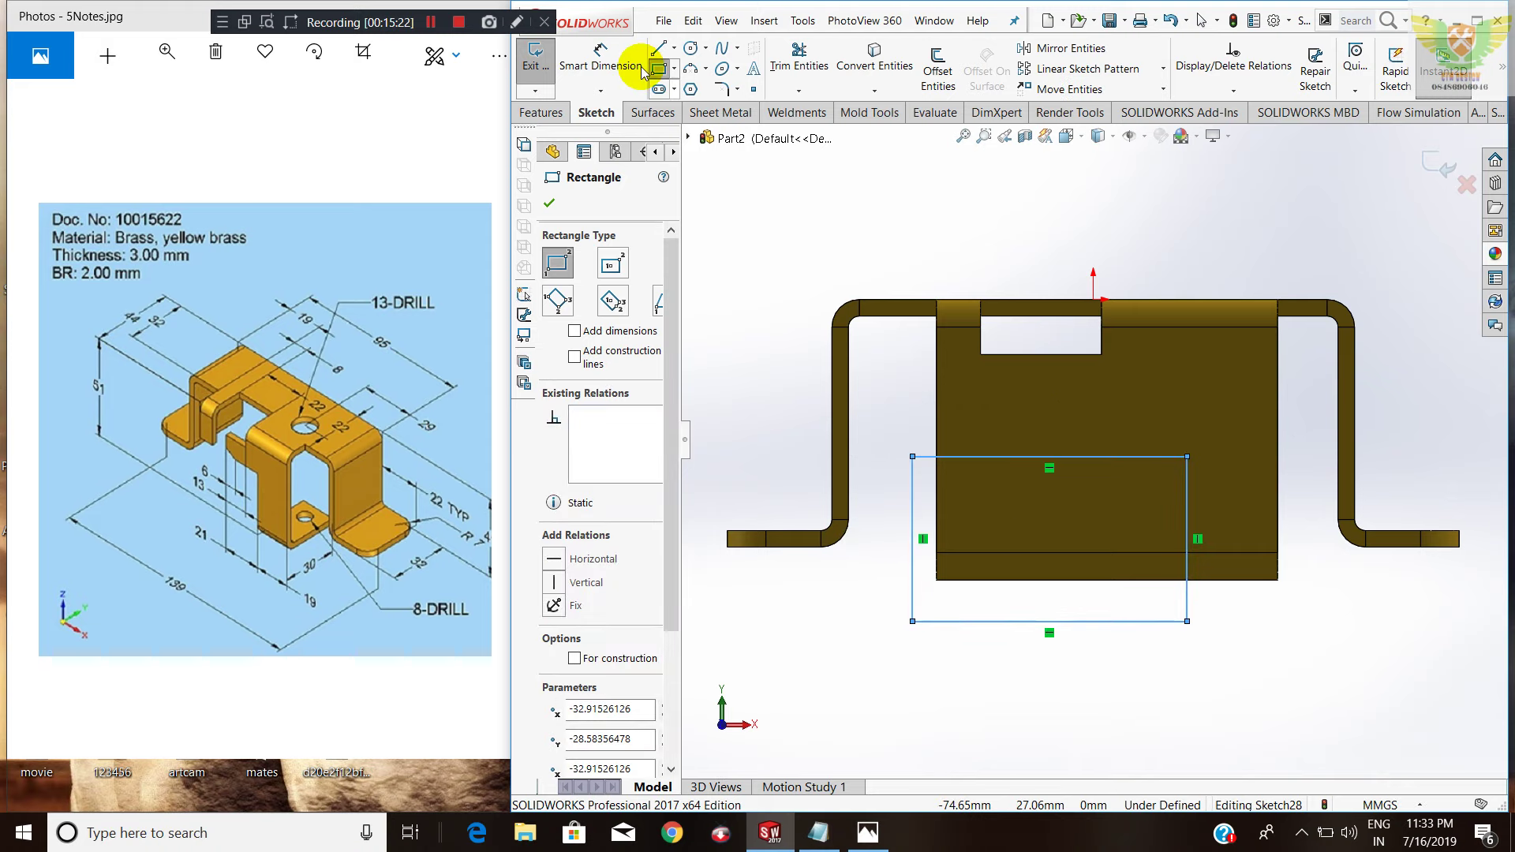
key(Escape)
Dimension the rectangle's right edge 19 mm from the part's right edge.
key(d)
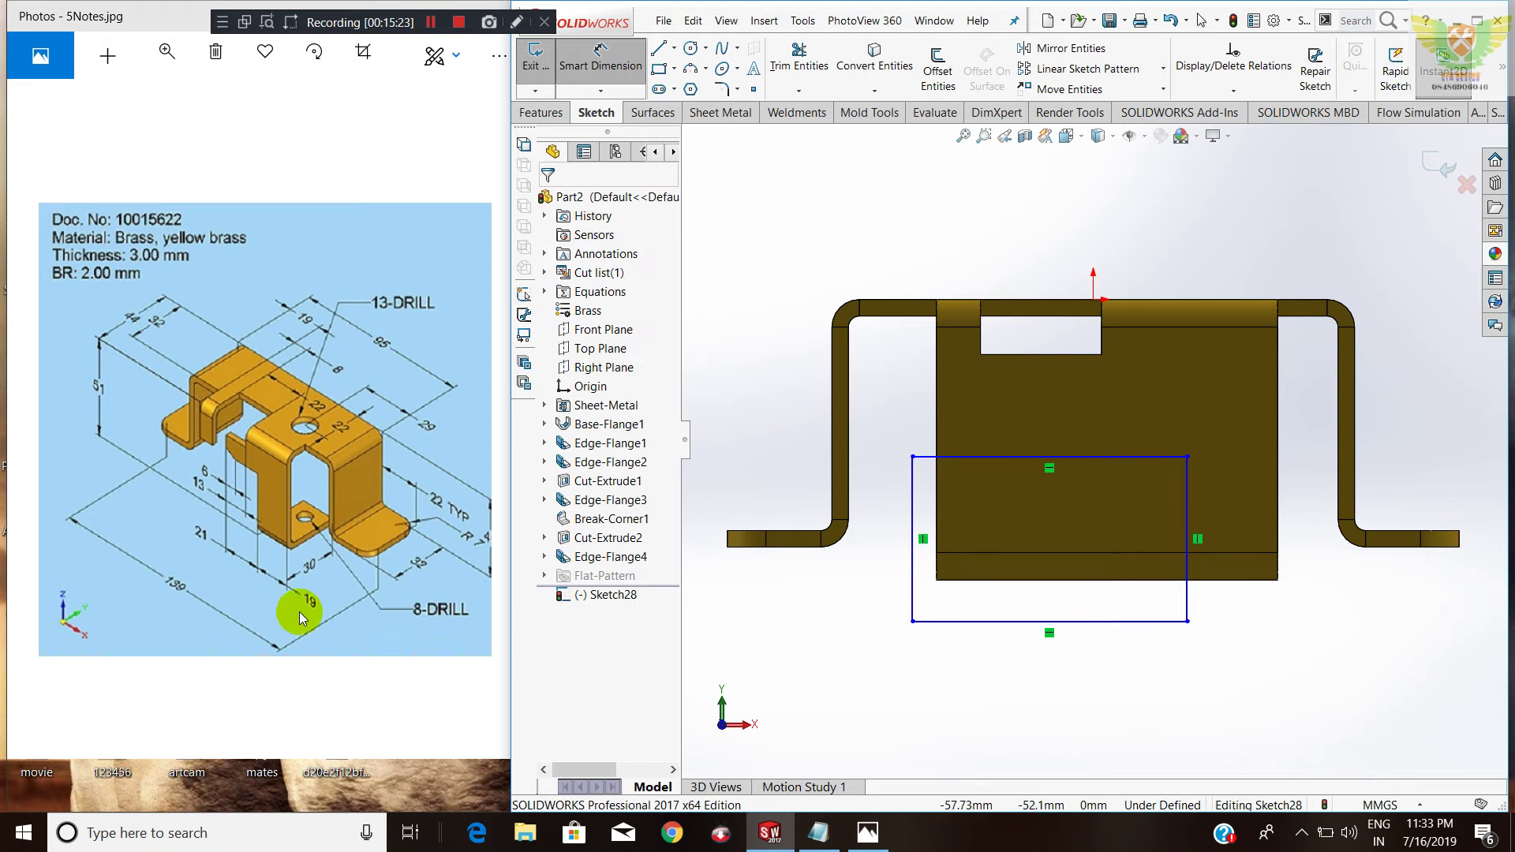
click(1188, 493)
click(1277, 476)
click(1260, 638)
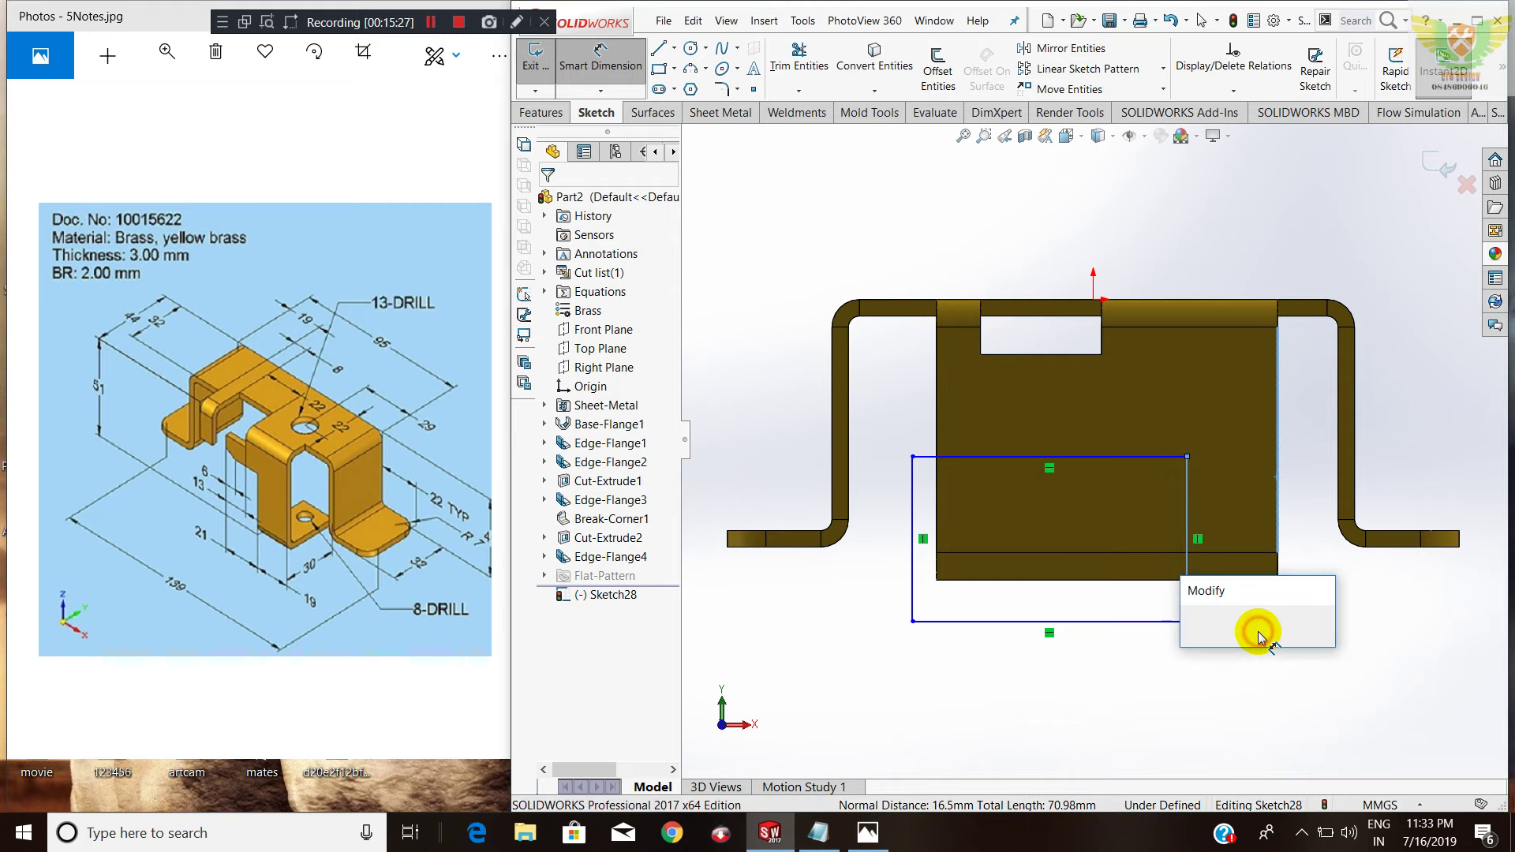
text(19)
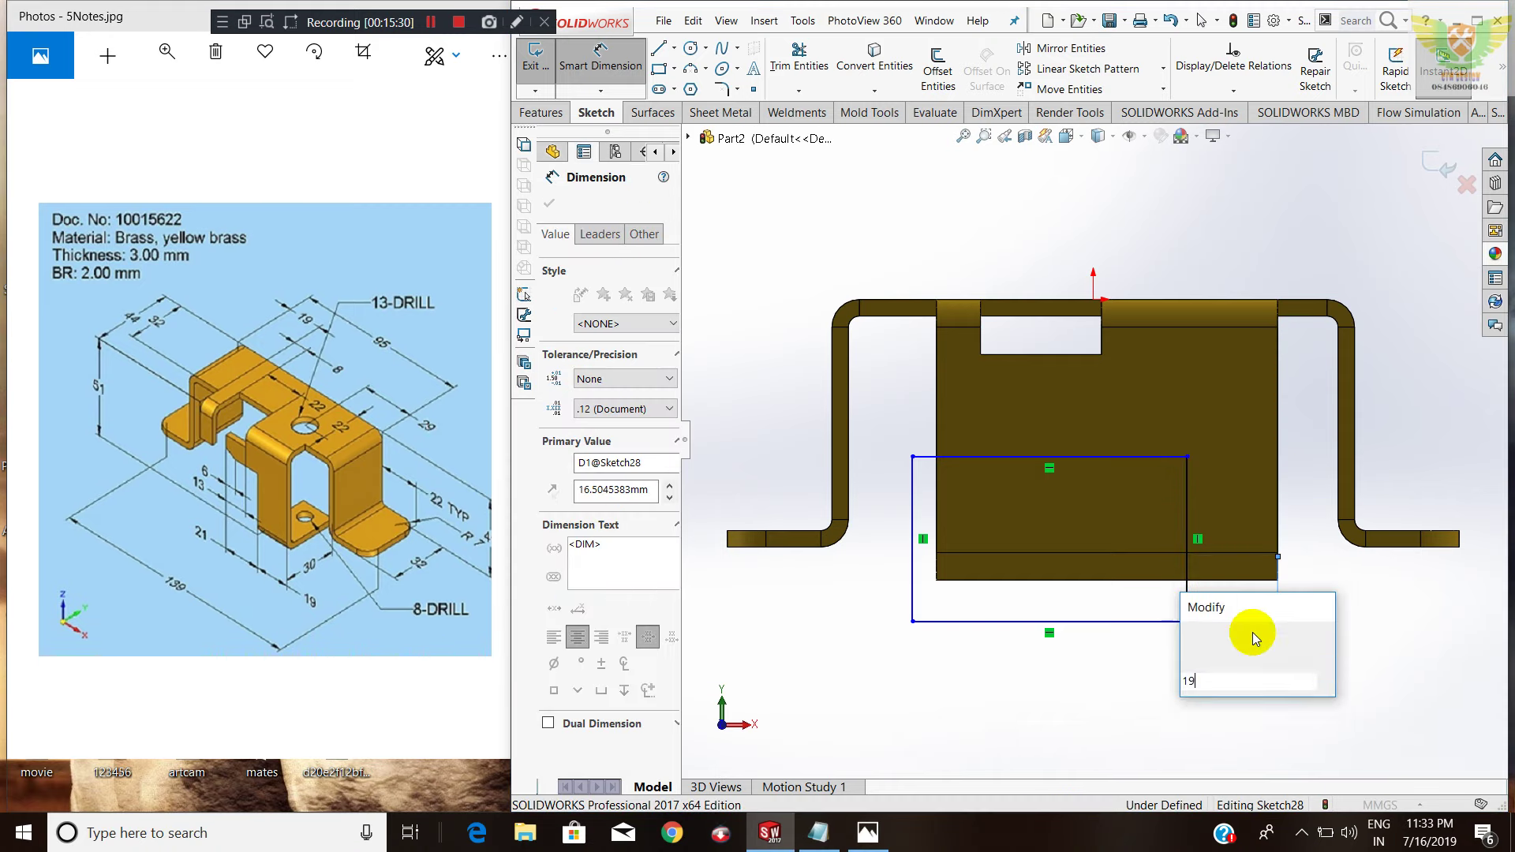
key(Return)
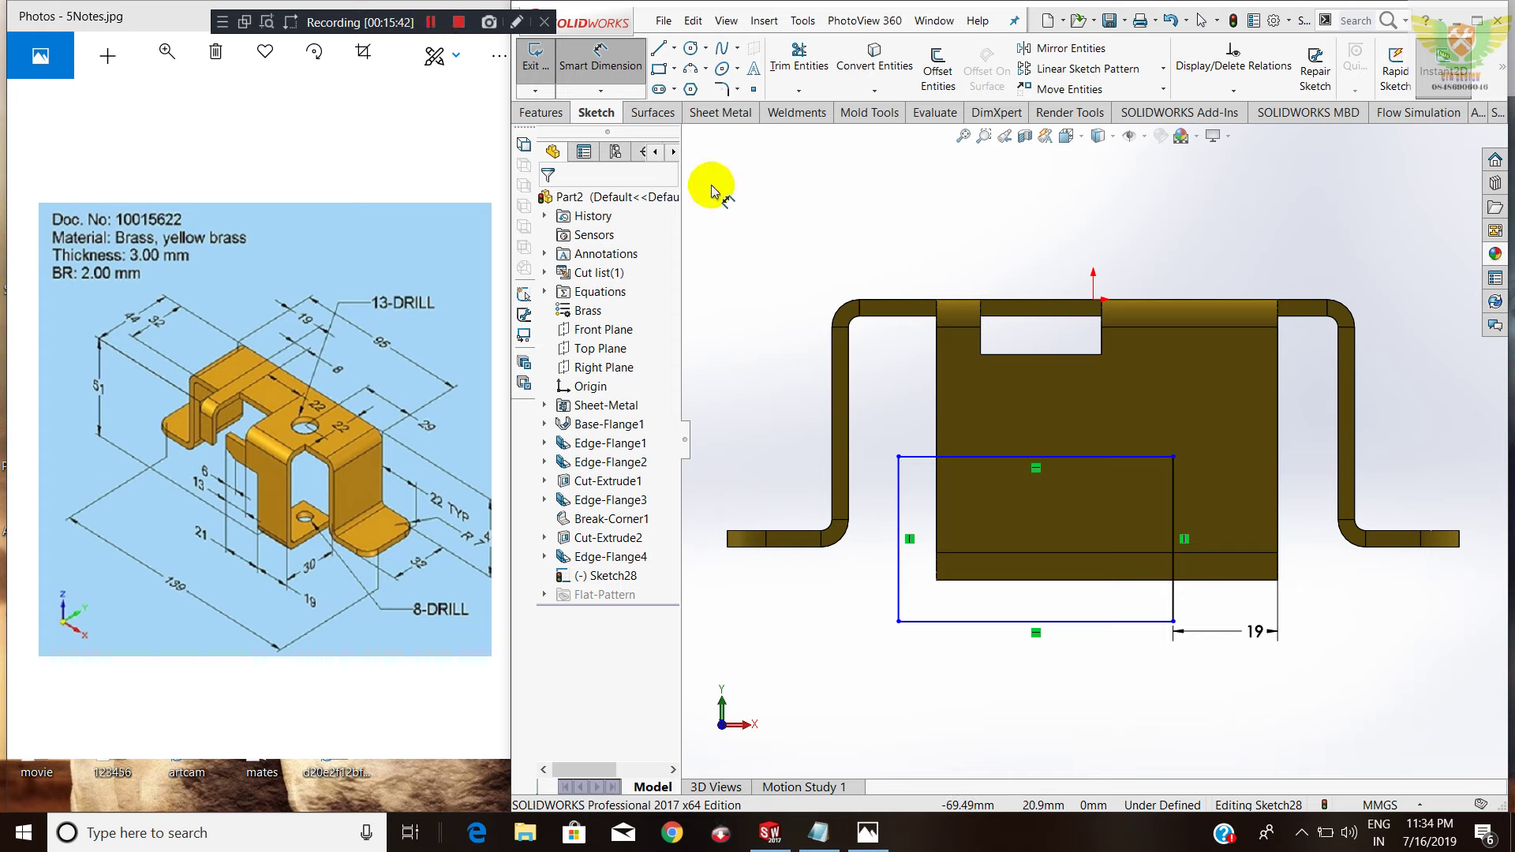
click(658, 48)
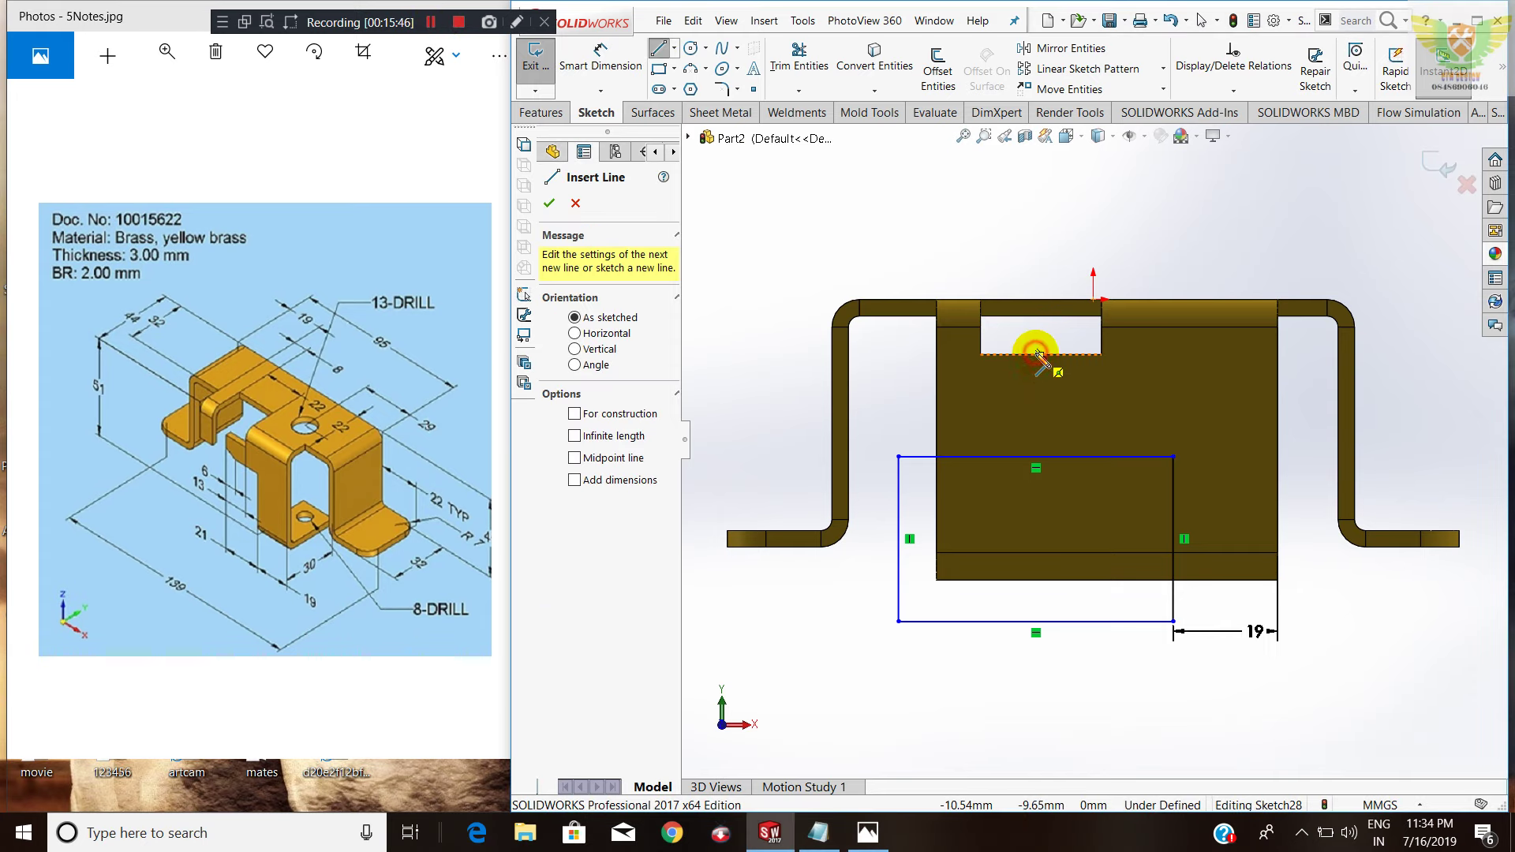
Draw the step's vertical and horizontal lines, including a 10 mm vertical line, down to the rectangle top.
click(1038, 355)
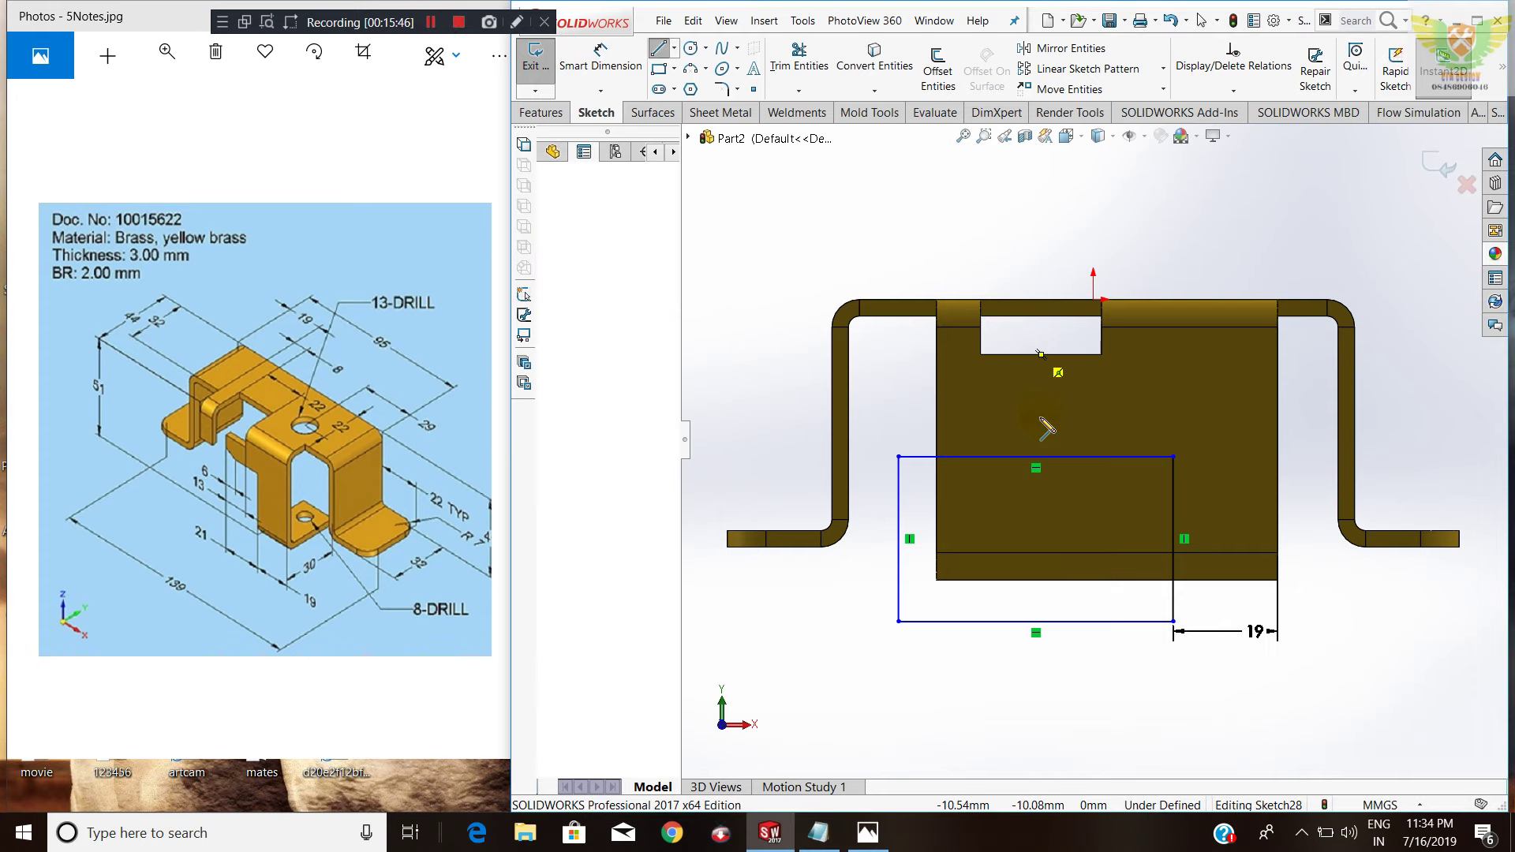
click(1036, 457)
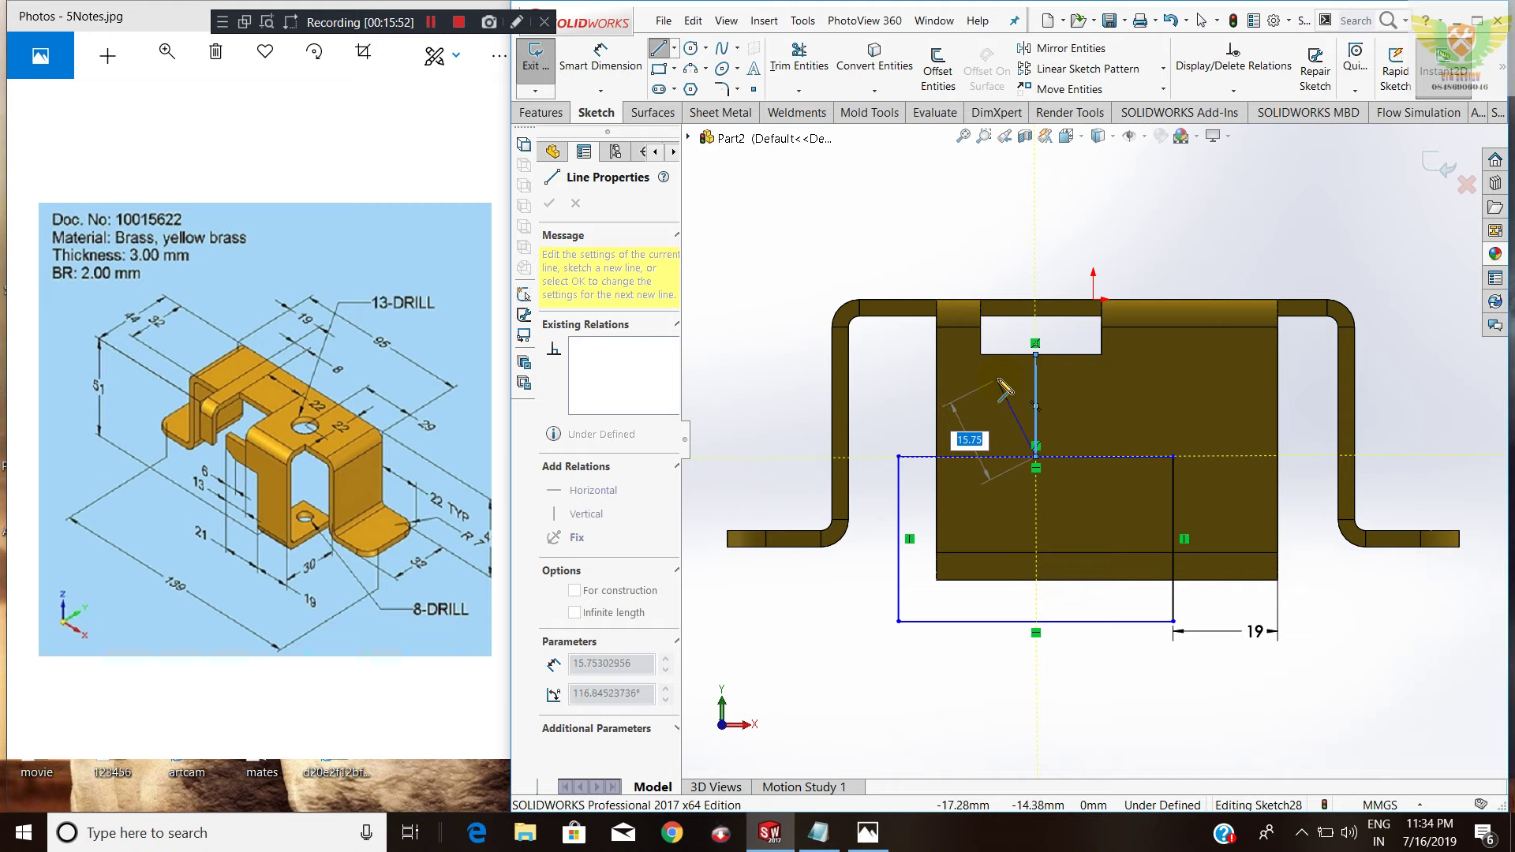
key(Escape)
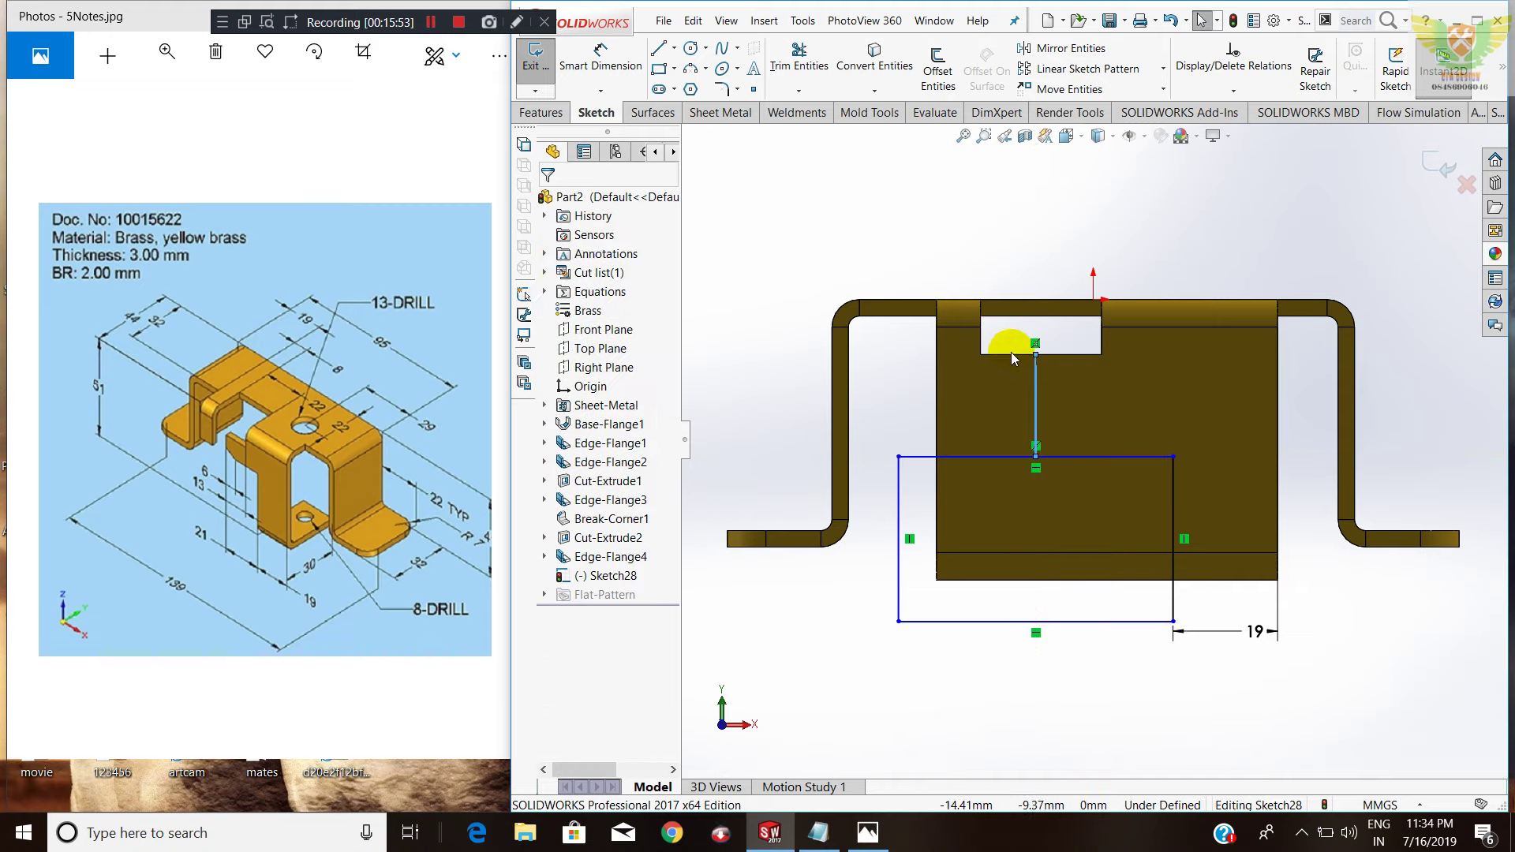
key(l)
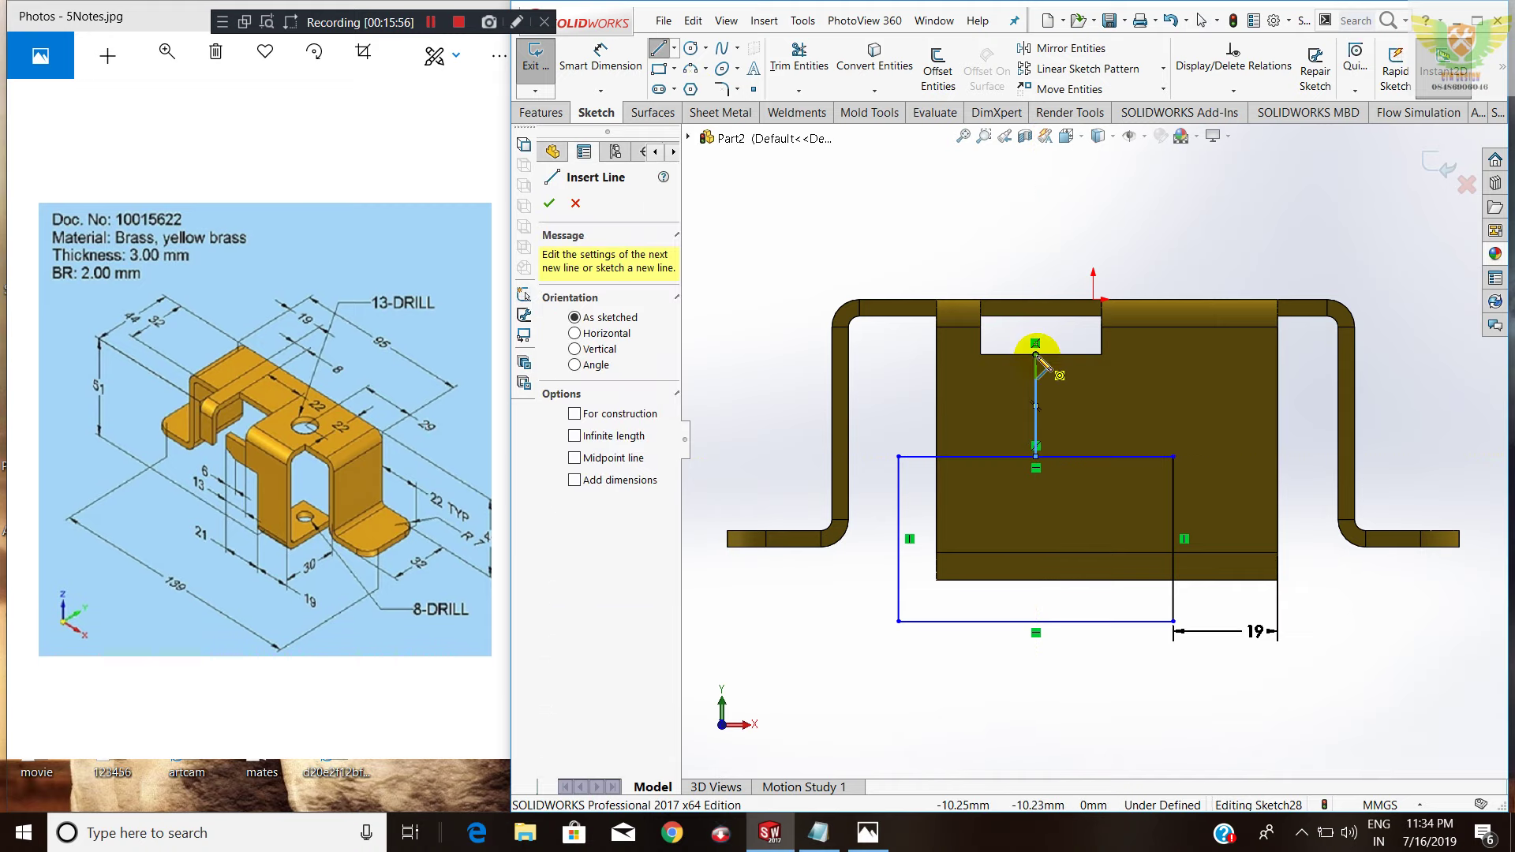
click(1036, 355)
click(980, 354)
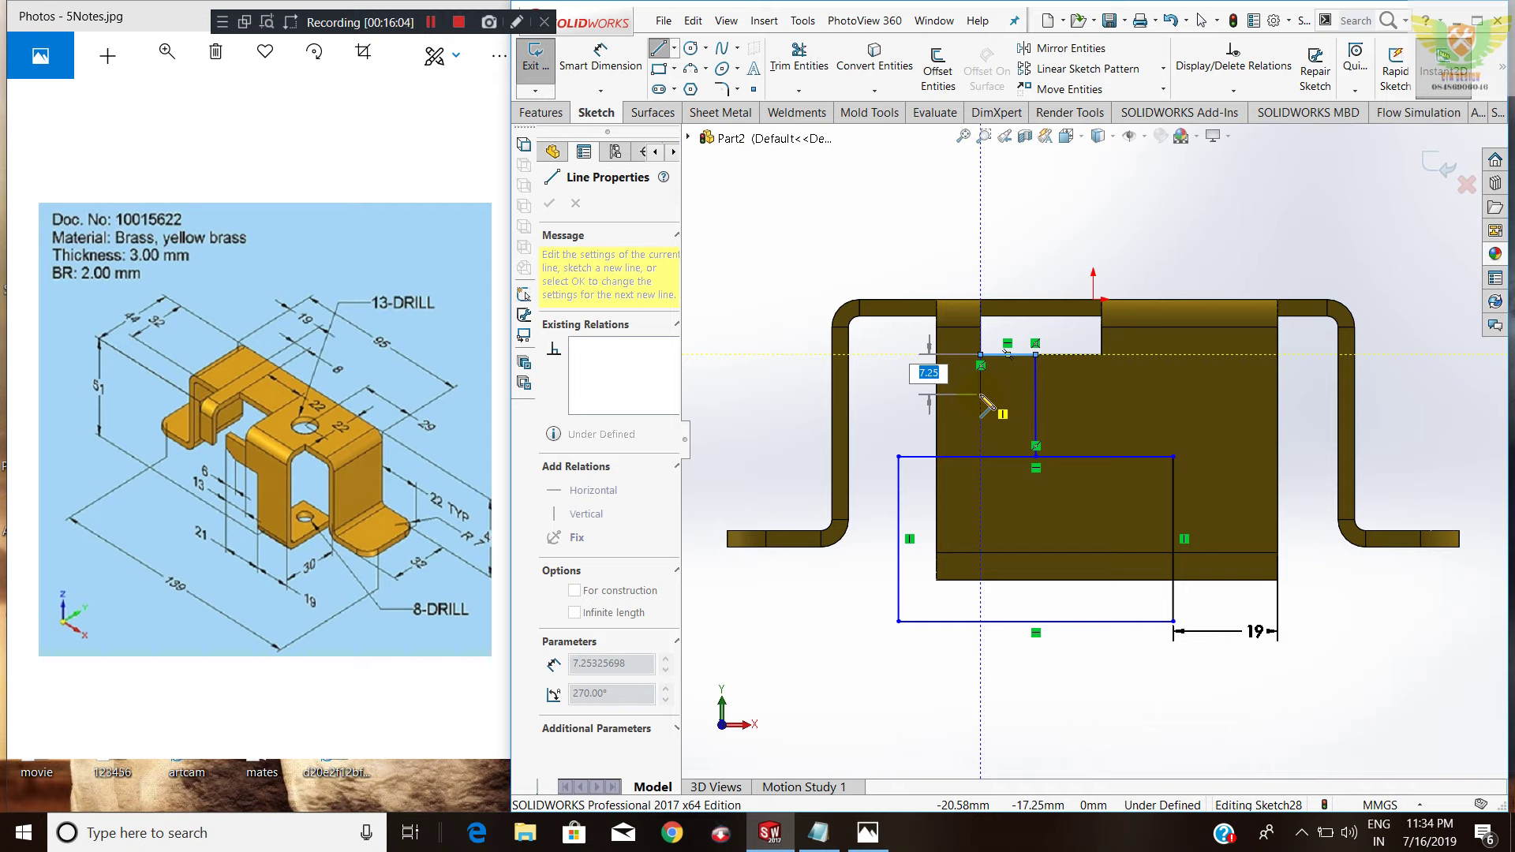
key(Return)
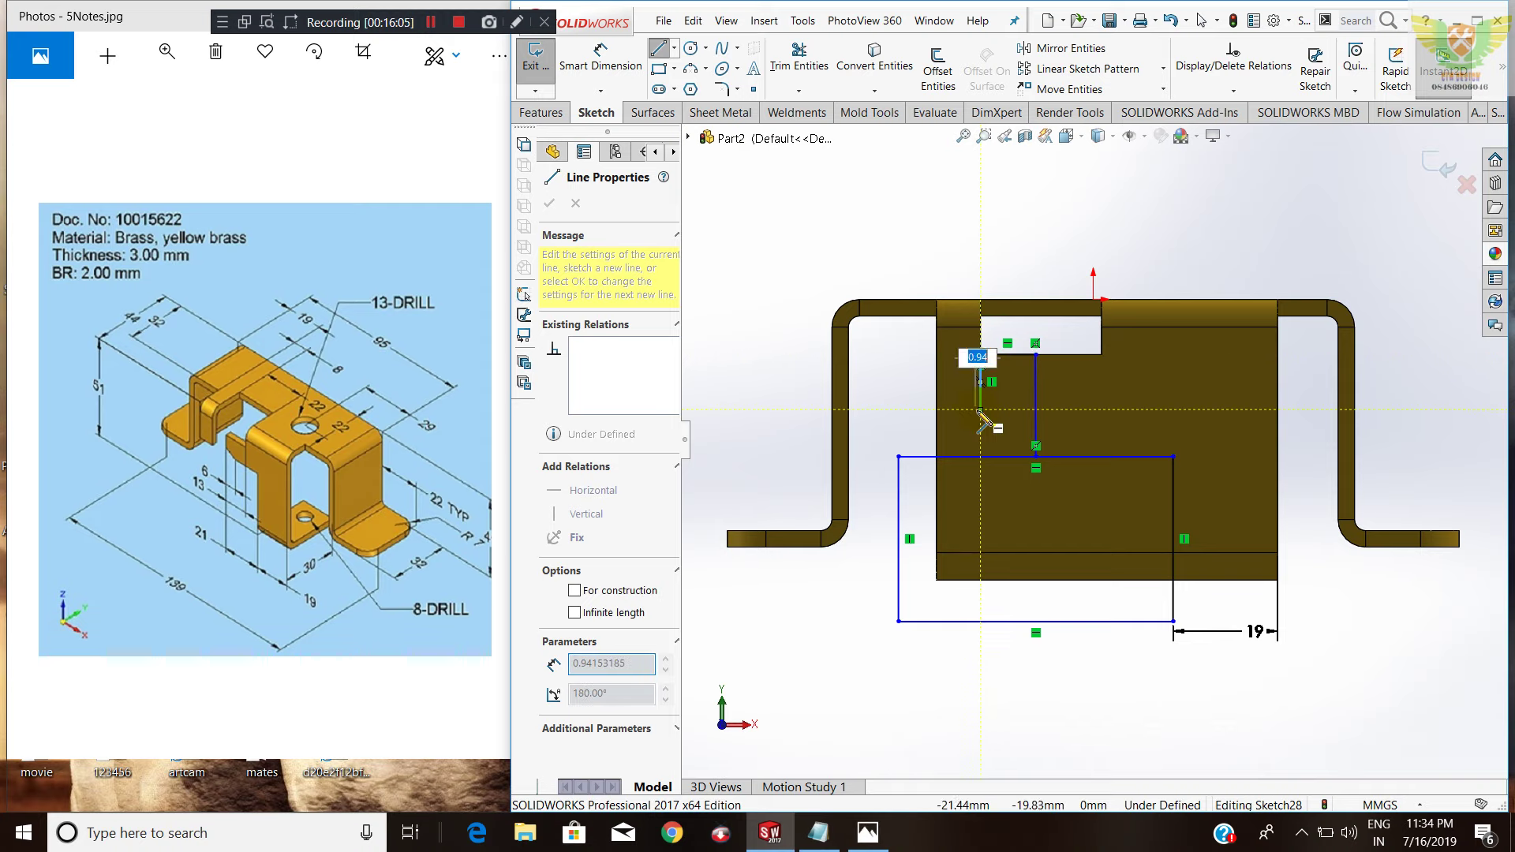
click(980, 412)
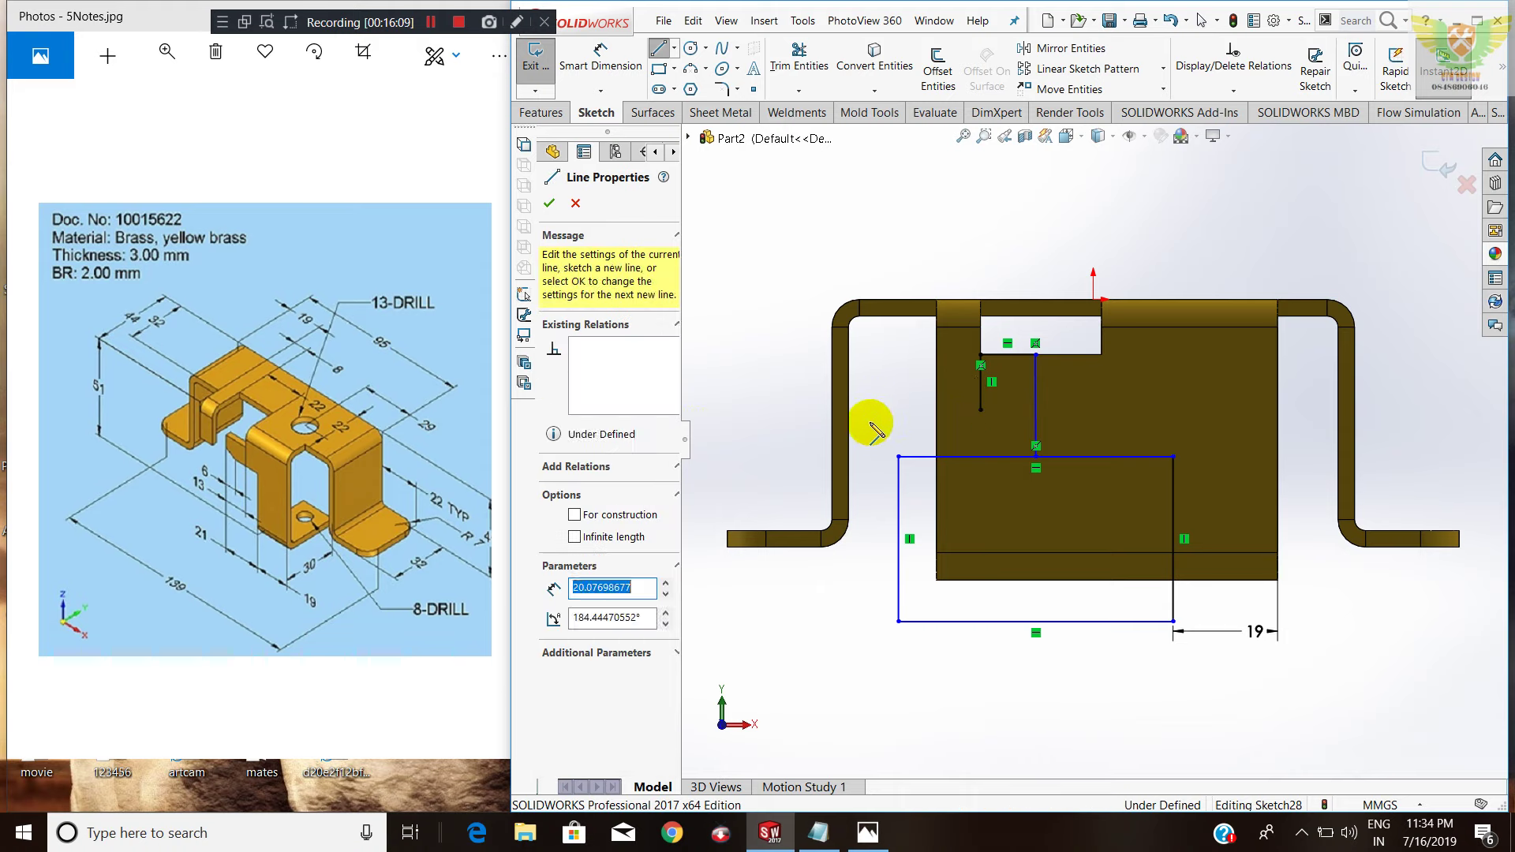
click(900, 434)
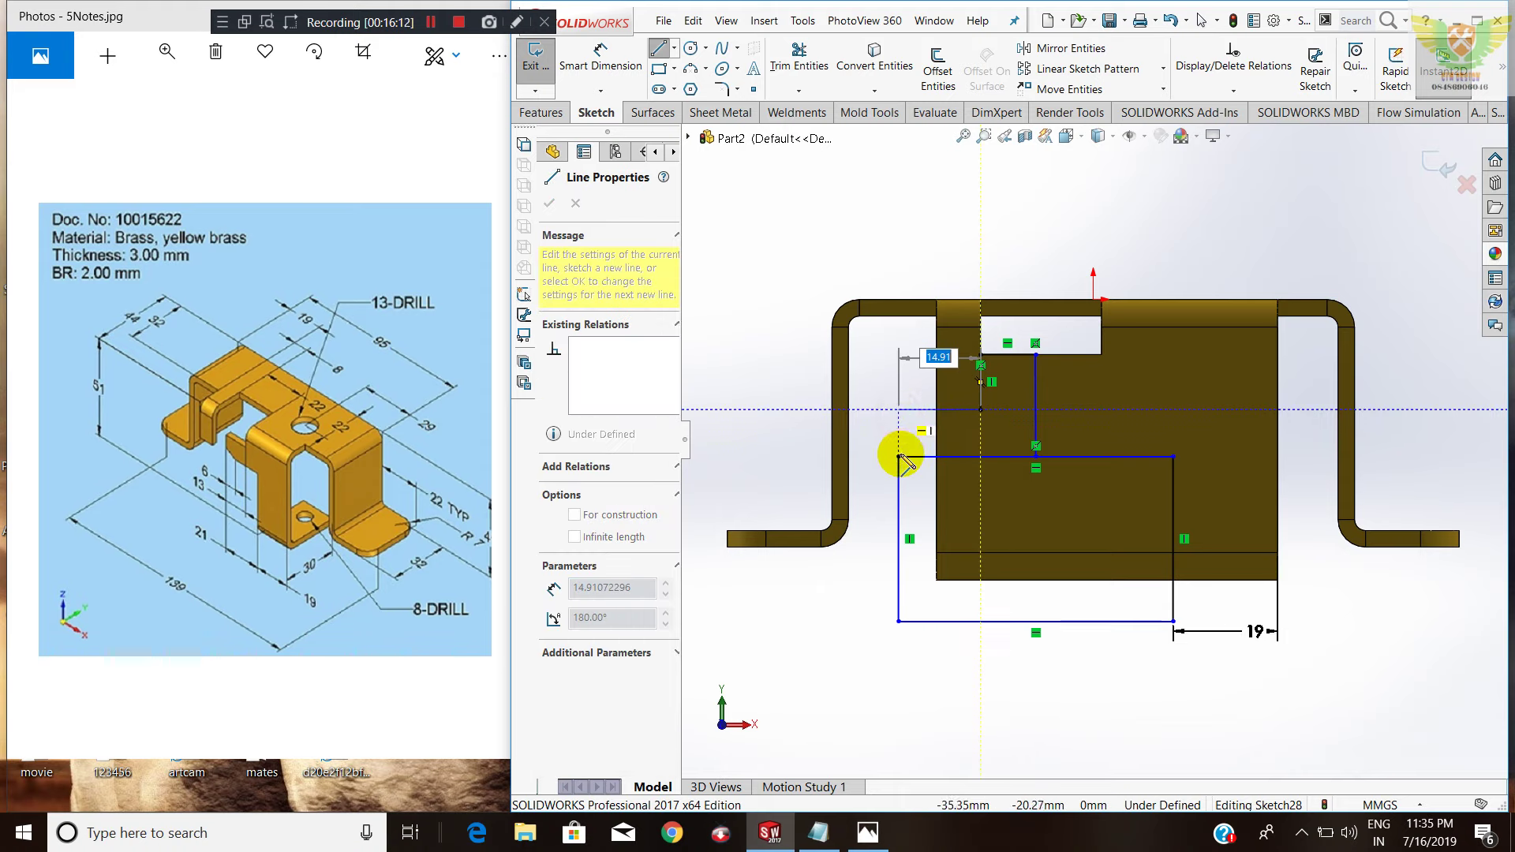
click(899, 456)
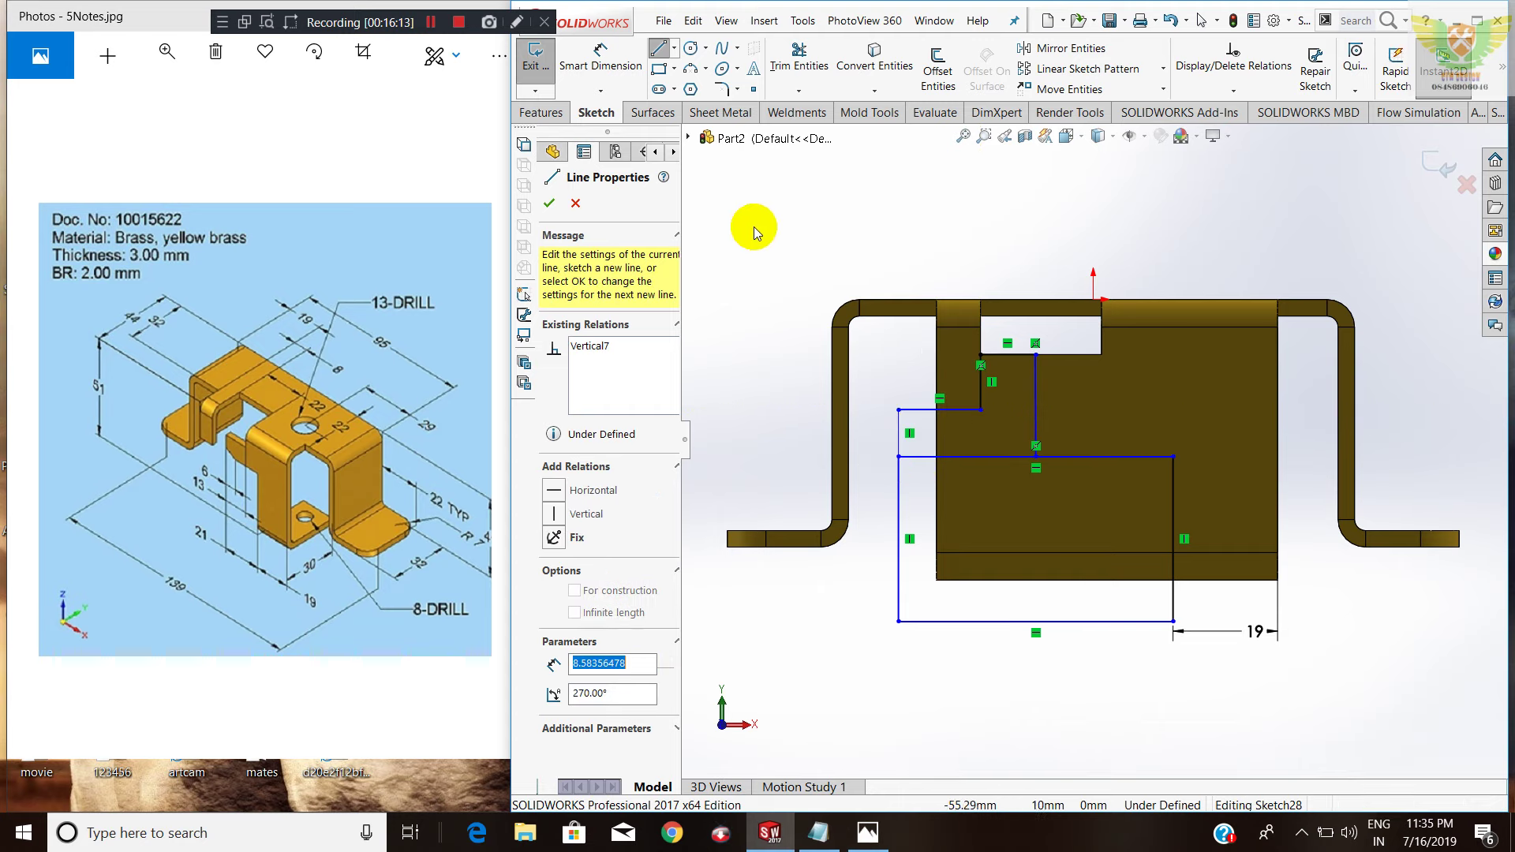
Trim the spare horizontal segments, accepting the loss of the midpoint relation.
click(797, 59)
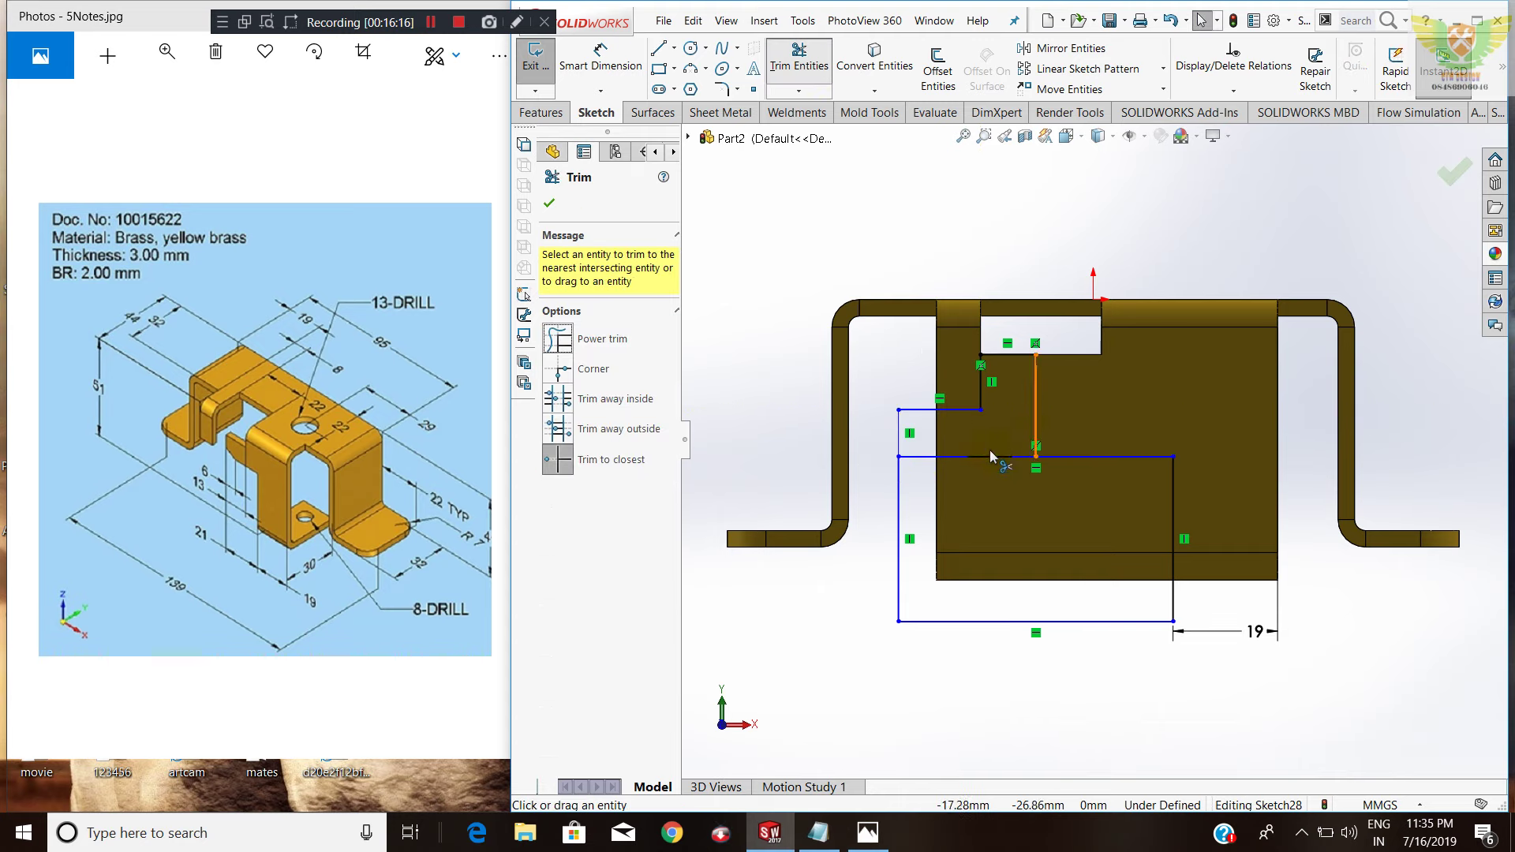
drag(967, 457, 888, 438)
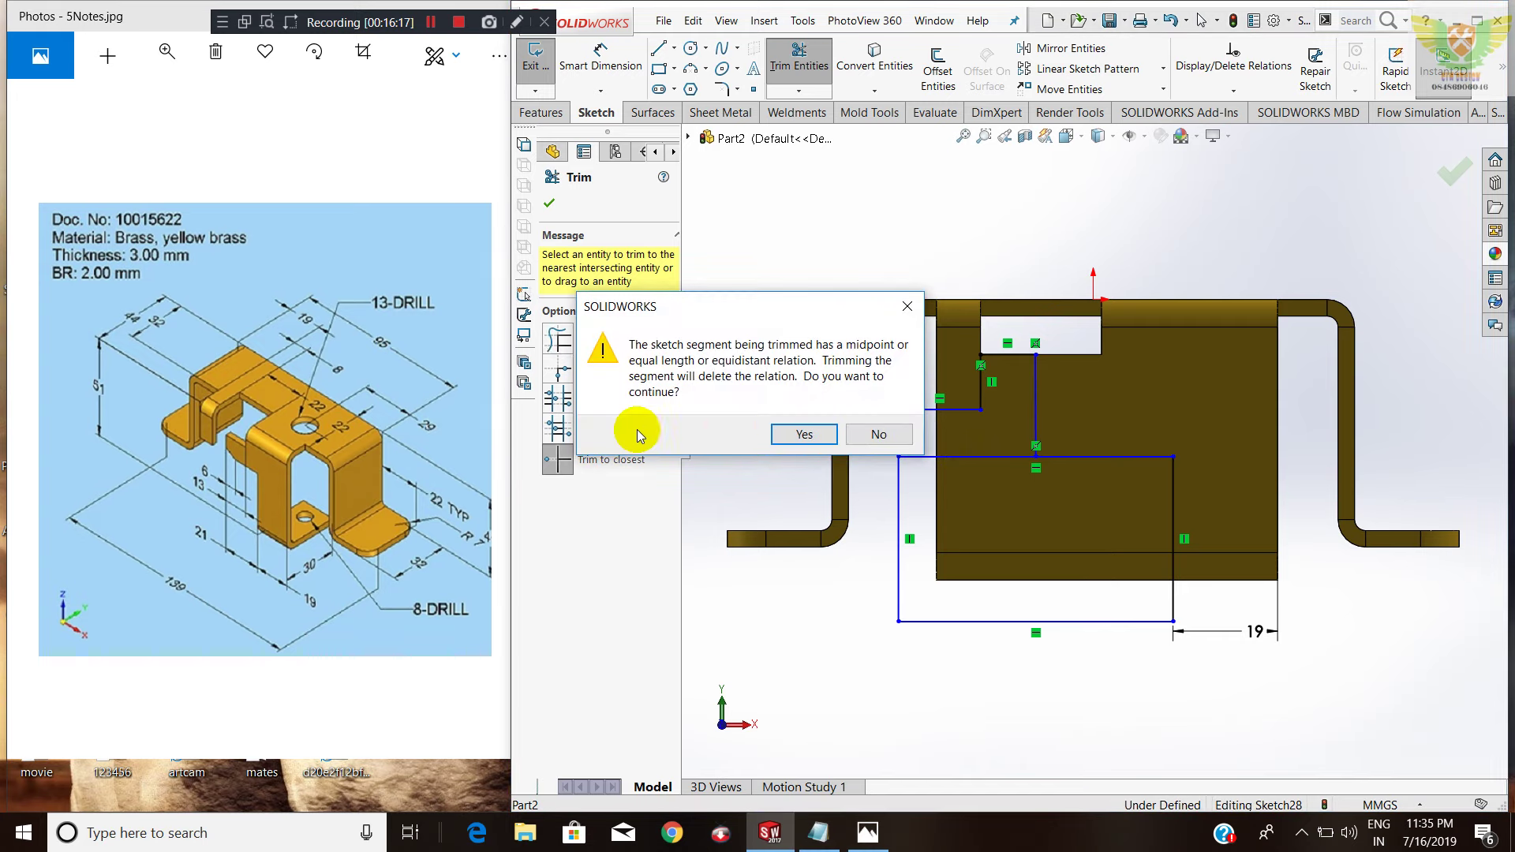
click(779, 434)
click(930, 457)
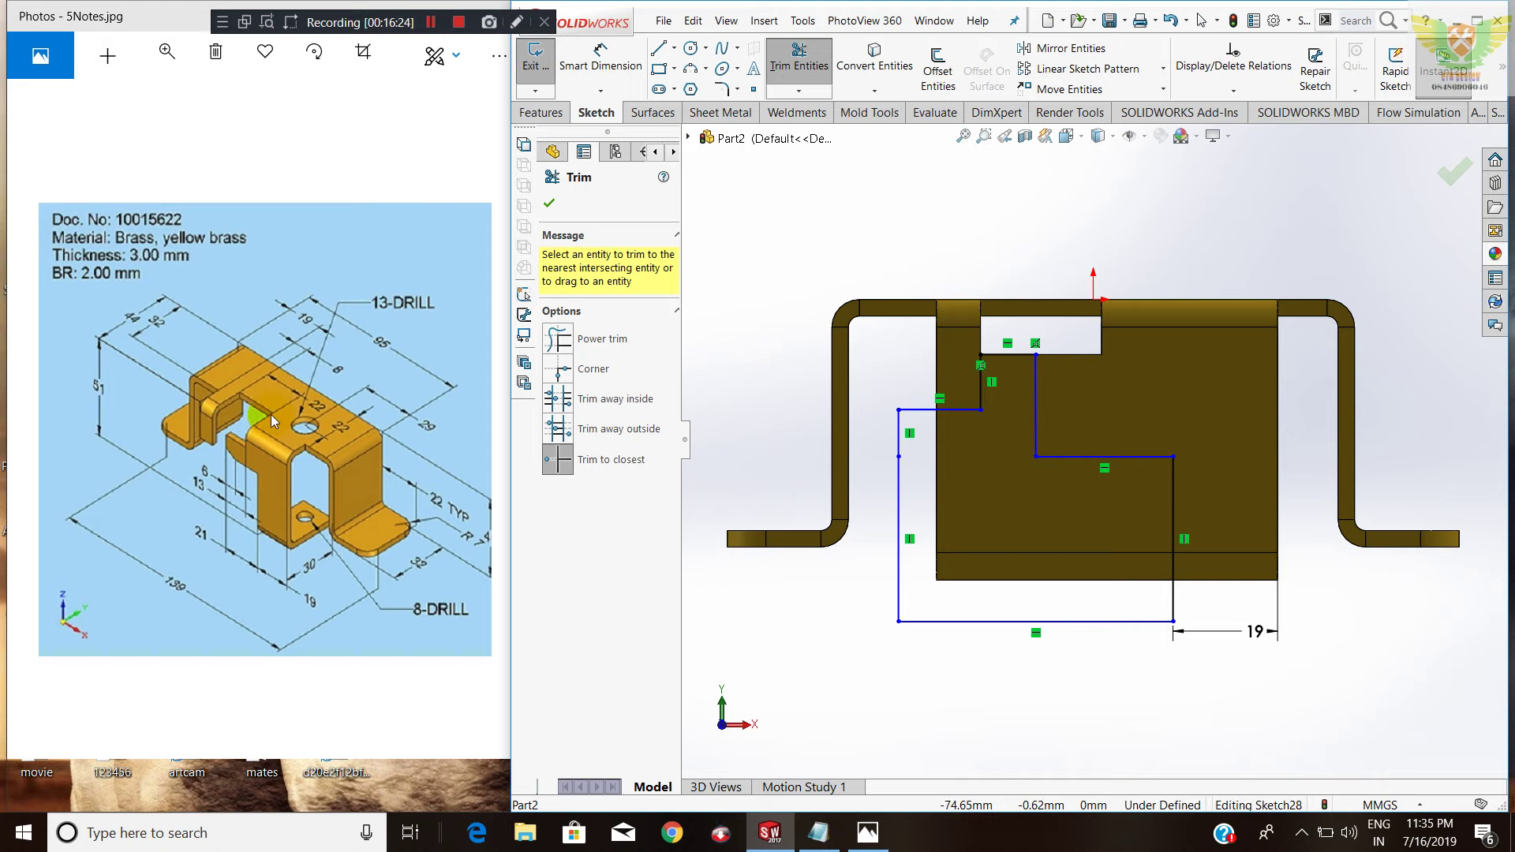
click(617, 65)
Delete the unwanted 0.27° angle dimension between the inner vertical line and the part edge.
click(1036, 394)
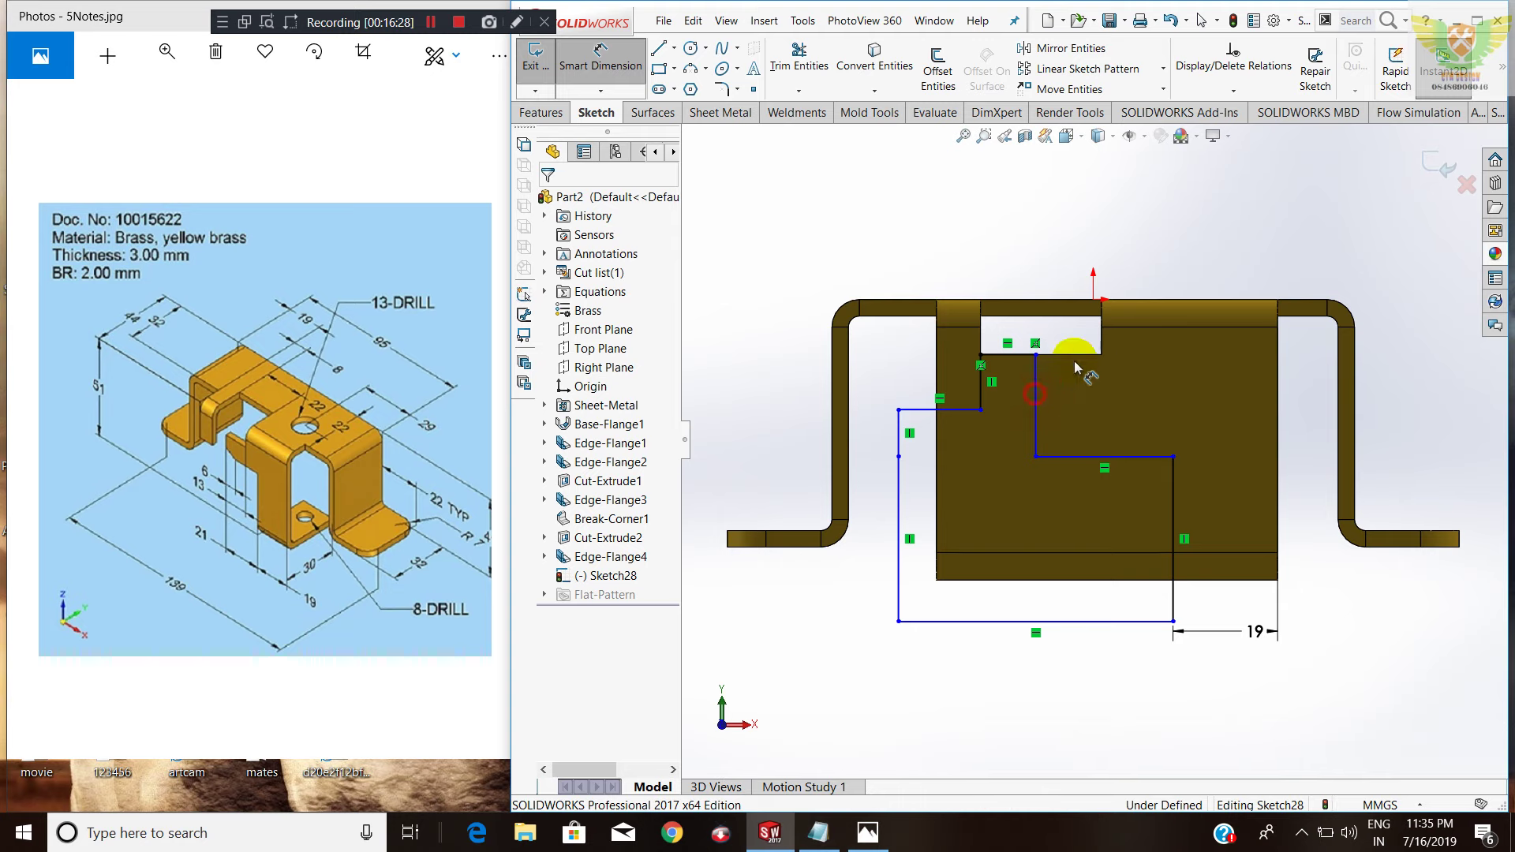
click(1103, 340)
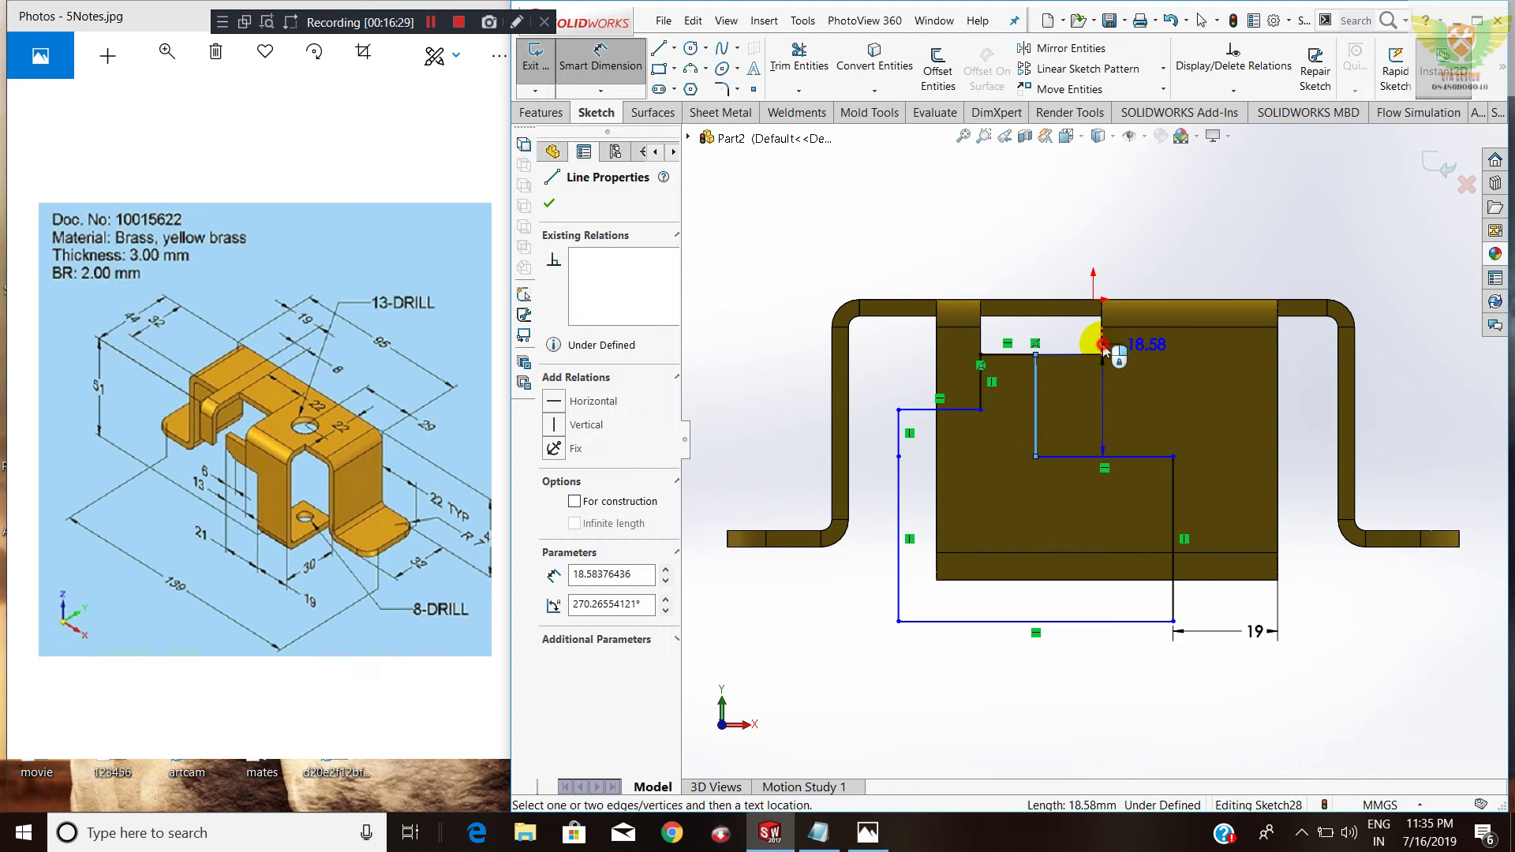
click(1072, 502)
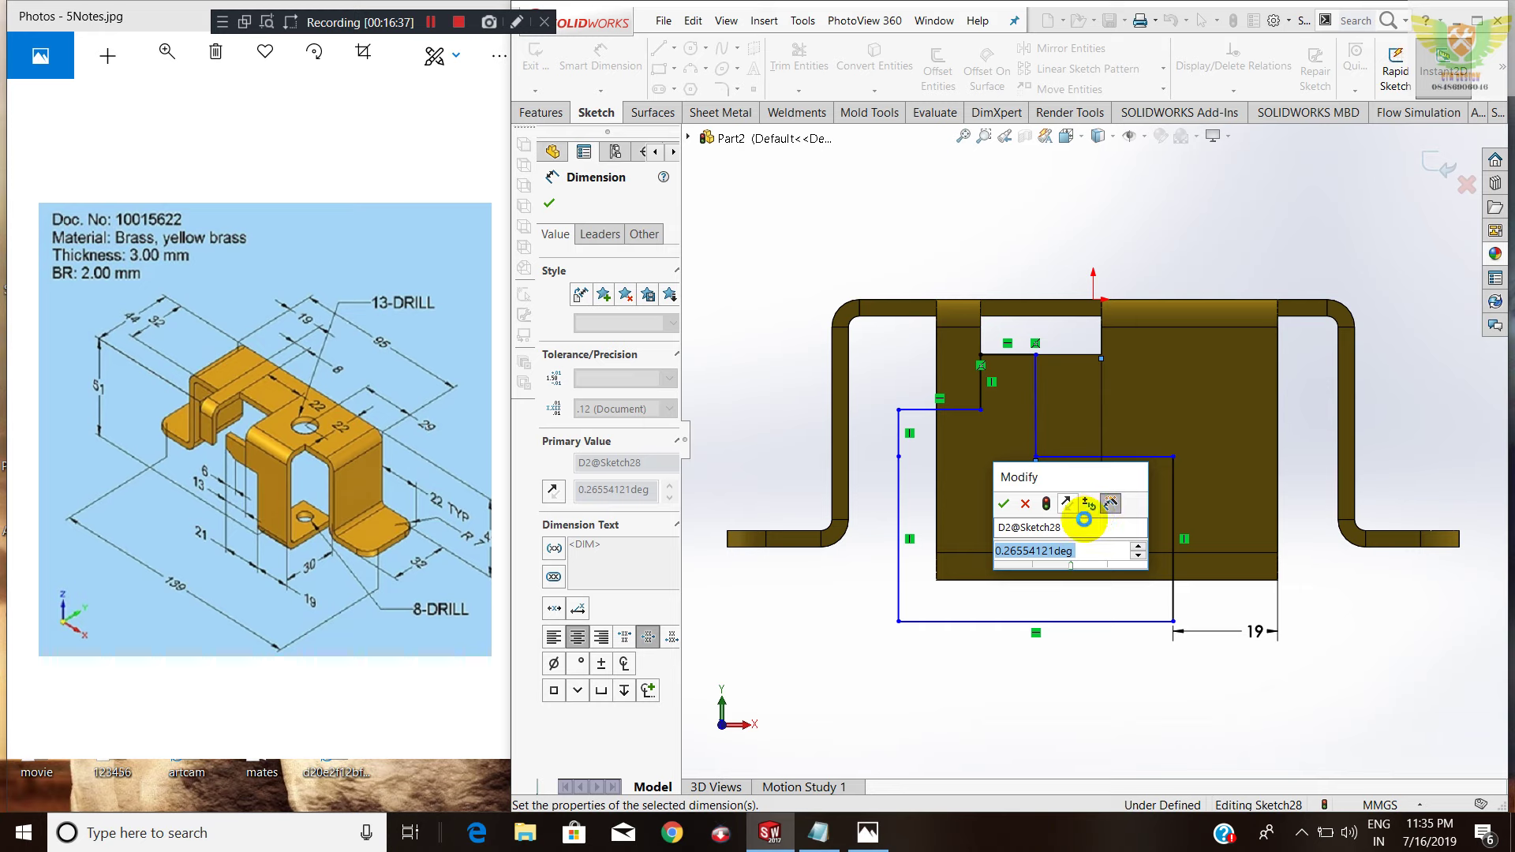
click(1033, 507)
key(Escape)
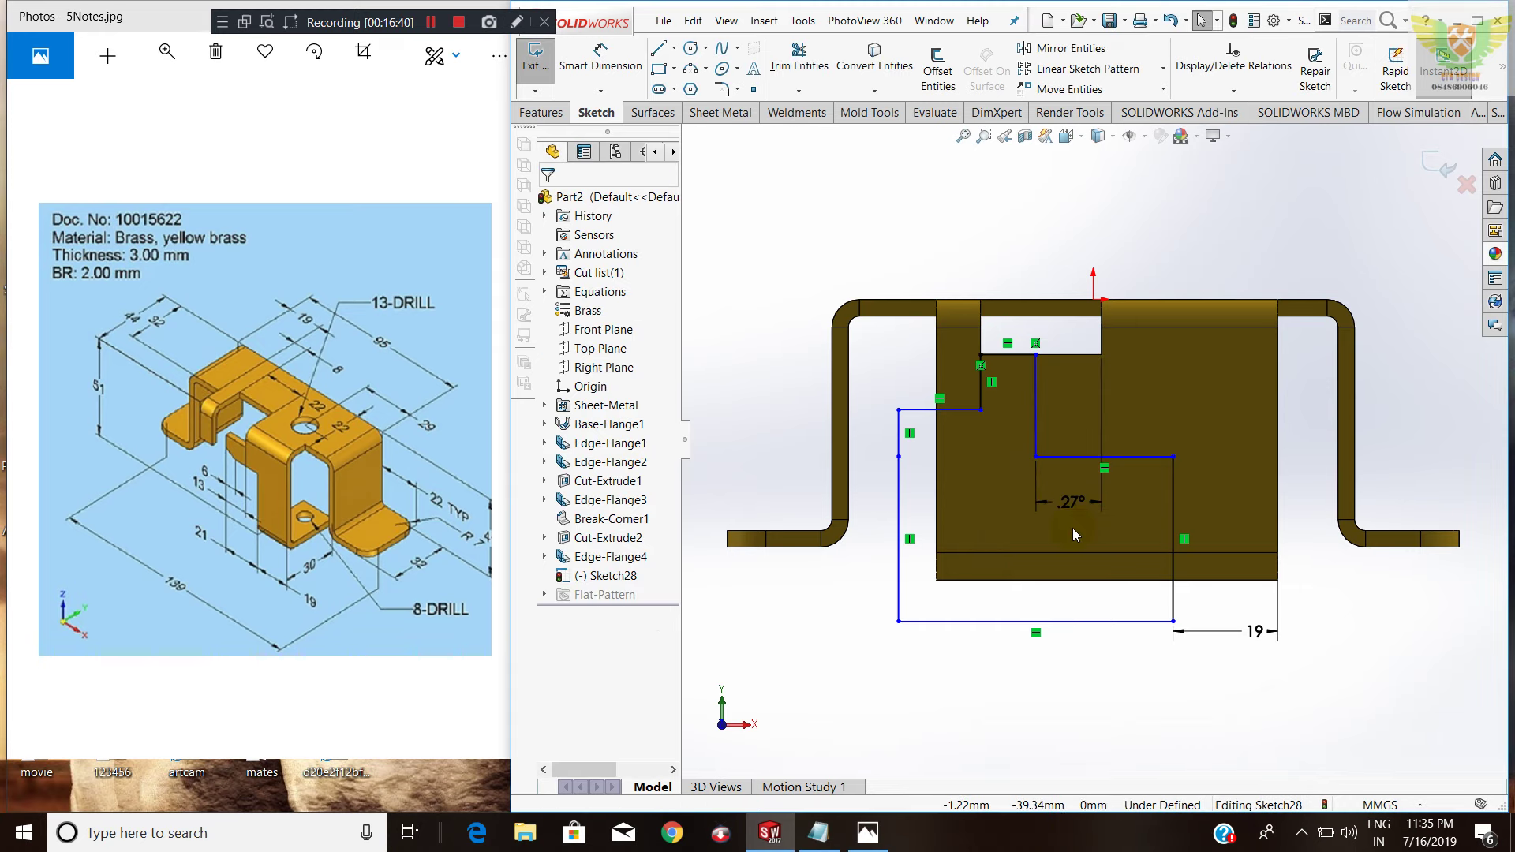
click(1072, 503)
click(1073, 501)
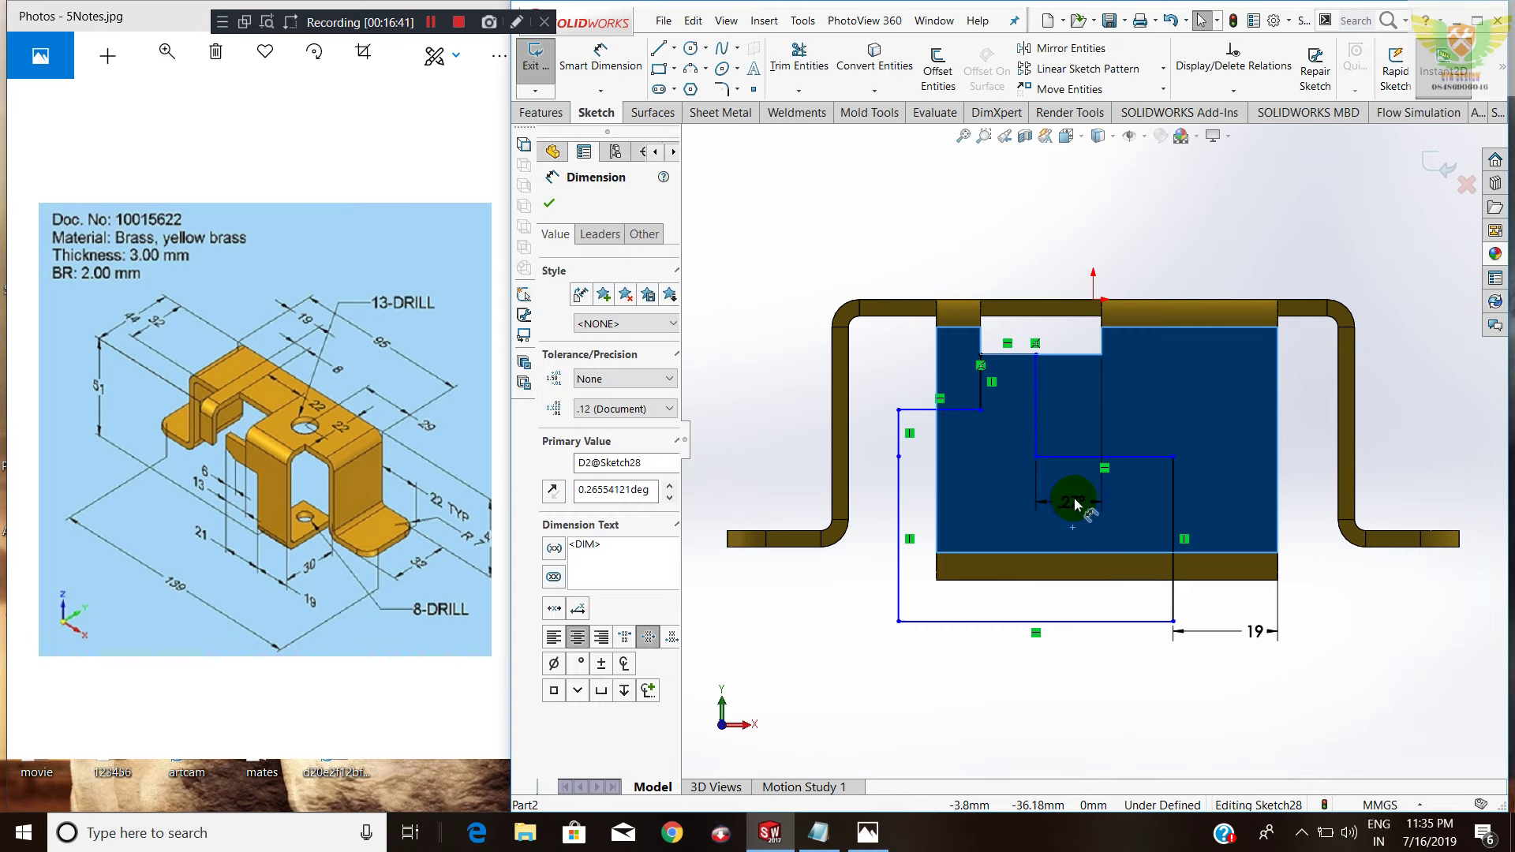
right_click(1078, 503)
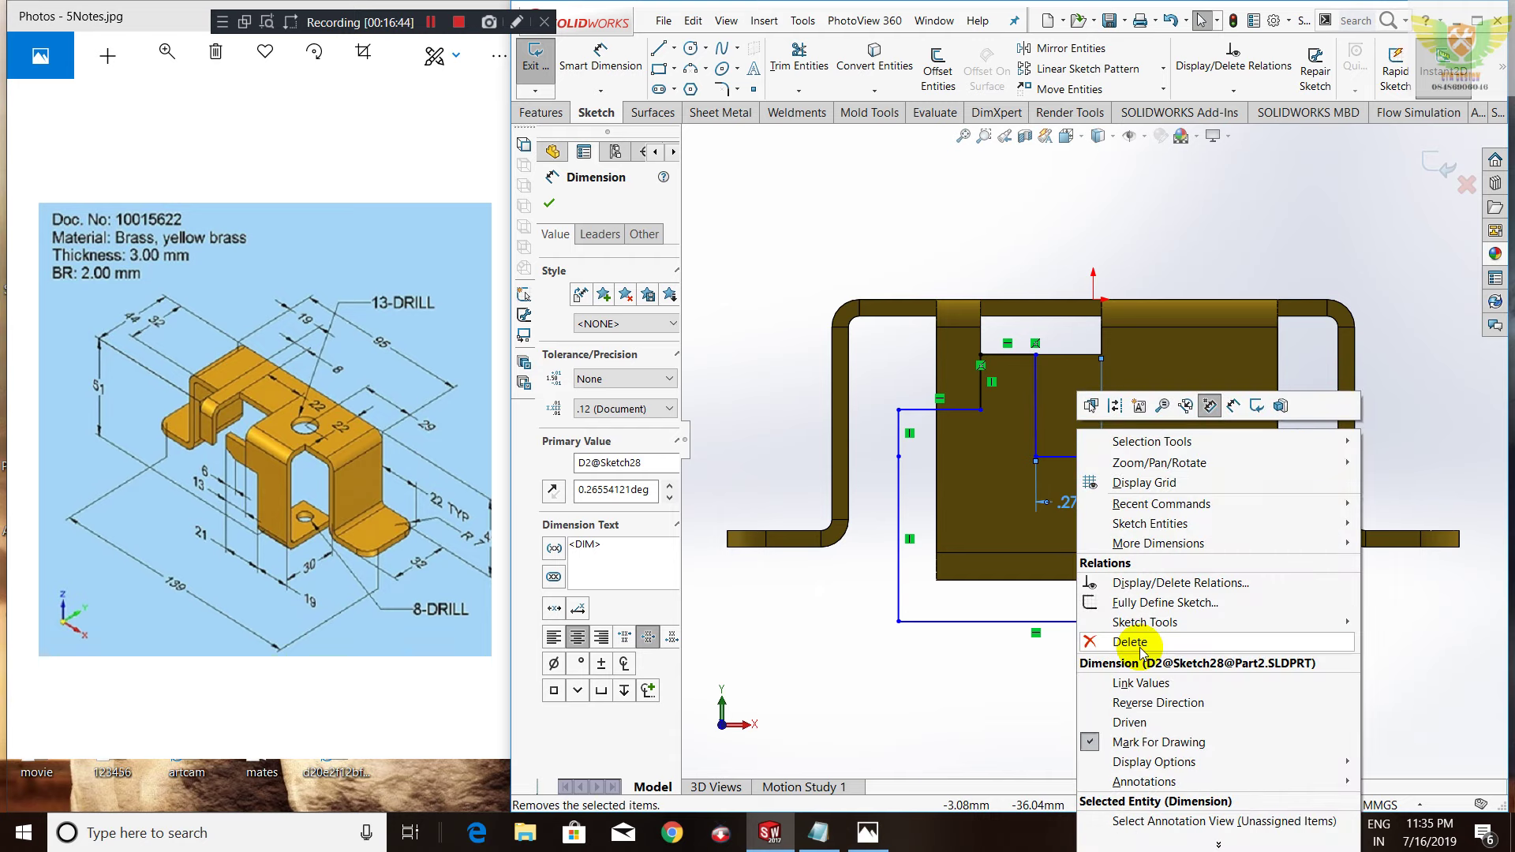
click(1105, 544)
Dimension the inner vertical line again, accepting the angle dimension between the two lines.
click(601, 59)
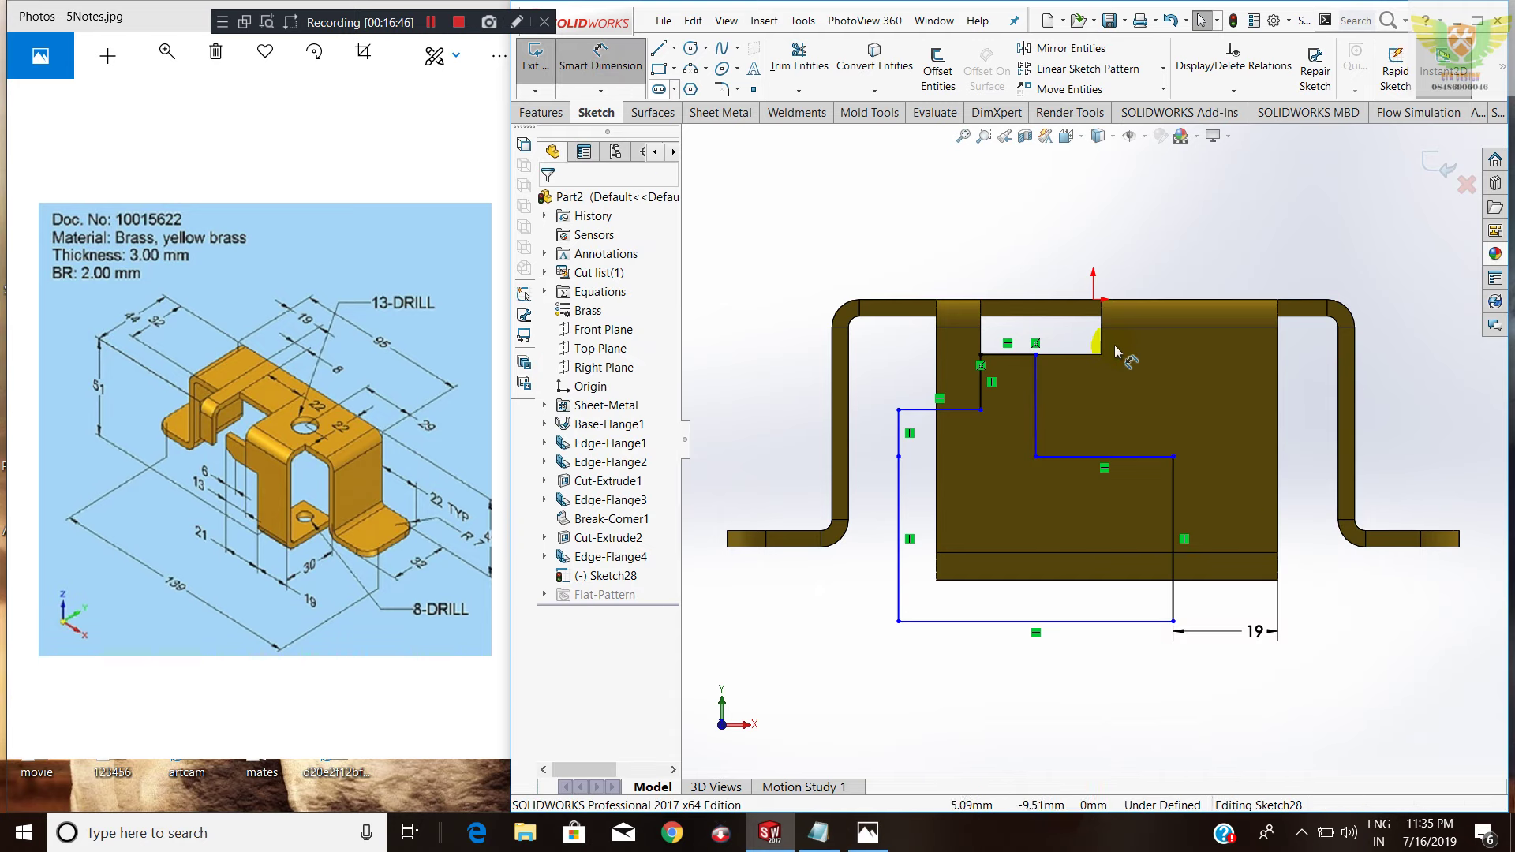
click(1037, 403)
click(1070, 474)
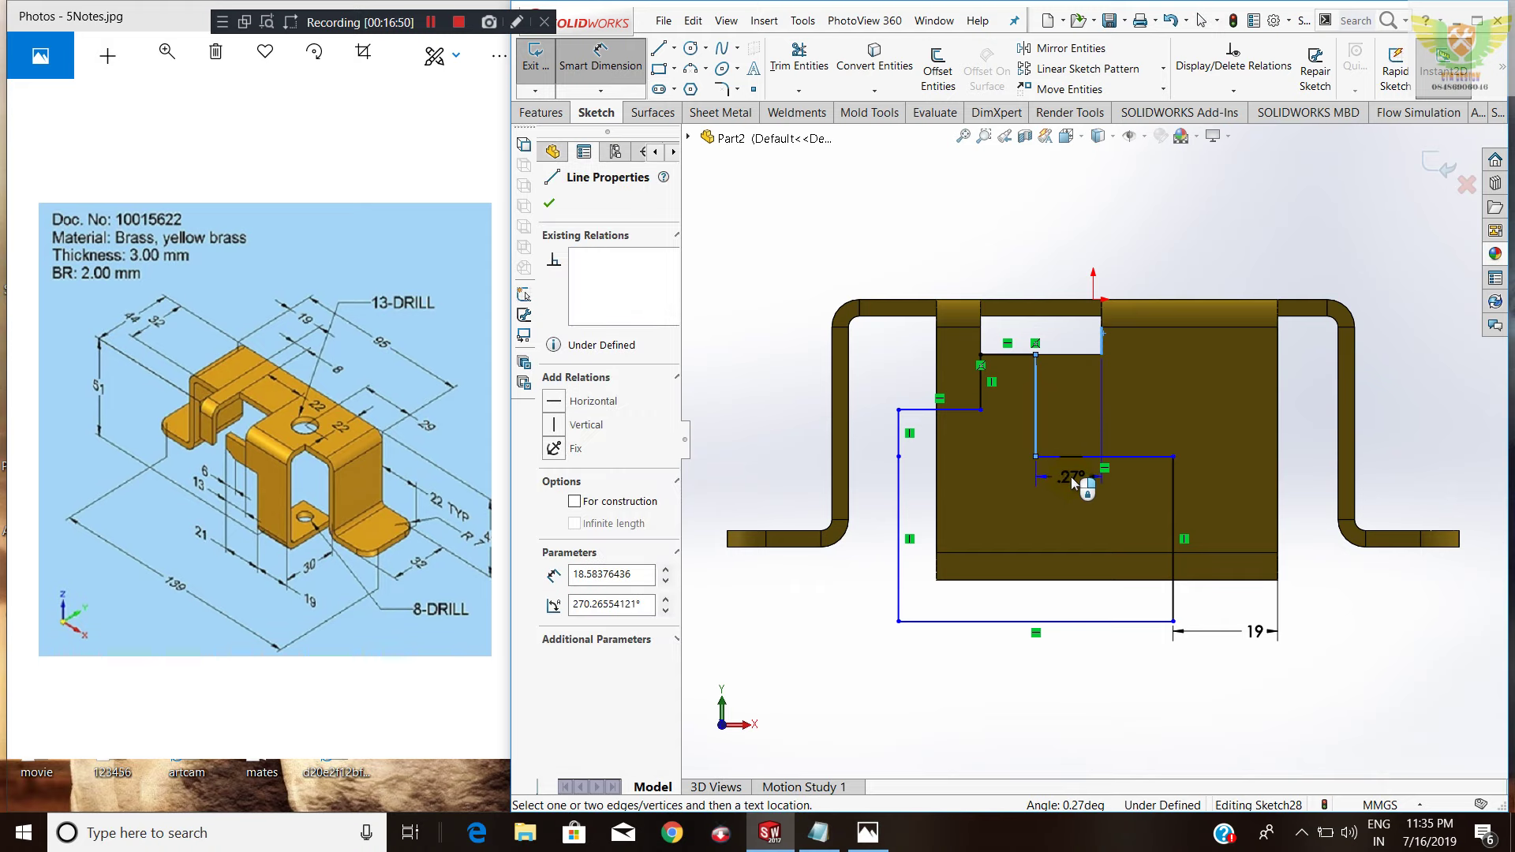
key(Escape)
key(Escape)
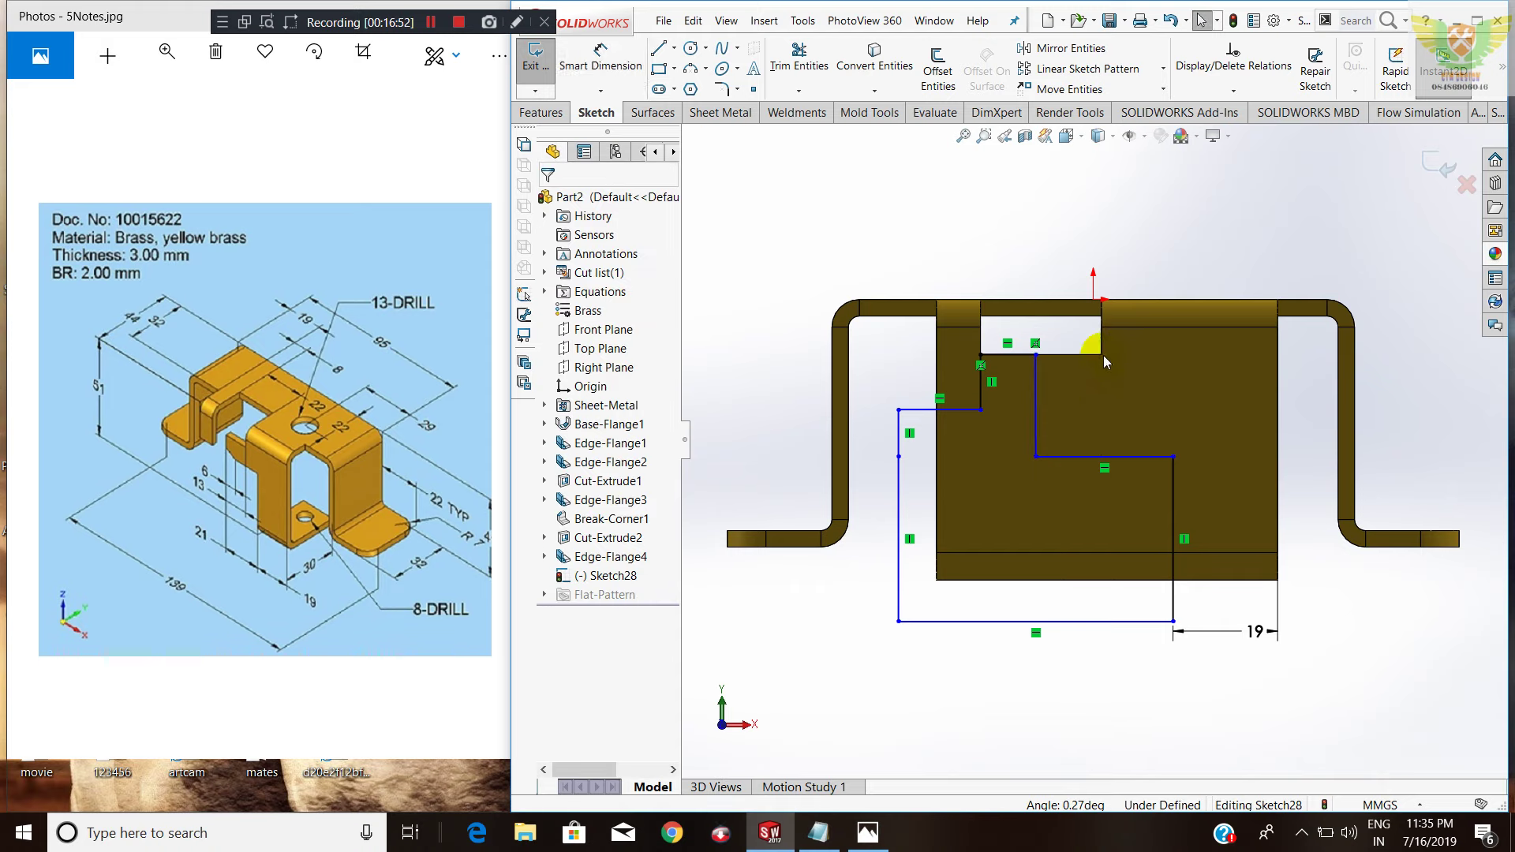
click(312, 521)
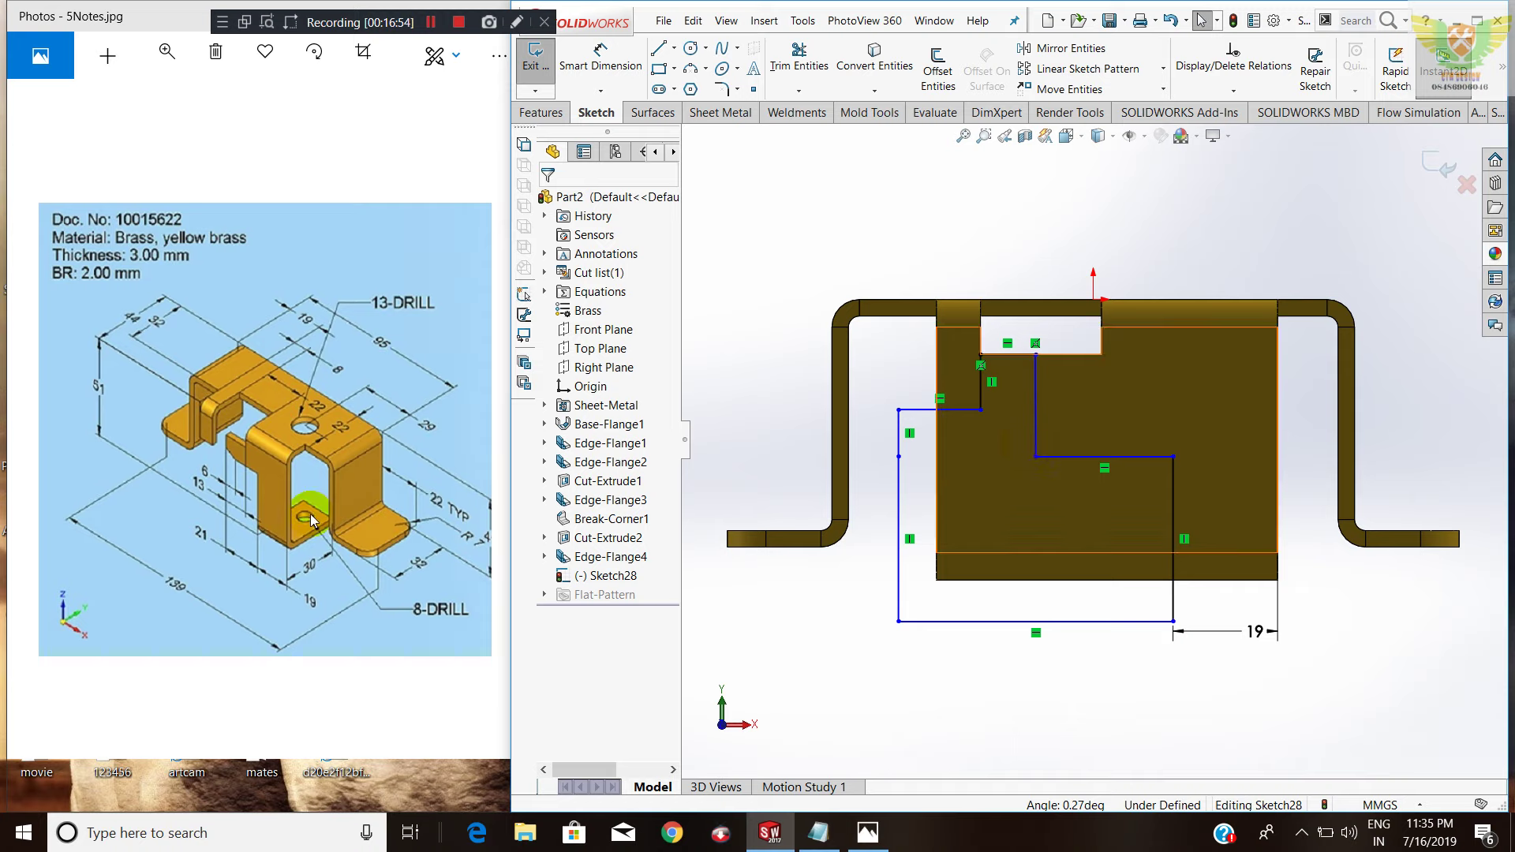
click(597, 52)
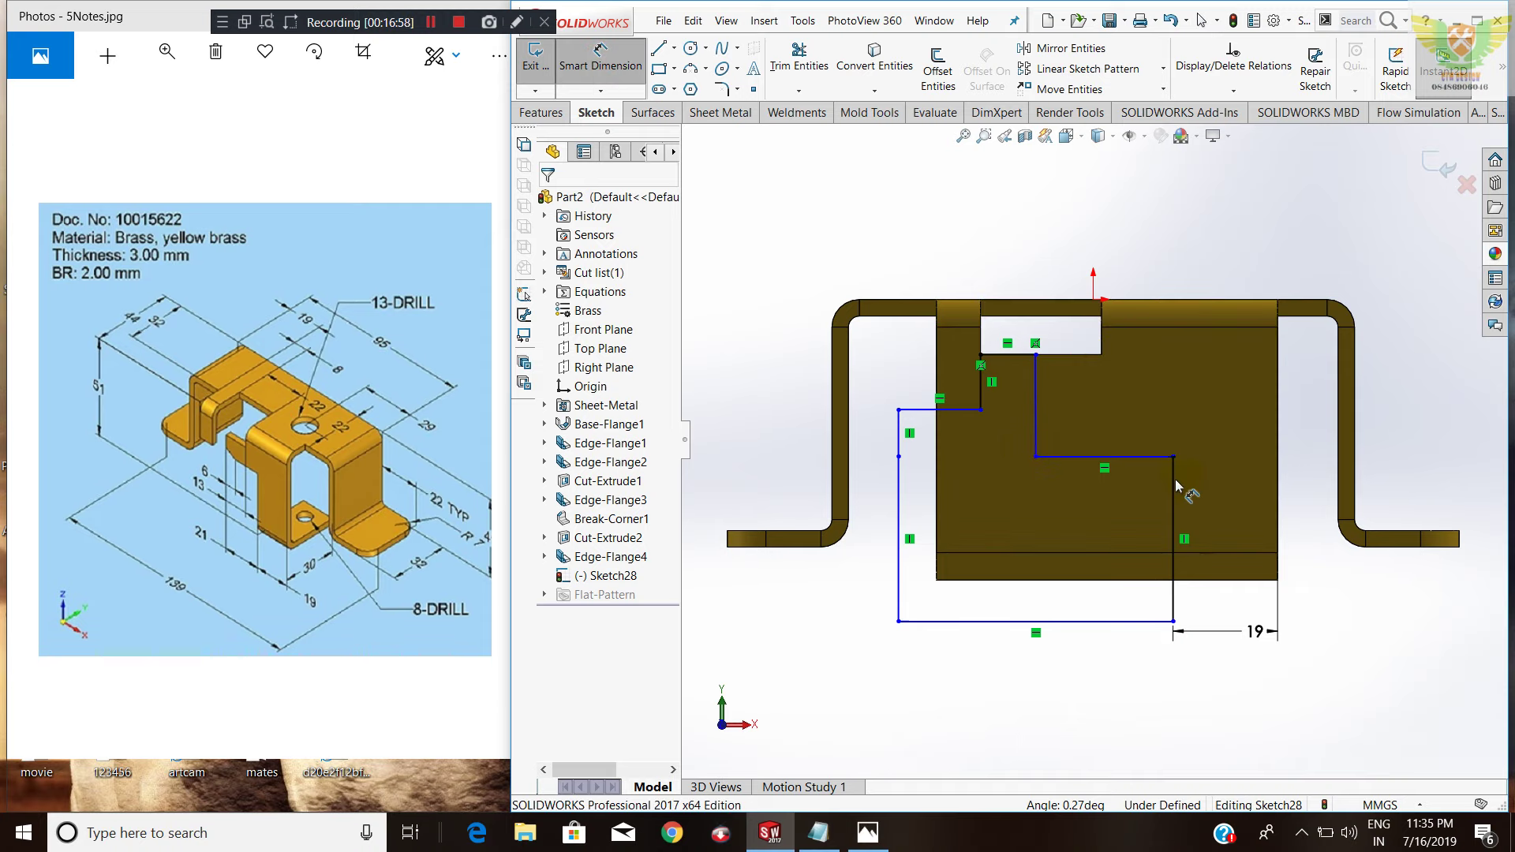
click(1036, 415)
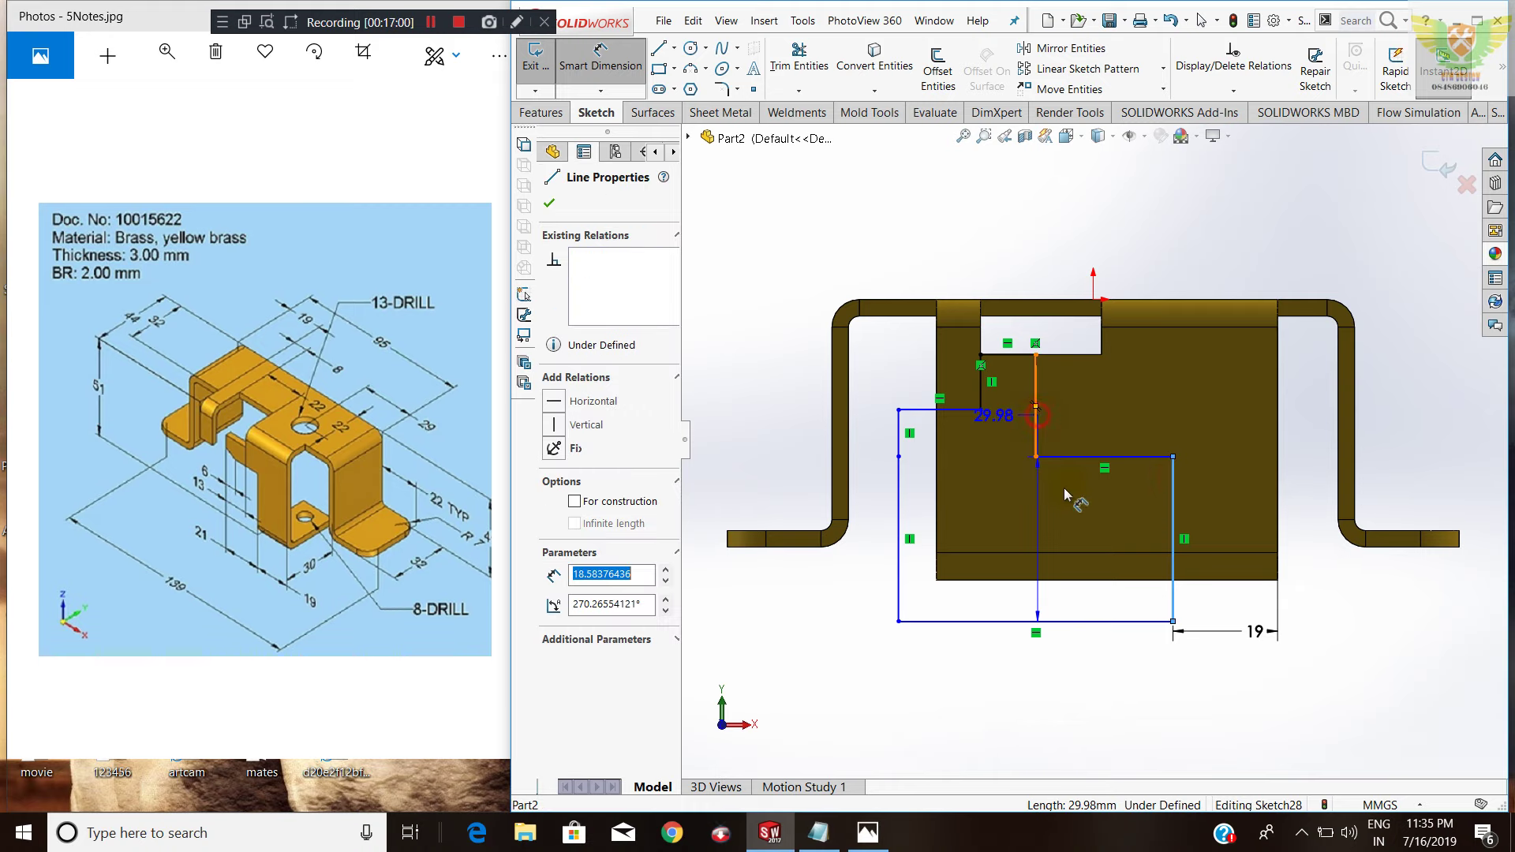
click(1091, 513)
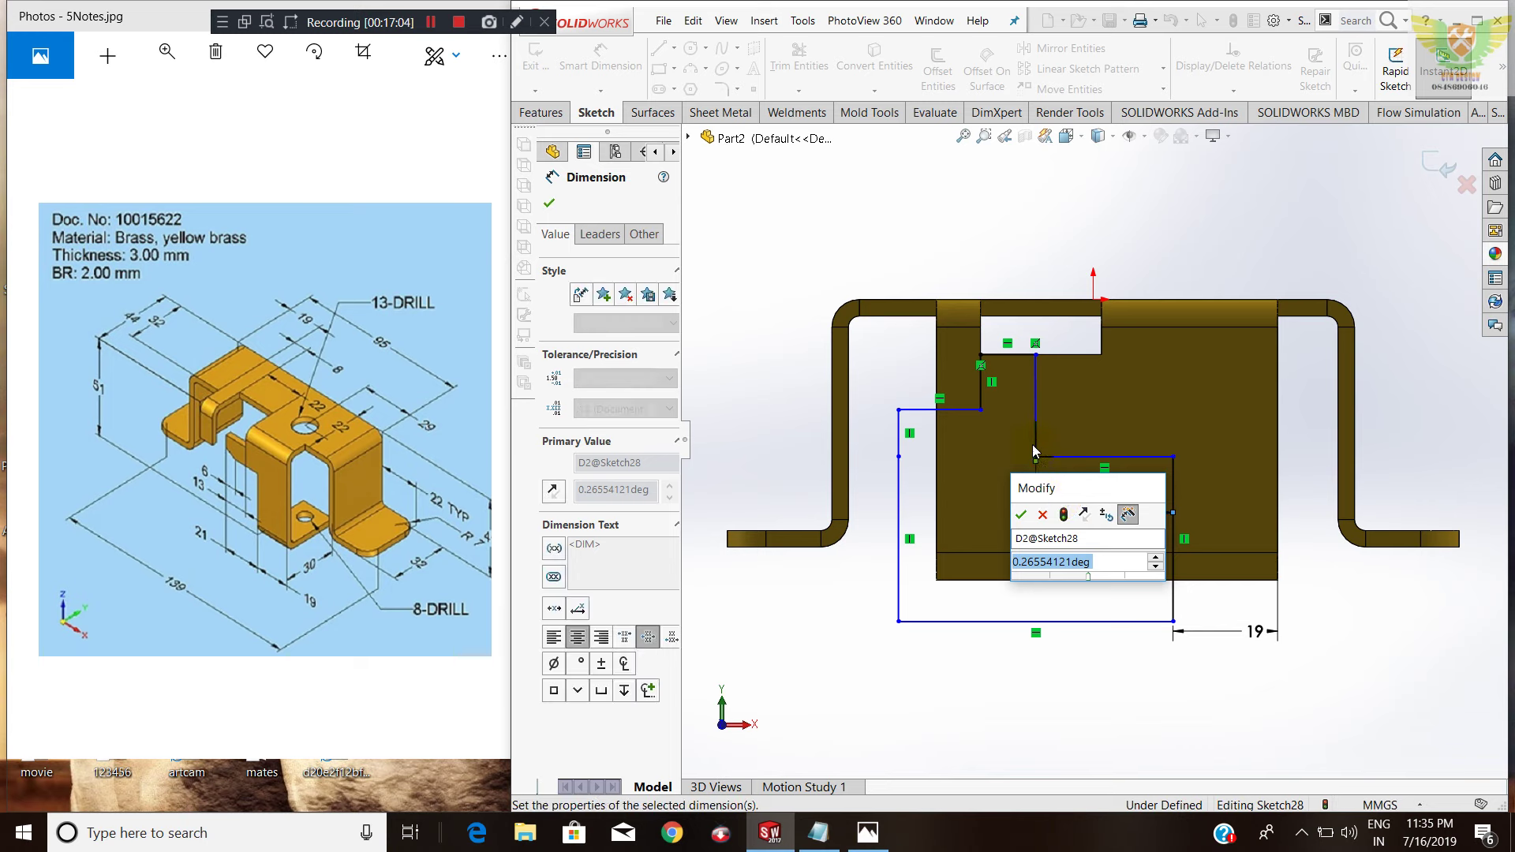
key(Return)
Make the inner step line Vertical and delete the conflicting Angle20 relation.
click(1040, 406)
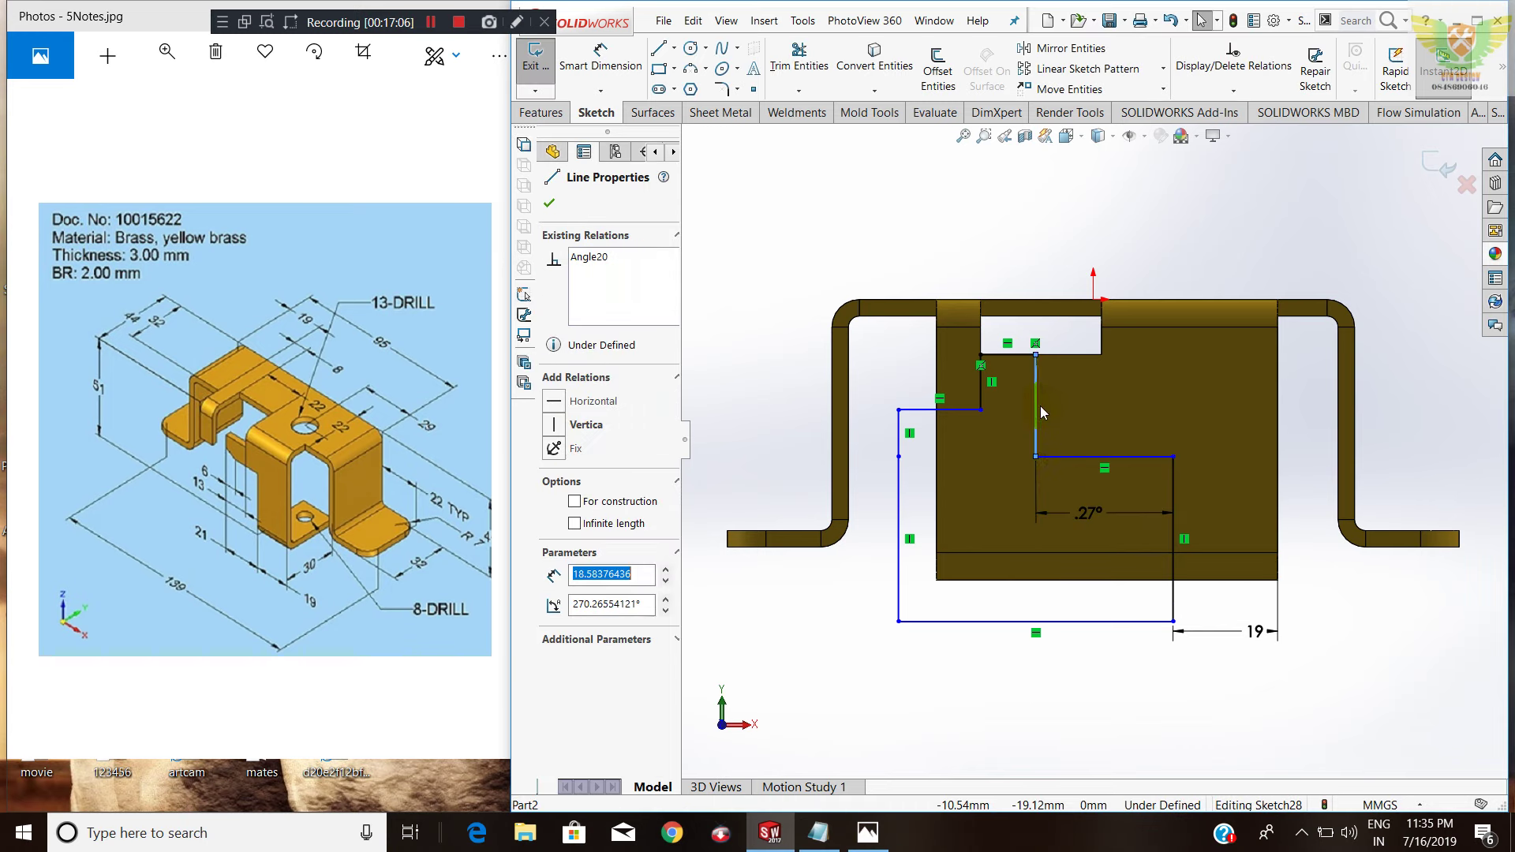
right_click(1039, 405)
click(1059, 355)
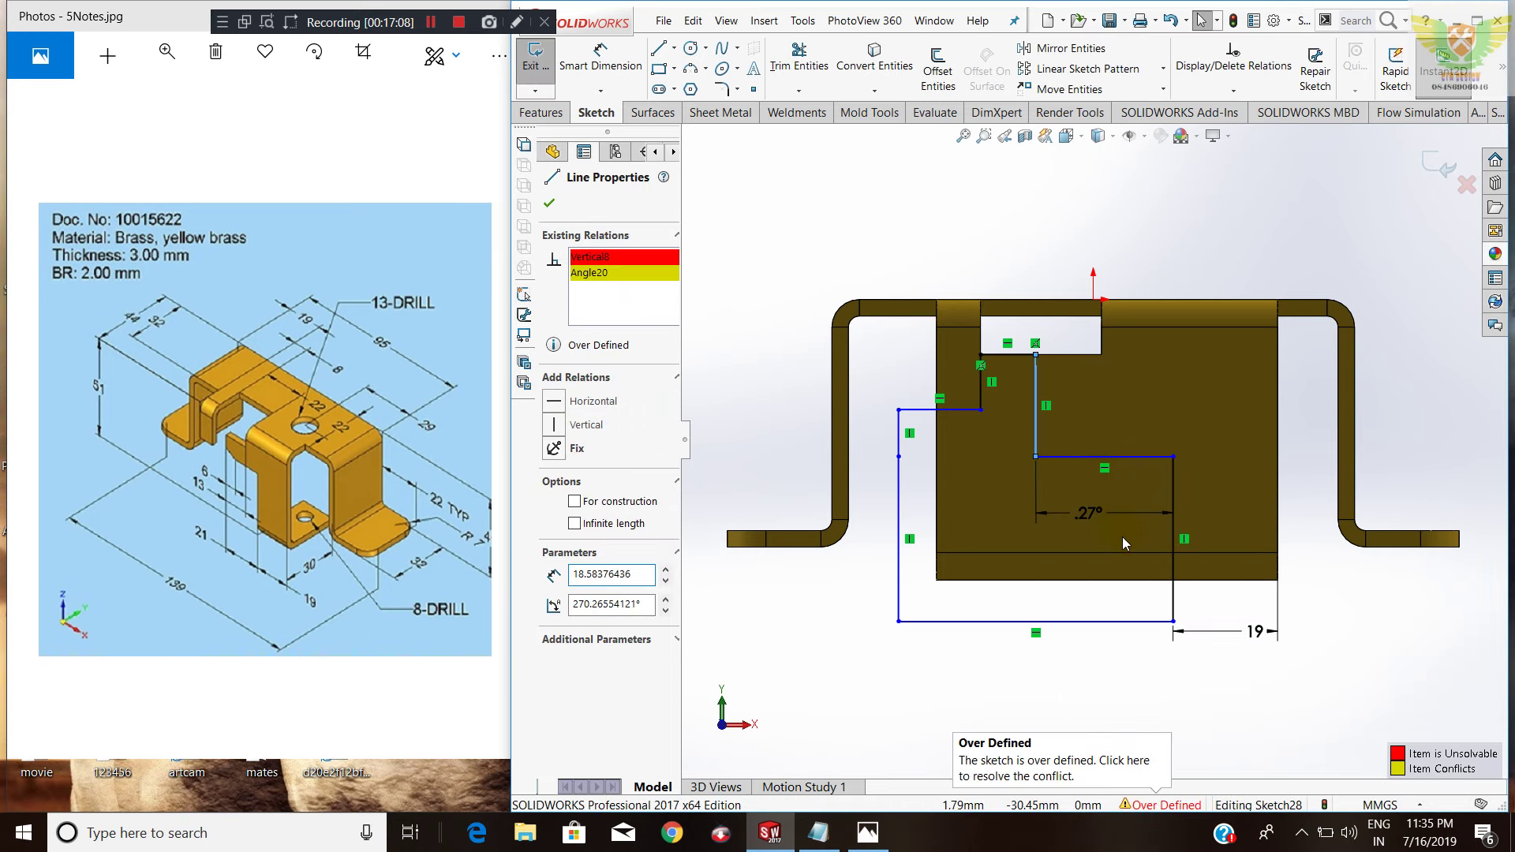
right_click(589, 276)
click(635, 304)
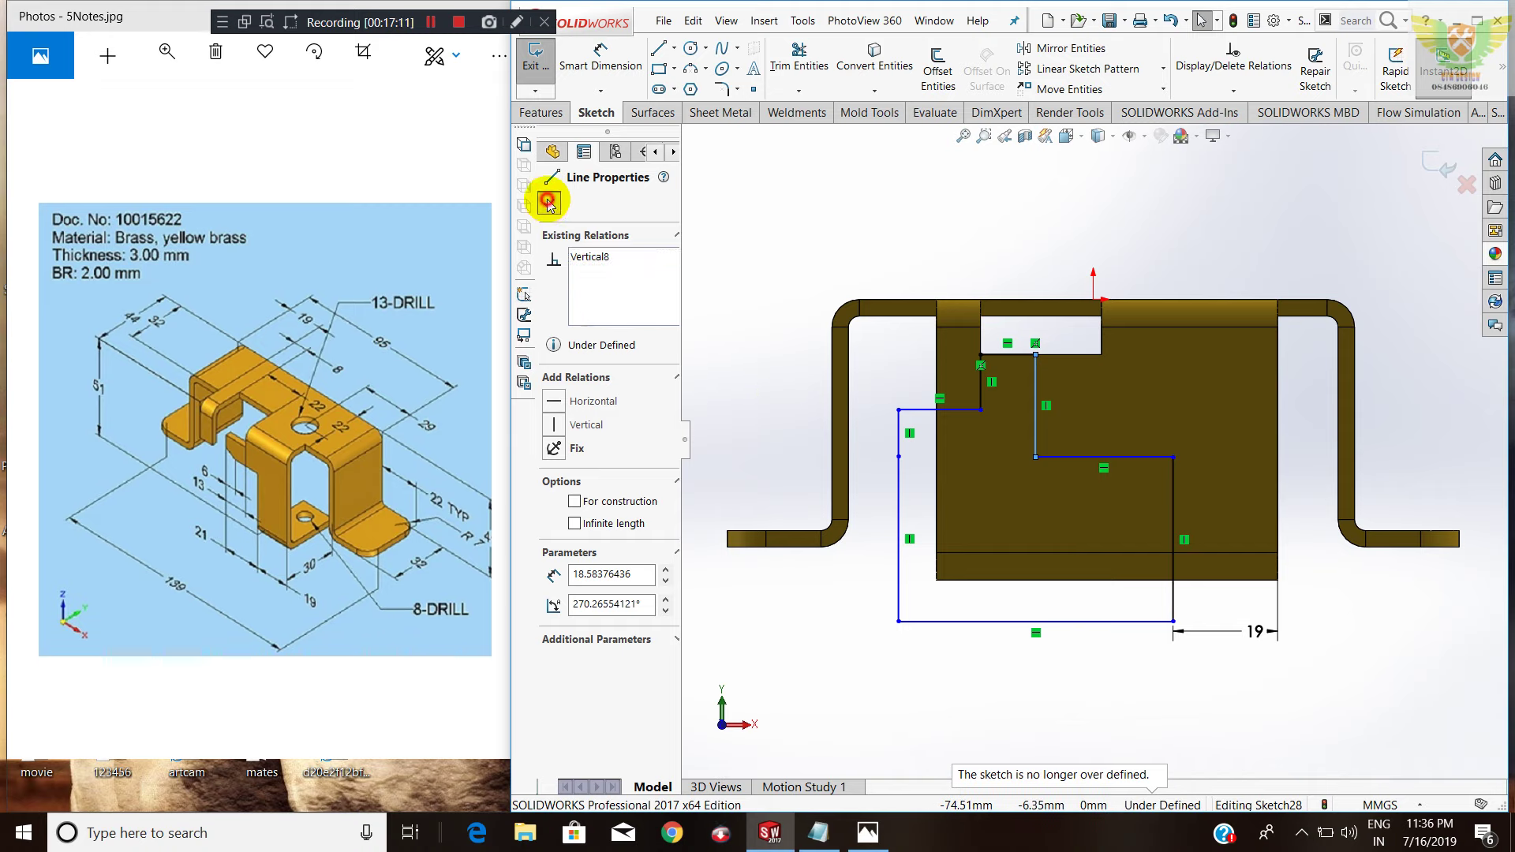
click(549, 201)
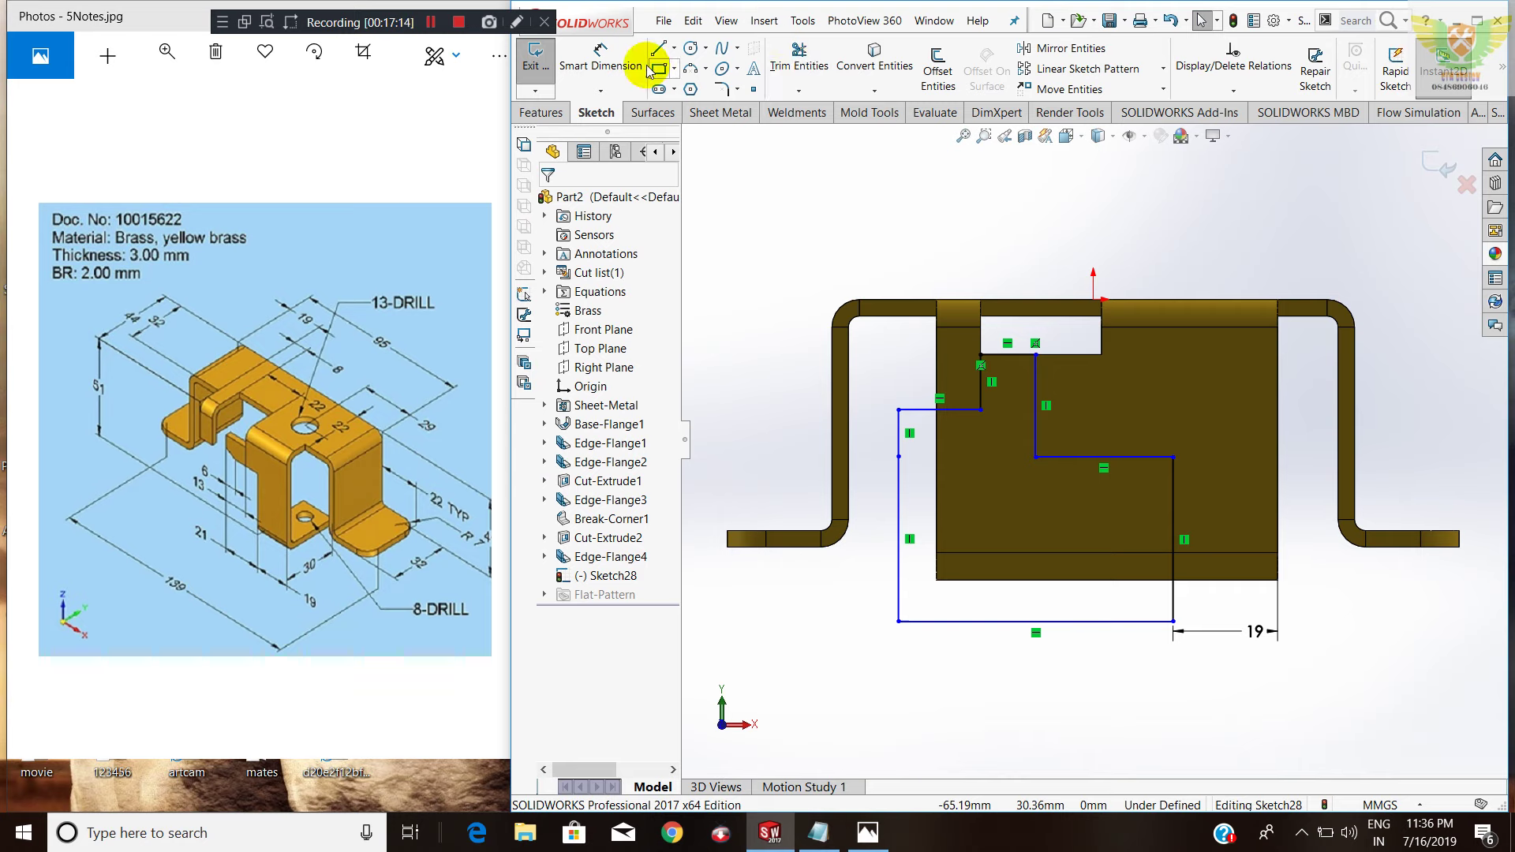
click(608, 61)
Dimension the step width as 21 mm and reverse the ledge height to 0 mm, level with the left ledge.
click(1034, 423)
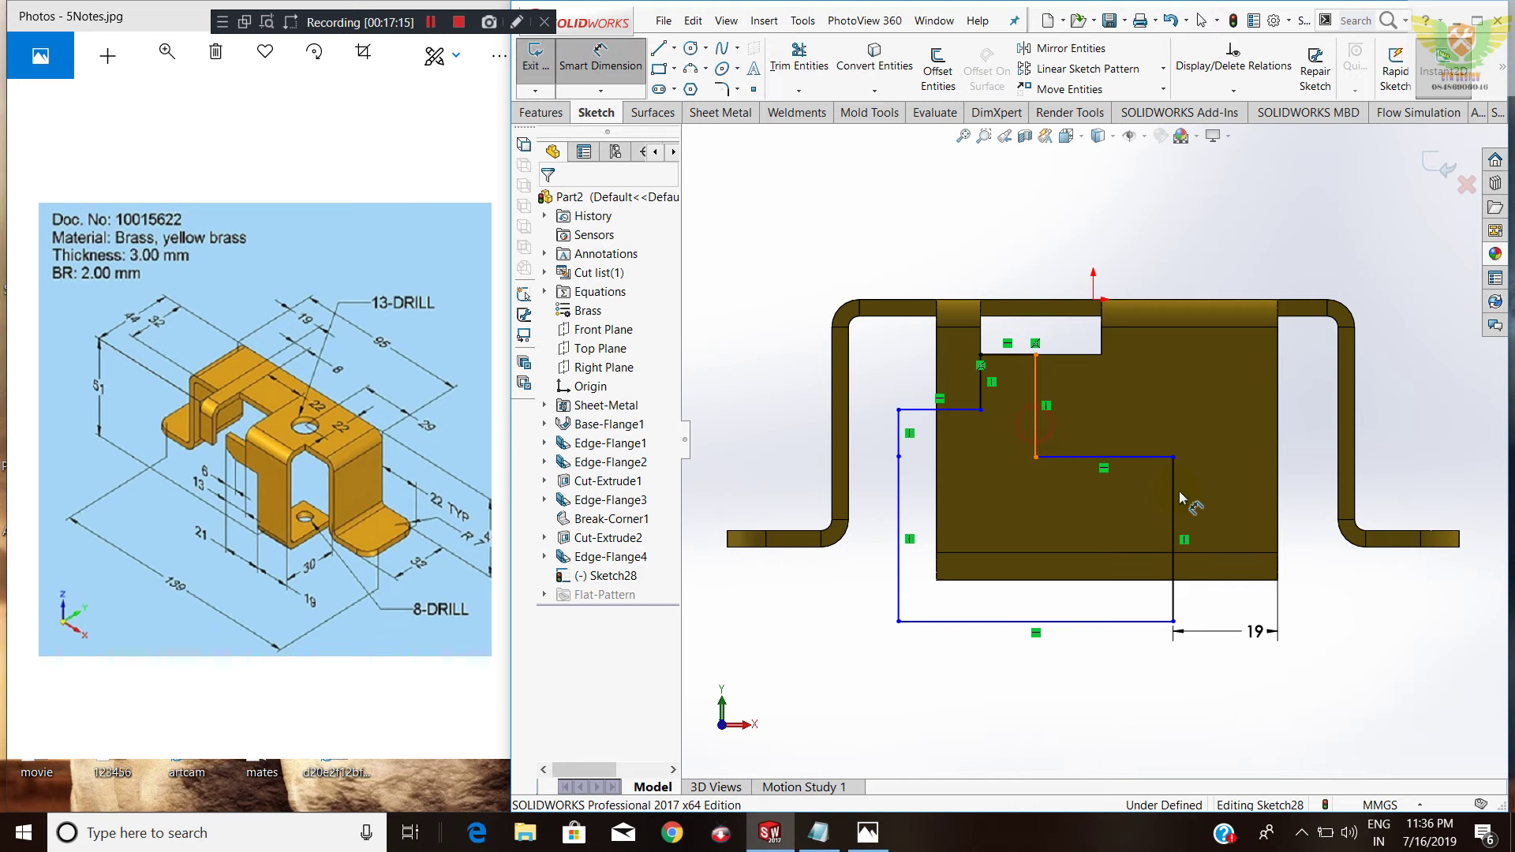
click(1174, 483)
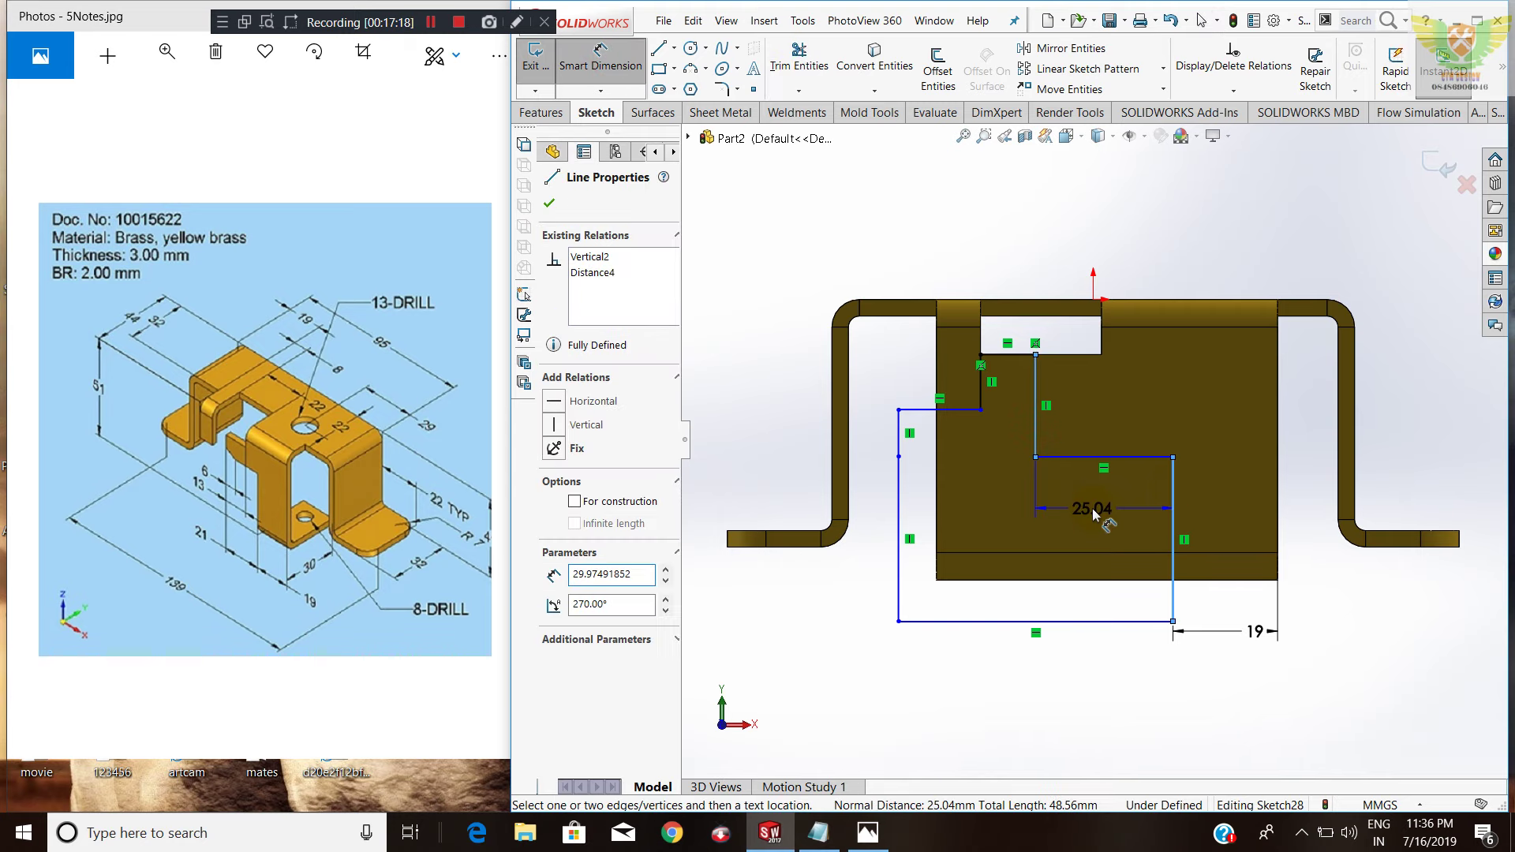
click(1092, 508)
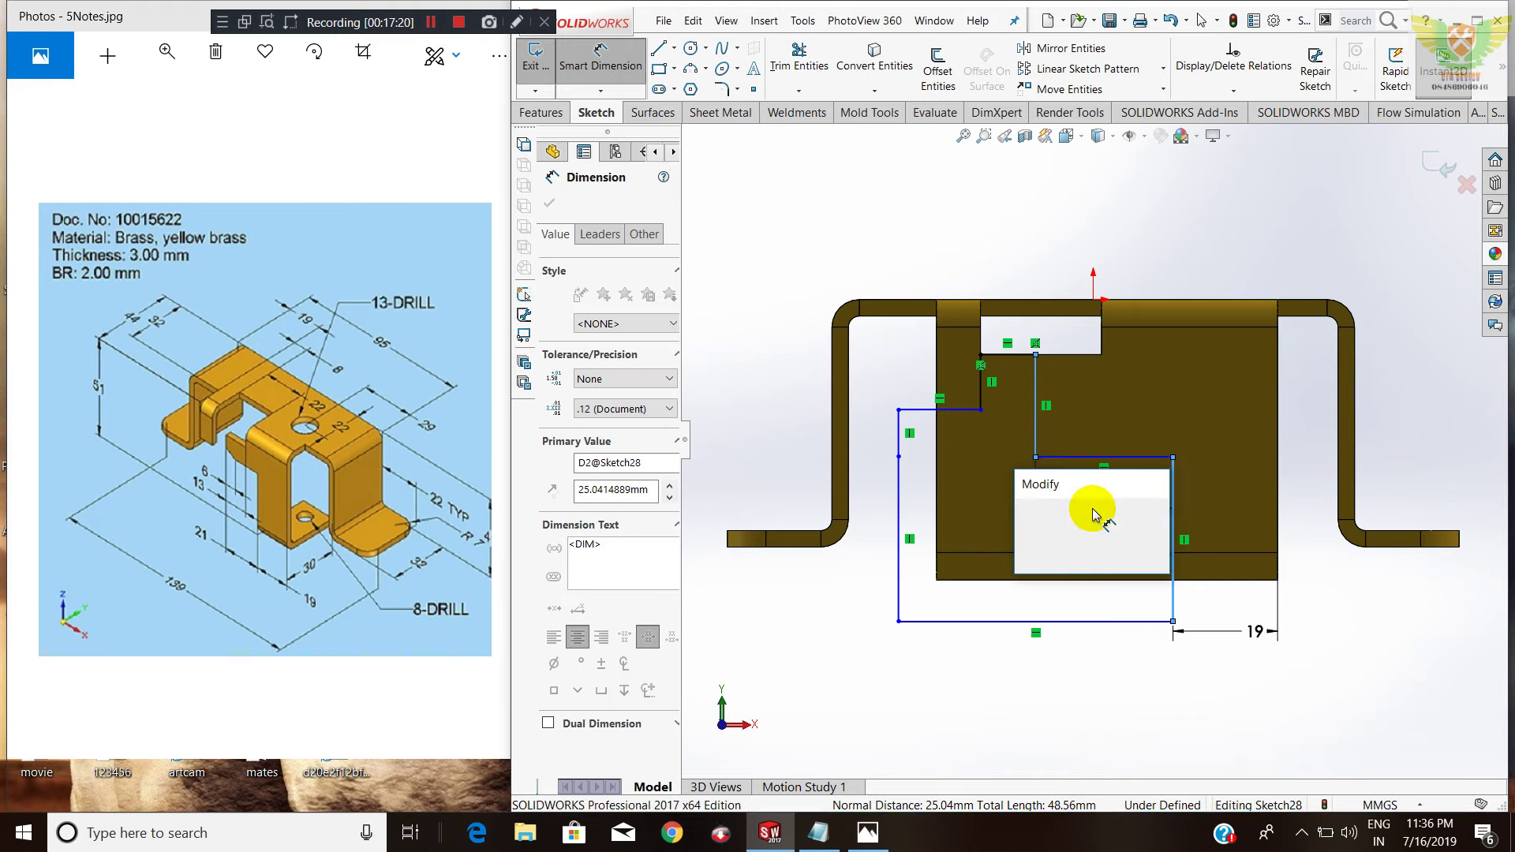
text(21)
key(Return)
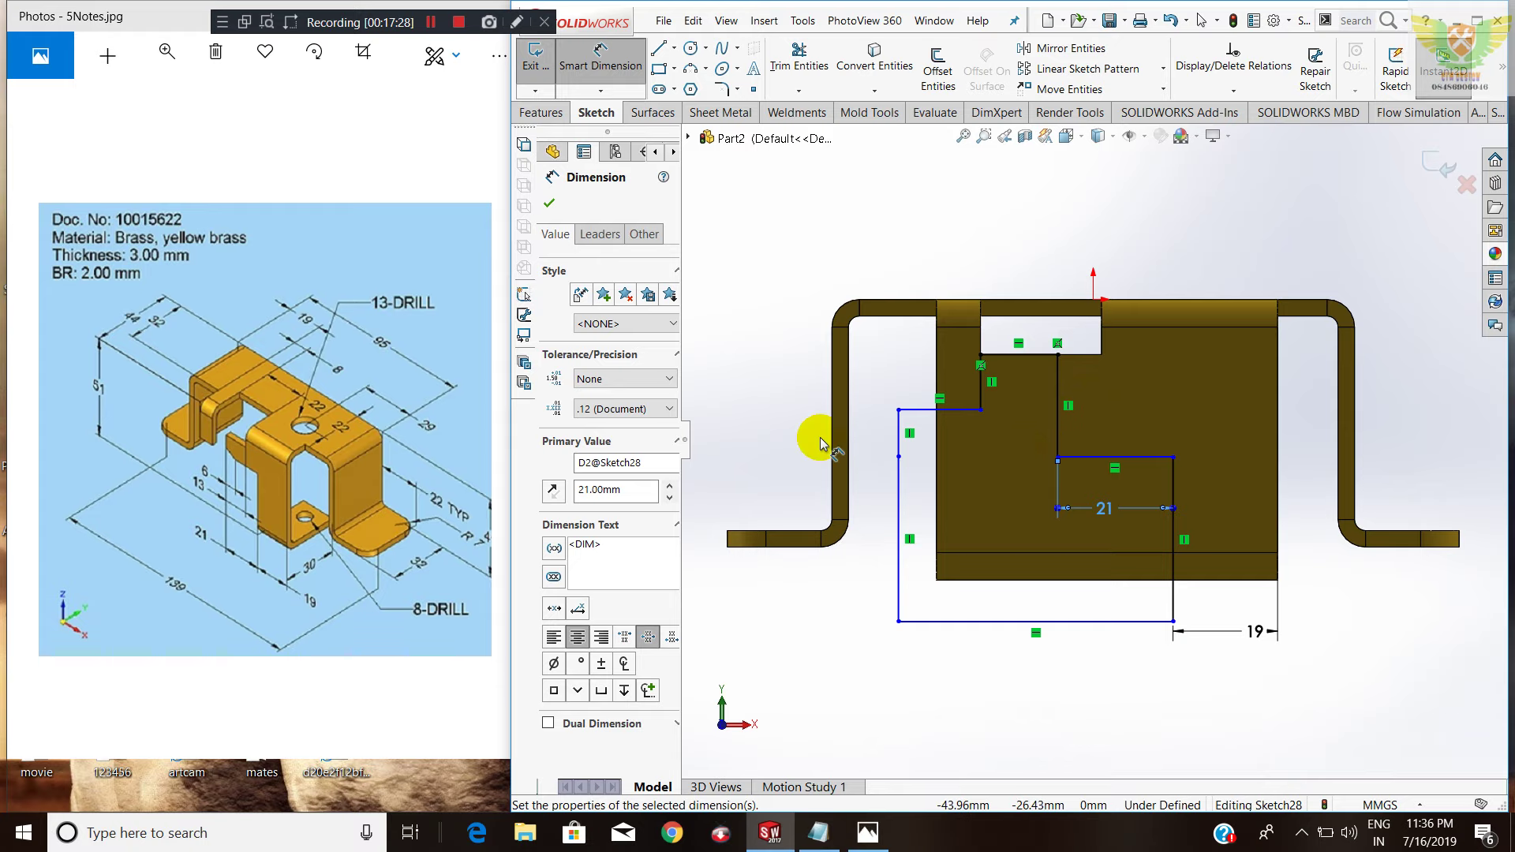
click(1087, 457)
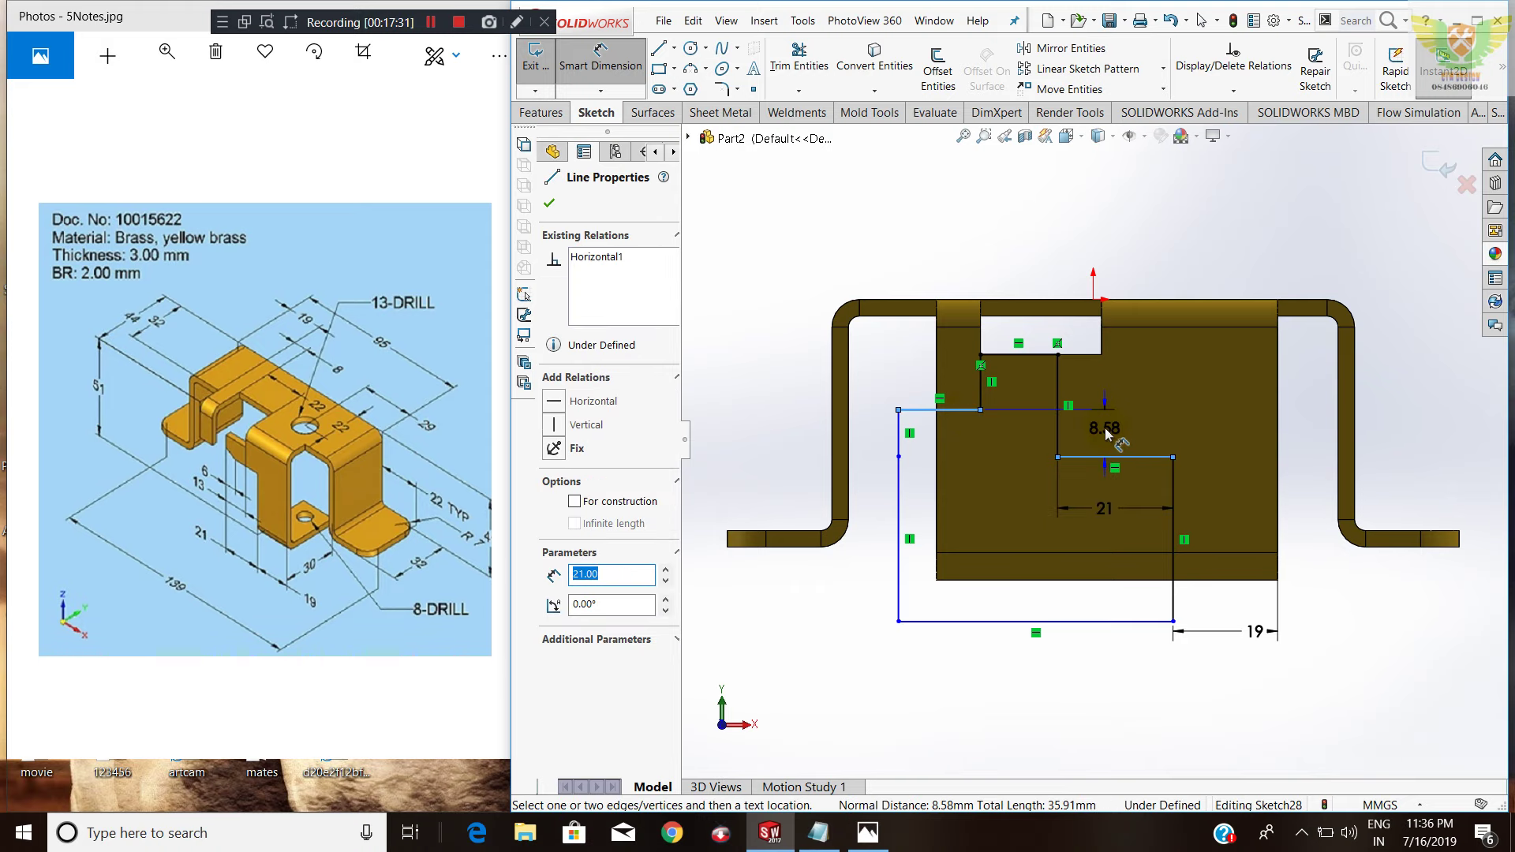
click(1104, 428)
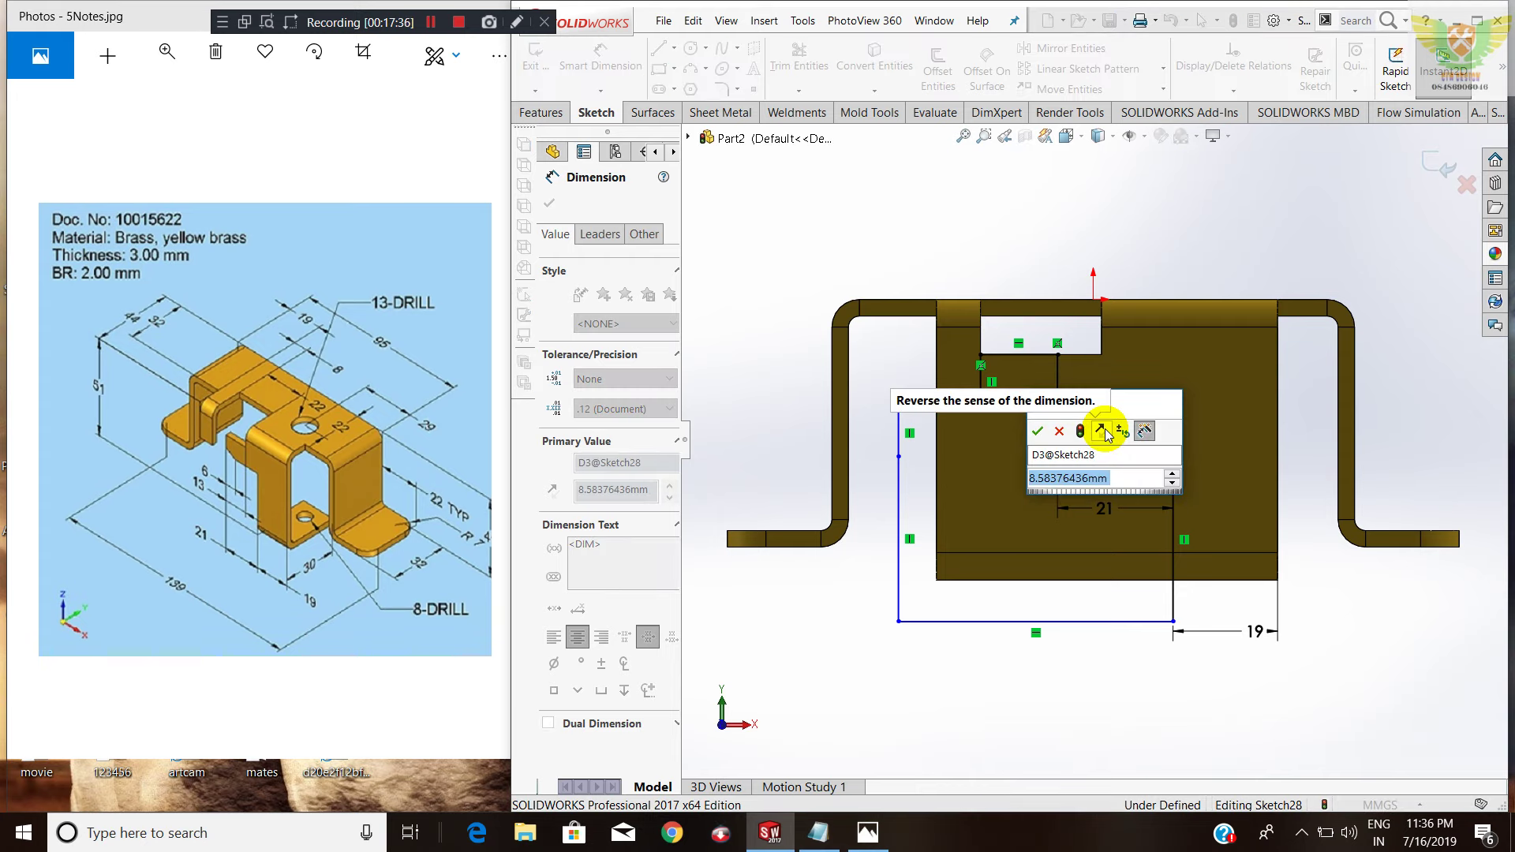
click(1101, 431)
key(Return)
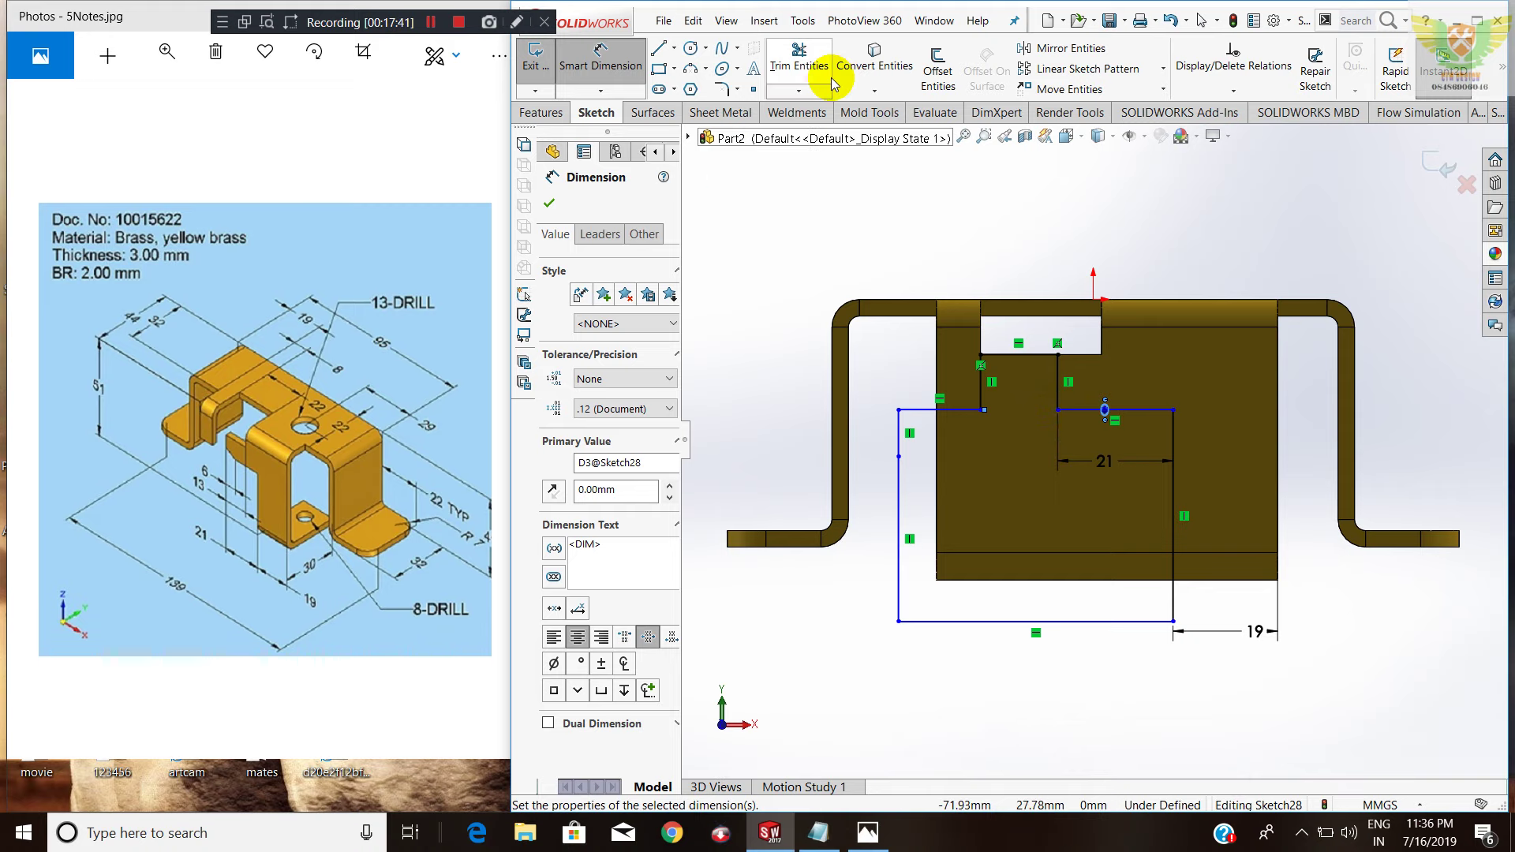
click(937, 70)
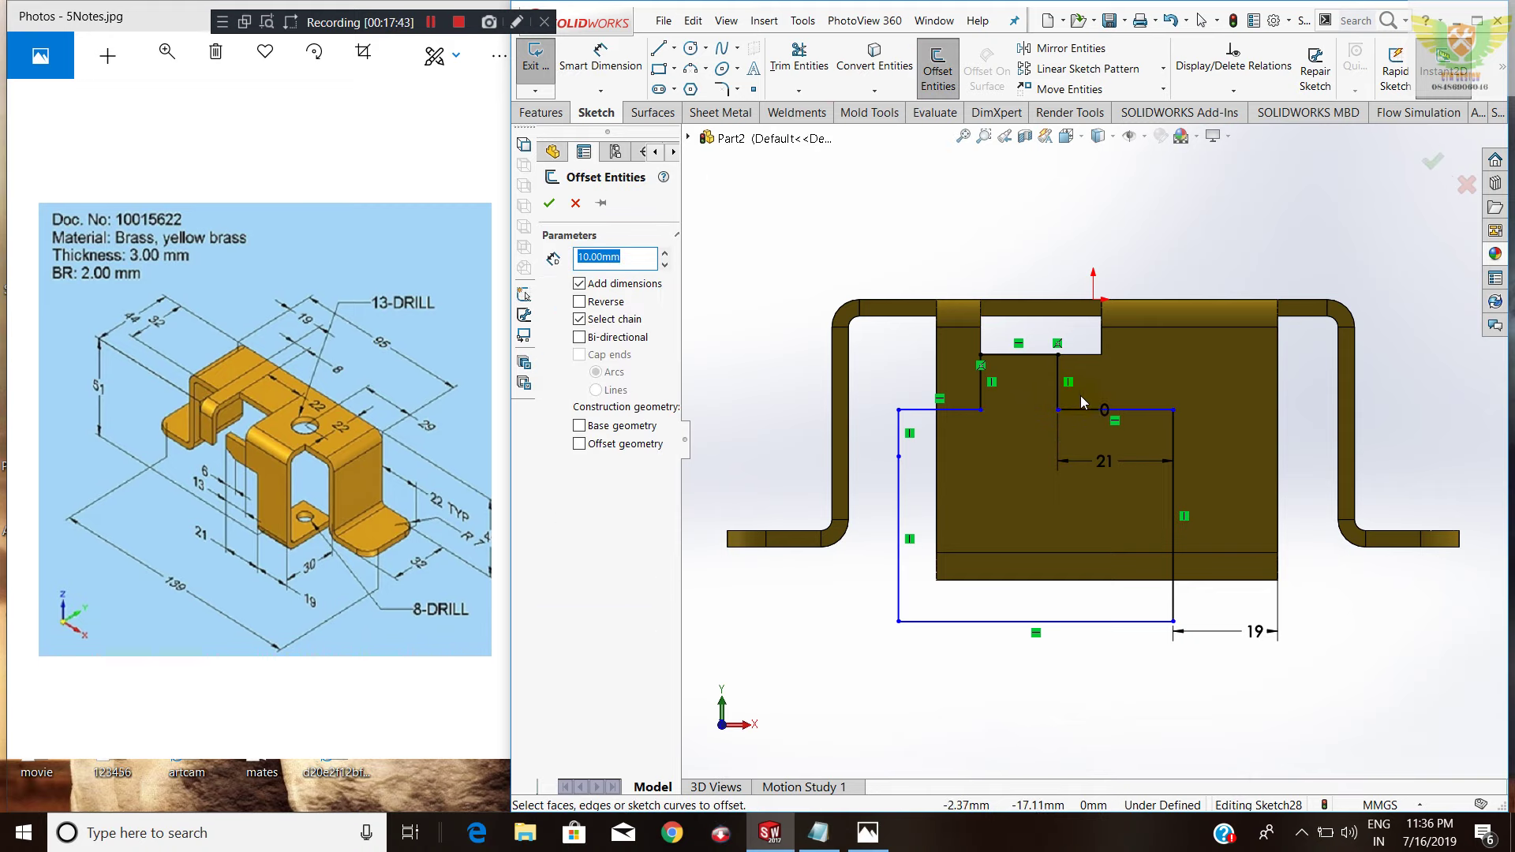
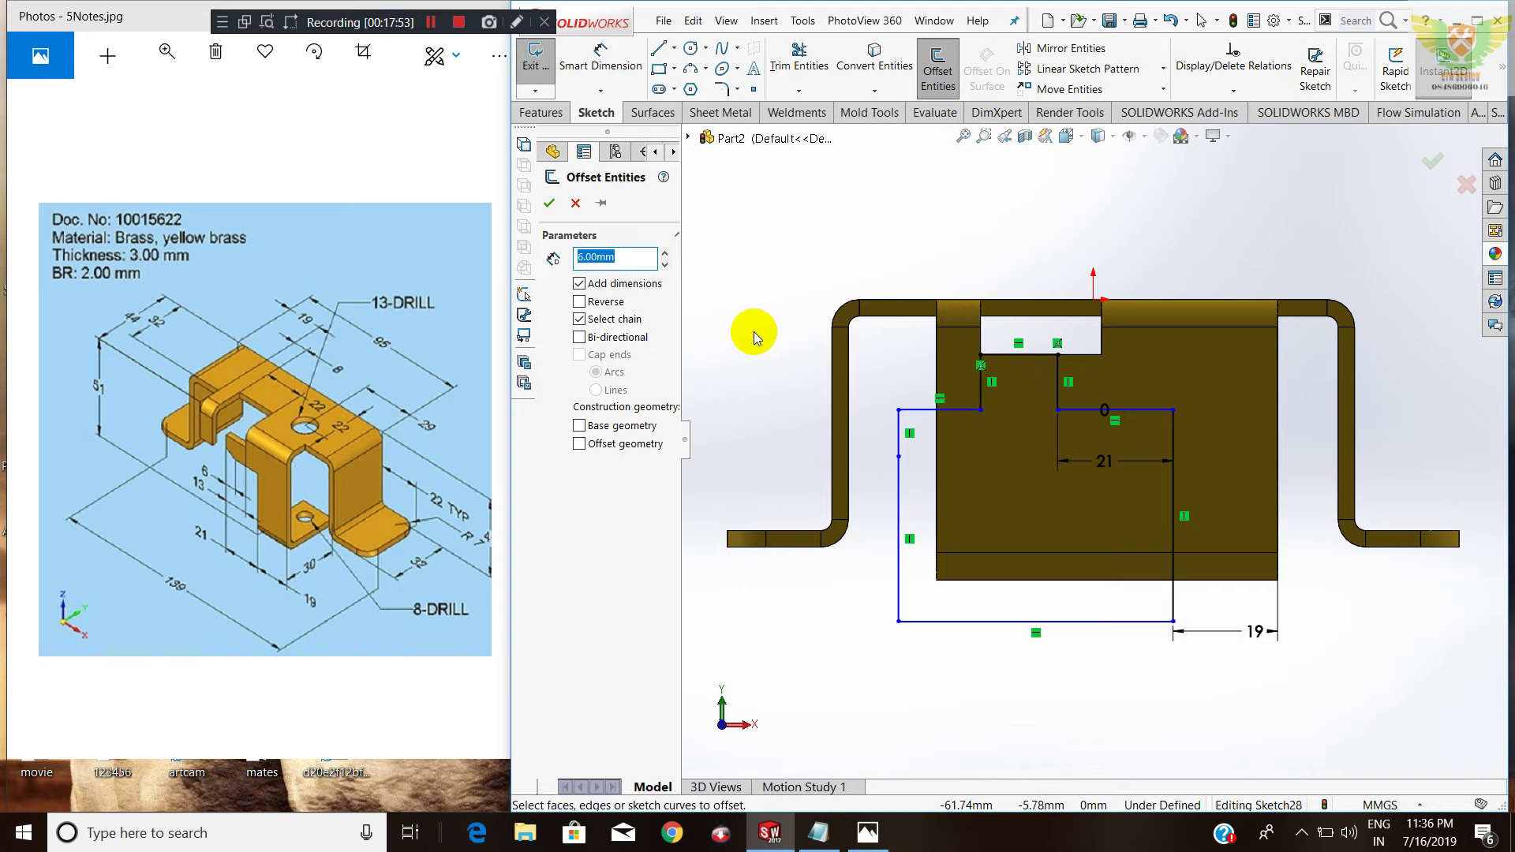
Offset the single vertical line to the opposite side and draw an angled line from it.
click(1058, 382)
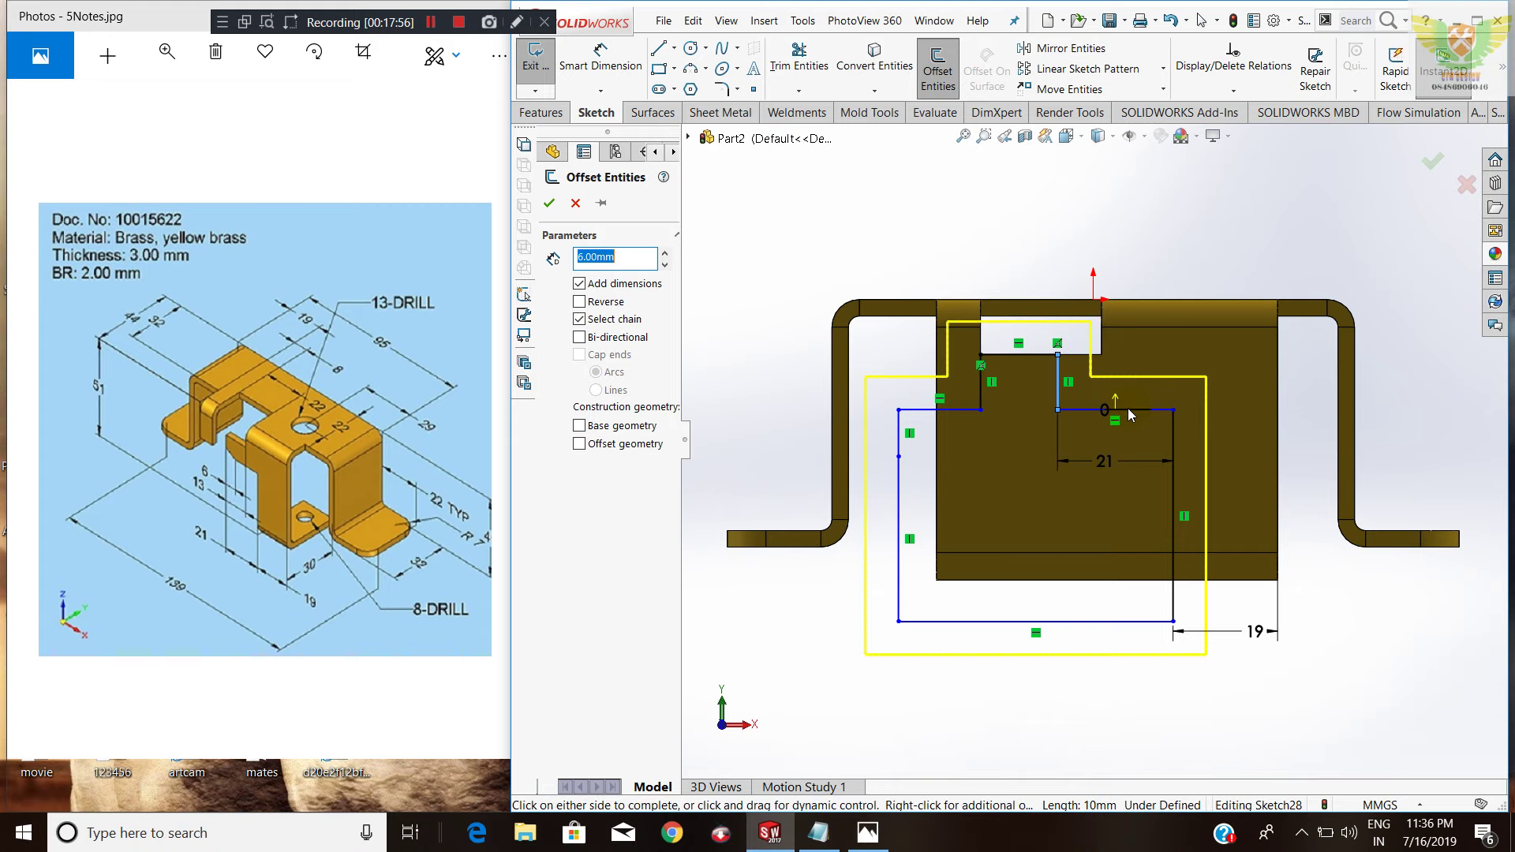
click(579, 318)
click(579, 302)
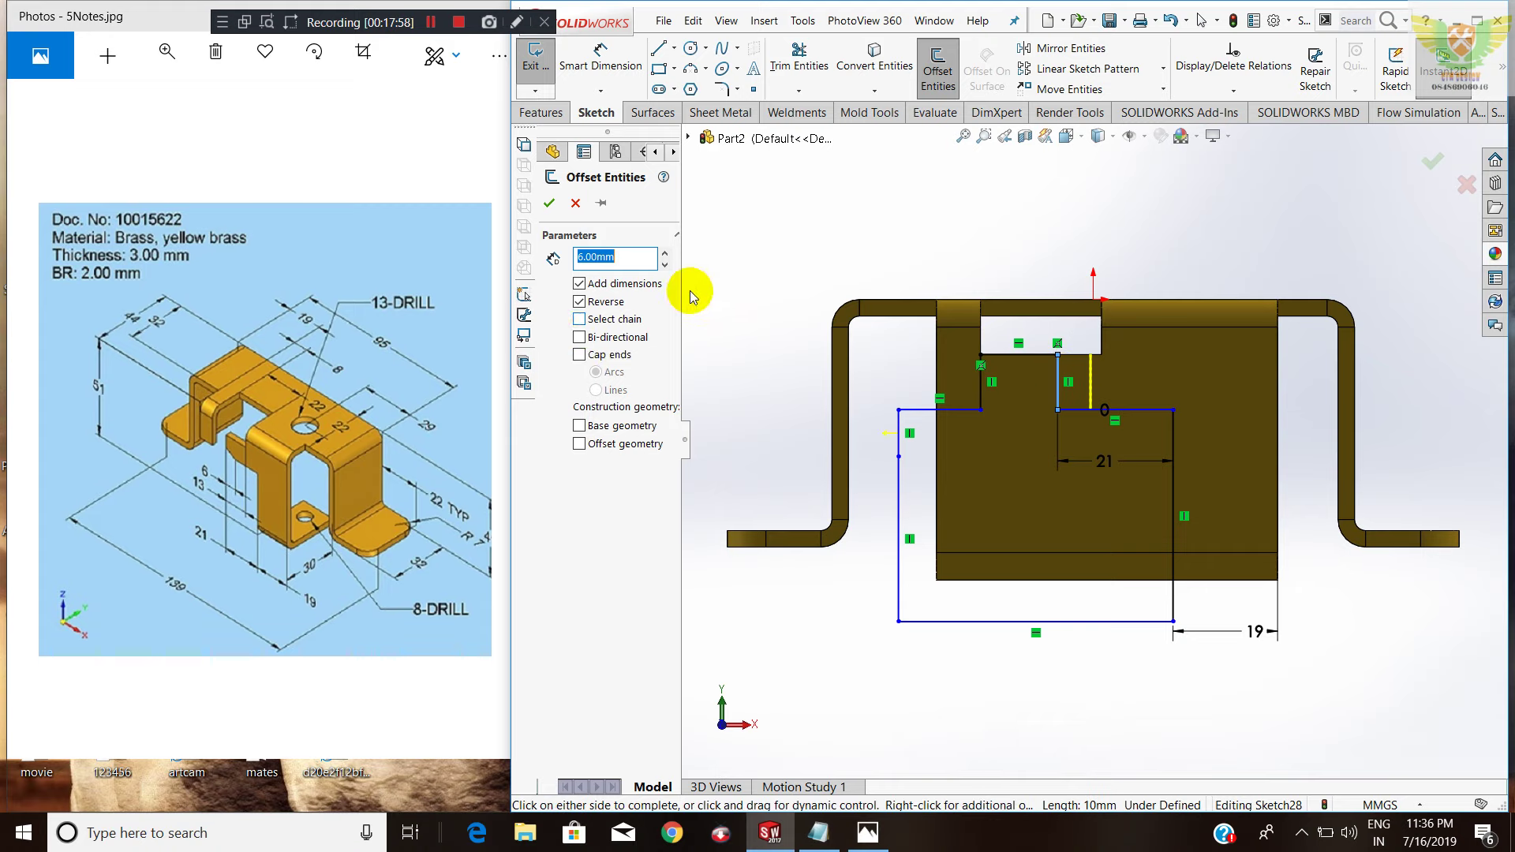
click(549, 205)
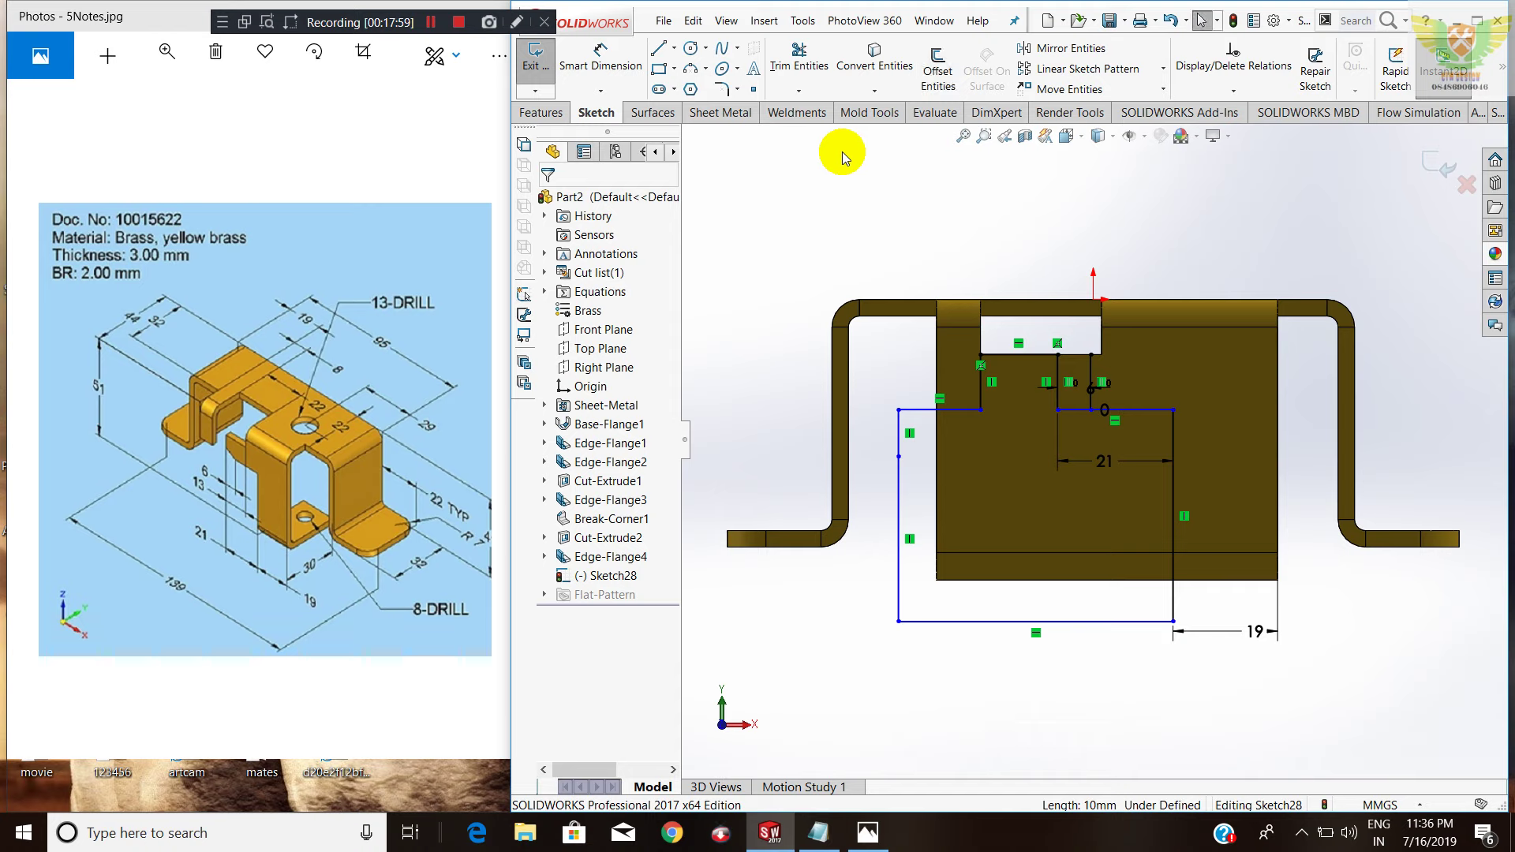
click(661, 50)
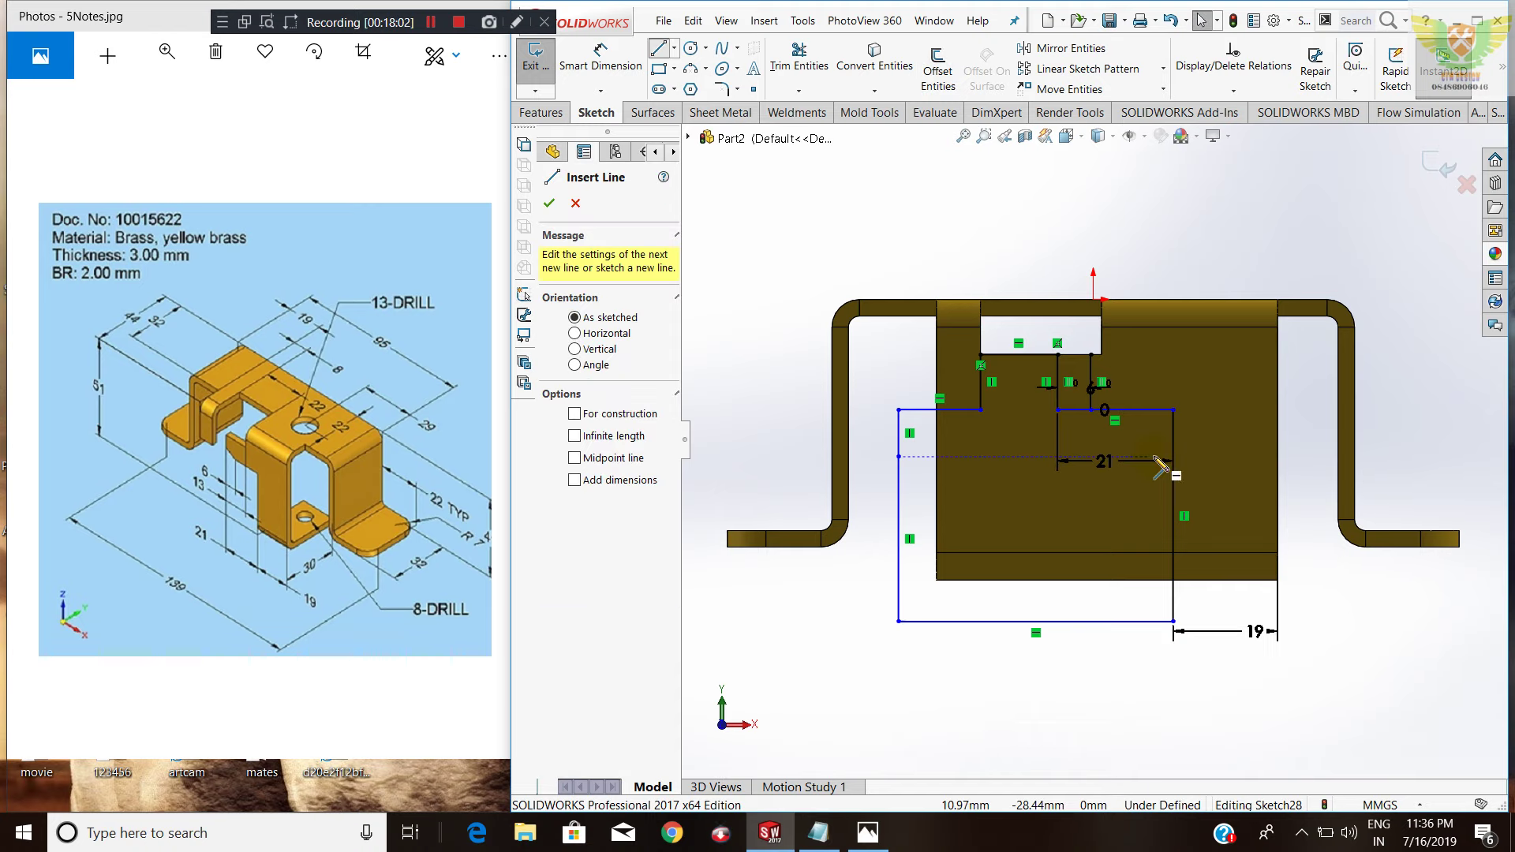
click(1092, 410)
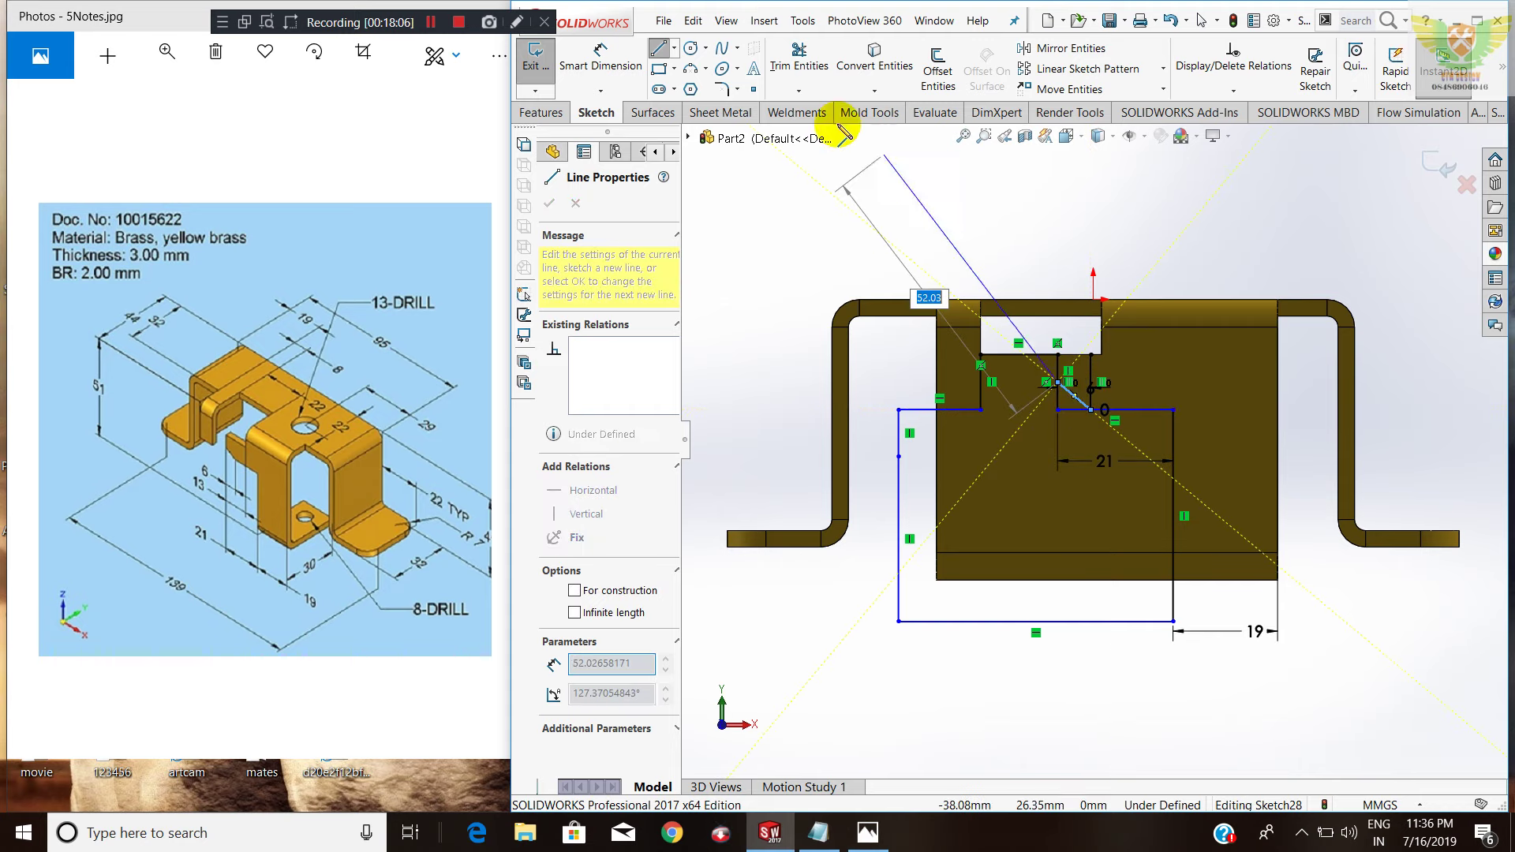
key(Escape)
Trim away the leftover vertical segments above and below the diagonal.
key(t)
scroll(1065, 414, down, 2)
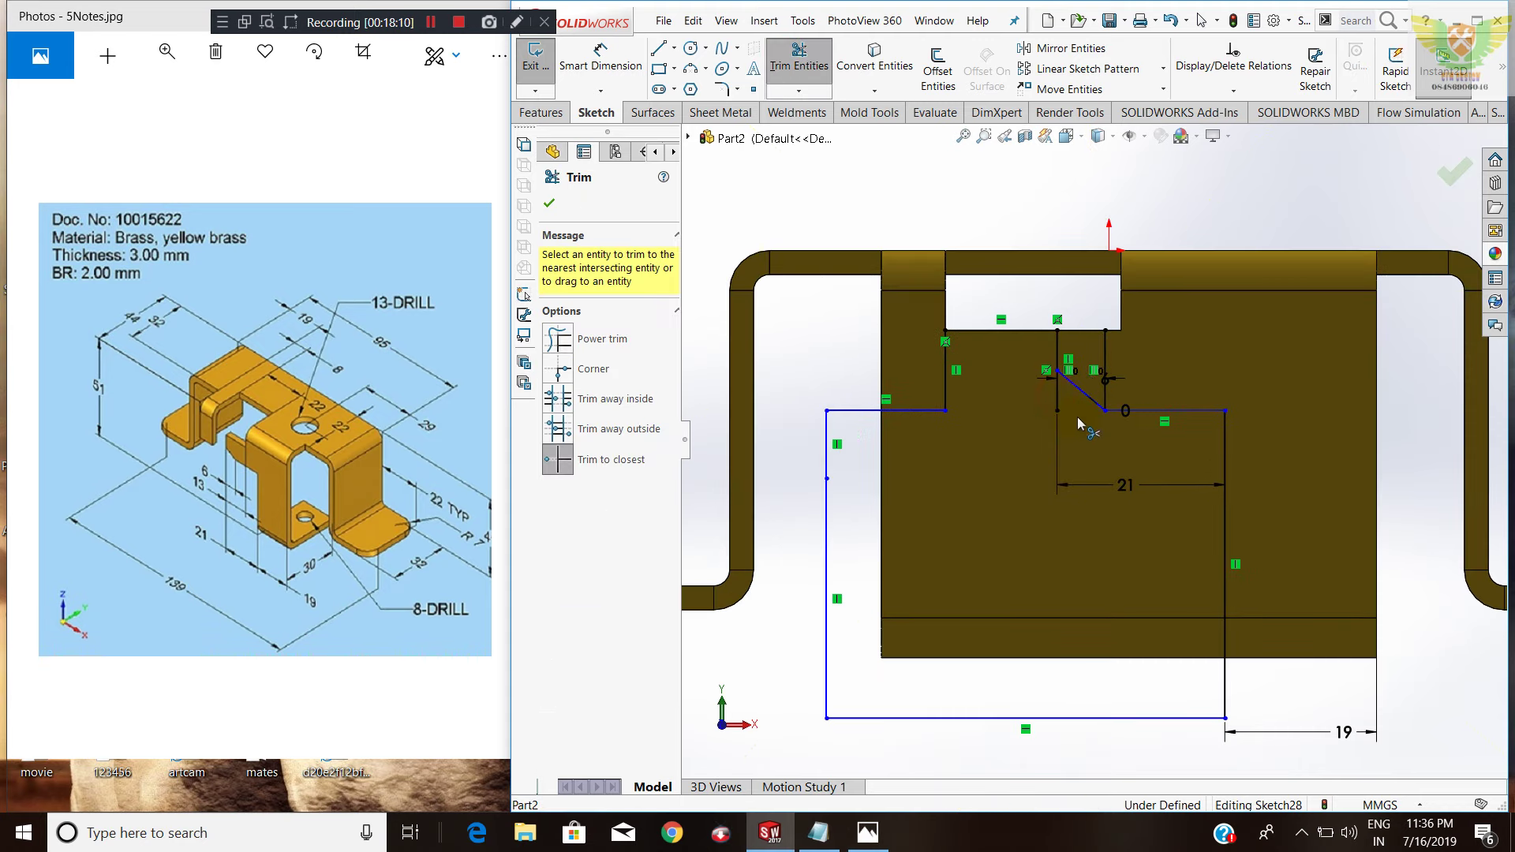
click(1077, 417)
click(805, 434)
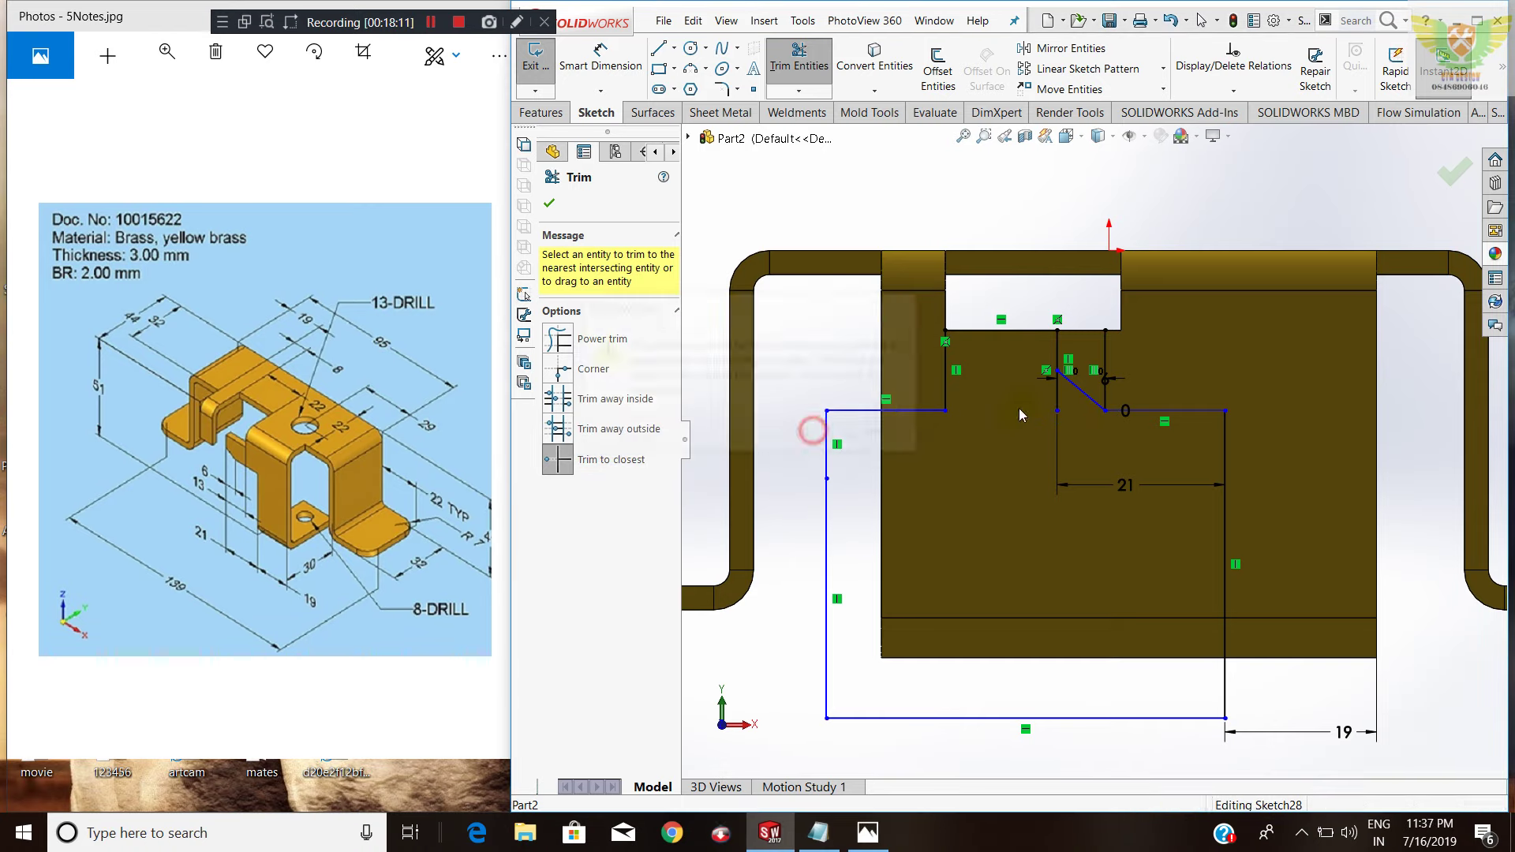
click(1106, 363)
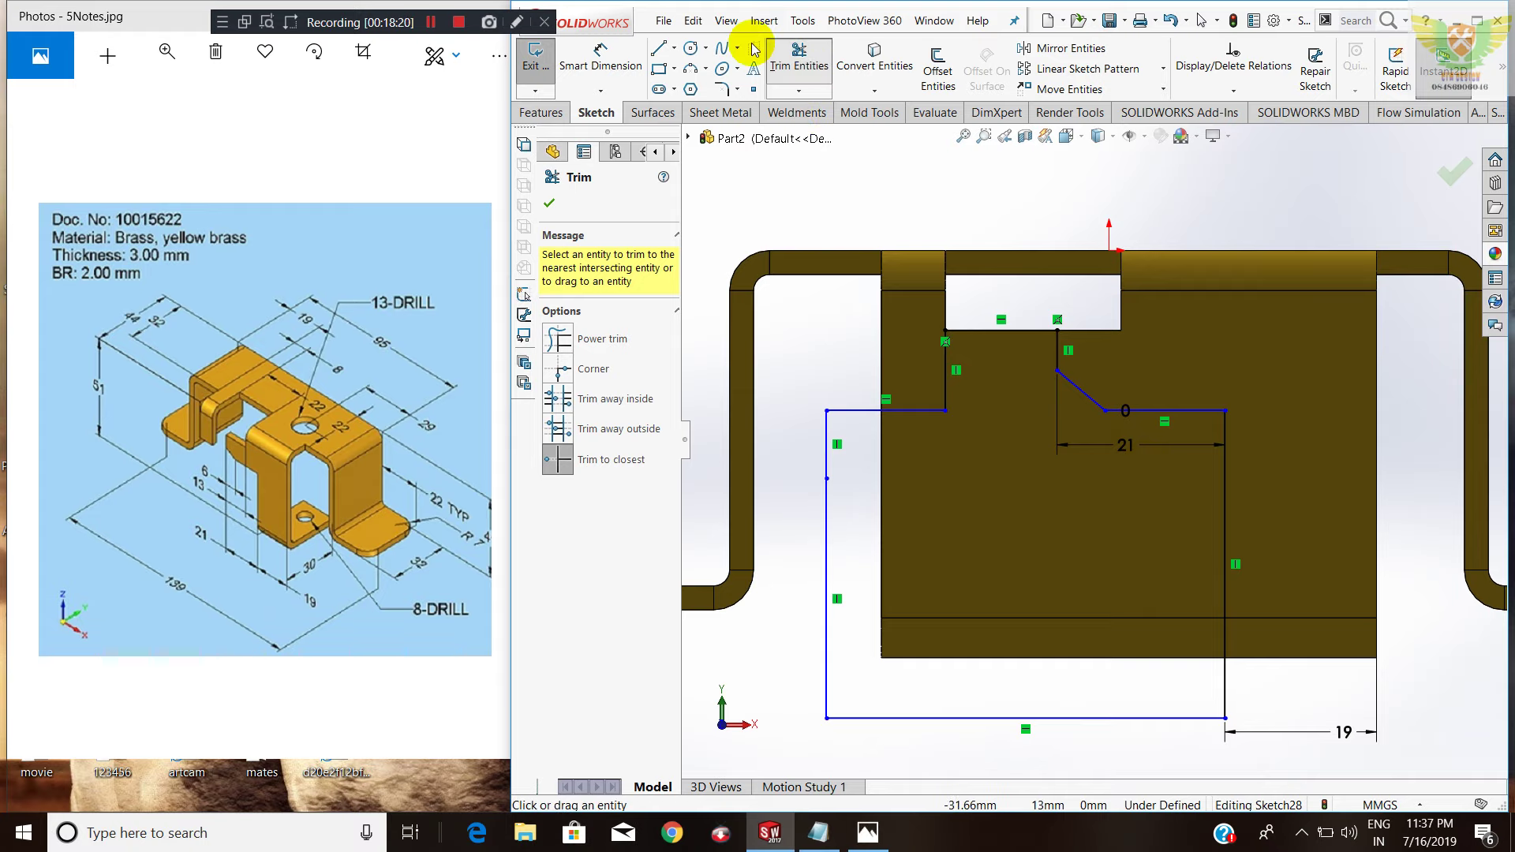
key(Escape)
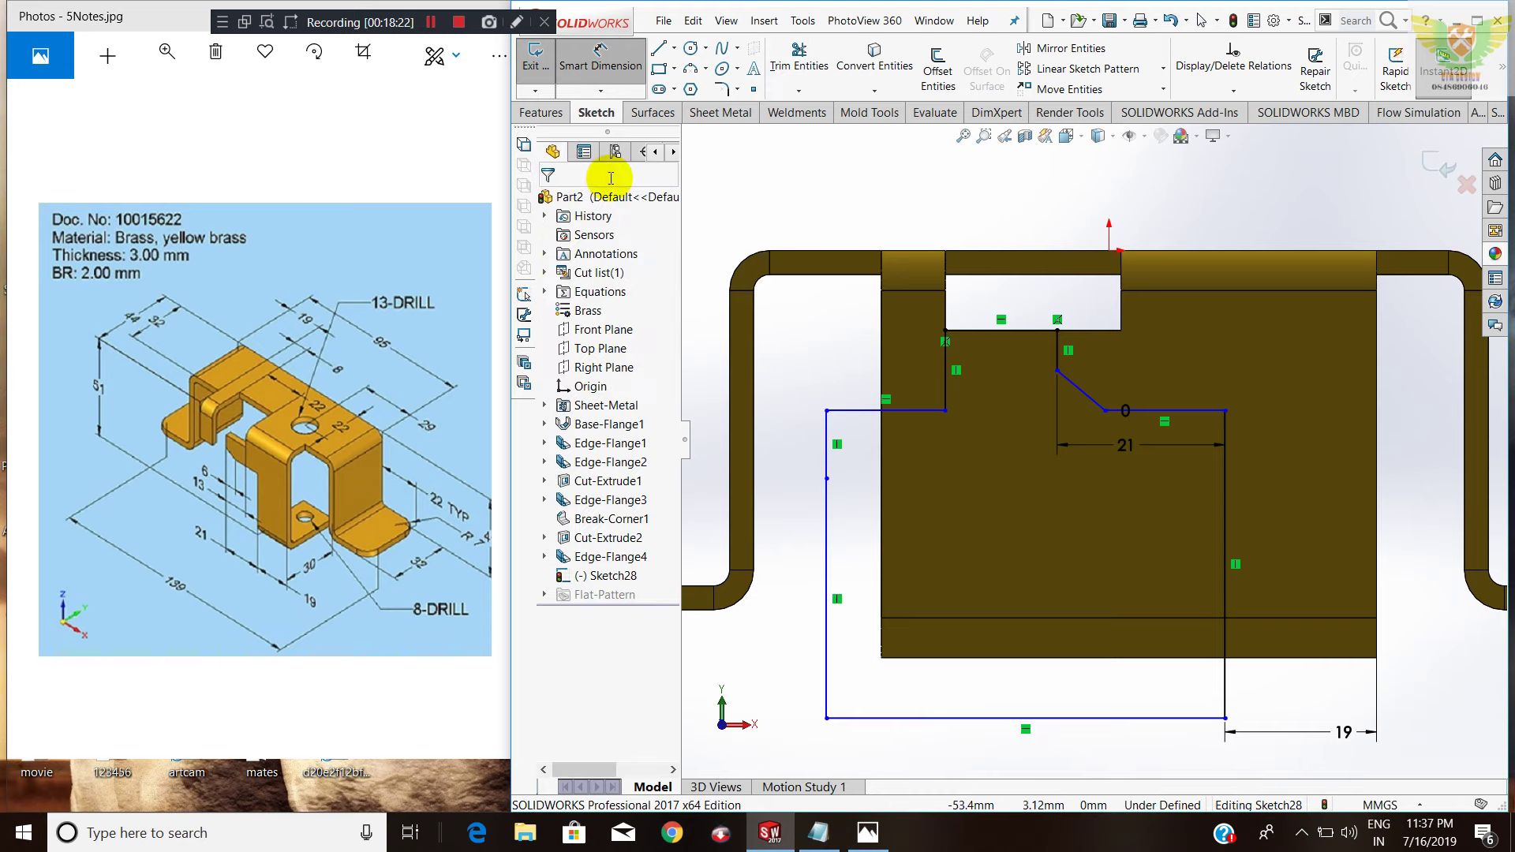
Exit Sketch28 and extrude-cut its profile 56 mm blind, creating Cut-Extrude3.
click(536, 54)
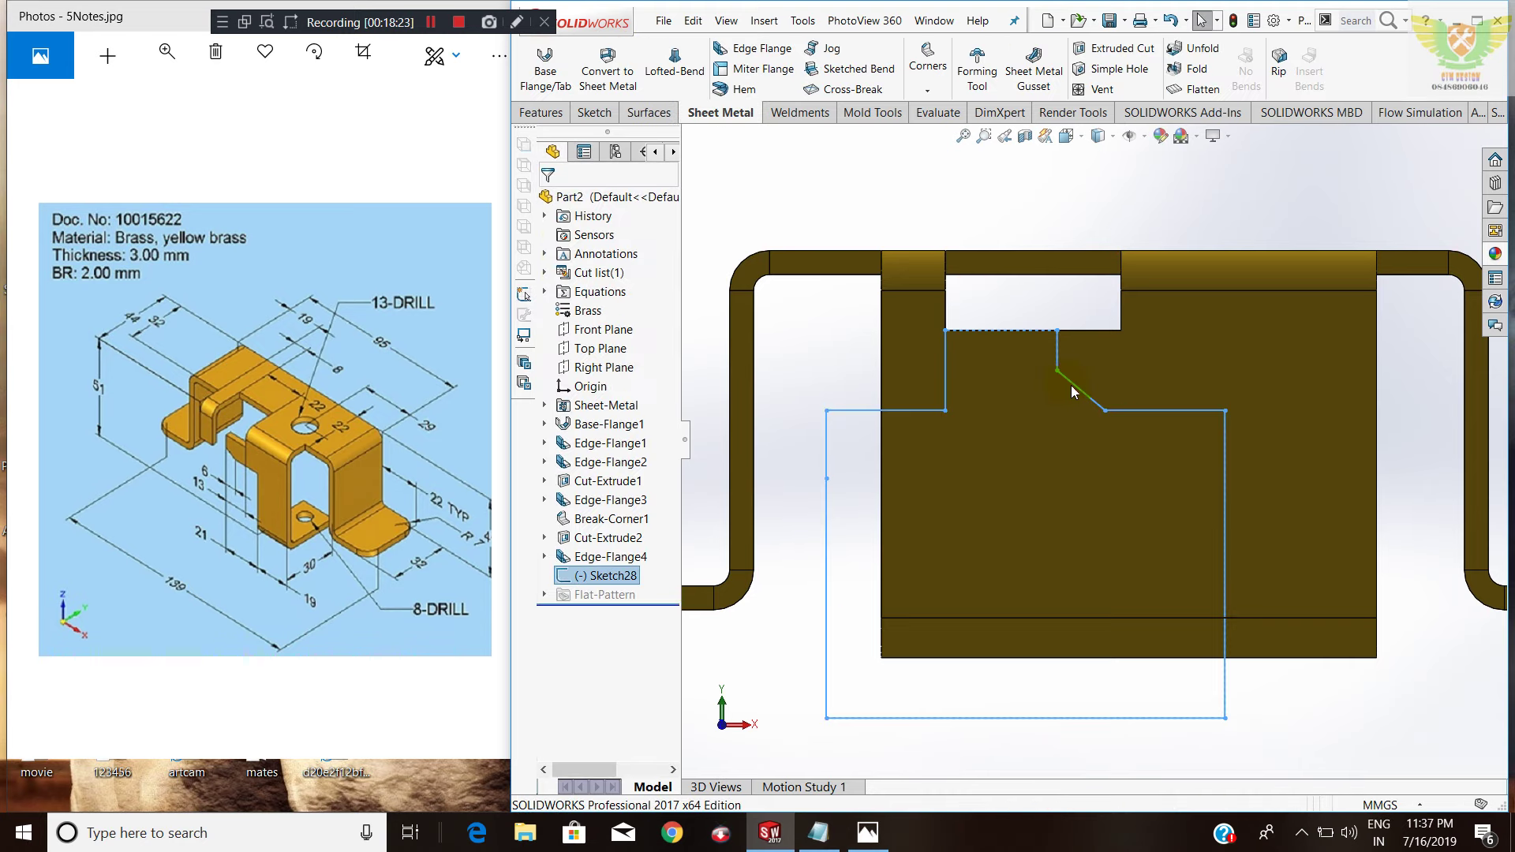
scroll(1081, 399, up, 3)
mouse_move(1089, 410)
middle_down()
mouse_move(1033, 456)
mouse_move(1026, 442)
middle_up()
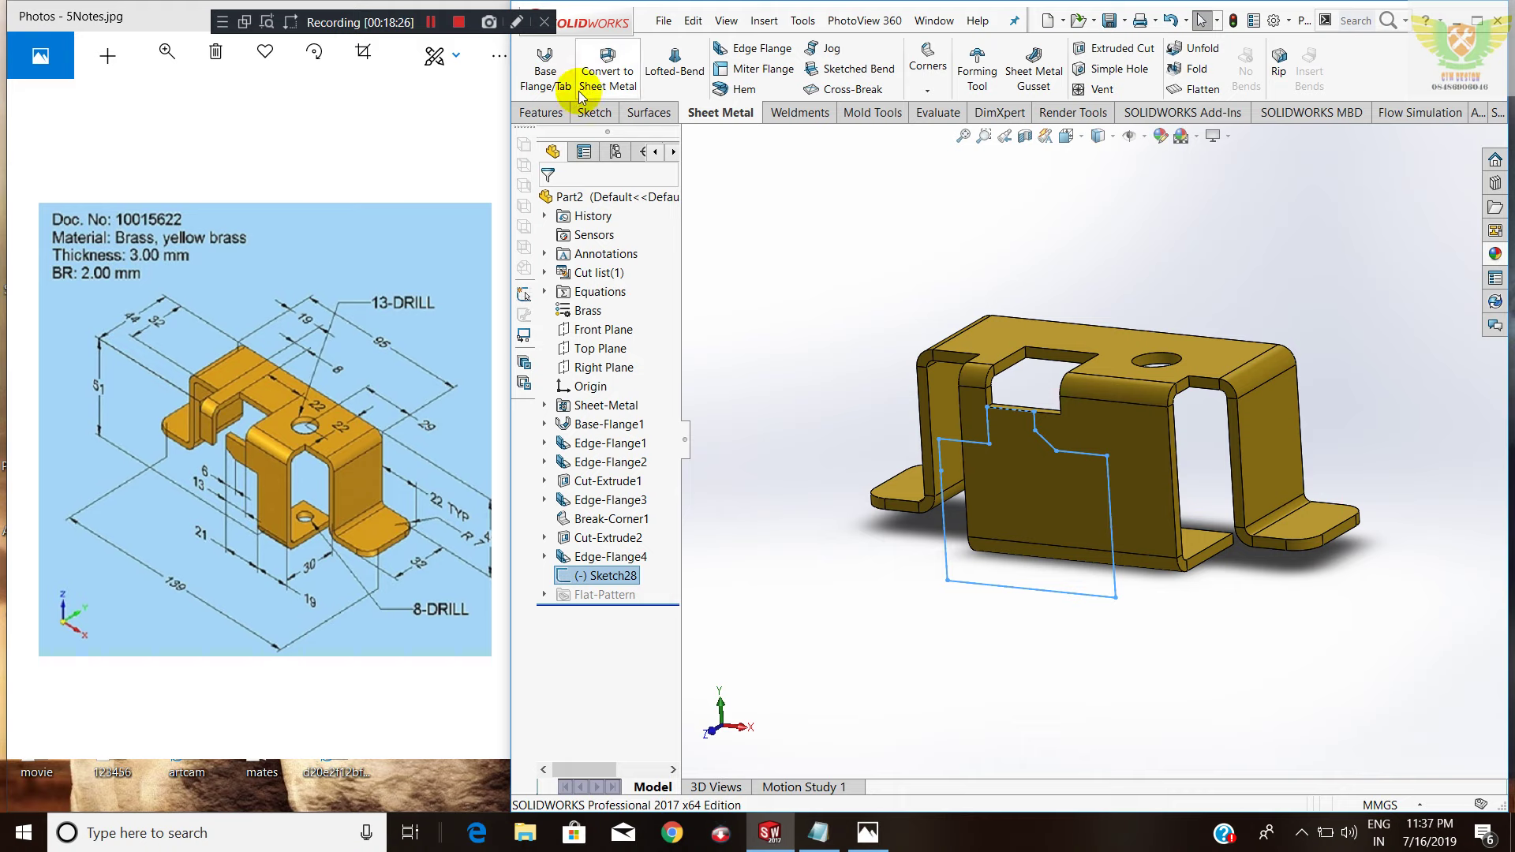
click(1120, 48)
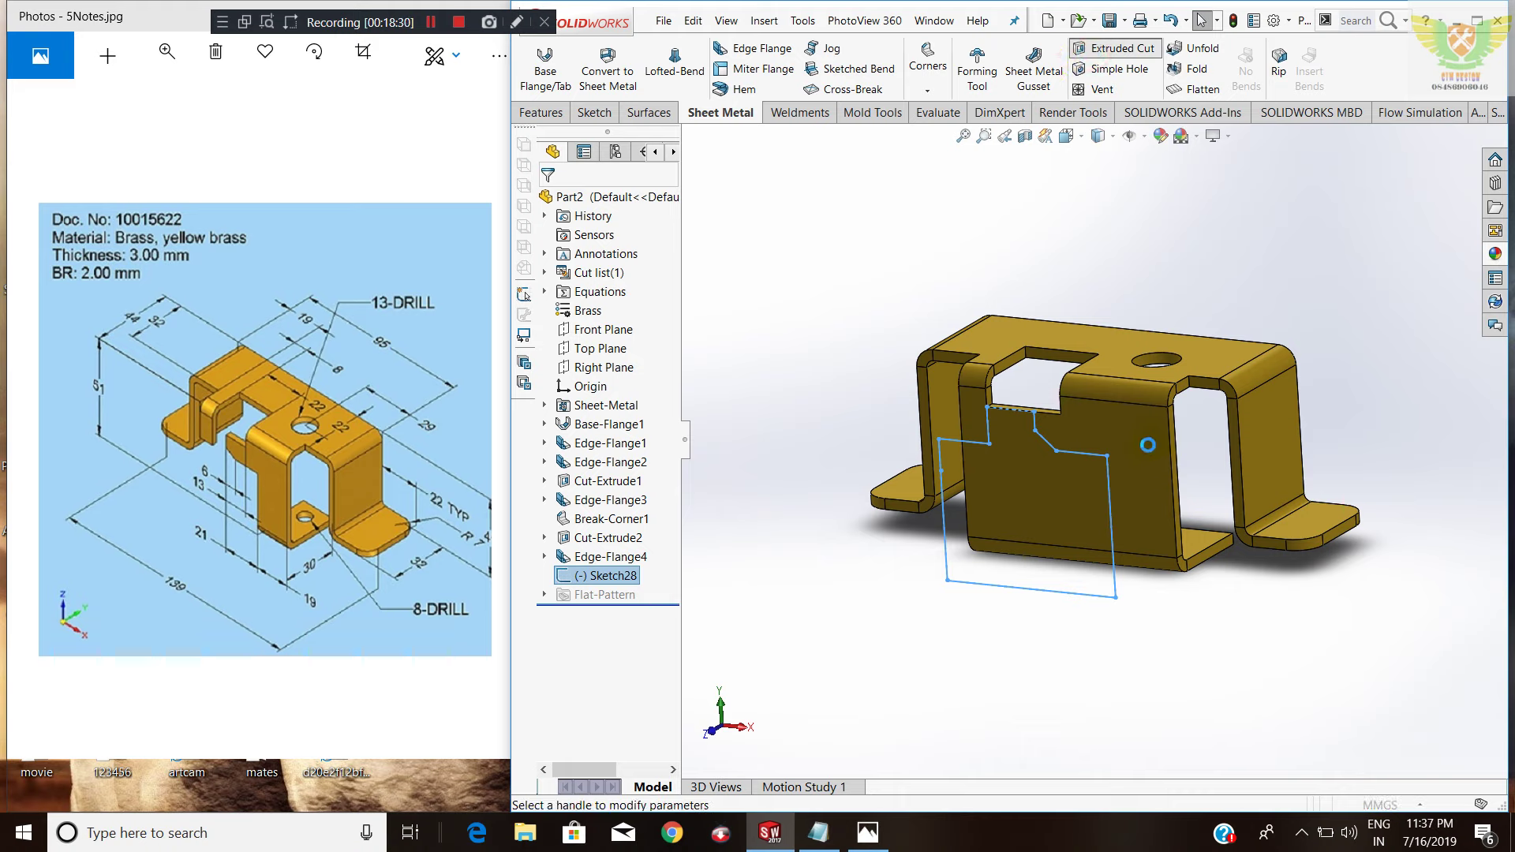
drag(1064, 484, 1136, 436)
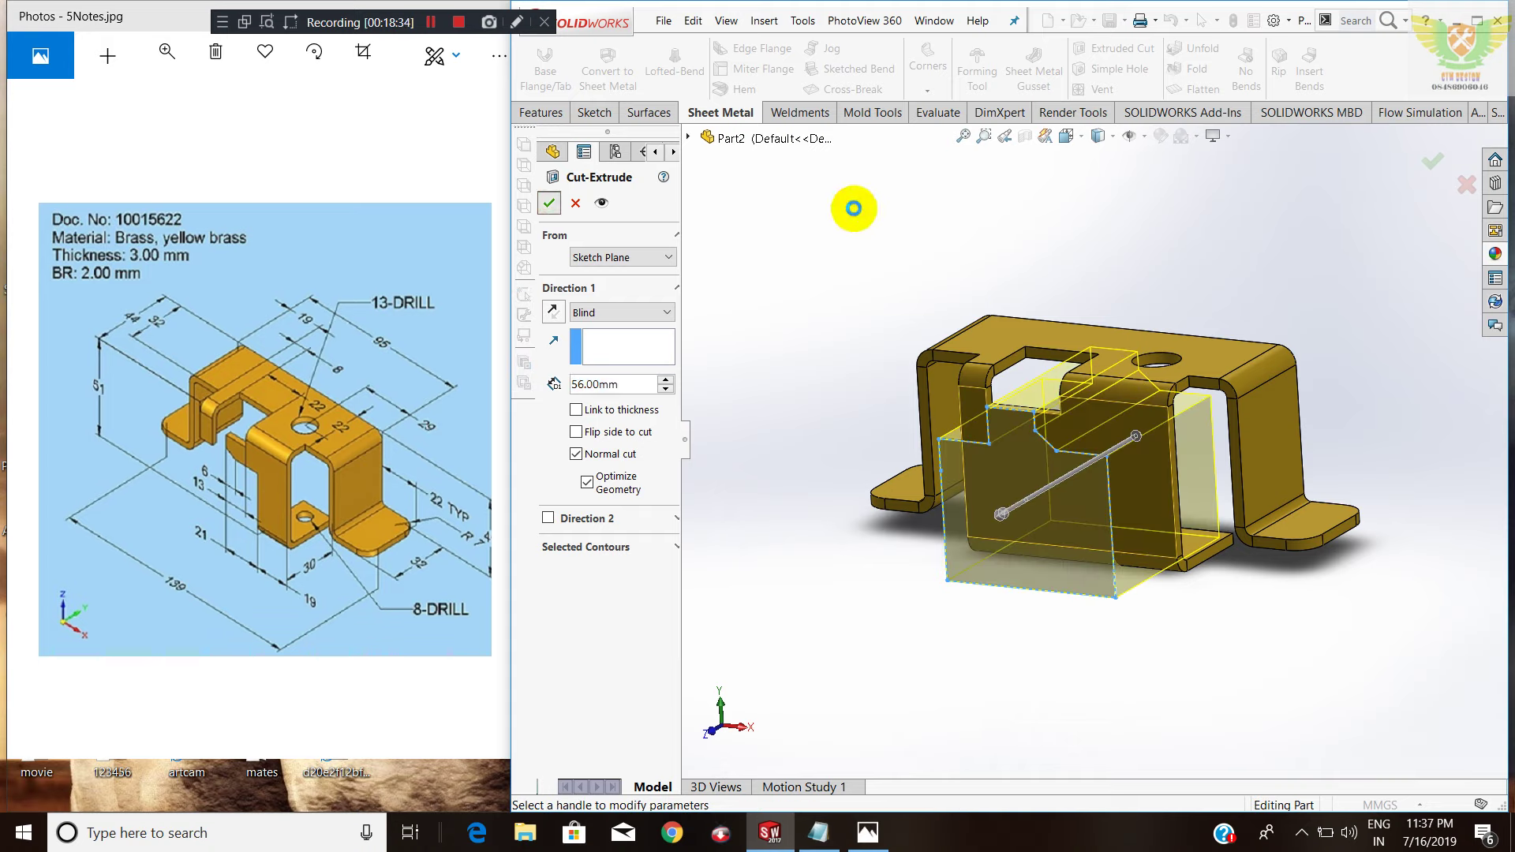
right_click(854, 208)
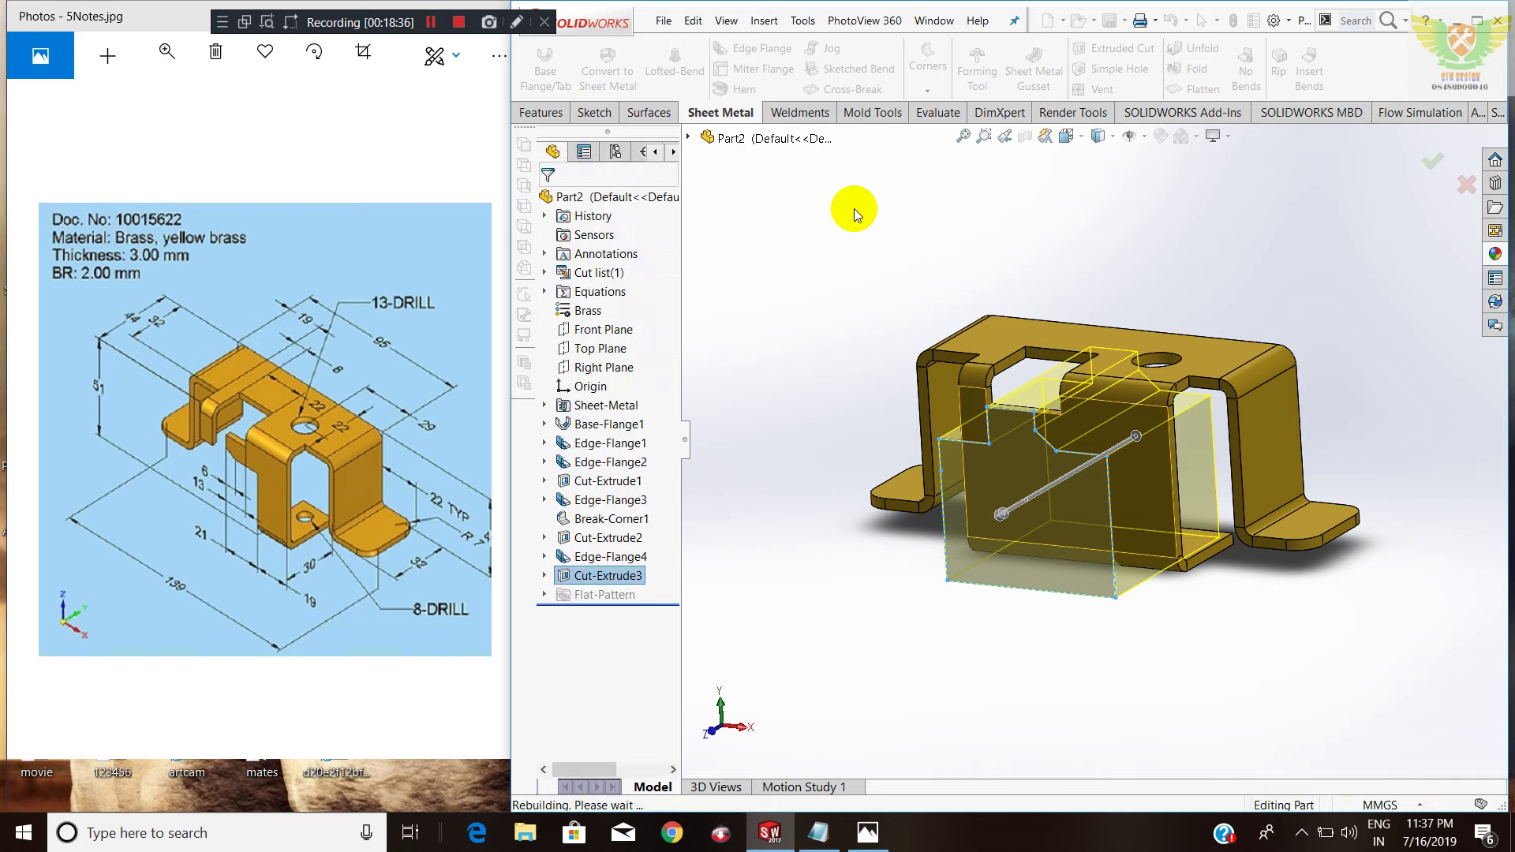
mouse_move(989, 270)
middle_down()
mouse_move(1050, 422)
mouse_move(1187, 439)
mouse_move(1191, 514)
mouse_move(1148, 544)
mouse_move(1154, 280)
middle_up()
scroll(1148, 545, down, 2)
scroll(1148, 544, down, 2)
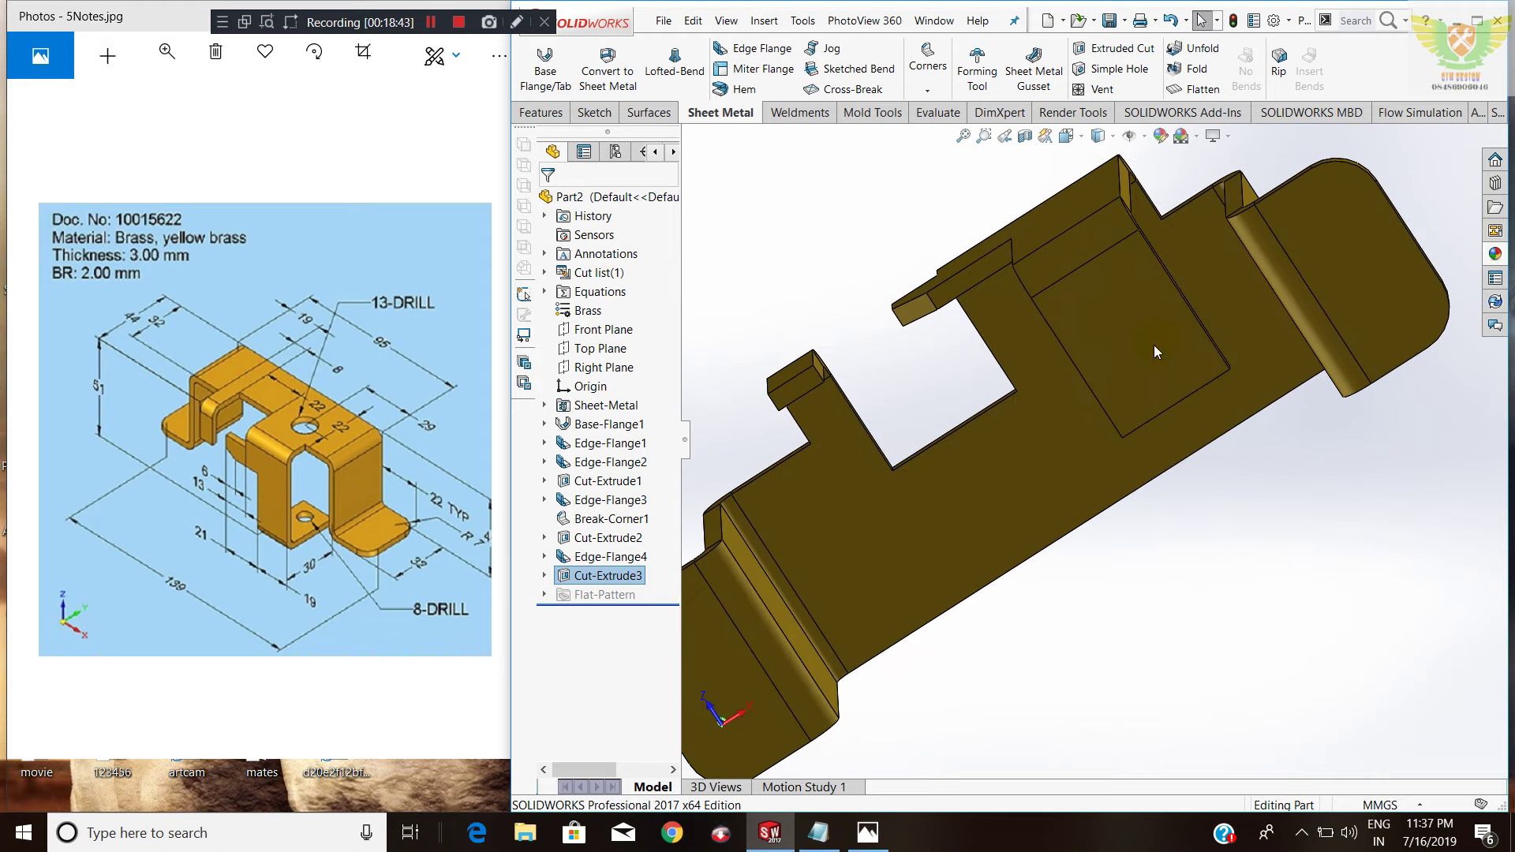
Start Sketch29 on the bent tab face and draw an 8 mm circle.
click(1153, 280)
click(1226, 302)
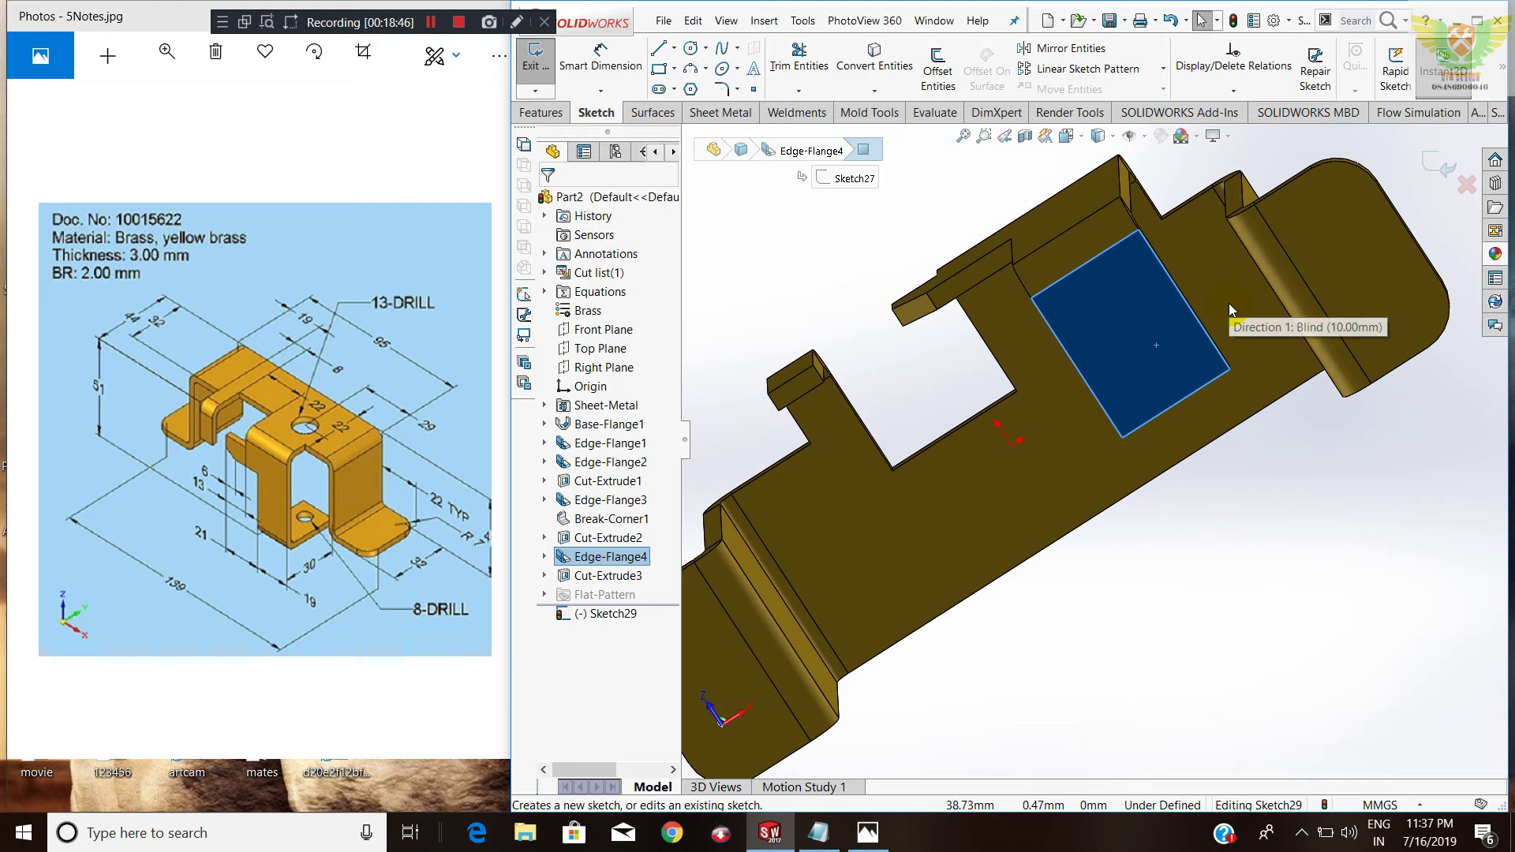
click(1119, 221)
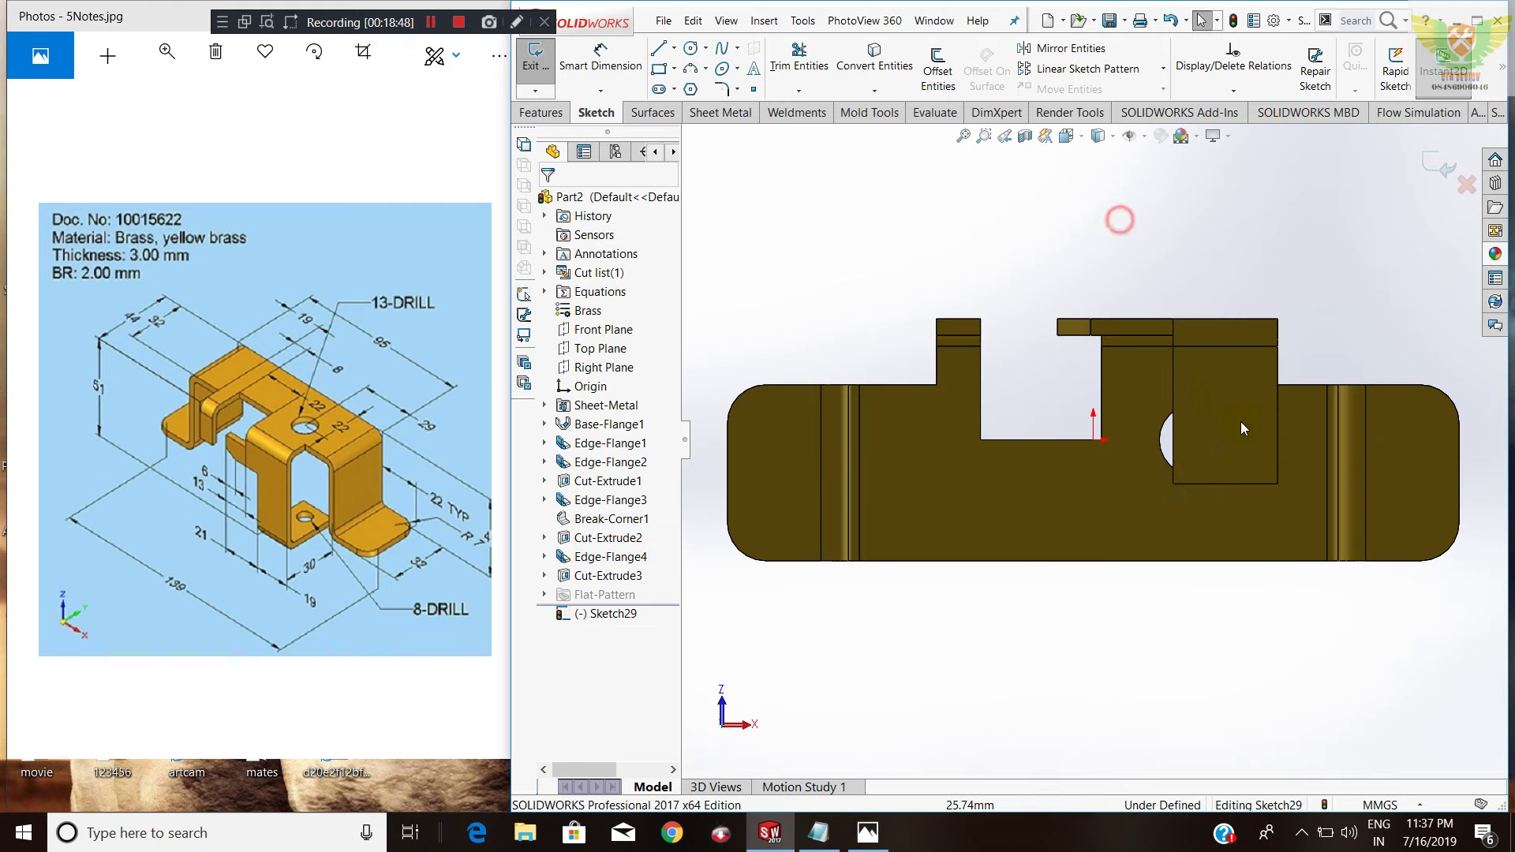
click(691, 48)
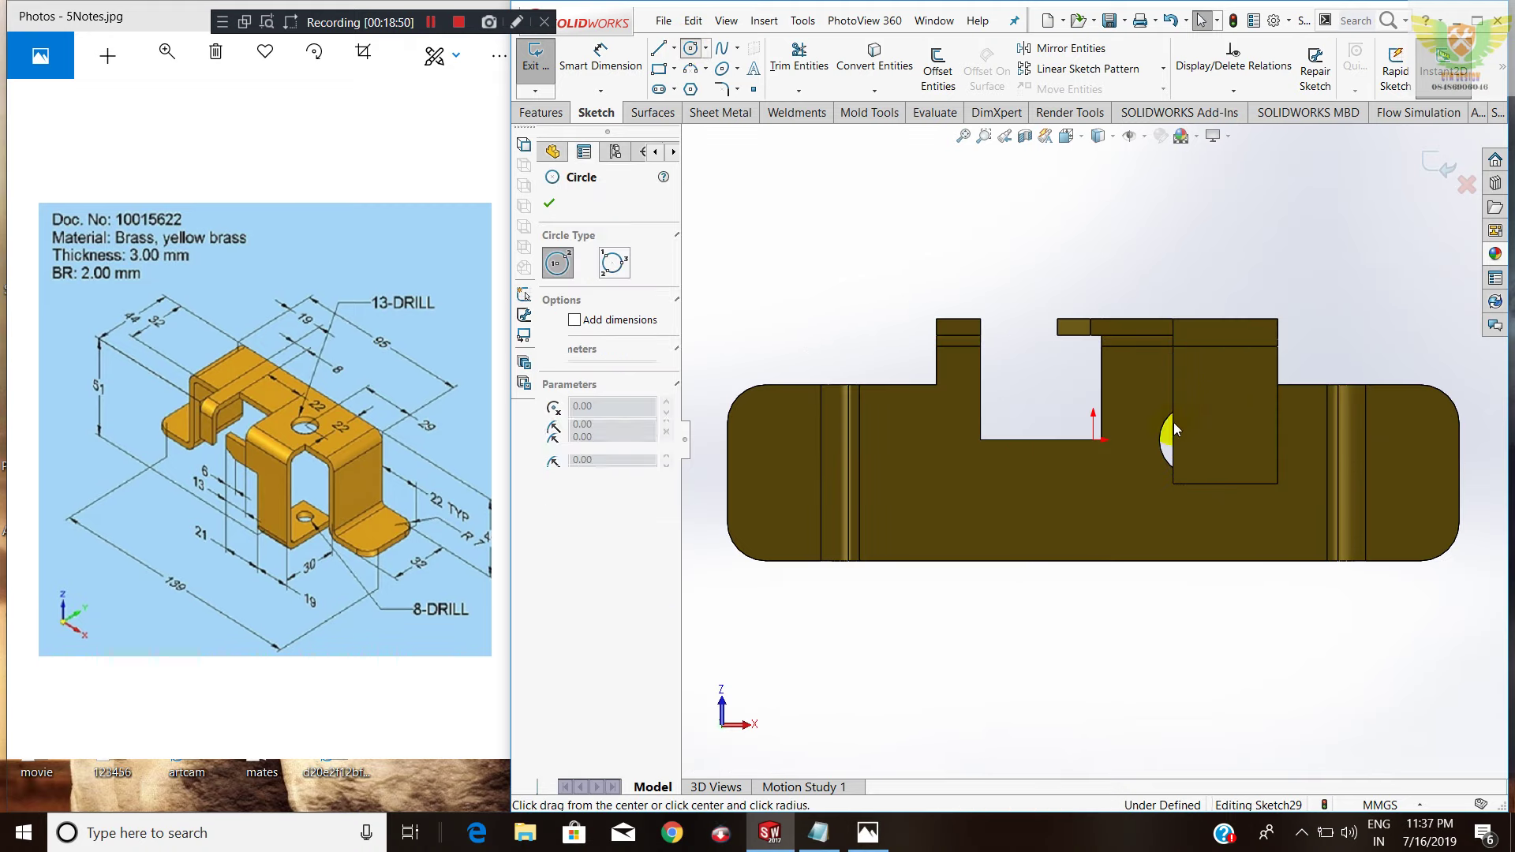
click(1226, 434)
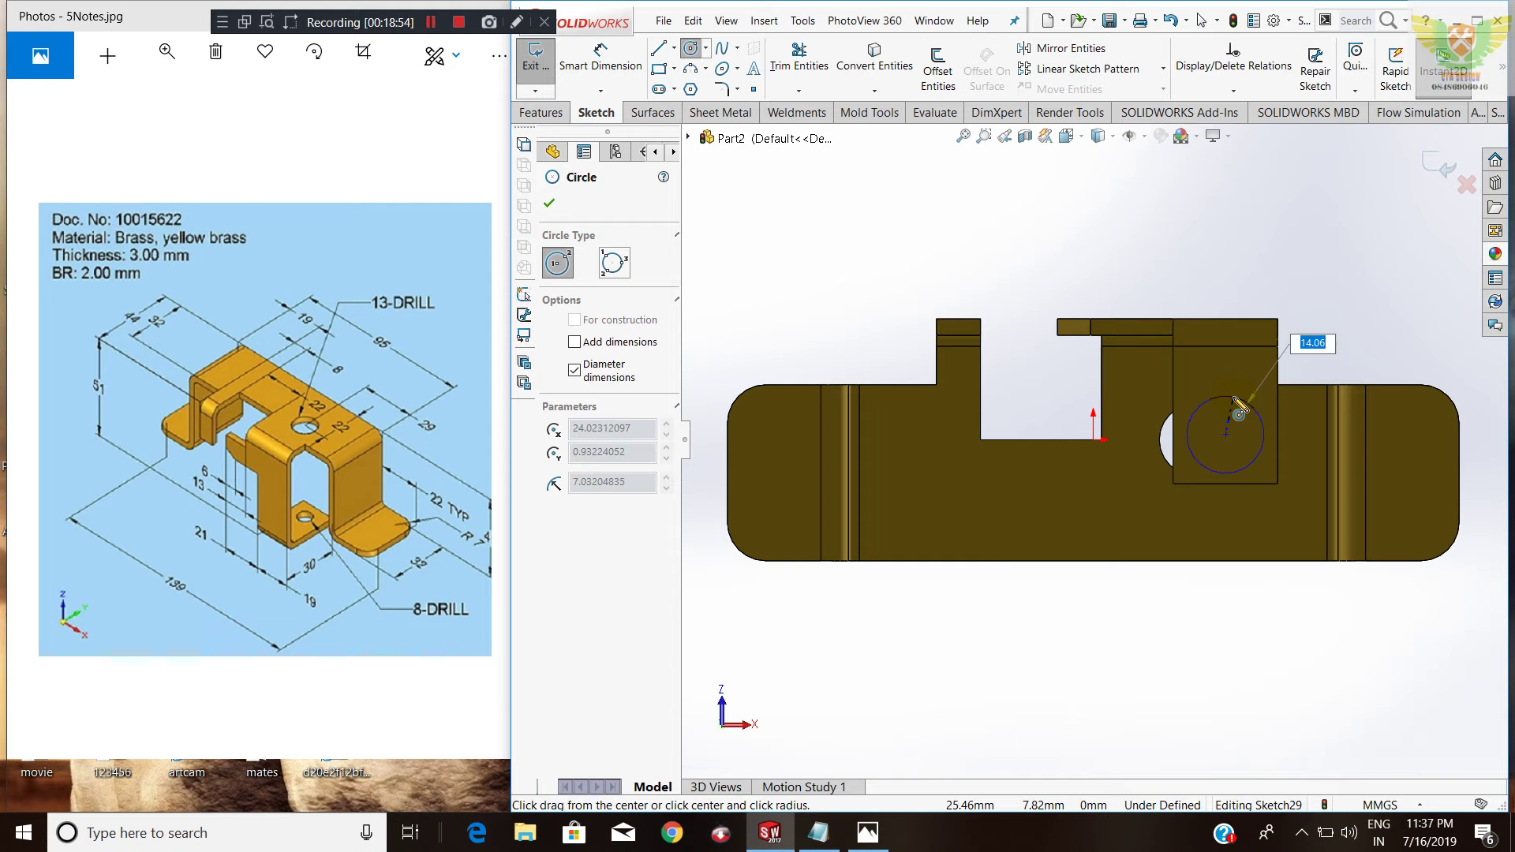
key(Return)
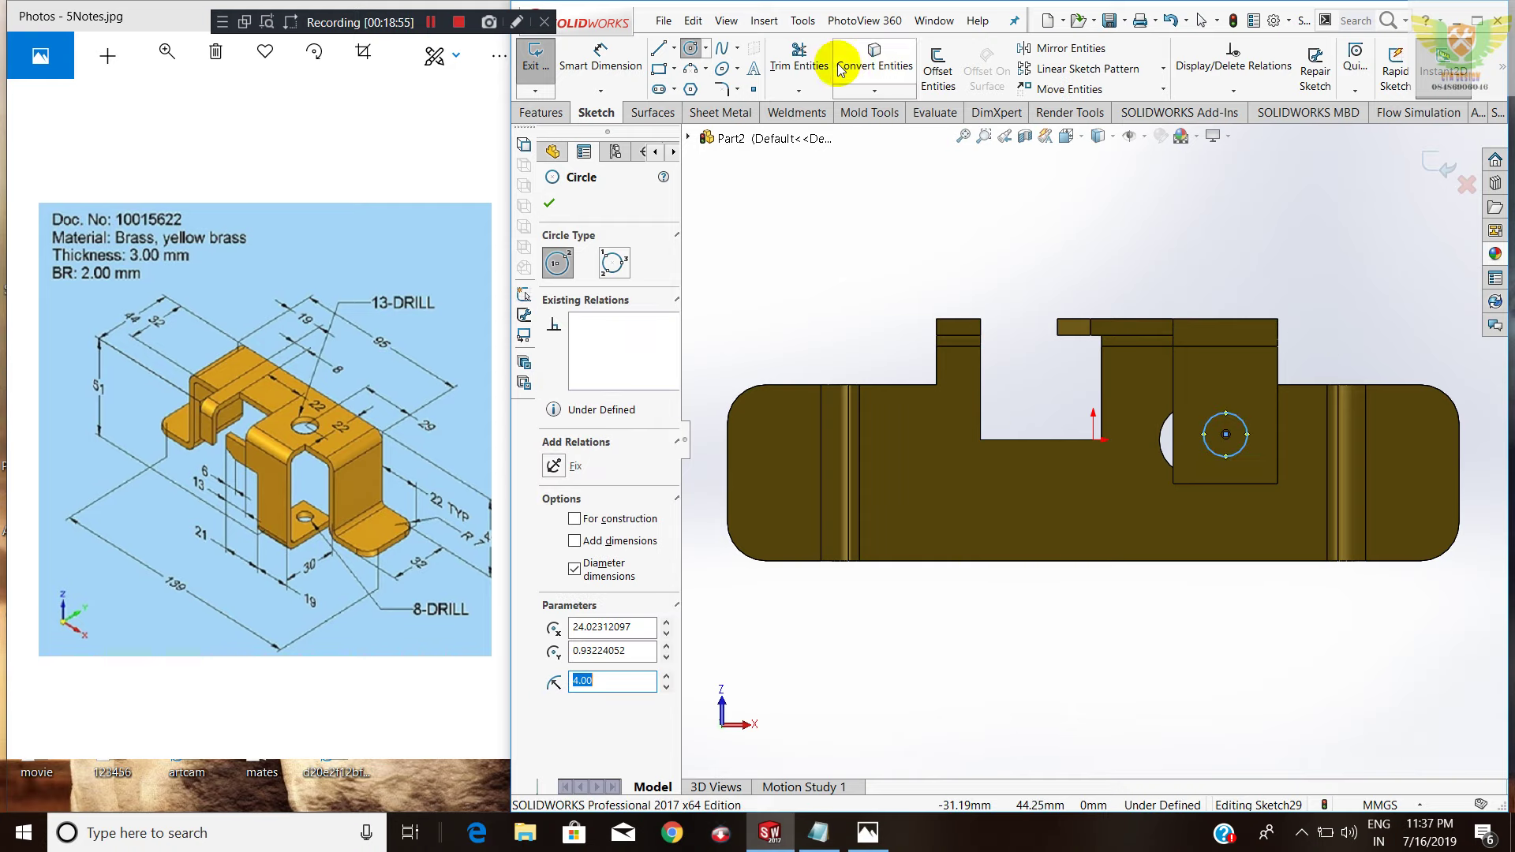
Locate the circle 9.50 mm from the tab's side and bottom edges.
click(636, 85)
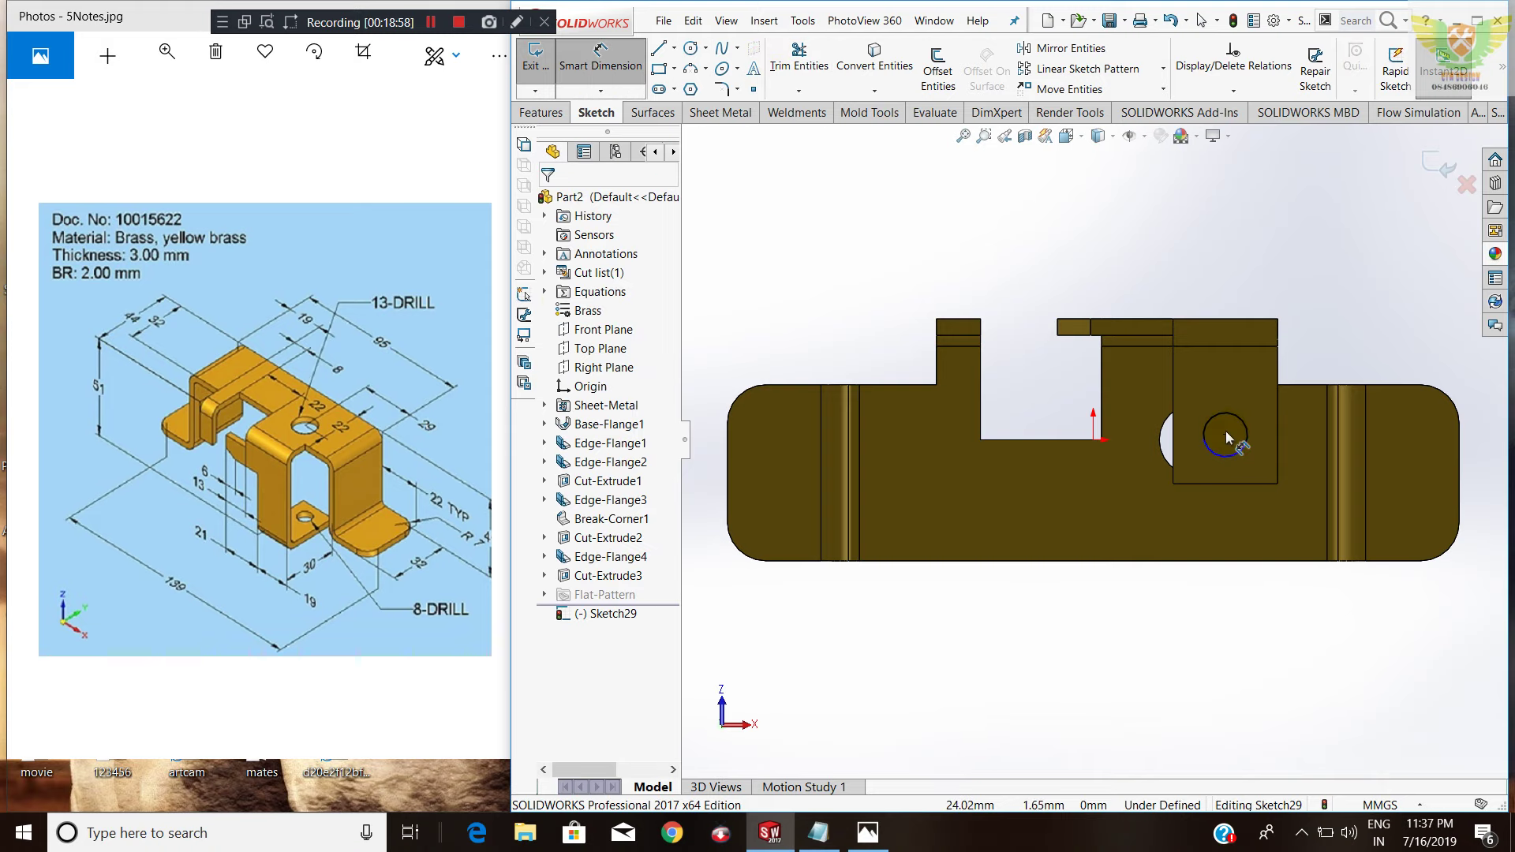
click(1221, 600)
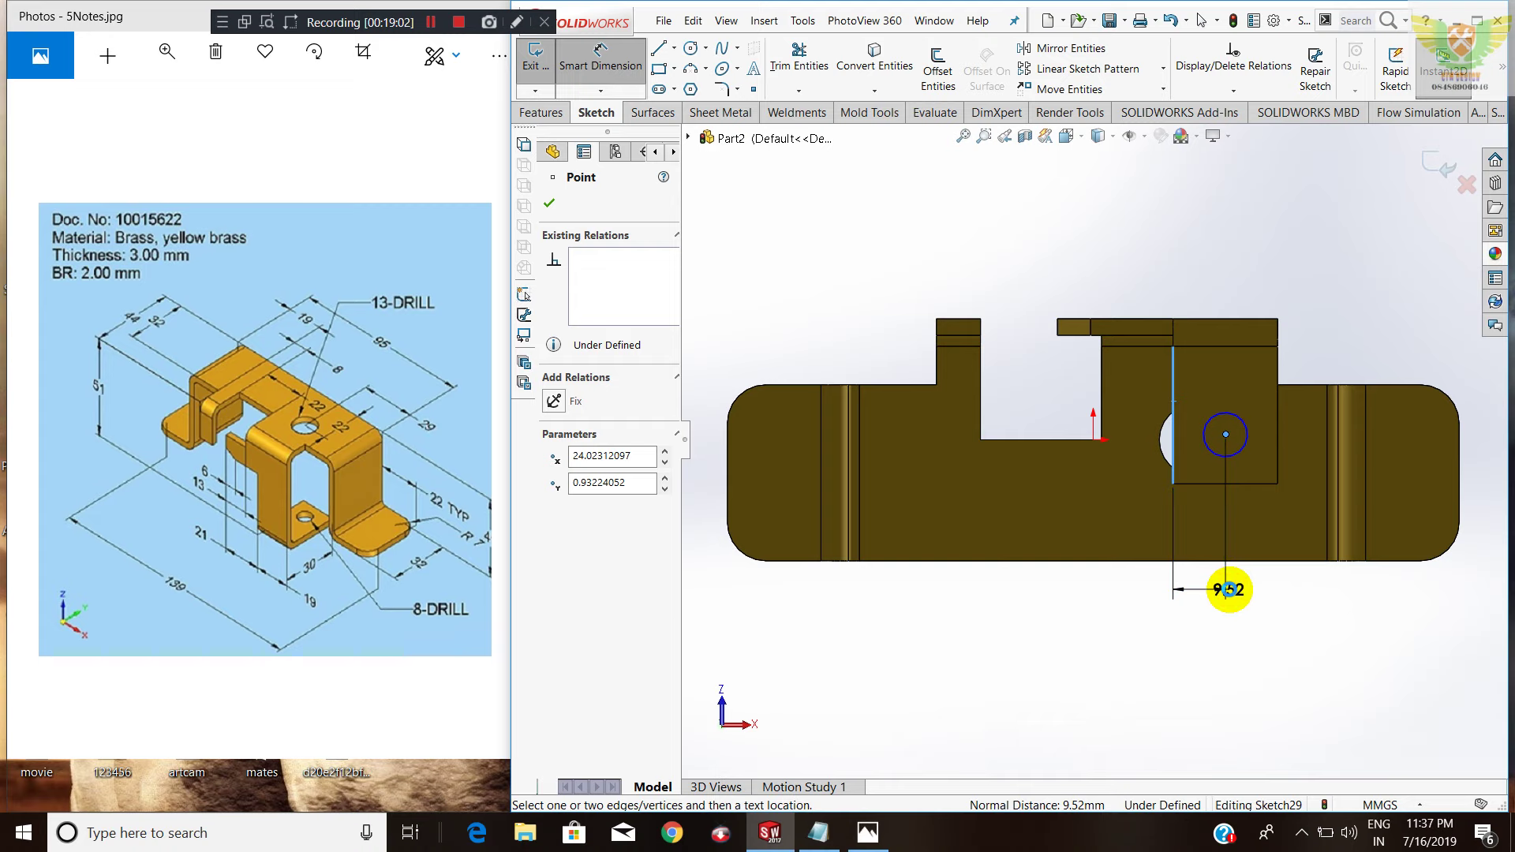
click(1229, 590)
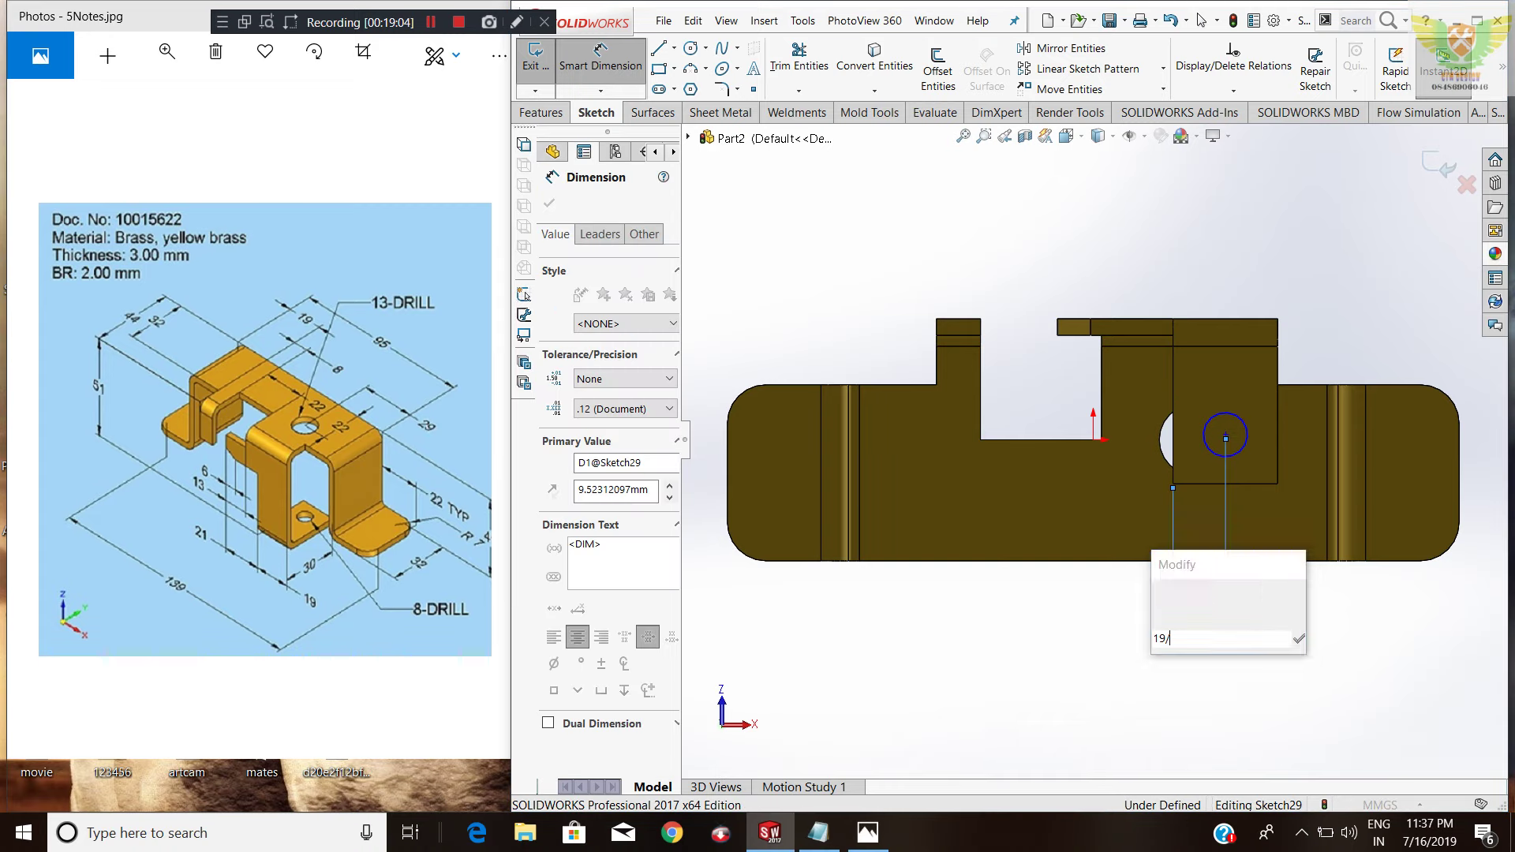
key(Return)
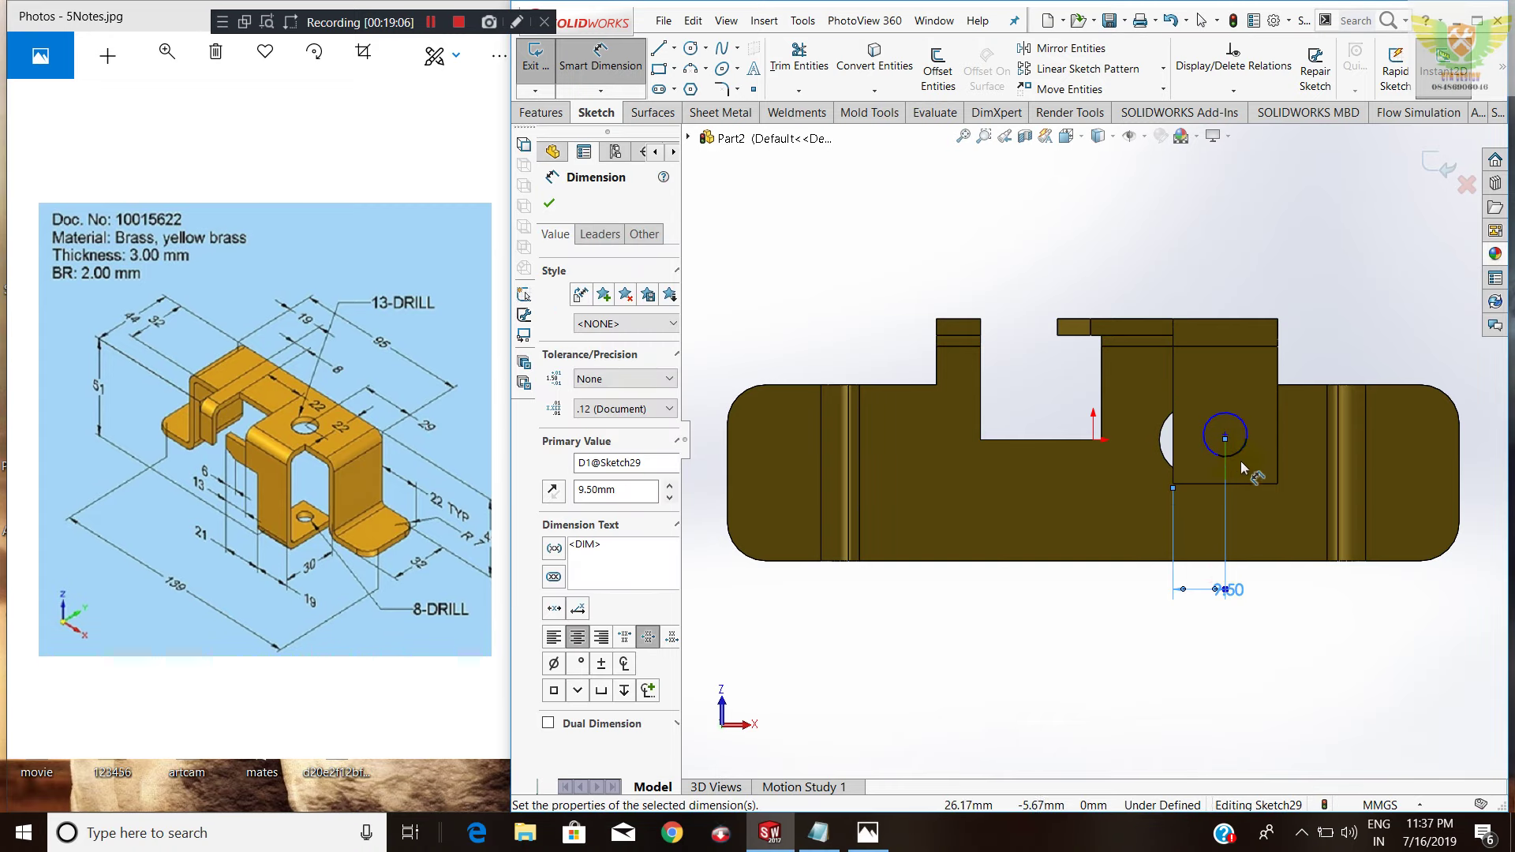
click(1239, 483)
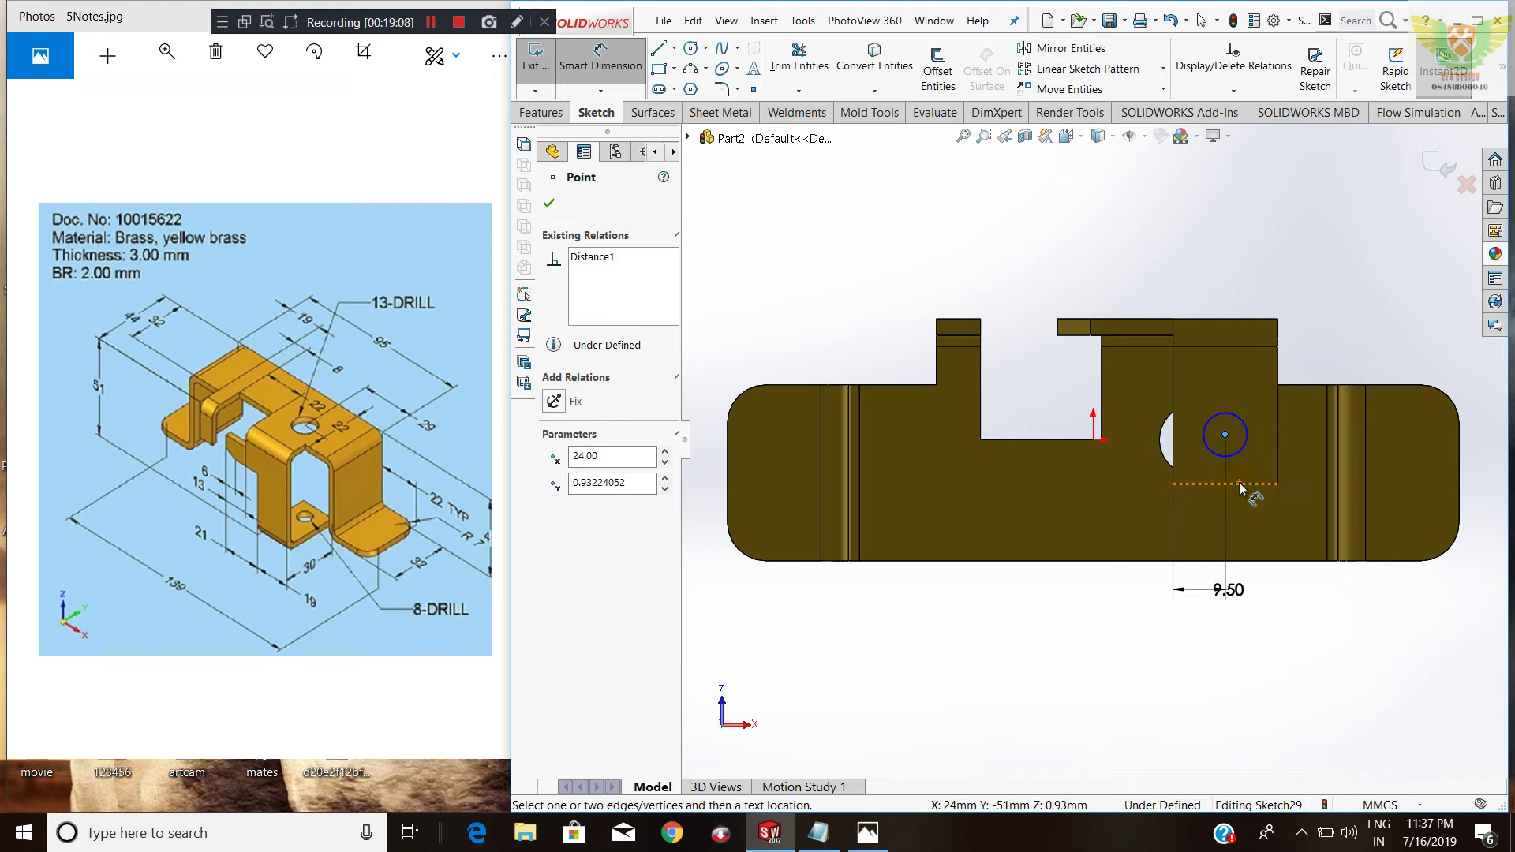
click(1424, 458)
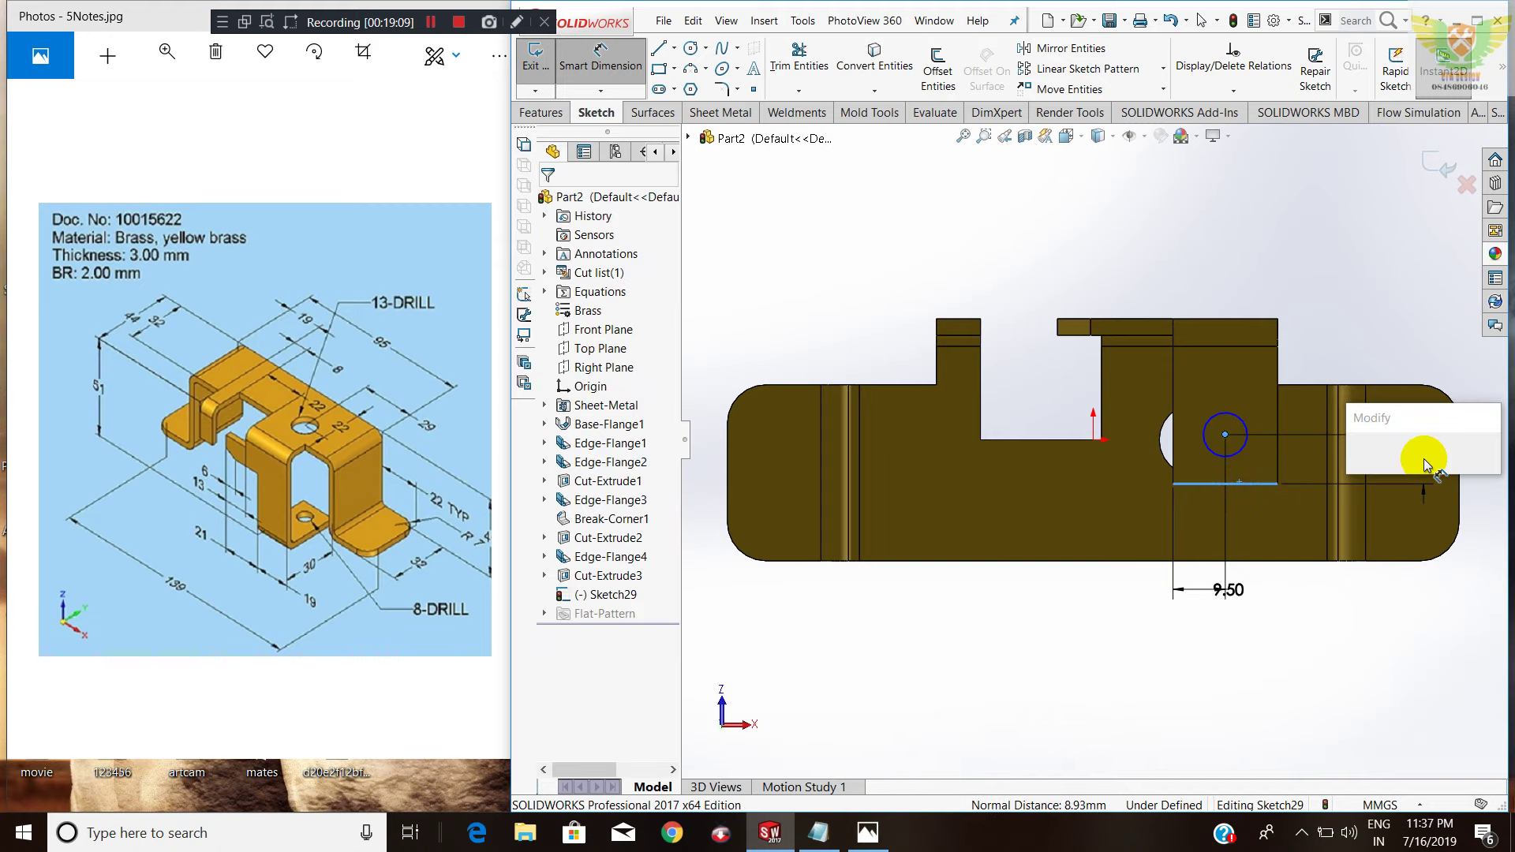
text(9.)
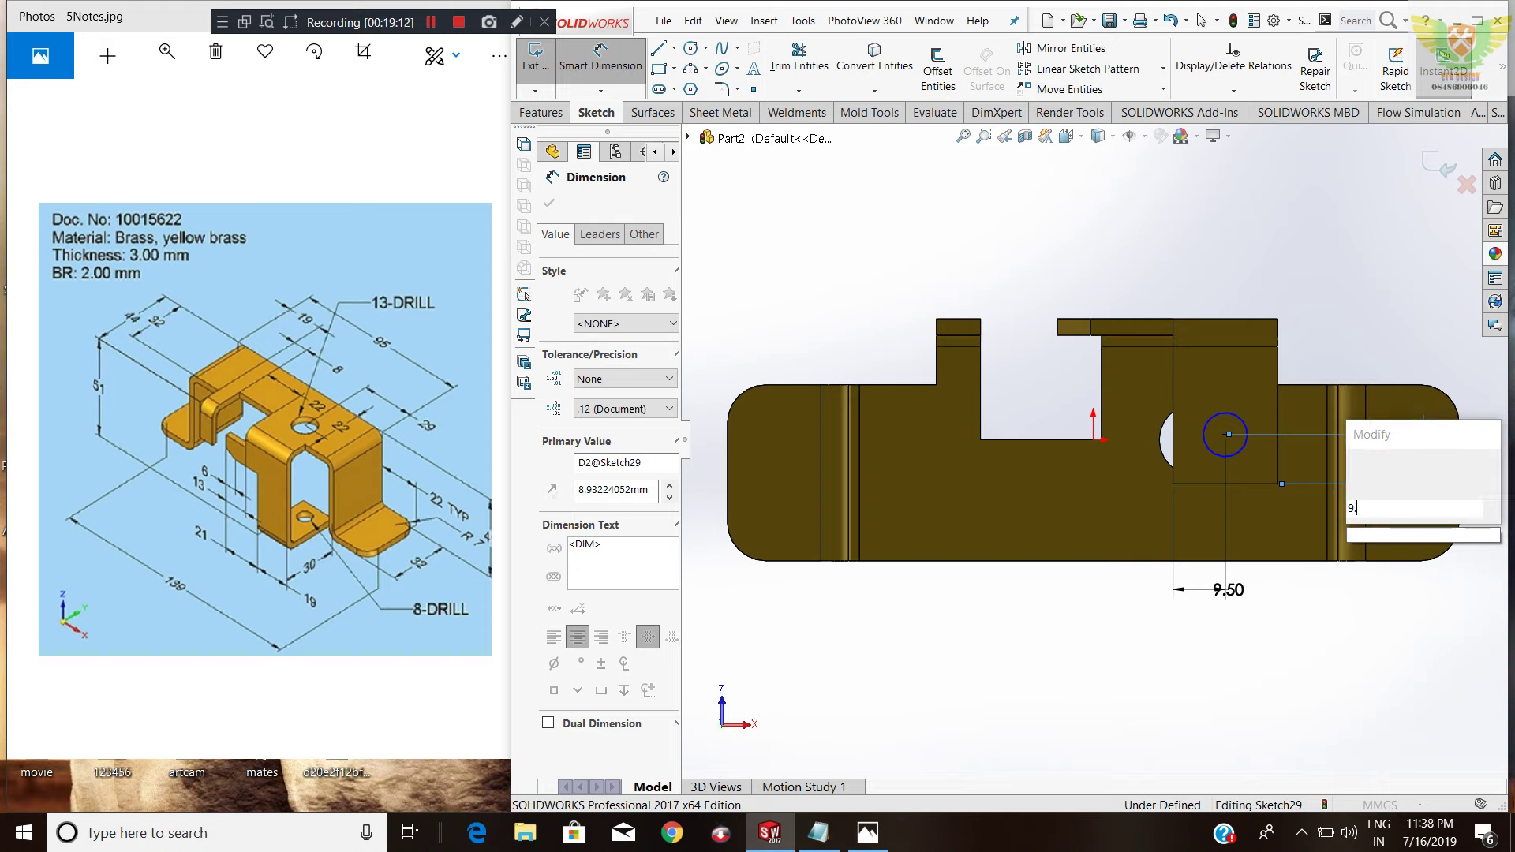
click(1307, 371)
click(1242, 303)
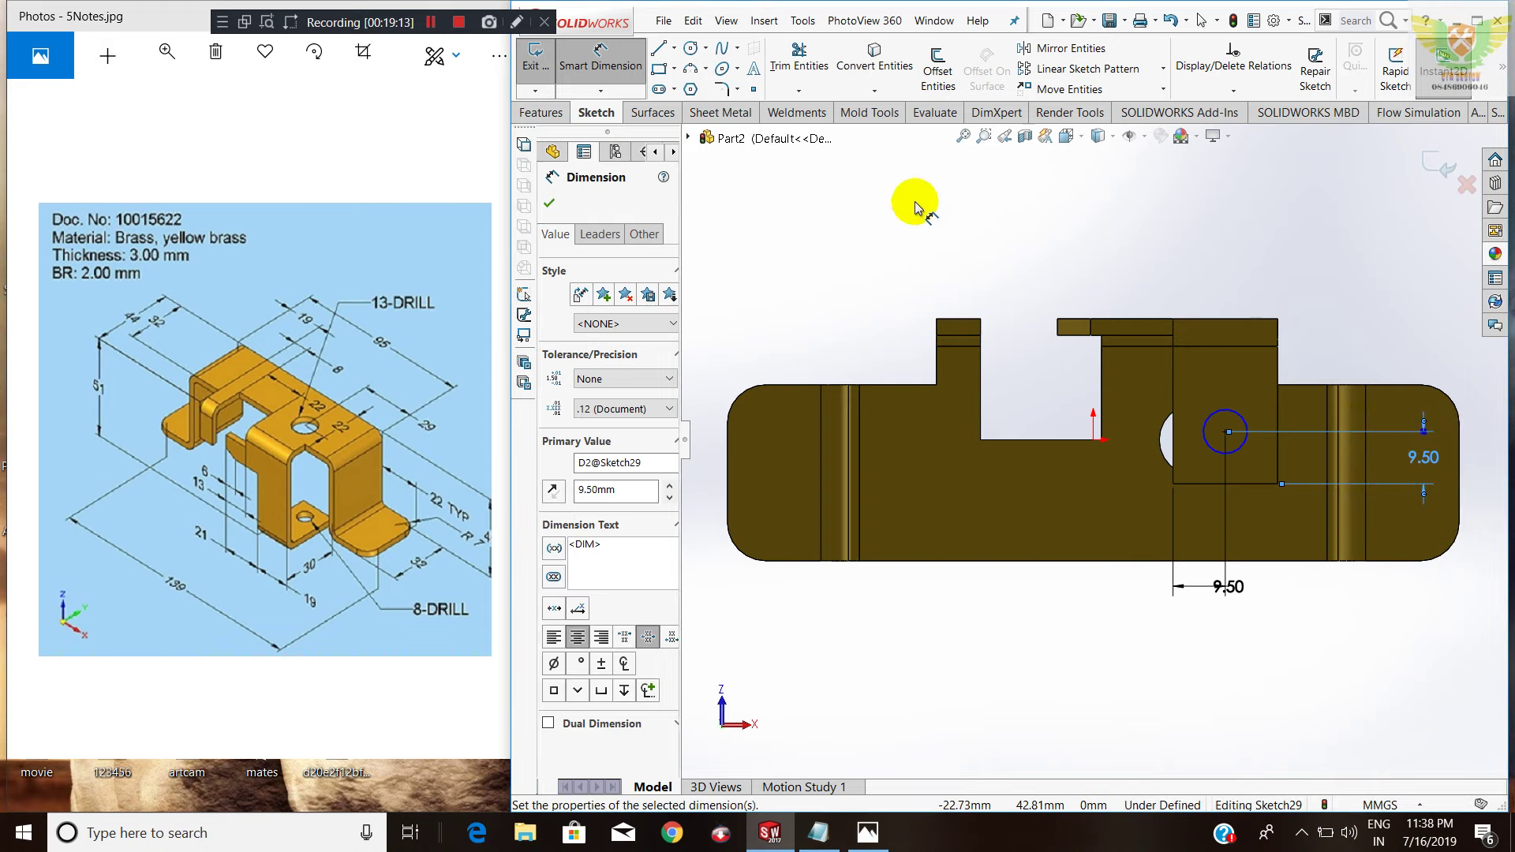
click(998, 247)
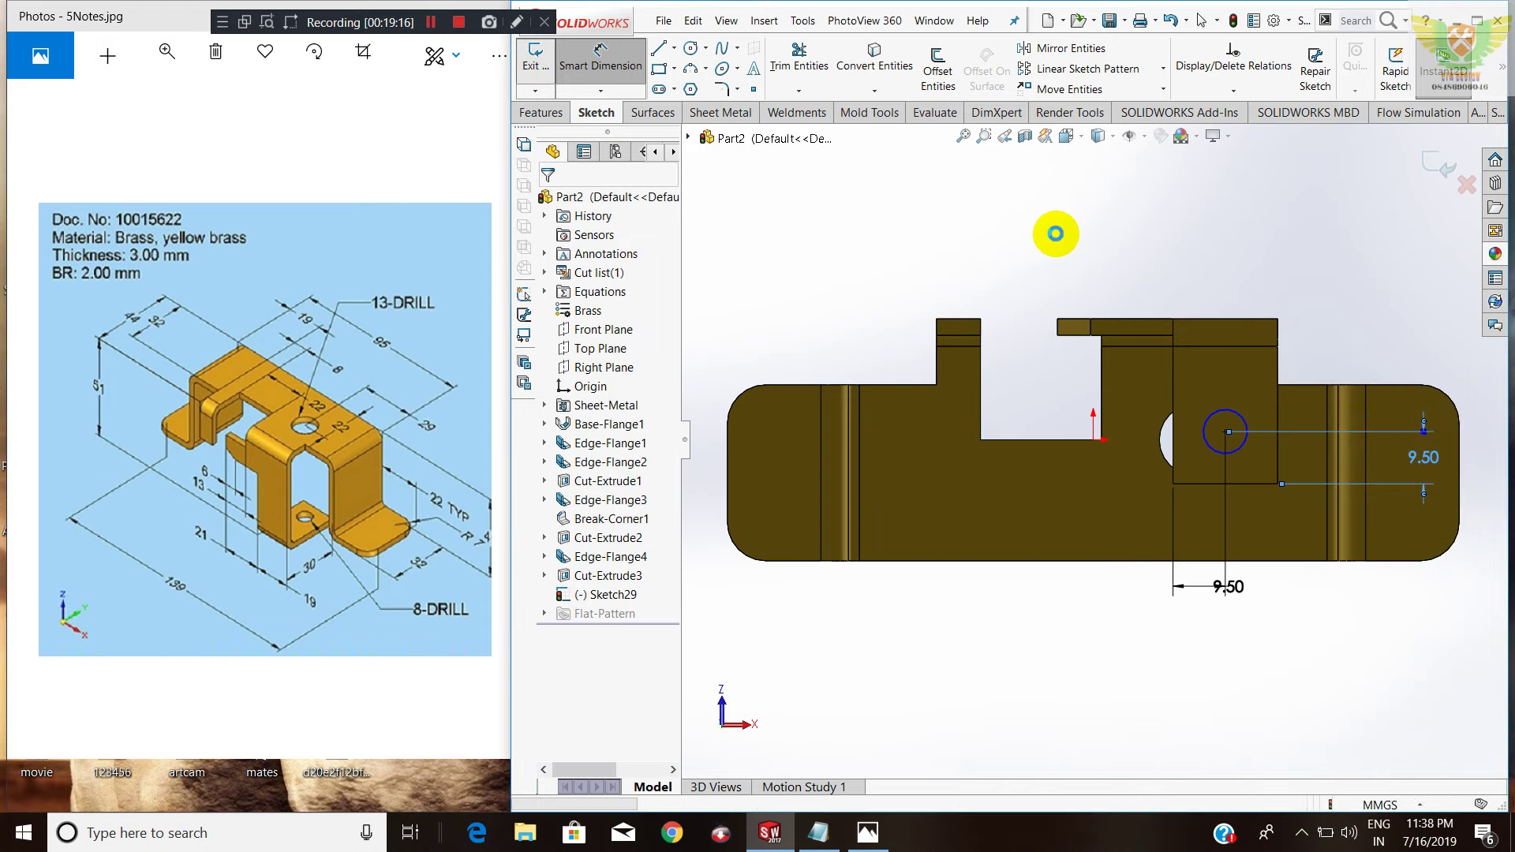
Extrude-cut Sketch29's circle 16 mm deep through the lower flange.
mouse_move(1059, 348)
middle_down()
mouse_move(1066, 418)
mouse_move(986, 331)
middle_up()
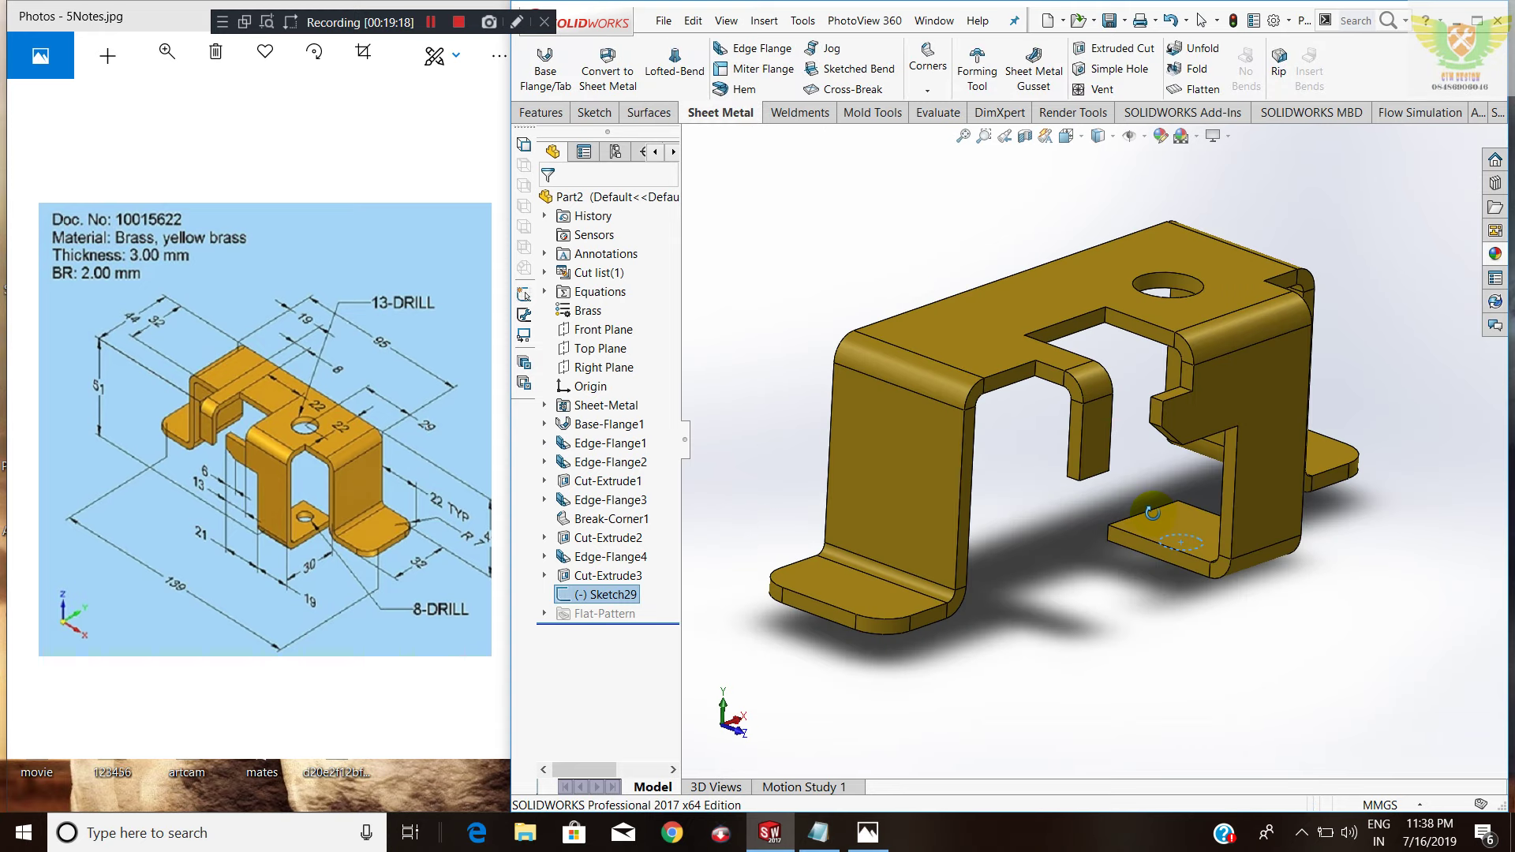
click(1114, 49)
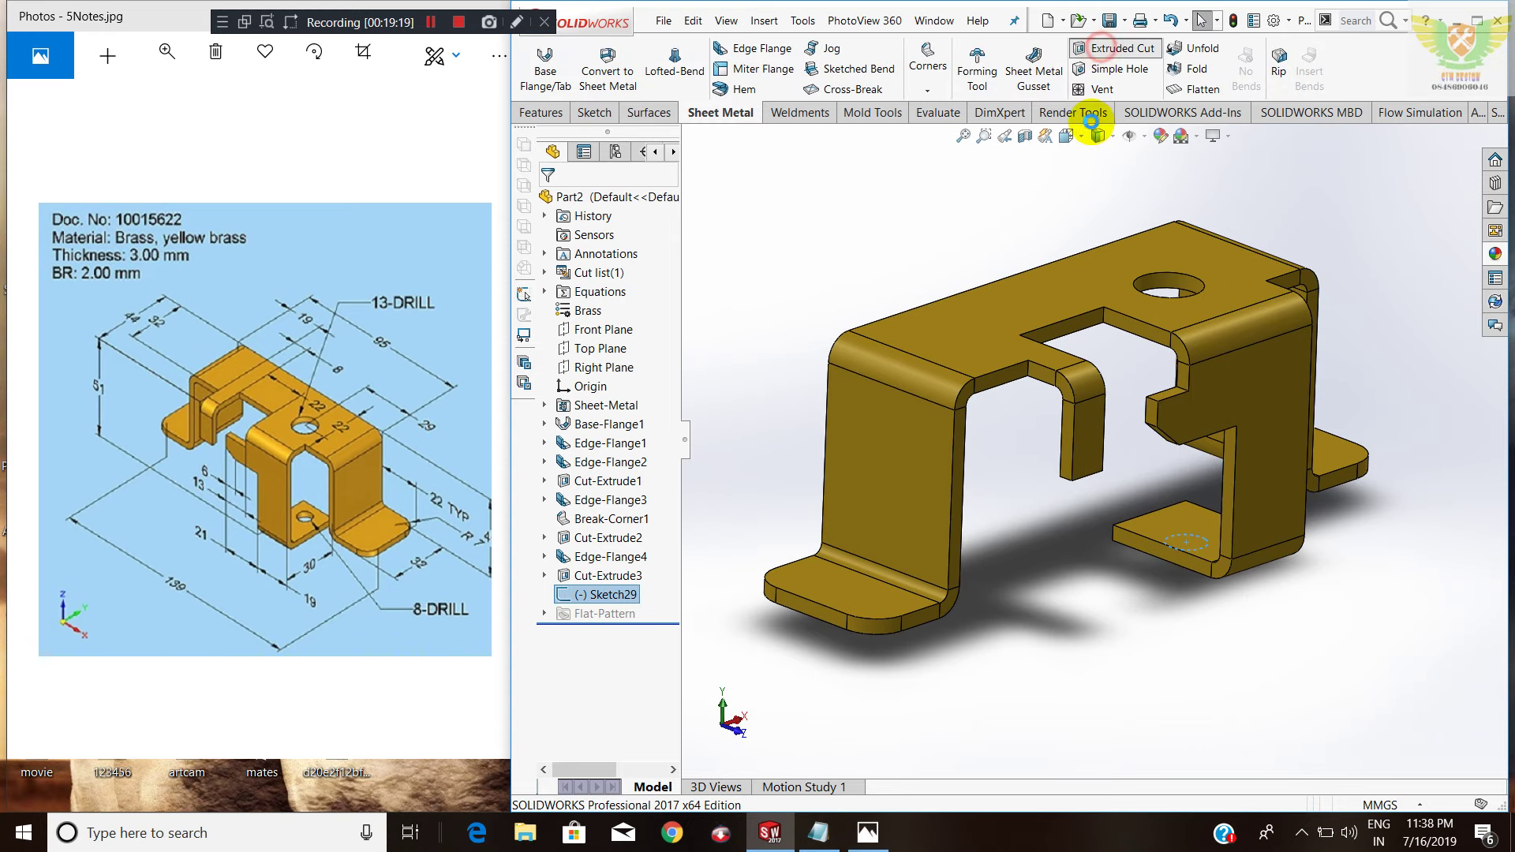
click(1204, 228)
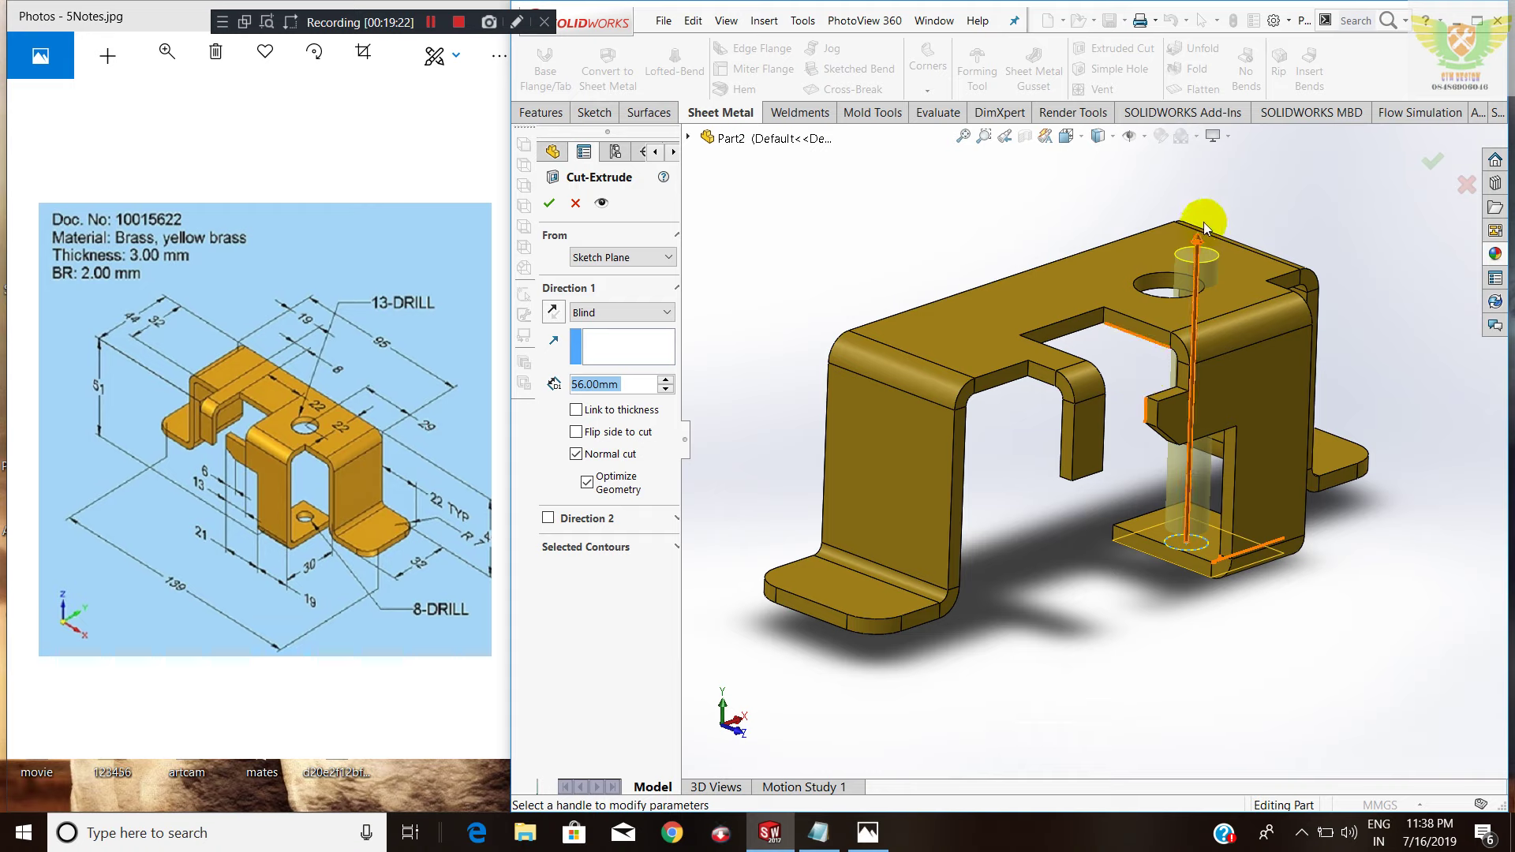
drag(1198, 234, 1190, 445)
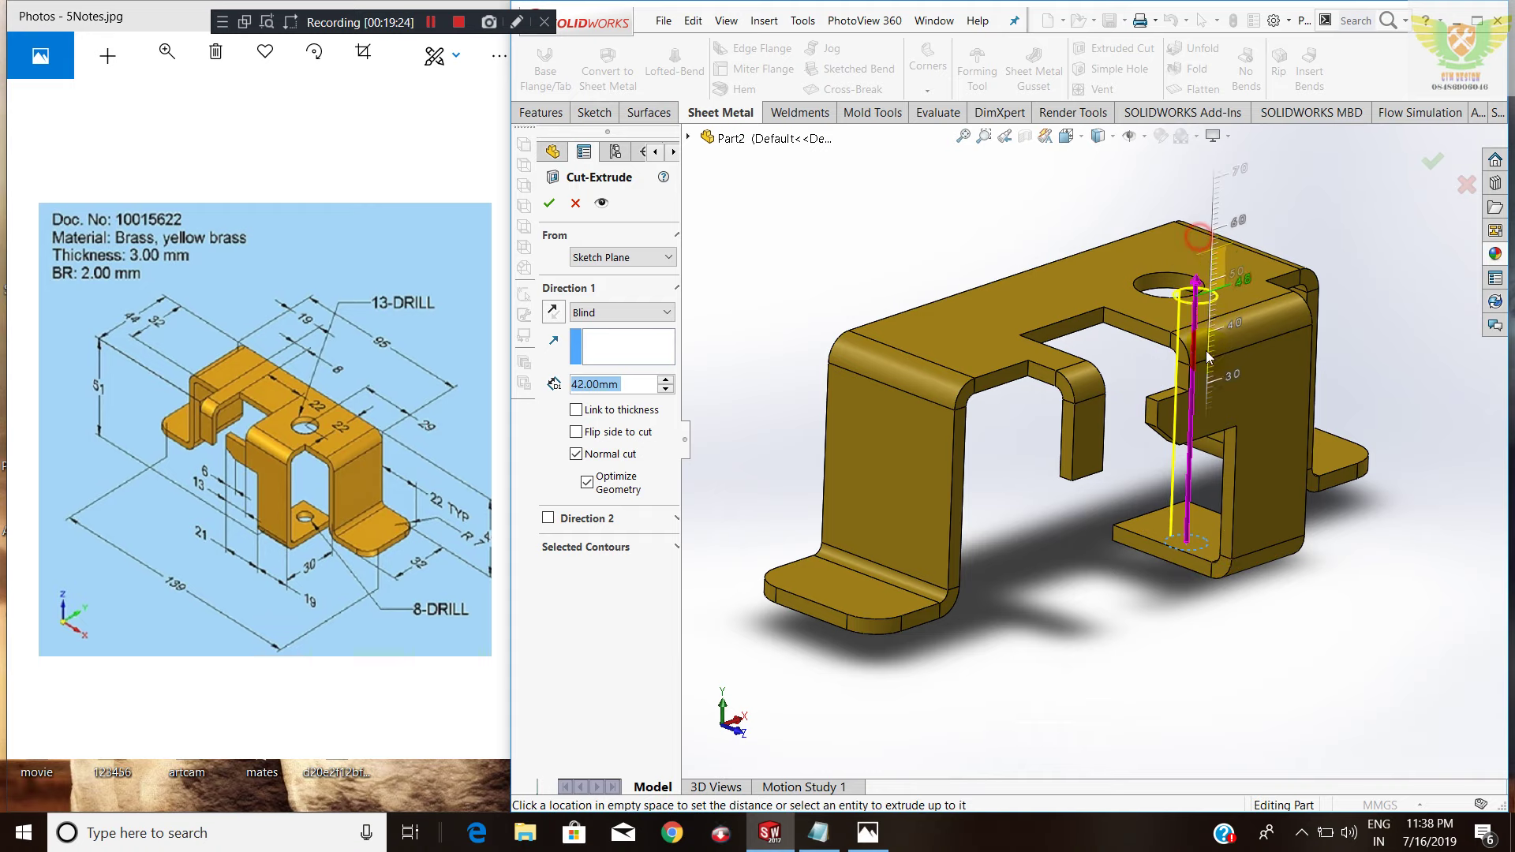
click(548, 204)
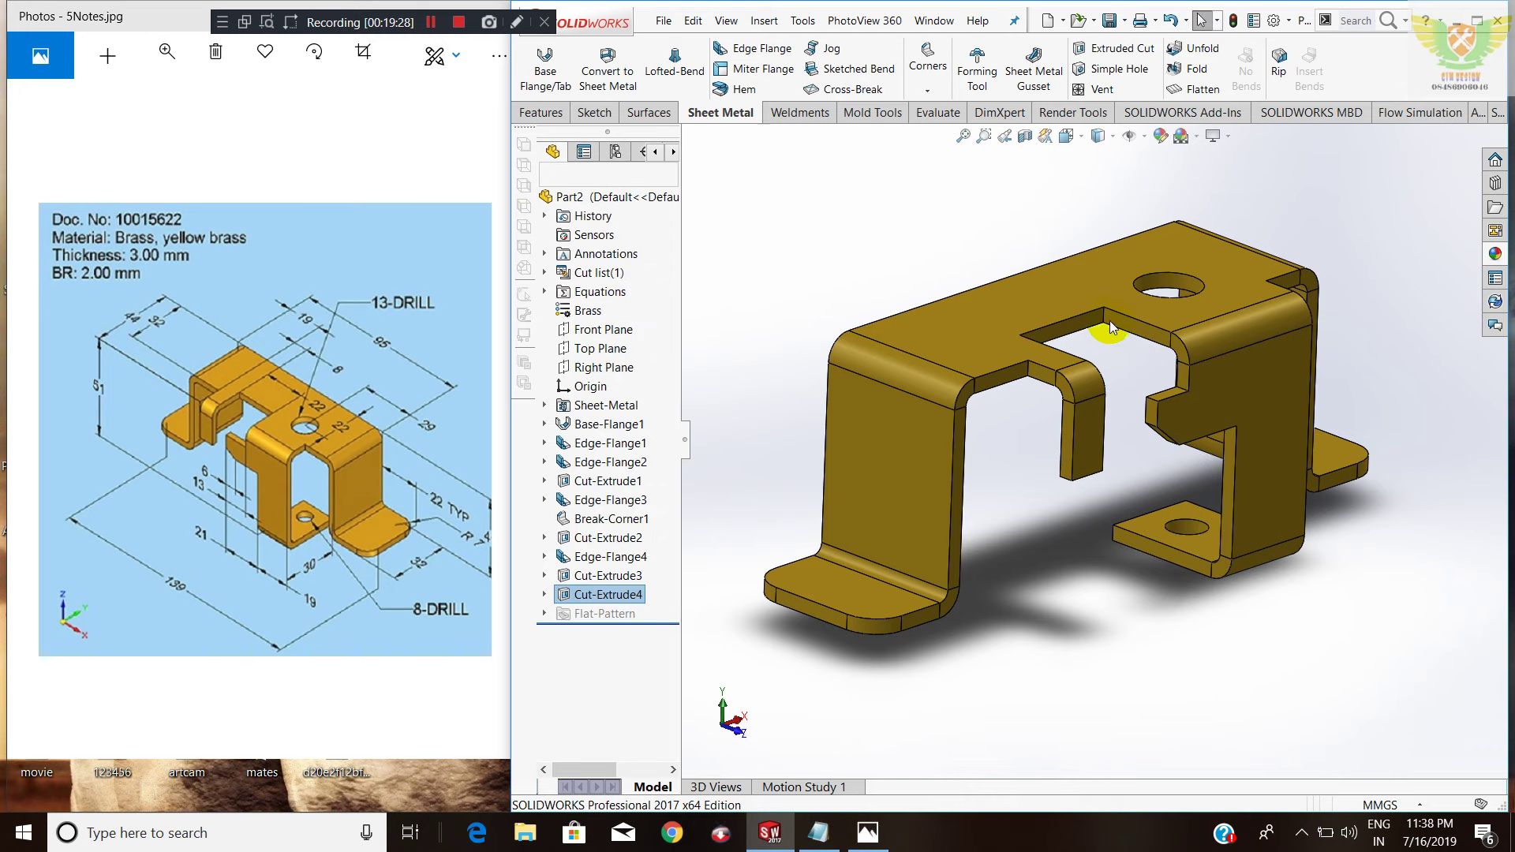
Orbit and zoom around the bracket to inspect the new hole.
middle_drag(1226, 400, 1082, 435)
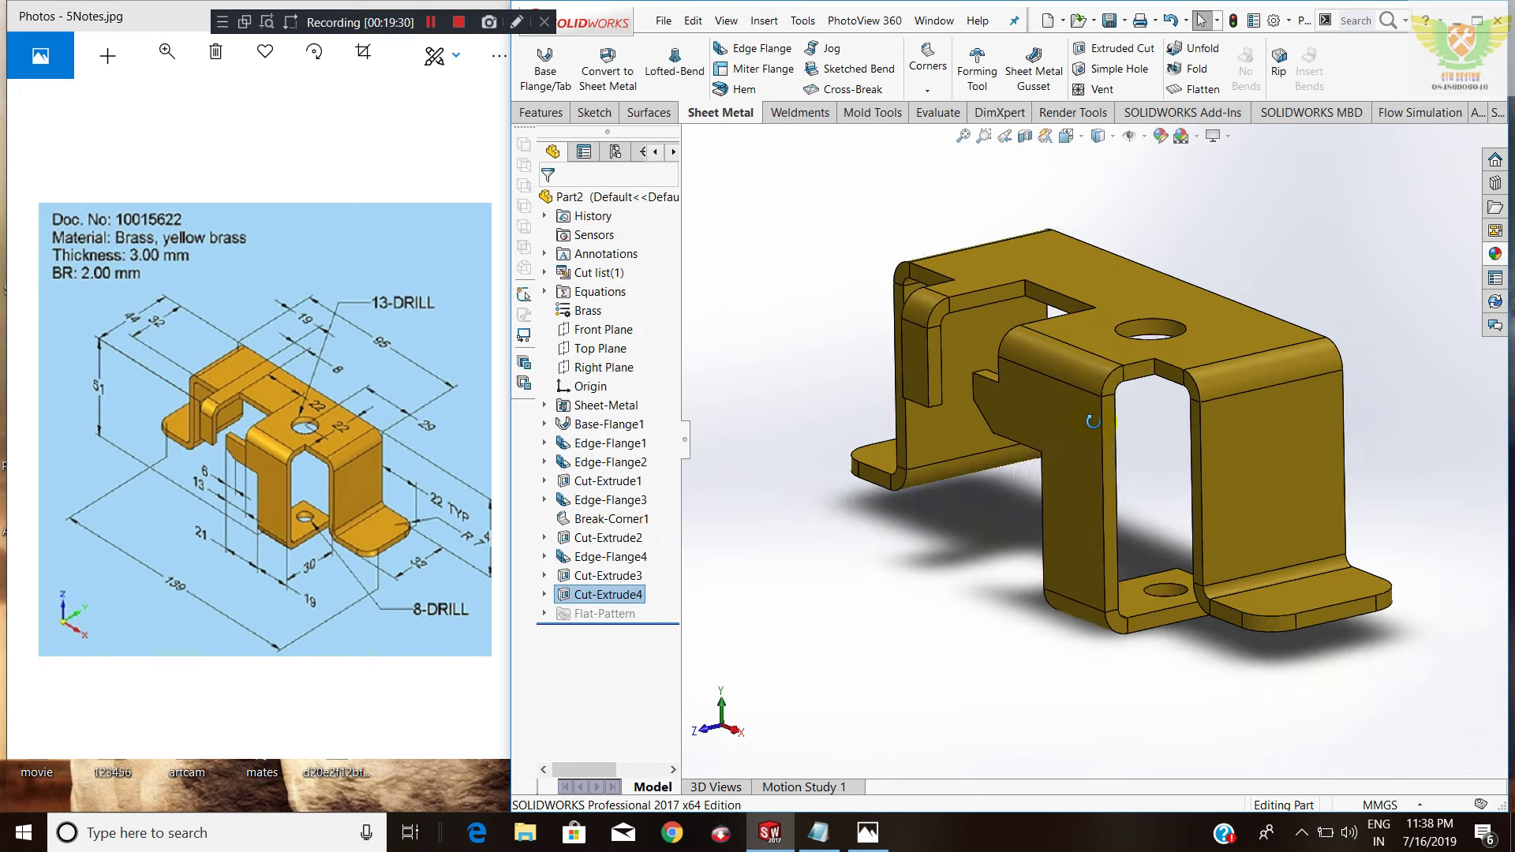
middle_drag(1151, 404, 1146, 396)
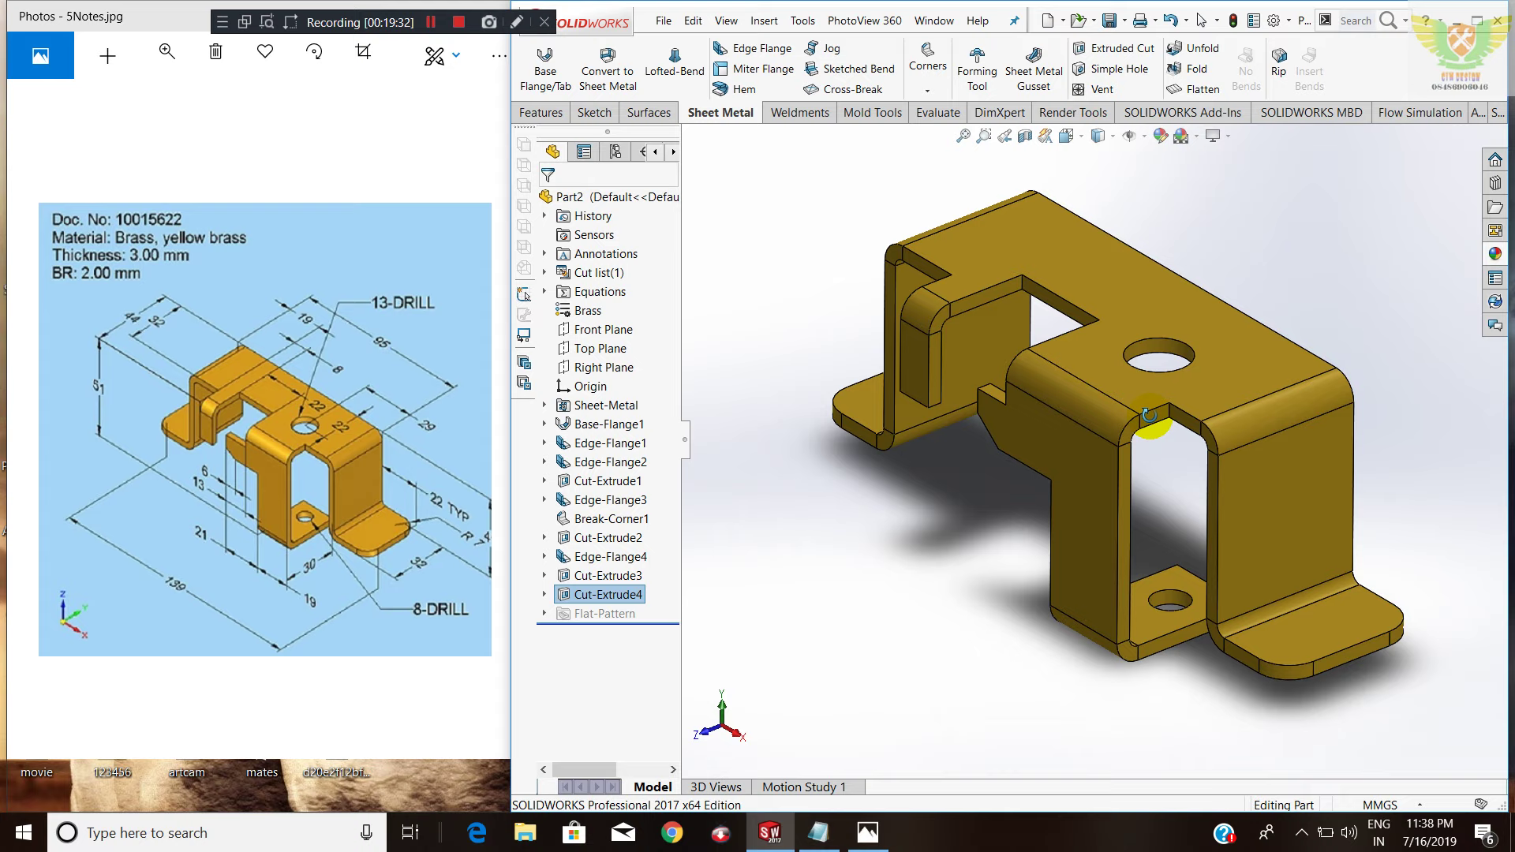
mouse_move(1102, 344)
middle_down()
mouse_move(1204, 283)
mouse_move(1193, 271)
mouse_move(1088, 361)
mouse_move(1124, 345)
mouse_move(1167, 370)
middle_up()
scroll(1167, 371, up, 2)
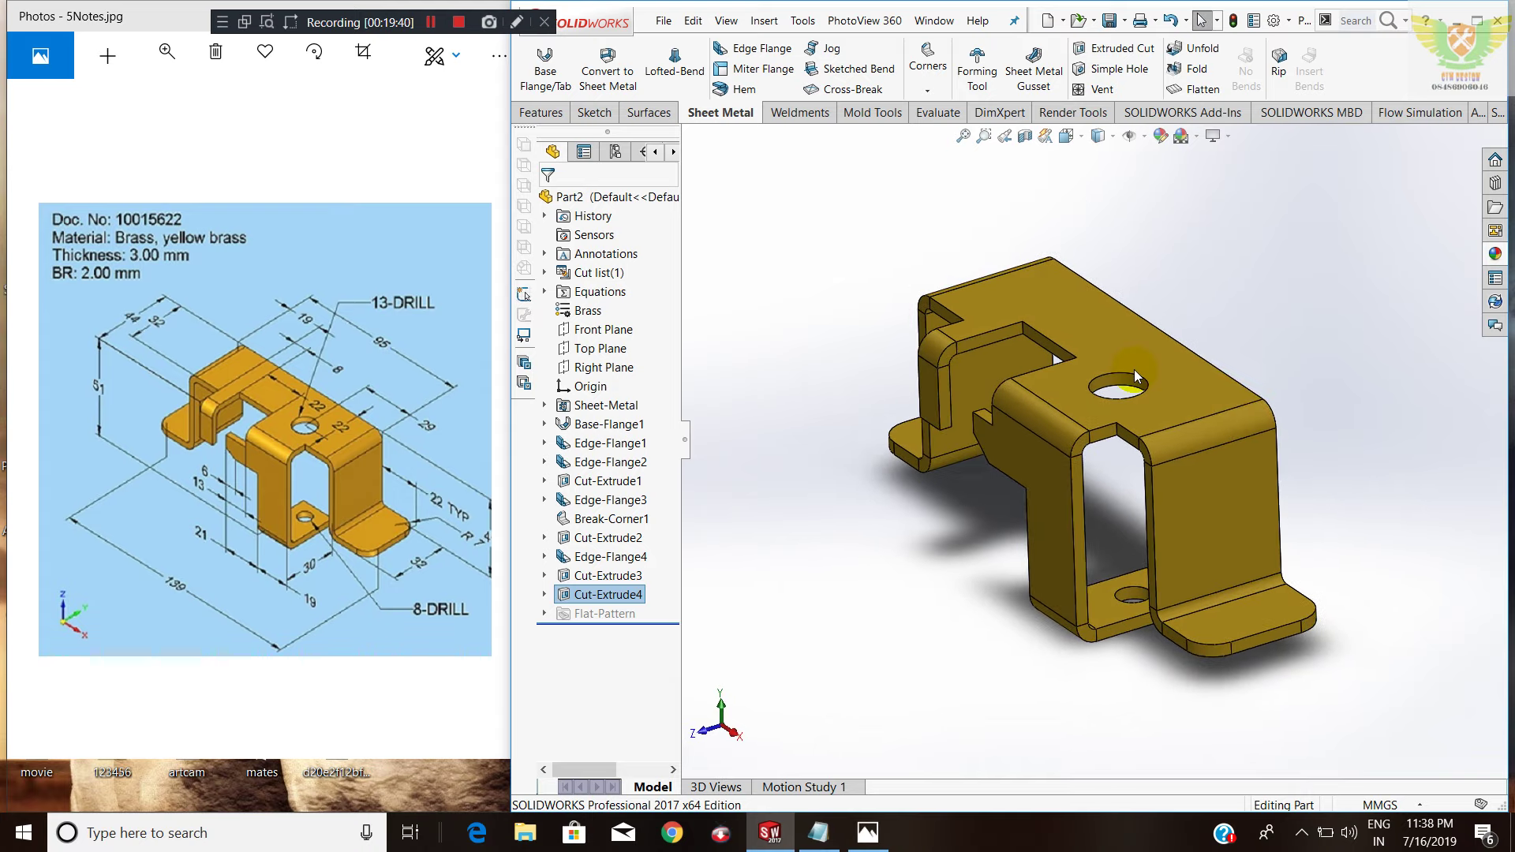
scroll(1155, 368, down, 2)
scroll(1154, 472, down, 2)
scroll(1145, 457, up, 5)
scroll(1145, 463, down, 3)
middle_drag(1043, 372, 1069, 348)
scroll(1073, 363, down, 2)
scroll(1087, 419, up, 3)
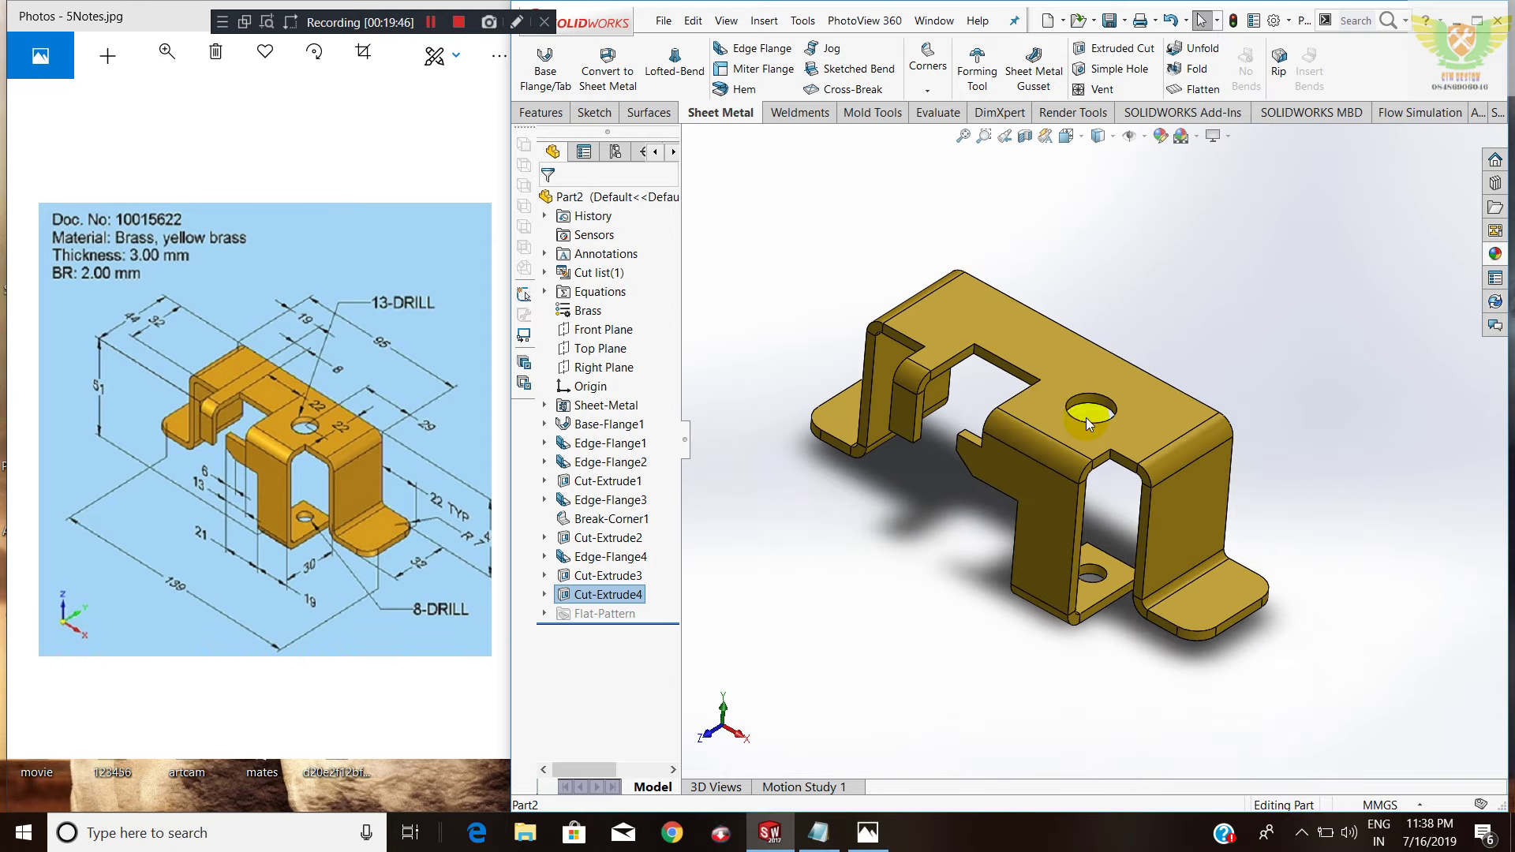
scroll(1047, 377, down, 2)
scroll(1043, 397, up, 2)
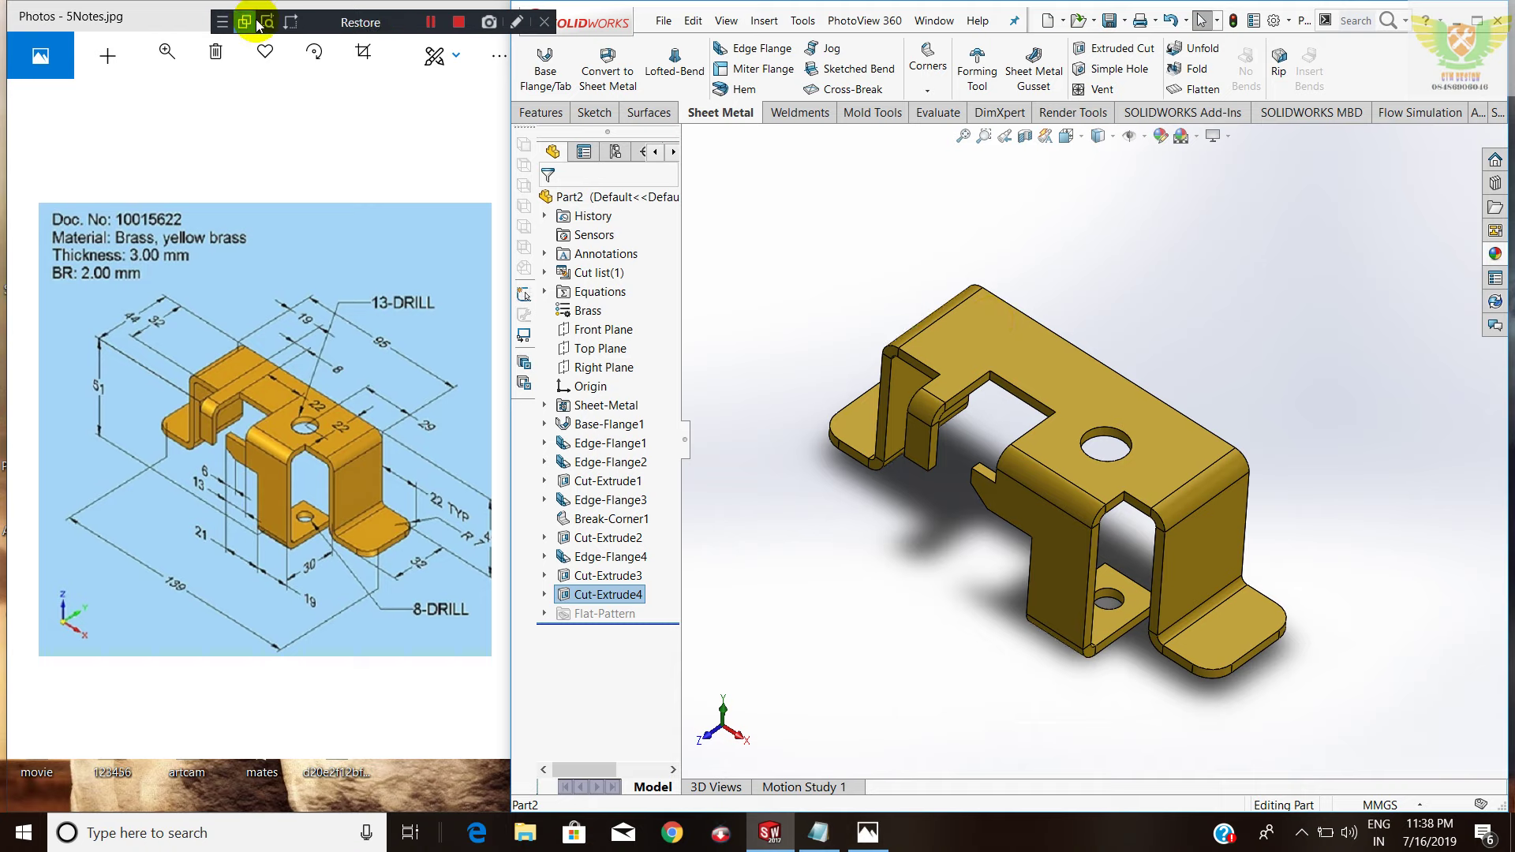
drag(373, 30, 318, 22)
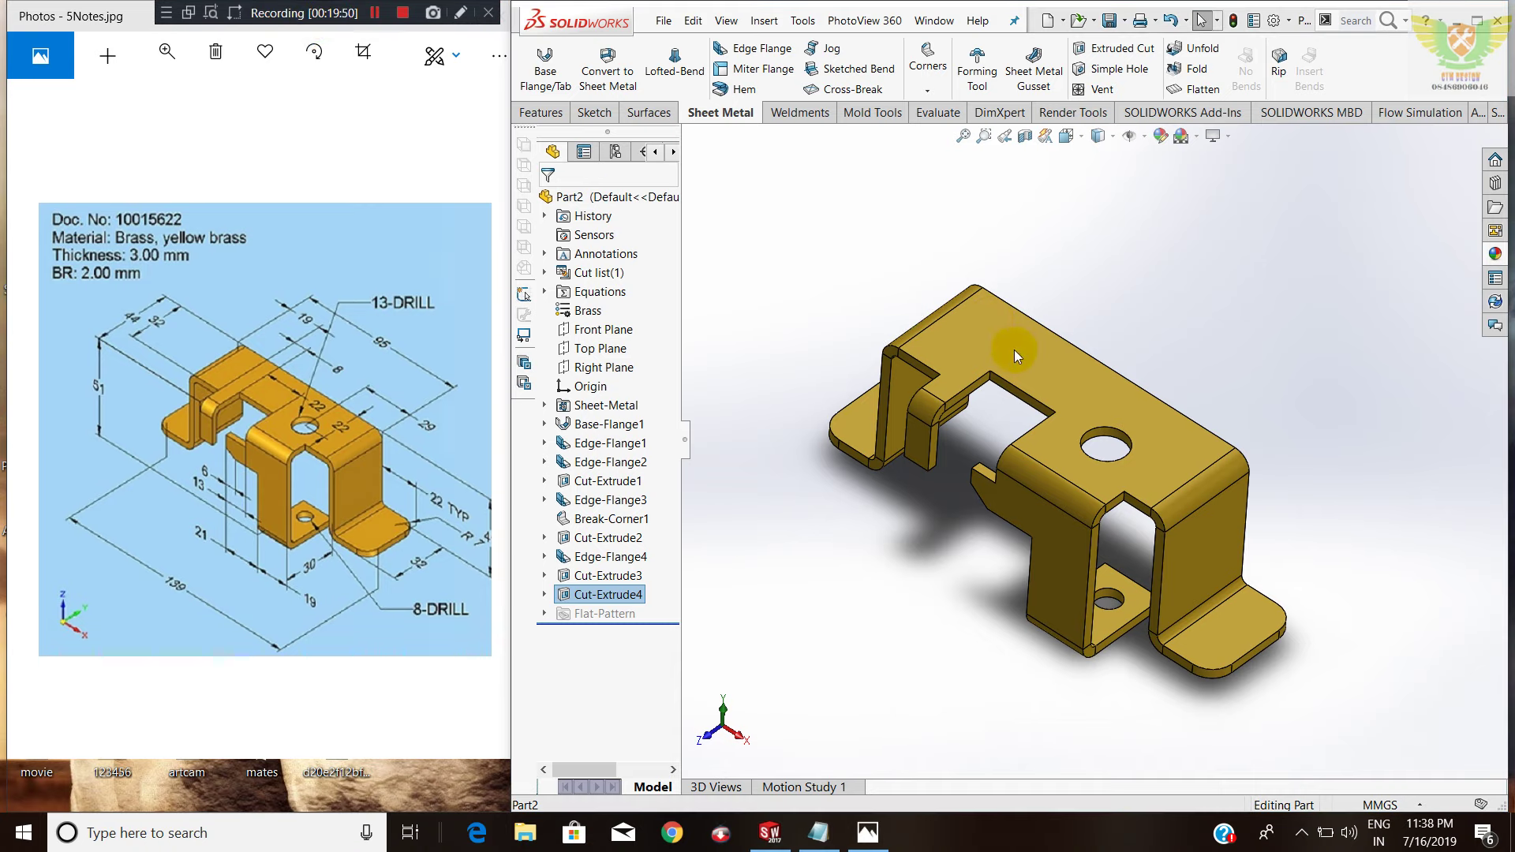
Make a drawing from the part, saving the part as Part2 first.
scroll(1162, 413, up, 3)
scroll(1162, 413, down, 3)
click(663, 21)
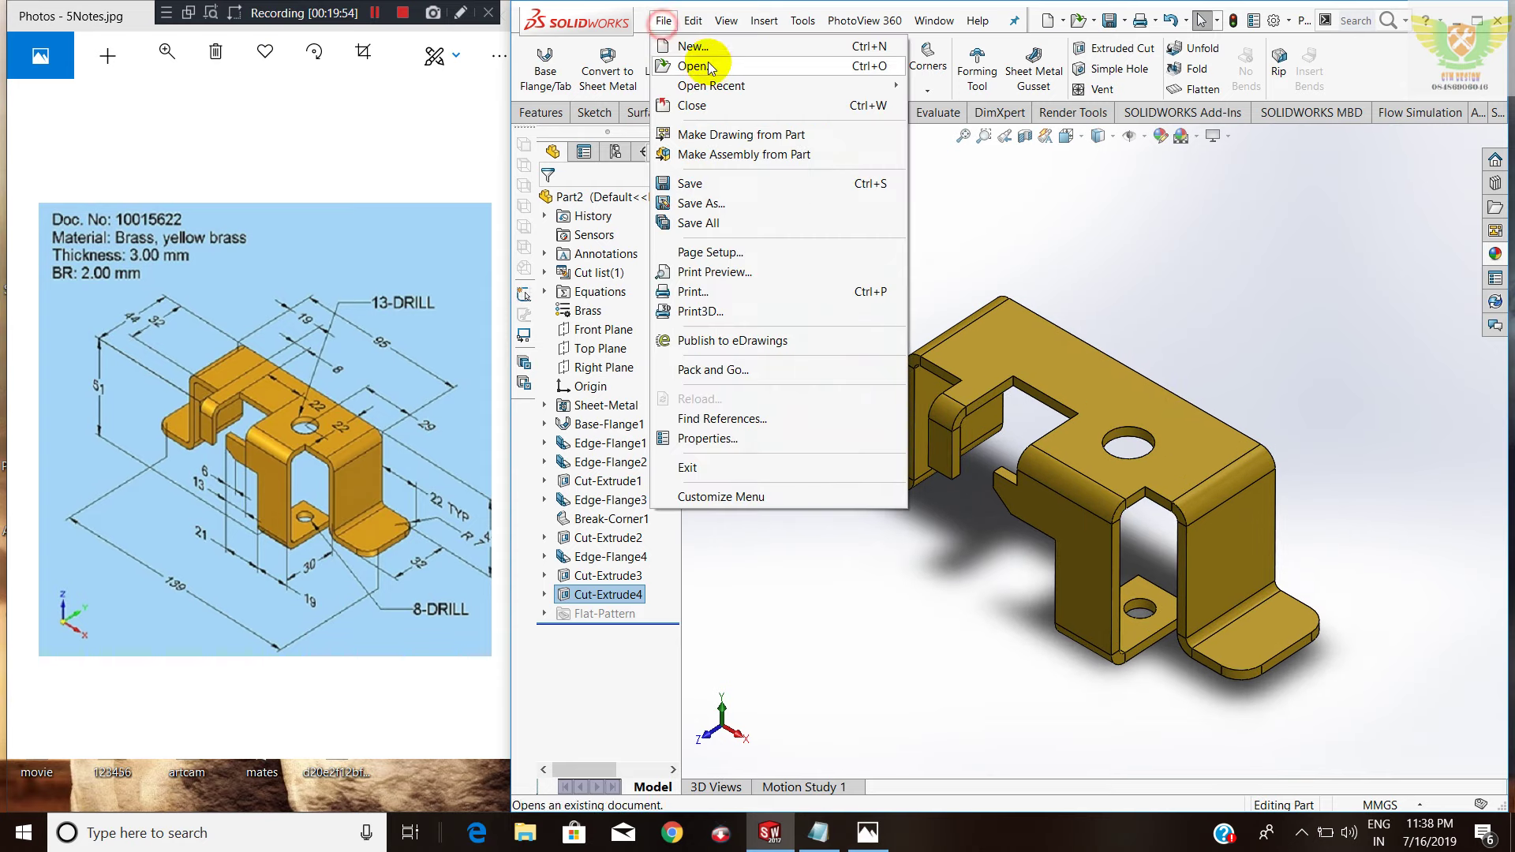
click(694, 136)
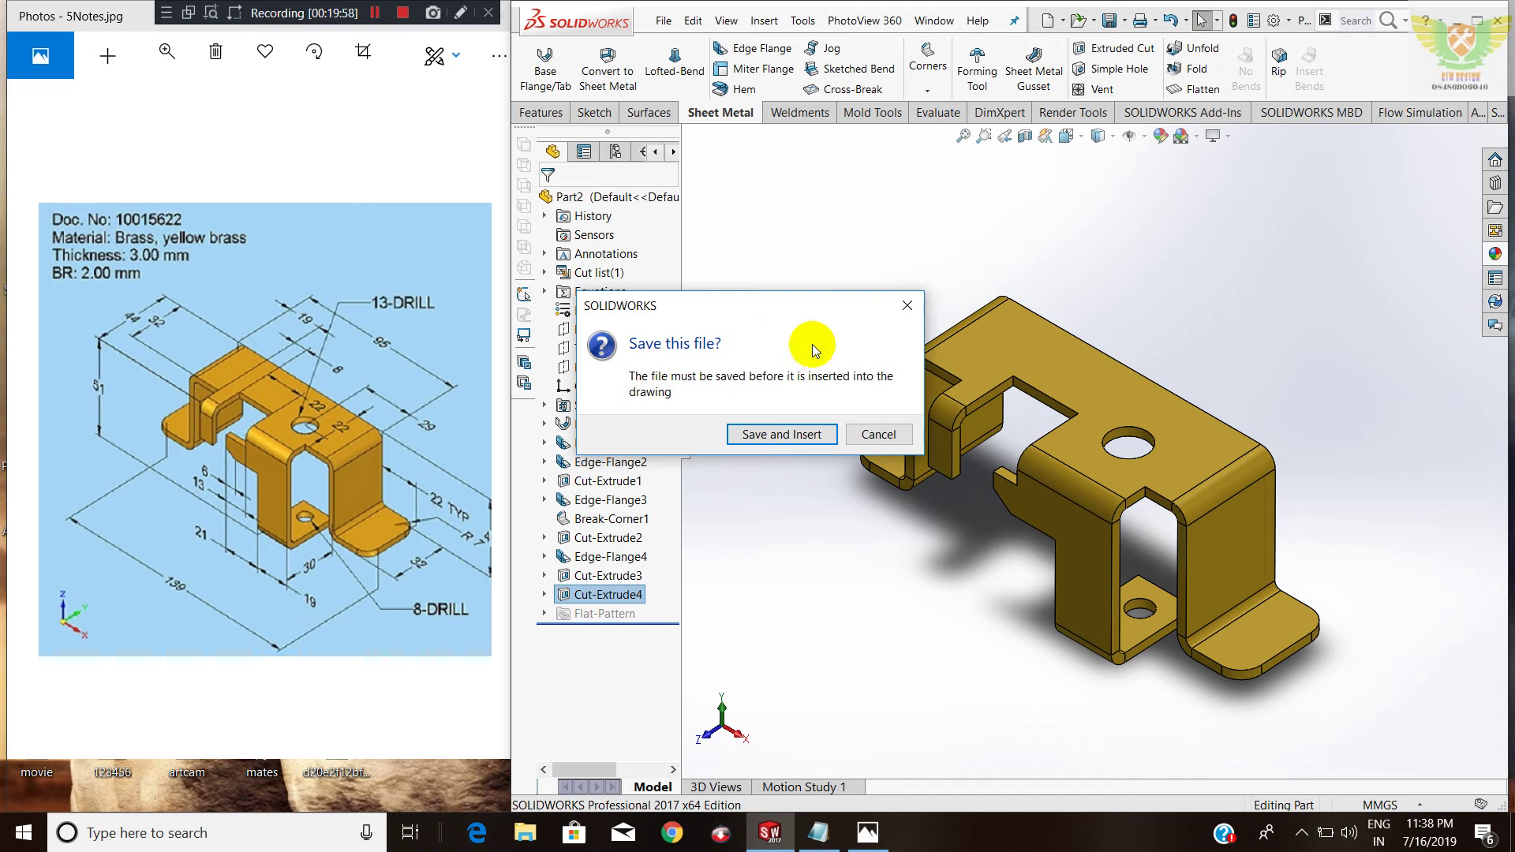
click(782, 435)
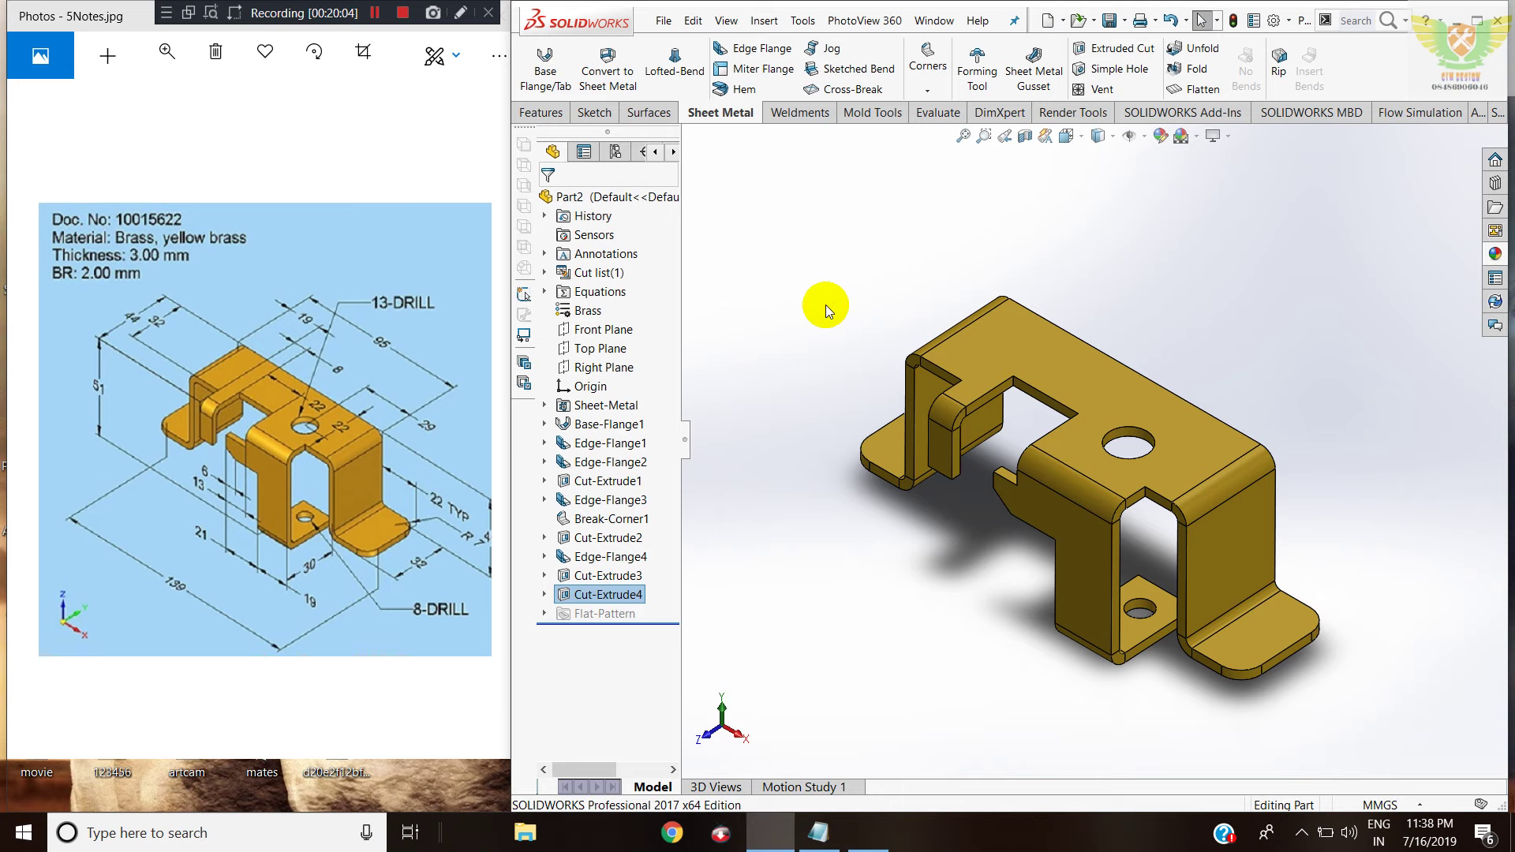
key(ctrl+s)
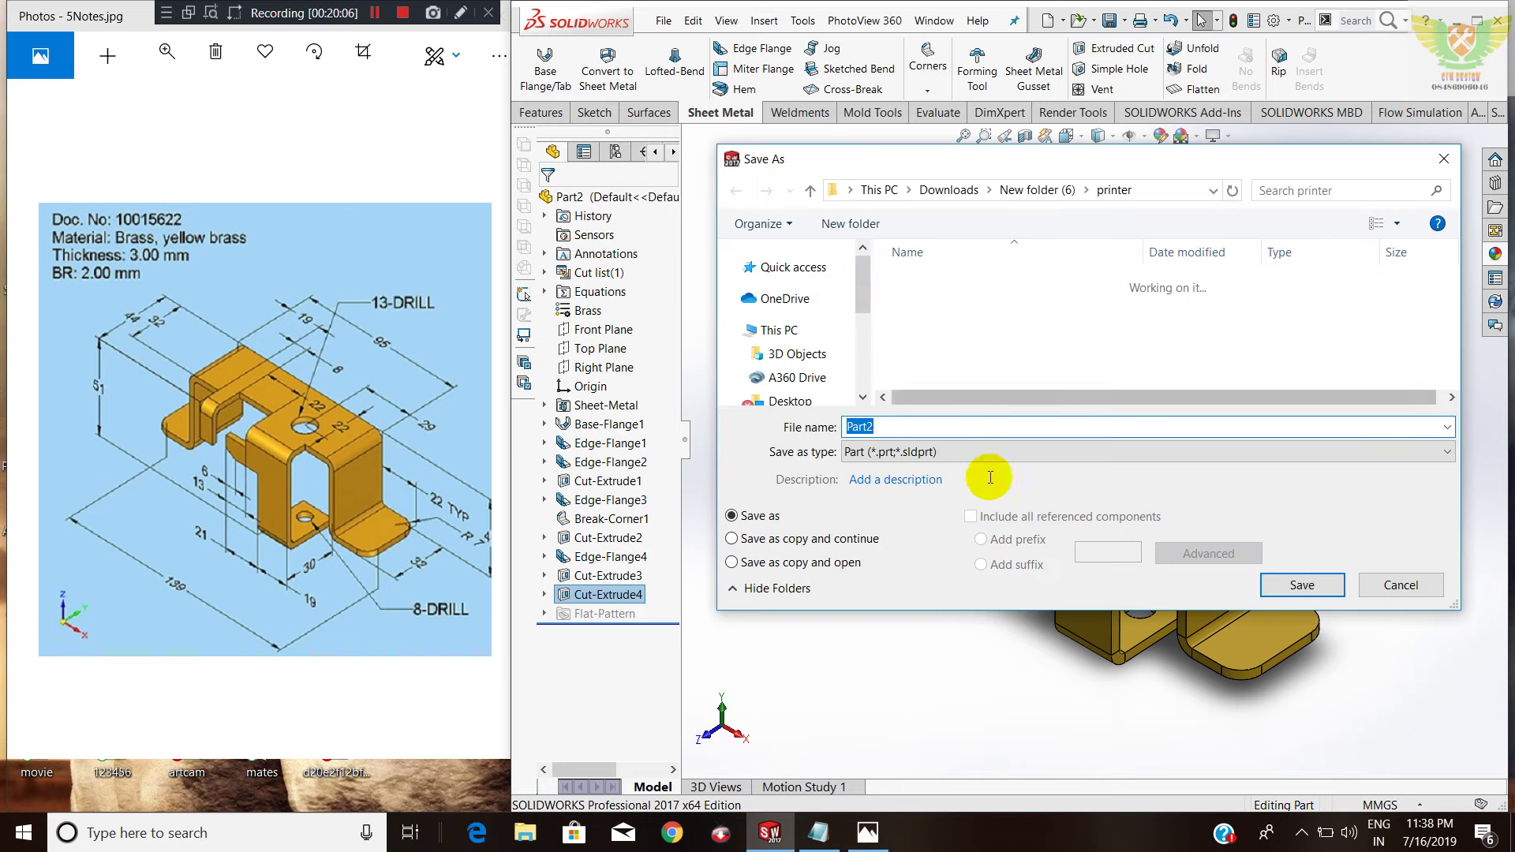
click(1300, 586)
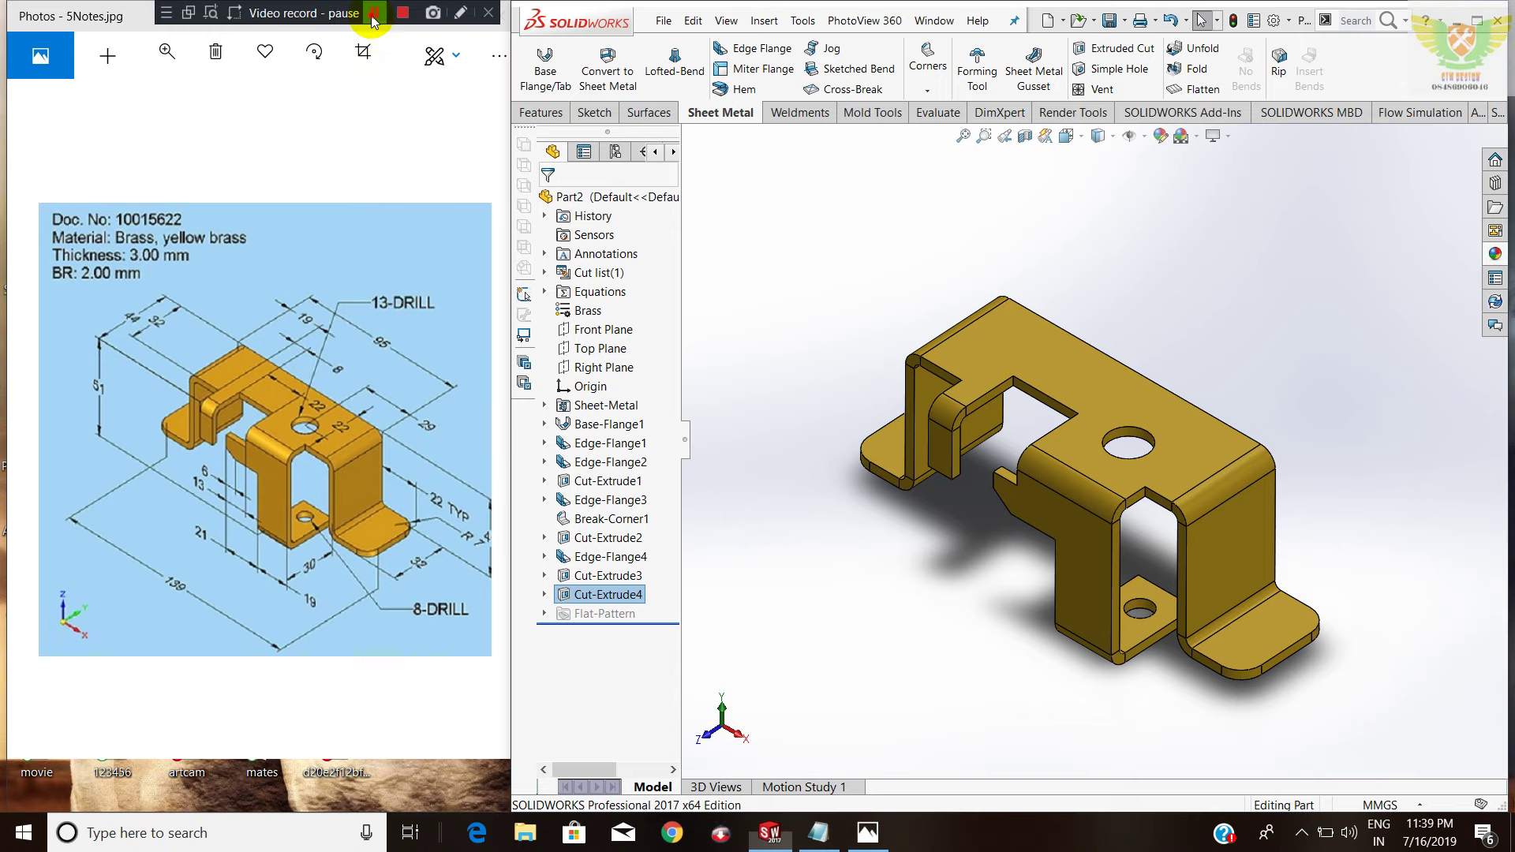
Choose the A4 (ANSI) Portrait sheet for the new drawing.
scroll(866, 398, down, 2)
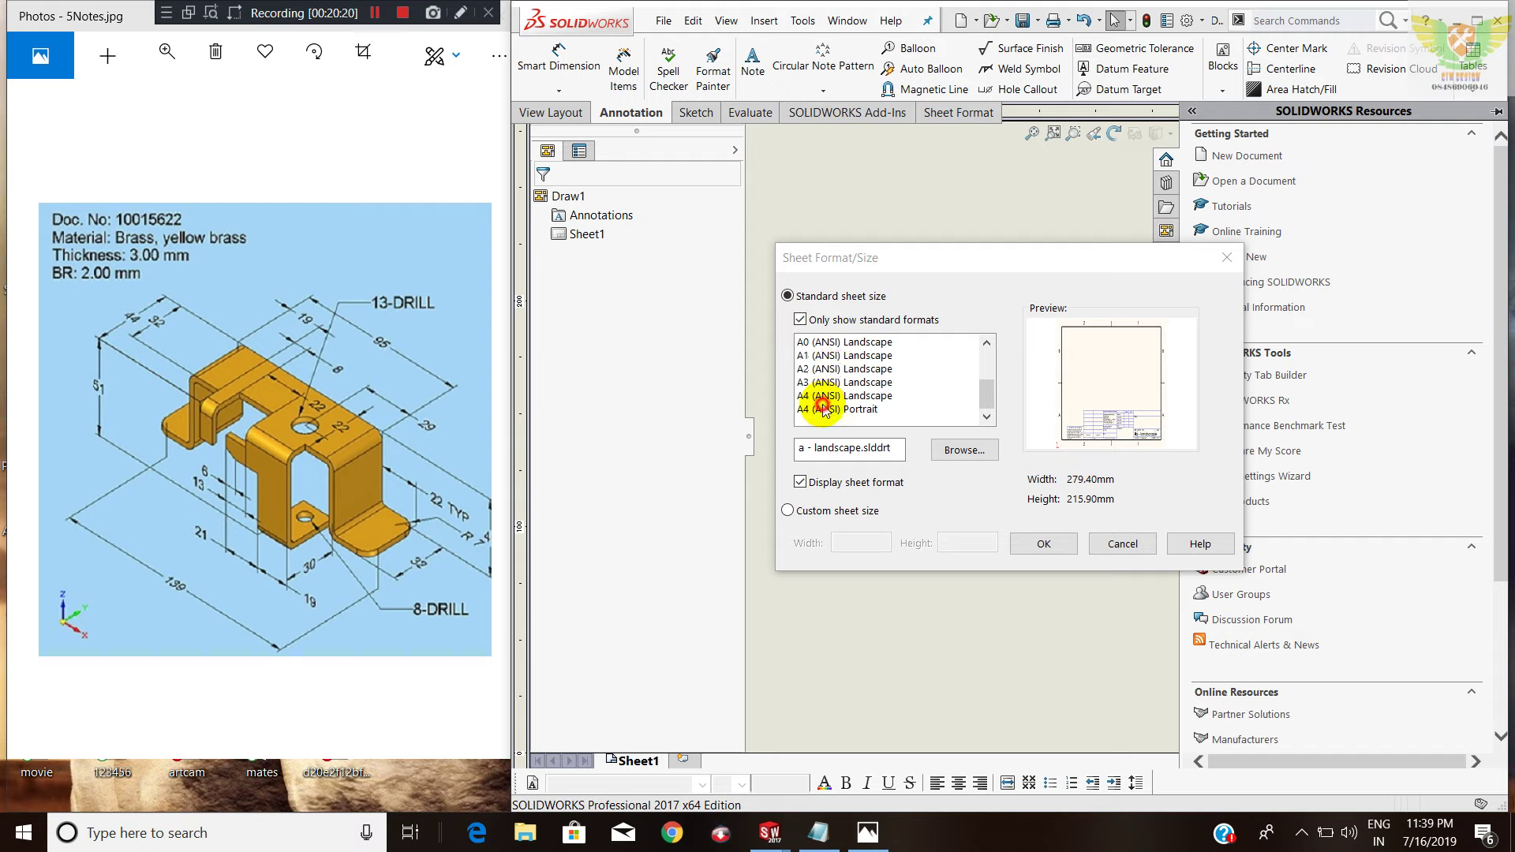
click(823, 407)
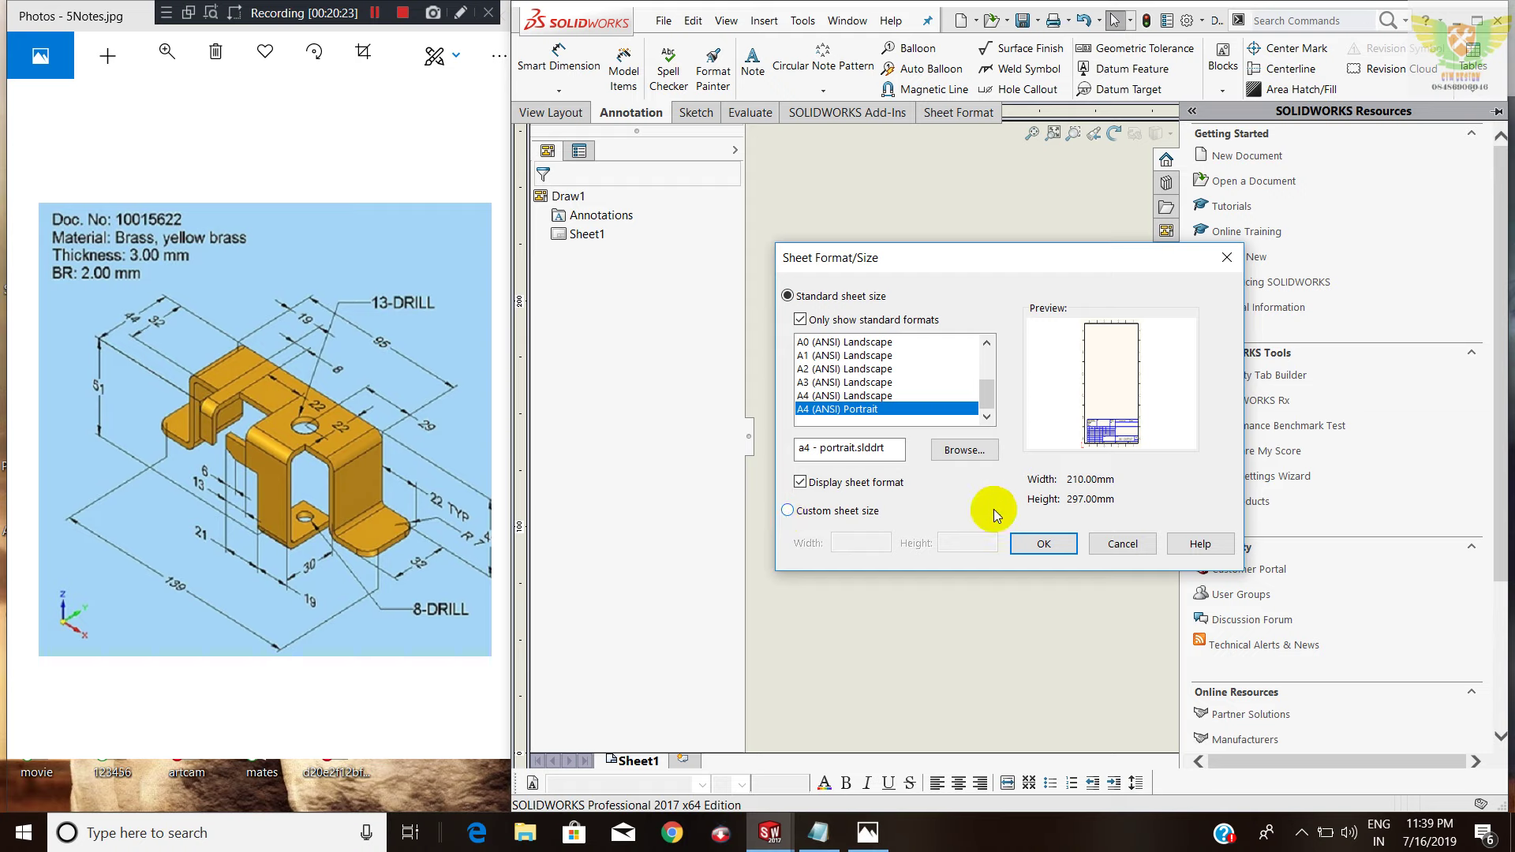
click(1042, 543)
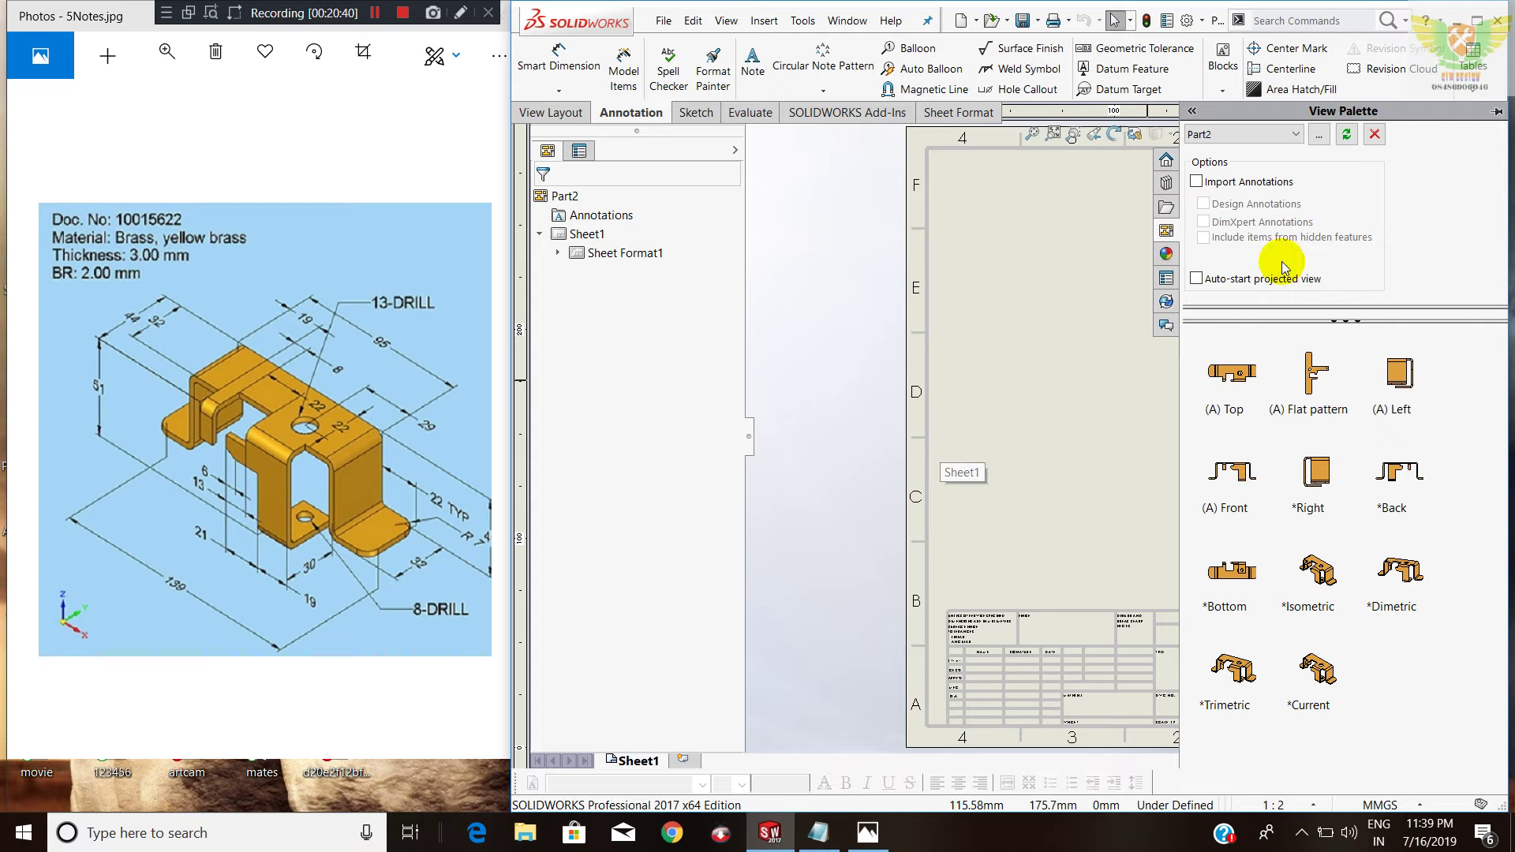
Pin the View Palette listing Part2's views and fit the A4 sheet in the window.
click(1191, 110)
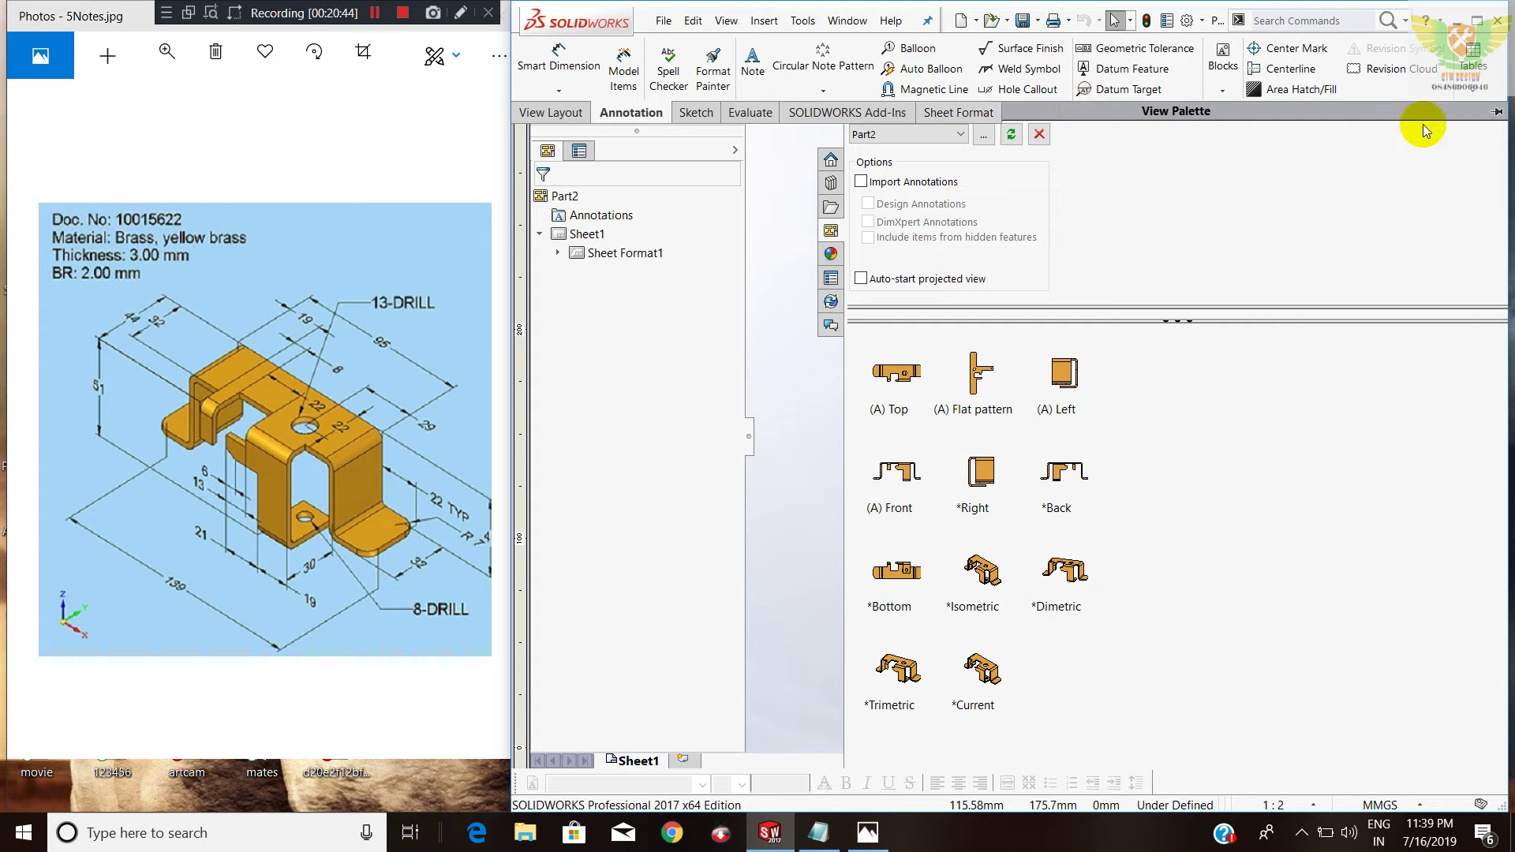
click(1497, 116)
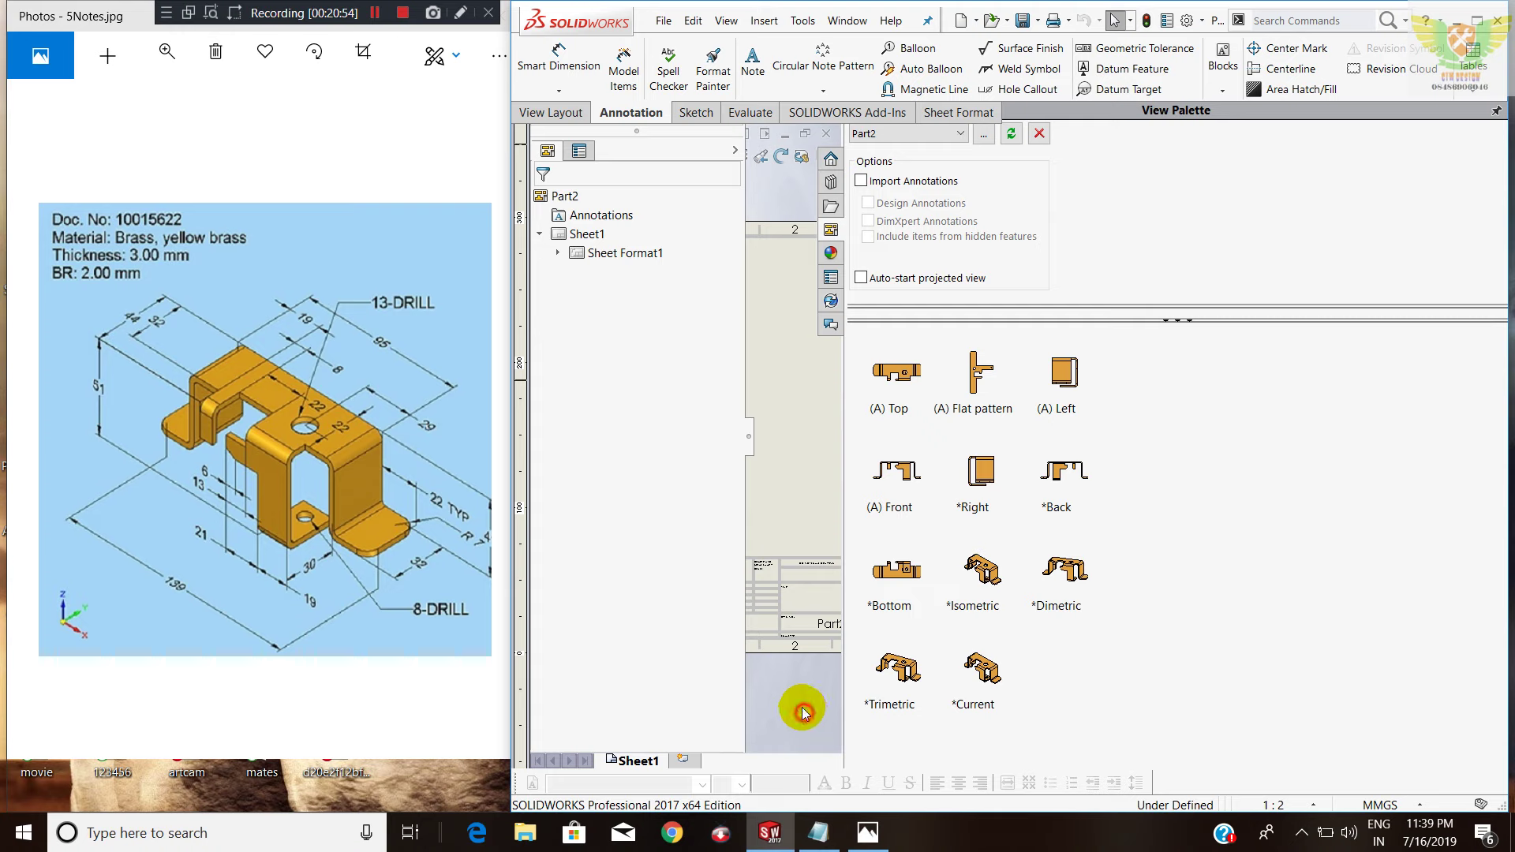
click(763, 157)
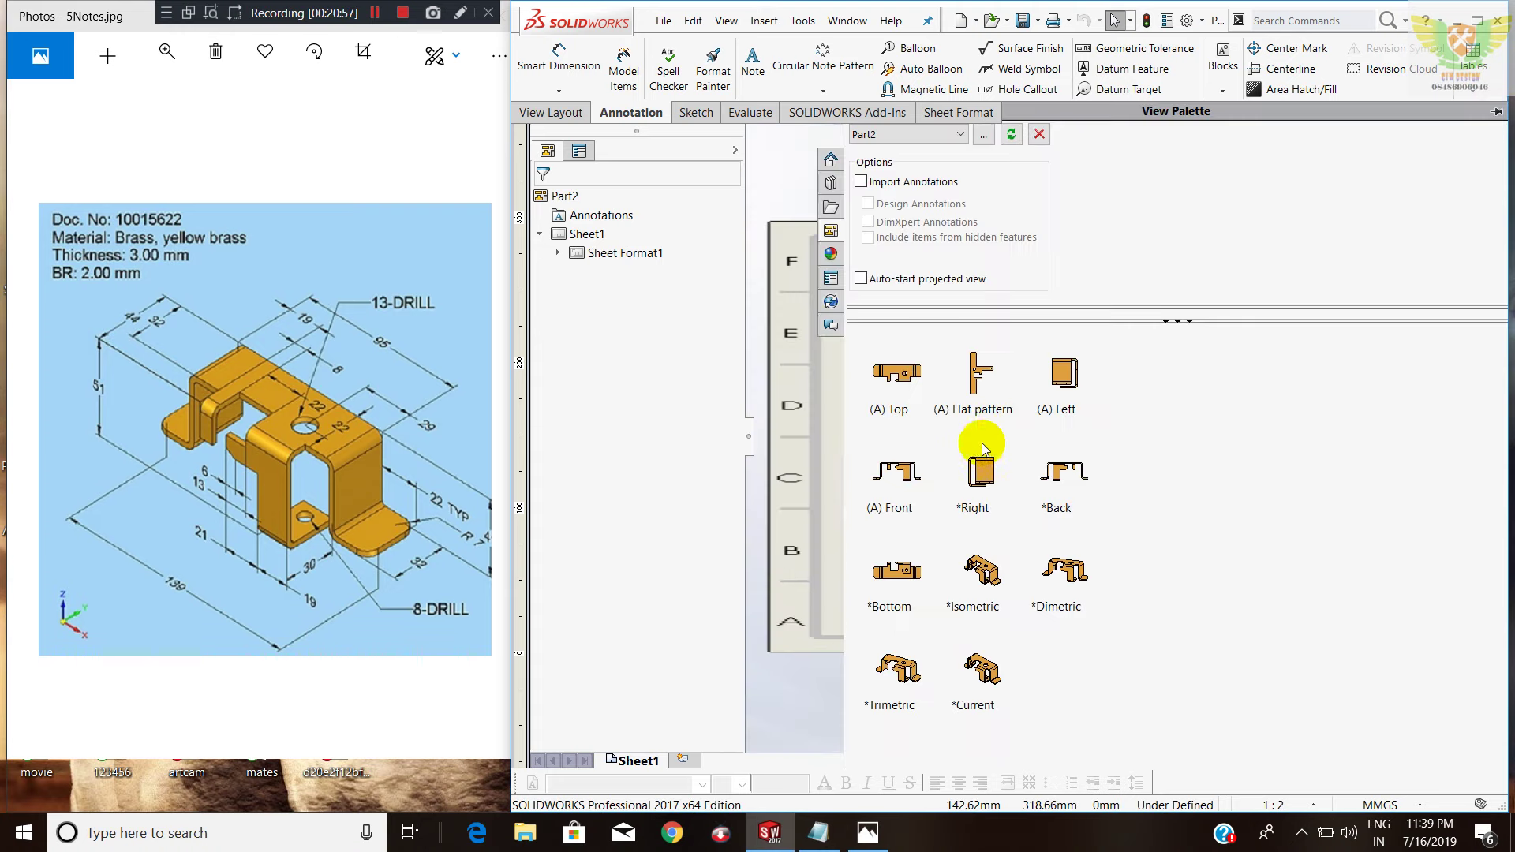
click(811, 131)
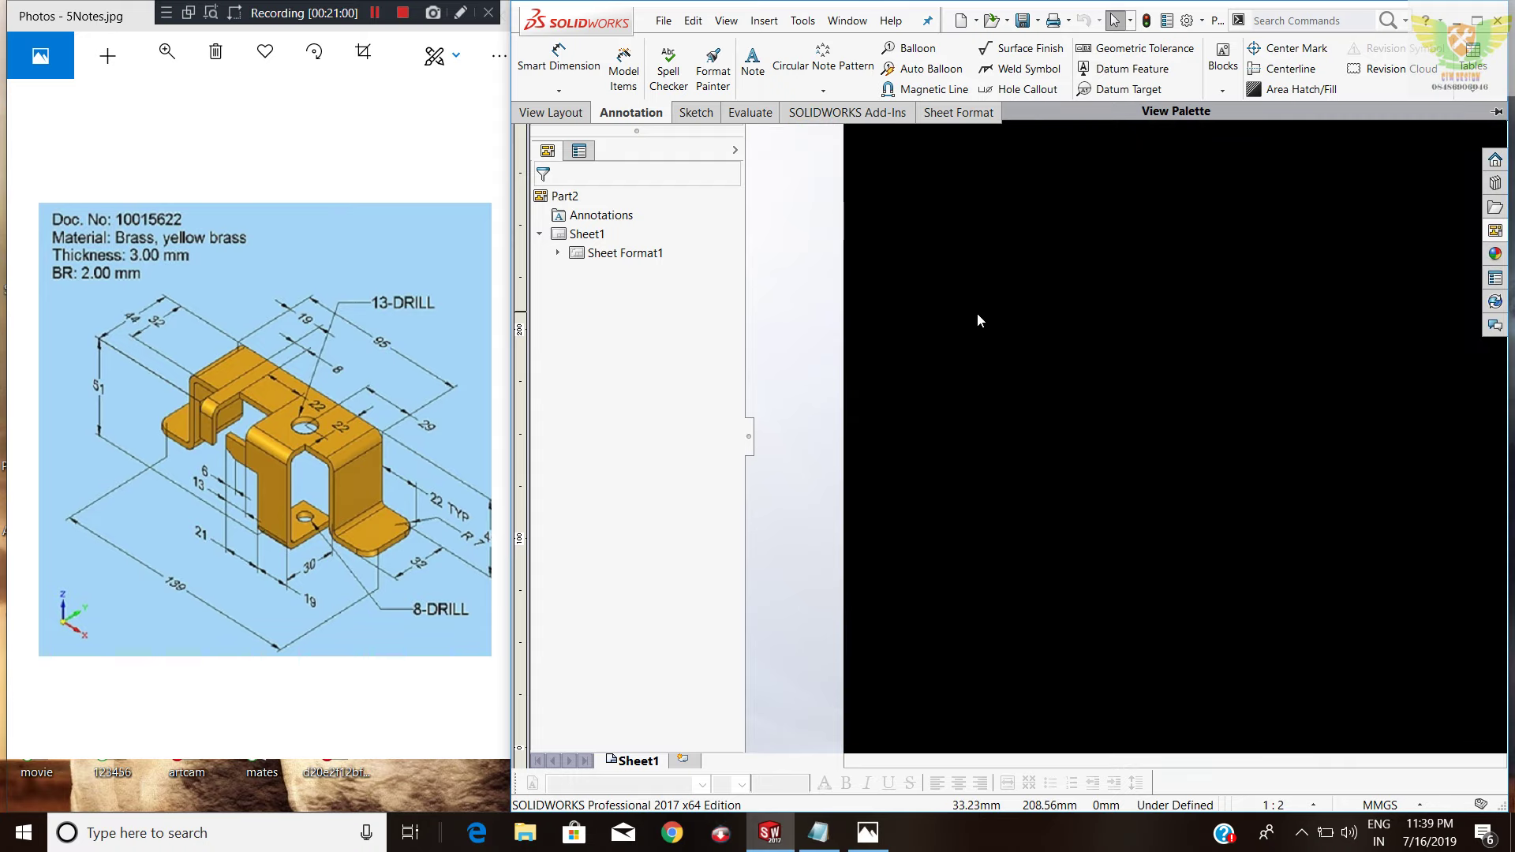
middle_click(1001, 342)
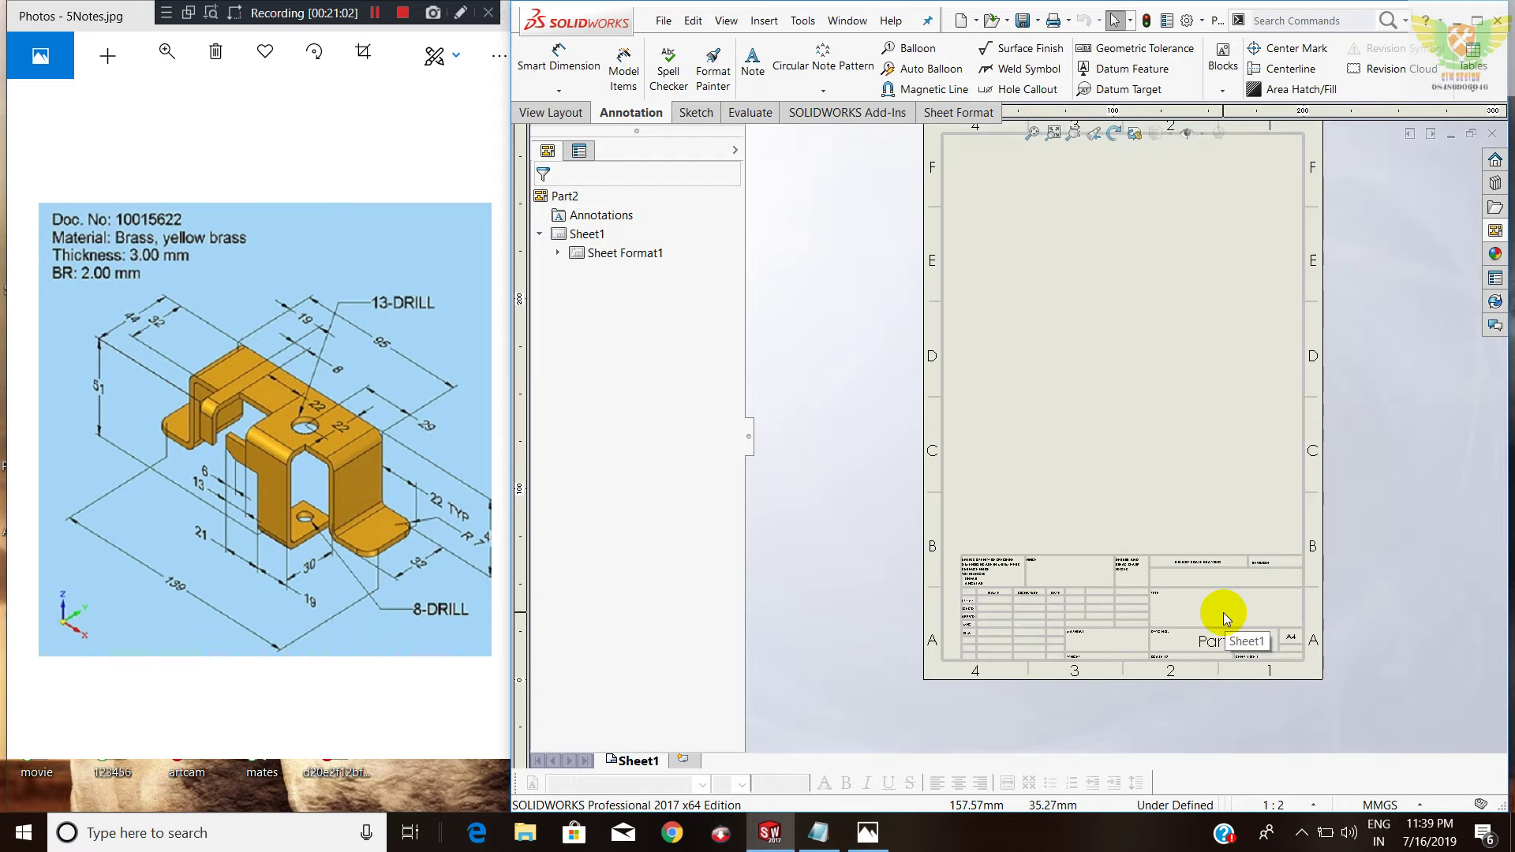
scroll(1223, 612, up, 2)
scroll(1149, 252, down, 1)
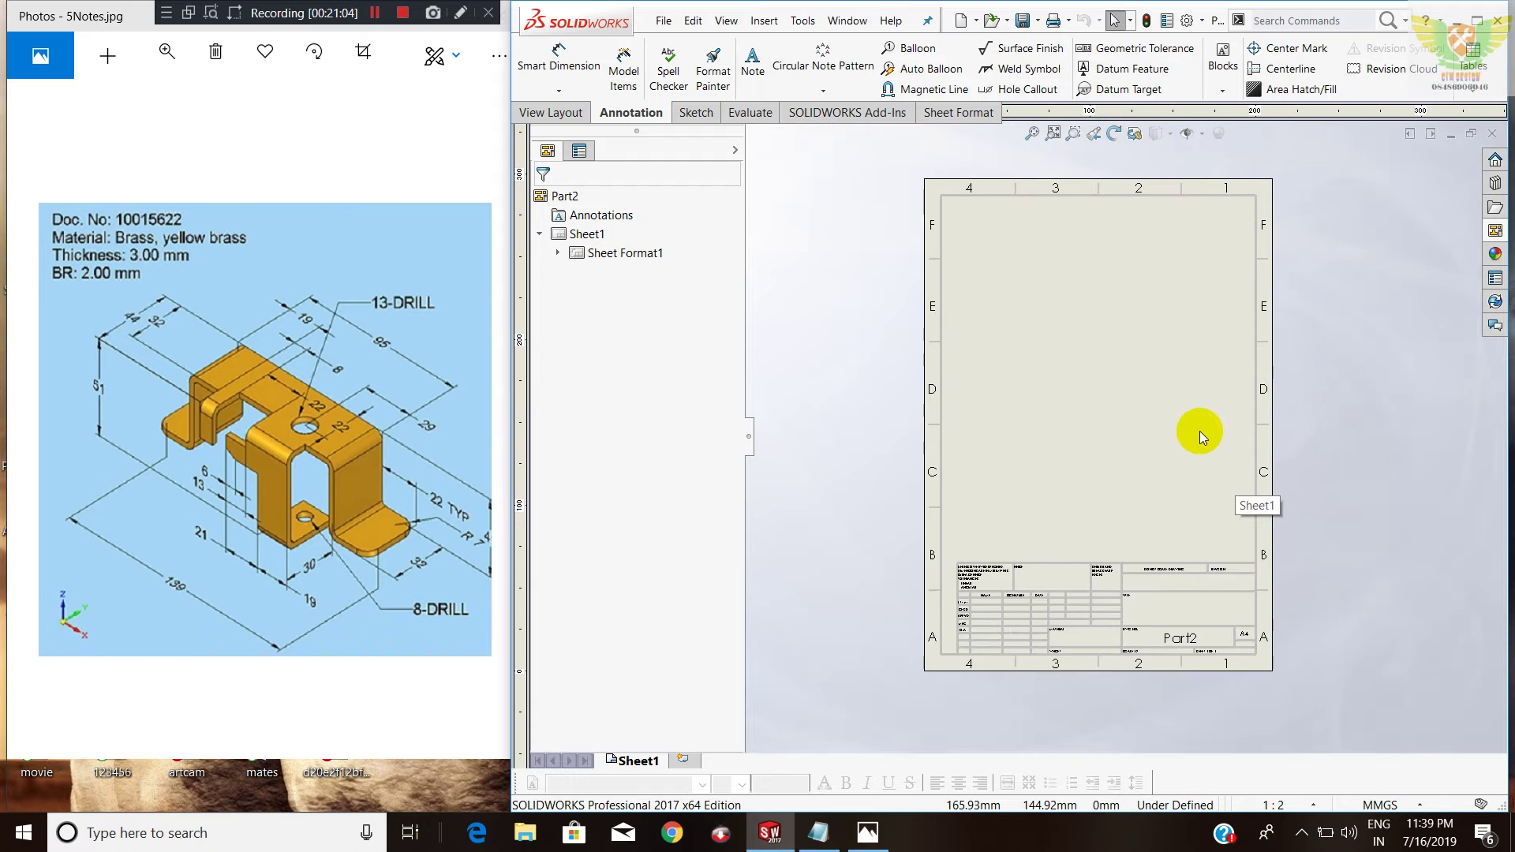
scroll(1177, 361, down, 1)
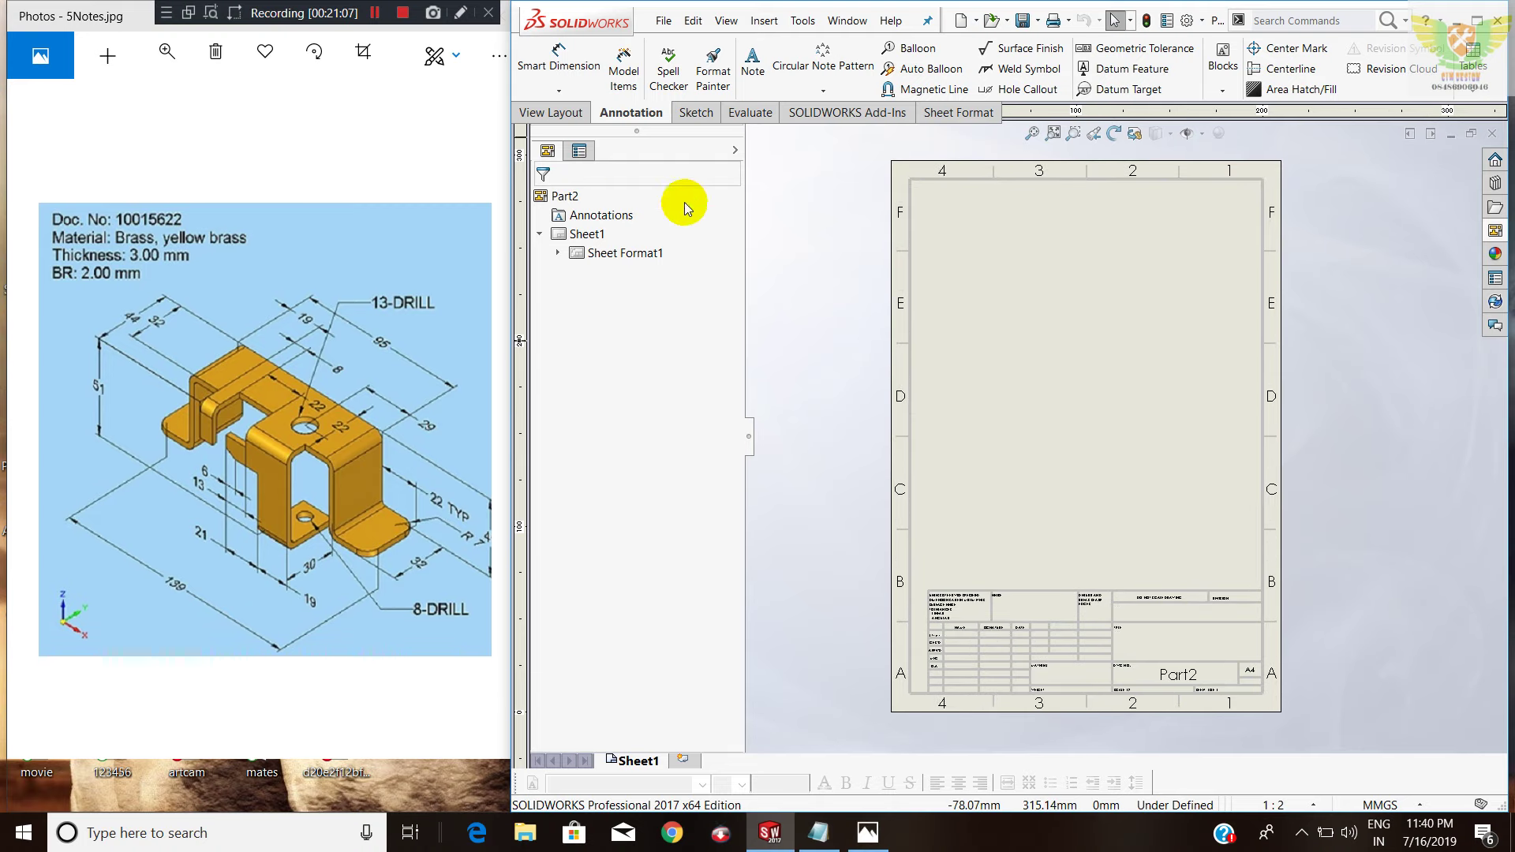
click(1494, 231)
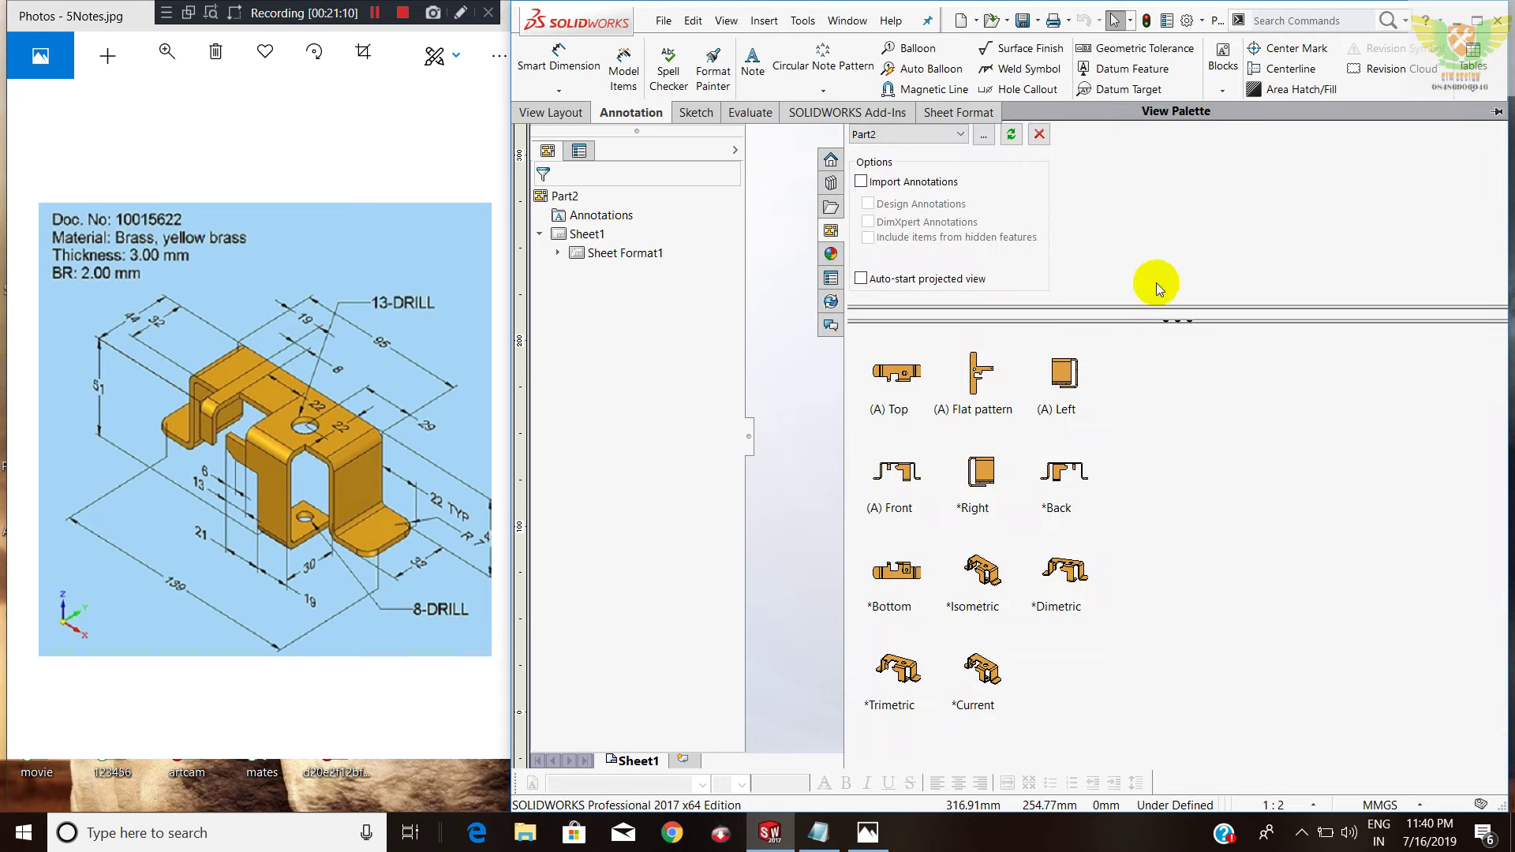
mouse_move(979, 375)
mouse_down()
mouse_move(781, 292)
mouse_move(1181, 491)
mouse_move(990, 326)
mouse_up()
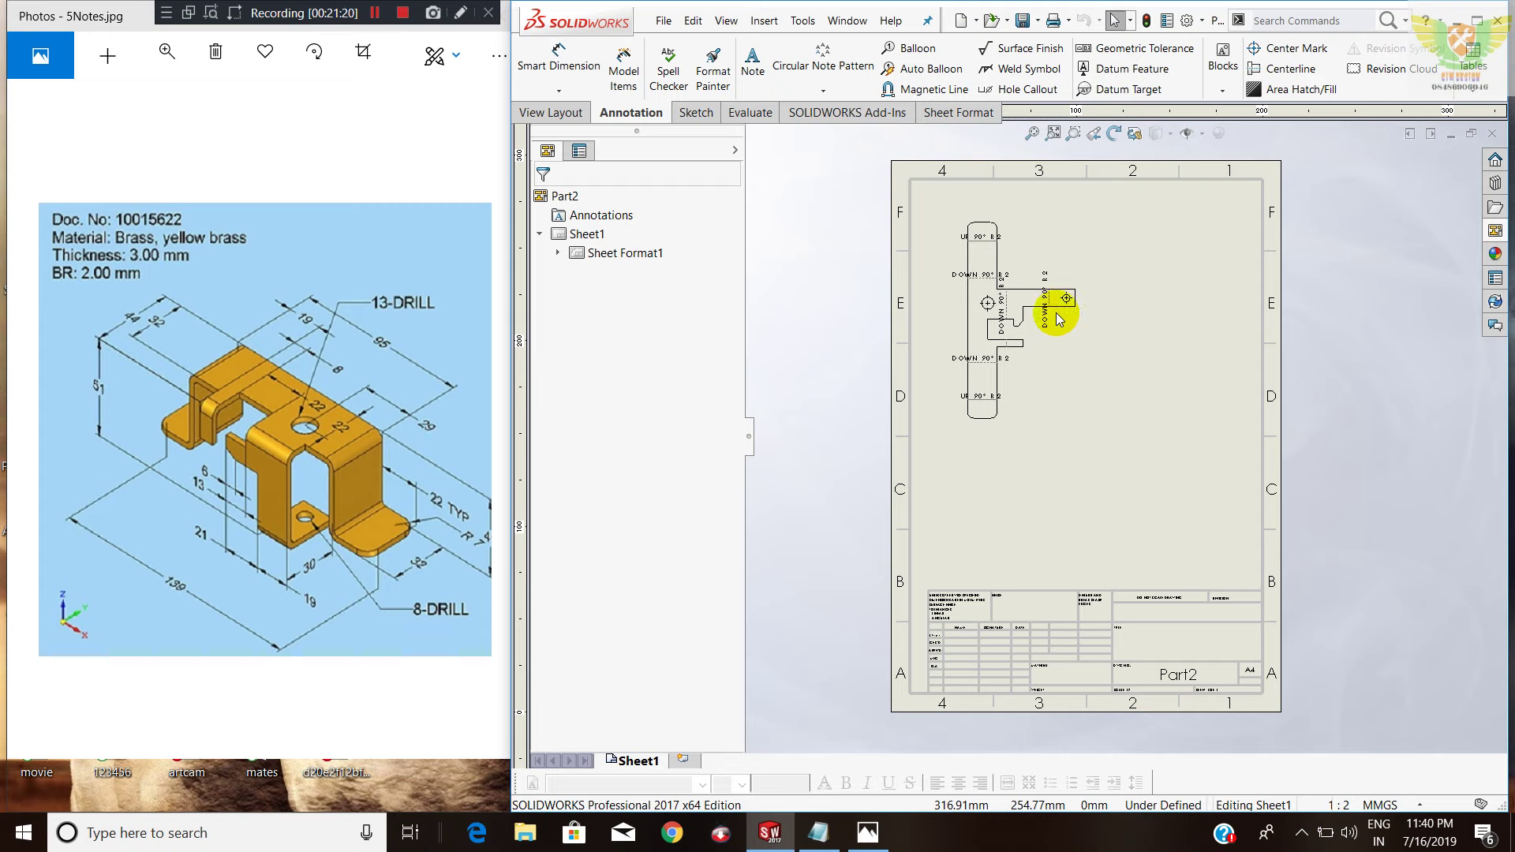
click(1059, 318)
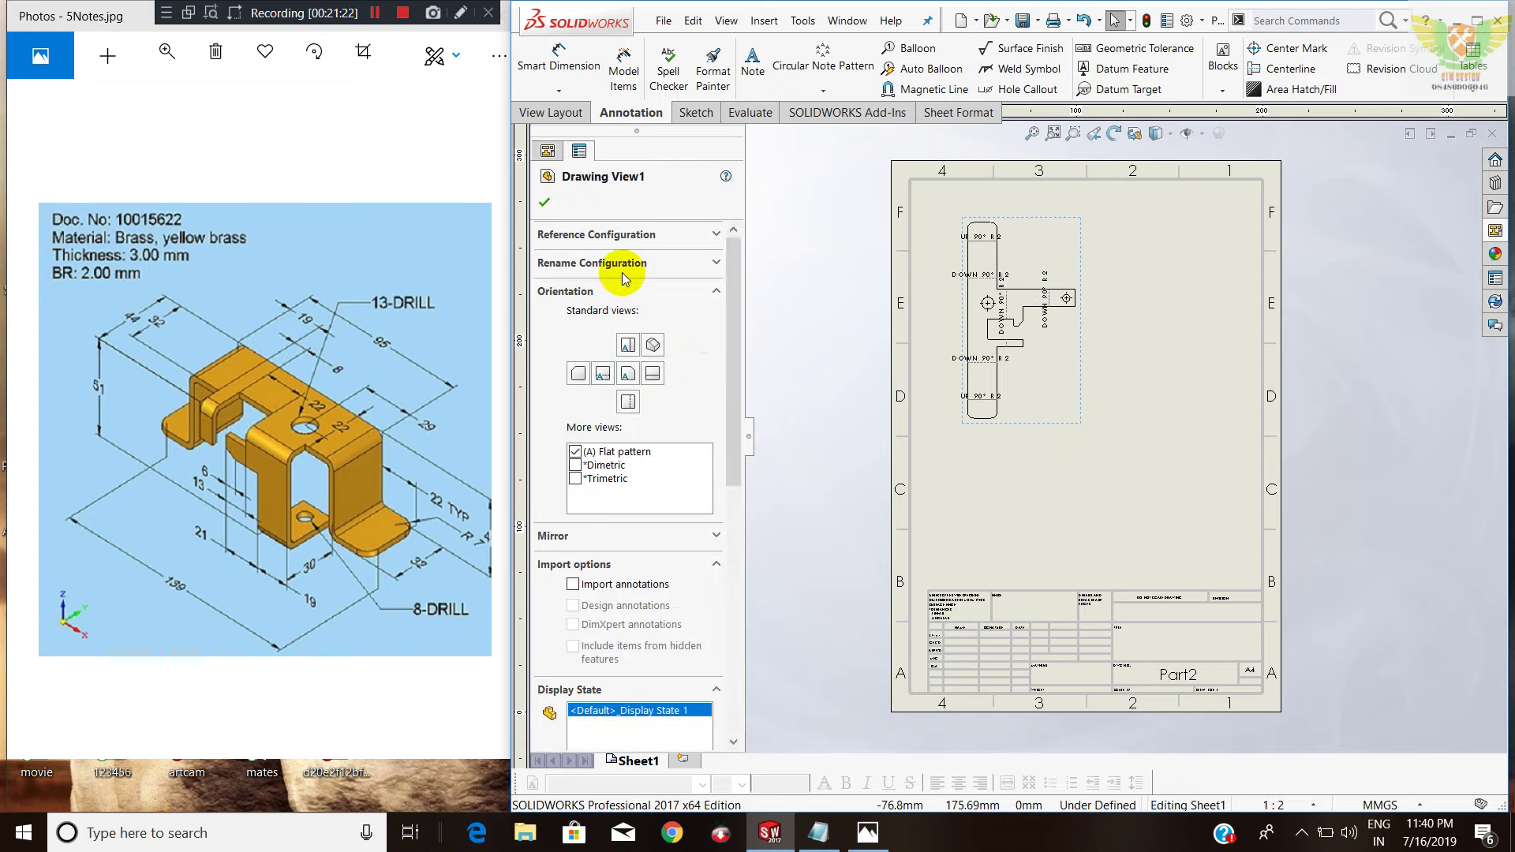
click(544, 202)
scroll(1035, 288, down, 1)
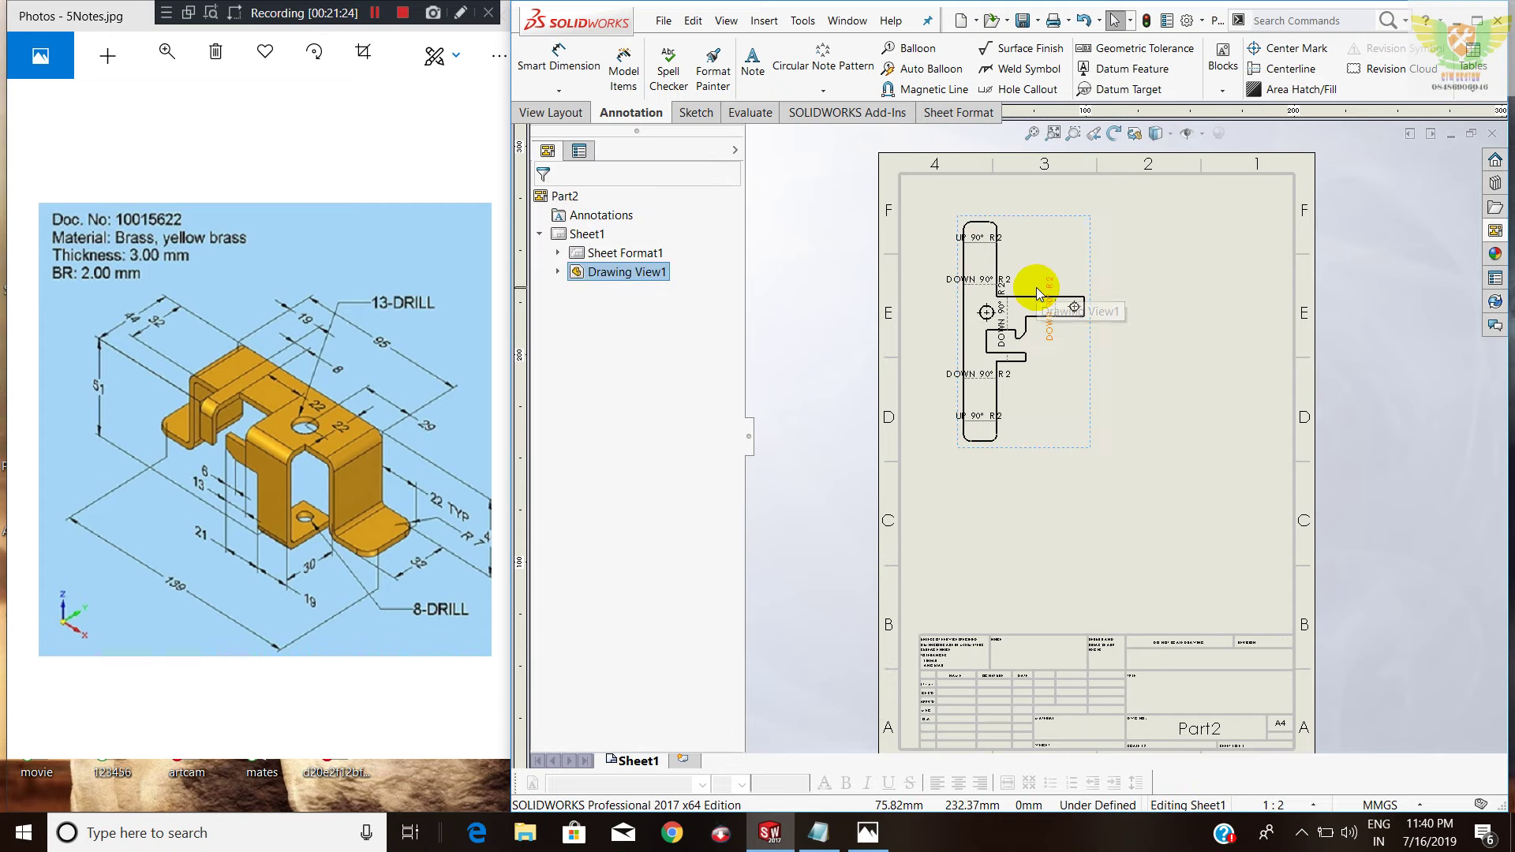
scroll(1101, 338, up, 1)
scroll(1057, 340, up, 1)
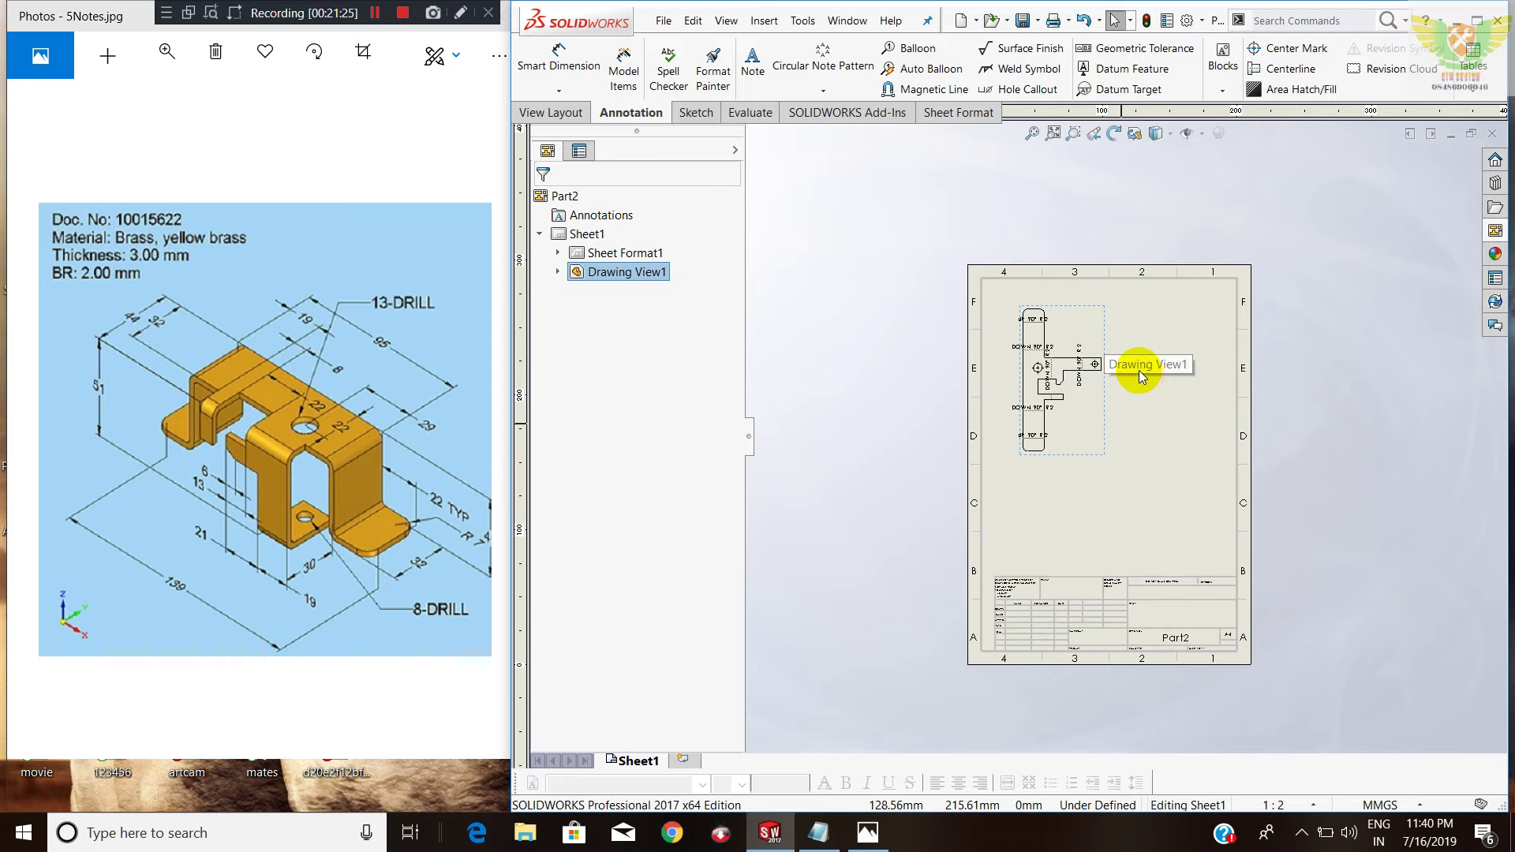
scroll(1143, 377, down, 1)
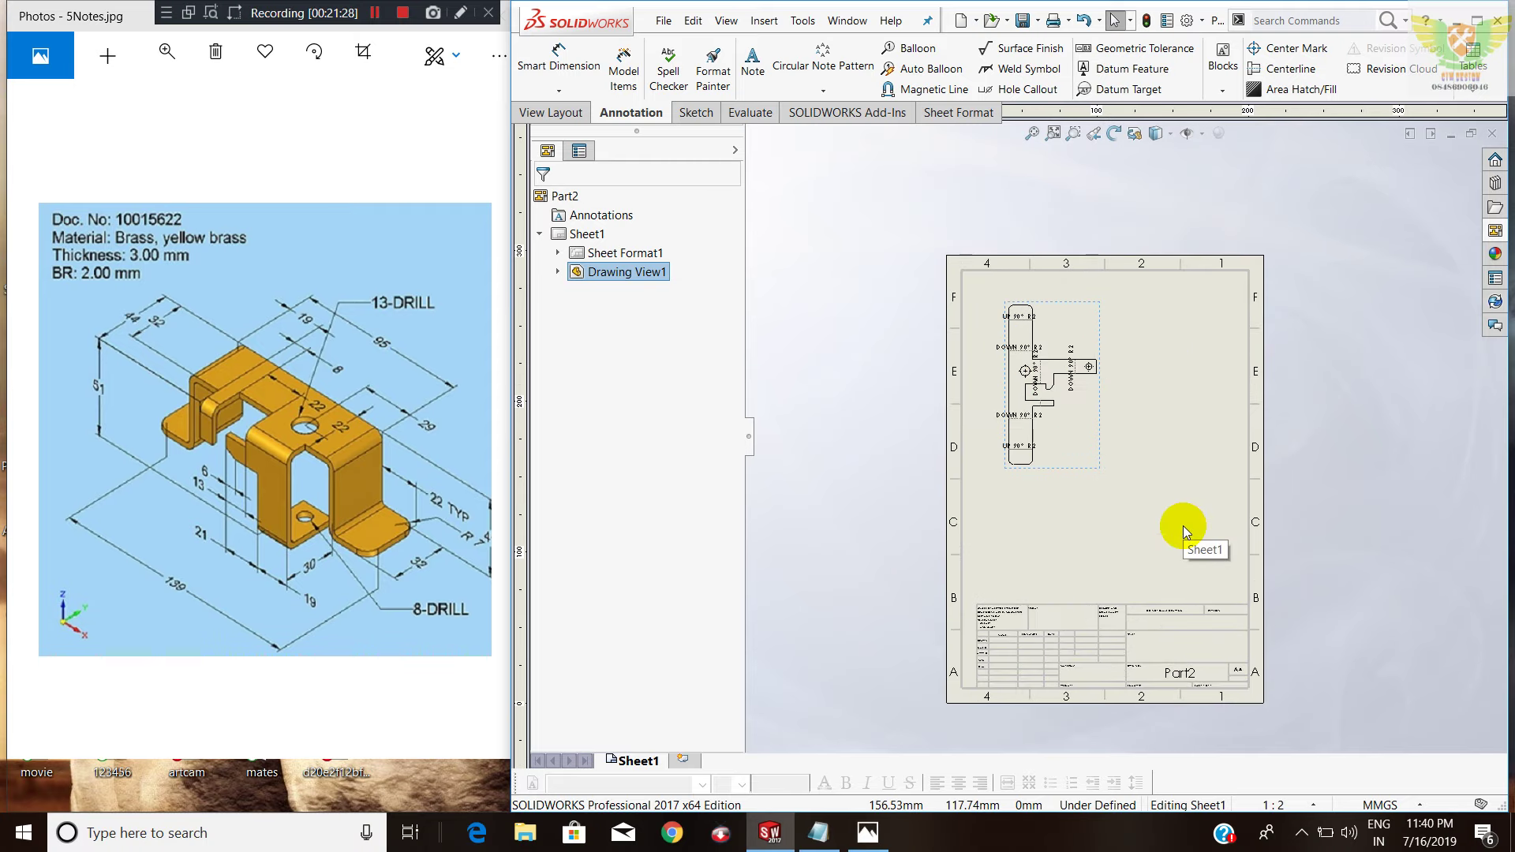
scroll(1105, 378, down, 1)
scroll(1120, 387, down, 1)
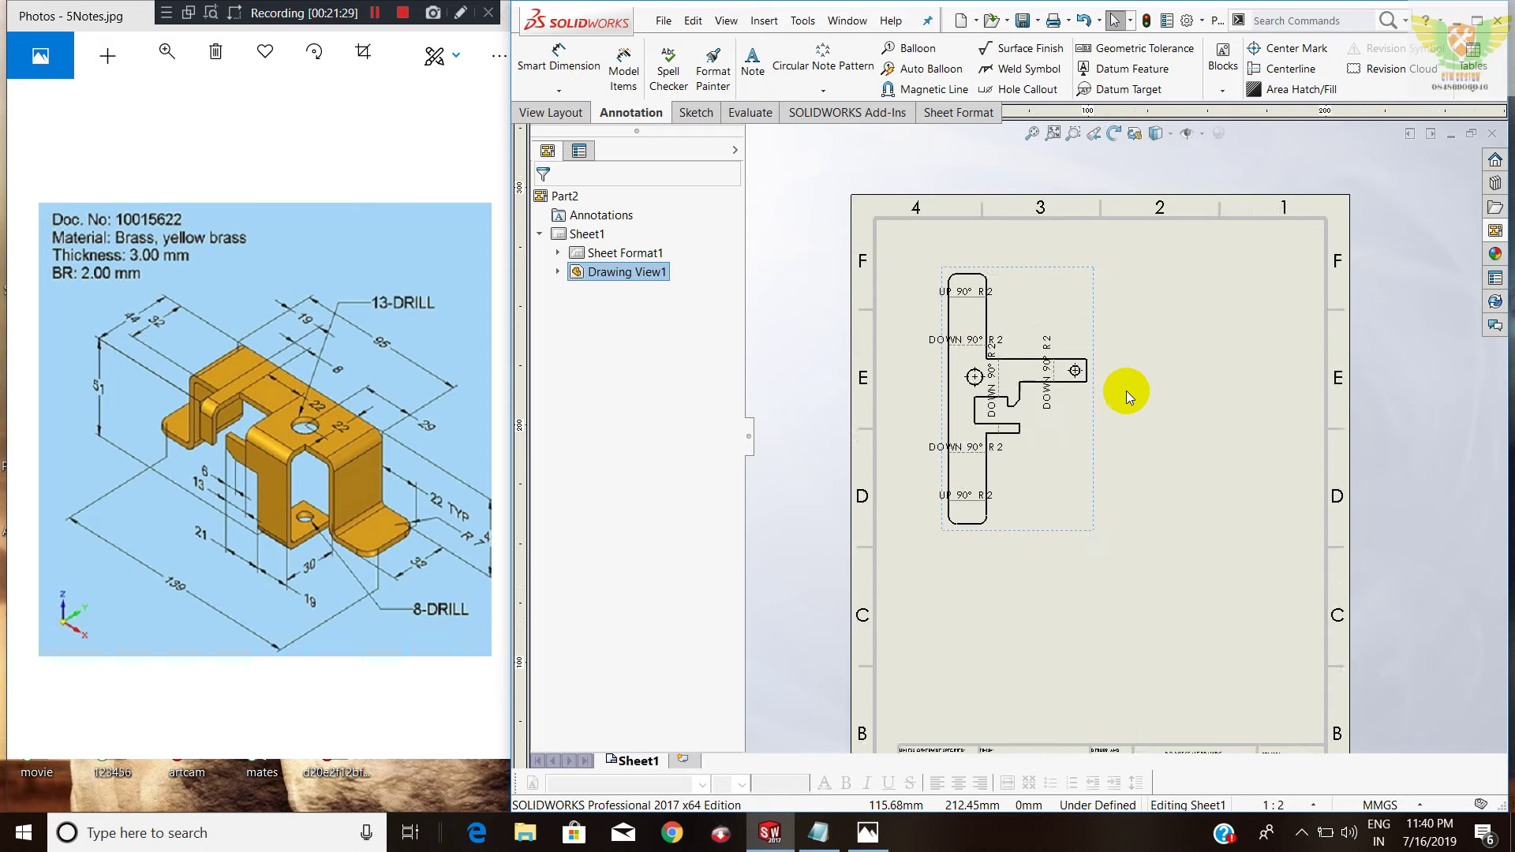
scroll(1016, 379, down, 2)
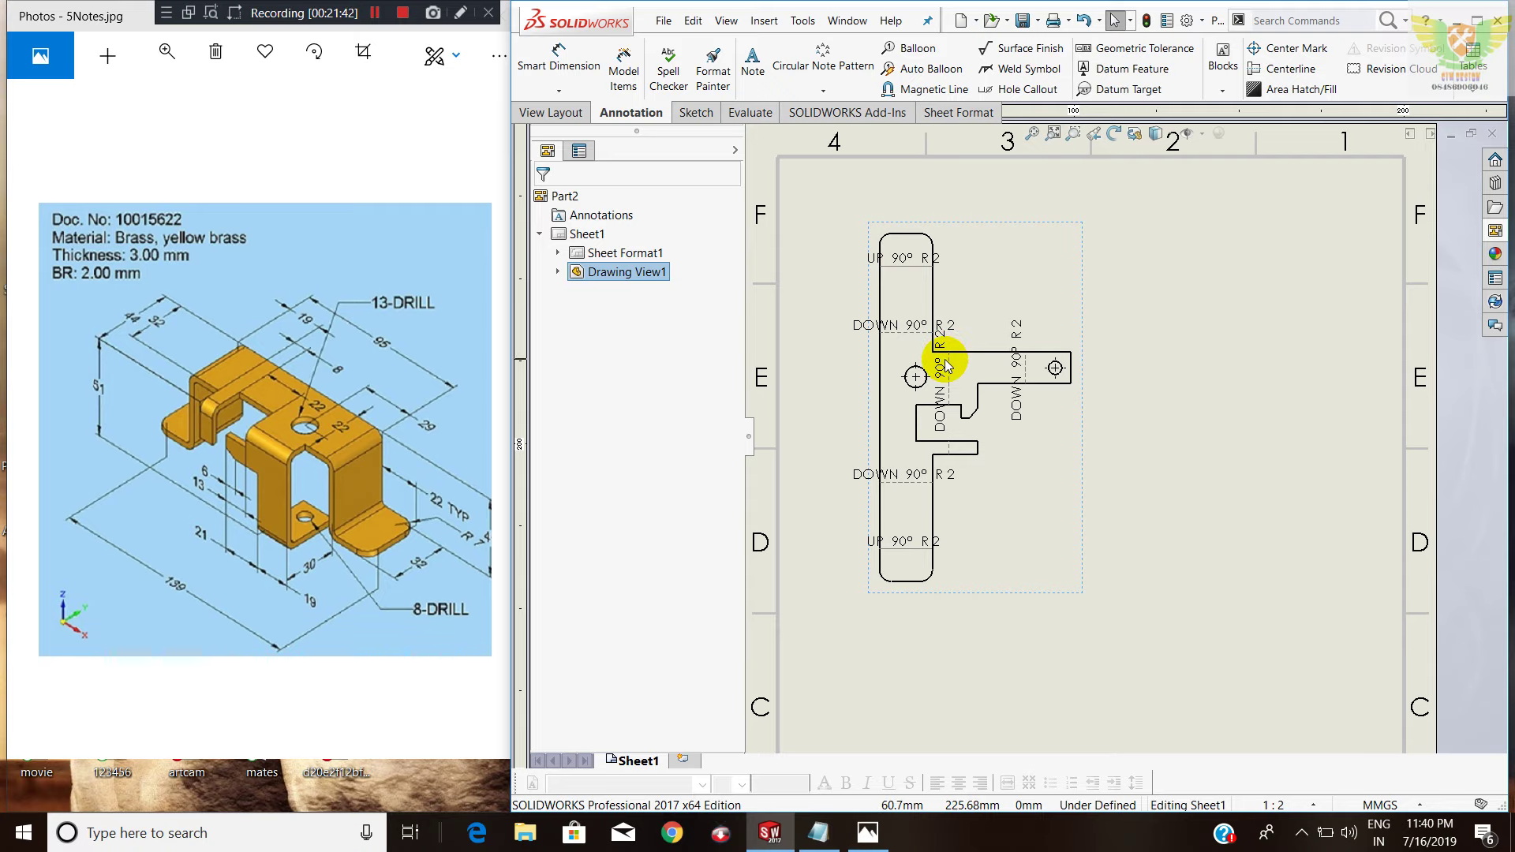
scroll(963, 292, down, 1)
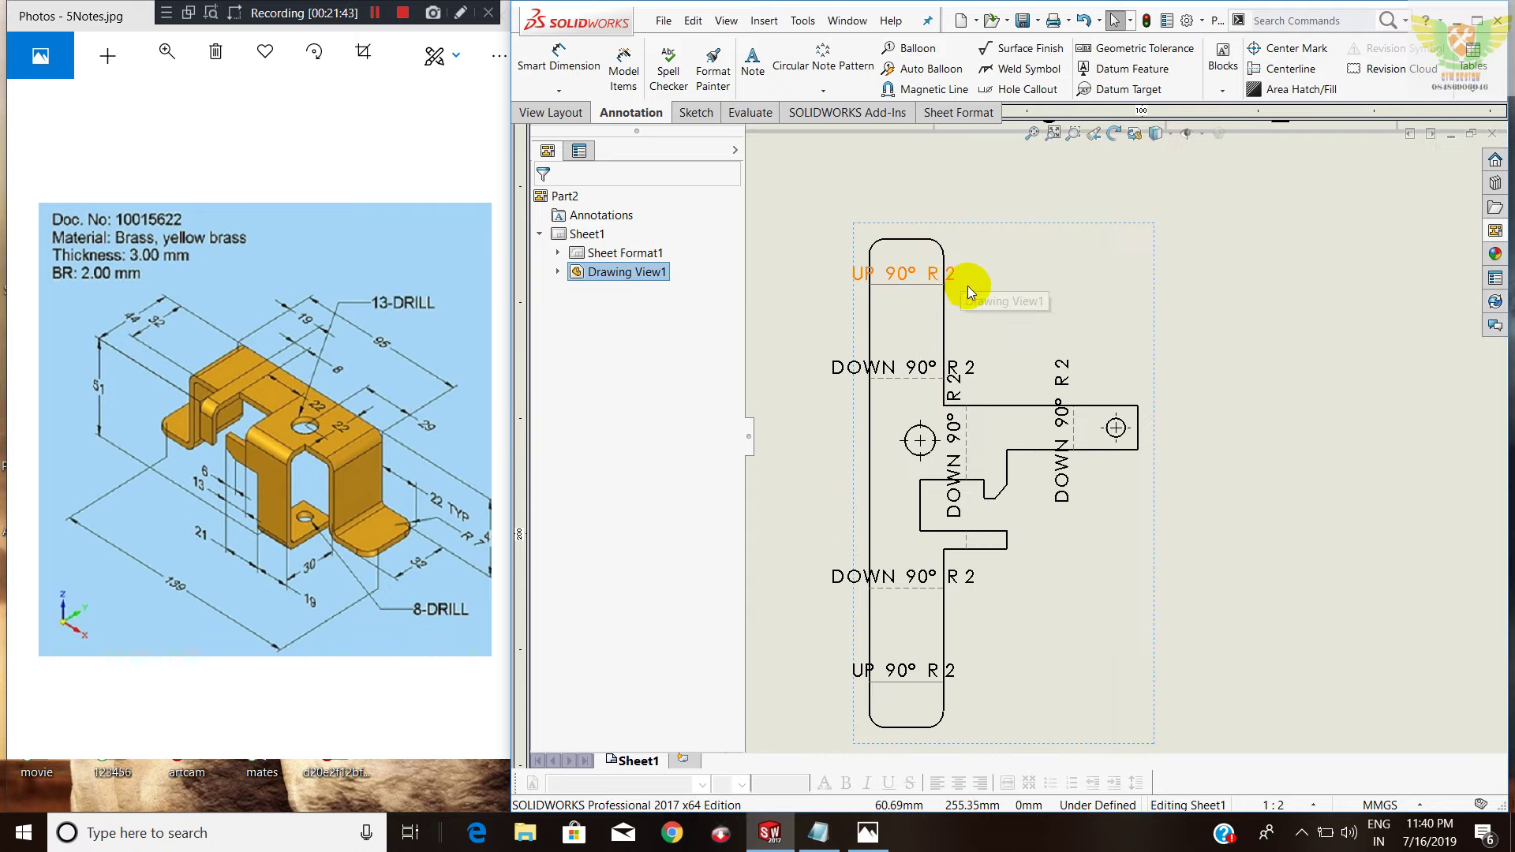
scroll(982, 316, up, 2)
scroll(1113, 426, up, 1)
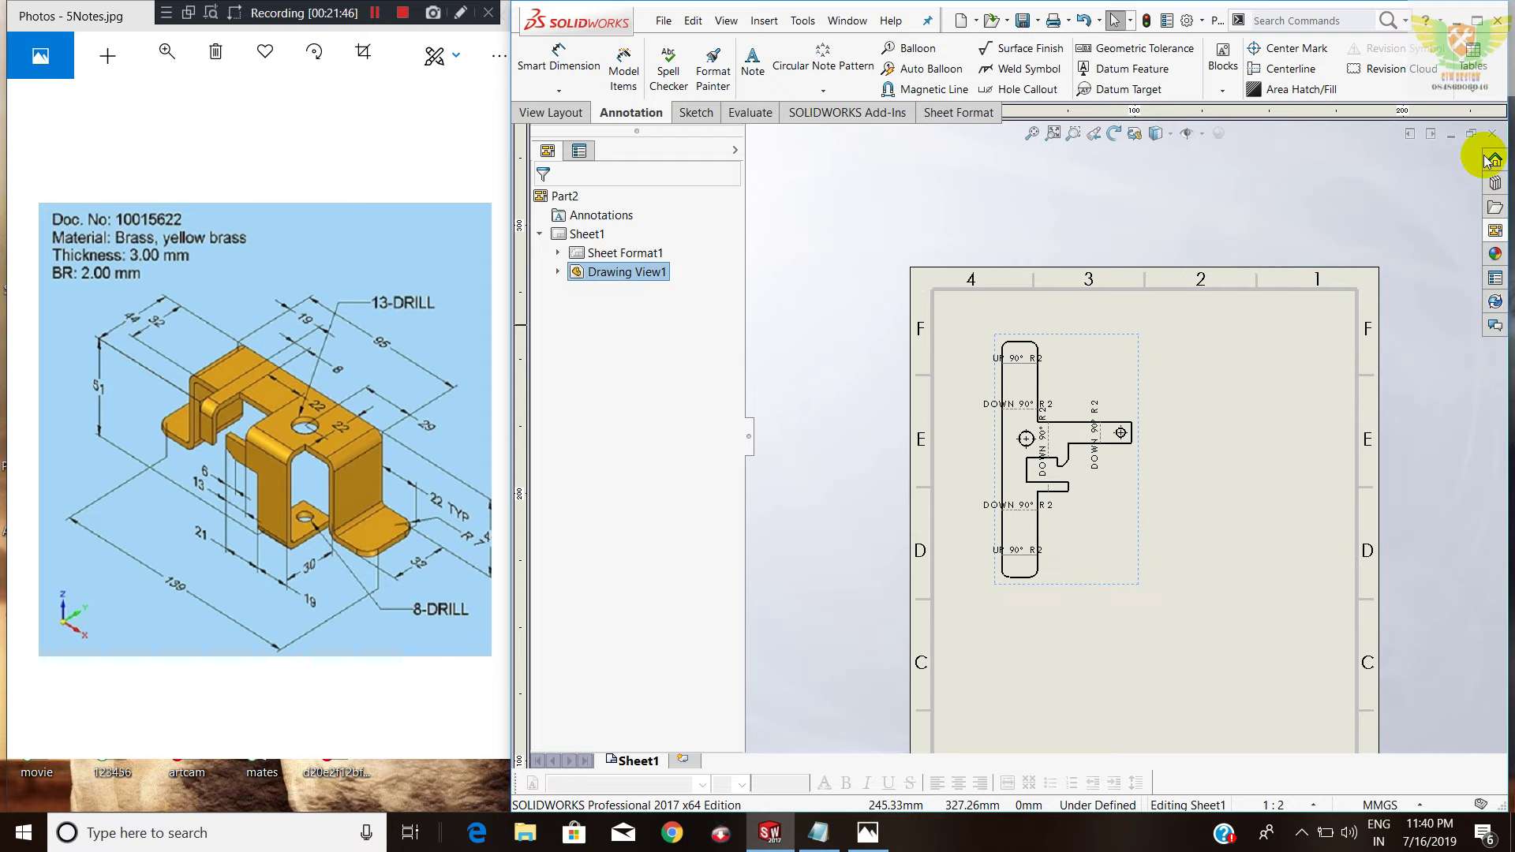
click(1469, 96)
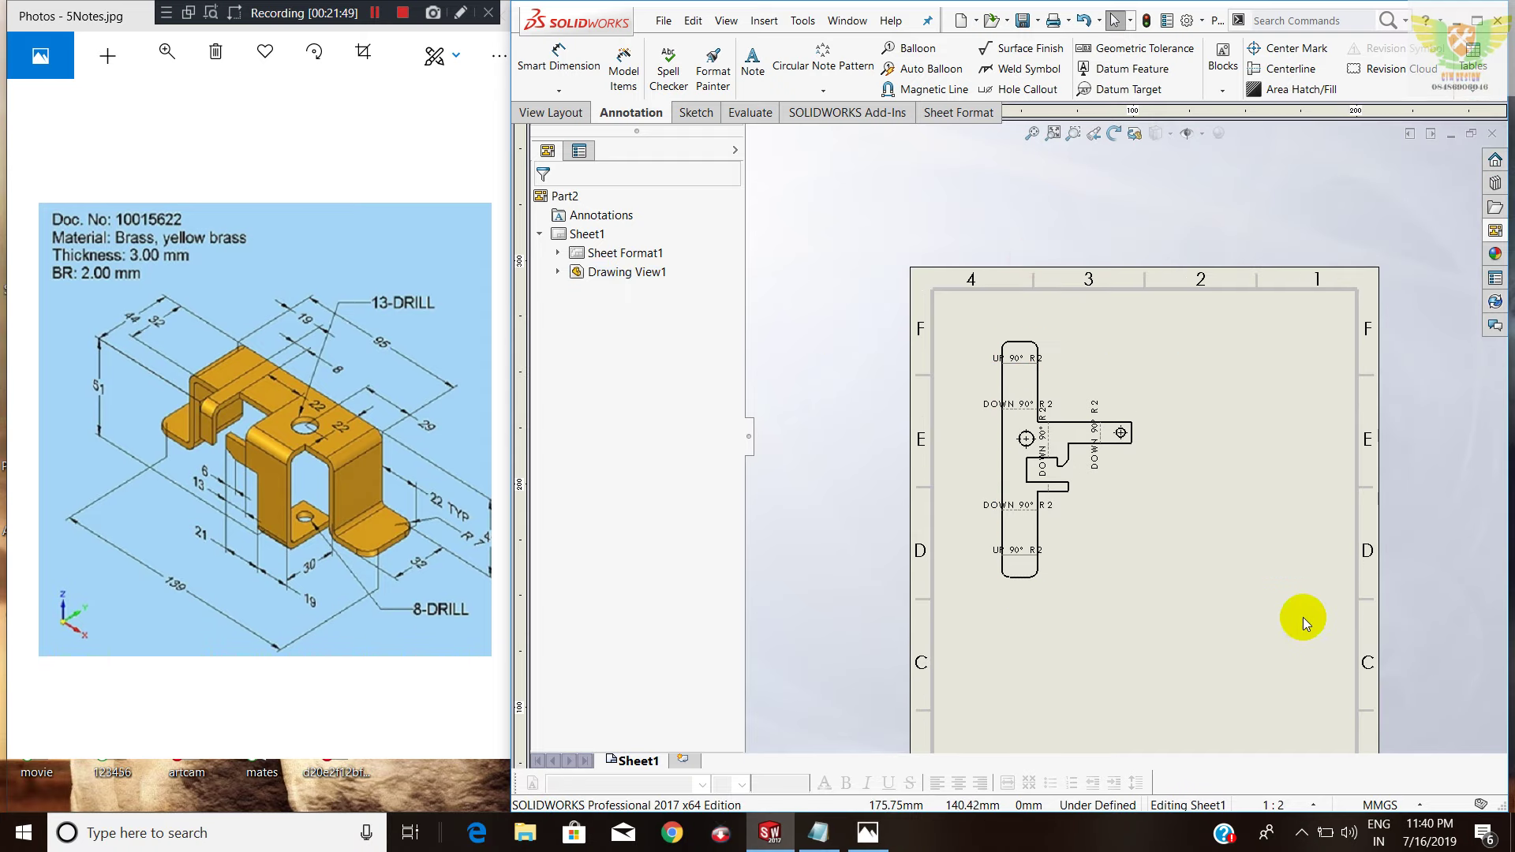
scroll(1289, 599, up, 2)
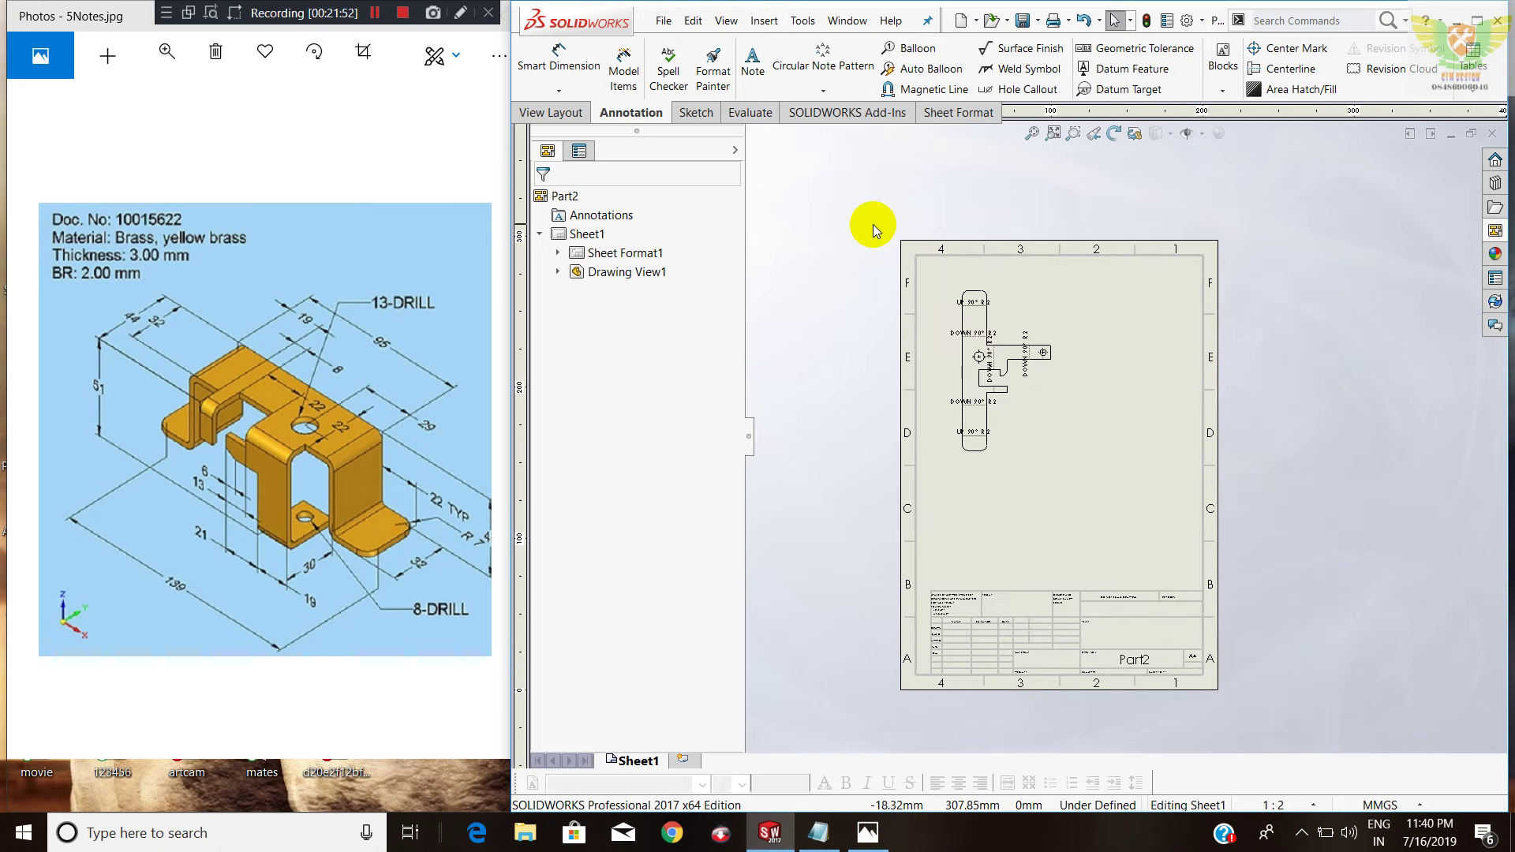
Place a shaded current-orientation view of the bracket at the sheet's lower right.
click(1491, 231)
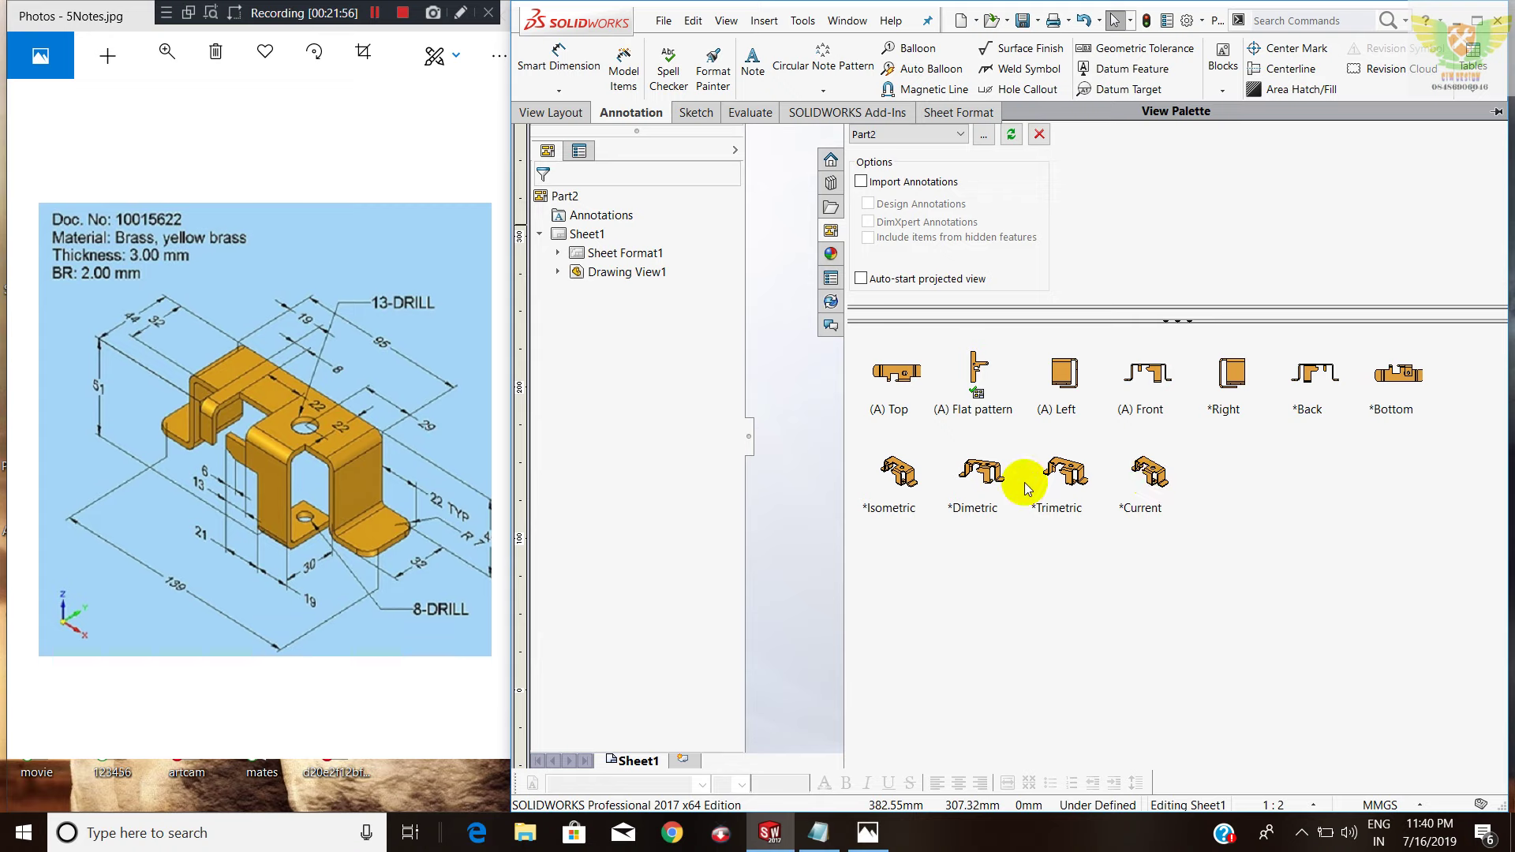
mouse_move(1149, 473)
mouse_down()
mouse_move(892, 480)
mouse_move(1141, 537)
mouse_up()
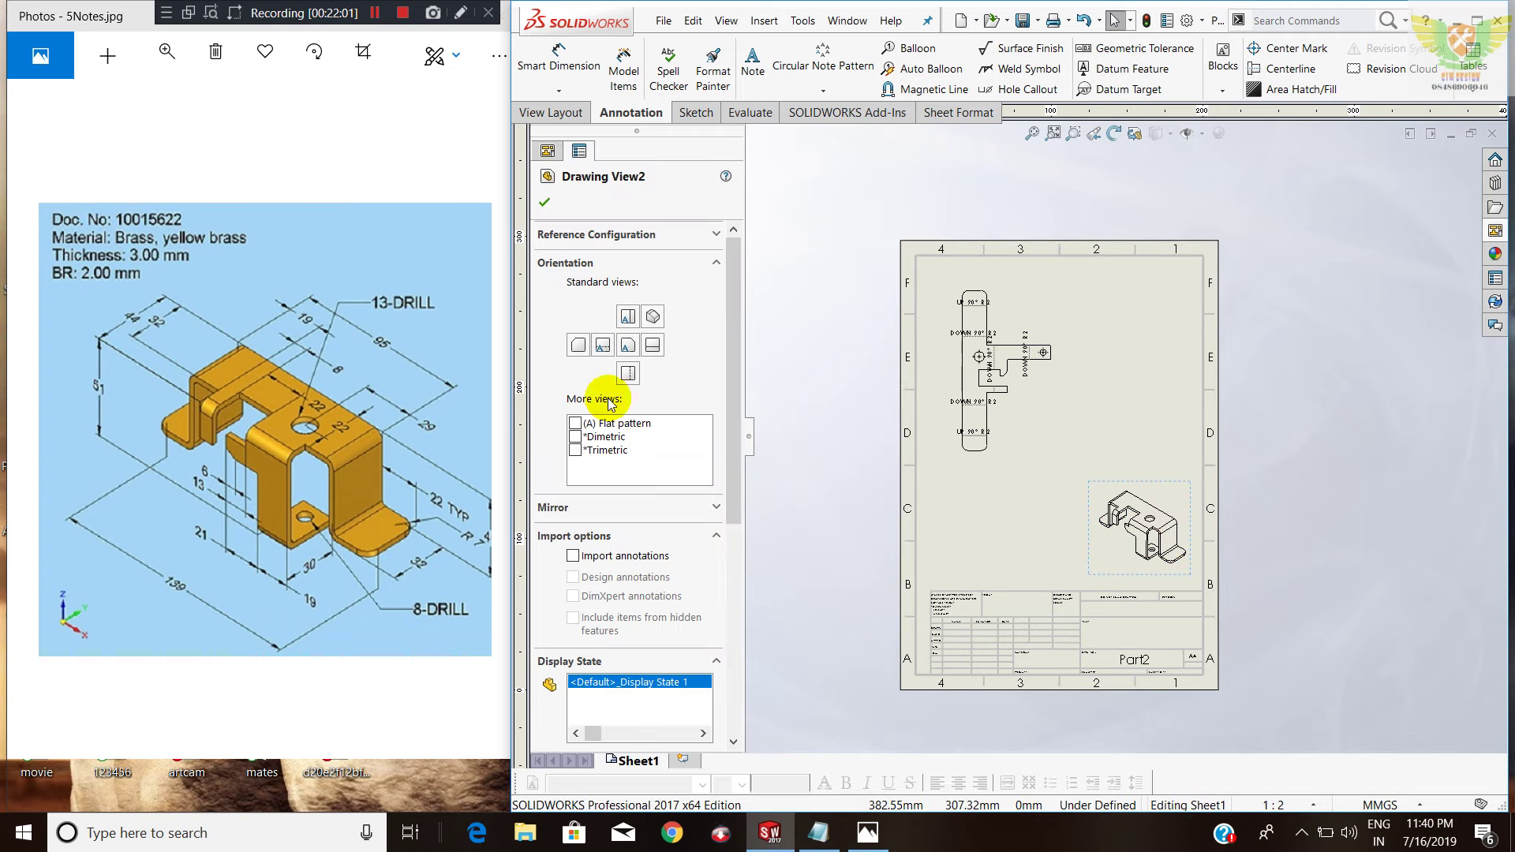
scroll(598, 553, down, 3)
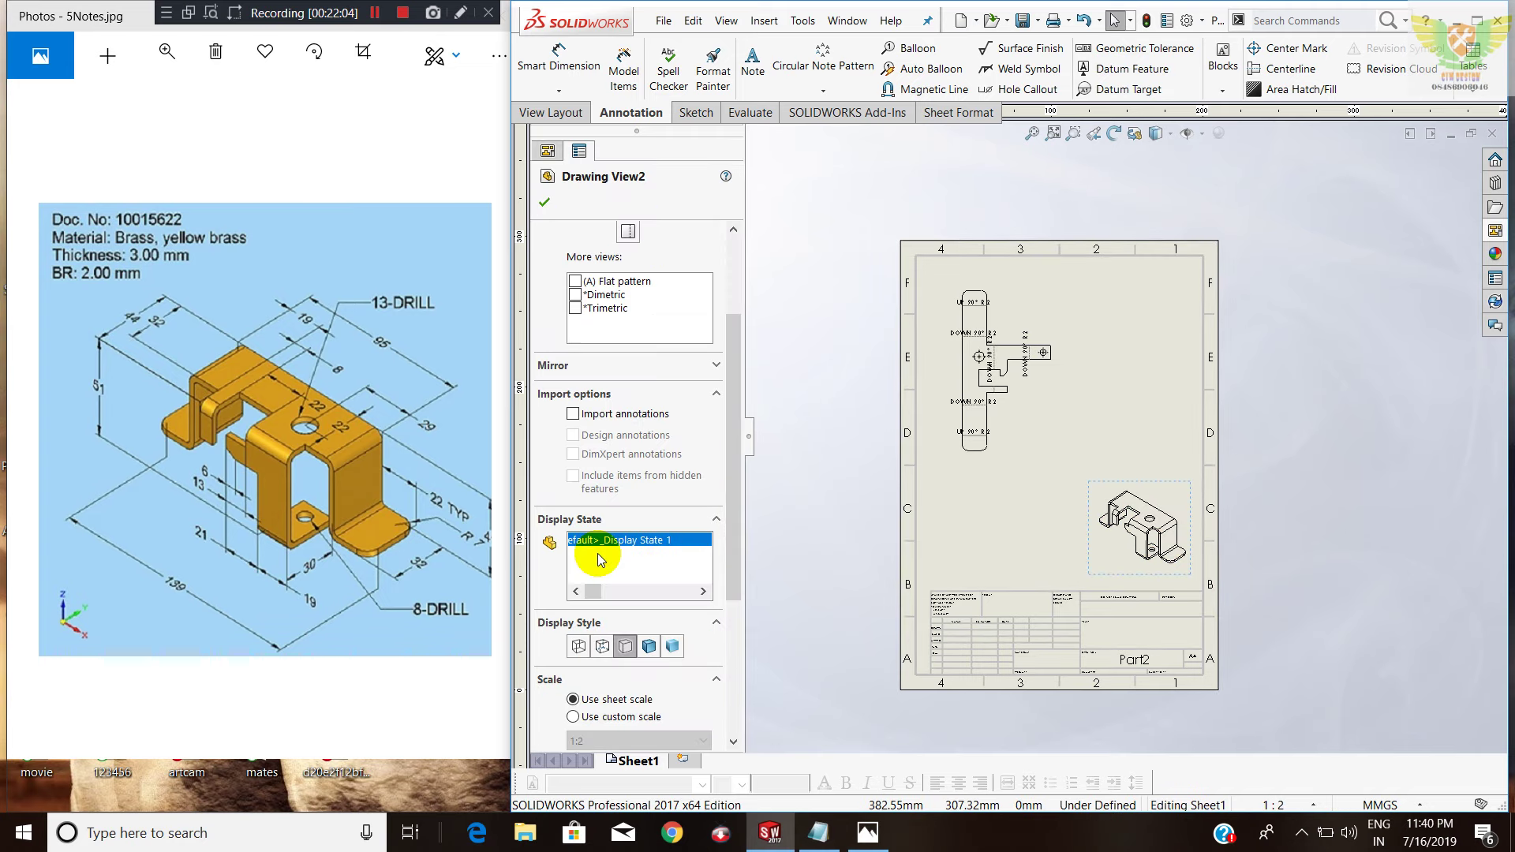
click(649, 644)
scroll(619, 623, down, 6)
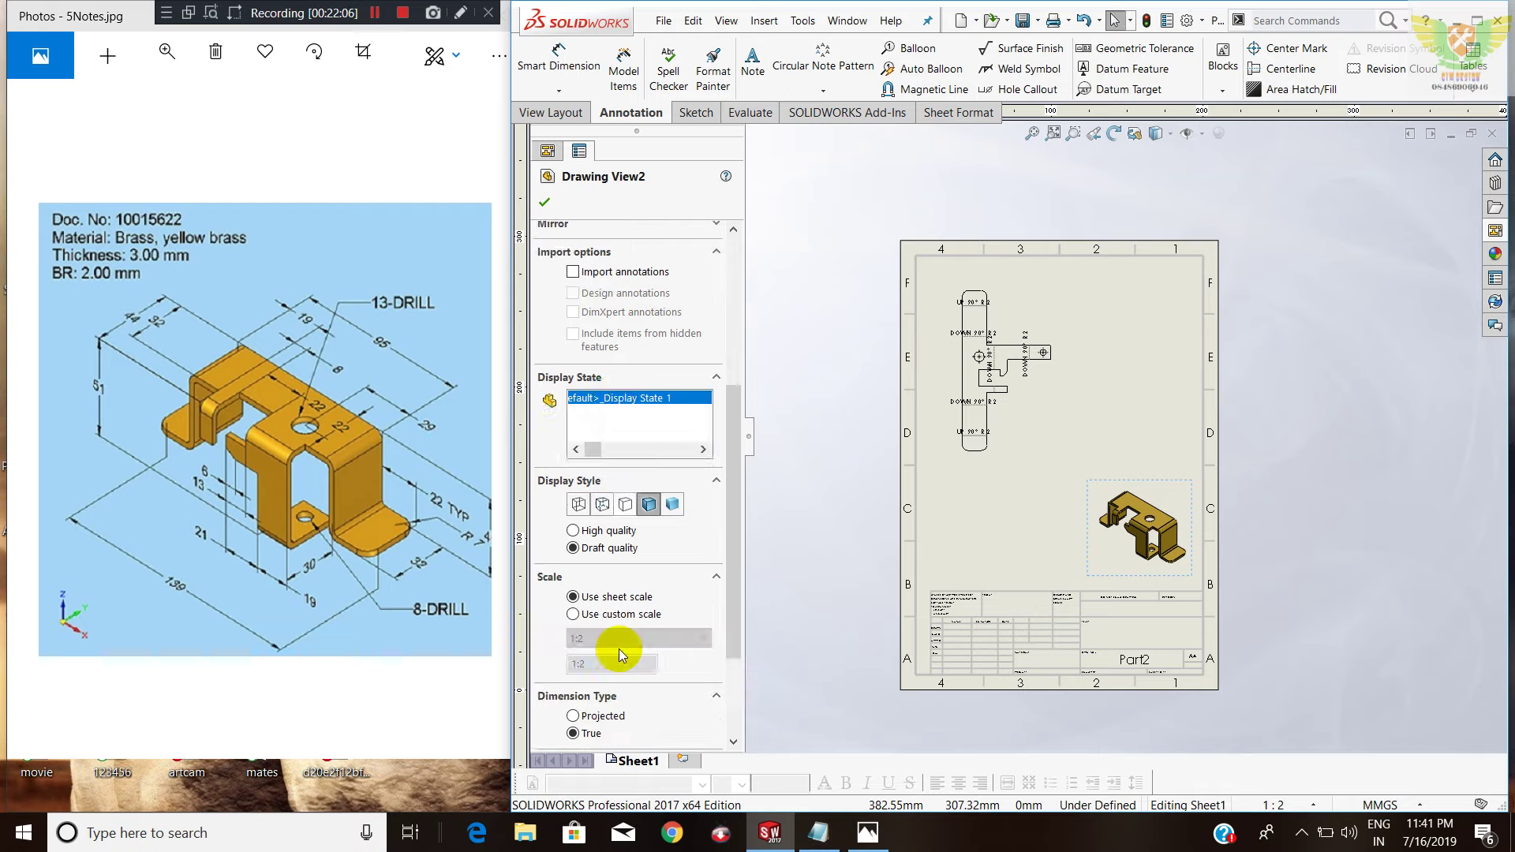
click(543, 202)
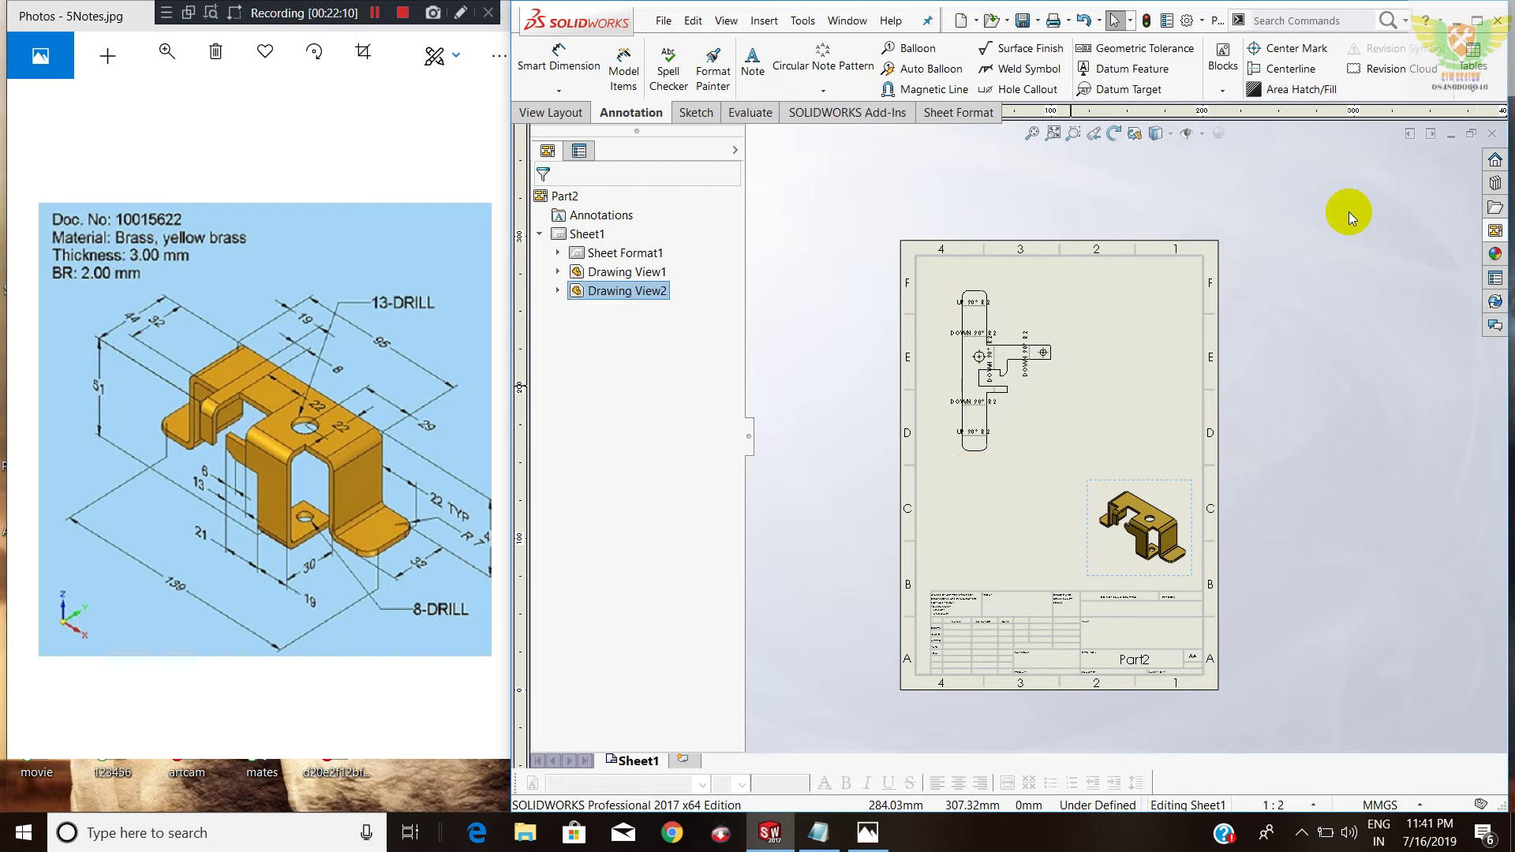
click(1498, 230)
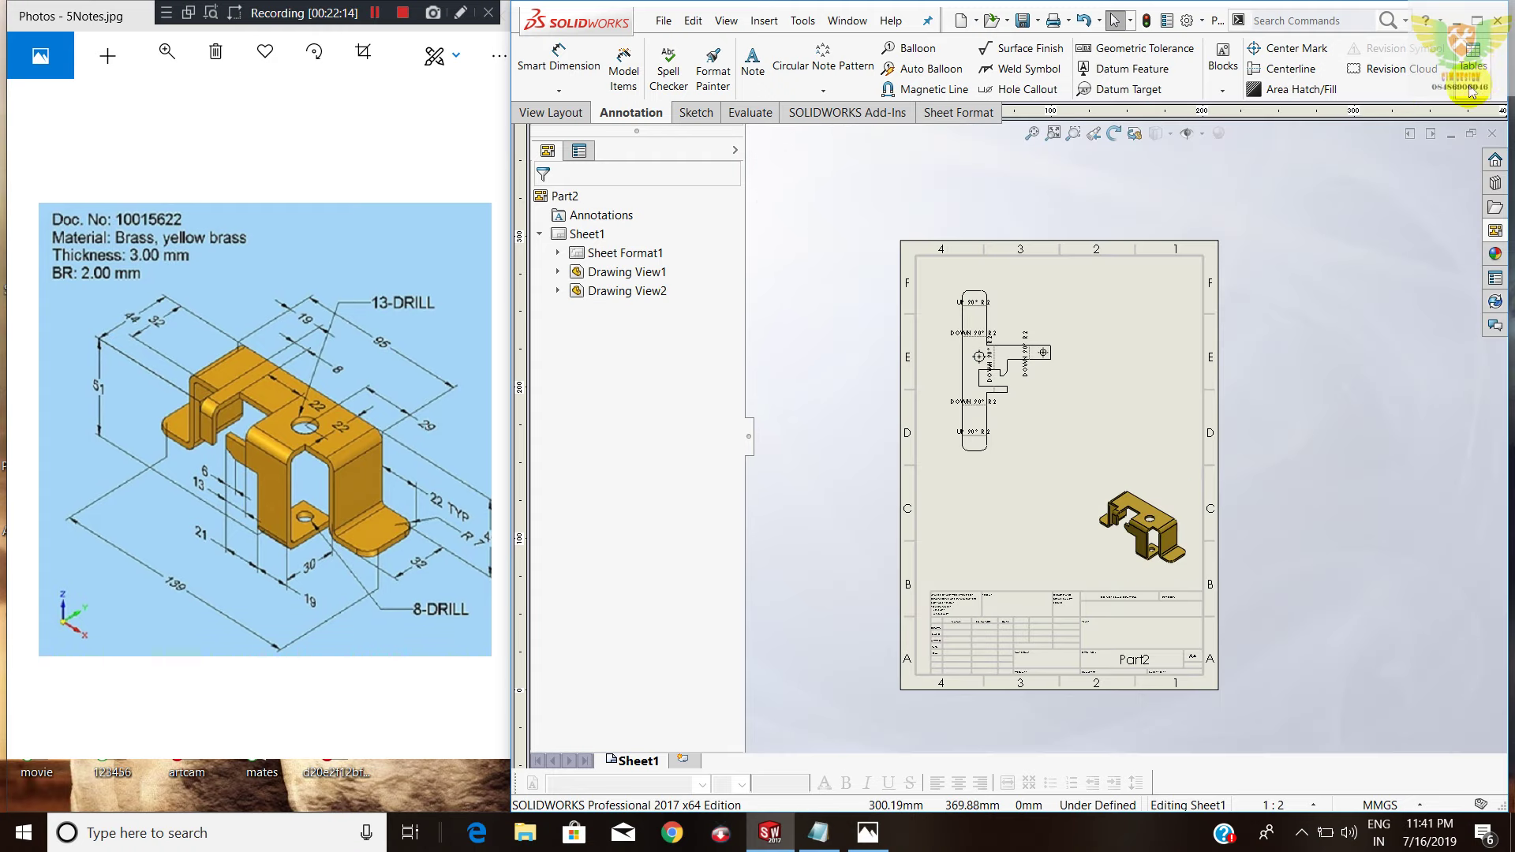
click(1473, 55)
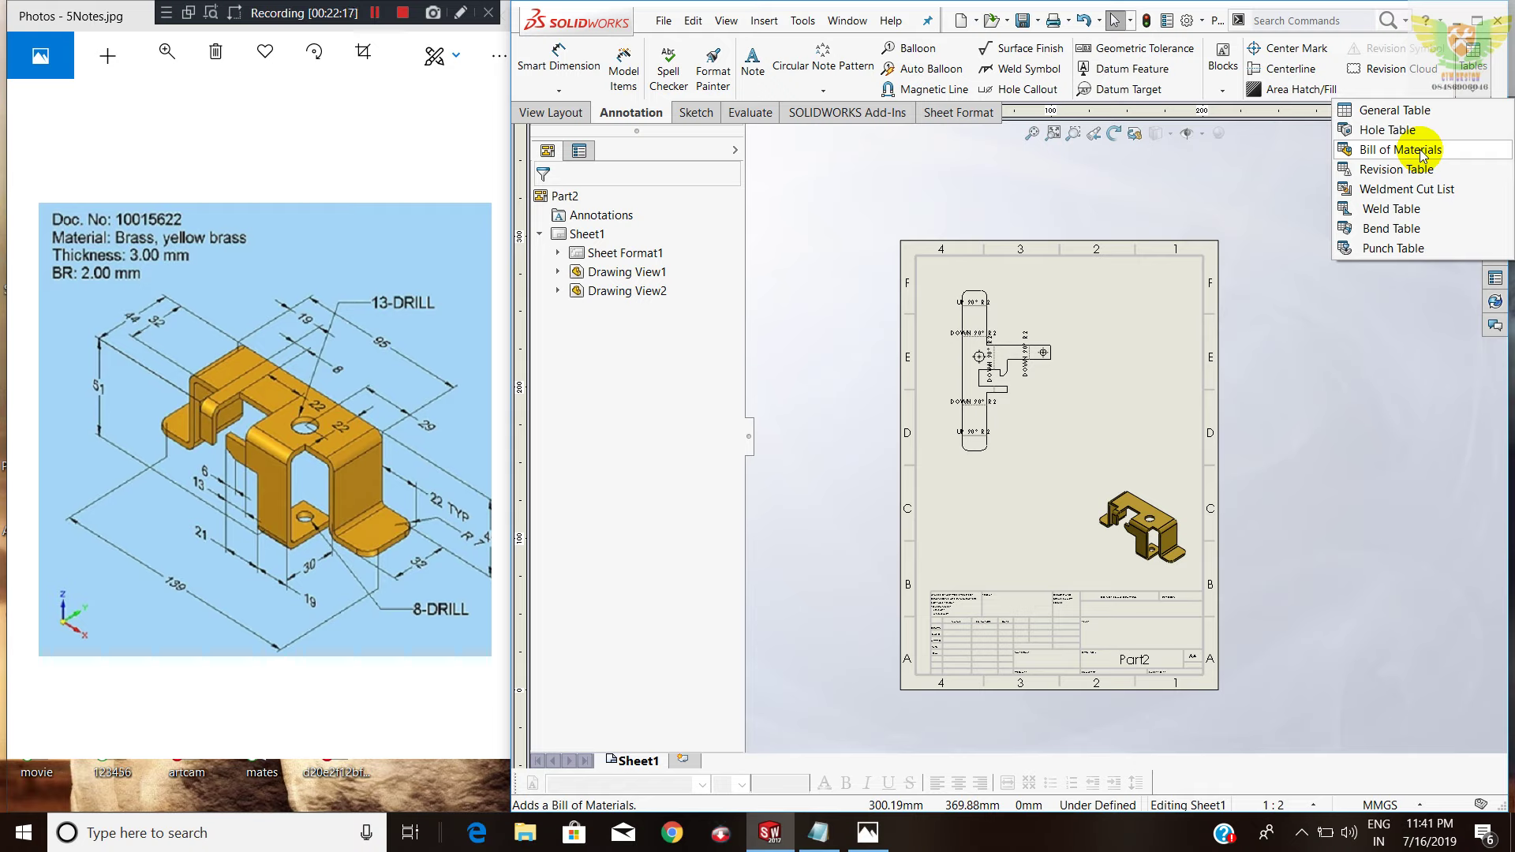
Insert a bend table for the flat pattern view in the sheet's top-right corner.
click(1386, 230)
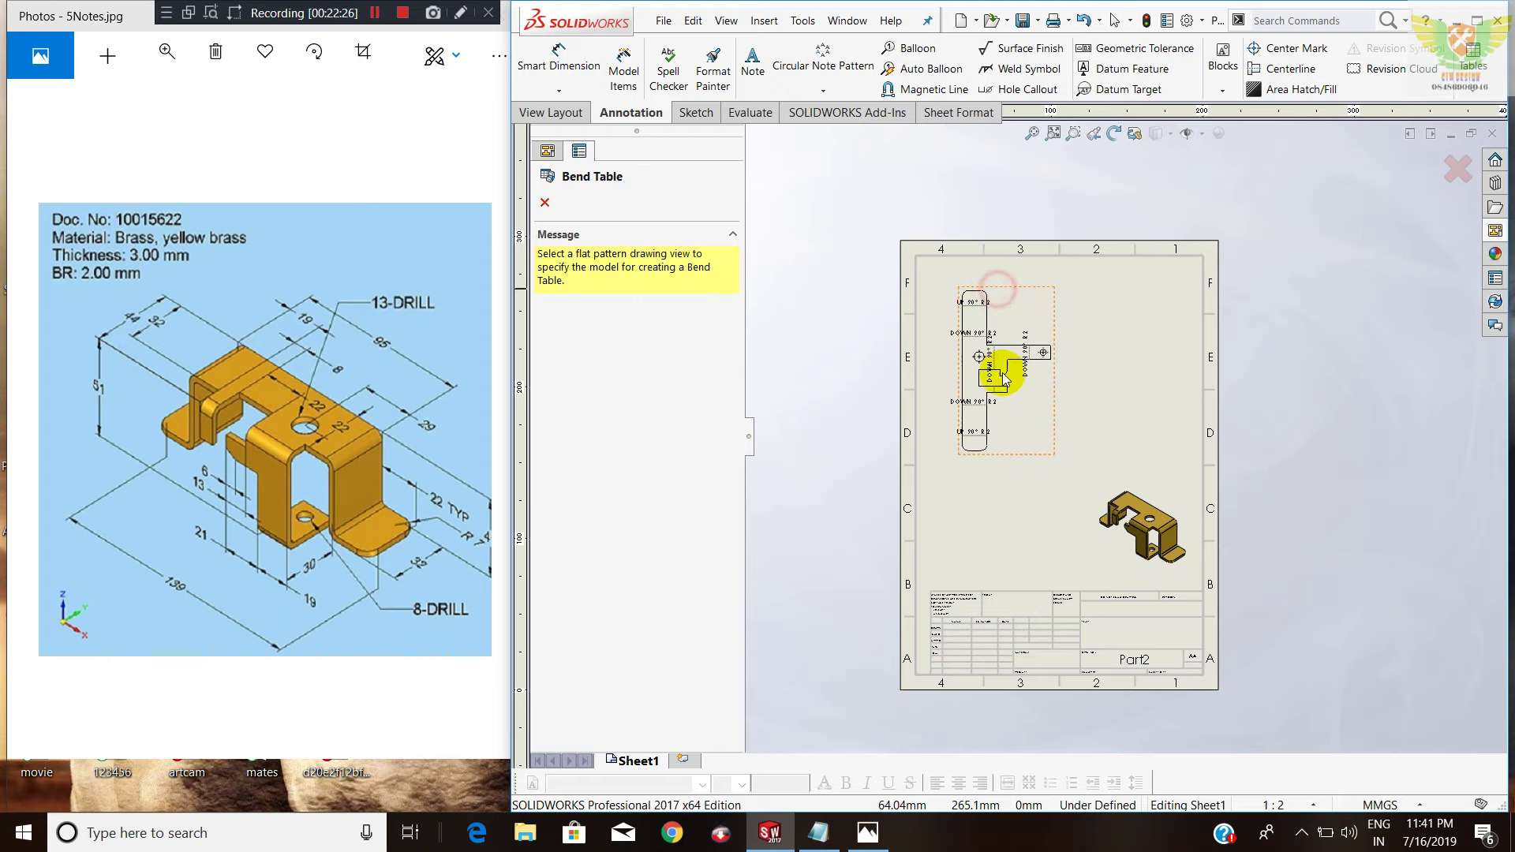
click(982, 312)
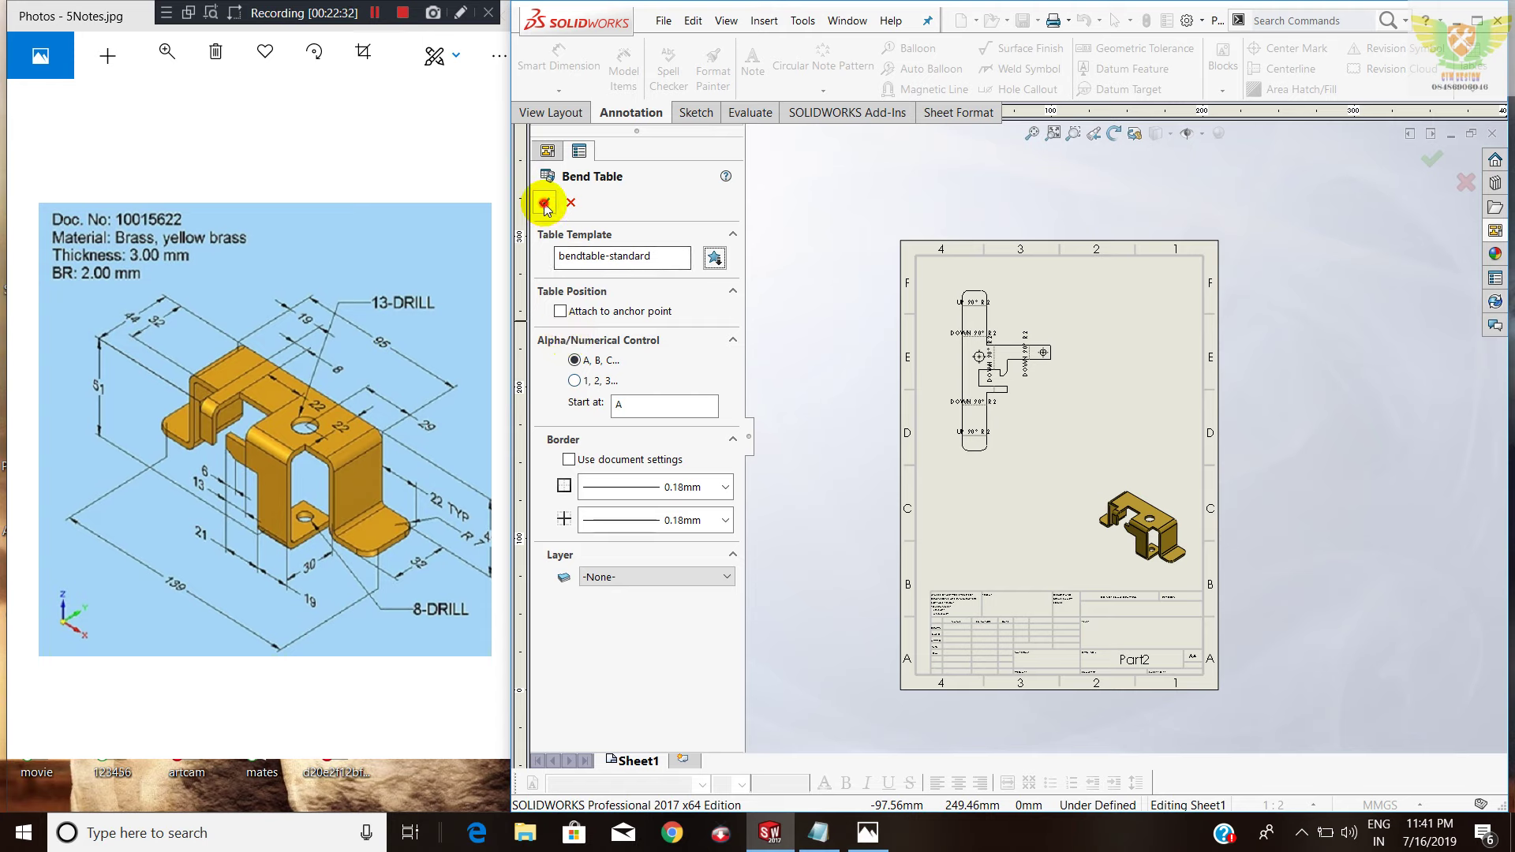
click(543, 202)
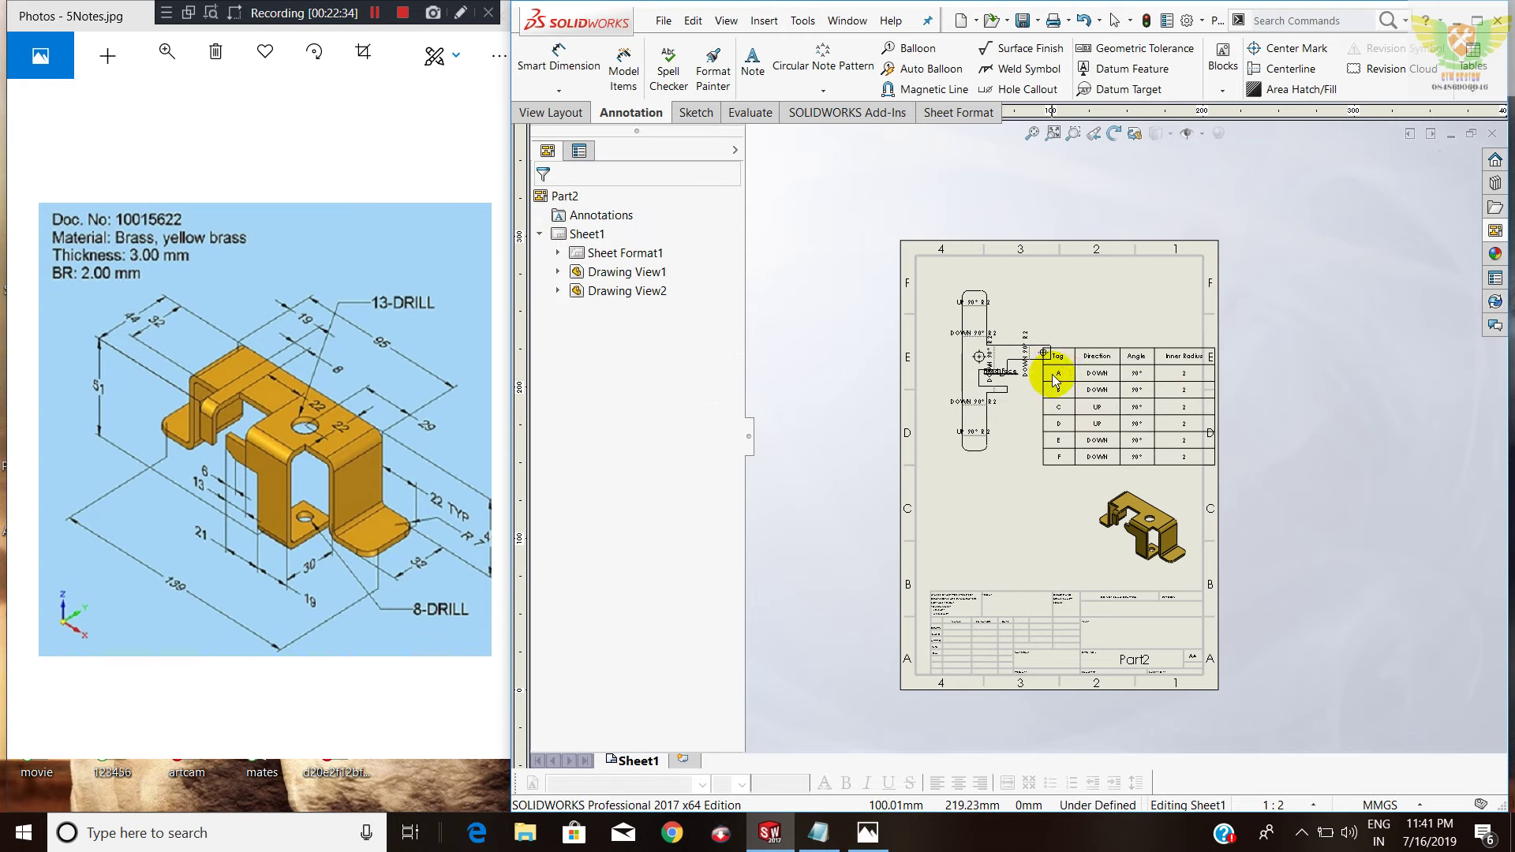
click(1053, 344)
click(1062, 304)
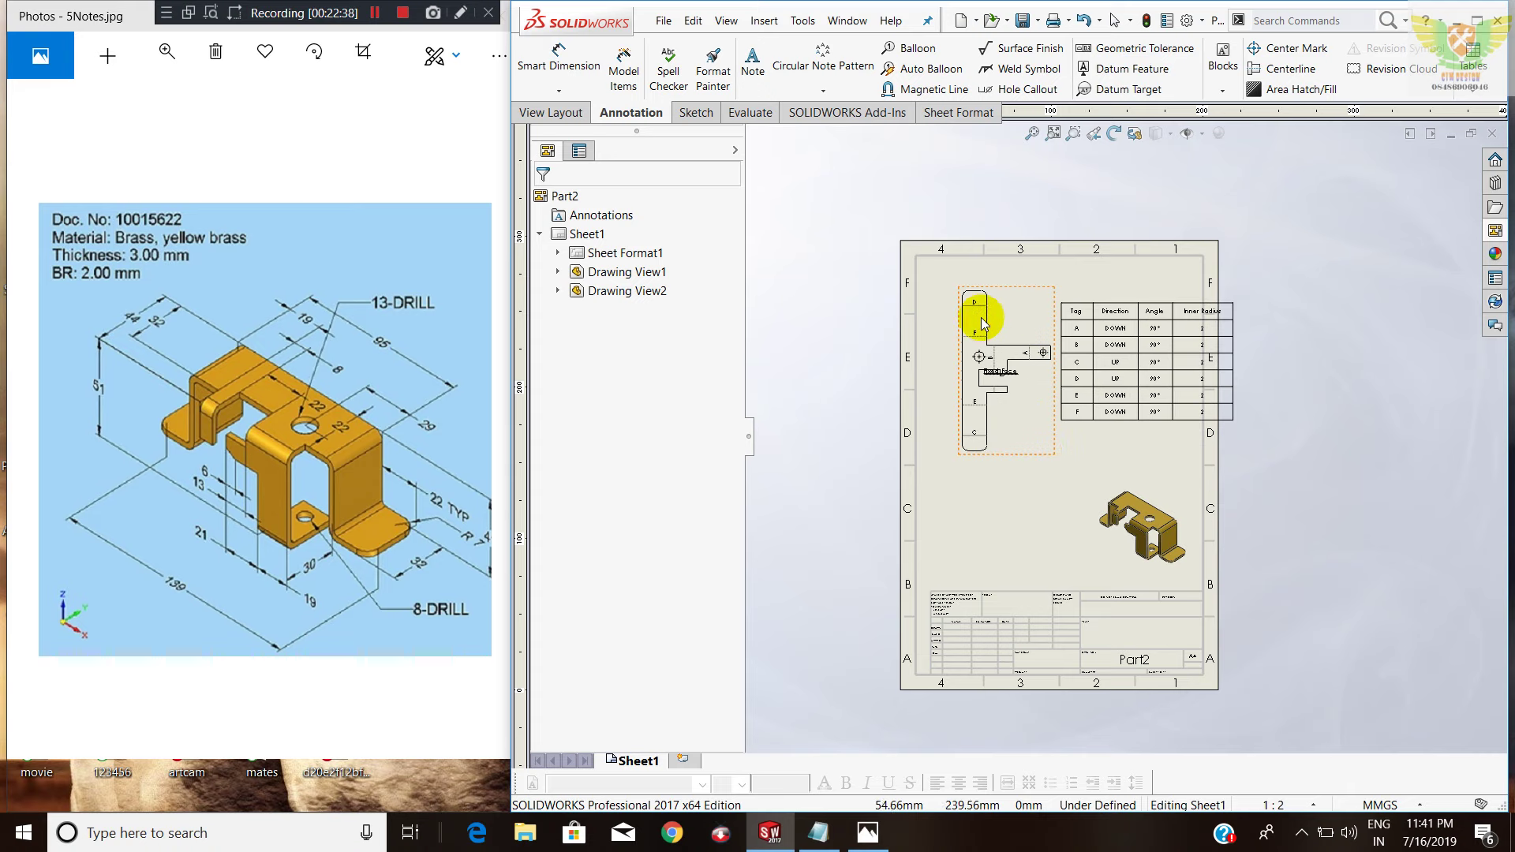
click(986, 285)
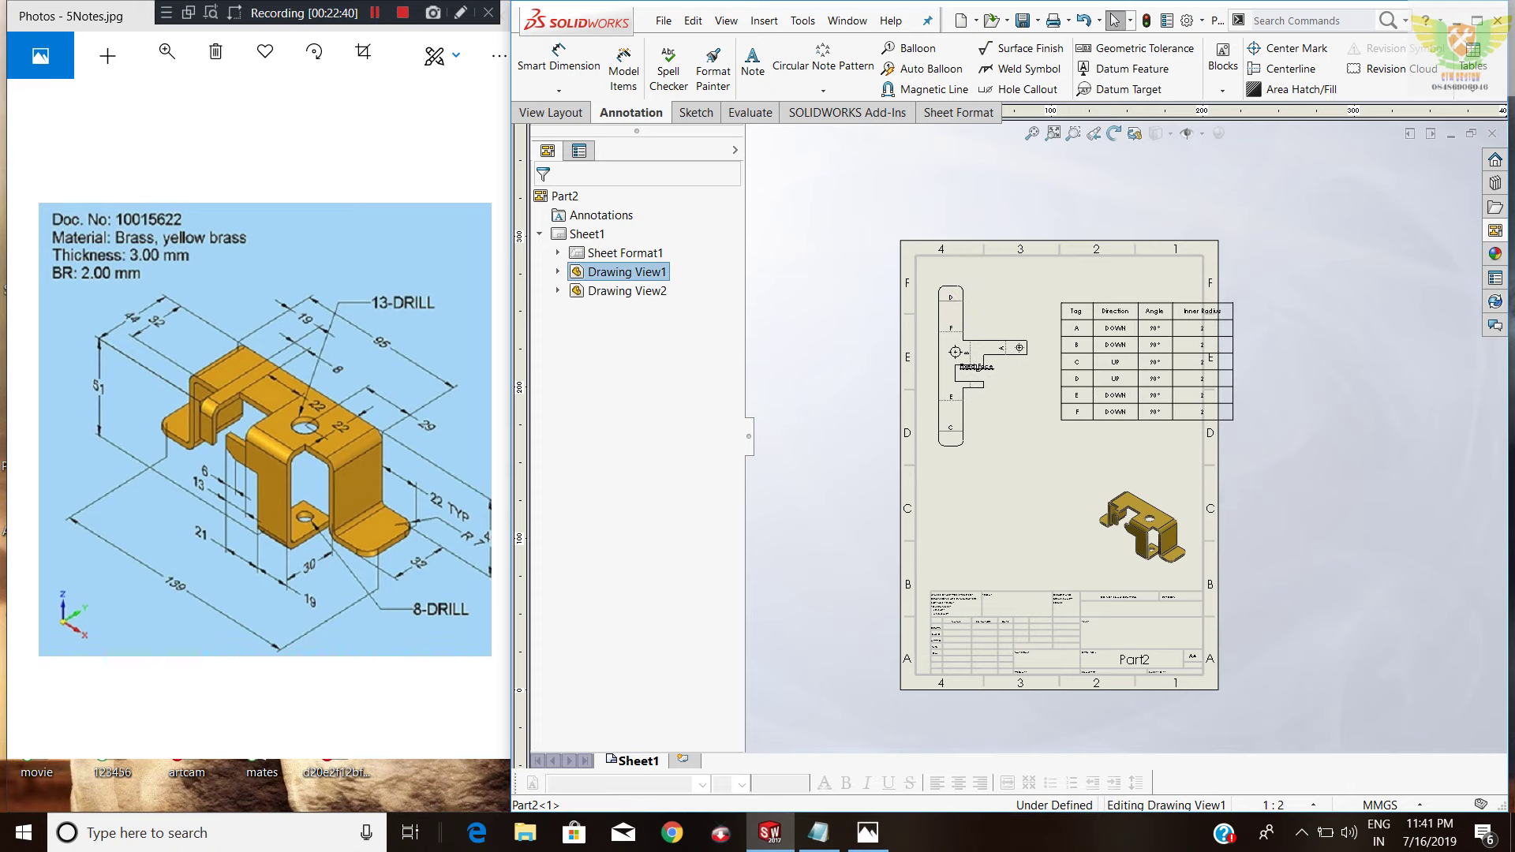
click(1068, 309)
click(1078, 300)
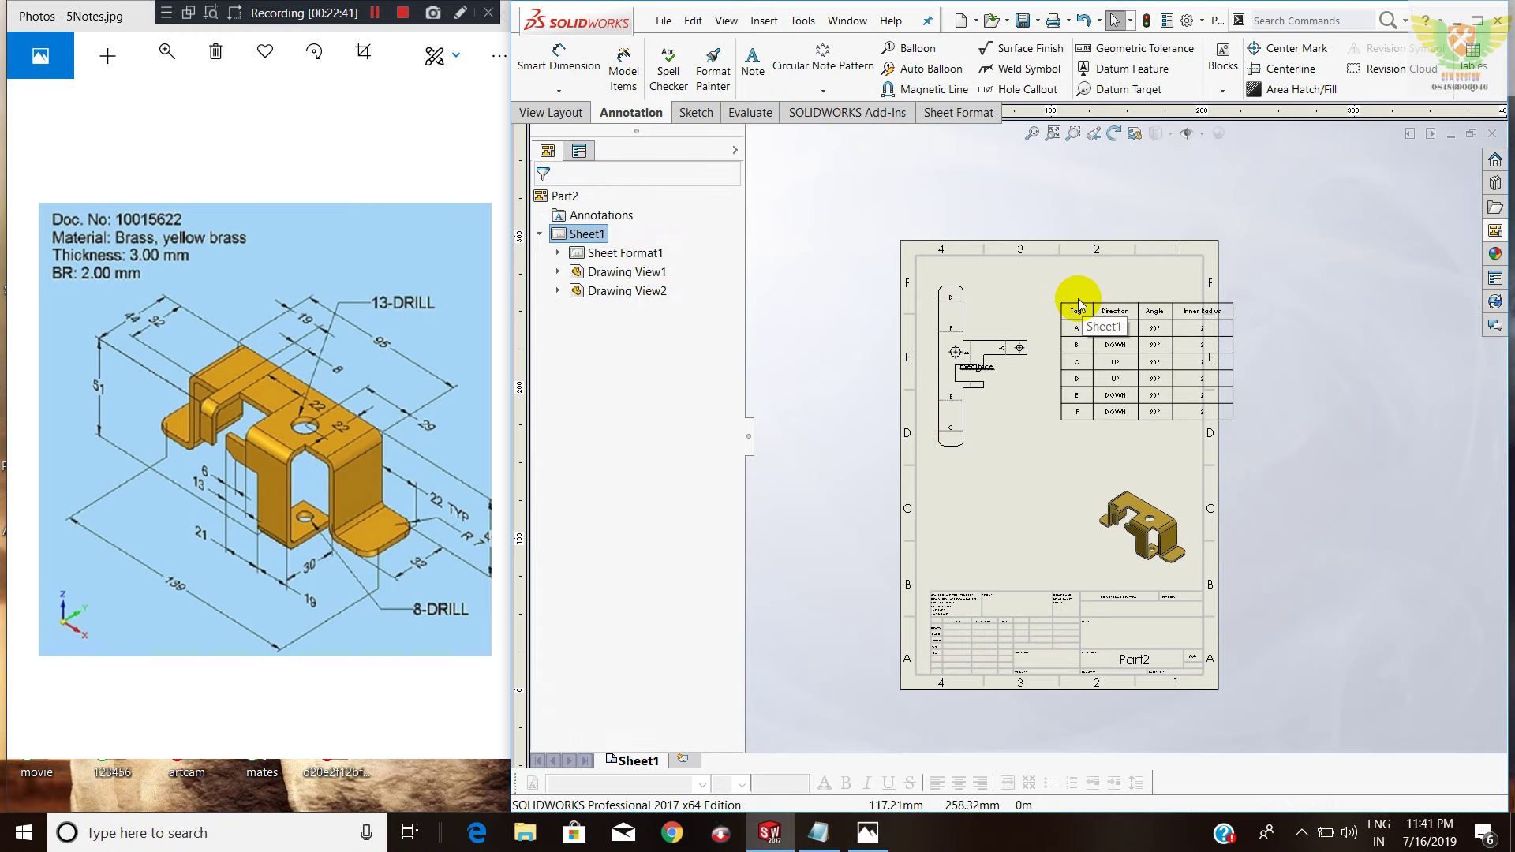
click(1072, 308)
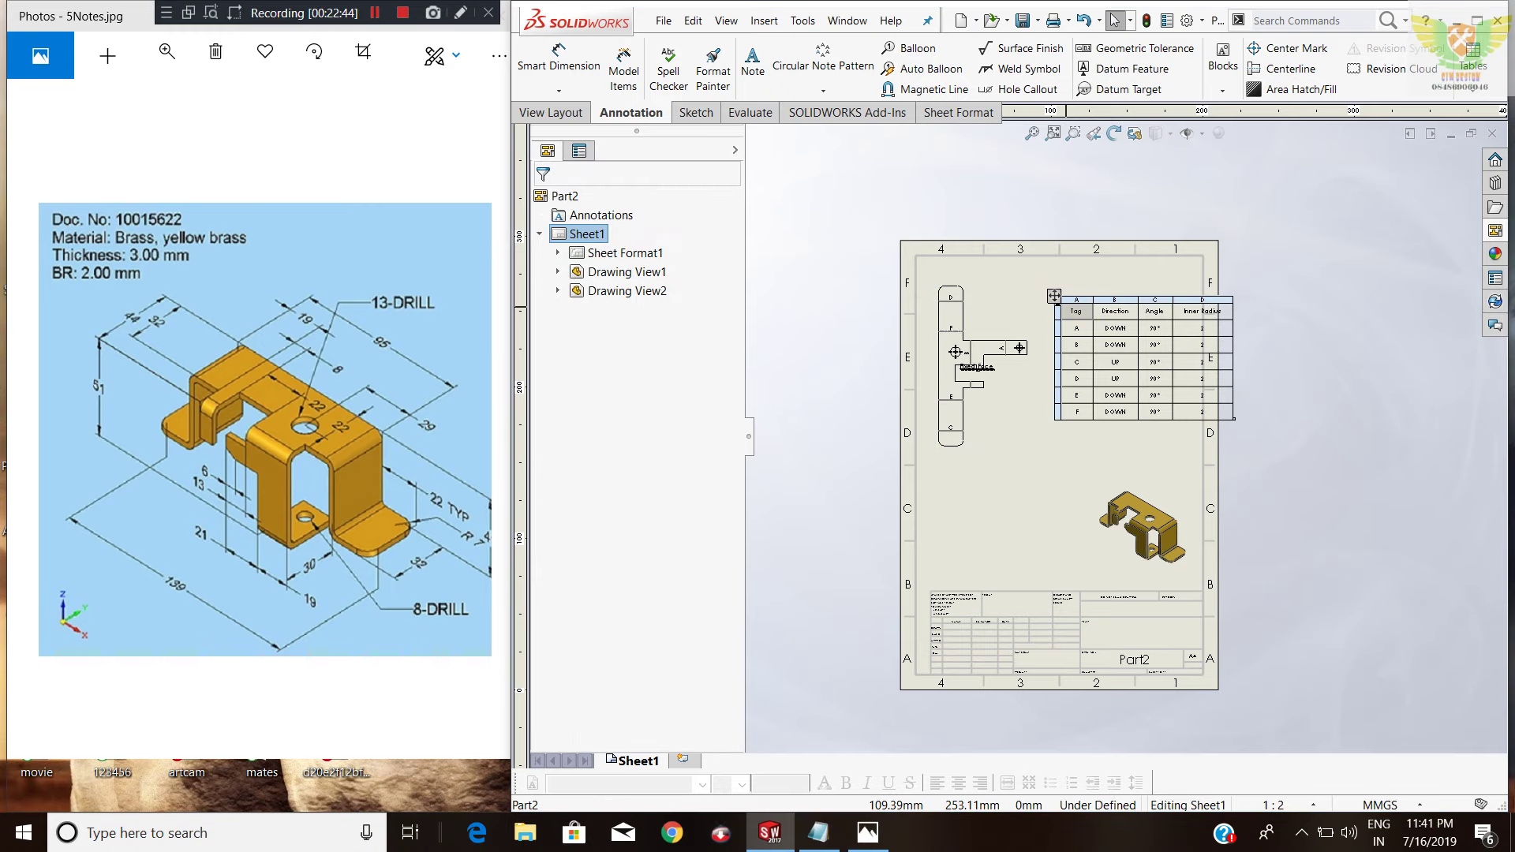
drag(1054, 296, 1025, 279)
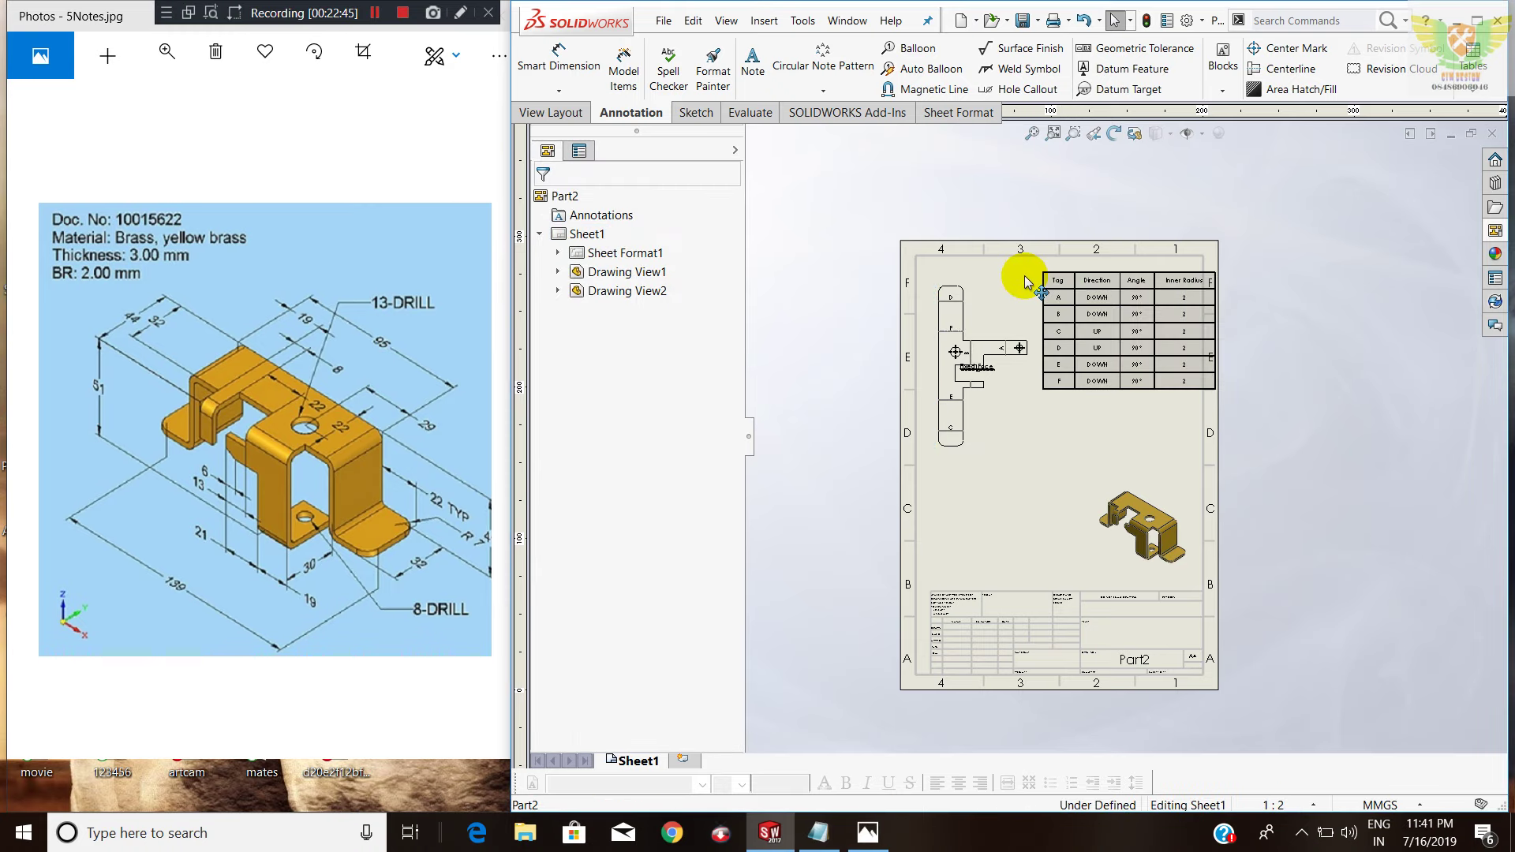
Narrow the bend table's Inner Radius column so its header wraps.
click(1040, 278)
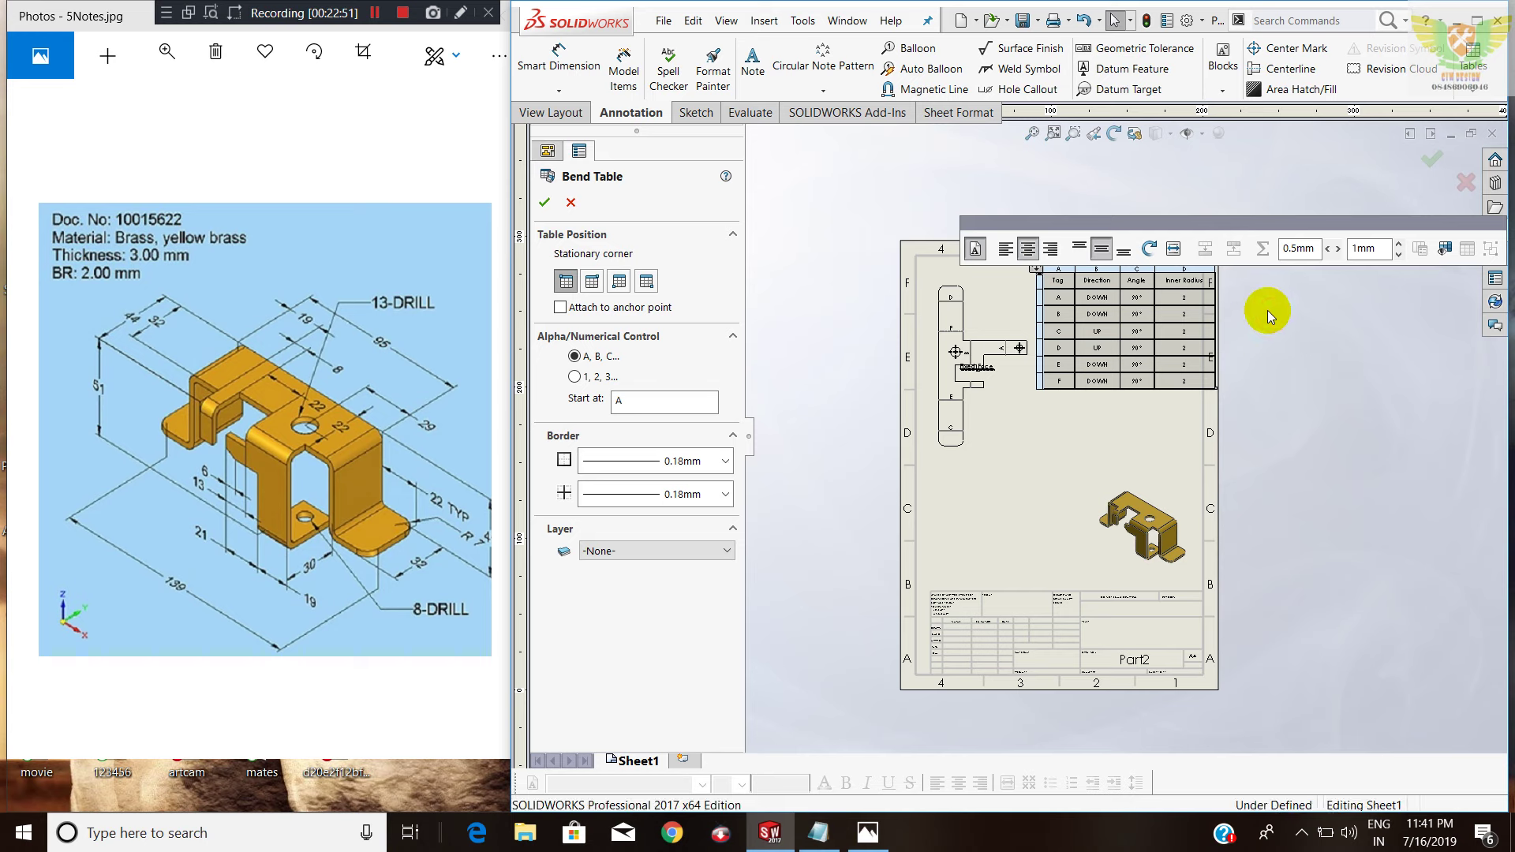
click(1267, 310)
click(1214, 275)
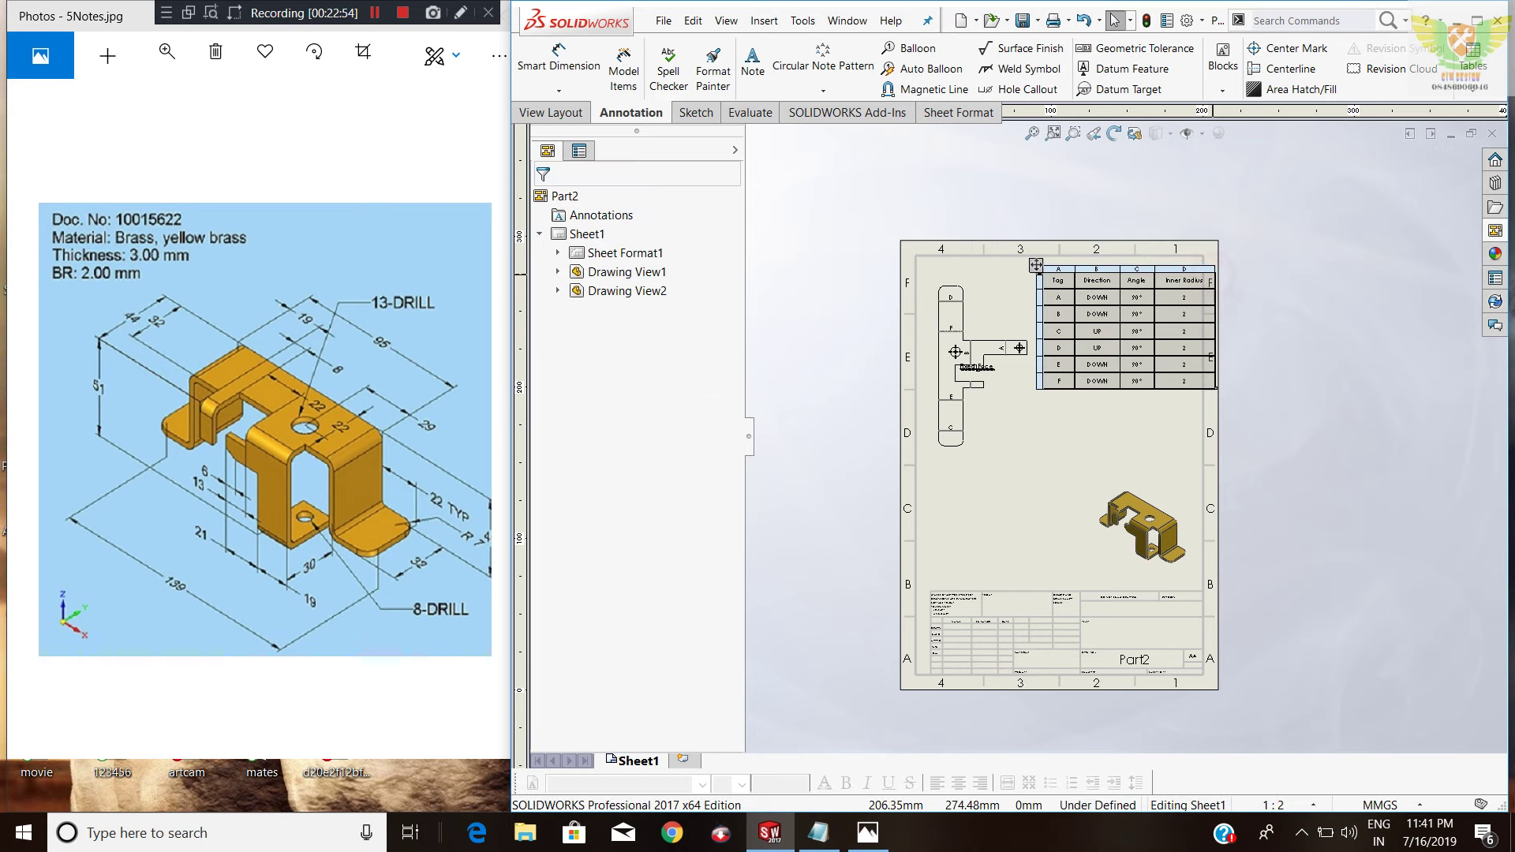
scroll(1215, 280, down, 1)
scroll(1207, 291, down, 1)
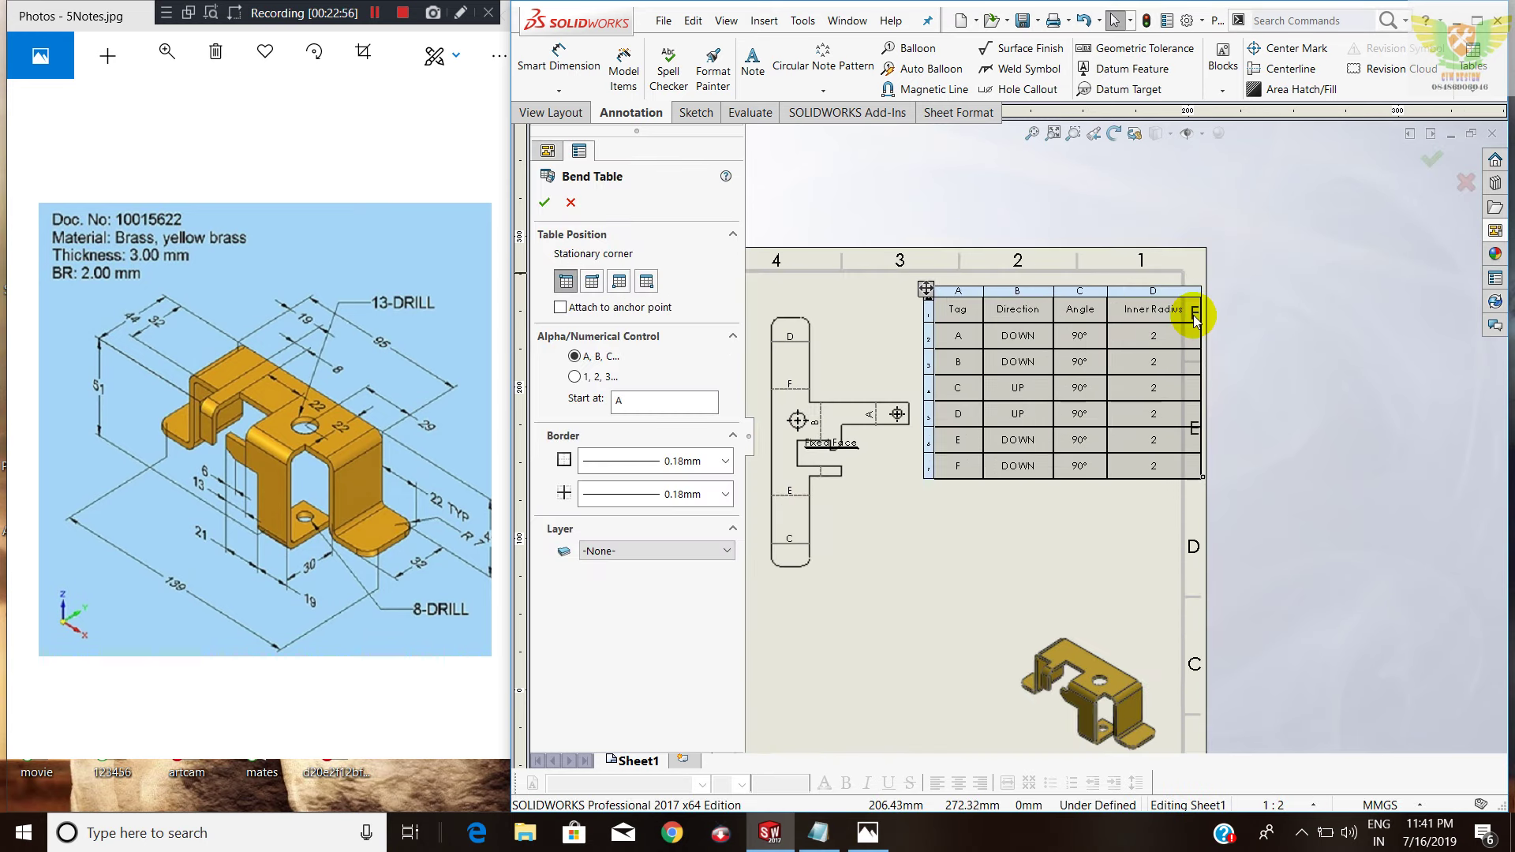
scroll(1200, 300, down, 1)
click(1197, 314)
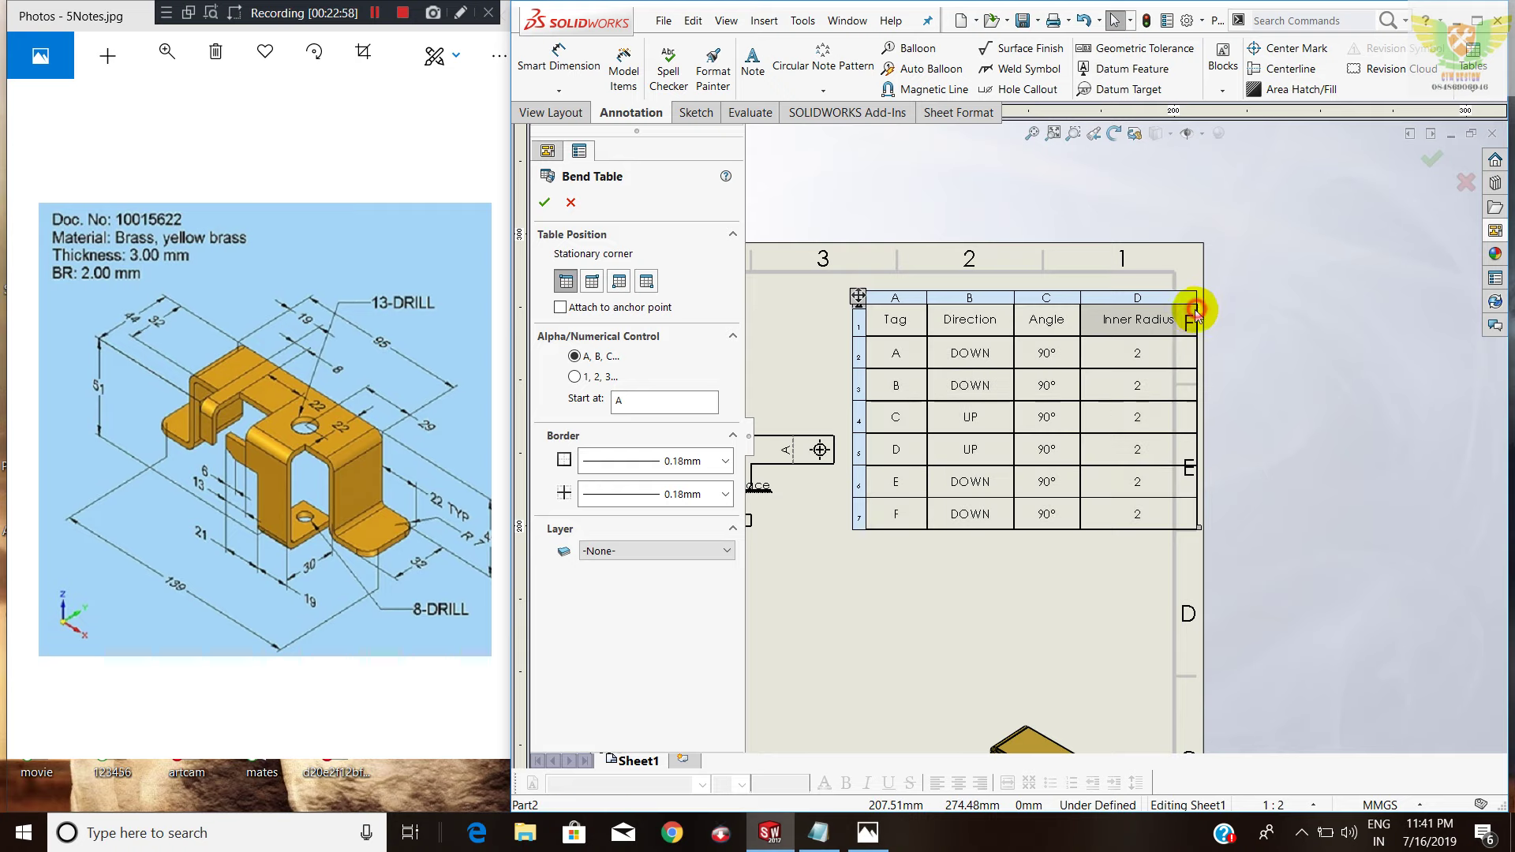
drag(1179, 313, 1124, 319)
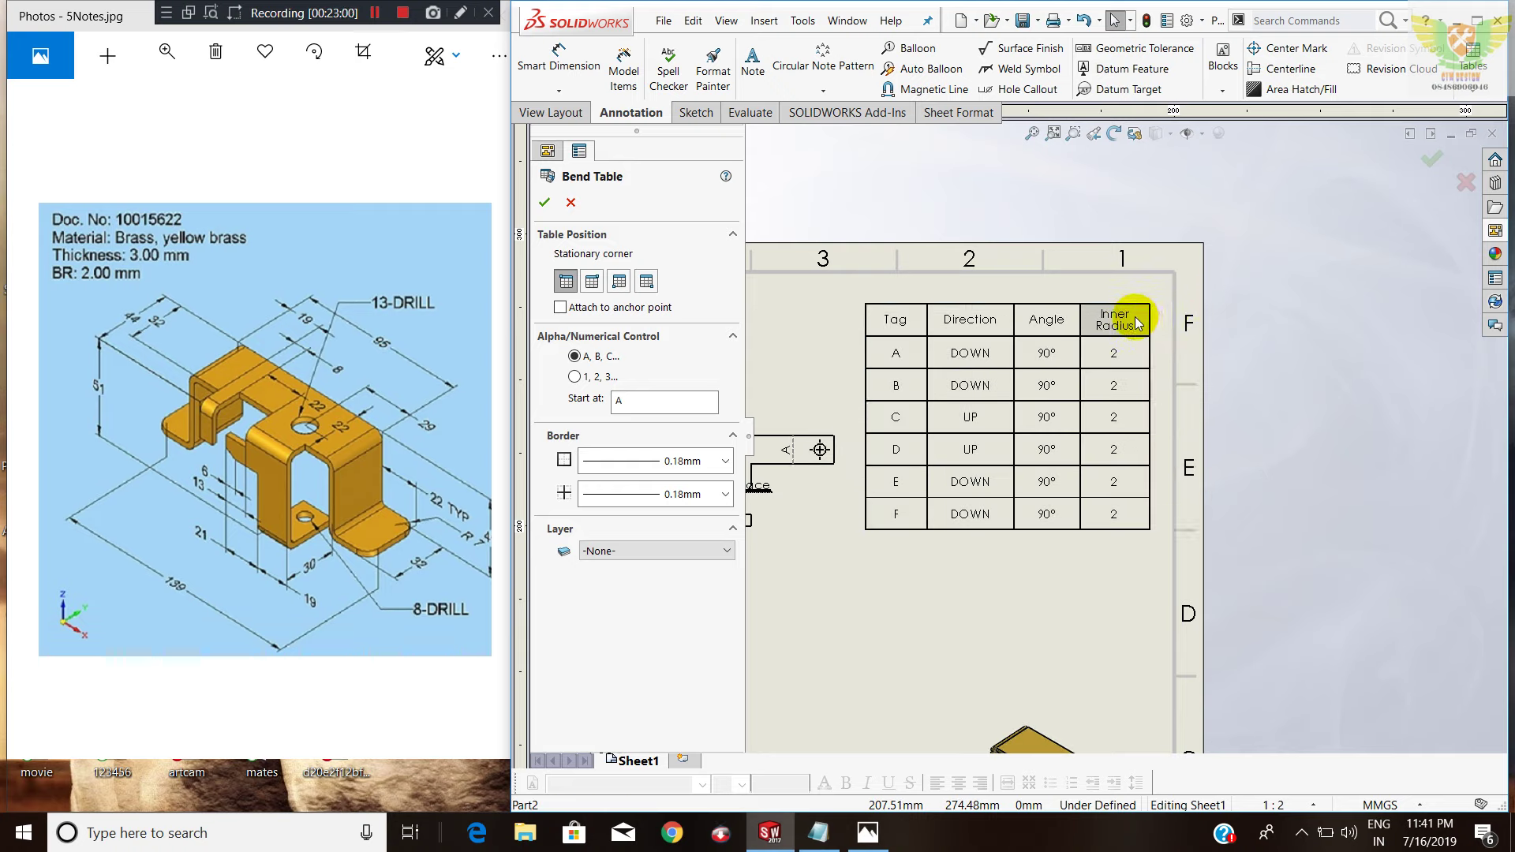
click(1254, 309)
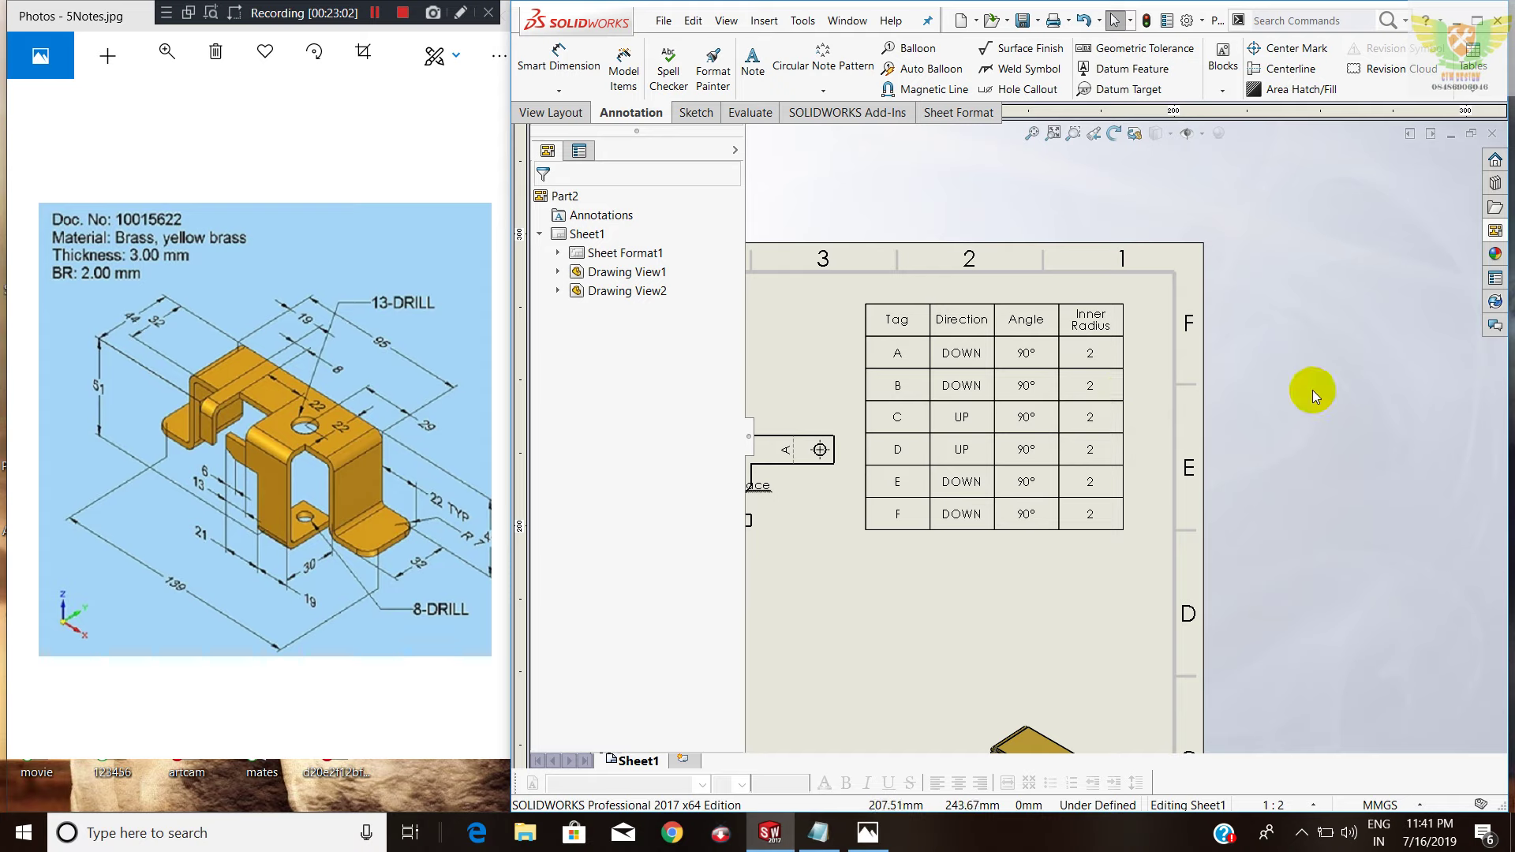
Move the flat pattern's Fixed Face note to the left.
key(f)
scroll(955, 477, down, 2)
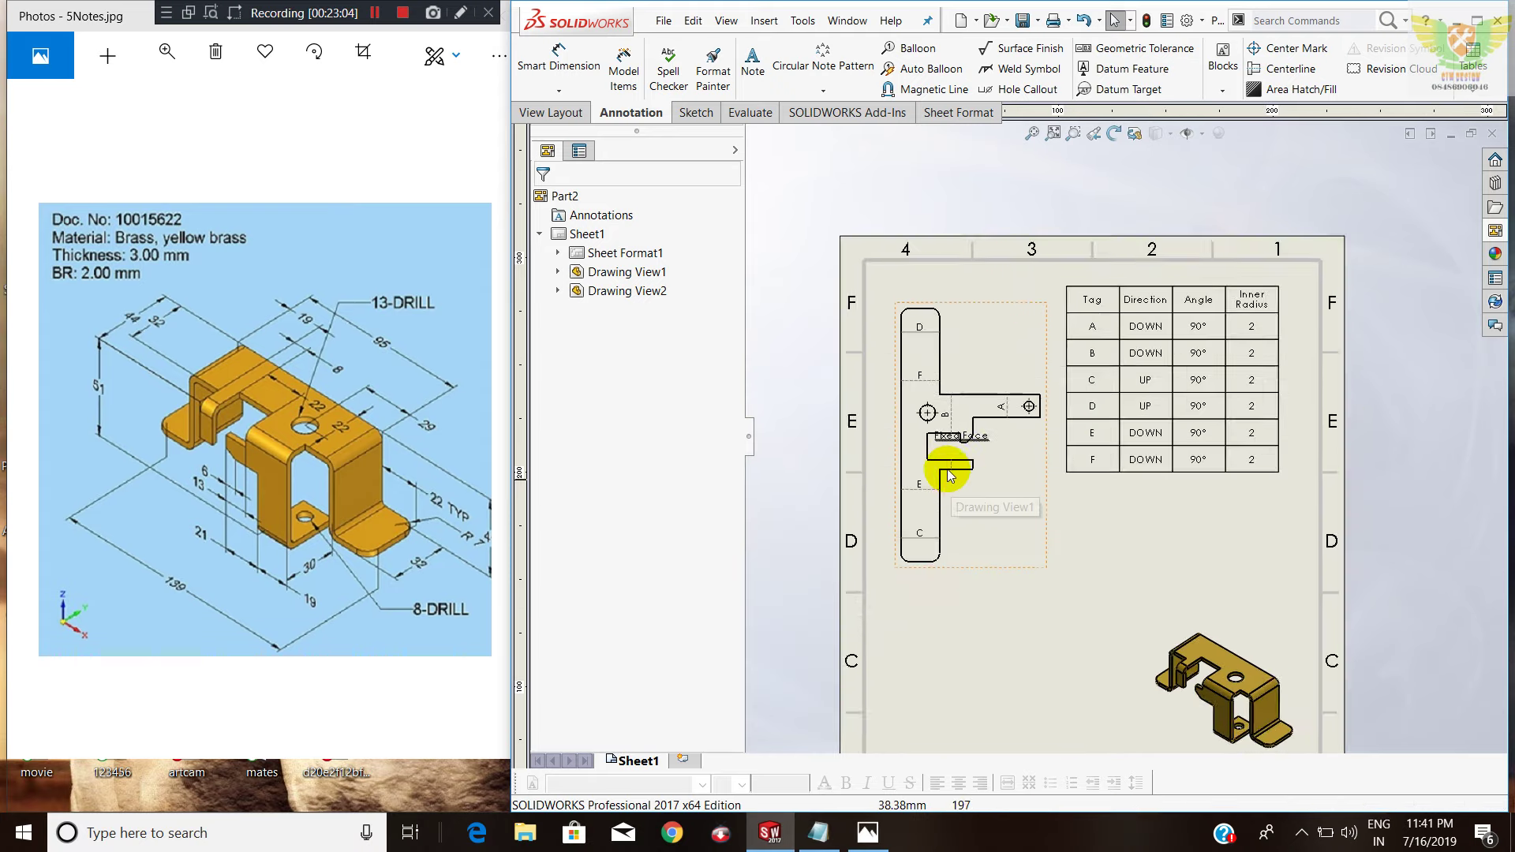
scroll(992, 430, down, 3)
click(991, 369)
drag(1002, 415, 942, 404)
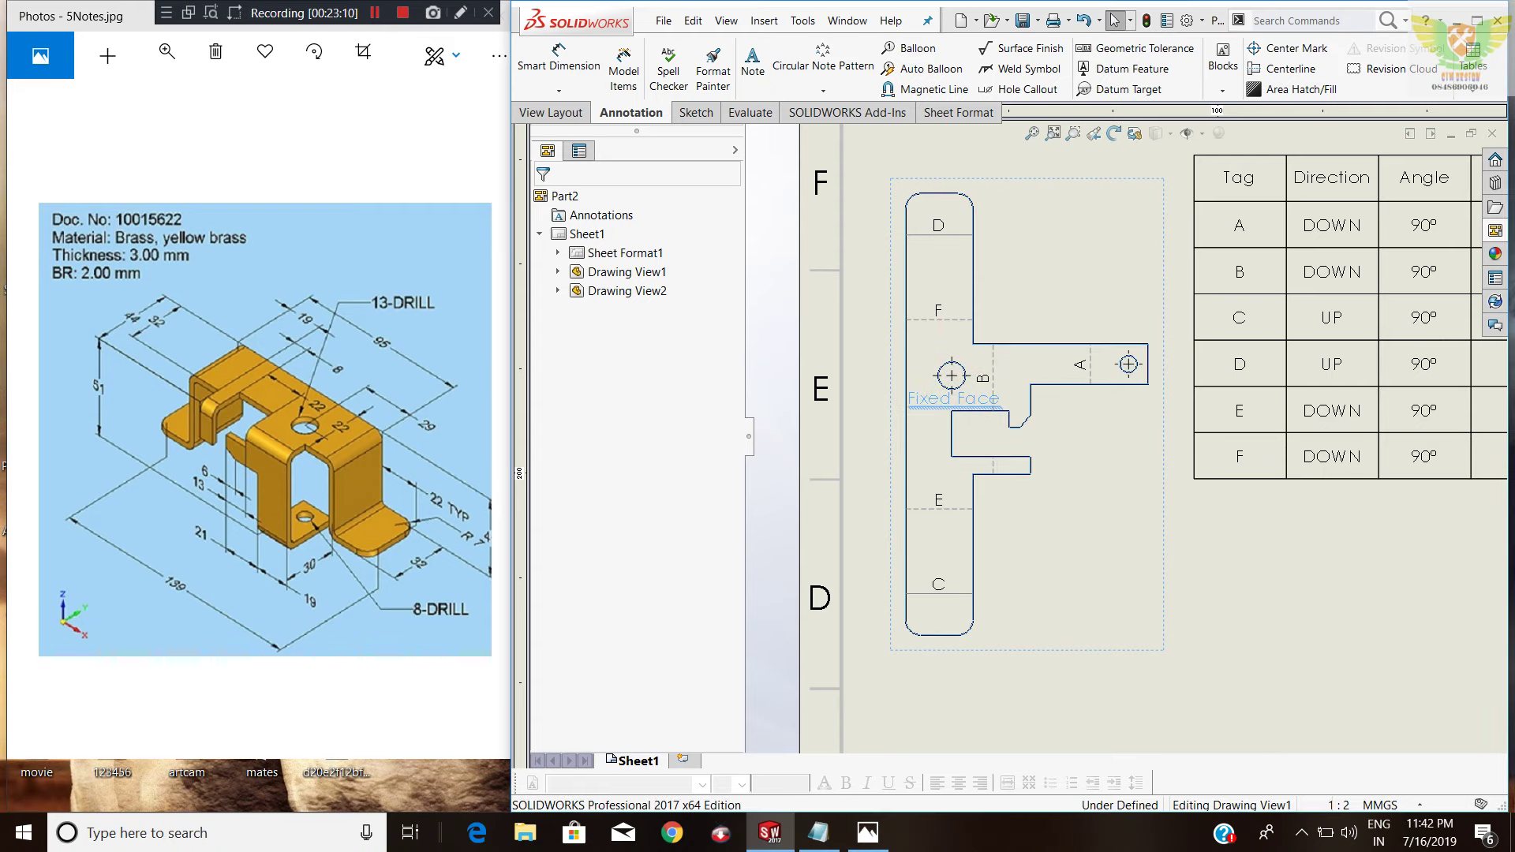
click(1198, 542)
Start inserting a Hole Table from the Tables list.
scroll(1100, 561, up, 5)
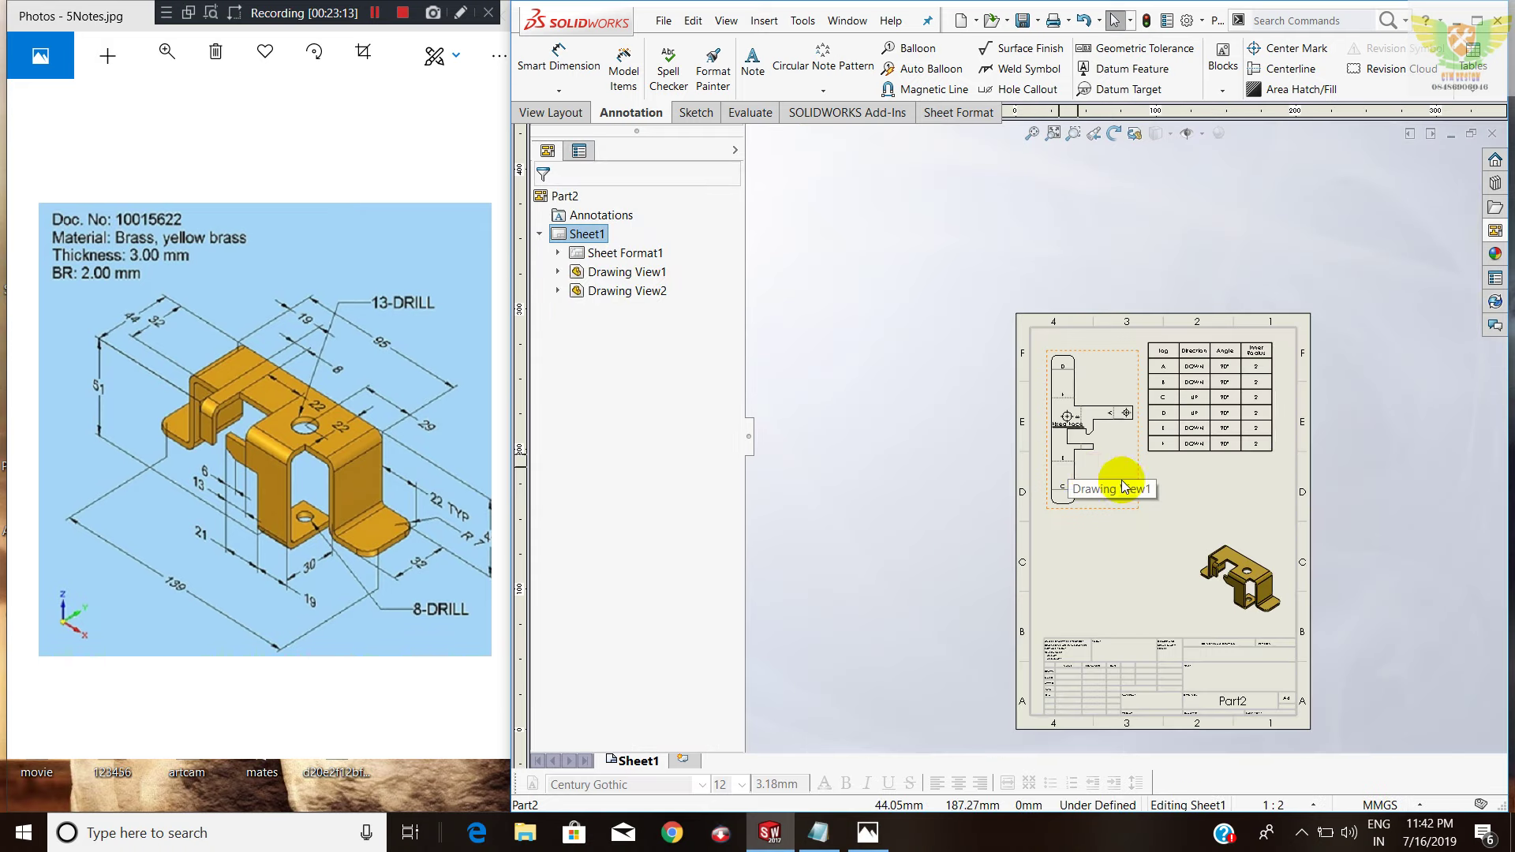
scroll(1104, 474, down, 2)
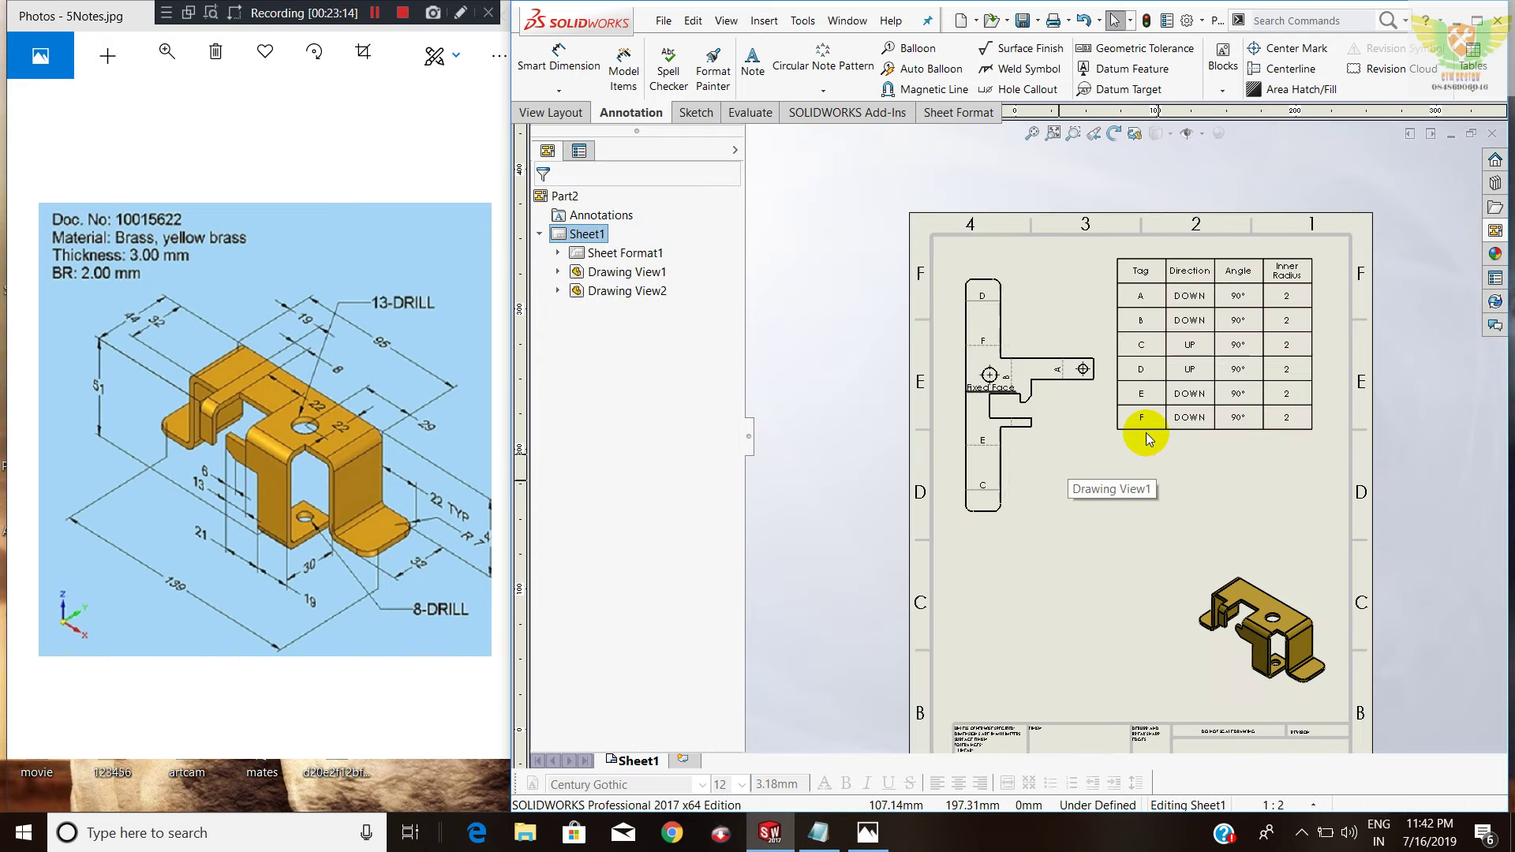
click(1465, 99)
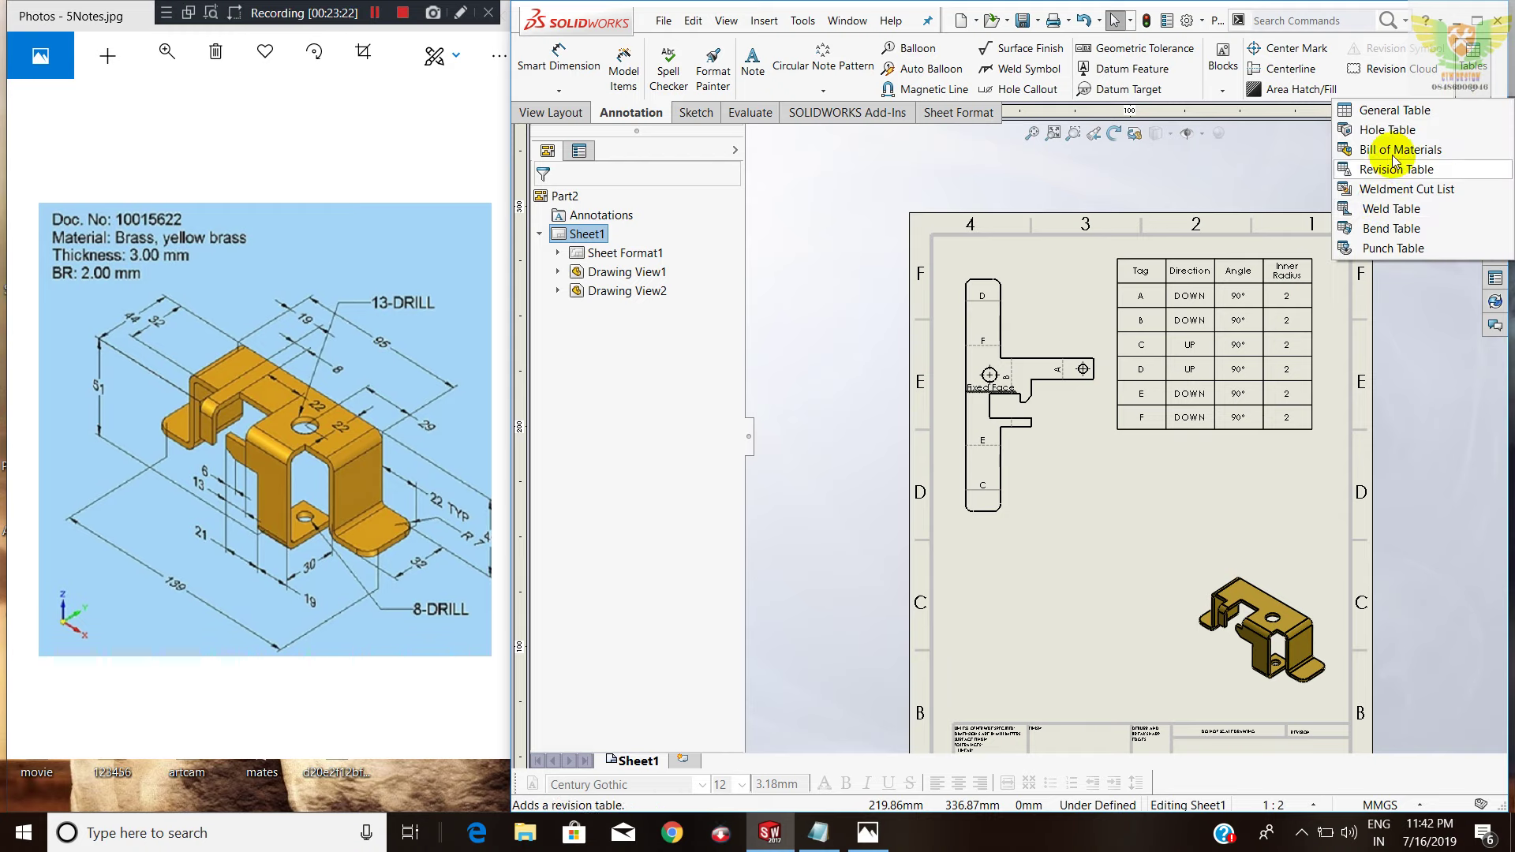
click(1388, 130)
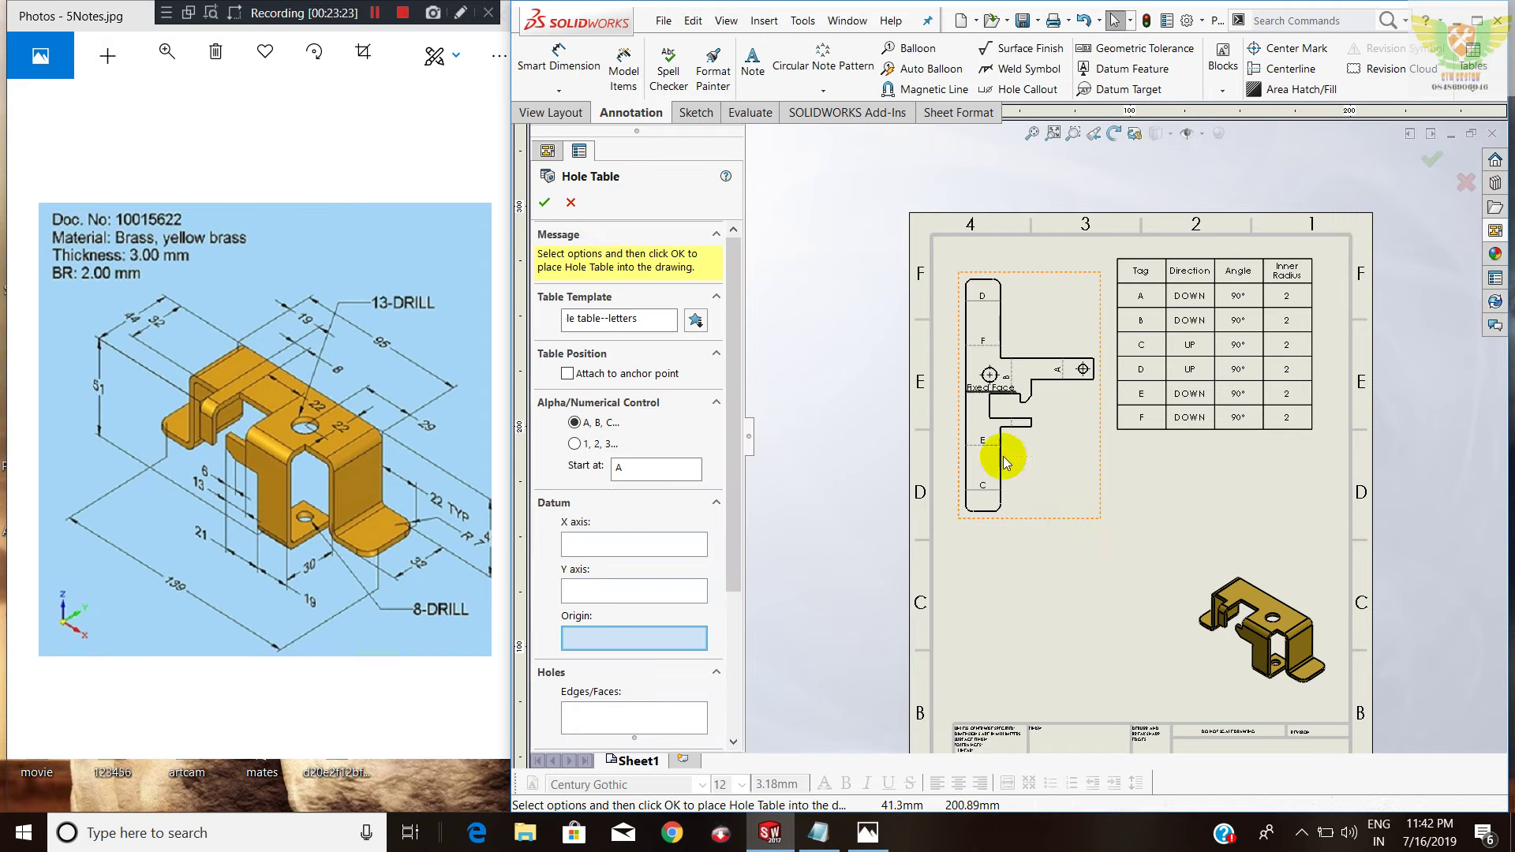
Datum the hole table on the bottom (X) and left (Y) edges, adding both holes A1 and B1.
click(631, 544)
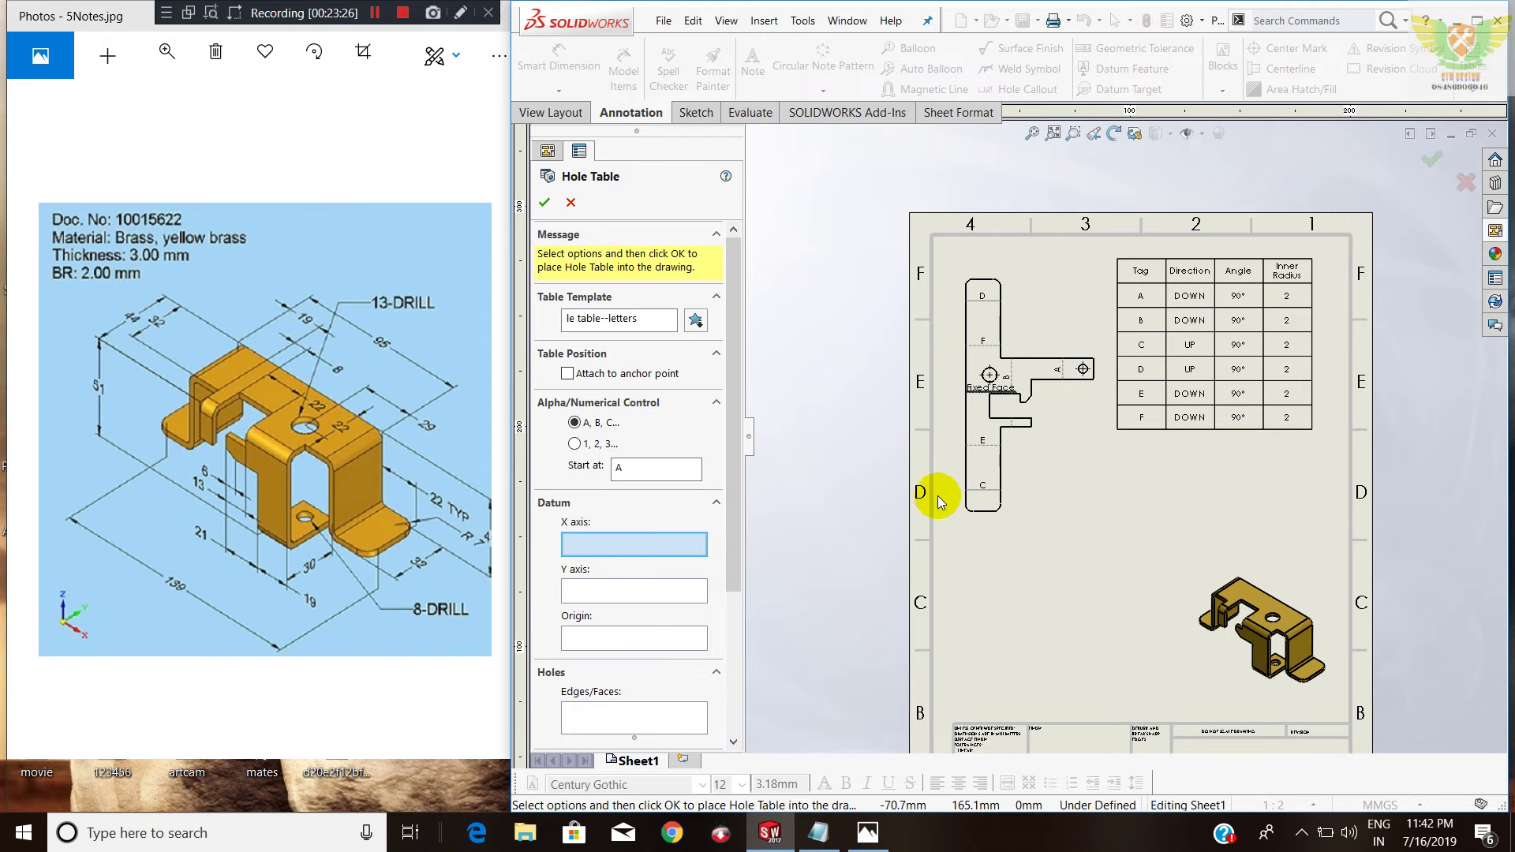
scroll(983, 490, down, 1)
scroll(993, 556, down, 1)
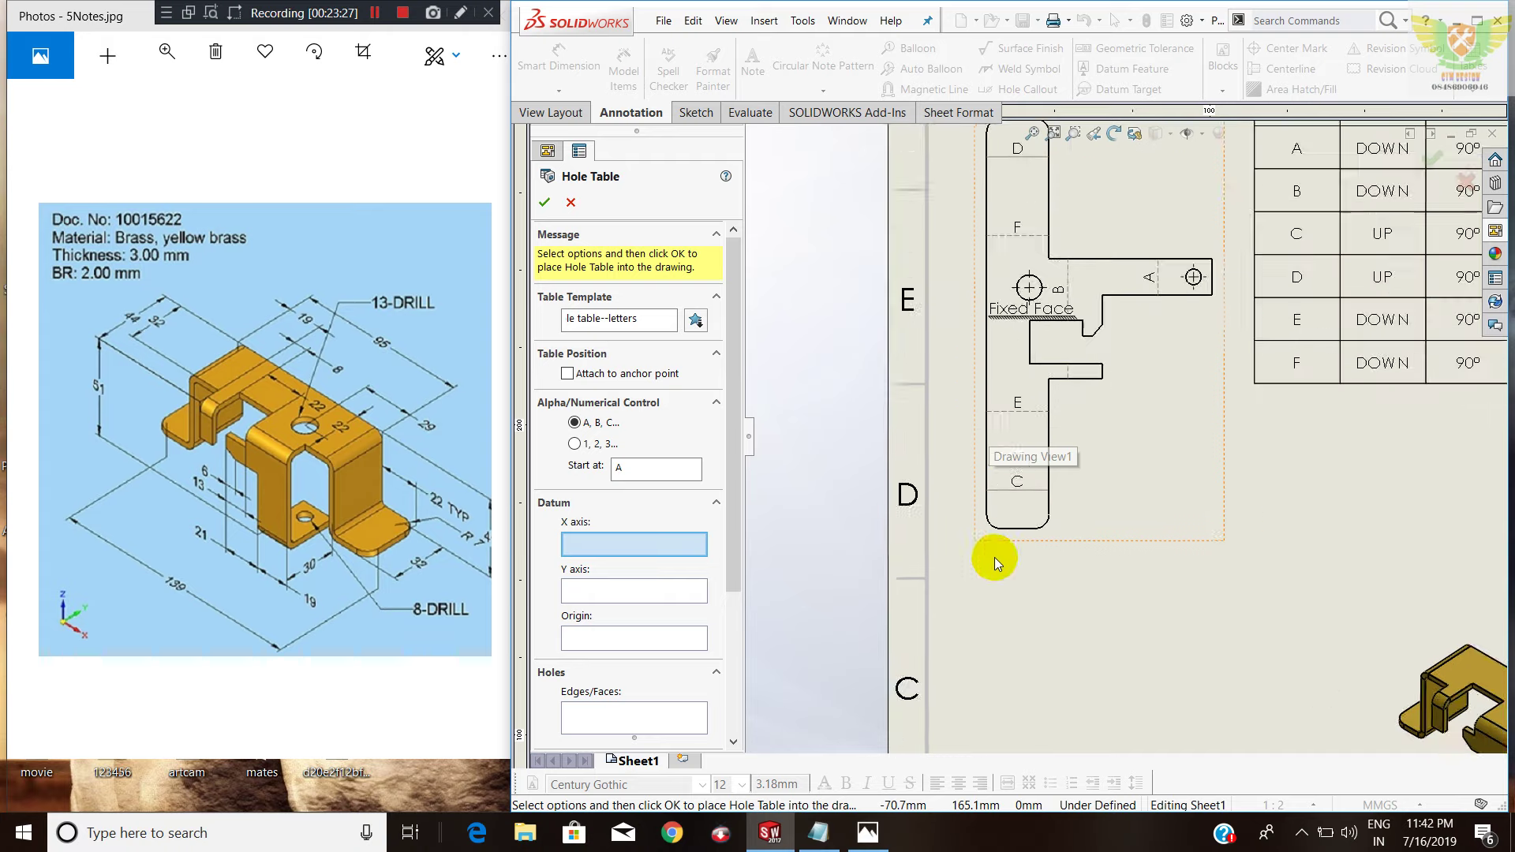
scroll(990, 489, down, 1)
click(993, 436)
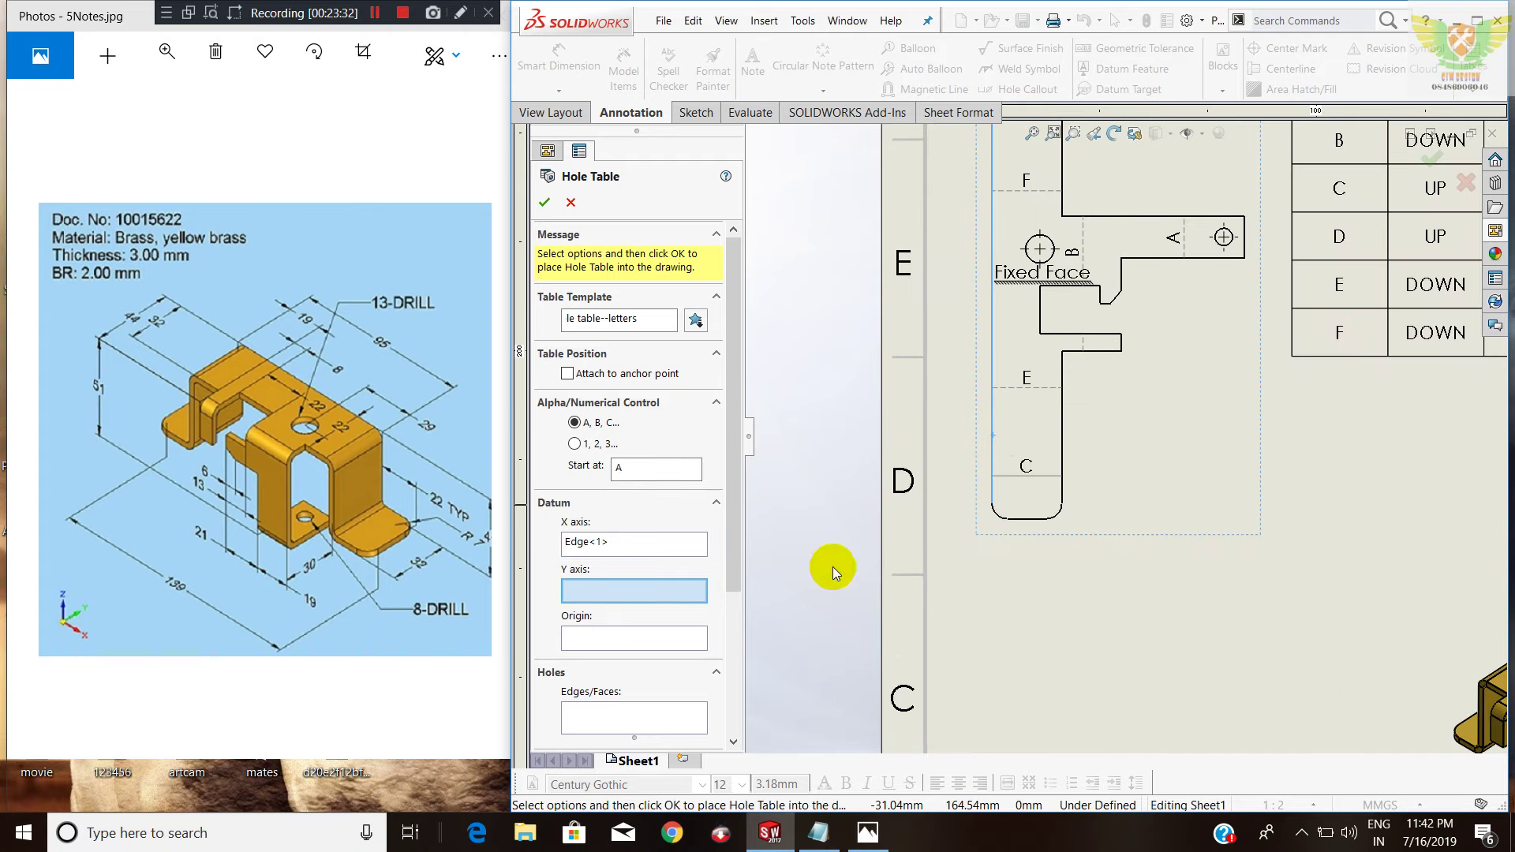
click(643, 545)
key(Delete)
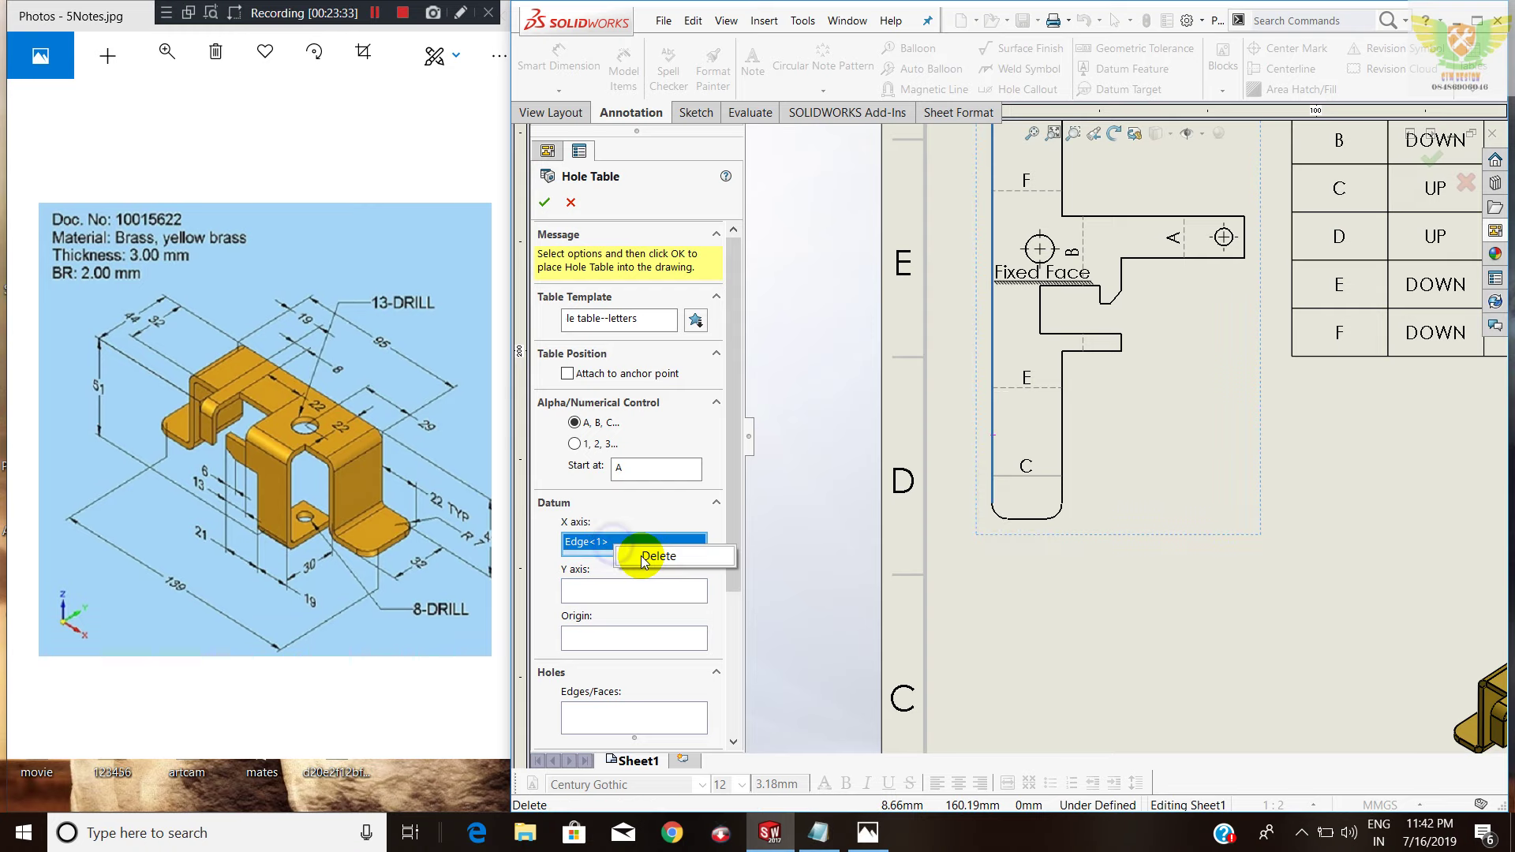
click(1032, 517)
click(991, 439)
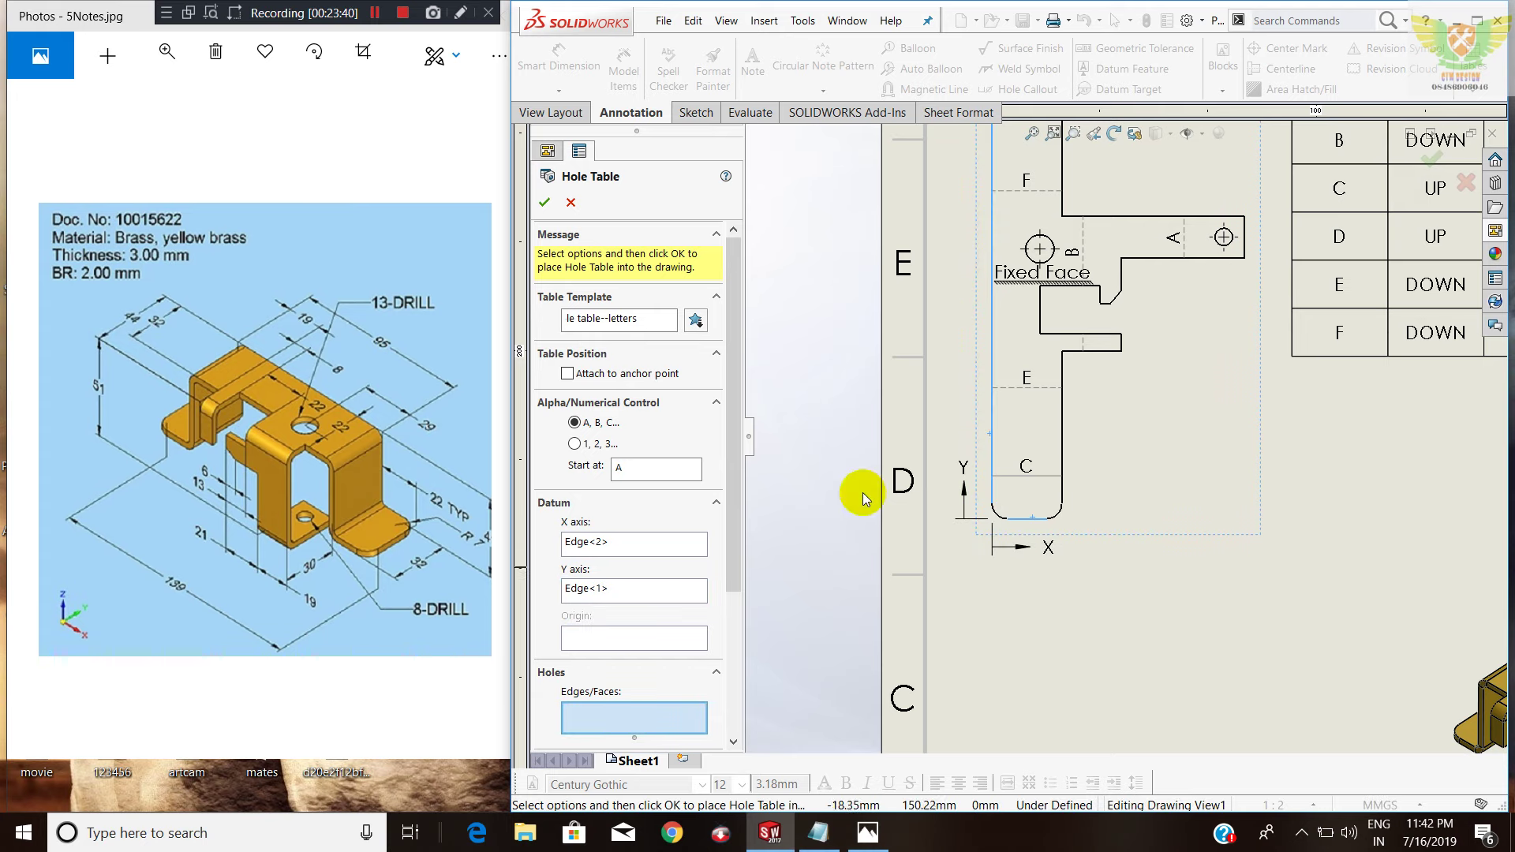
click(1040, 247)
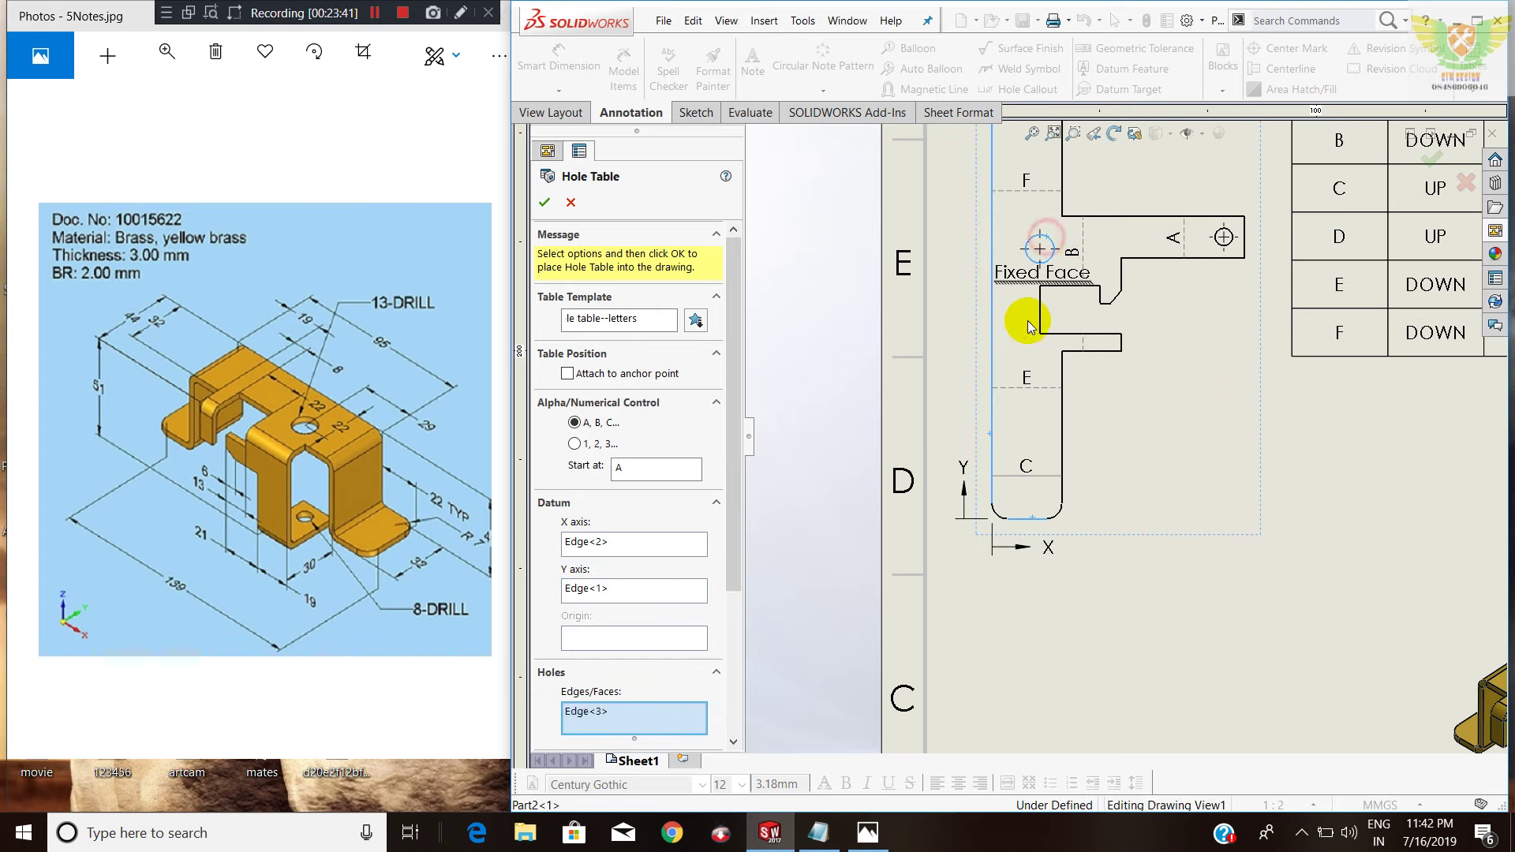
click(1221, 235)
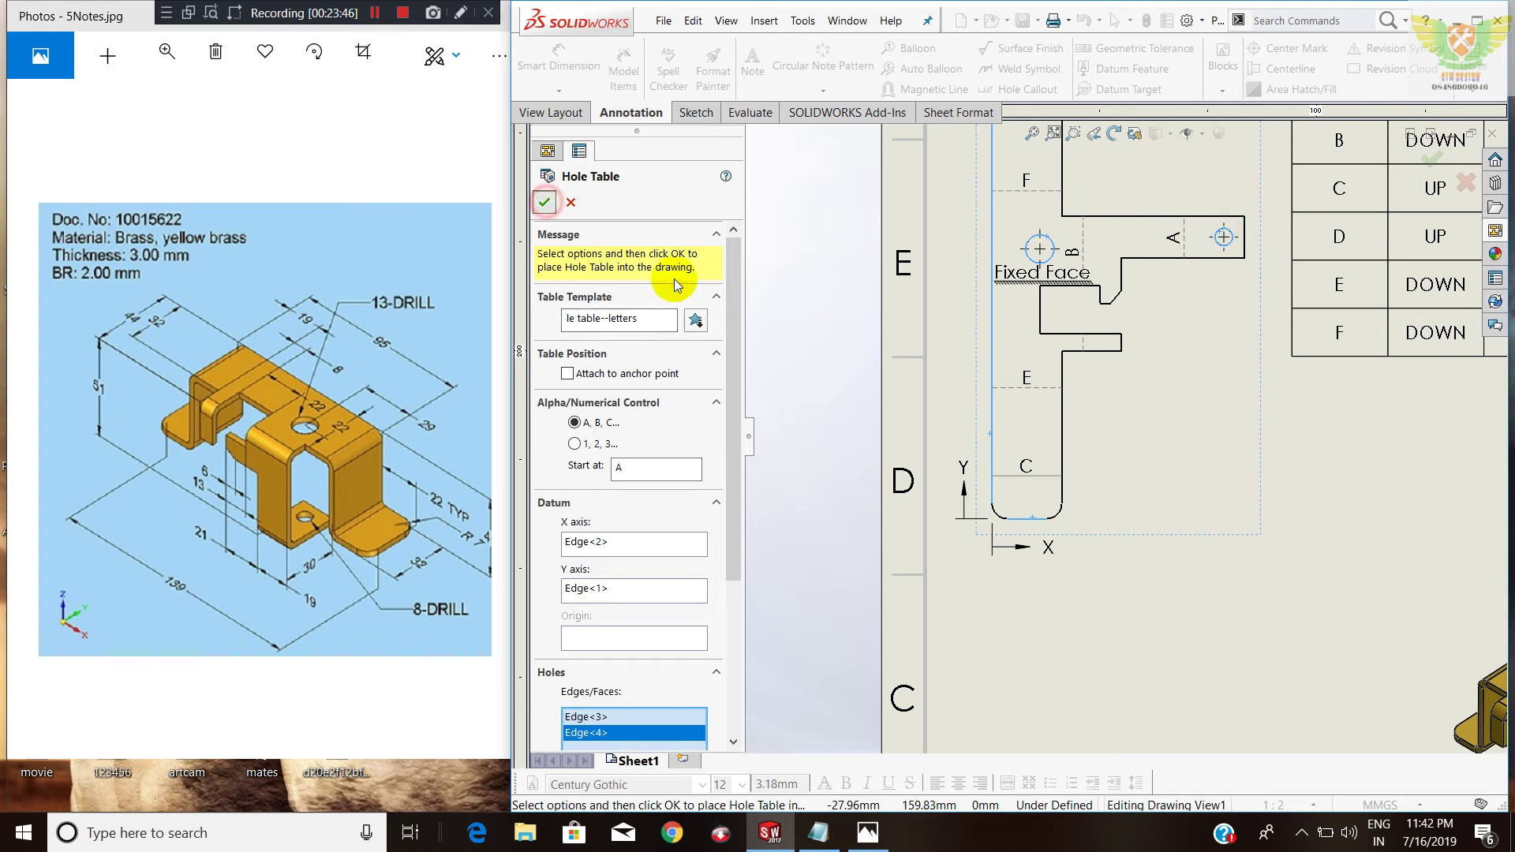
key(Return)
Place the hole table on the sheet just beneath the bend table.
click(1199, 467)
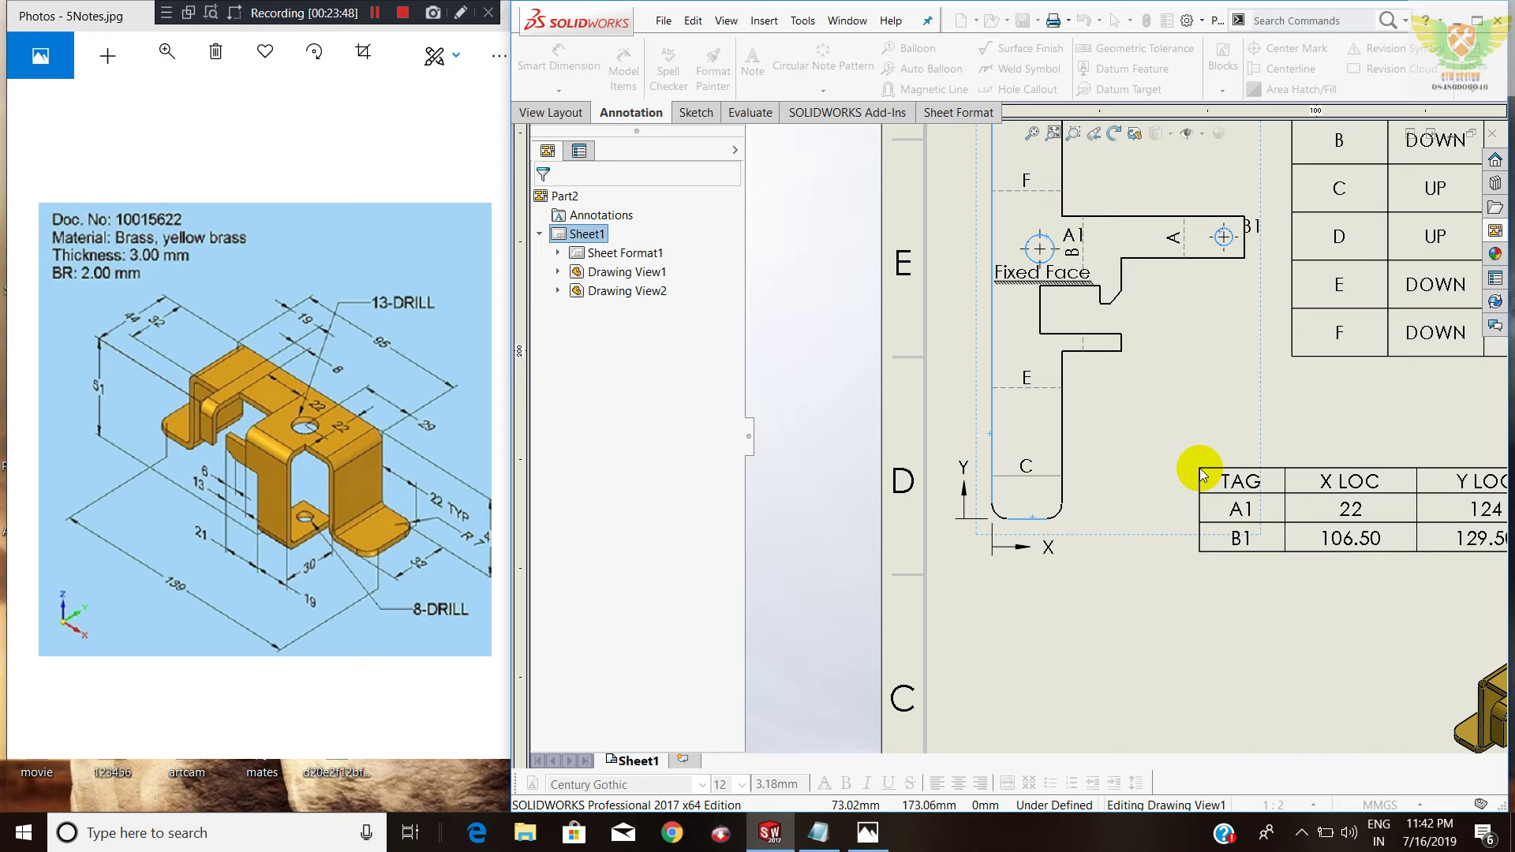
scroll(1199, 467, up, 3)
mouse_move(1201, 474)
mouse_down()
mouse_move(1228, 426)
mouse_move(1207, 426)
mouse_up()
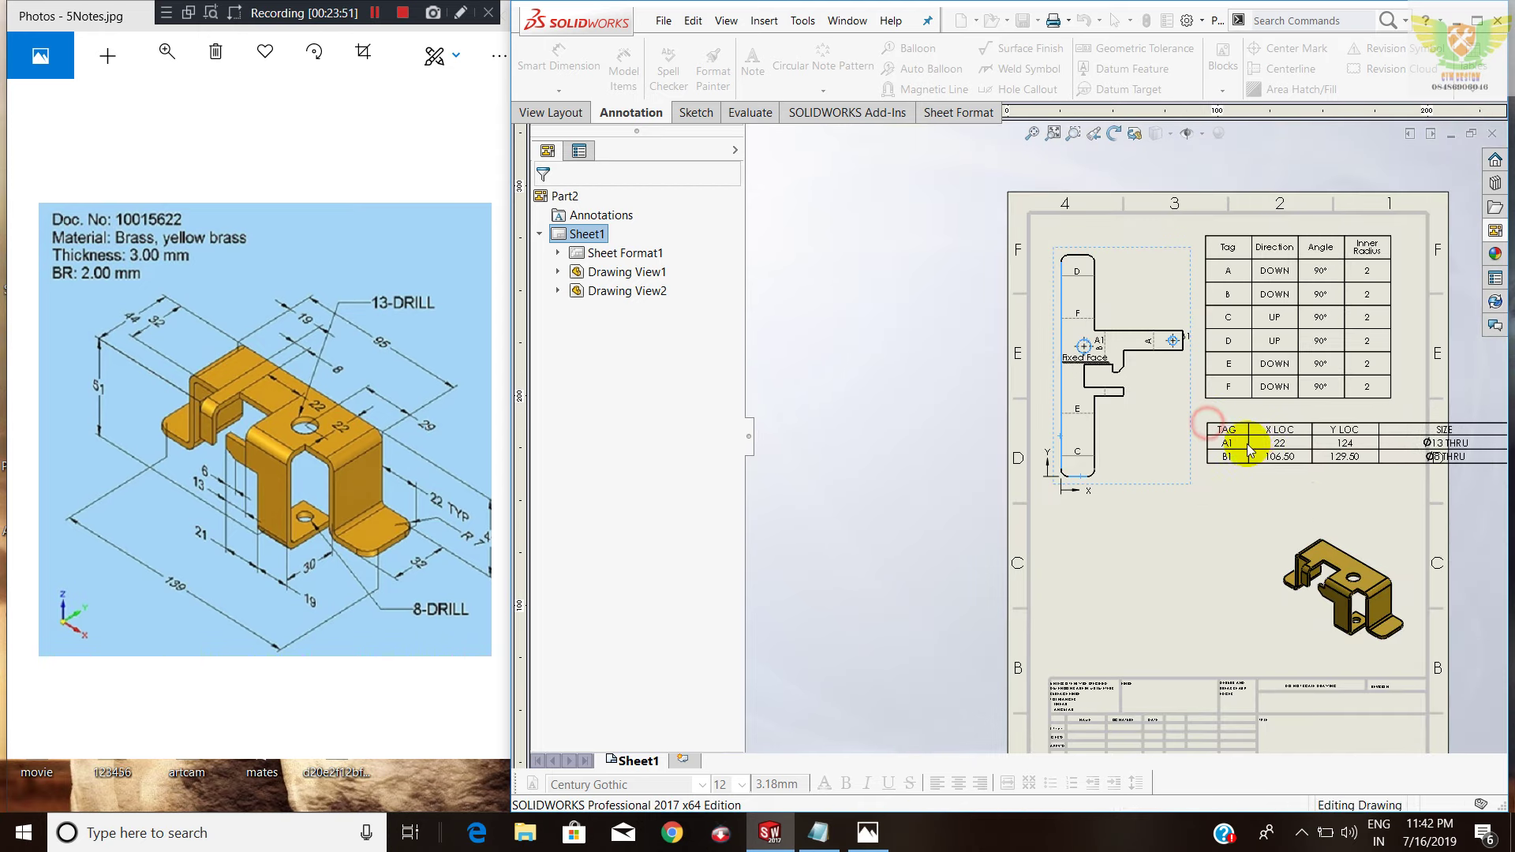
scroll(1270, 457, up, 1)
Narrow the hole table's SIZE column and zoom to fit the whole sheet.
drag(1446, 427, 1335, 442)
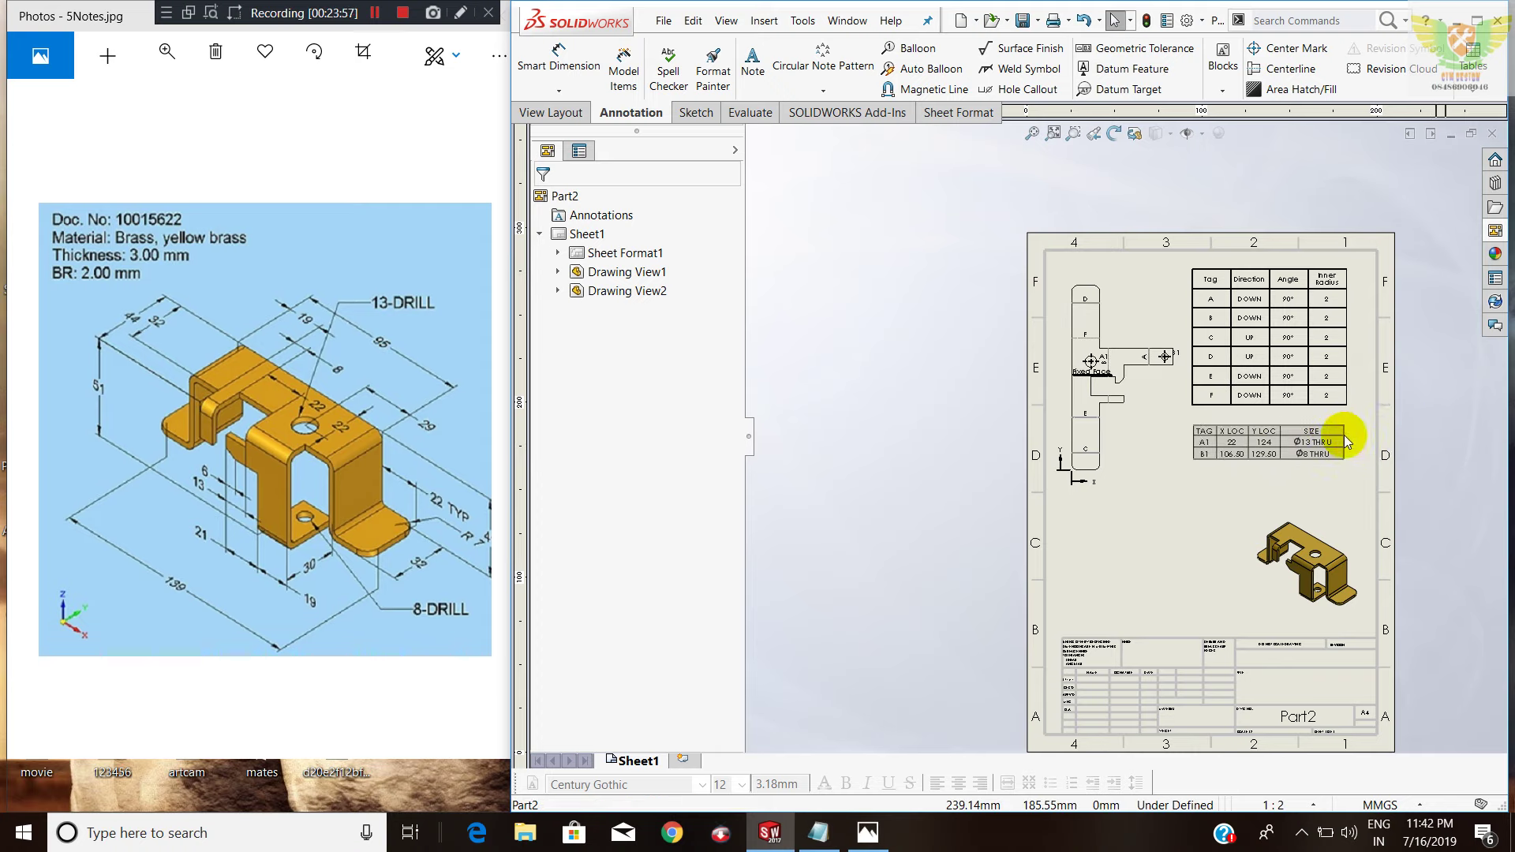
click(1346, 443)
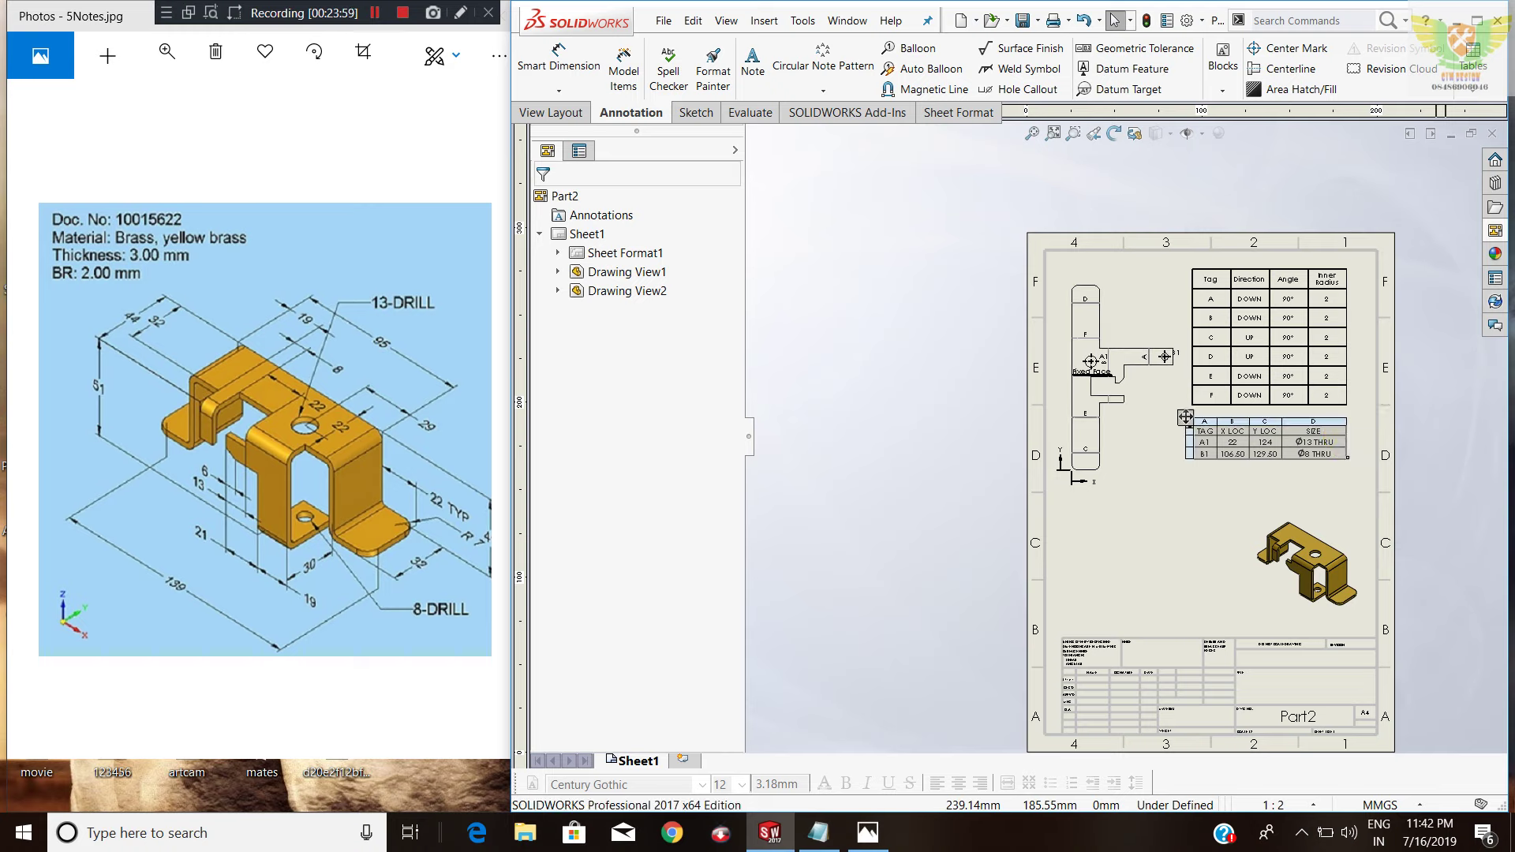
click(1207, 521)
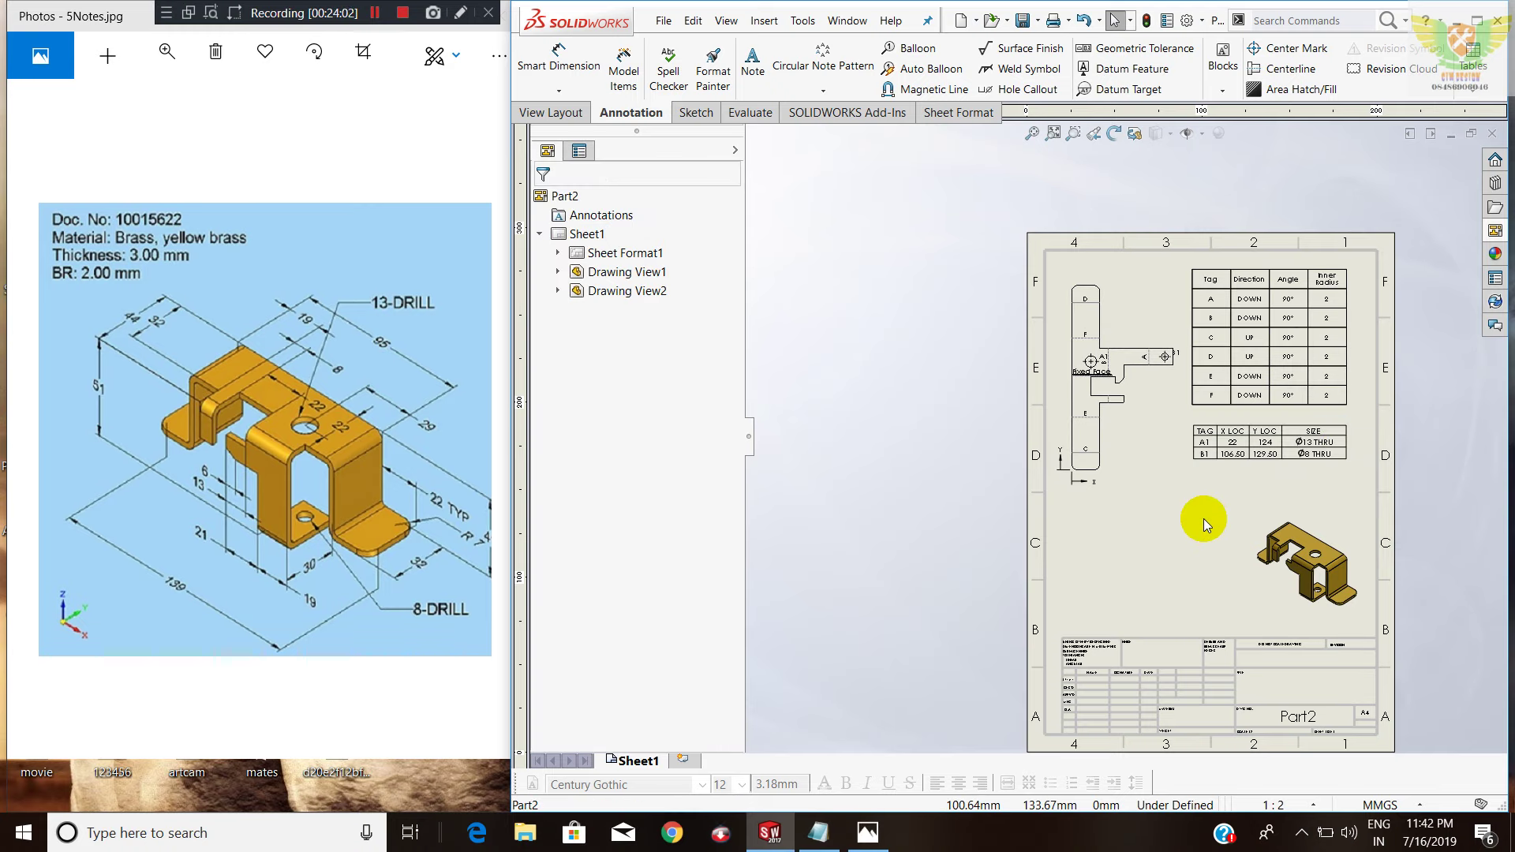
scroll(1112, 414, down, 3)
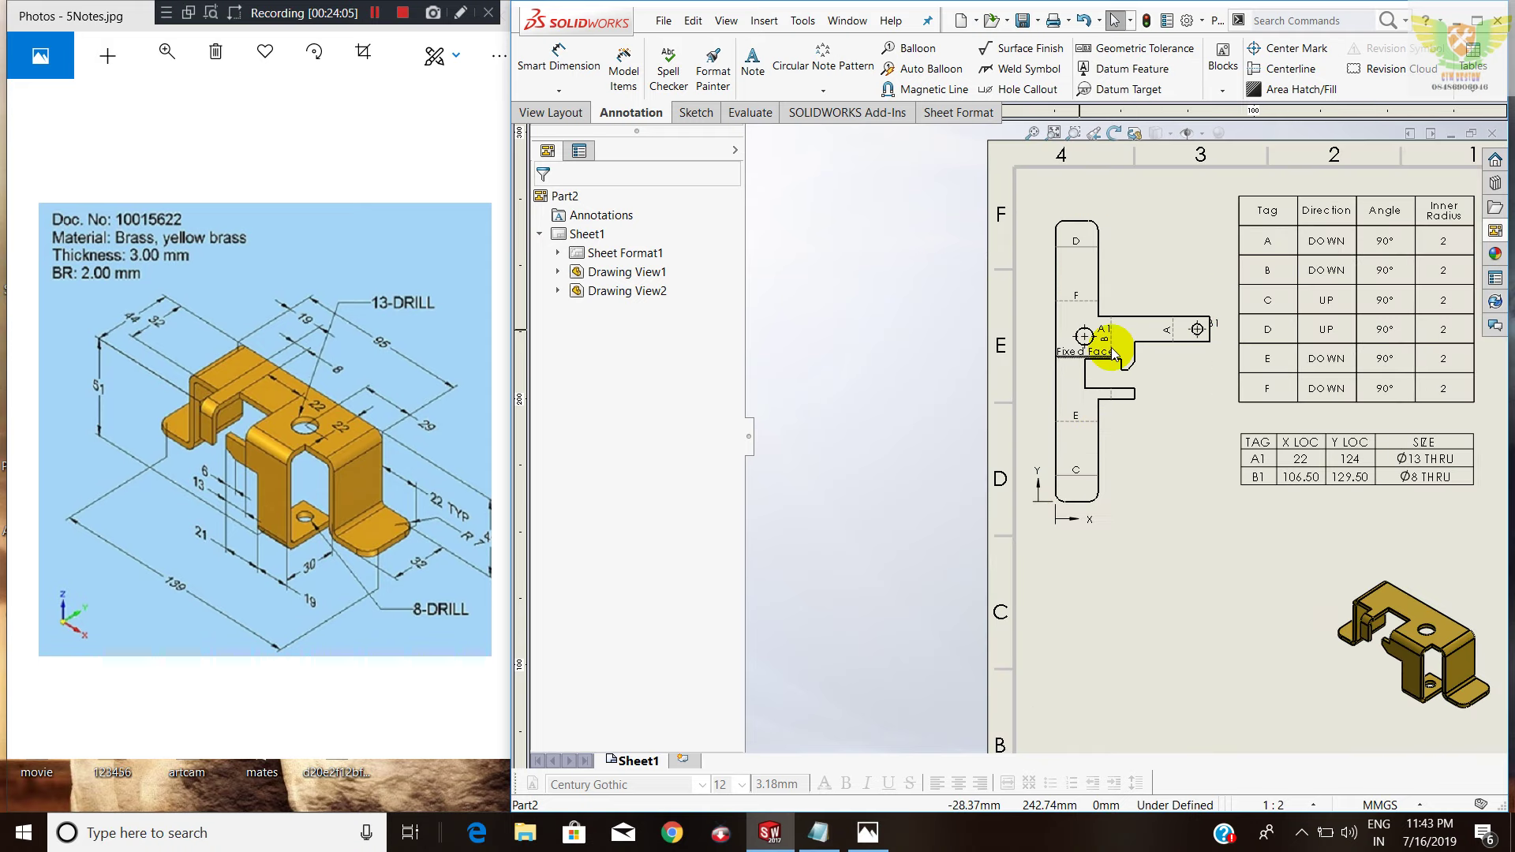
key(f)
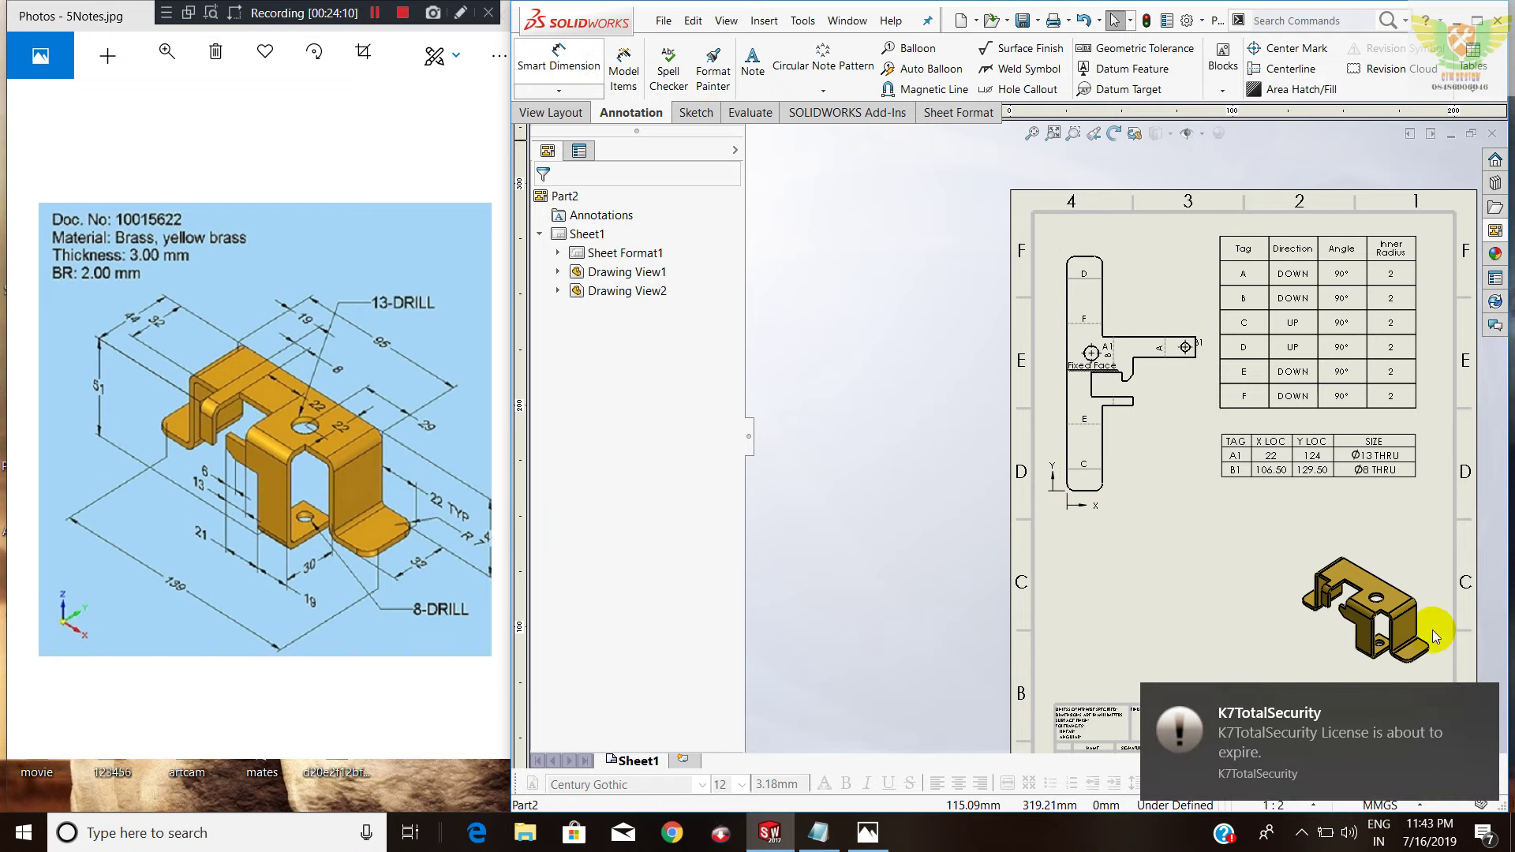
click(1481, 701)
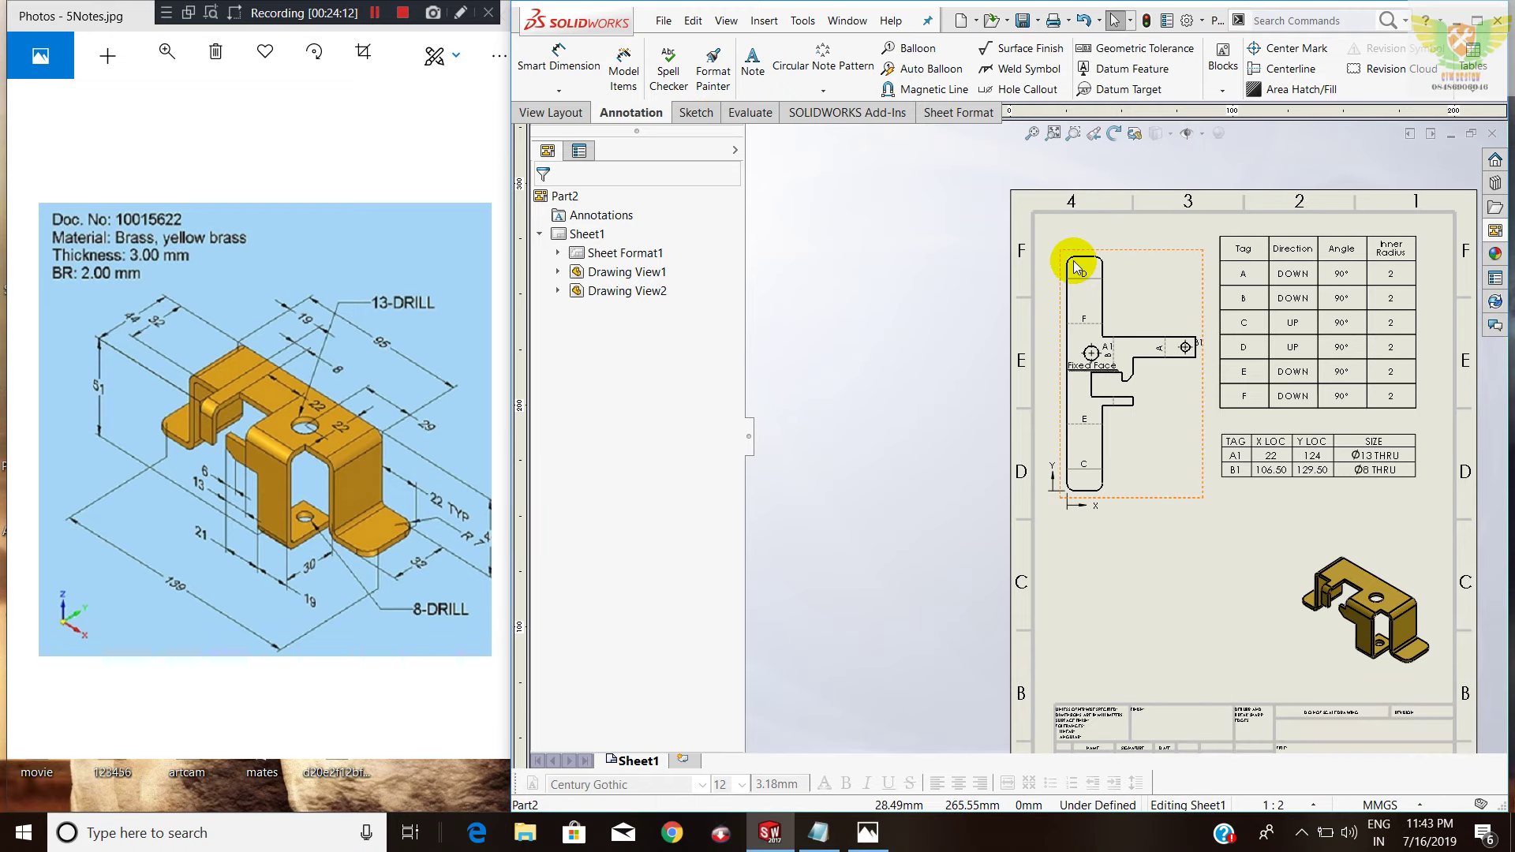
scroll(1087, 277, down, 2)
scroll(1088, 276, down, 1)
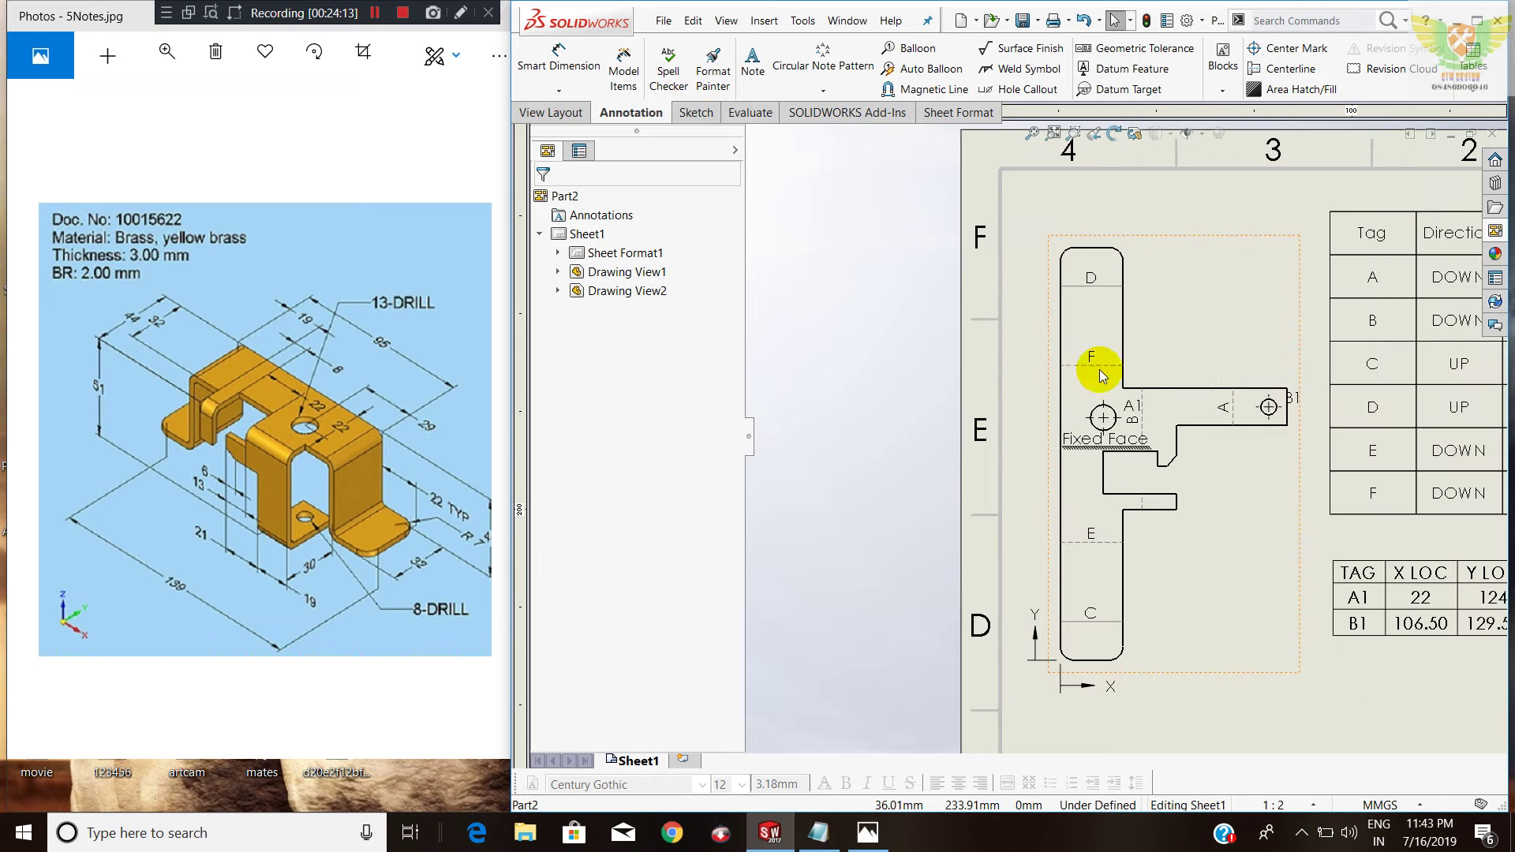
Add an 18 mm width dimension across the bottom arc of the flat pattern.
click(557, 61)
click(1089, 658)
click(1028, 501)
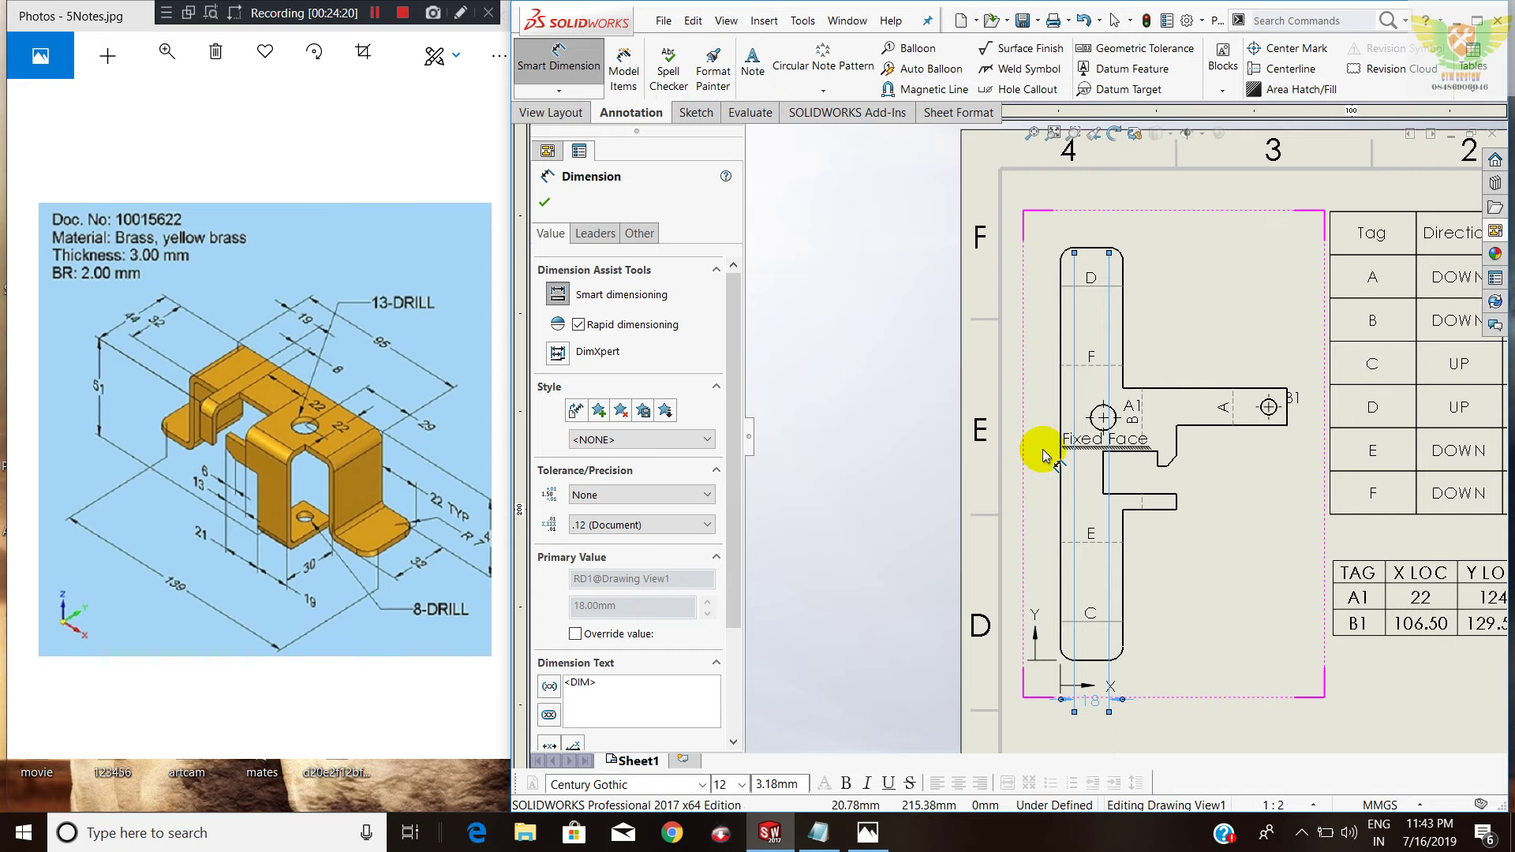
key(Escape)
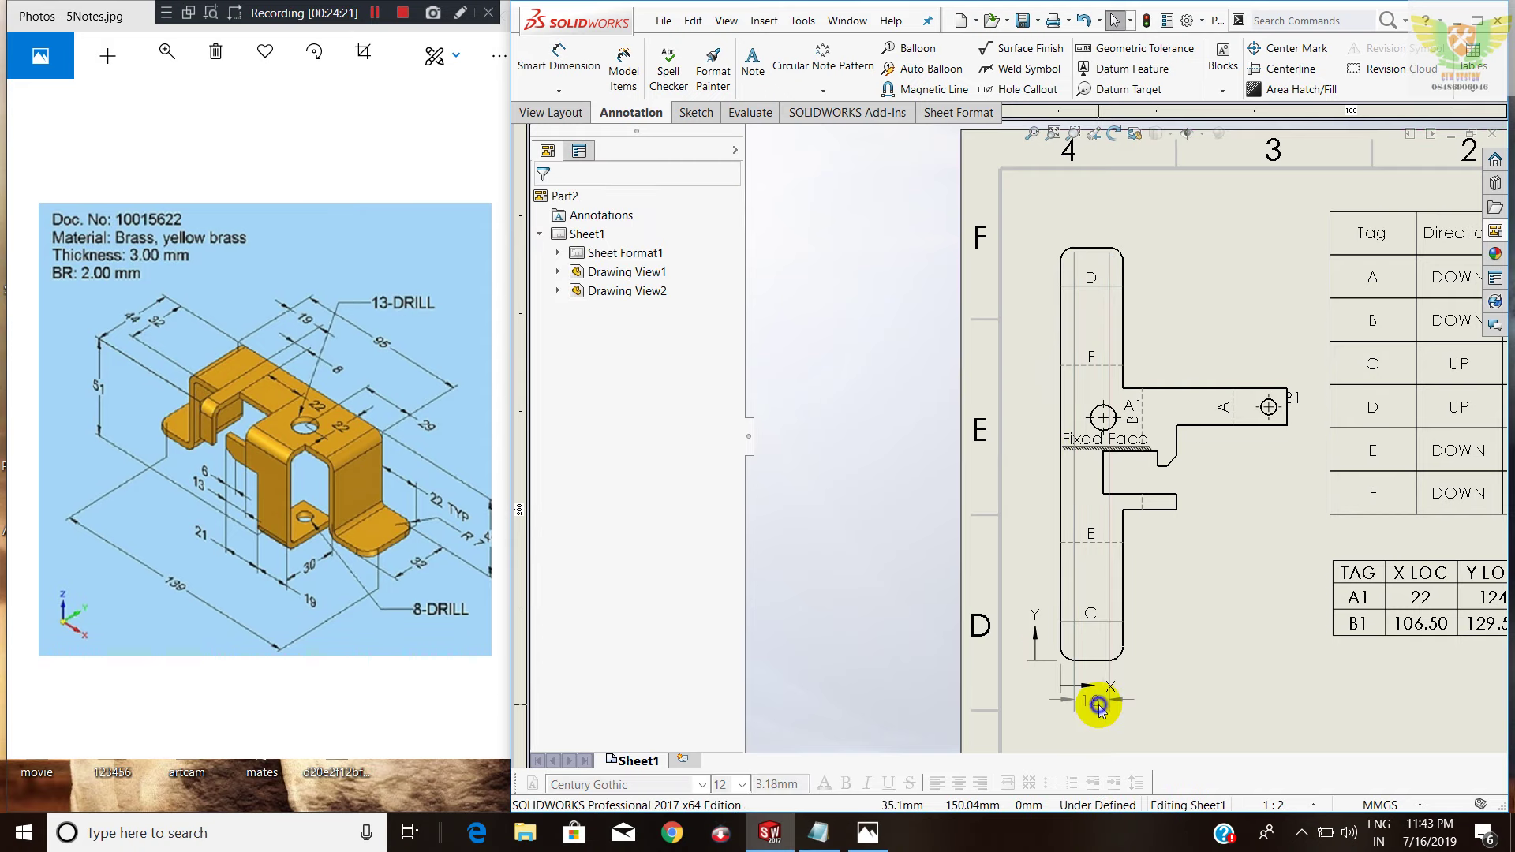
Try to remove the 18 mm dimension through its context menu and Delete.
click(1101, 704)
right_click(1101, 704)
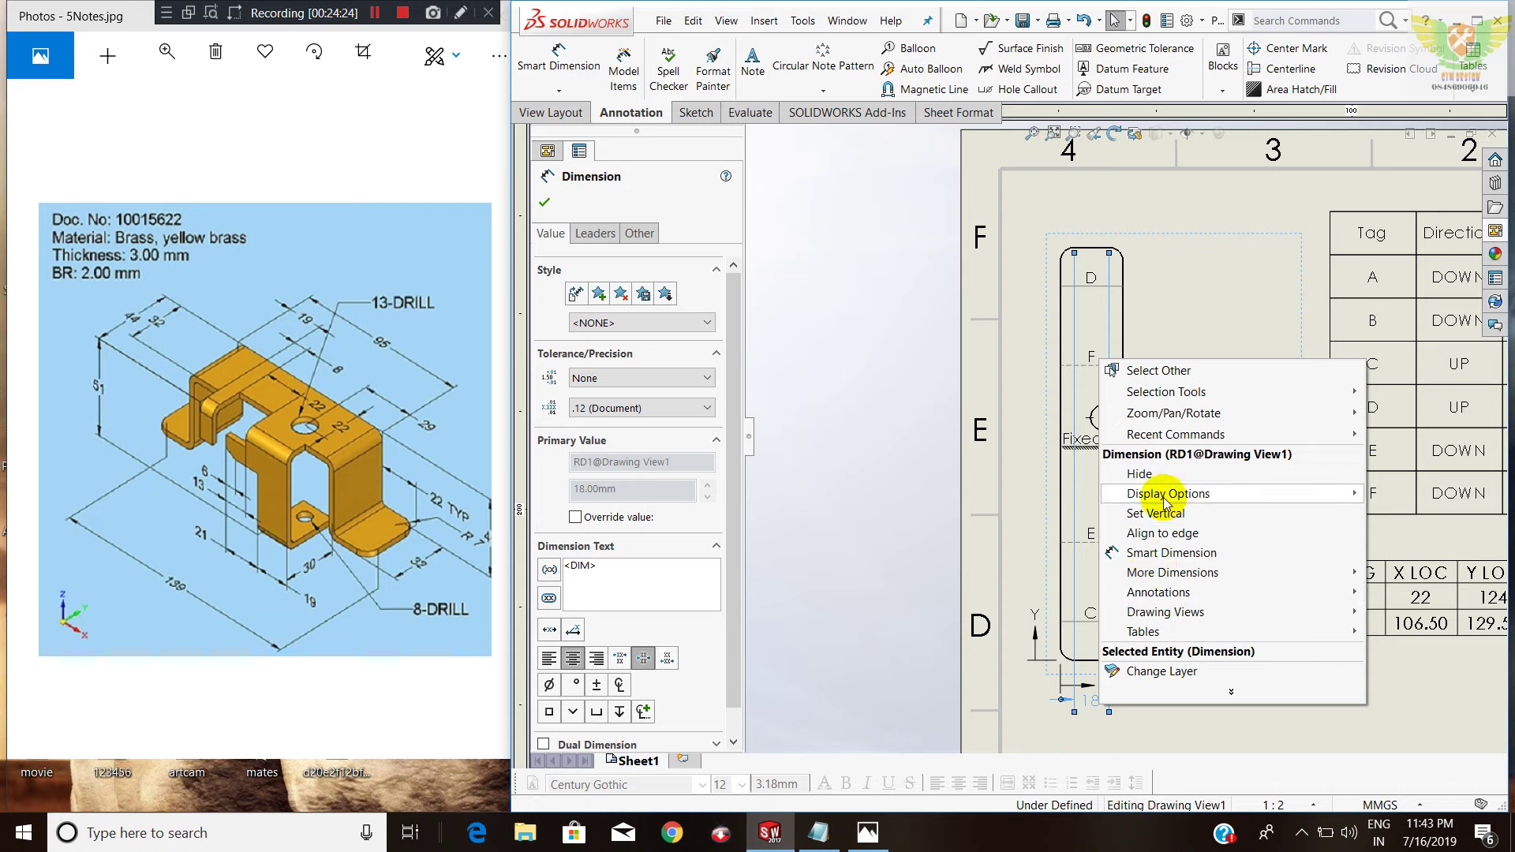
click(1111, 713)
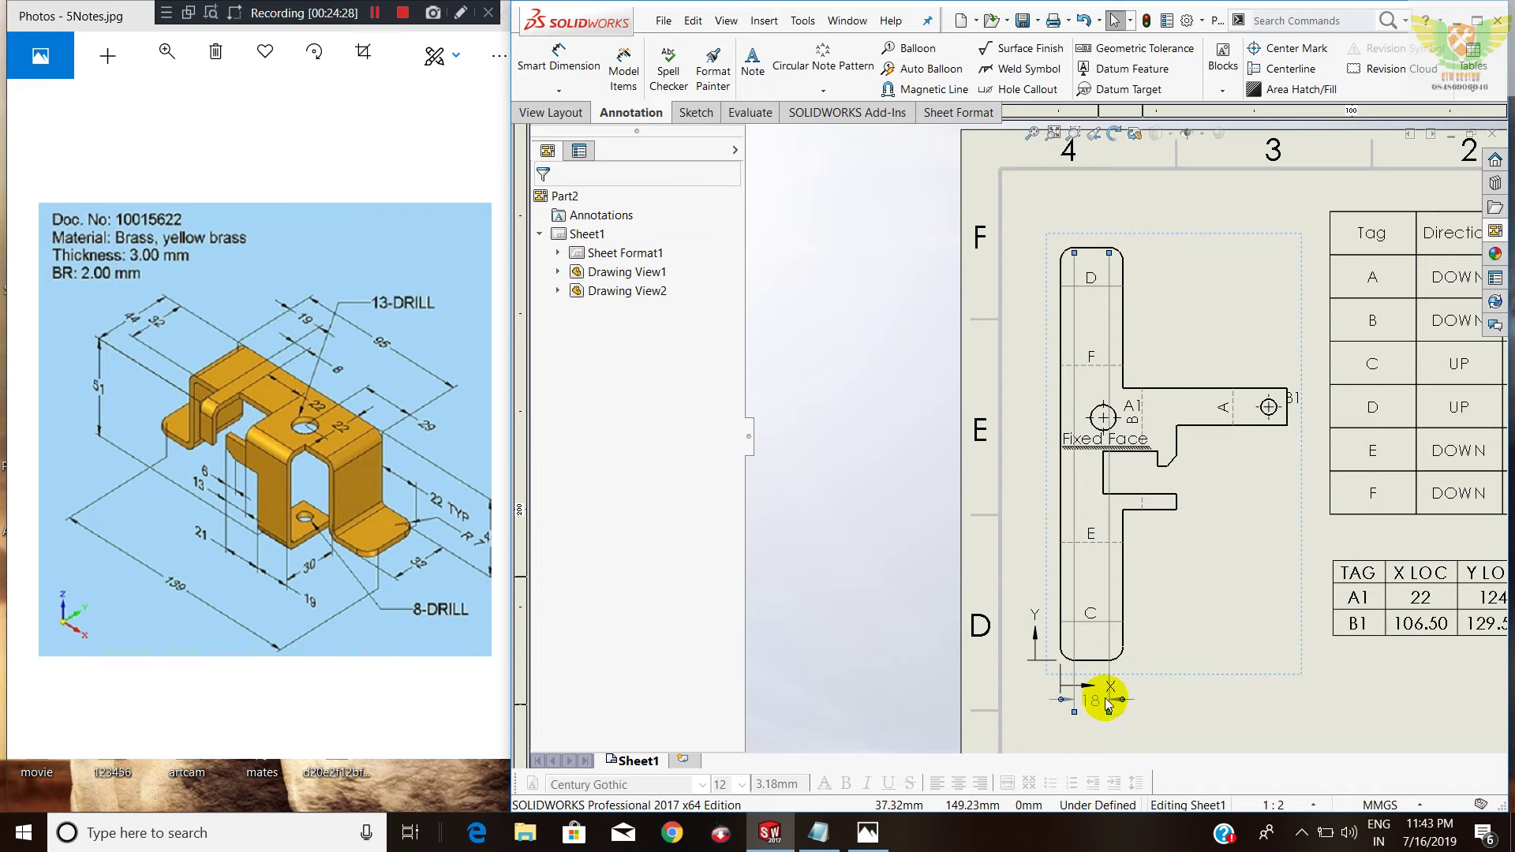
click(1105, 705)
click(1103, 706)
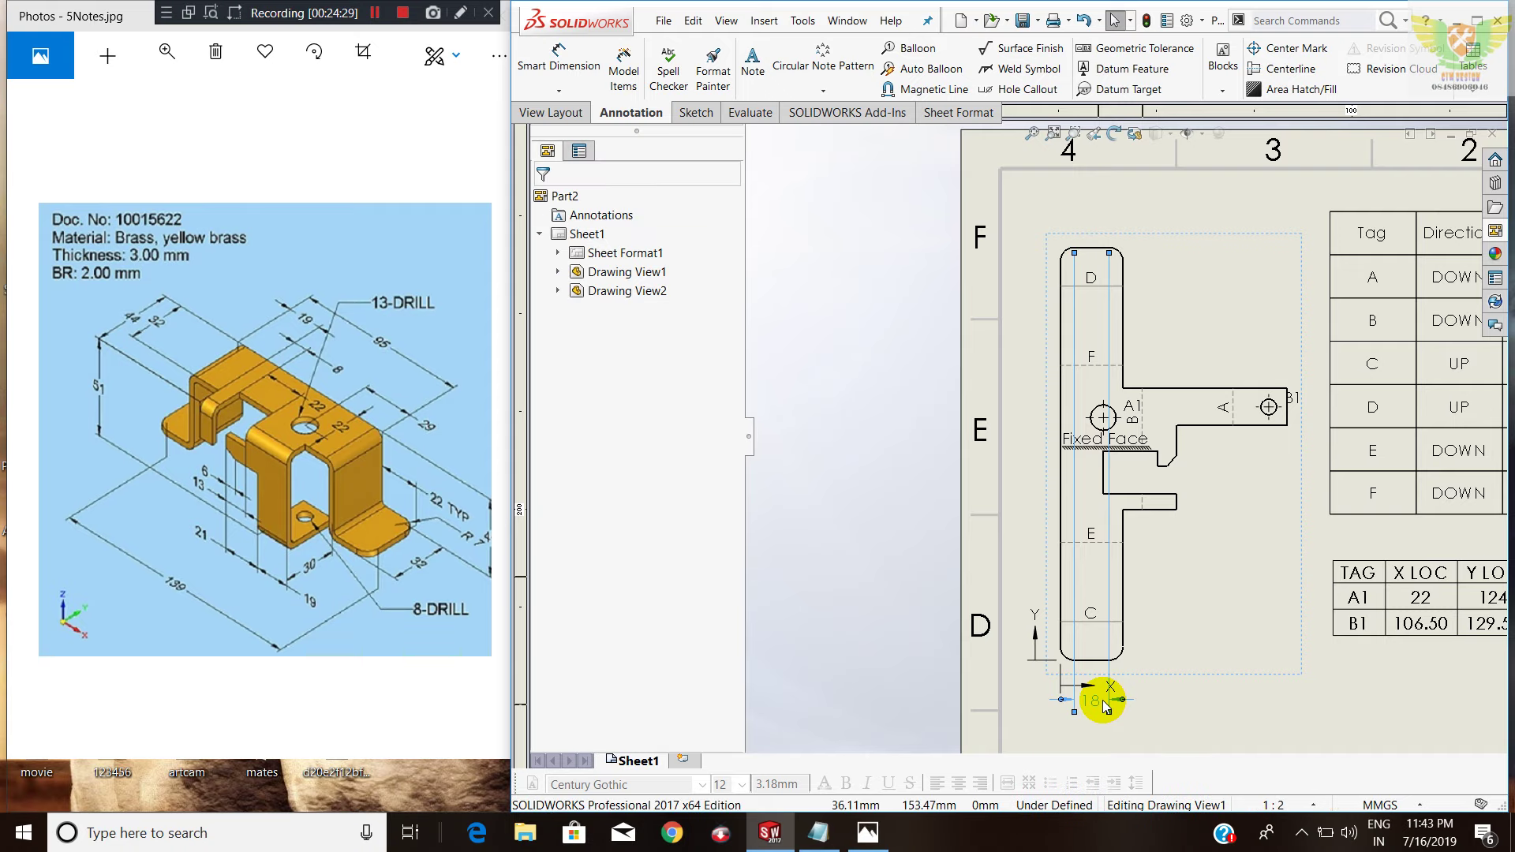
click(1102, 703)
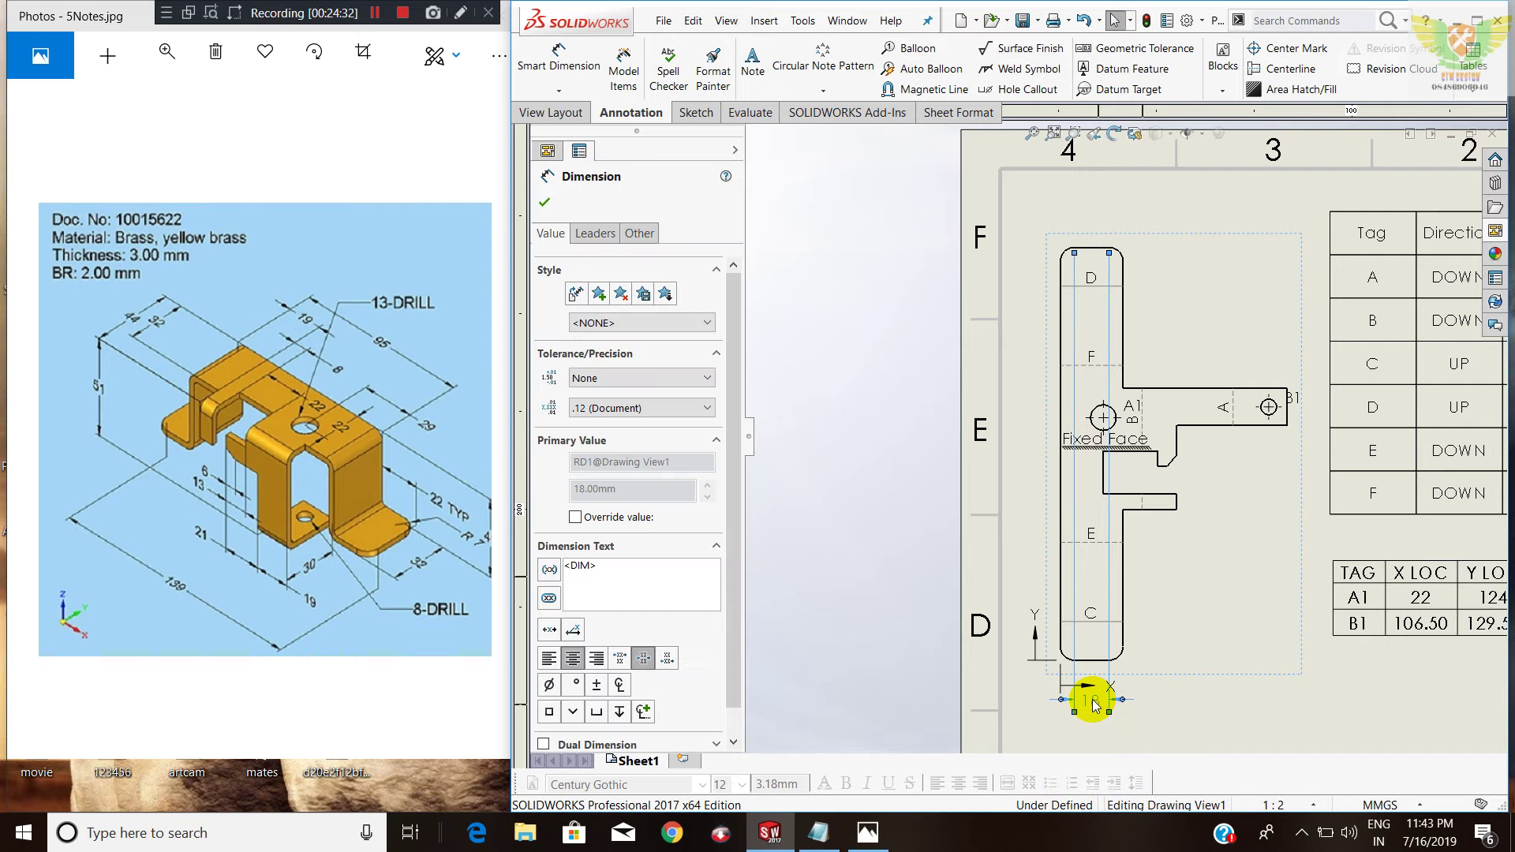
right_click(1100, 701)
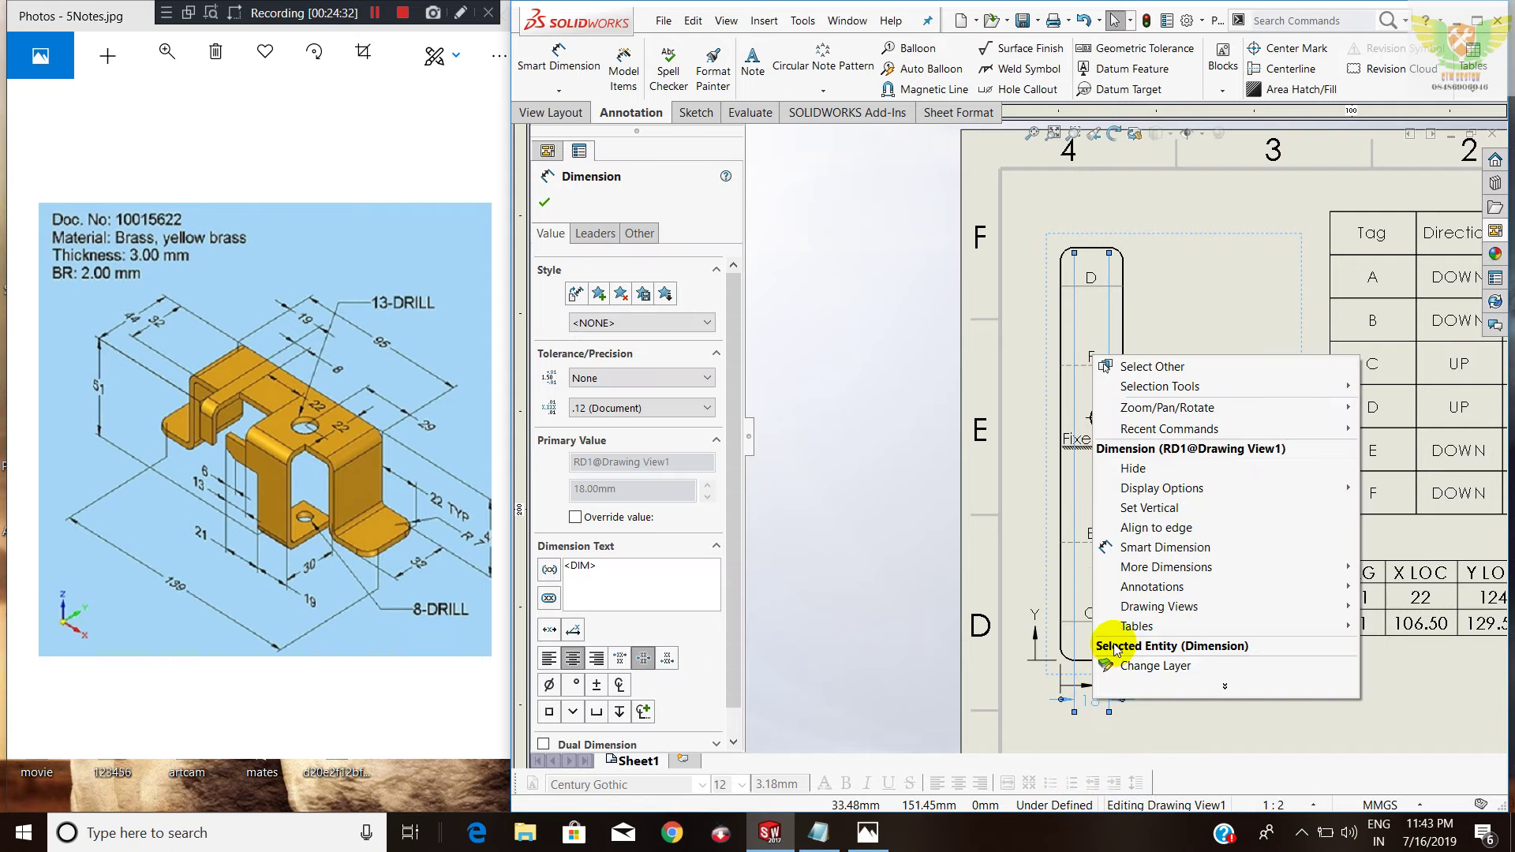
right_click(1059, 718)
click(1053, 722)
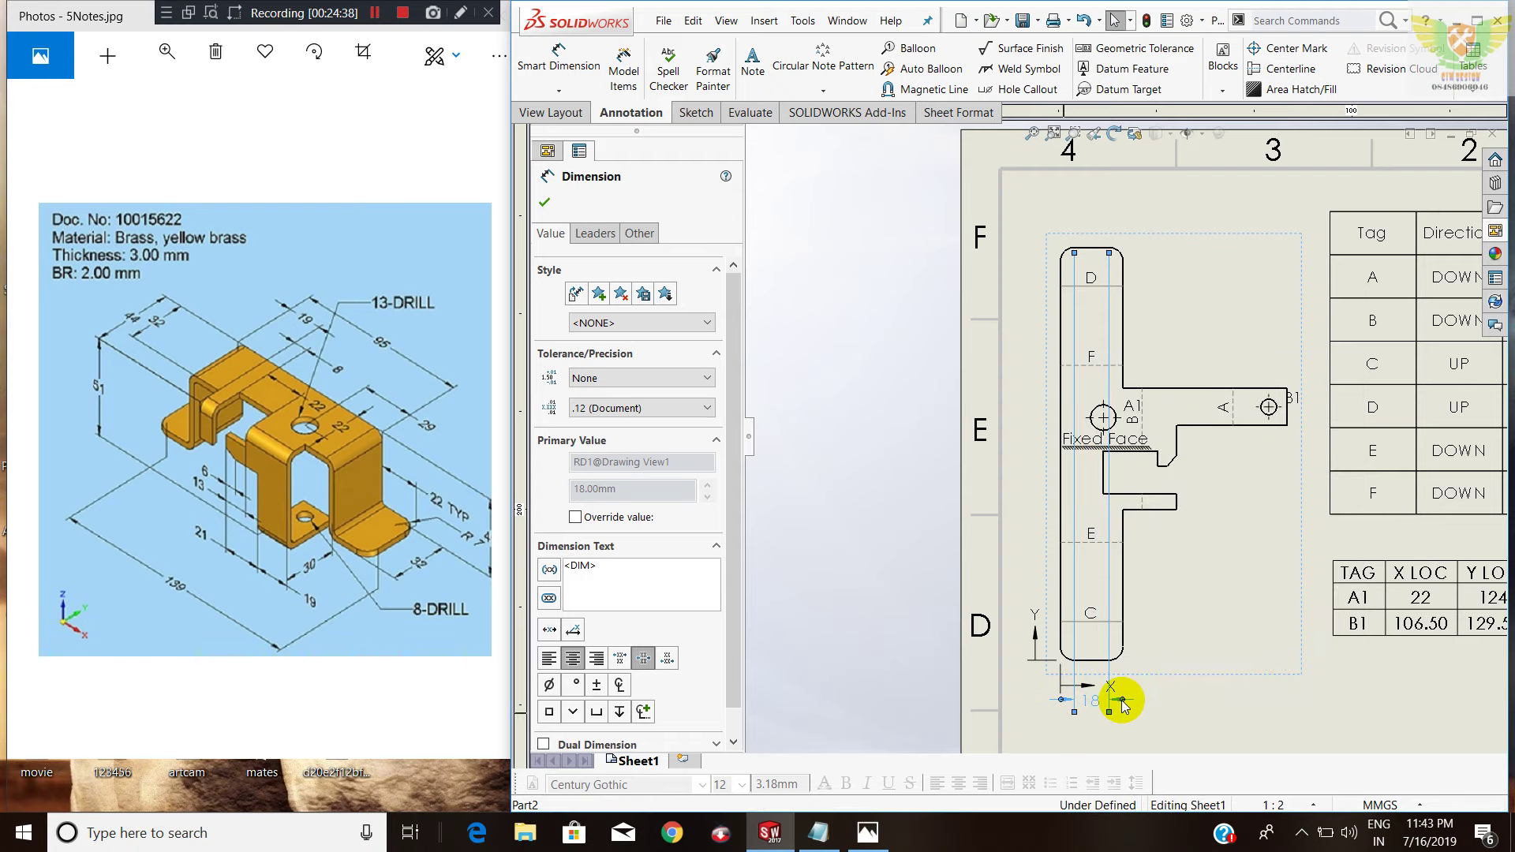
key(Delete)
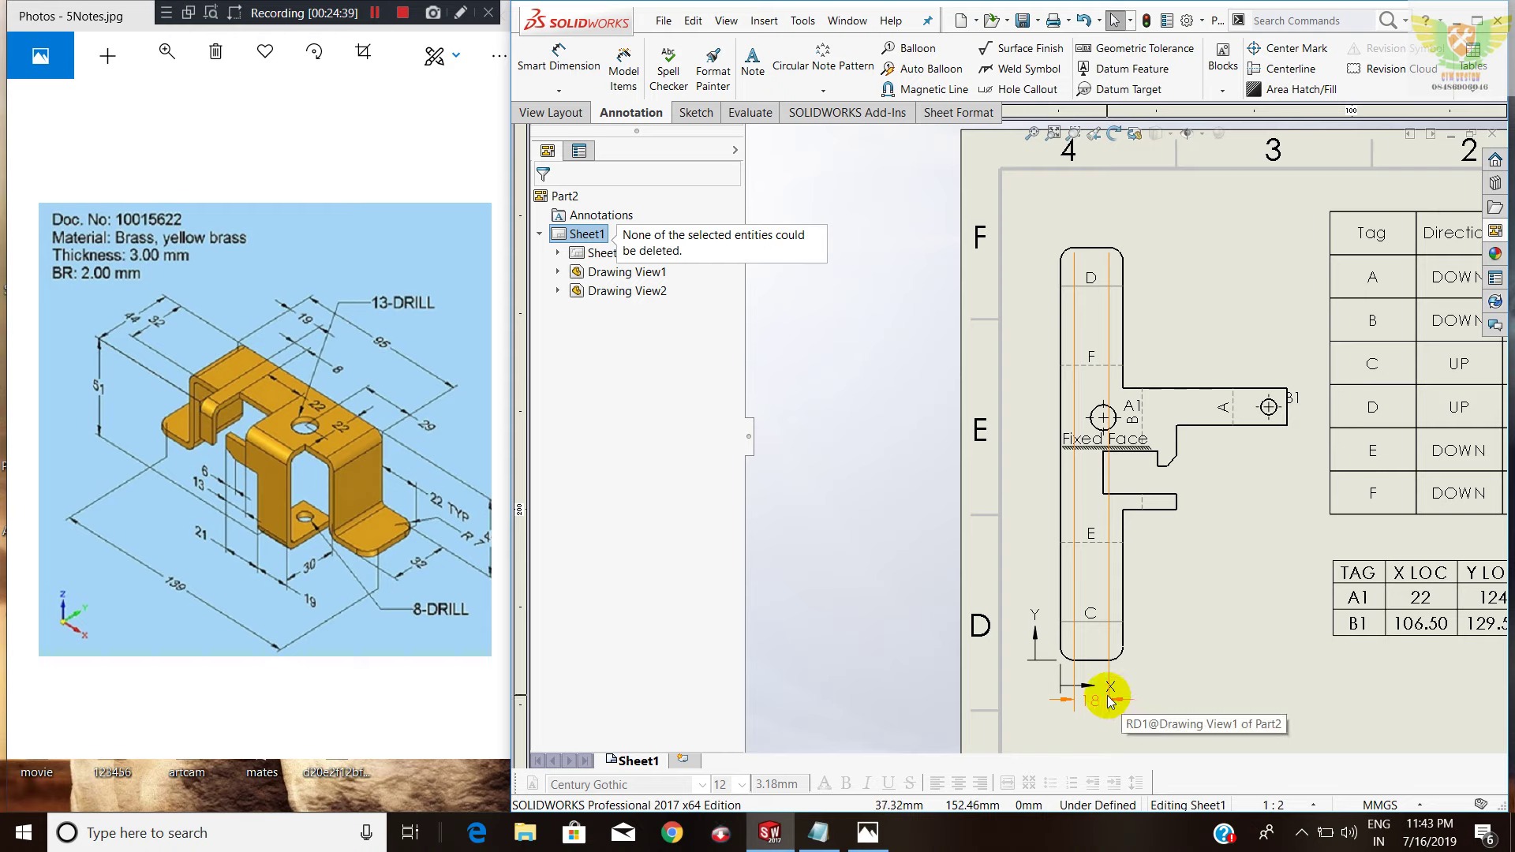
Reselect the 18 mm dimension beside the hole table axes and delete it.
click(1110, 701)
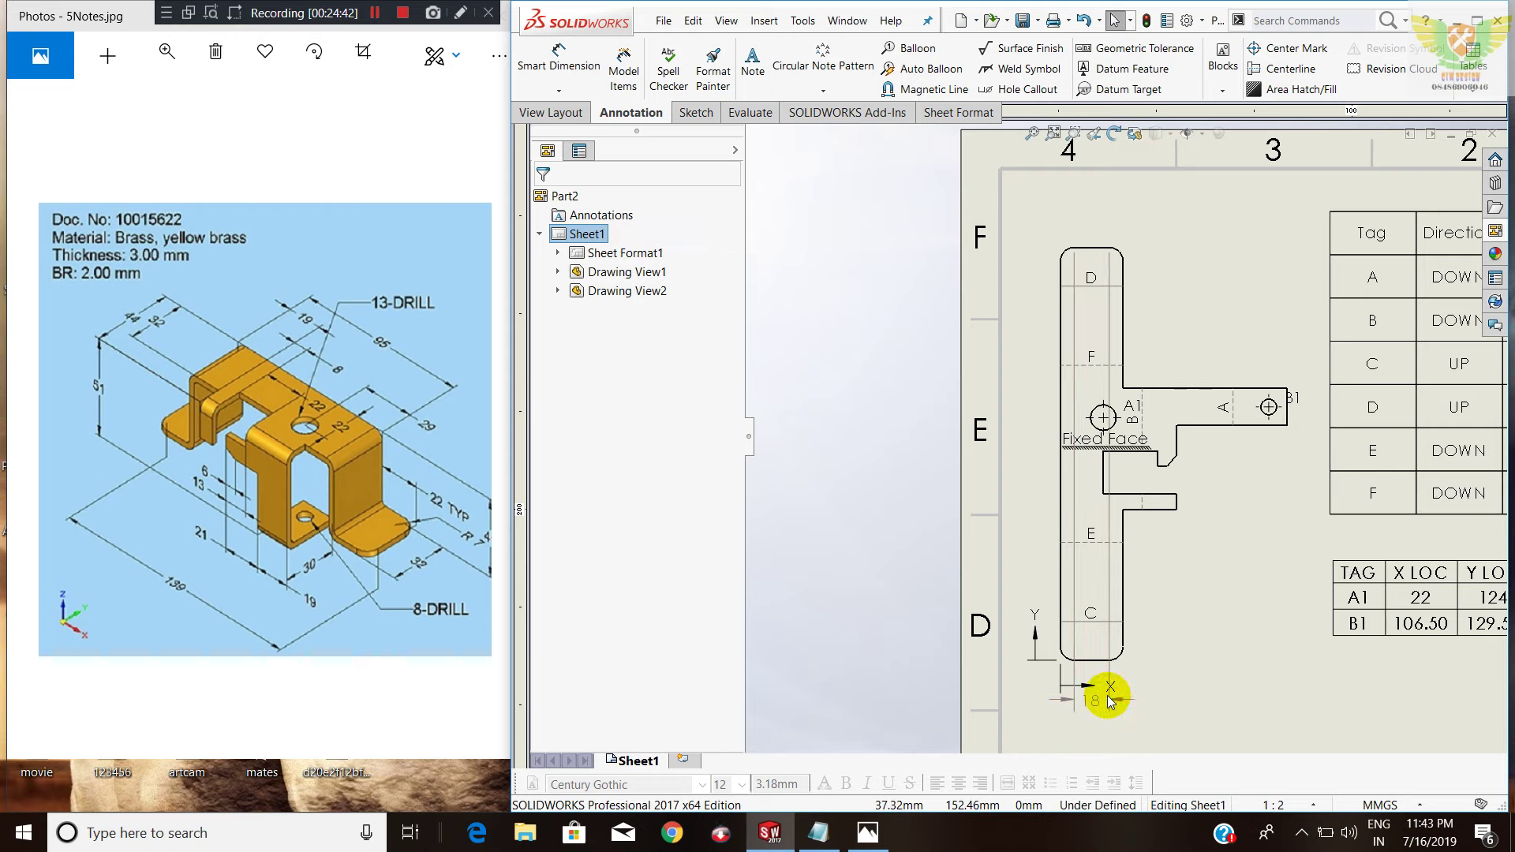
right_click(1148, 596)
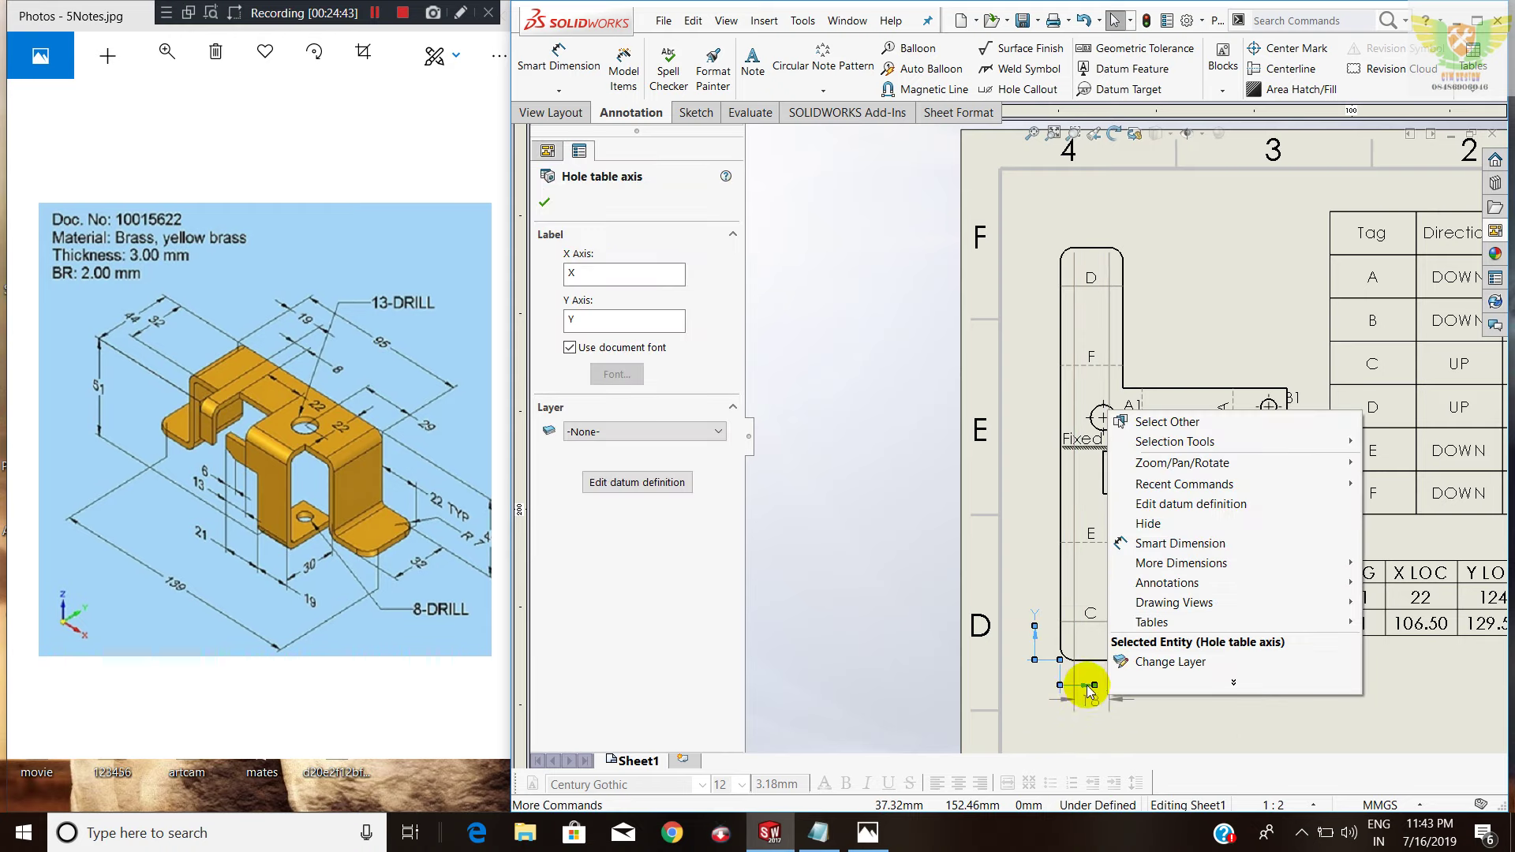
click(1077, 709)
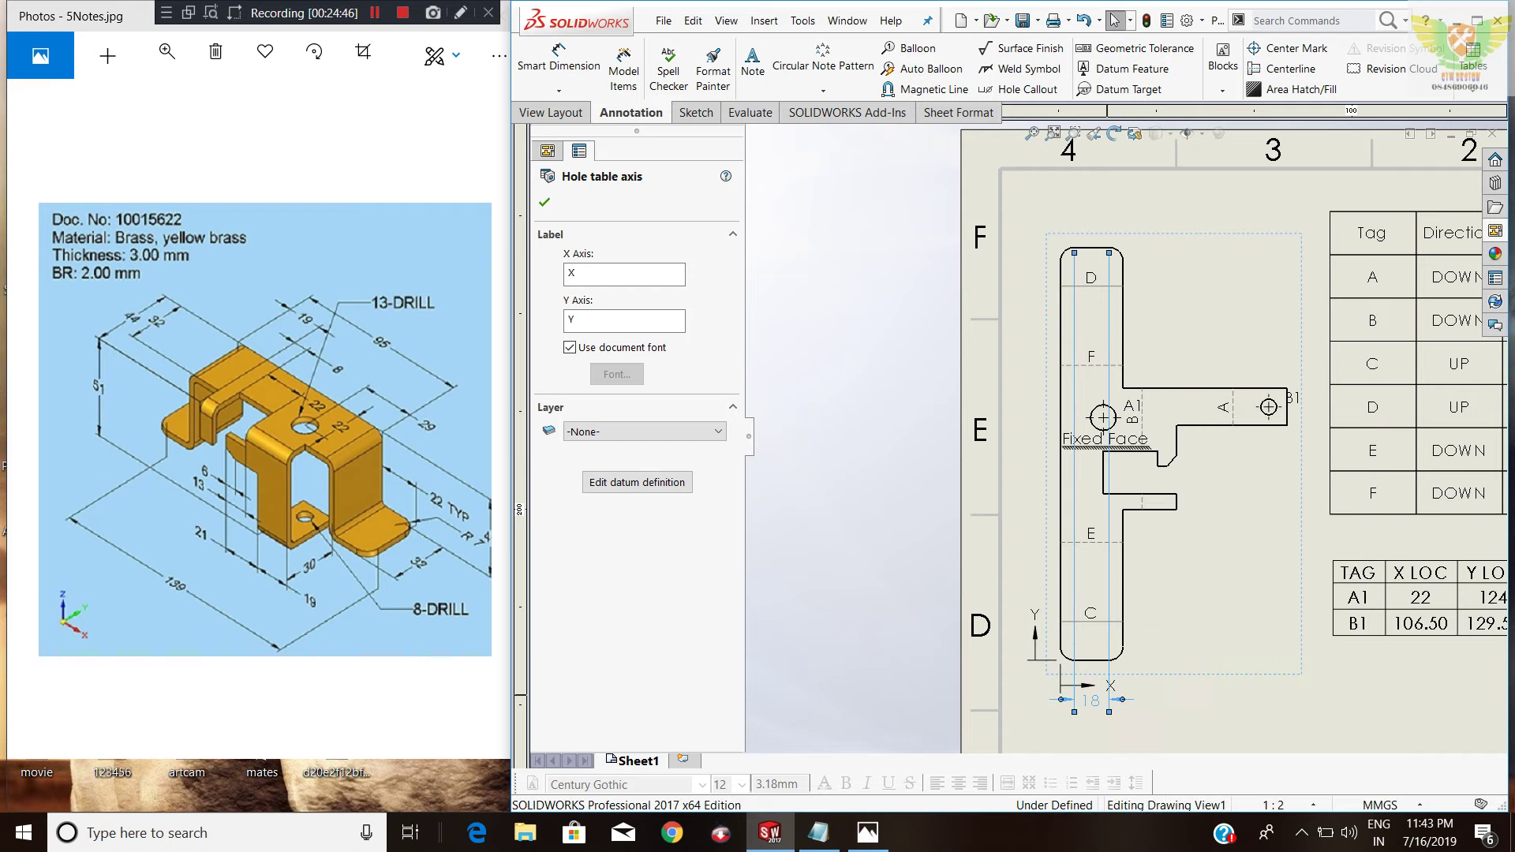
click(1144, 714)
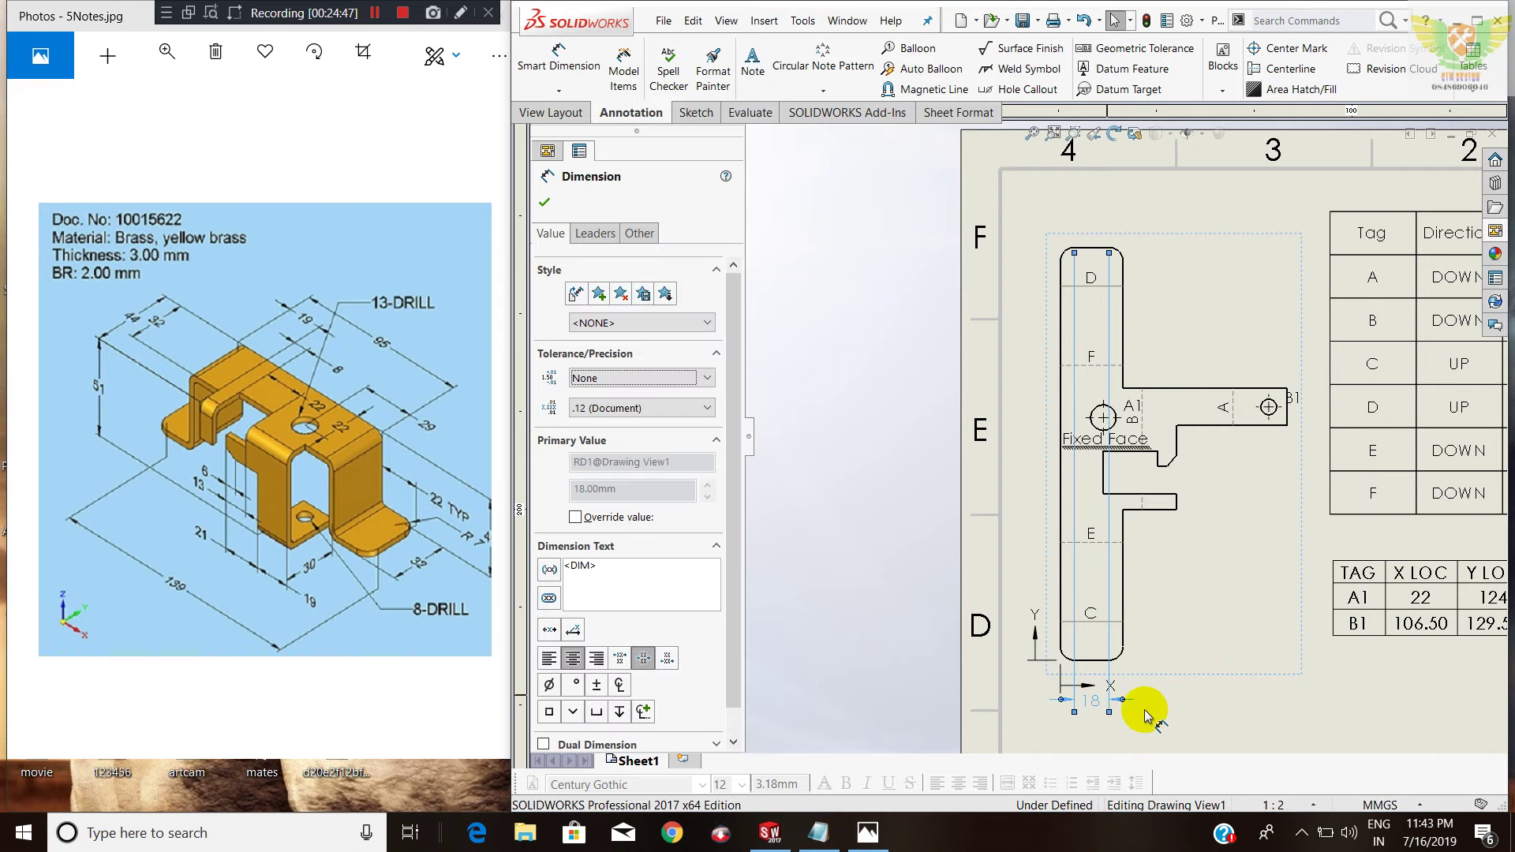
key(Delete)
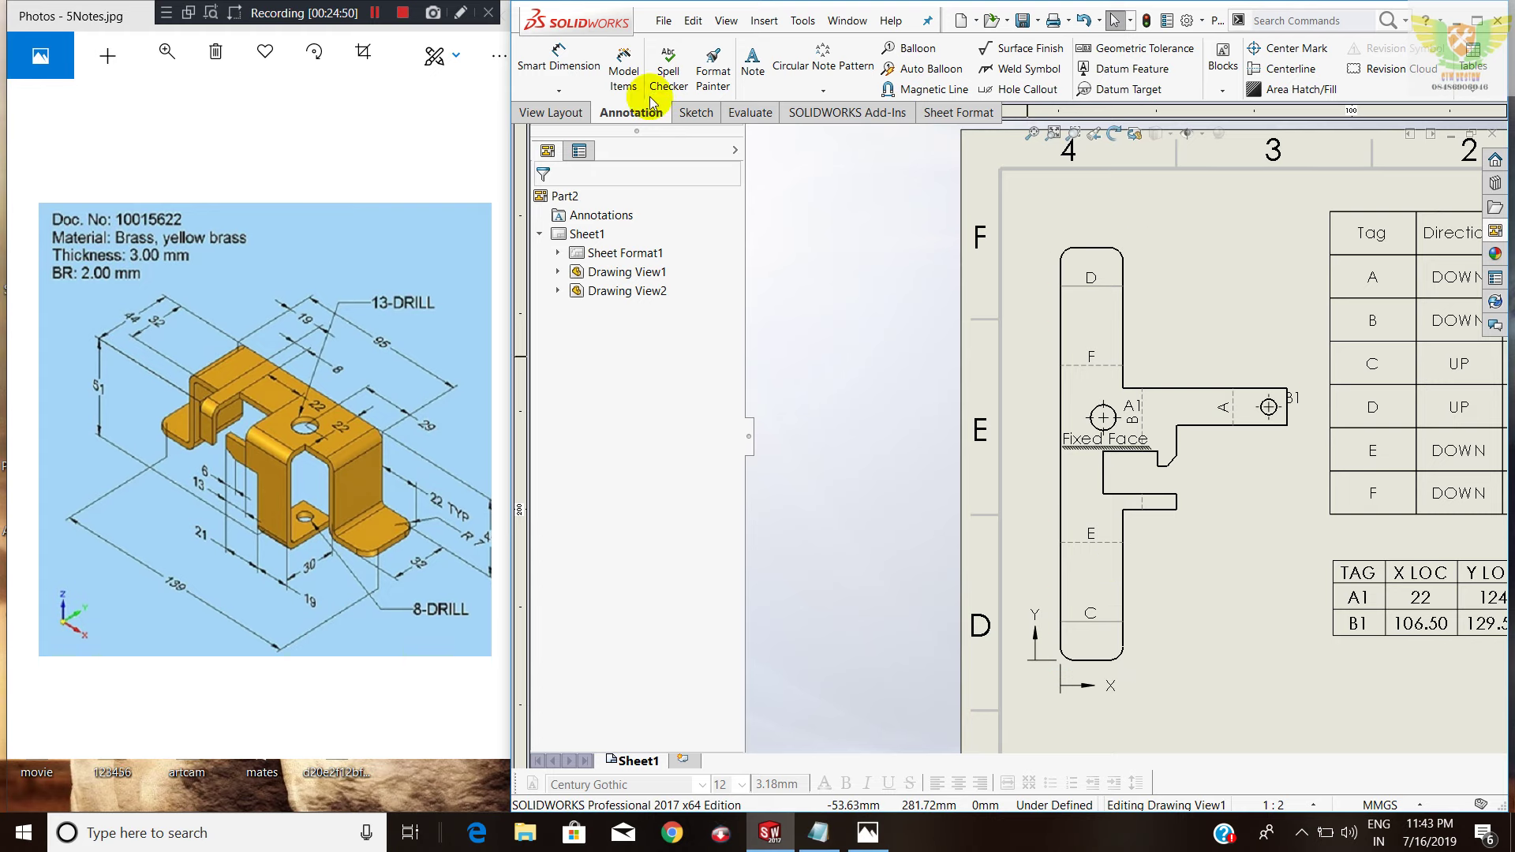
Dimension the flat pattern's 210.99 overall height and 32 top tab width.
click(590, 64)
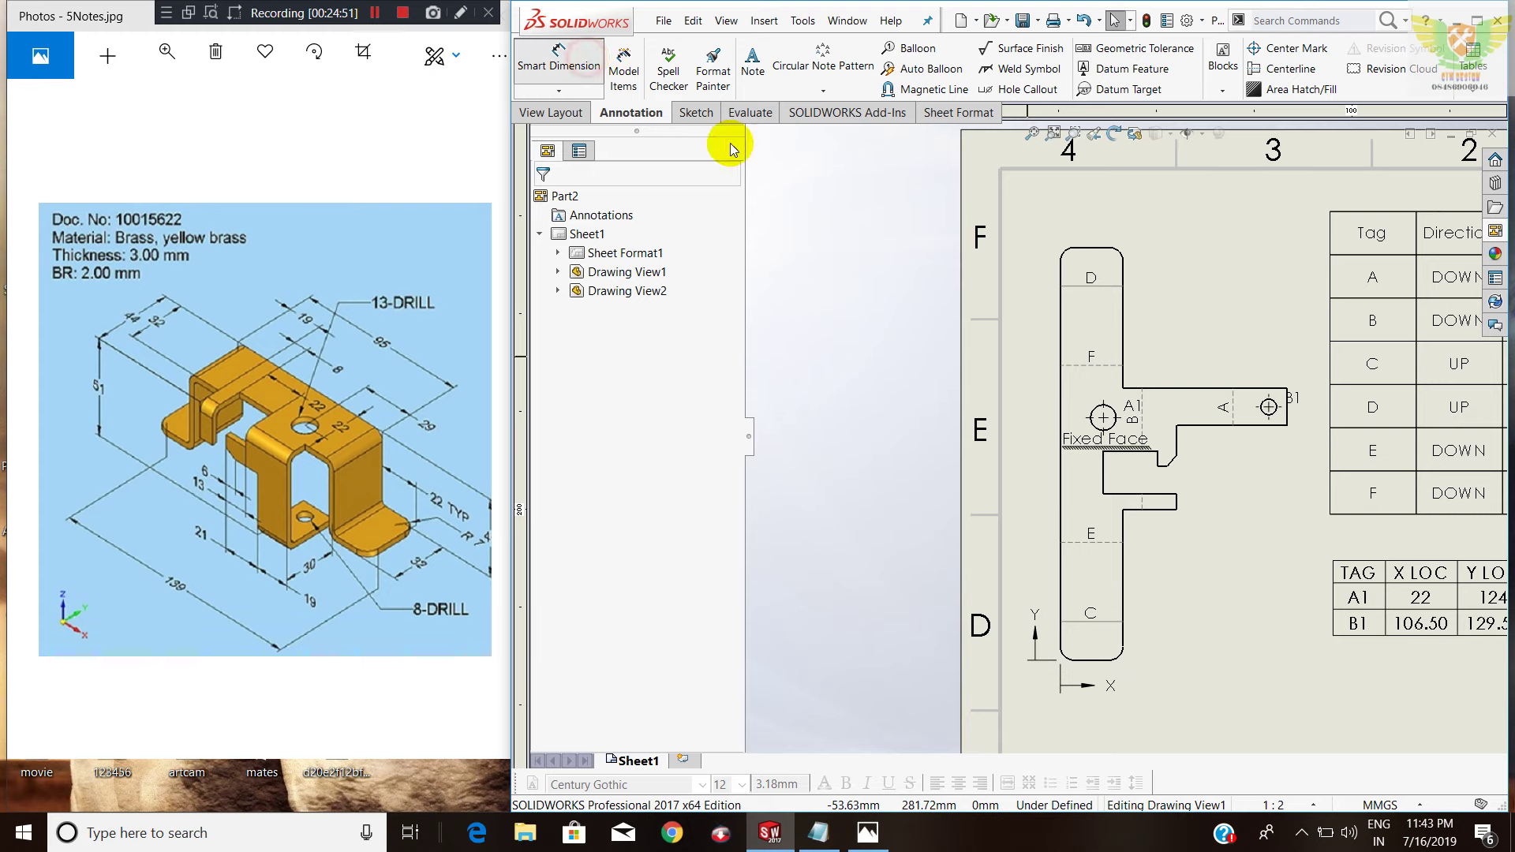
click(1092, 251)
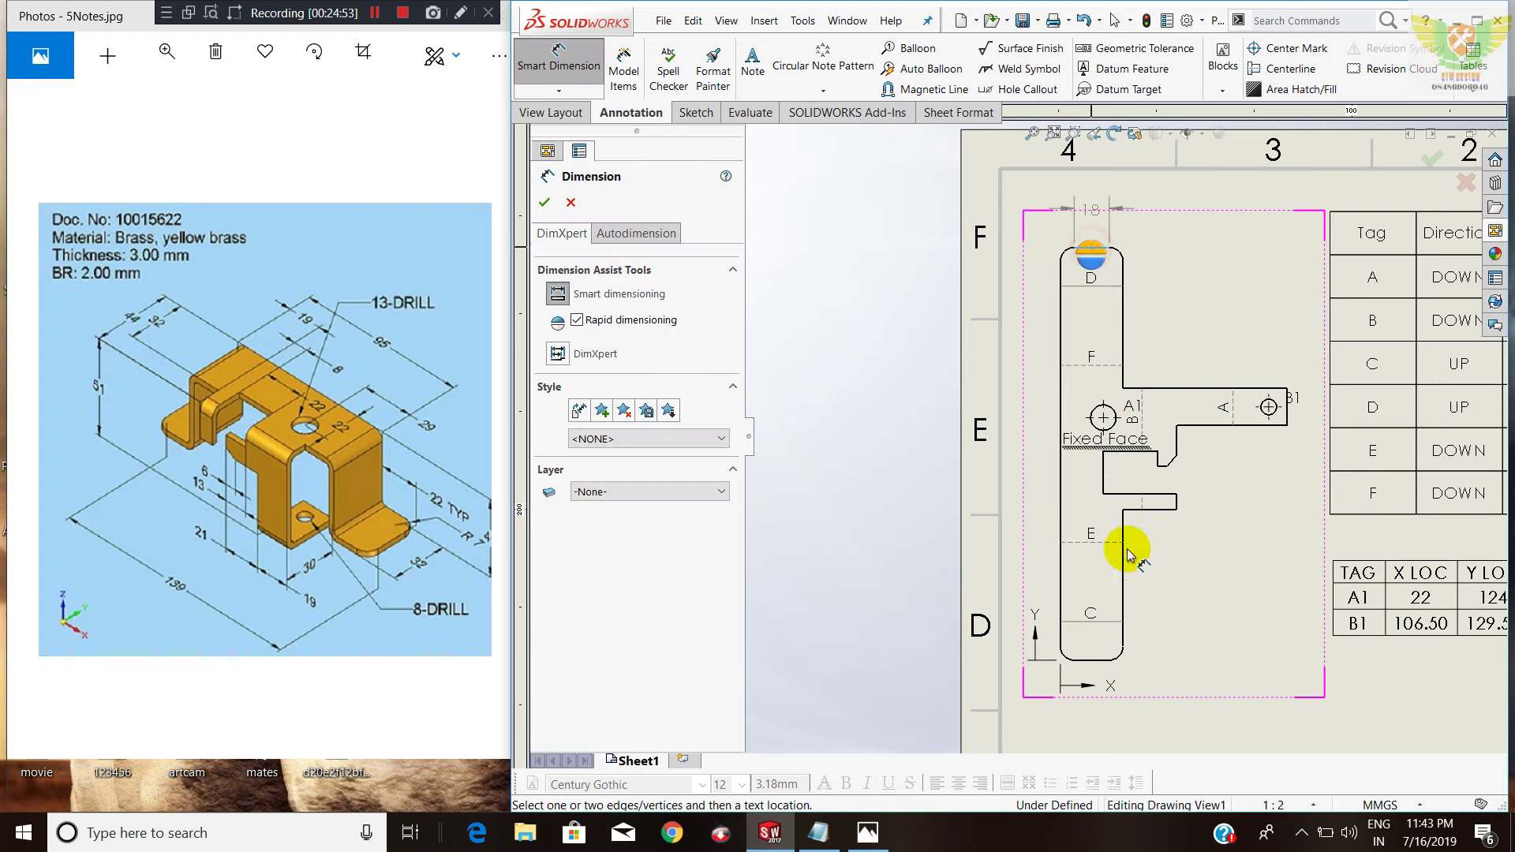
click(1090, 659)
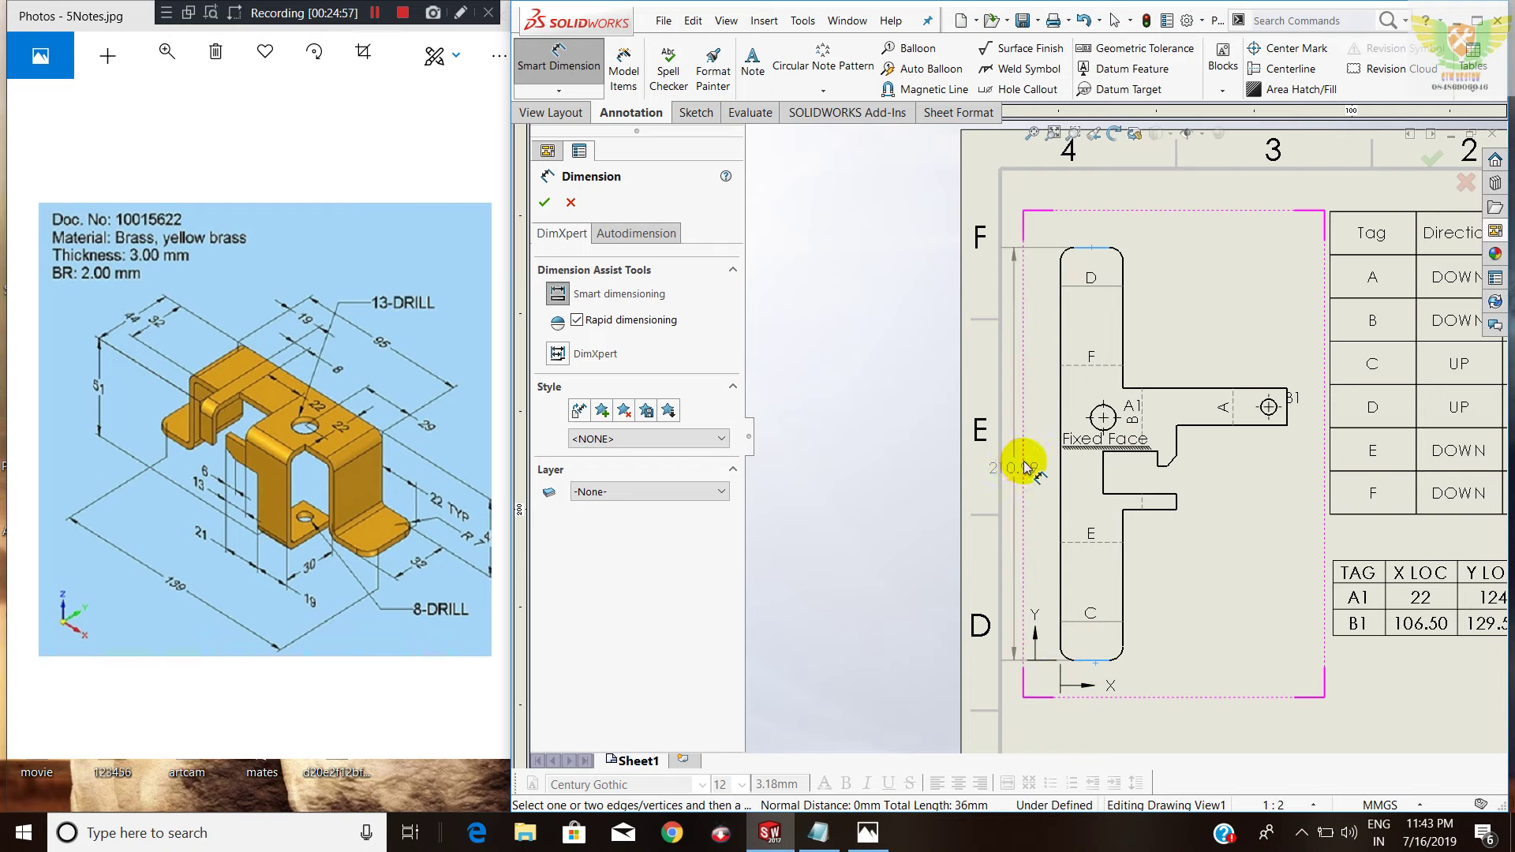
click(1022, 464)
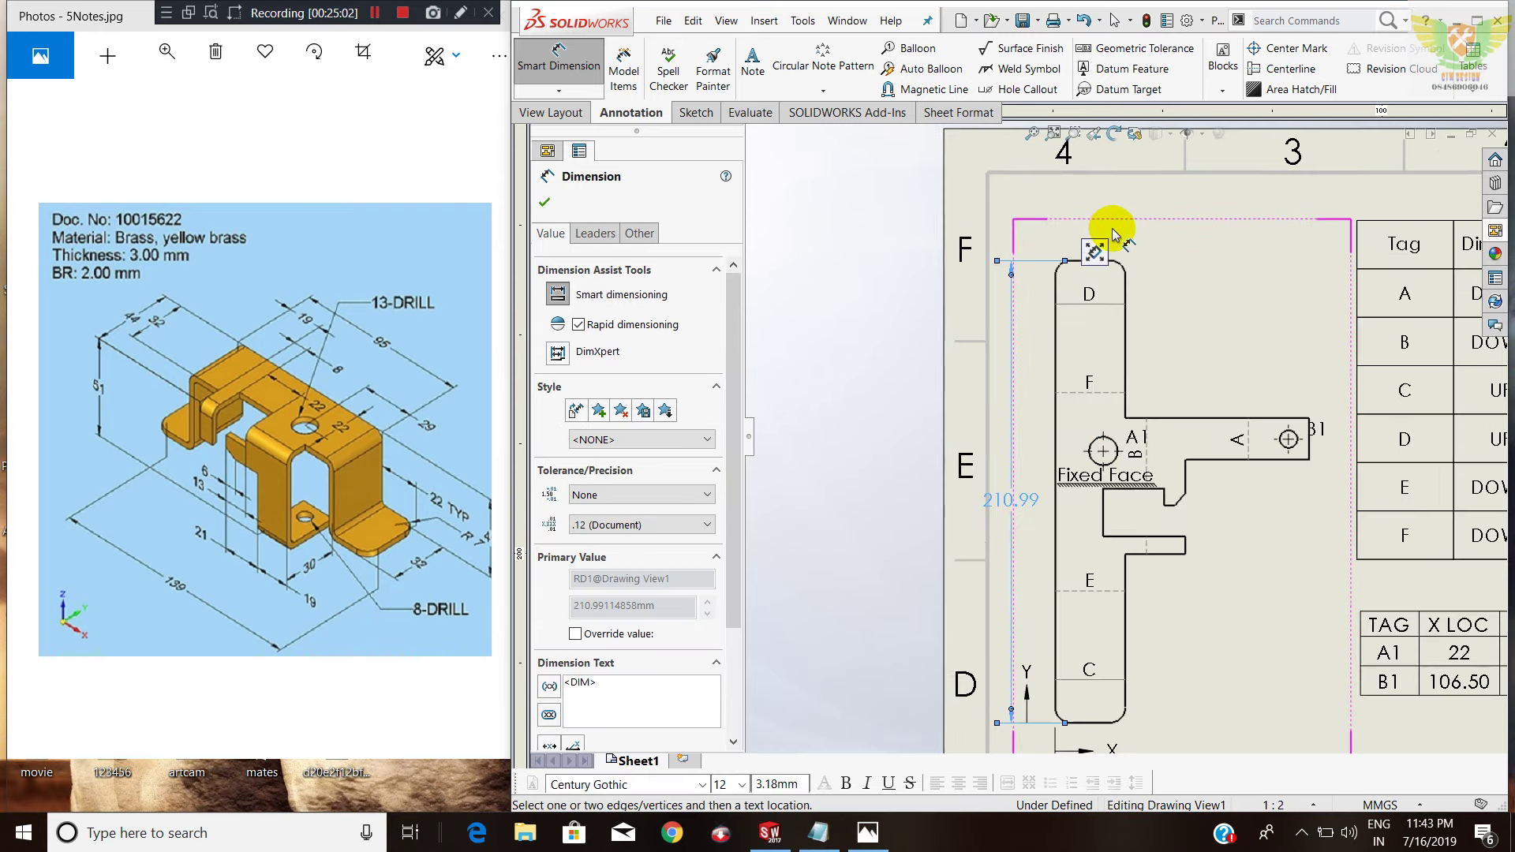
scroll(1105, 229, down, 3)
click(1034, 330)
click(1130, 338)
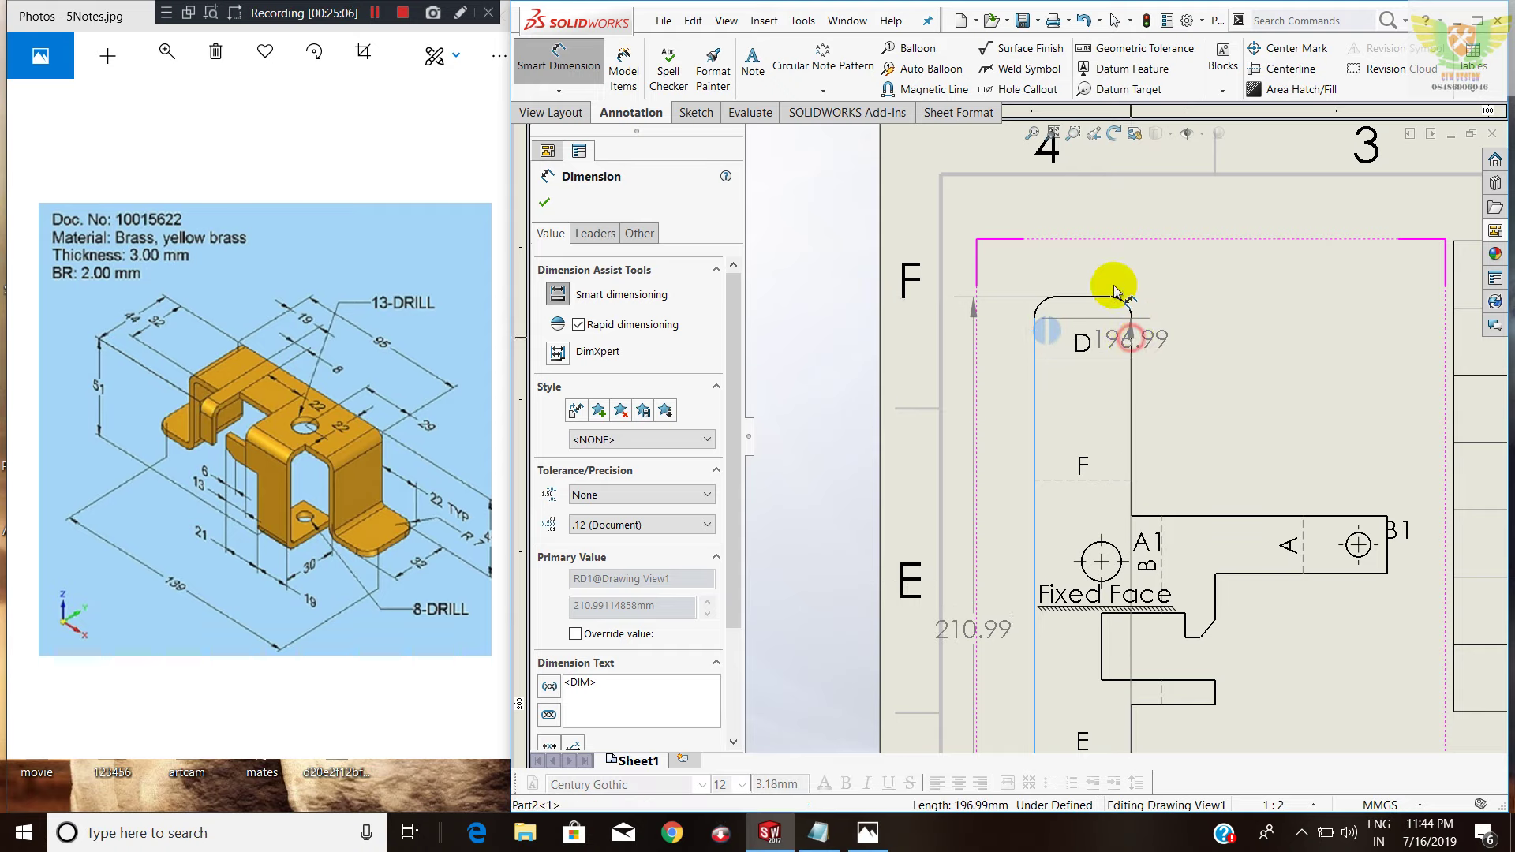
click(1081, 250)
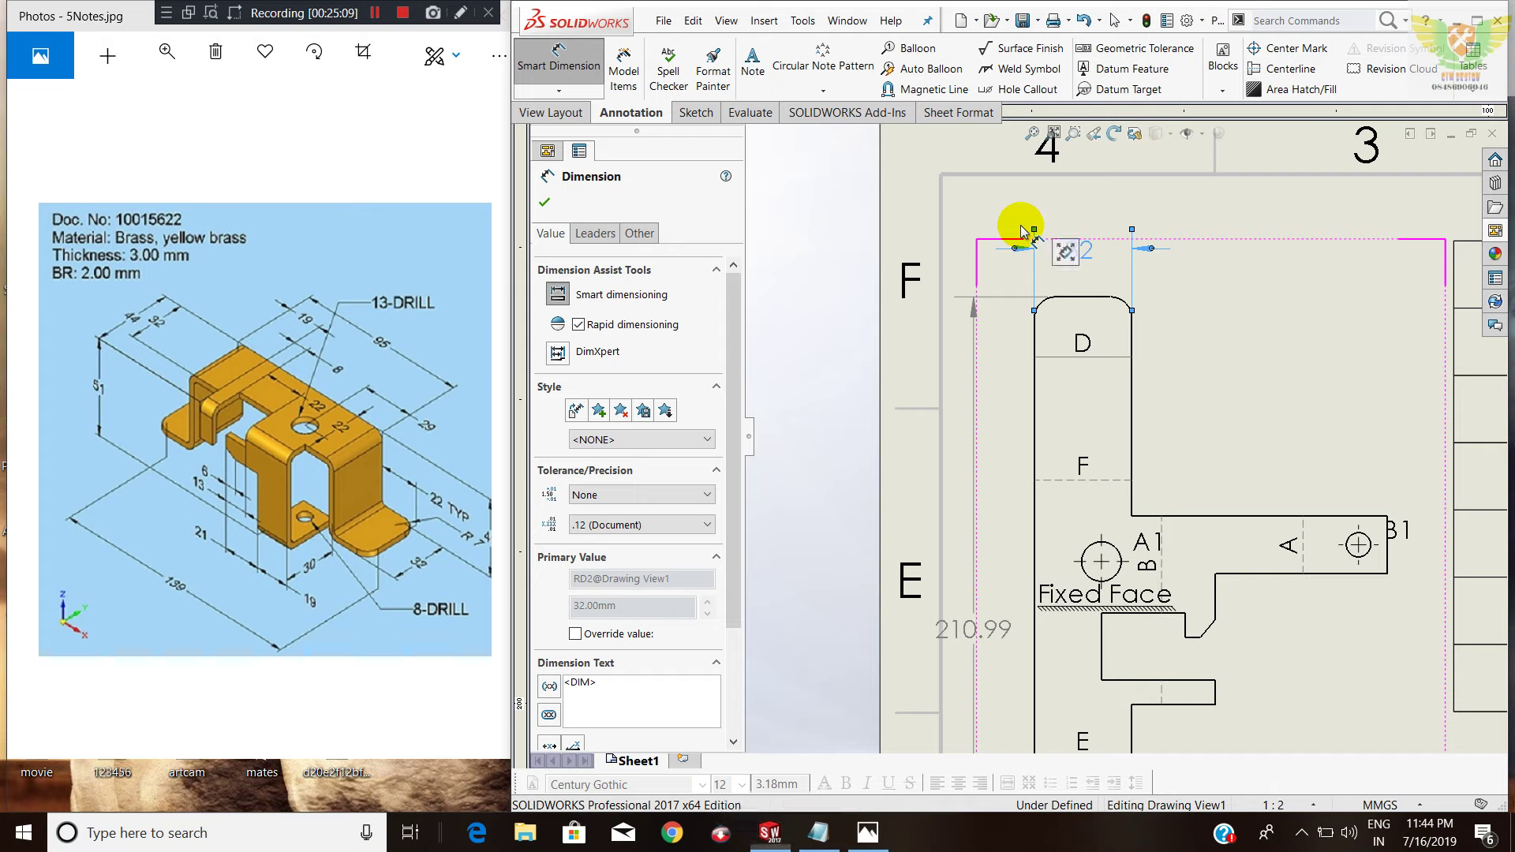
key(Escape)
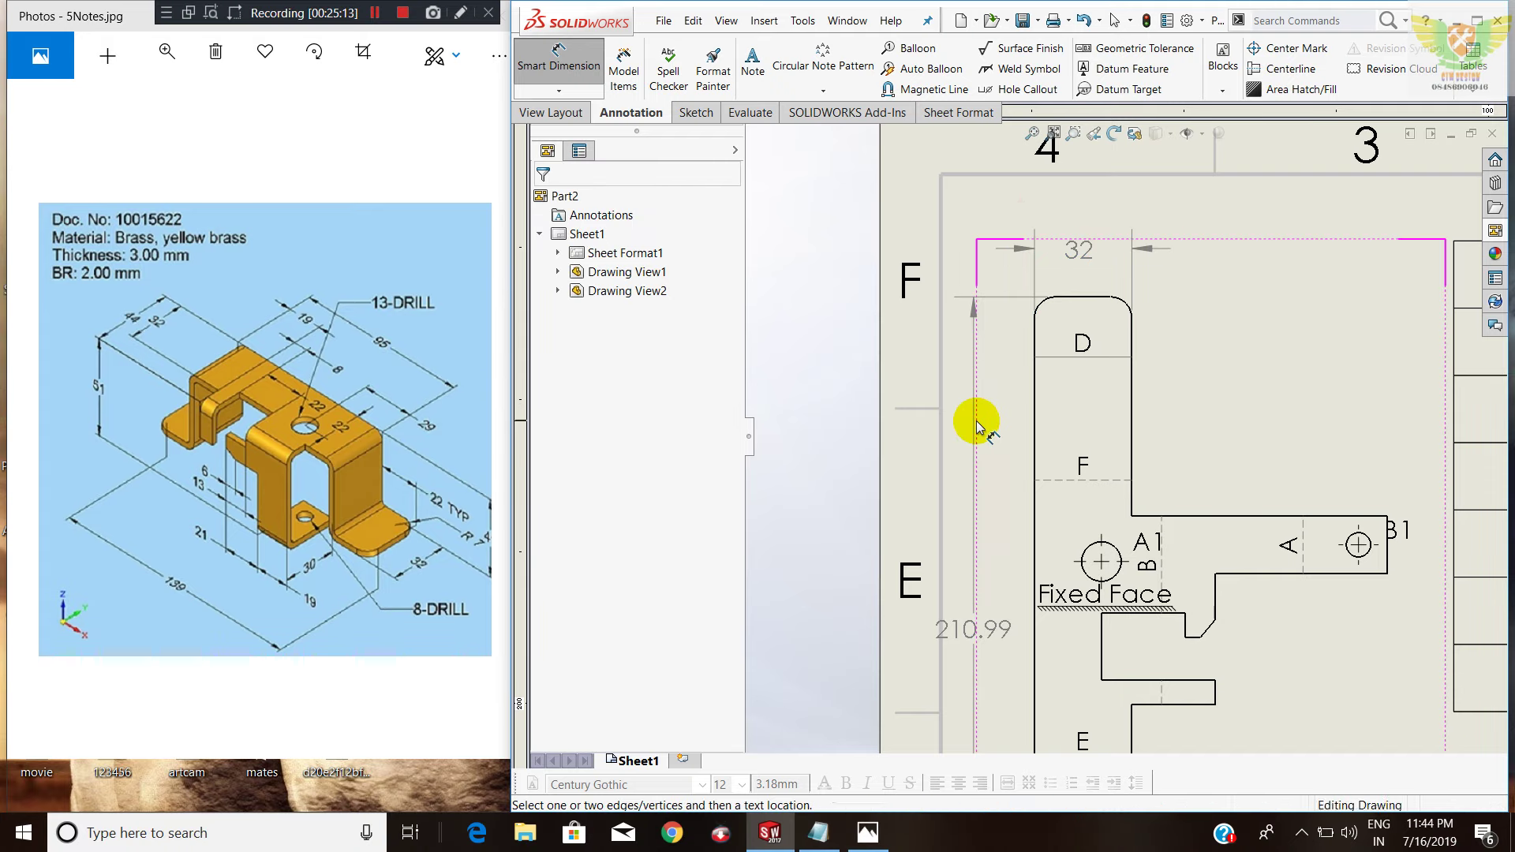
Add an R7 radius dimension to the top-left corner fillet.
scroll(1028, 381, down, 1)
scroll(1028, 381, up, 1)
scroll(1028, 381, up, 2)
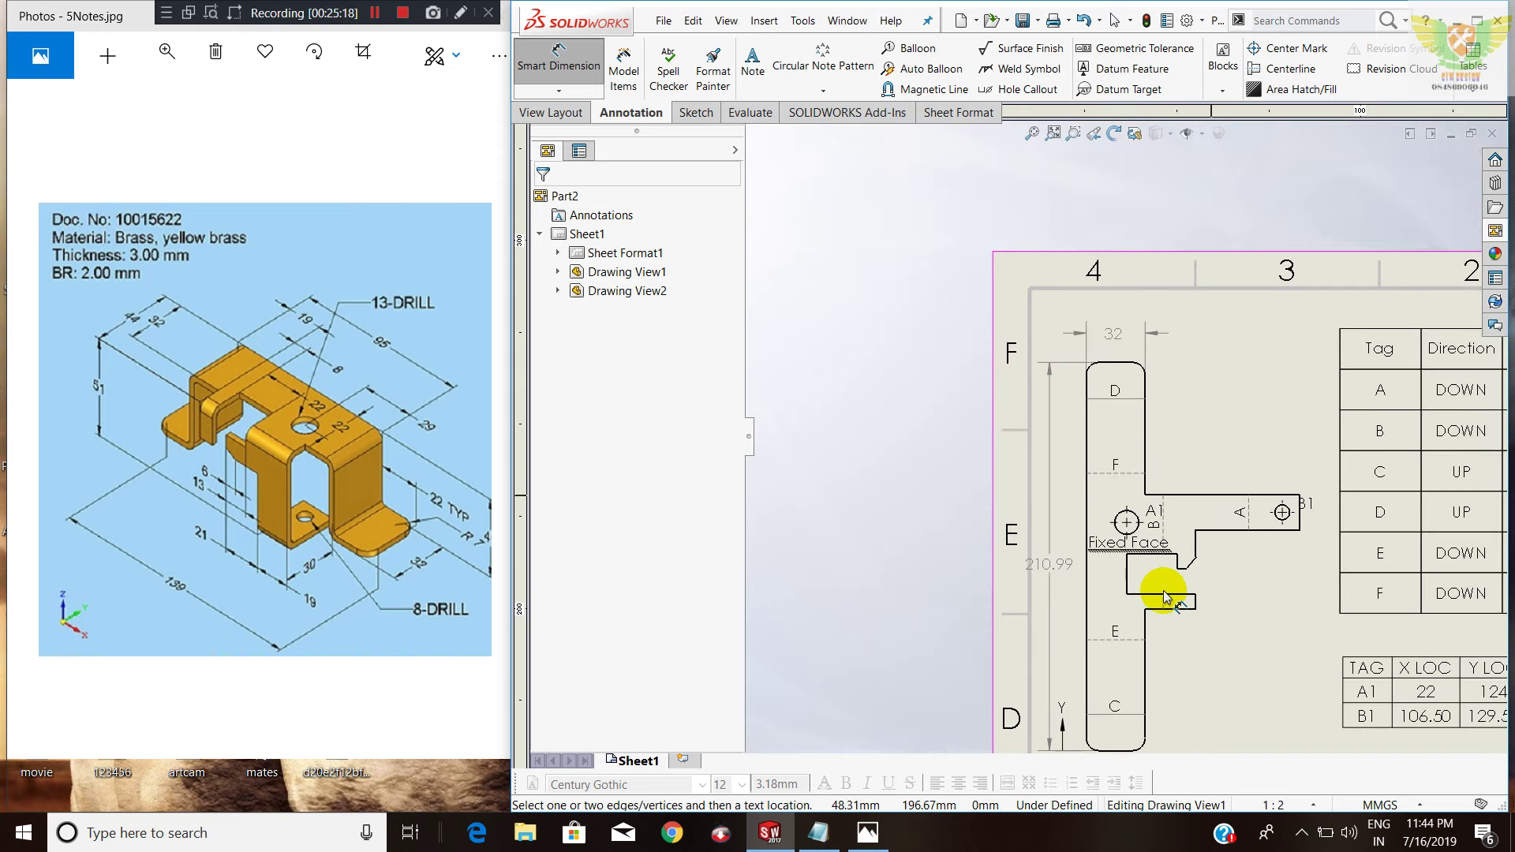
scroll(1144, 631, up, 2)
scroll(1121, 553, down, 2)
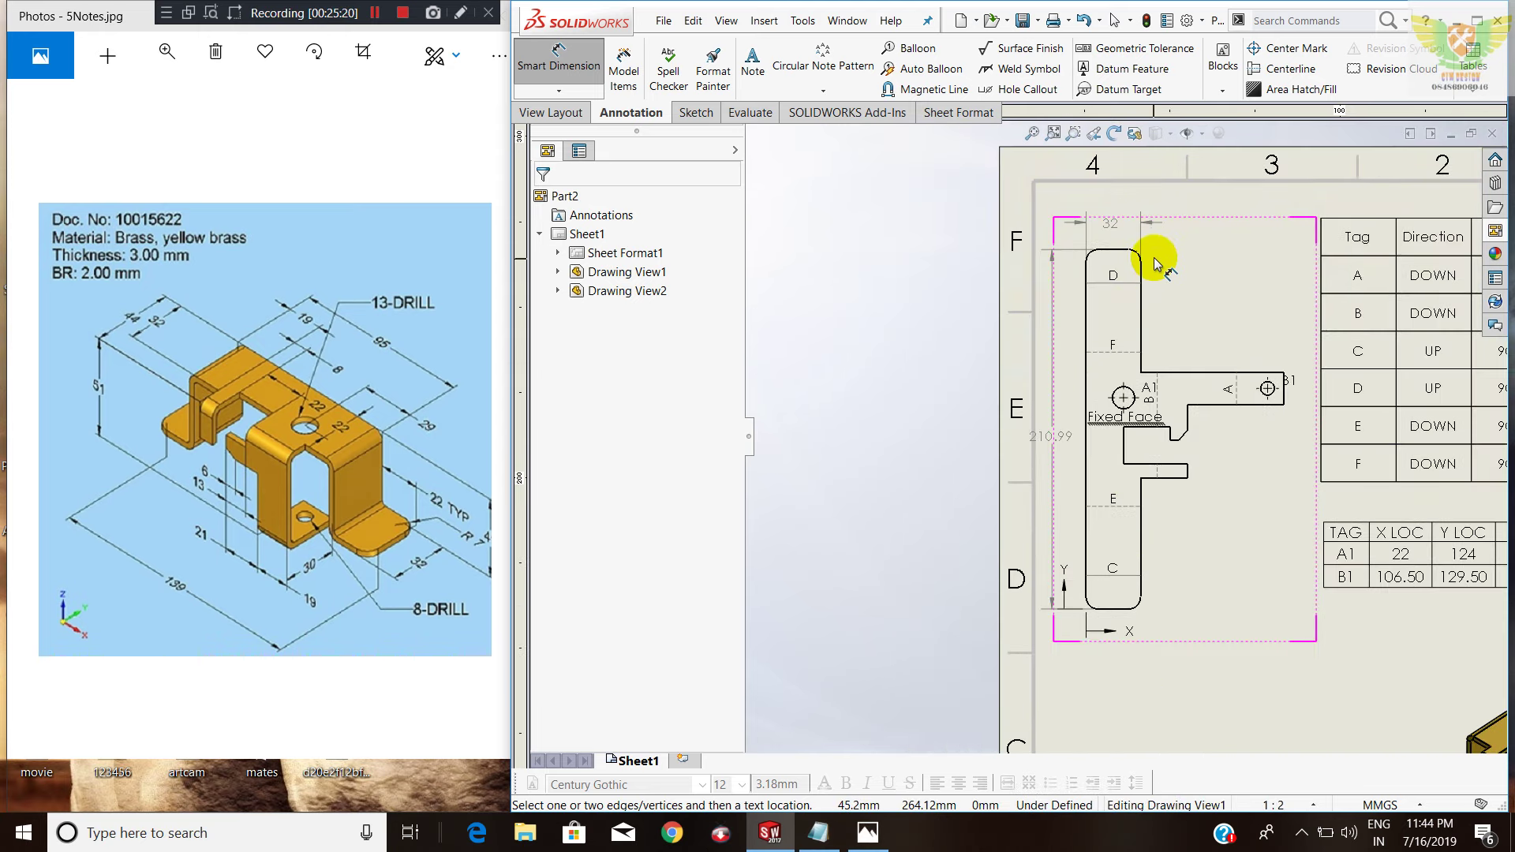
scroll(1156, 259, down, 1)
scroll(1067, 285, down, 1)
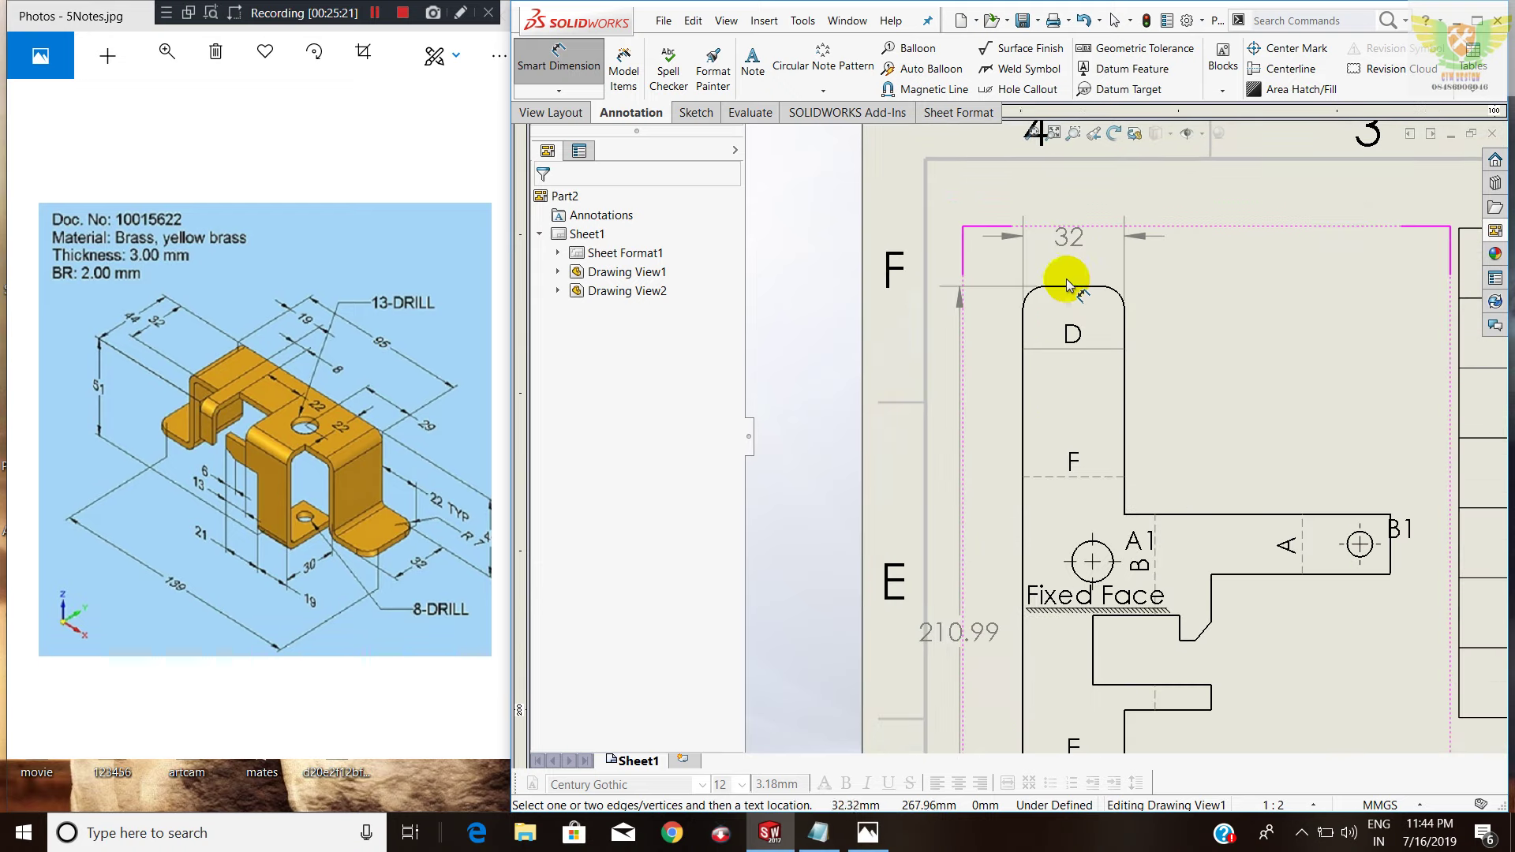
click(1032, 300)
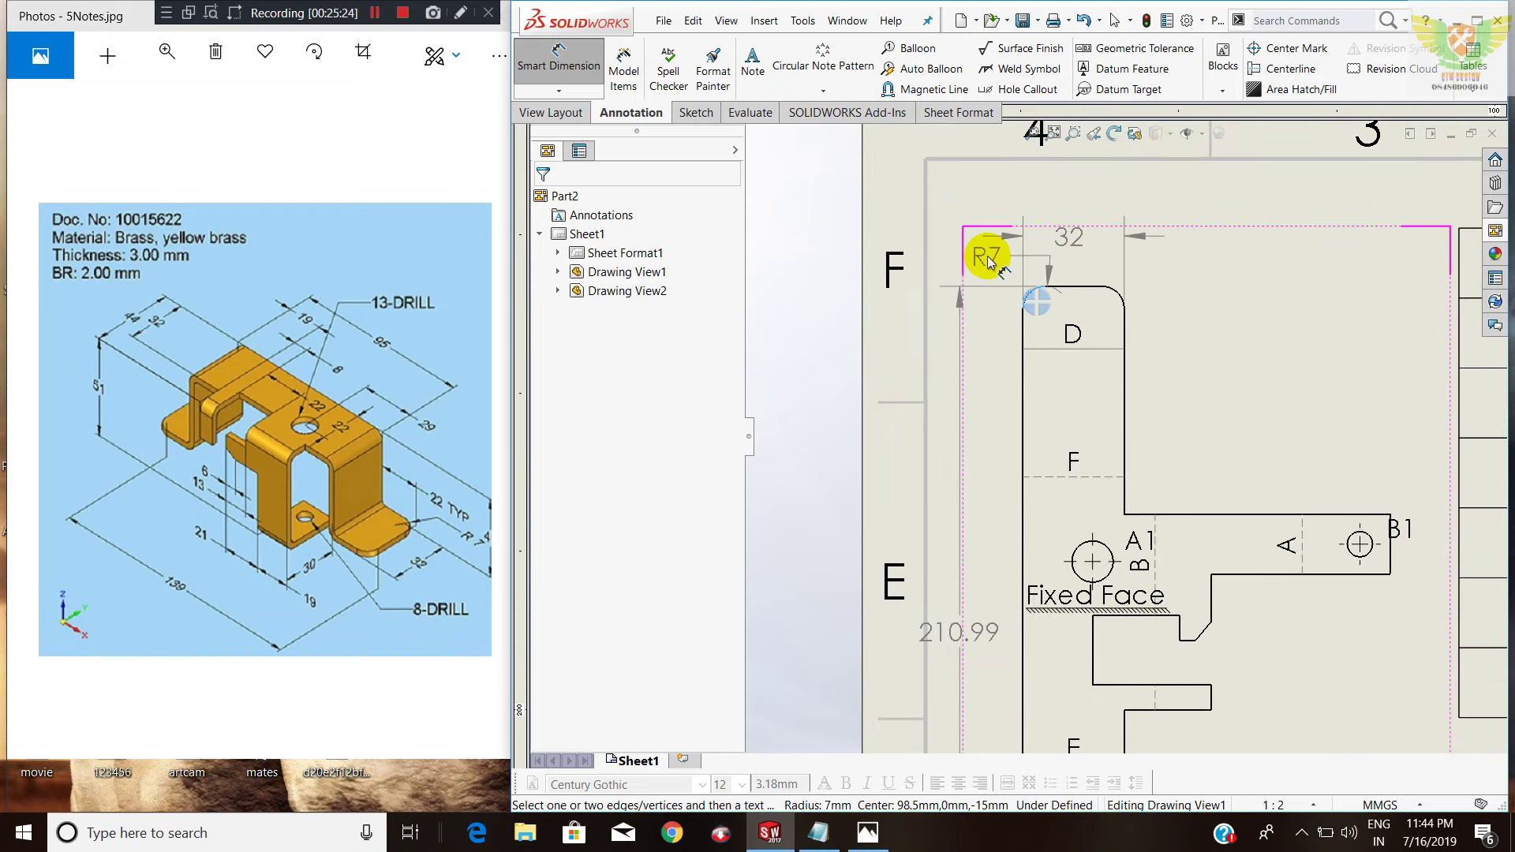
click(951, 249)
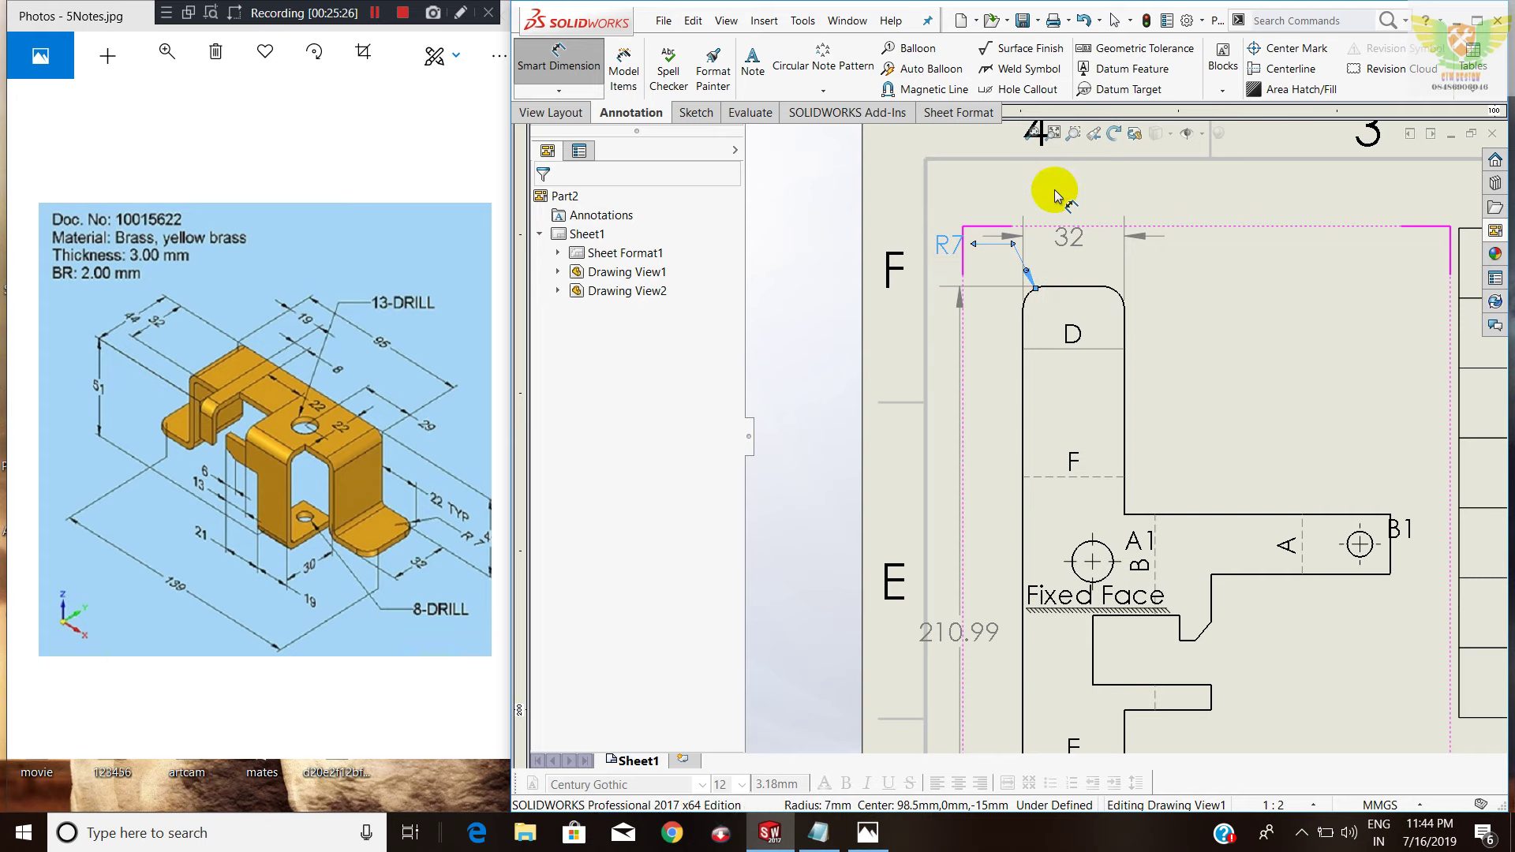
key(Escape)
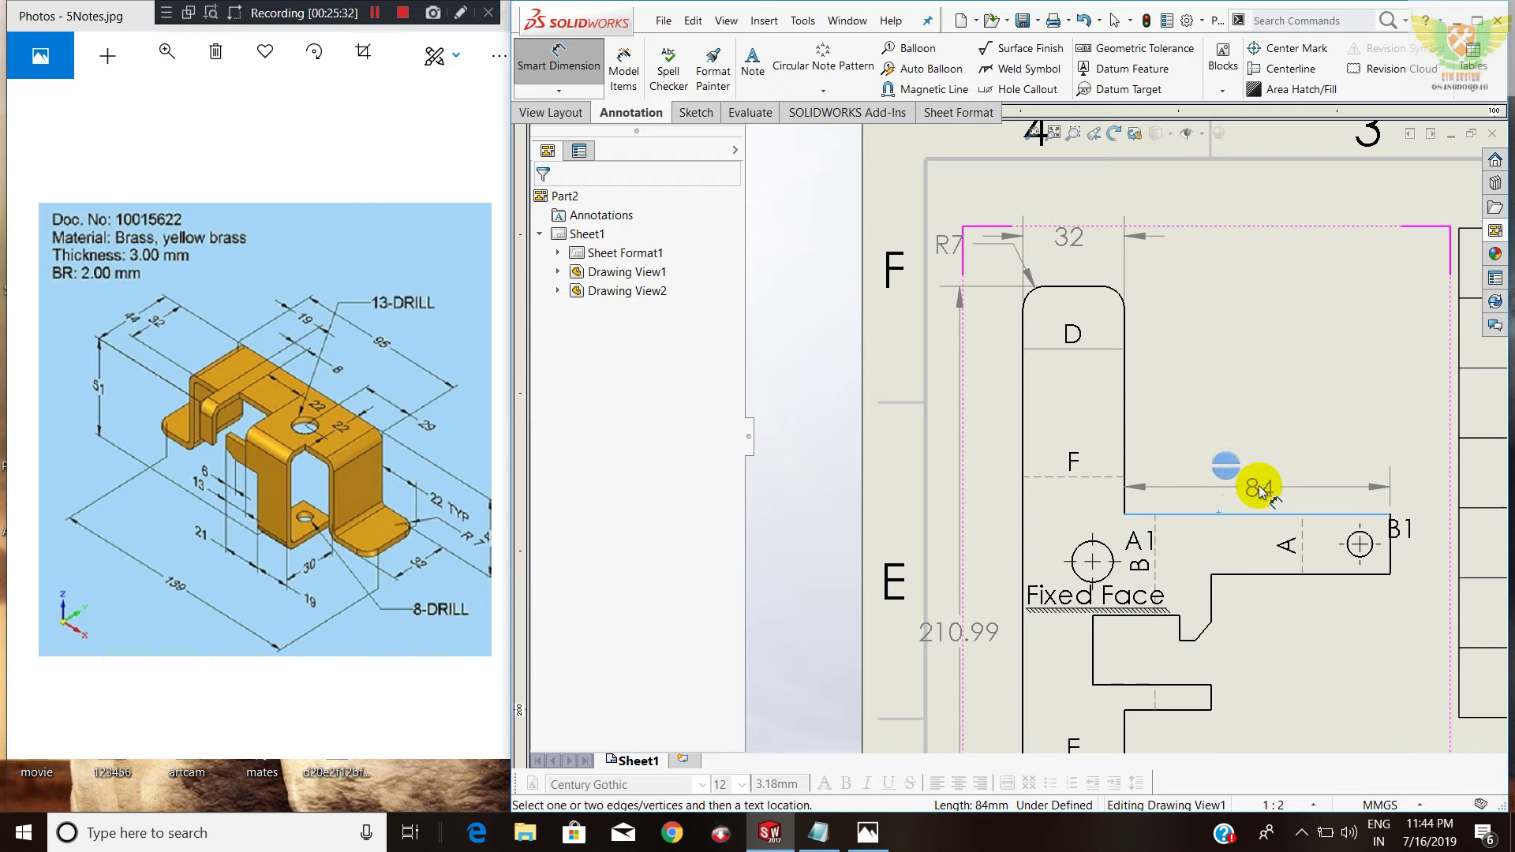
Dimension the side arm with 84 length, 65 edge and 19 width.
click(1253, 478)
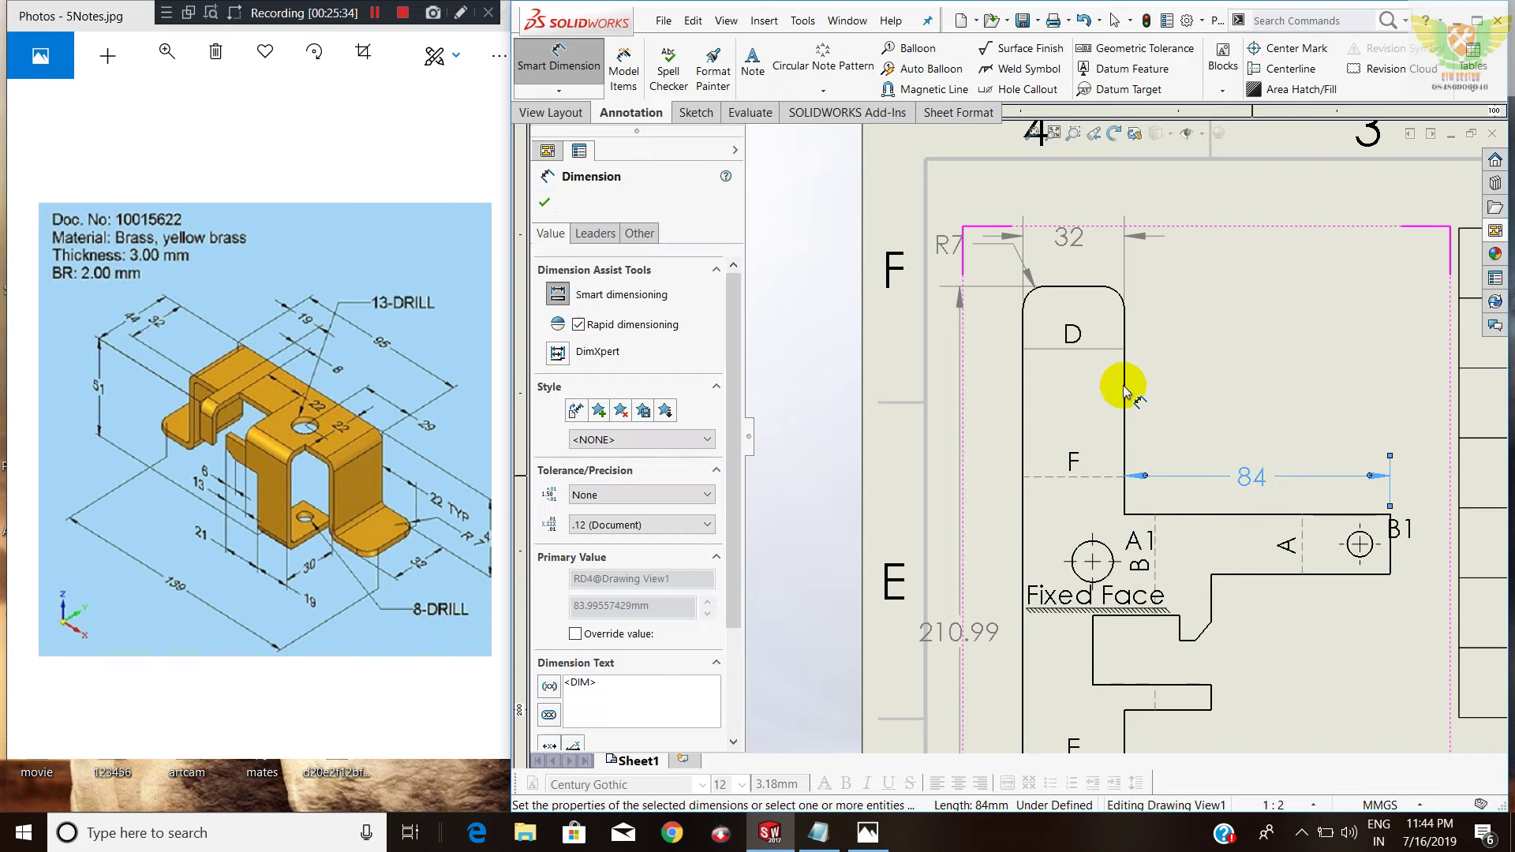
click(1126, 388)
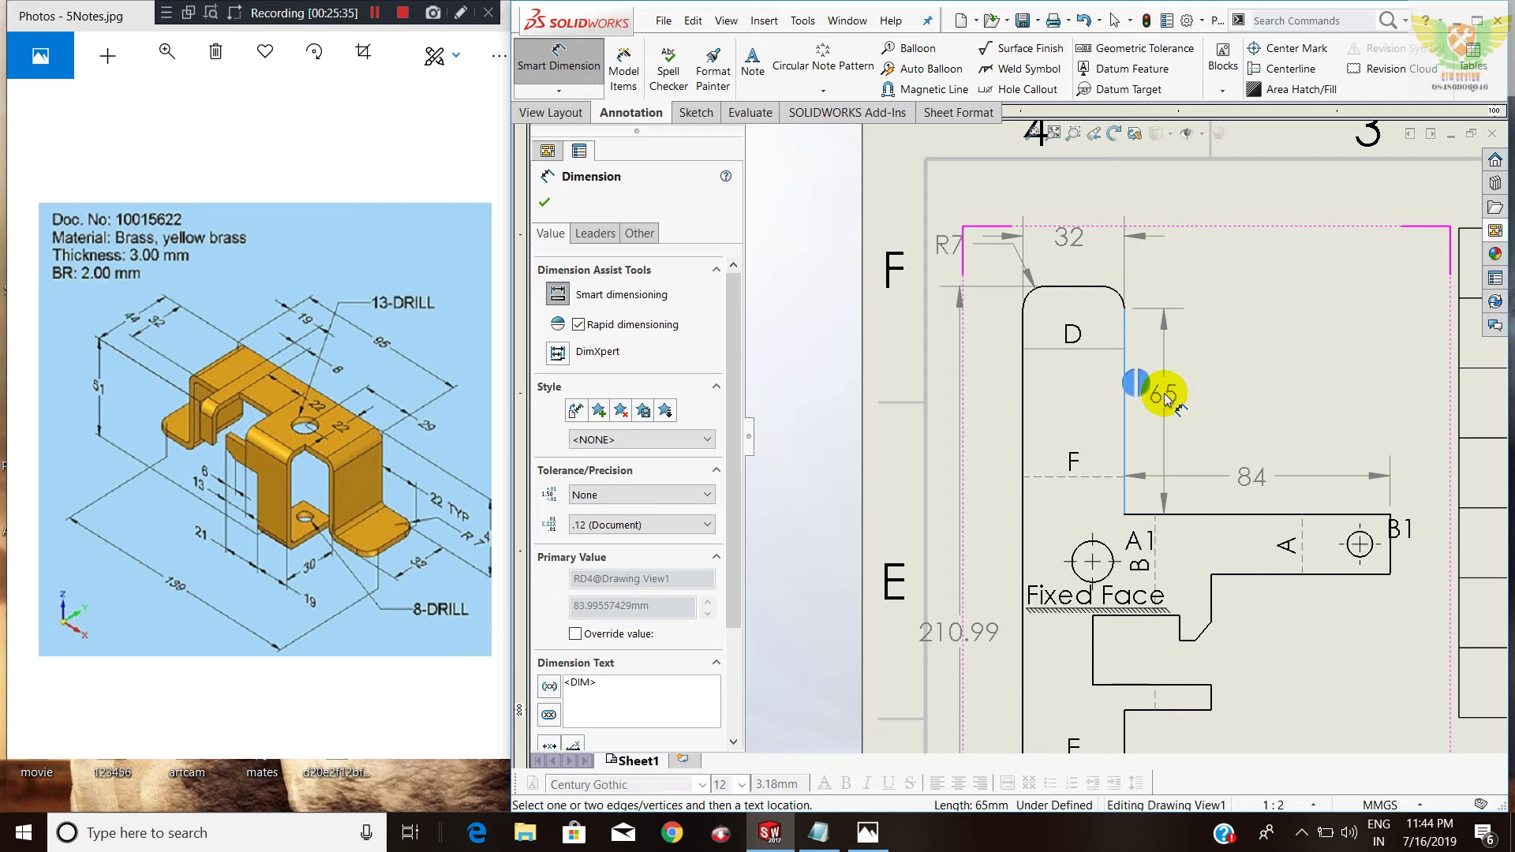
click(1207, 381)
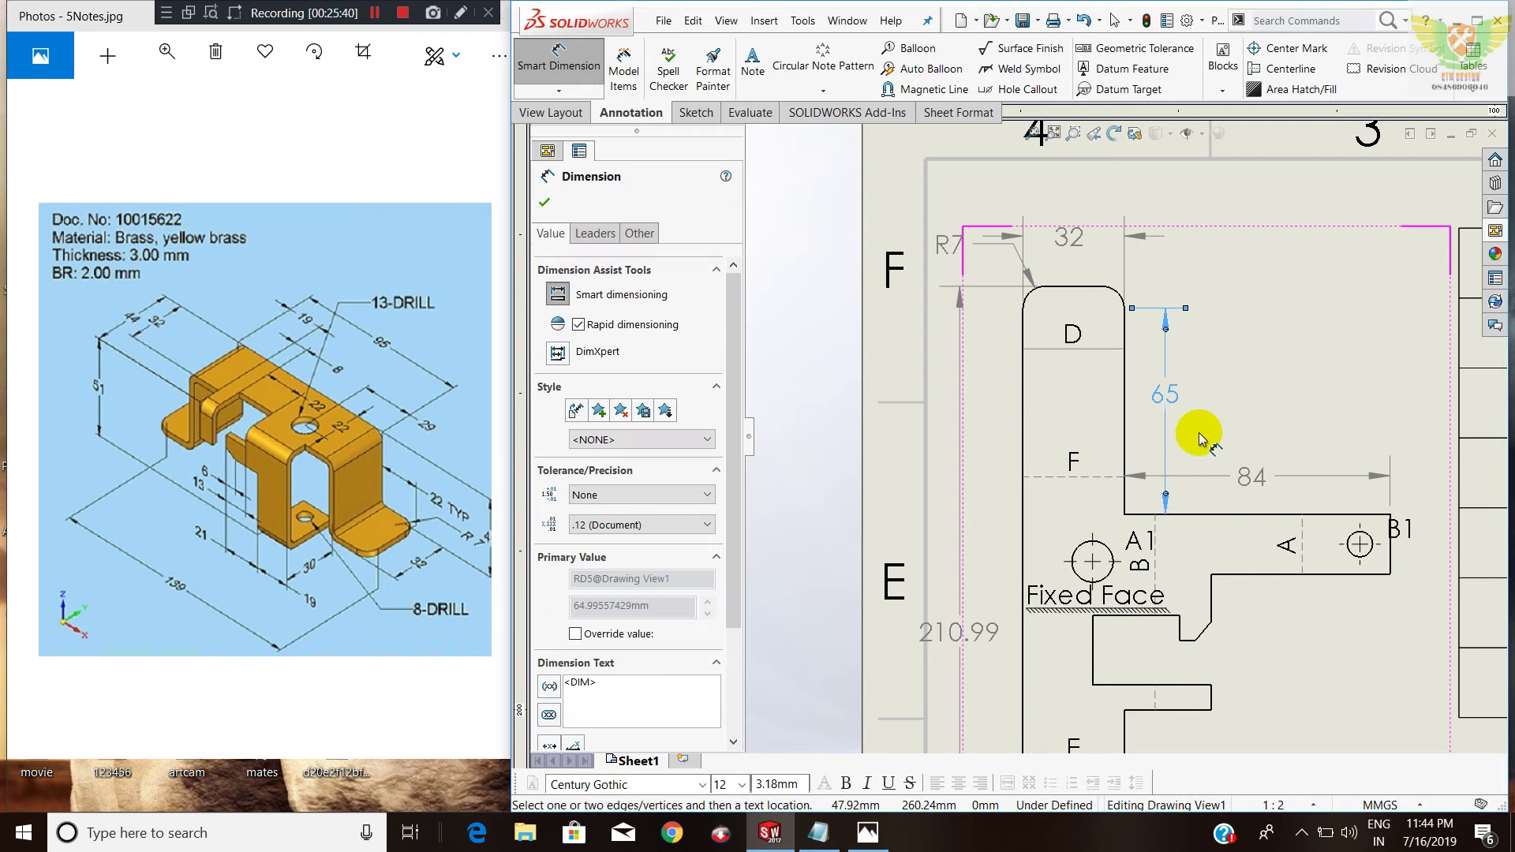
scroll(1172, 406, down, 2)
scroll(1152, 383, down, 2)
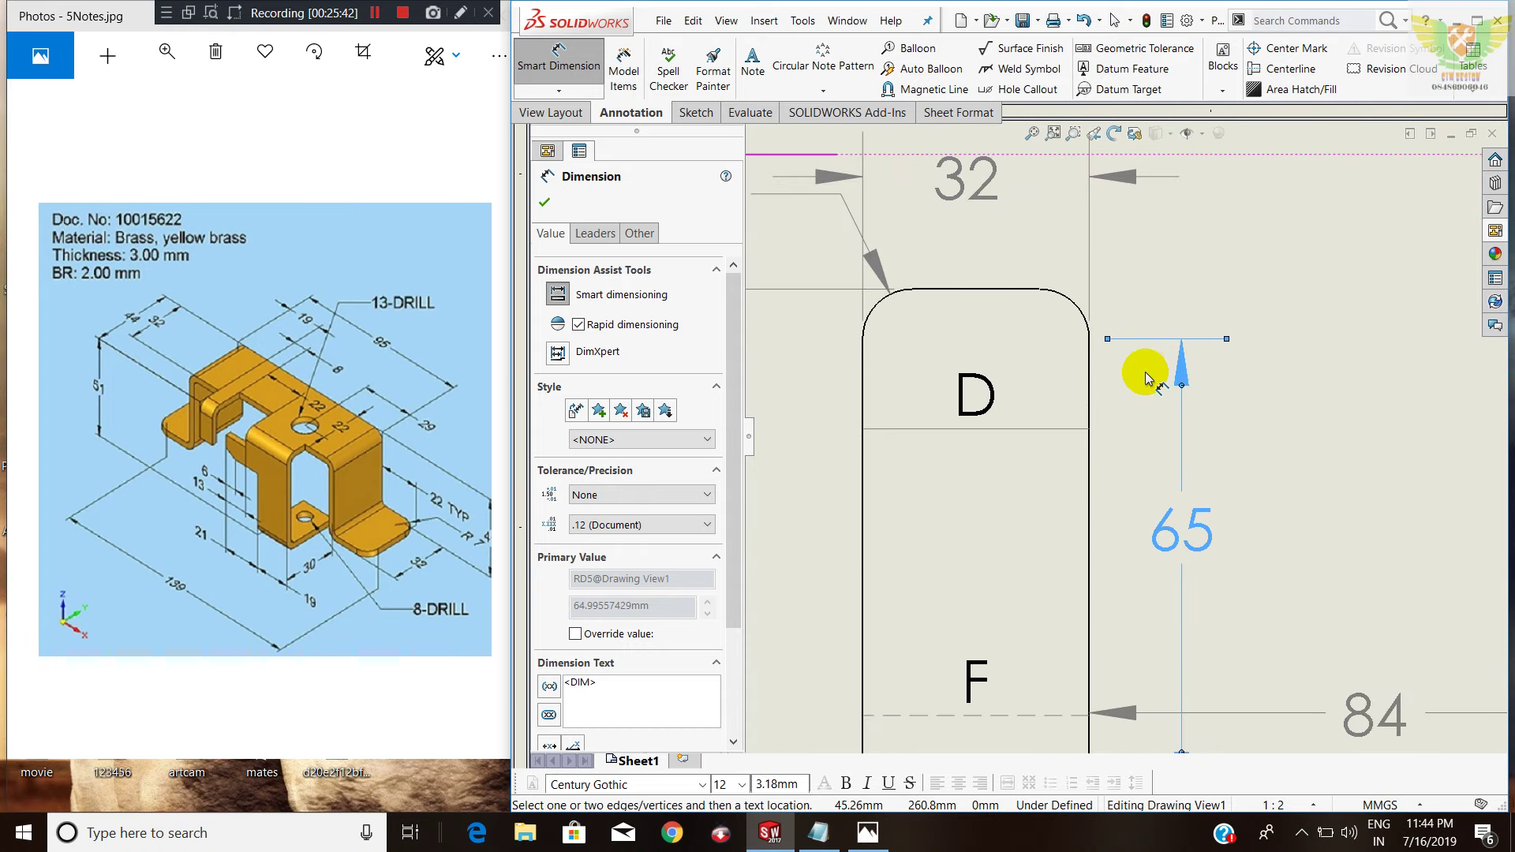
scroll(1104, 364, up, 1)
scroll(1099, 362, up, 3)
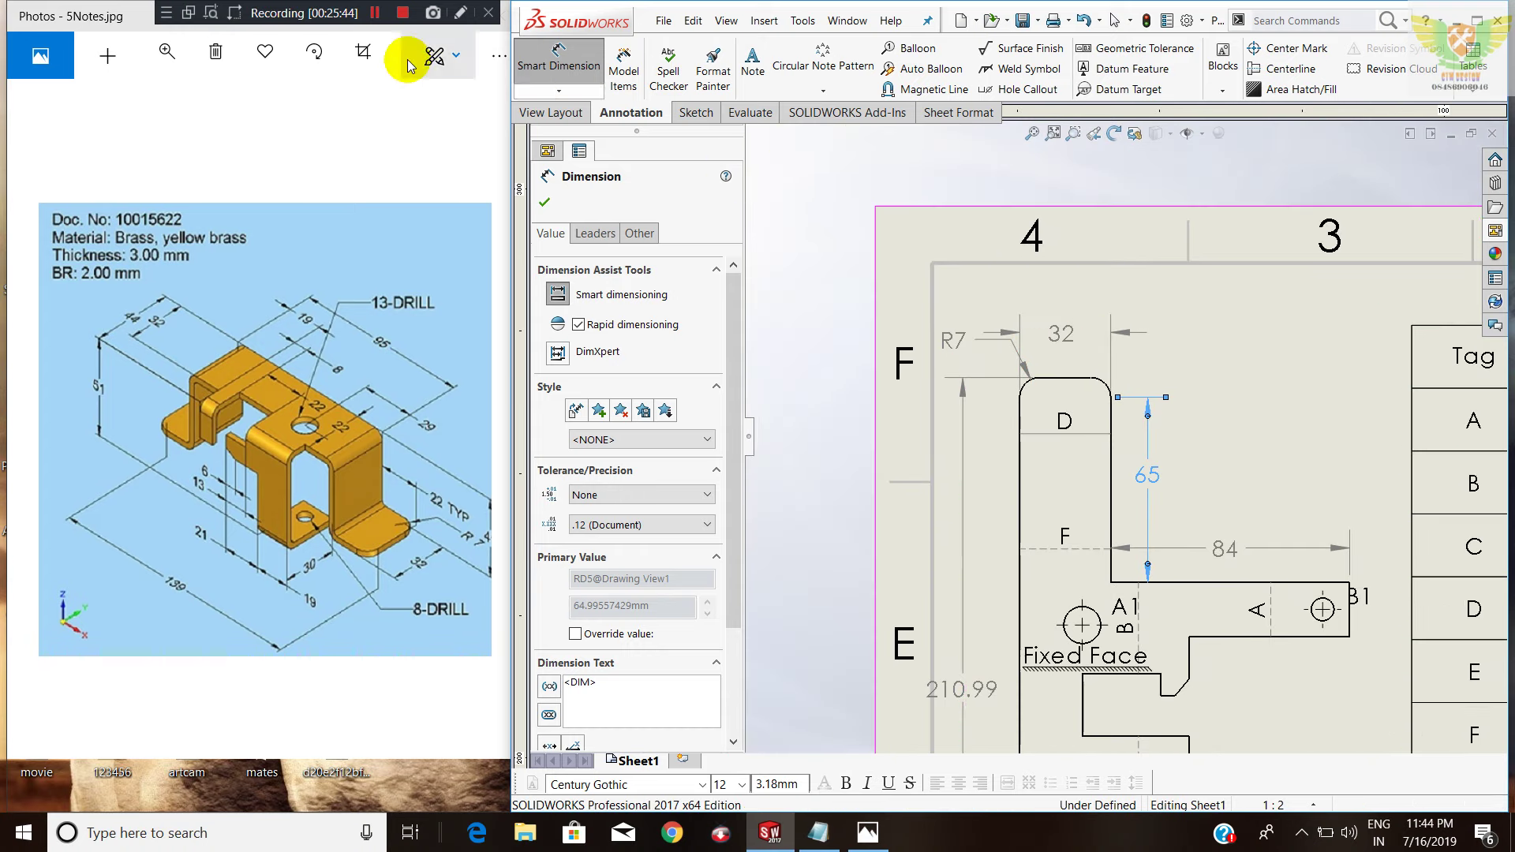
click(372, 14)
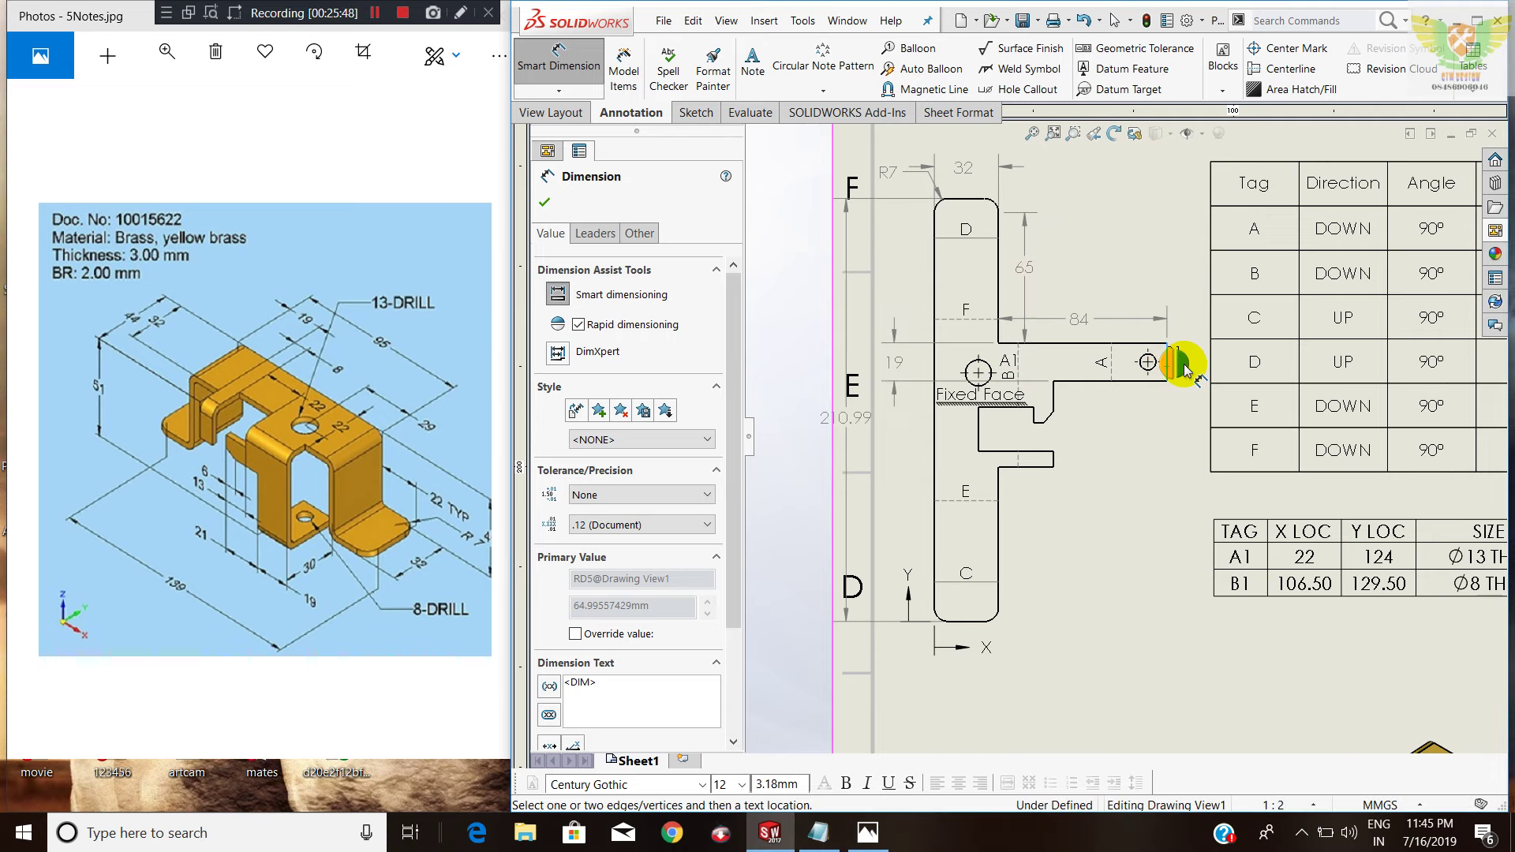
scroll(1183, 368, up, 2)
scroll(1179, 379, down, 2)
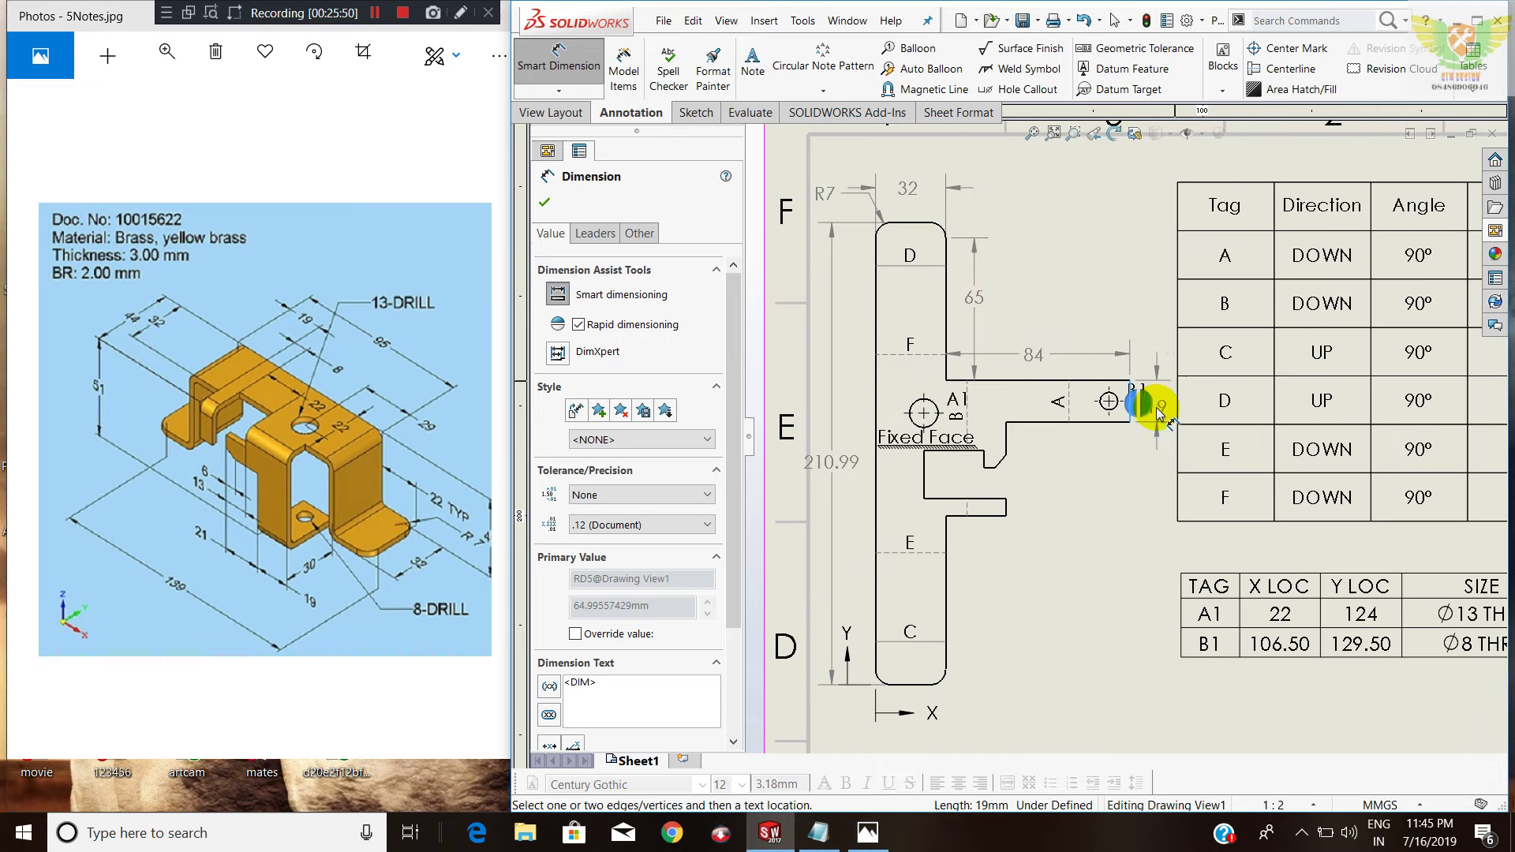
scroll(1158, 409, down, 2)
right_click(1148, 409)
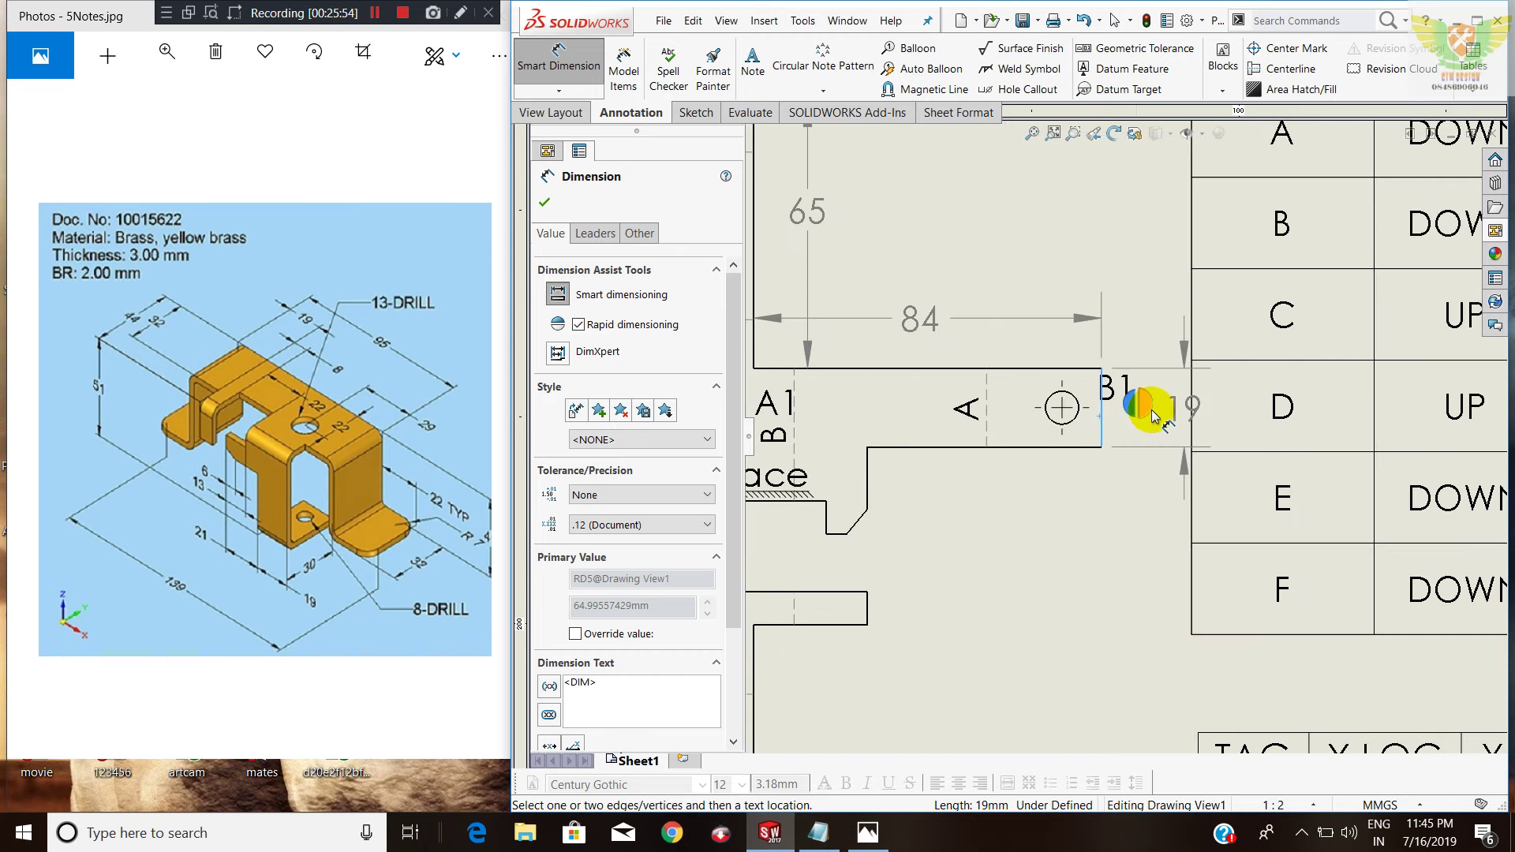
click(1150, 415)
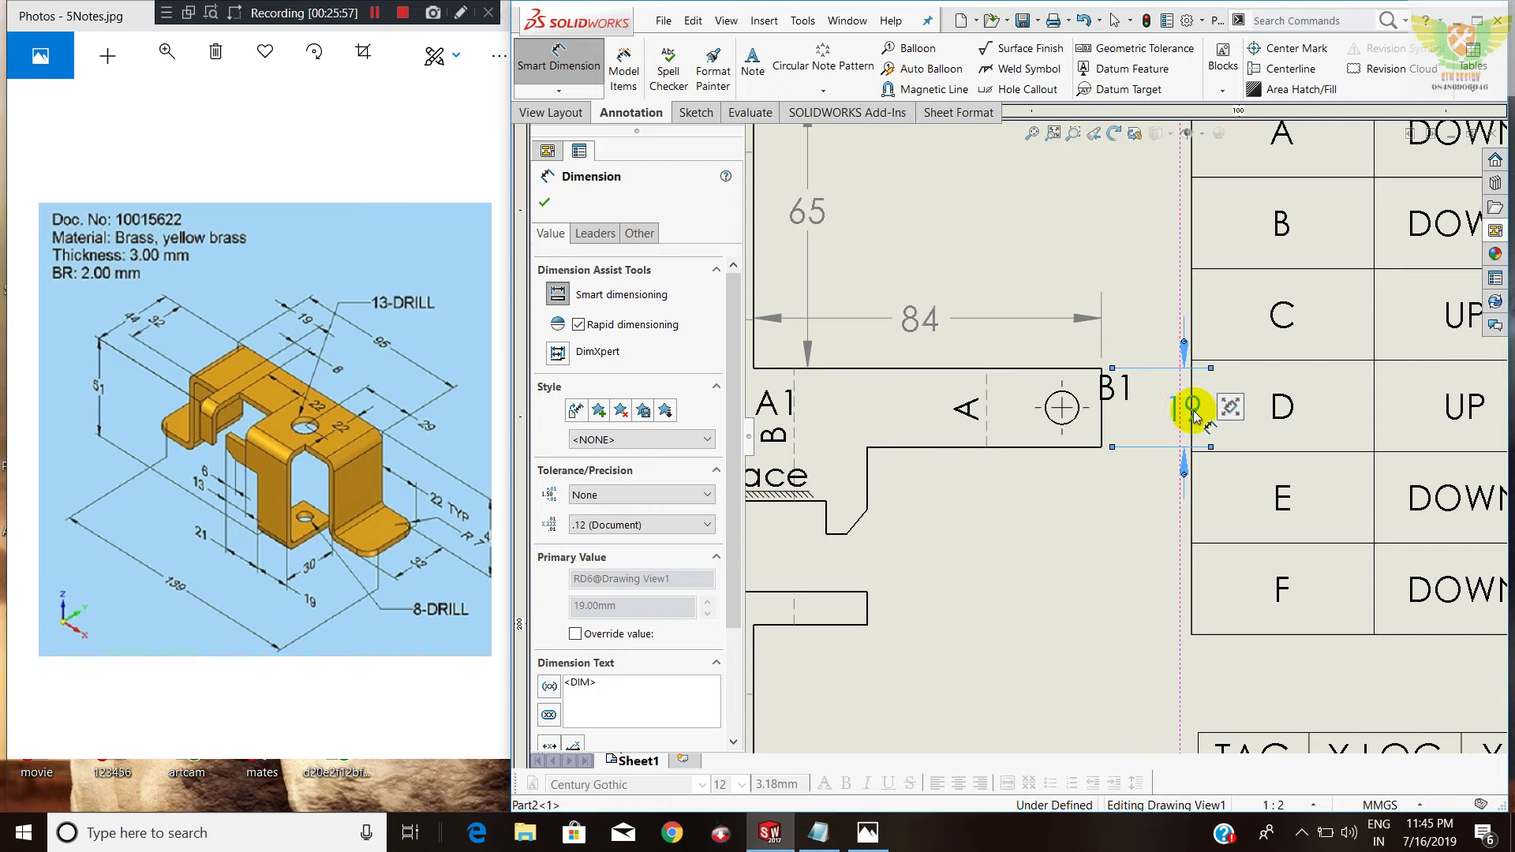
Add the 56.50 arm length, 15 vertical and 7.81 chamfer length dimensions.
click(972, 447)
click(982, 477)
click(868, 480)
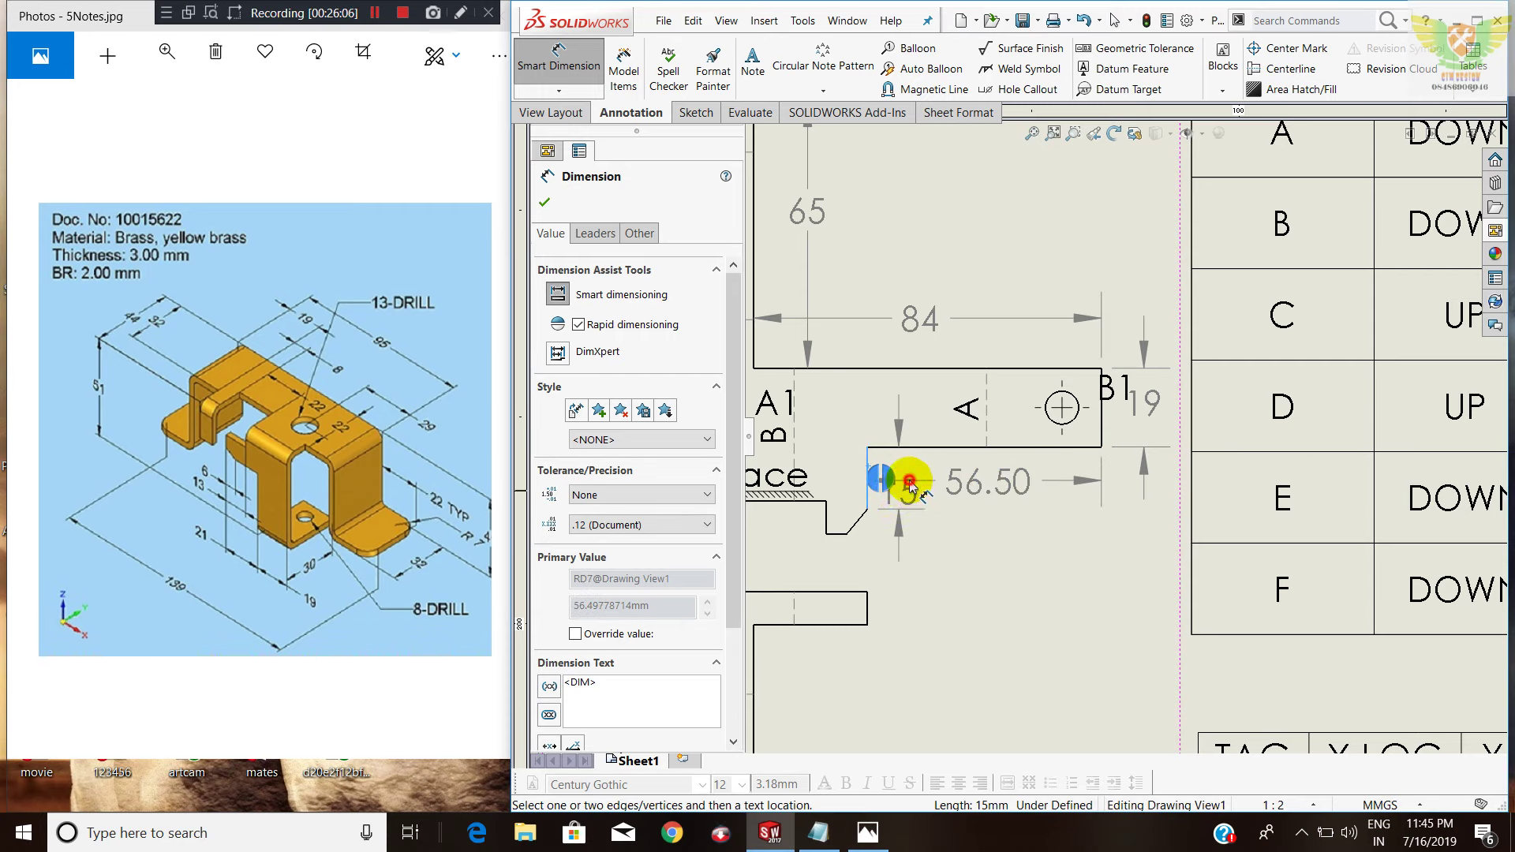
click(909, 544)
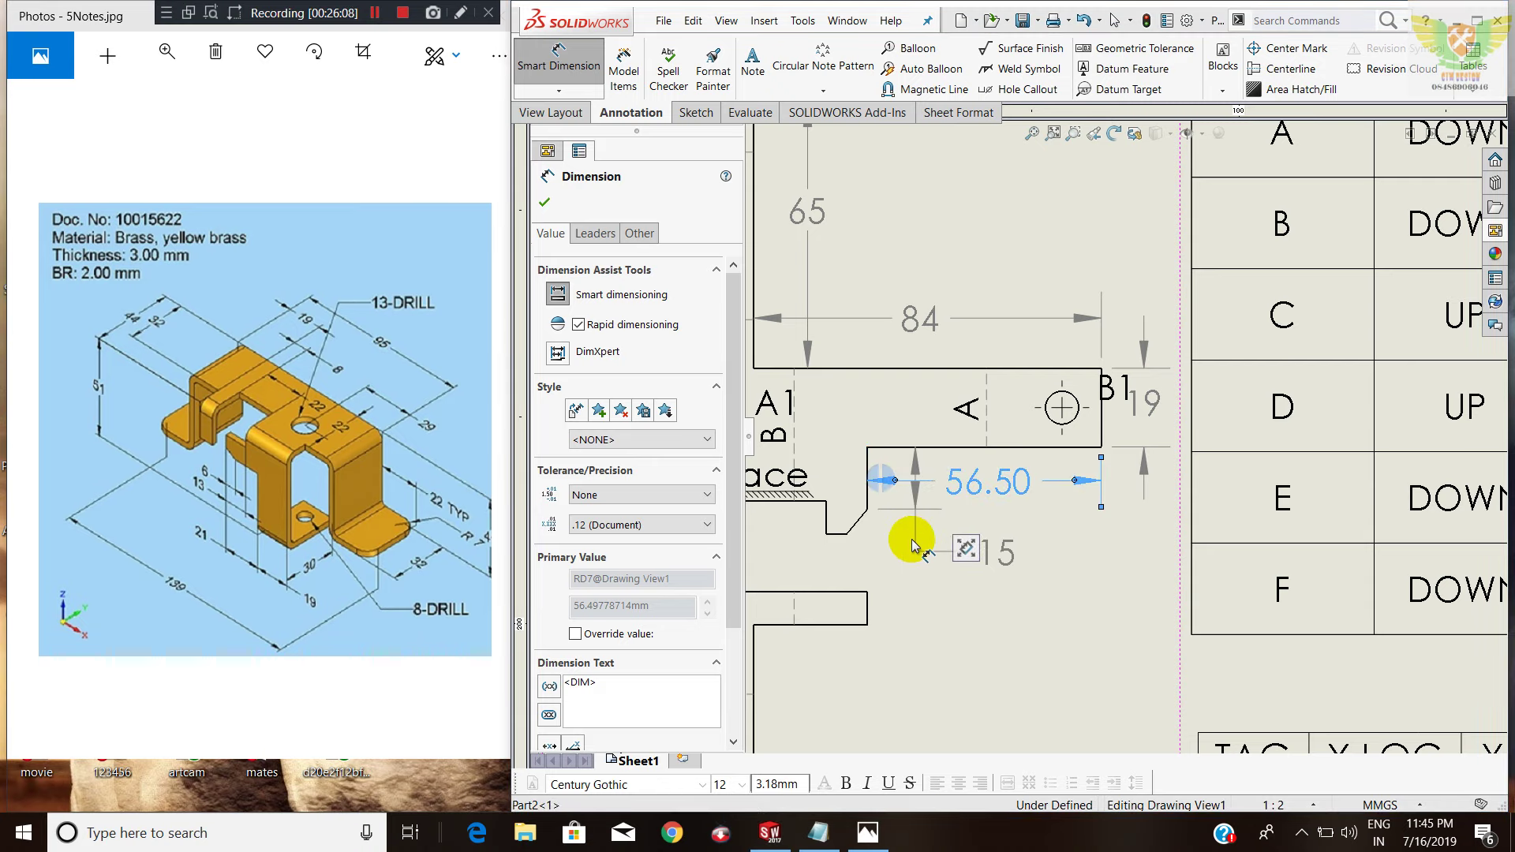
key(Escape)
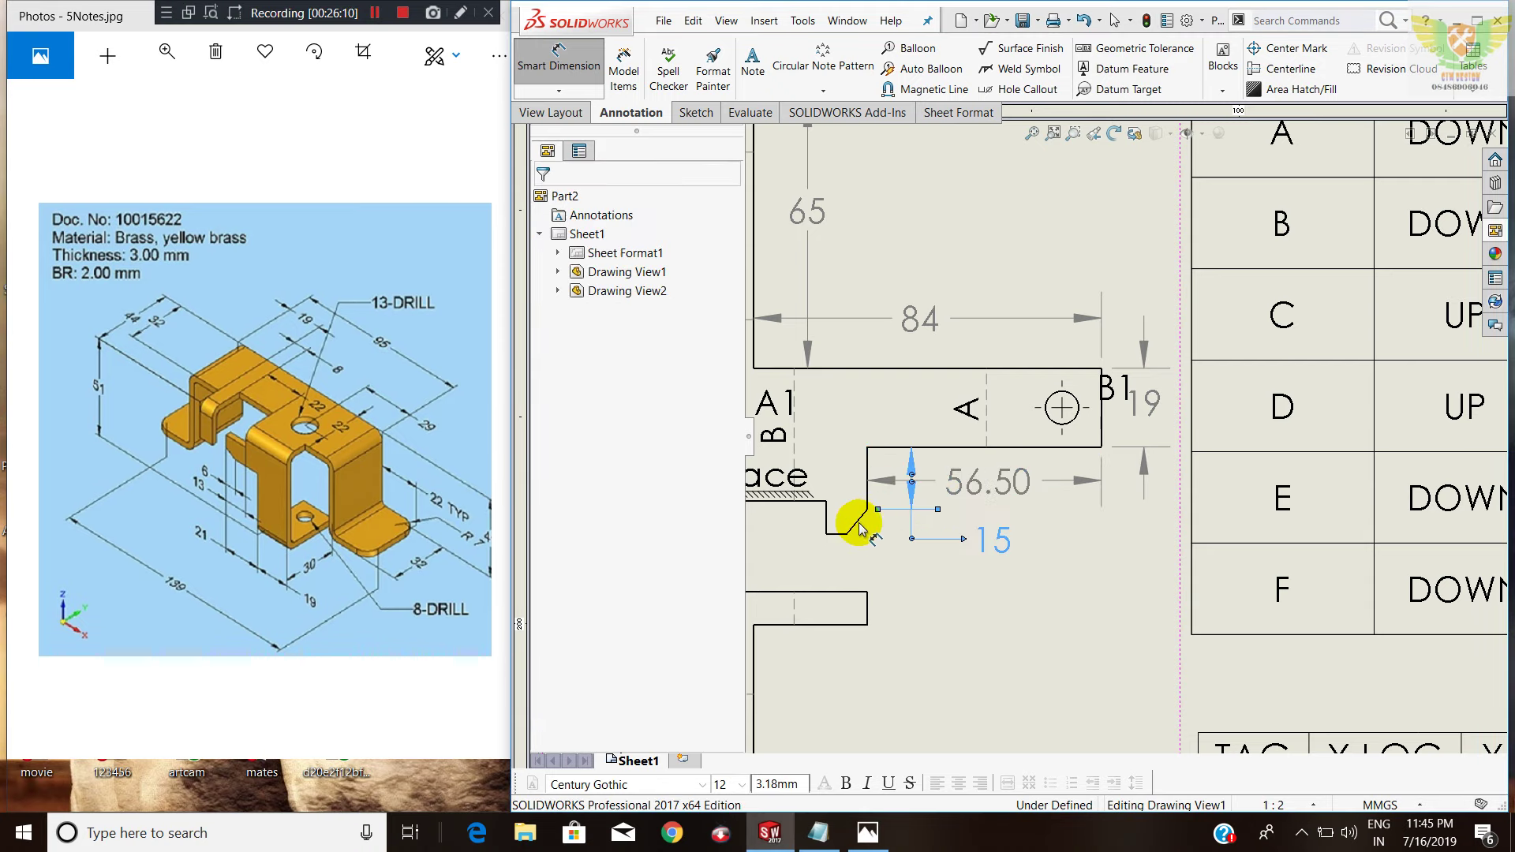
click(860, 522)
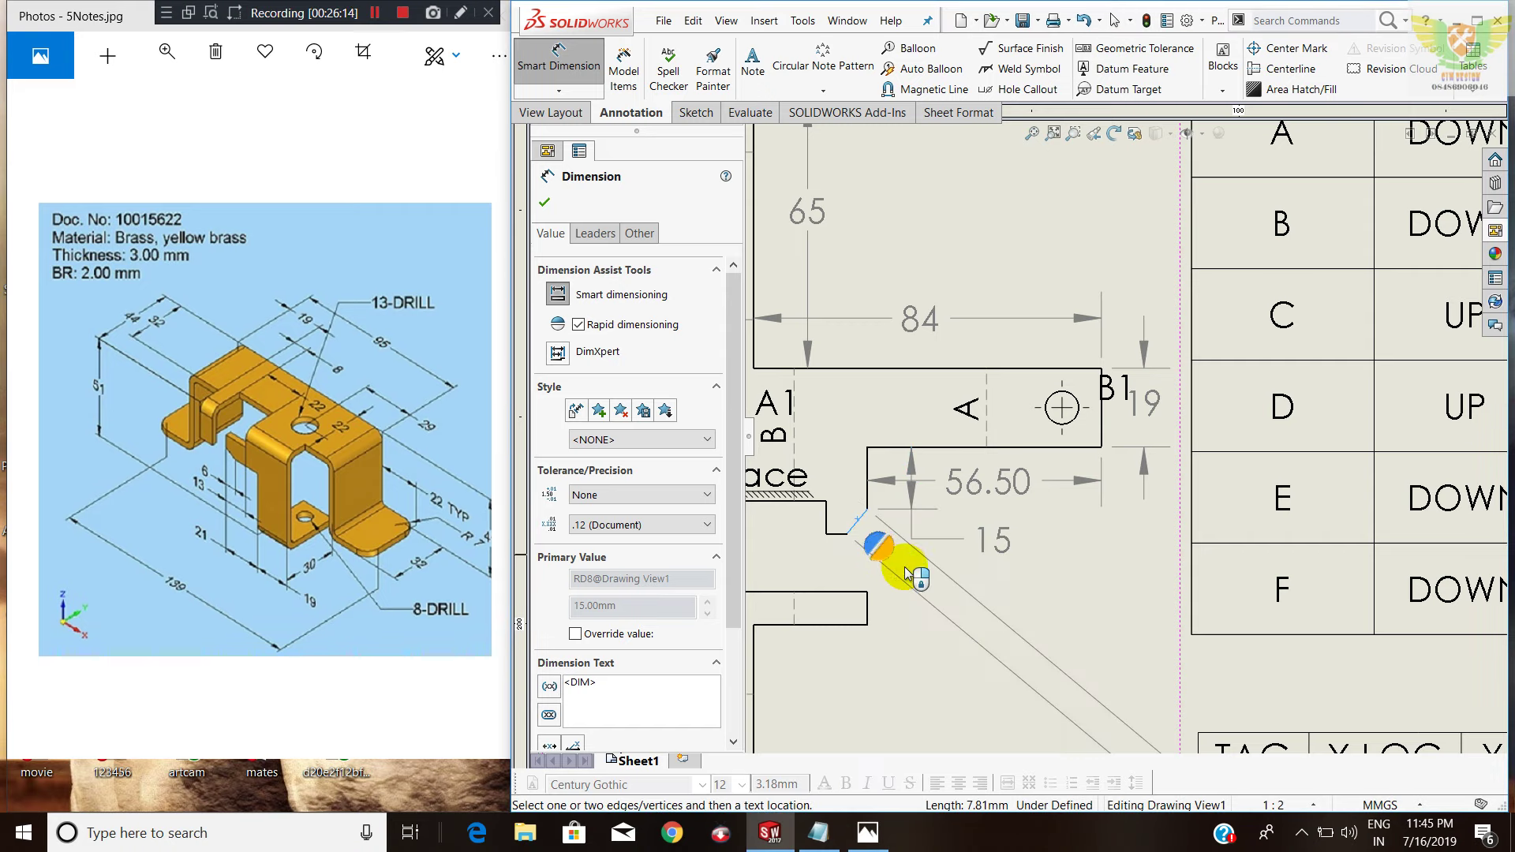
click(931, 590)
key(Escape)
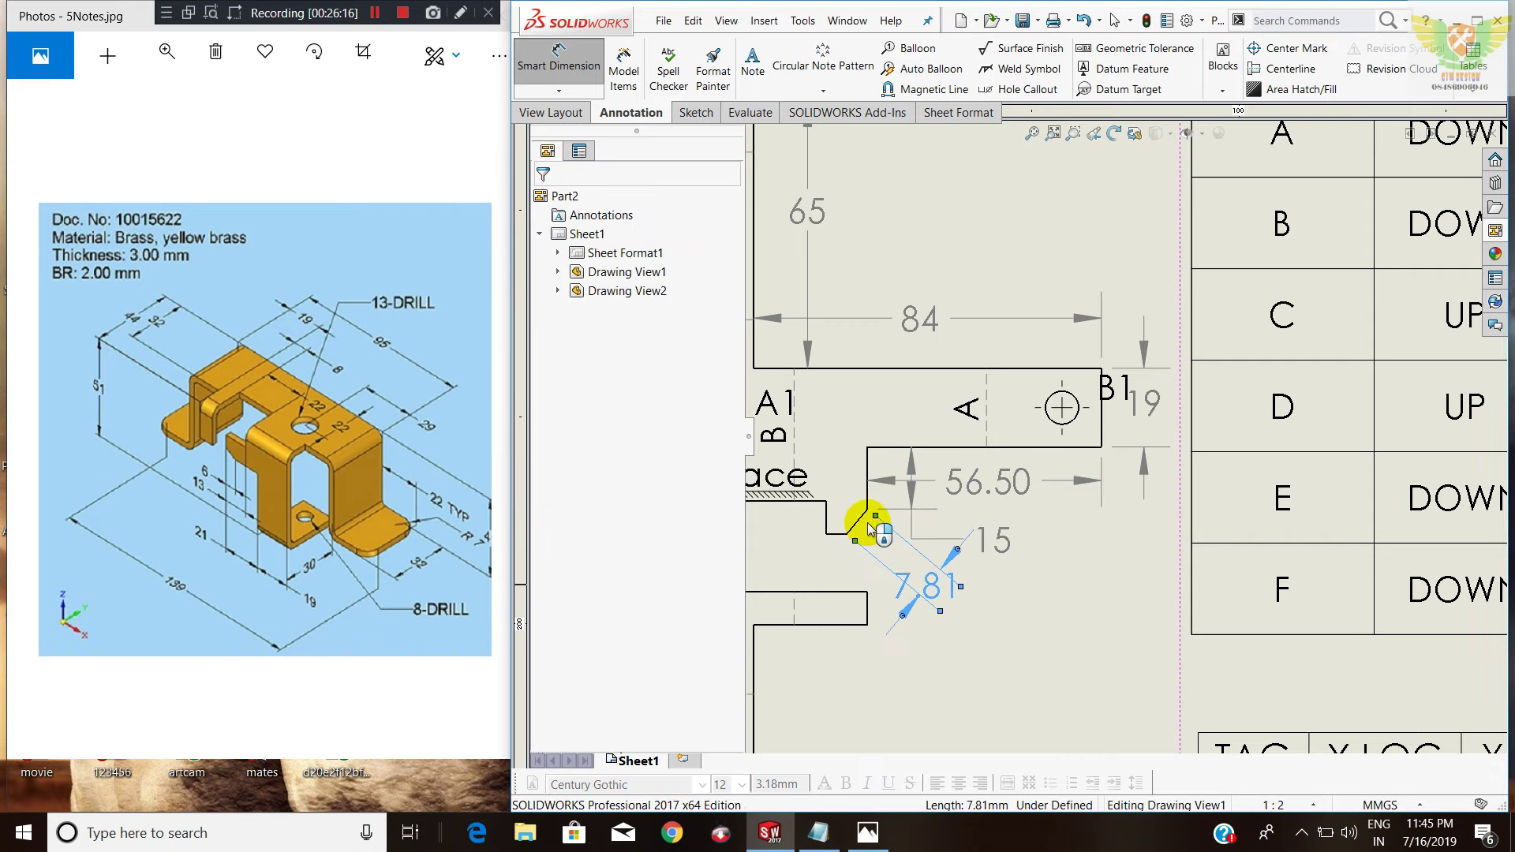
click(863, 518)
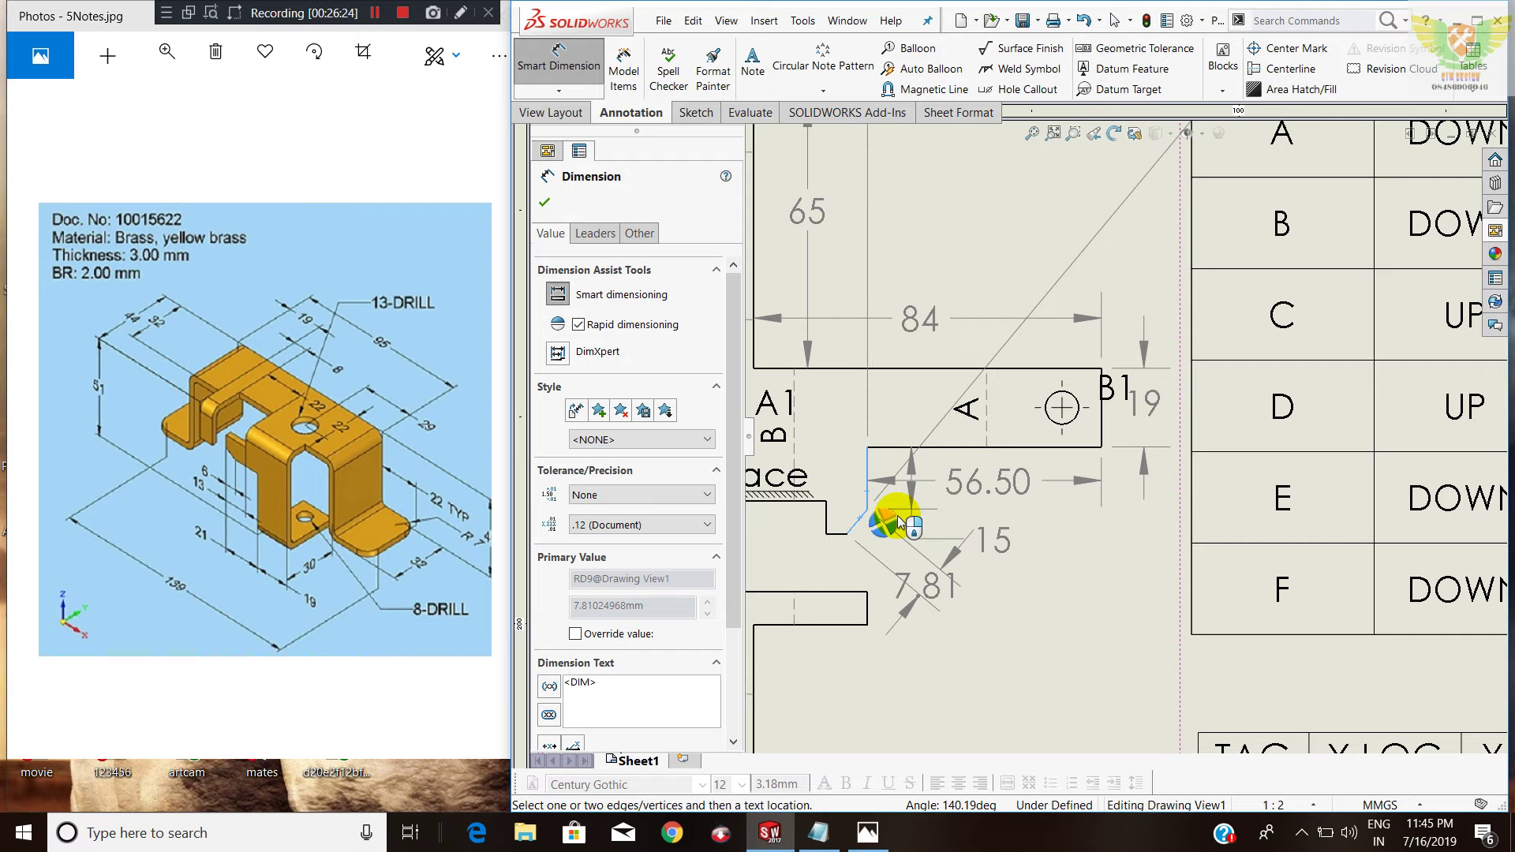
Discard the unwanted 140.19° angle dimension on the chamfer.
scroll(891, 515, up, 1)
scroll(892, 514, up, 1)
scroll(970, 479, up, 1)
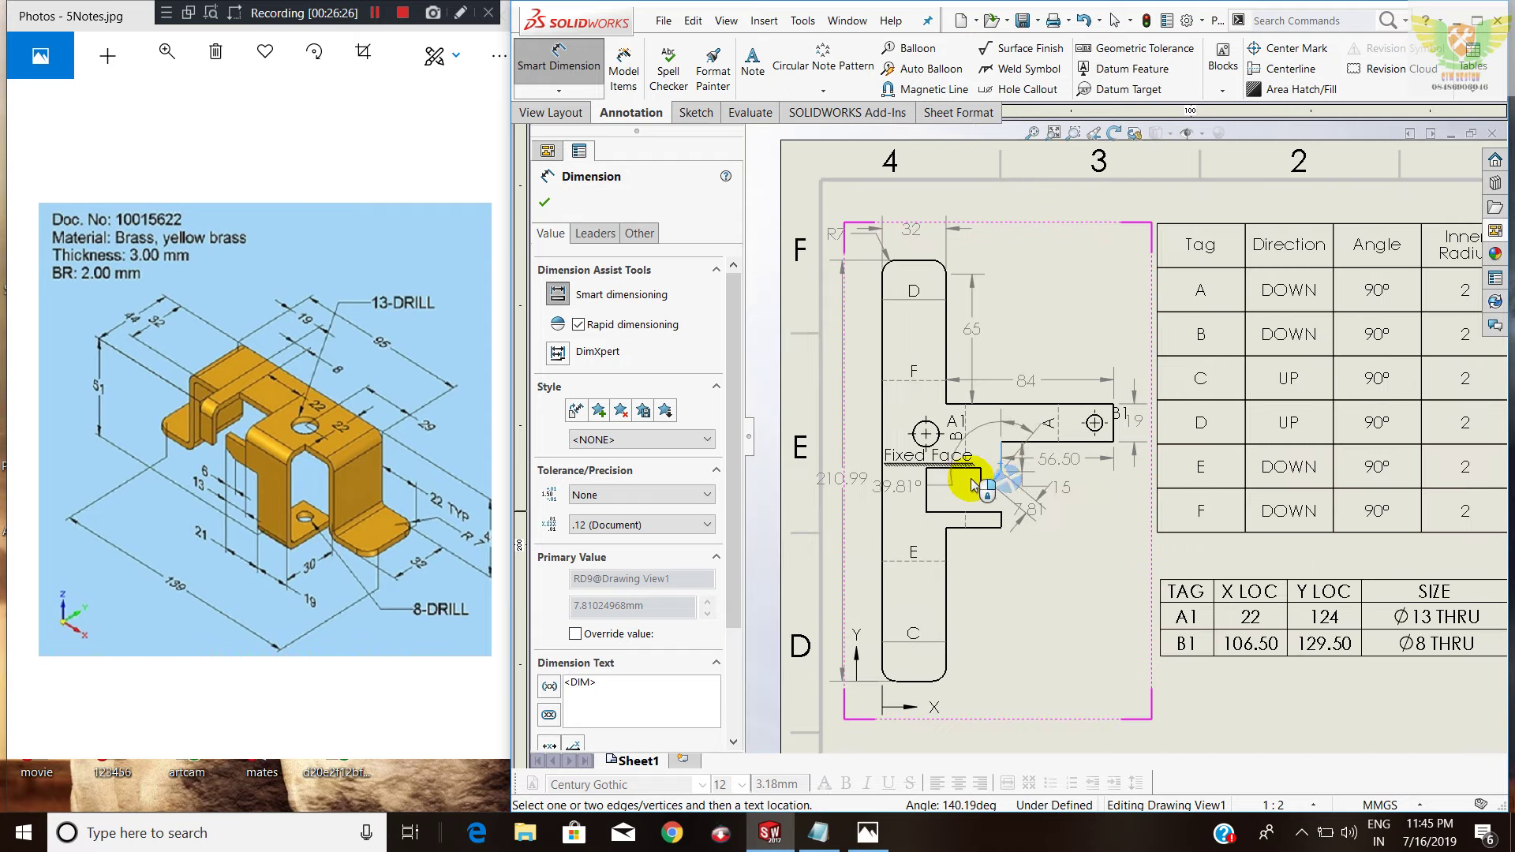
scroll(1006, 462, down, 1)
scroll(1015, 457, down, 2)
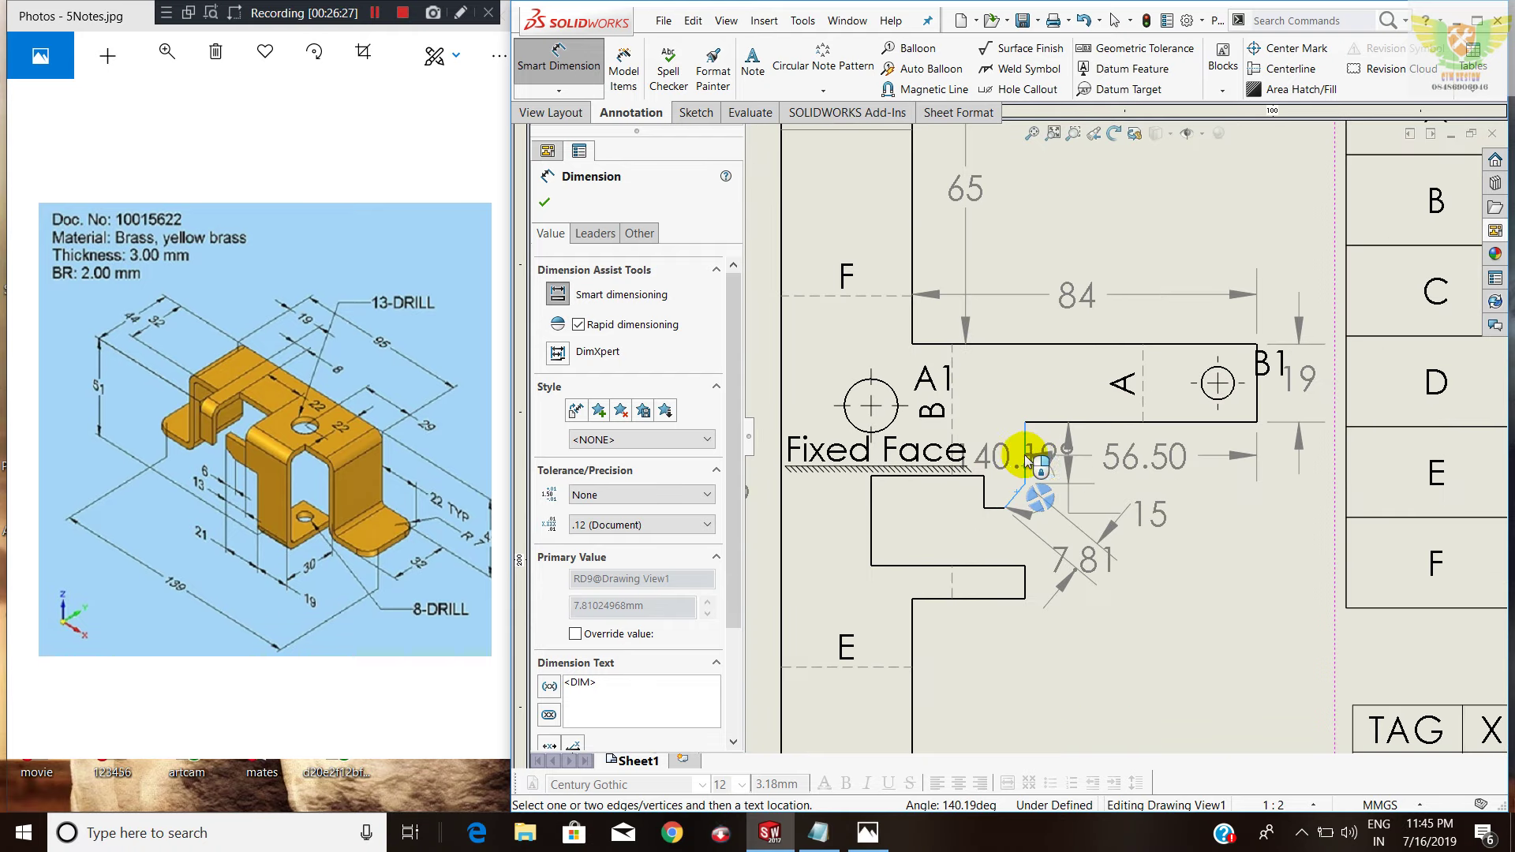
scroll(1068, 439, down, 2)
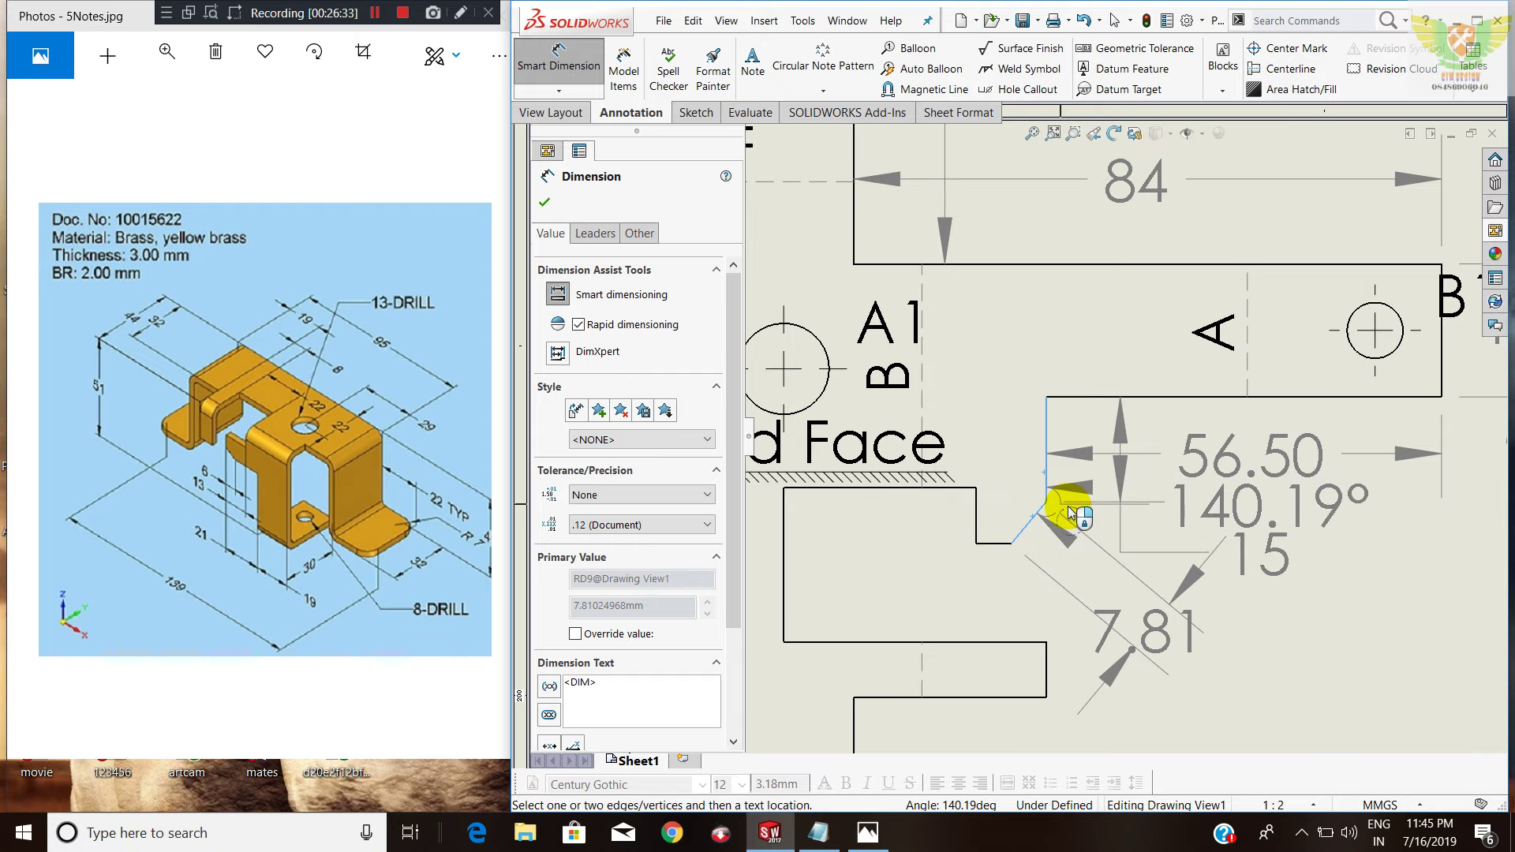
key(Escape)
Add a 39.81° angle dimension on the slanted edge and move it beside hole B1.
click(1087, 513)
scroll(1057, 489, up, 2)
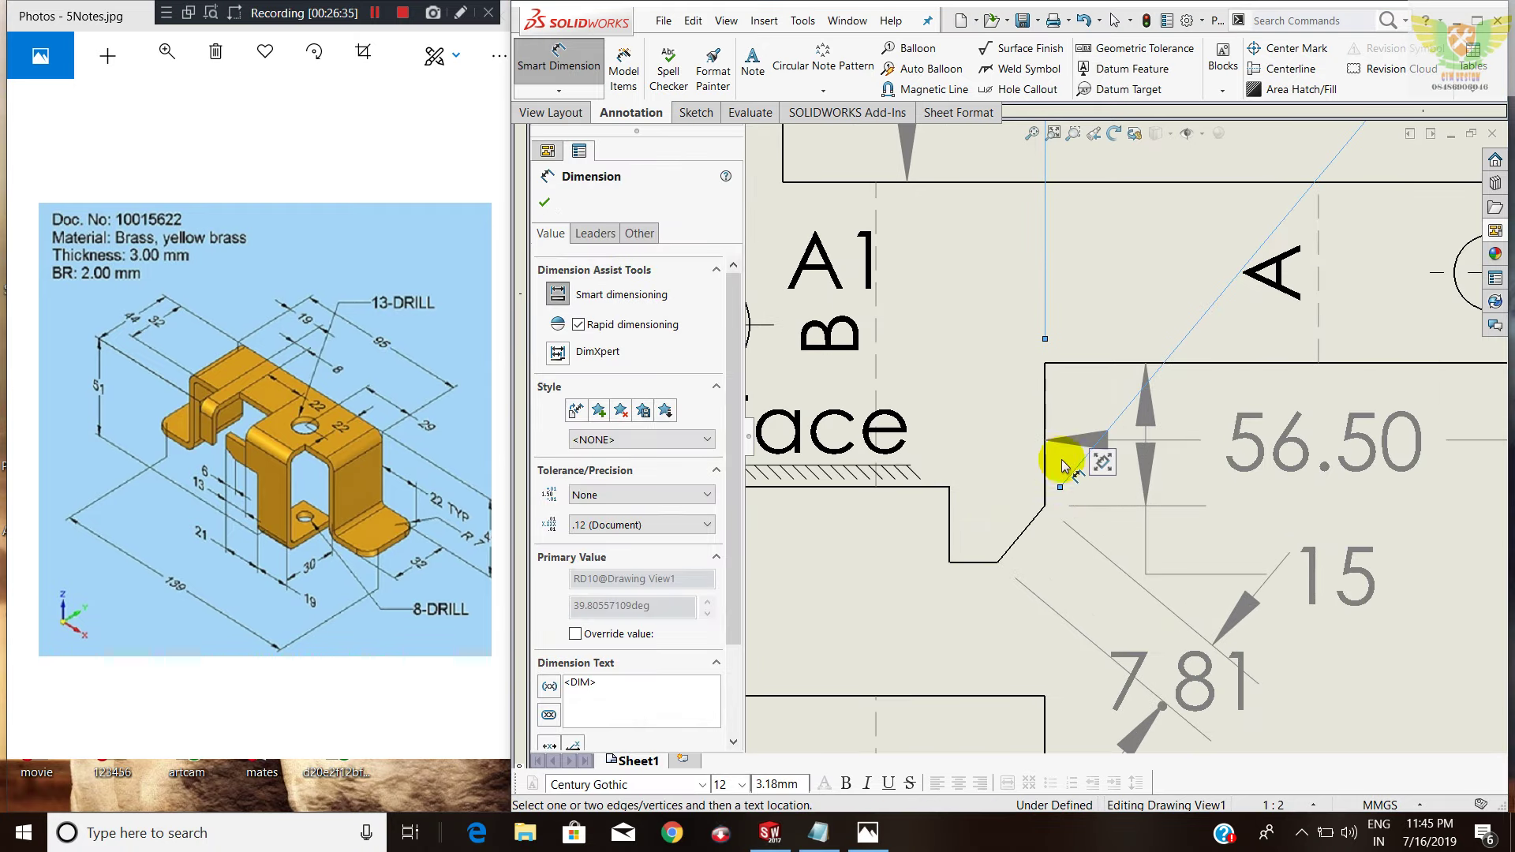
scroll(1066, 430, down, 1)
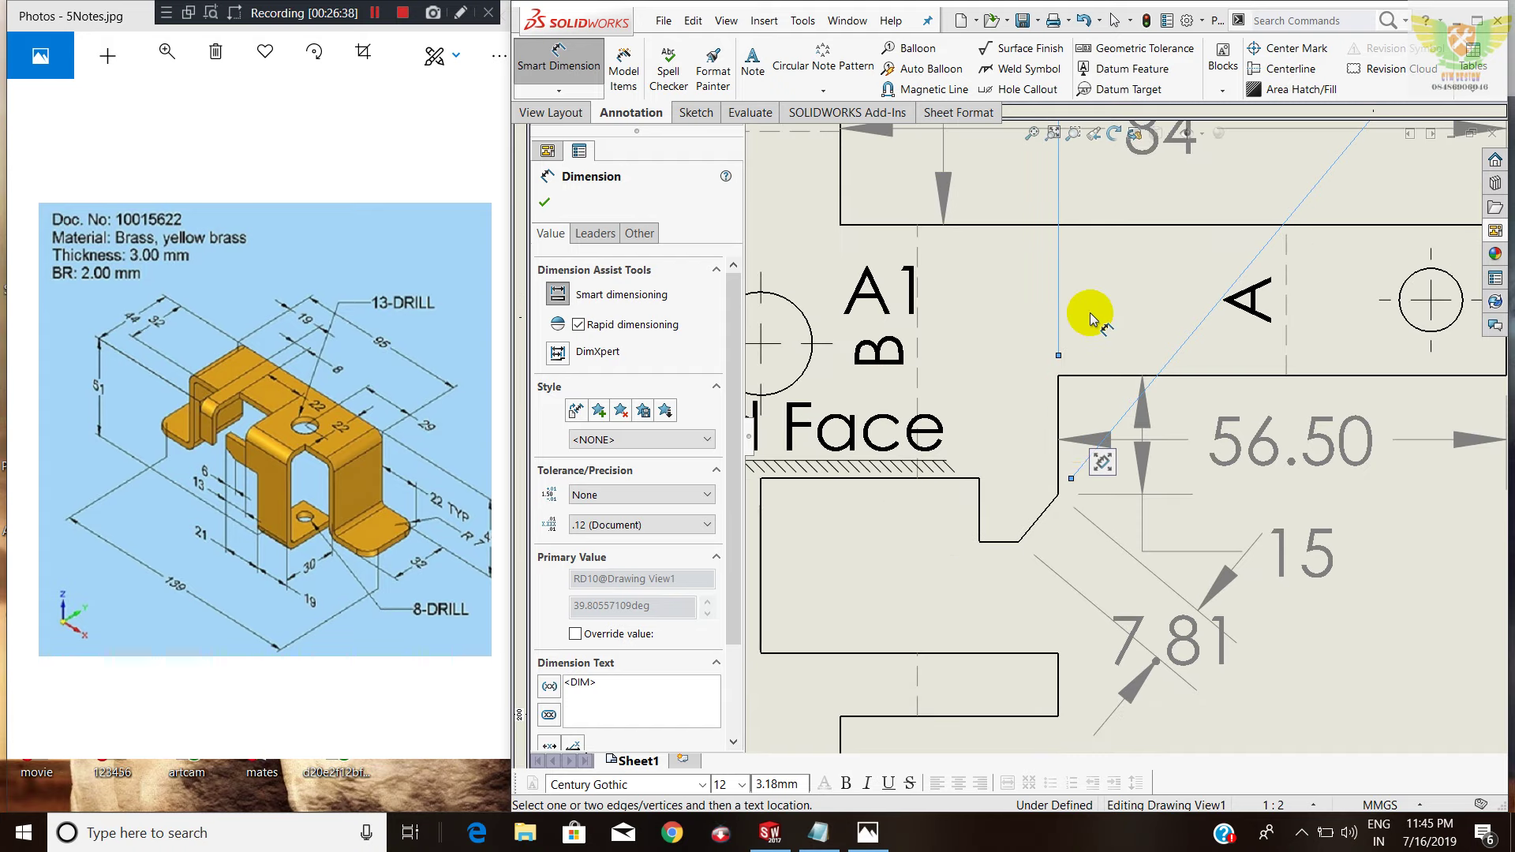
scroll(1091, 363, down, 2)
scroll(1105, 379, down, 1)
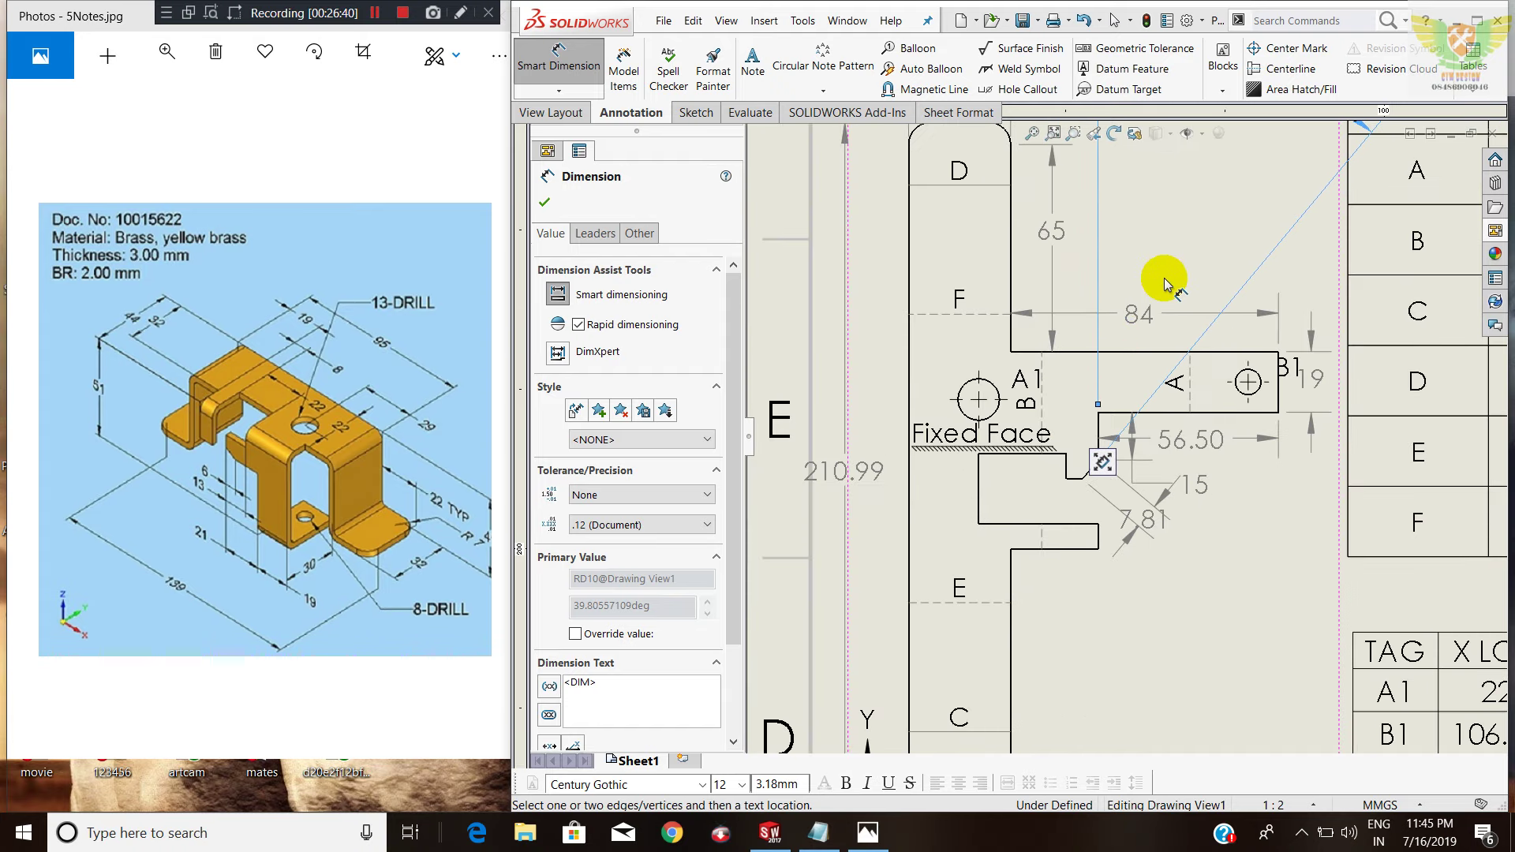
scroll(1160, 288, down, 2)
click(1215, 221)
key(Escape)
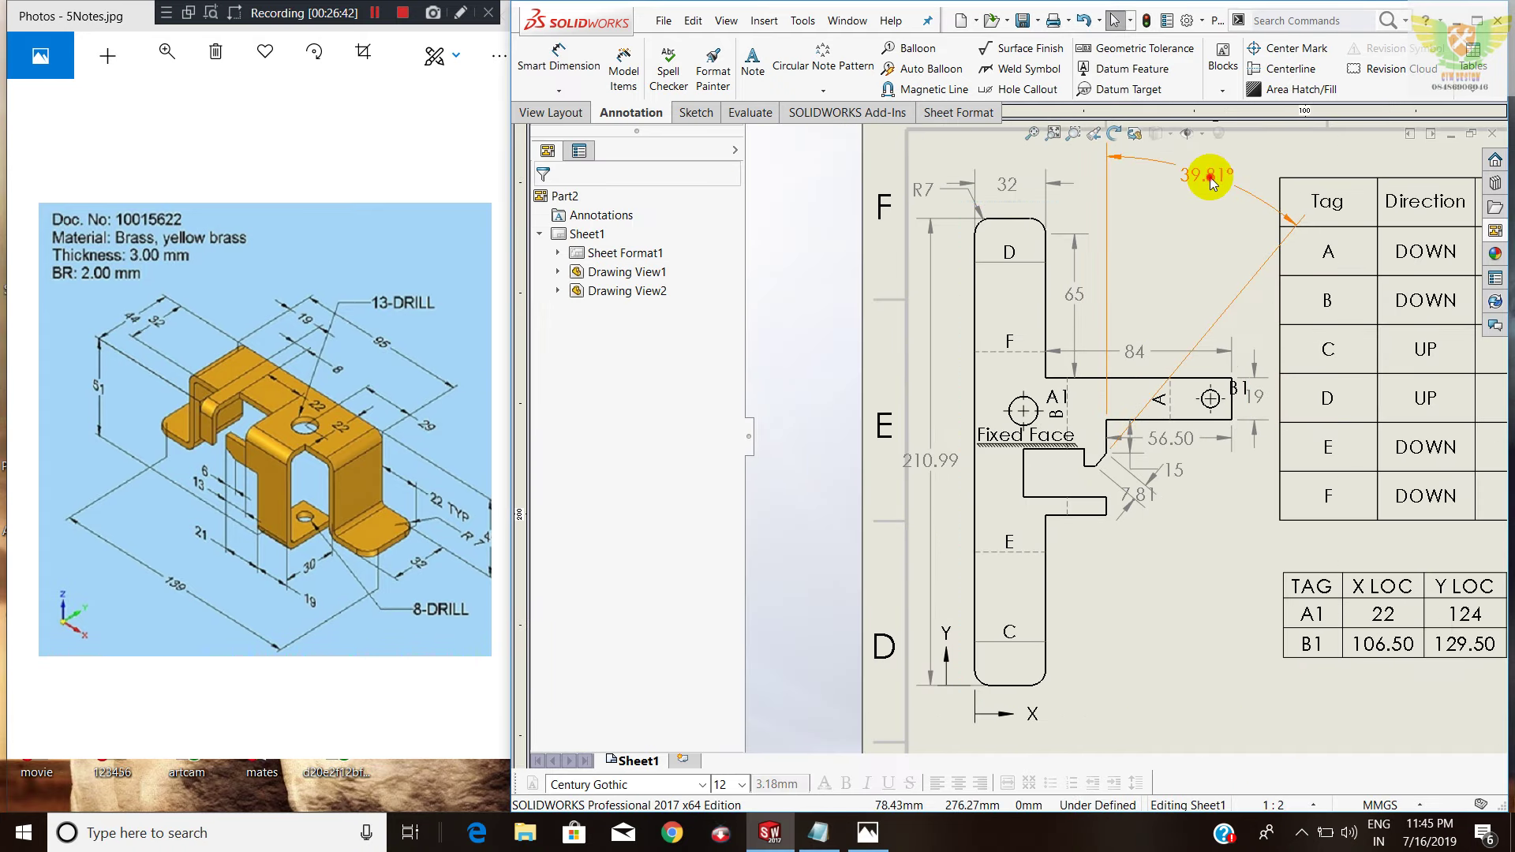
drag(1206, 176, 1130, 404)
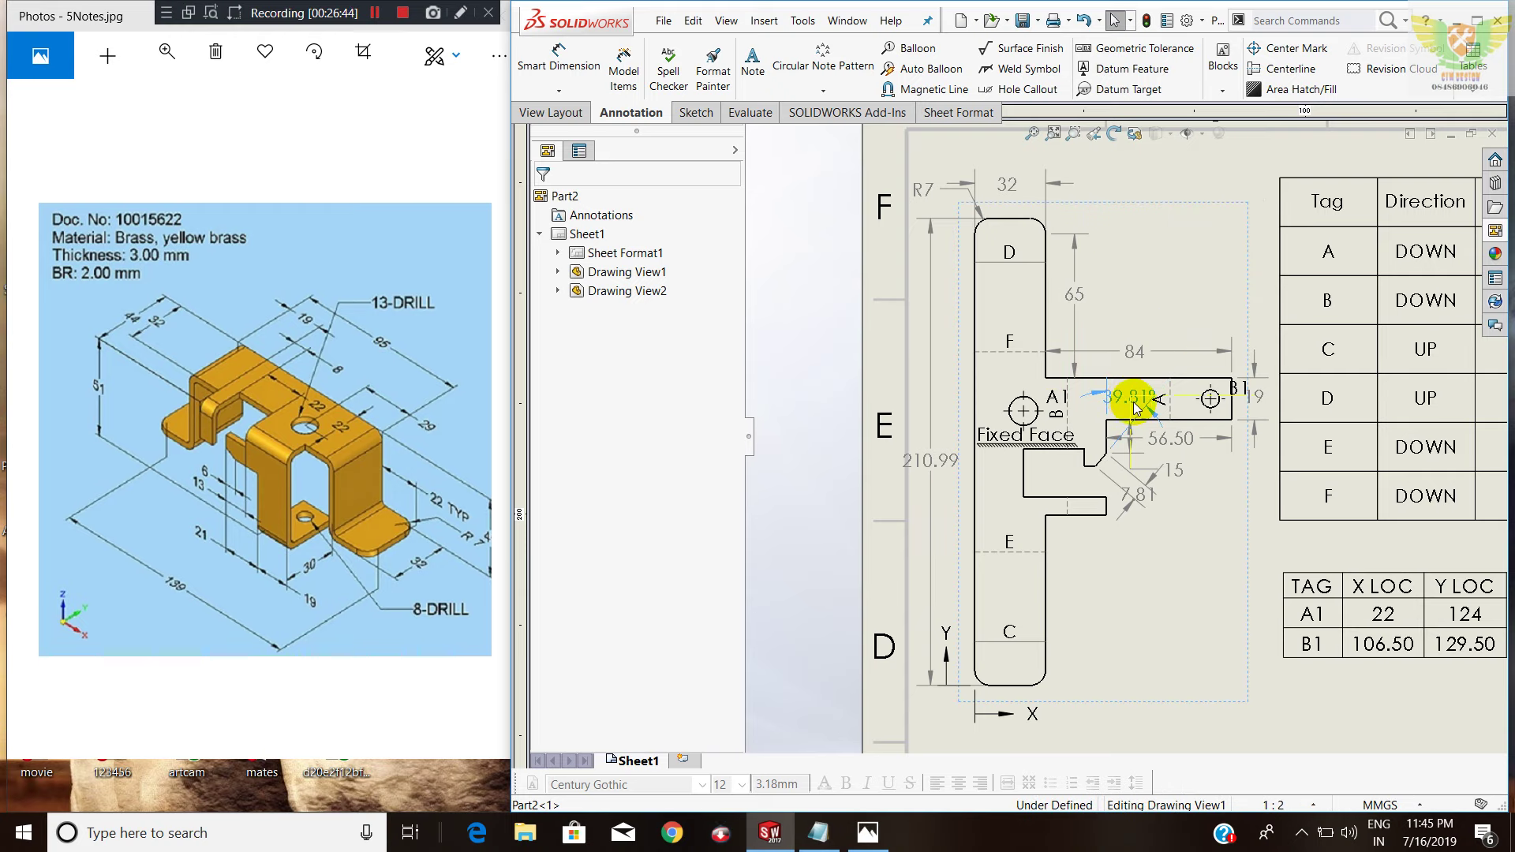
click(1223, 526)
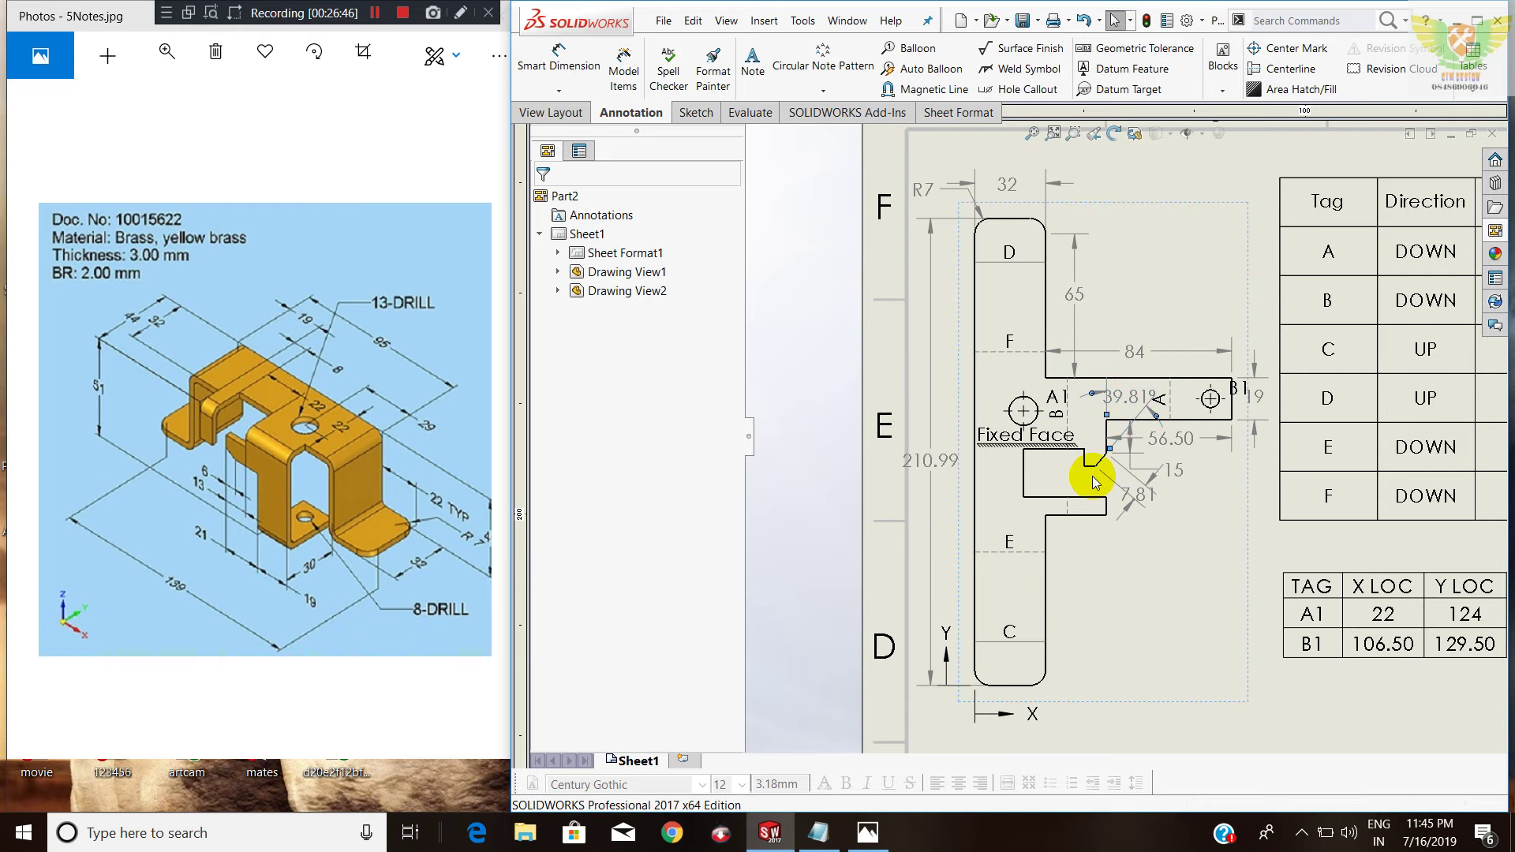
scroll(1095, 475, up, 2)
scroll(1089, 466, up, 1)
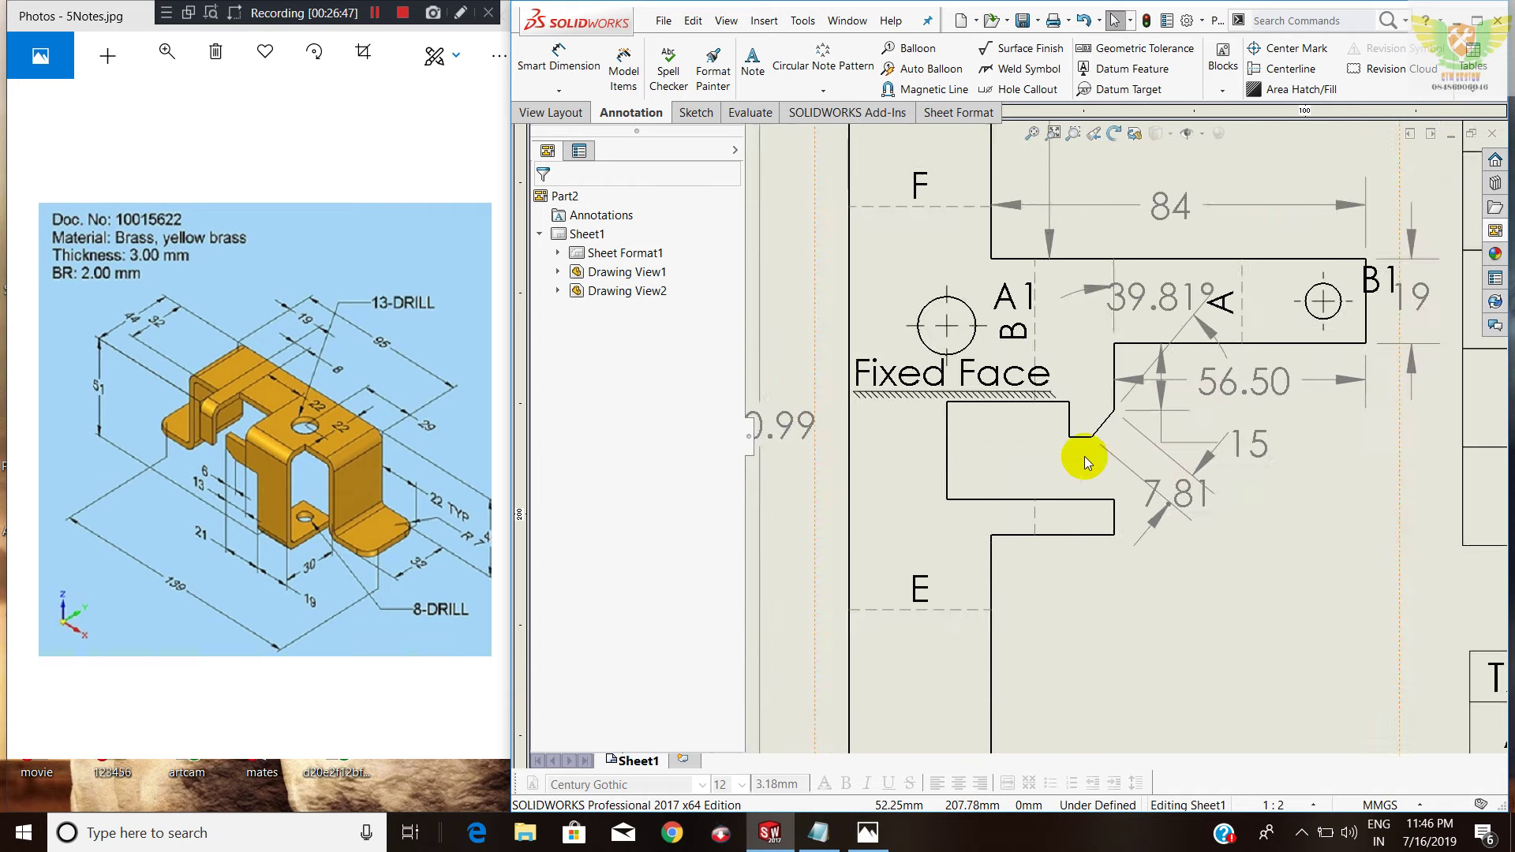
scroll(1084, 458, up, 2)
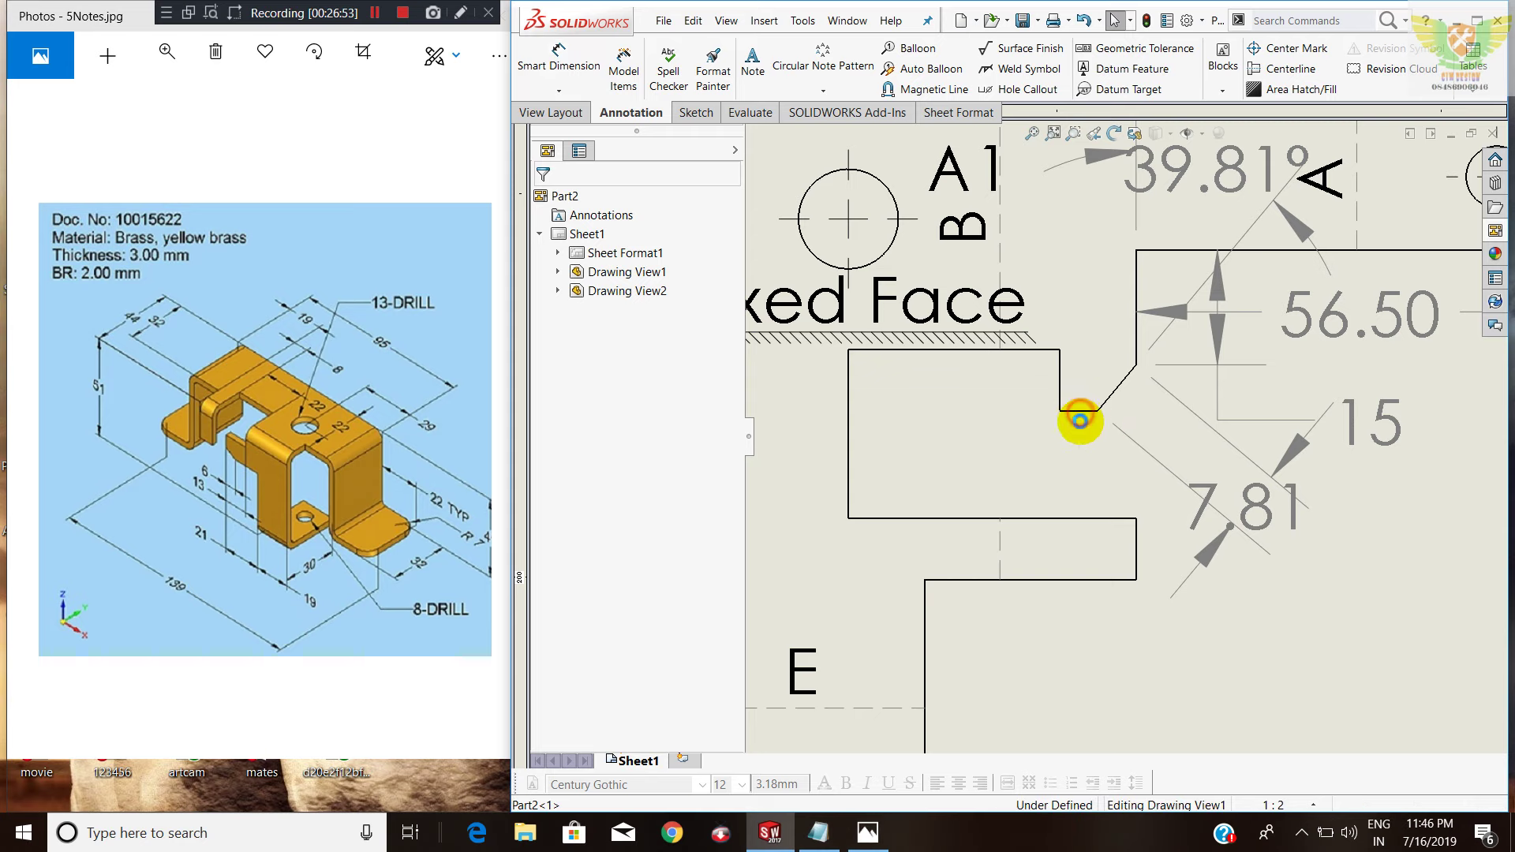
Add the 5 mm and 8 mm dimensions to the notch below Fixed Face.
click(1081, 414)
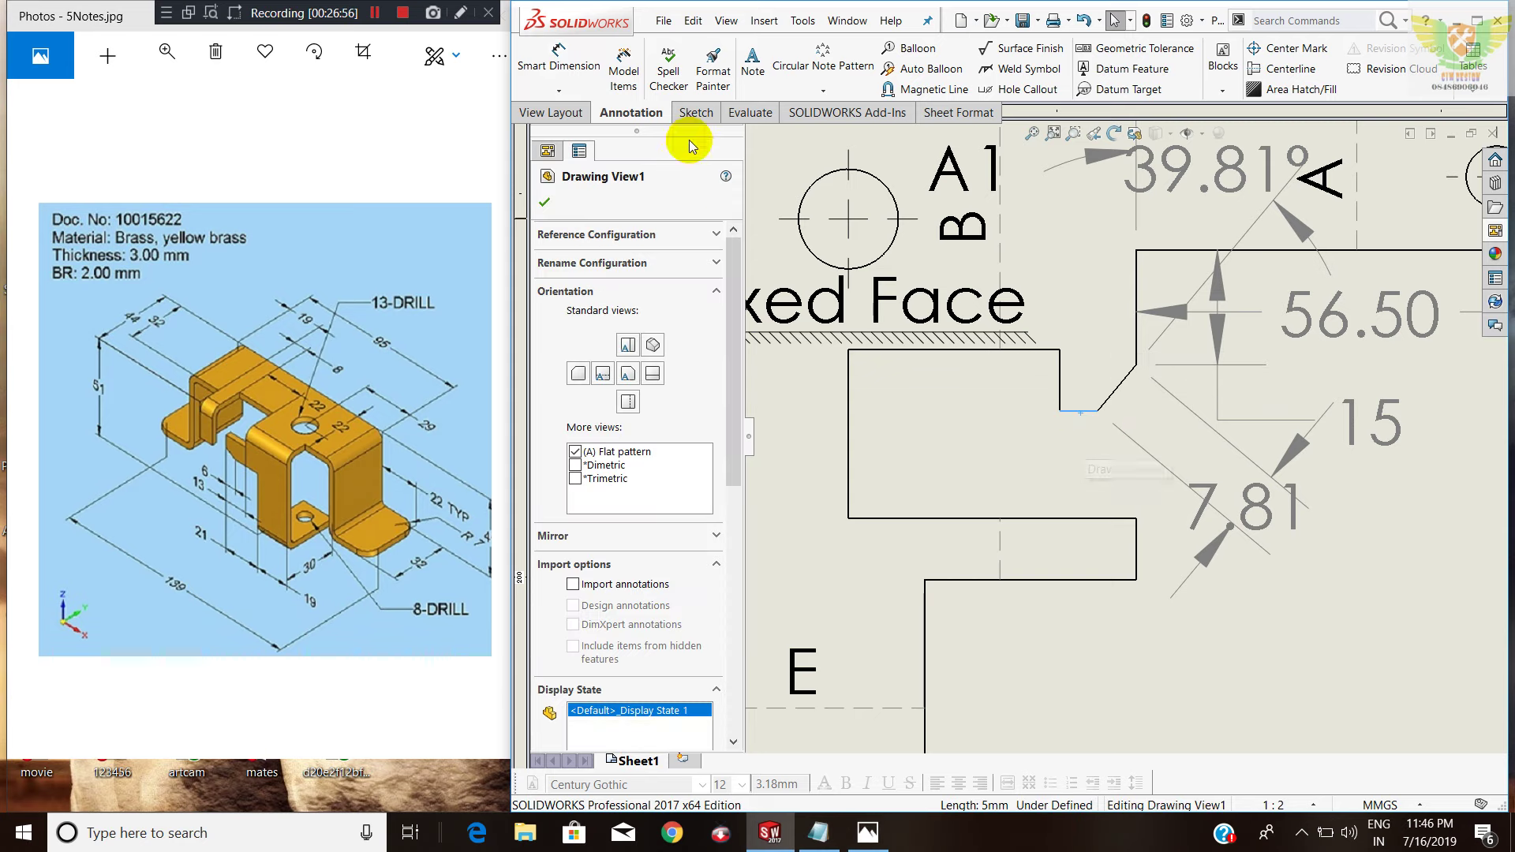
click(558, 57)
click(1076, 412)
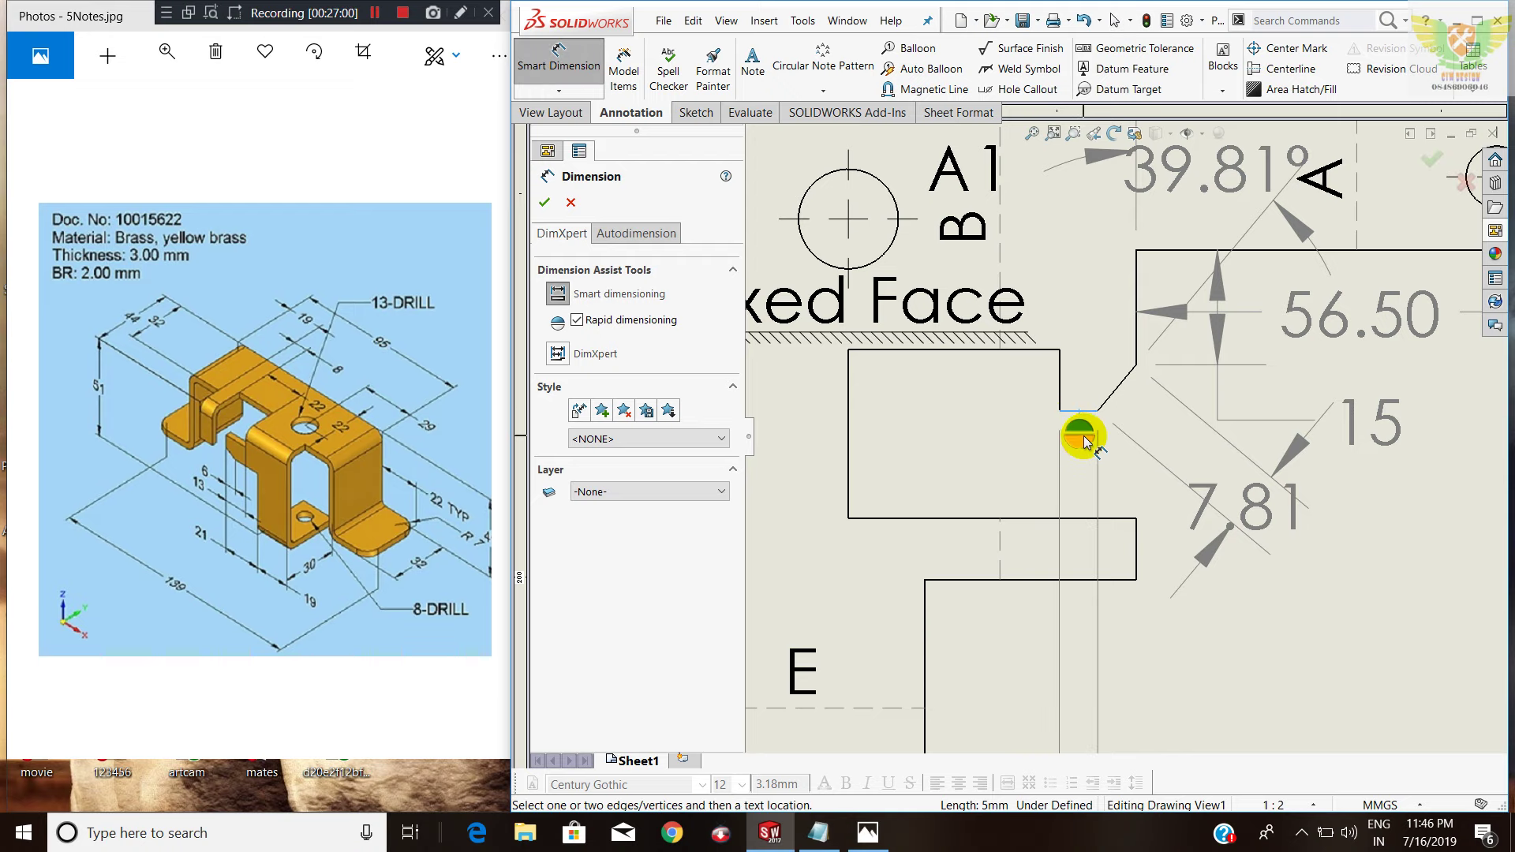
scroll(1089, 482, down, 1)
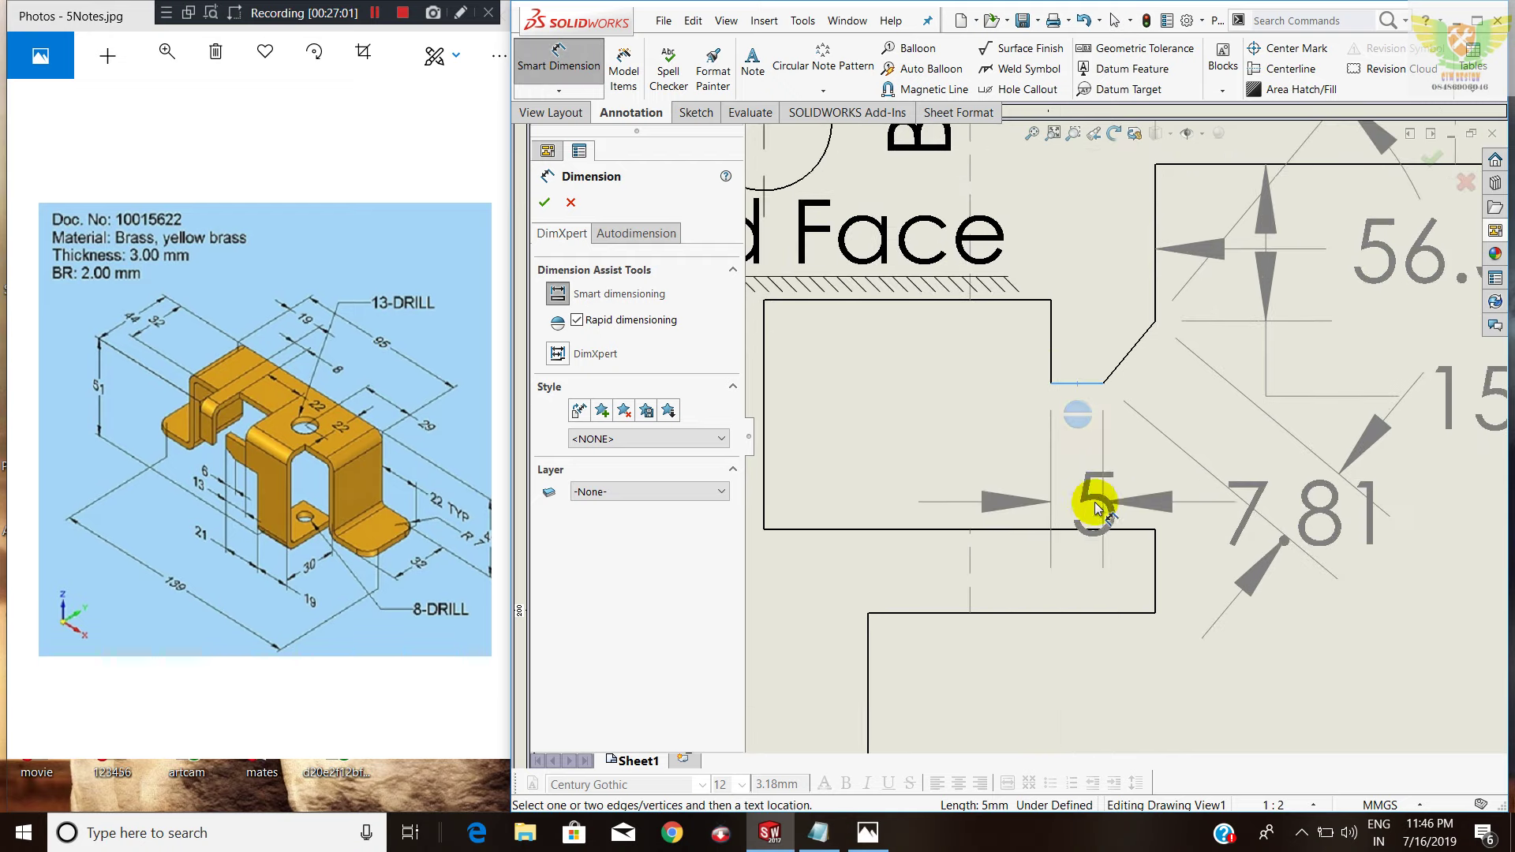
click(1083, 465)
click(1052, 340)
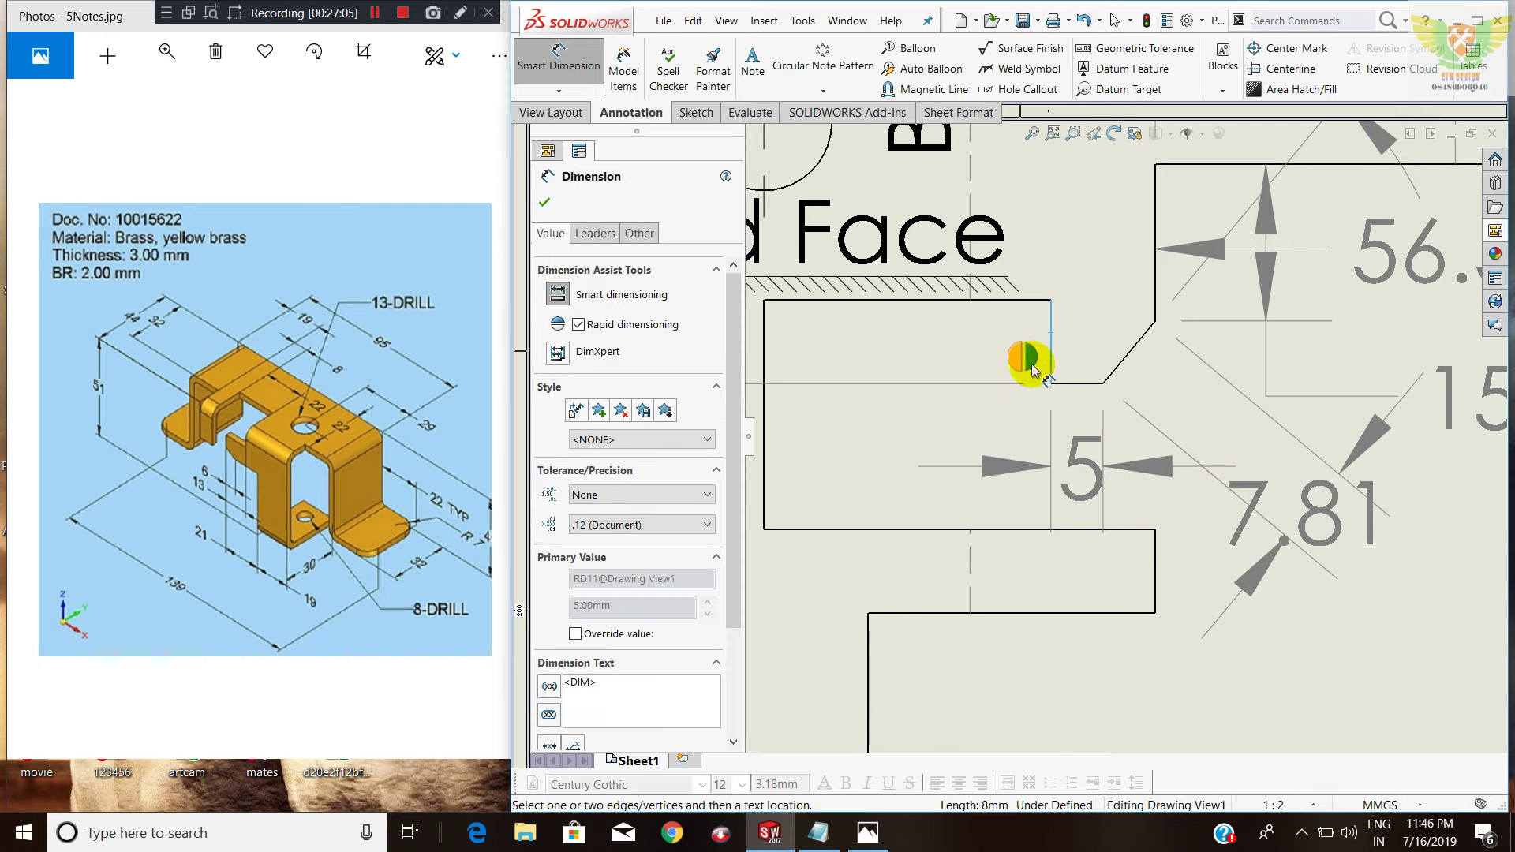
scroll(1077, 364, up, 2)
scroll(1062, 371, up, 2)
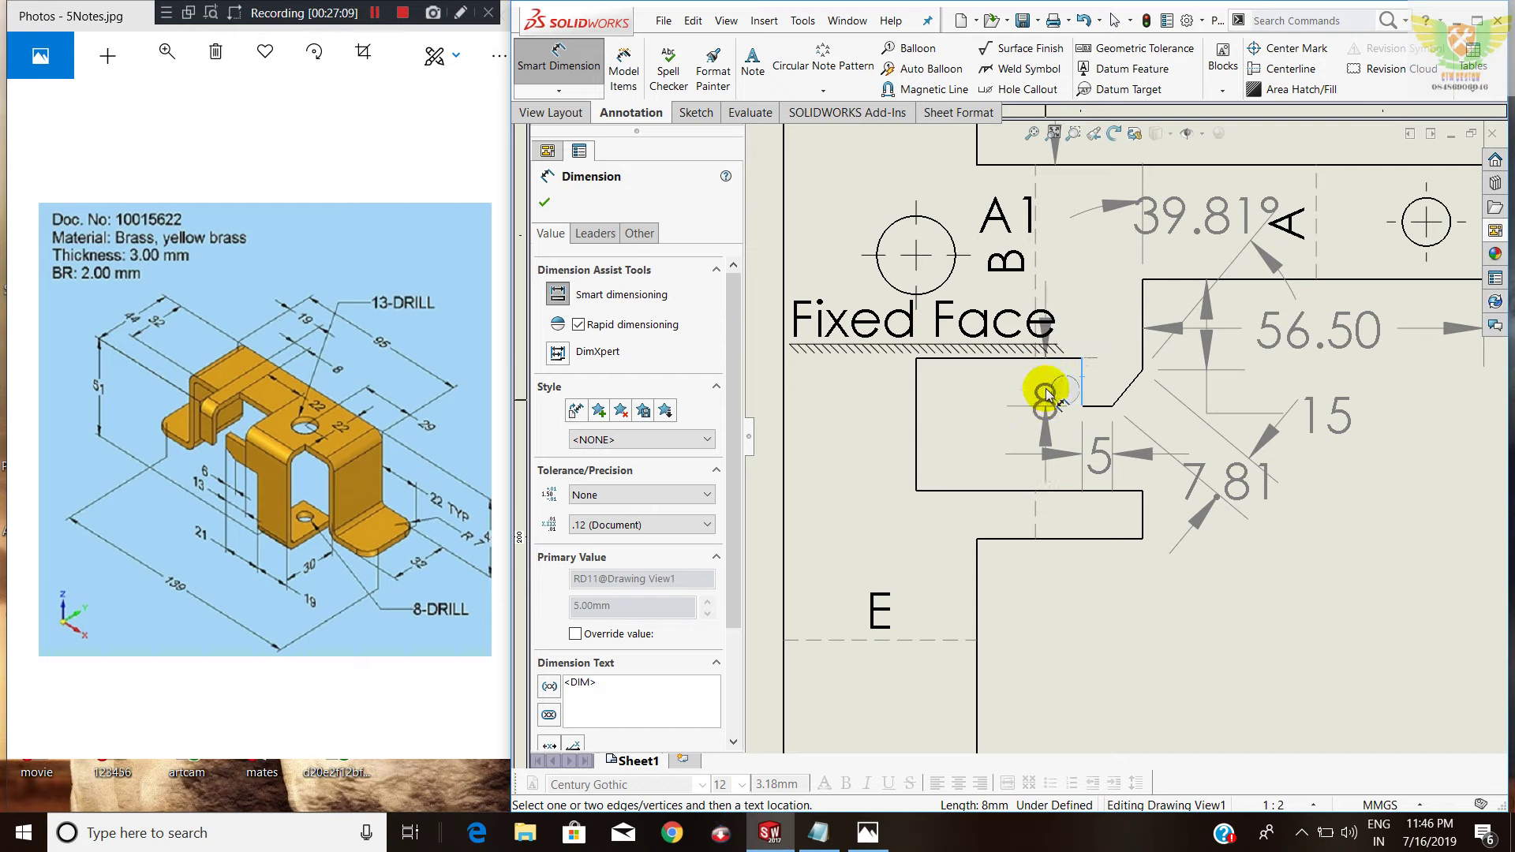
click(1044, 385)
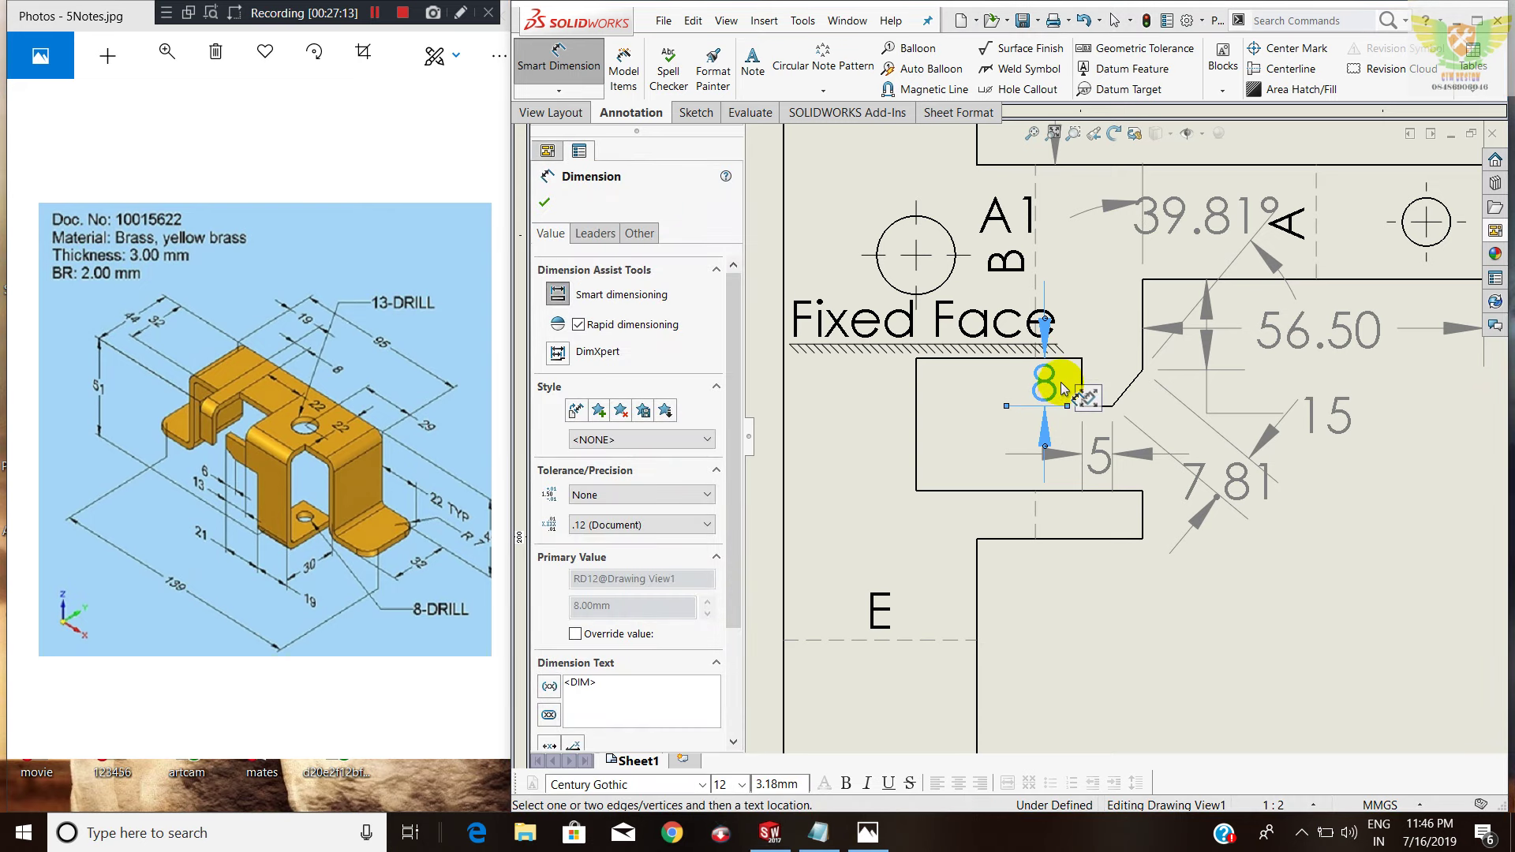
Dimension the rectangular tab with a 27.50 width and 22 height.
click(996, 363)
scroll(998, 392, down, 2)
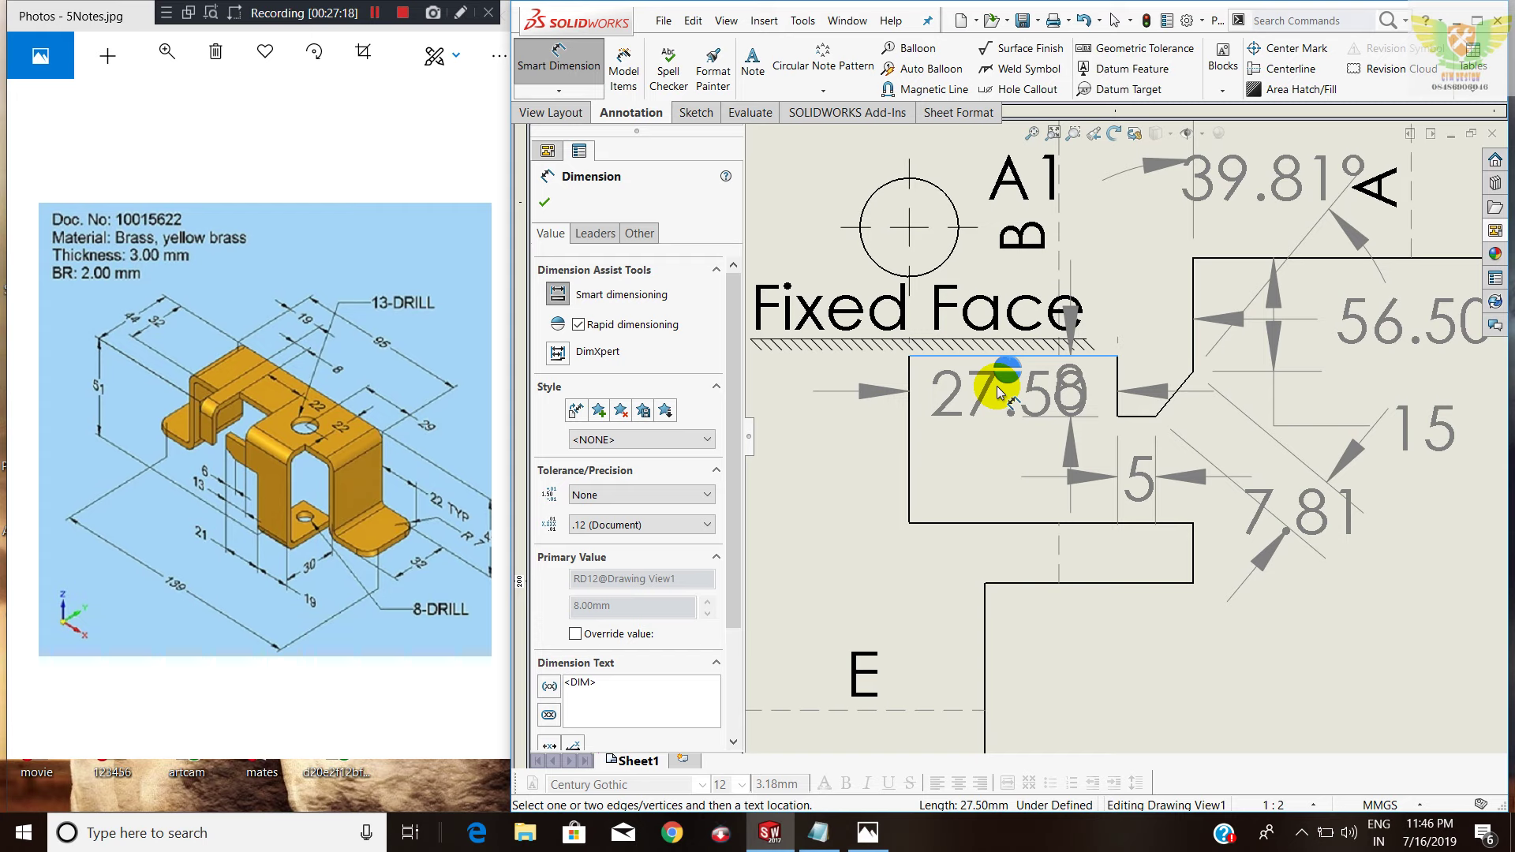
click(1059, 426)
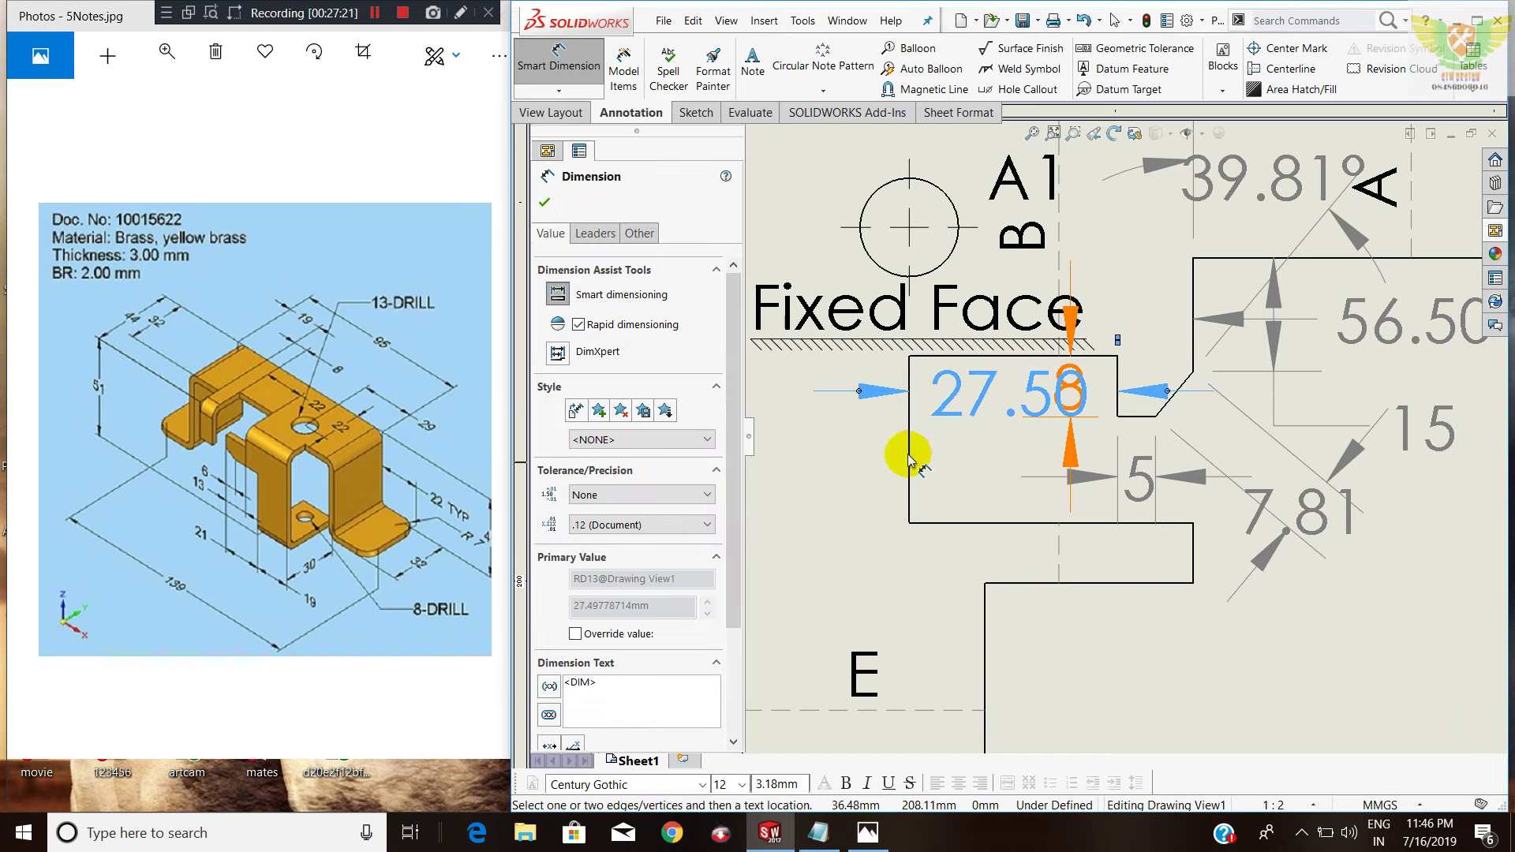
click(943, 455)
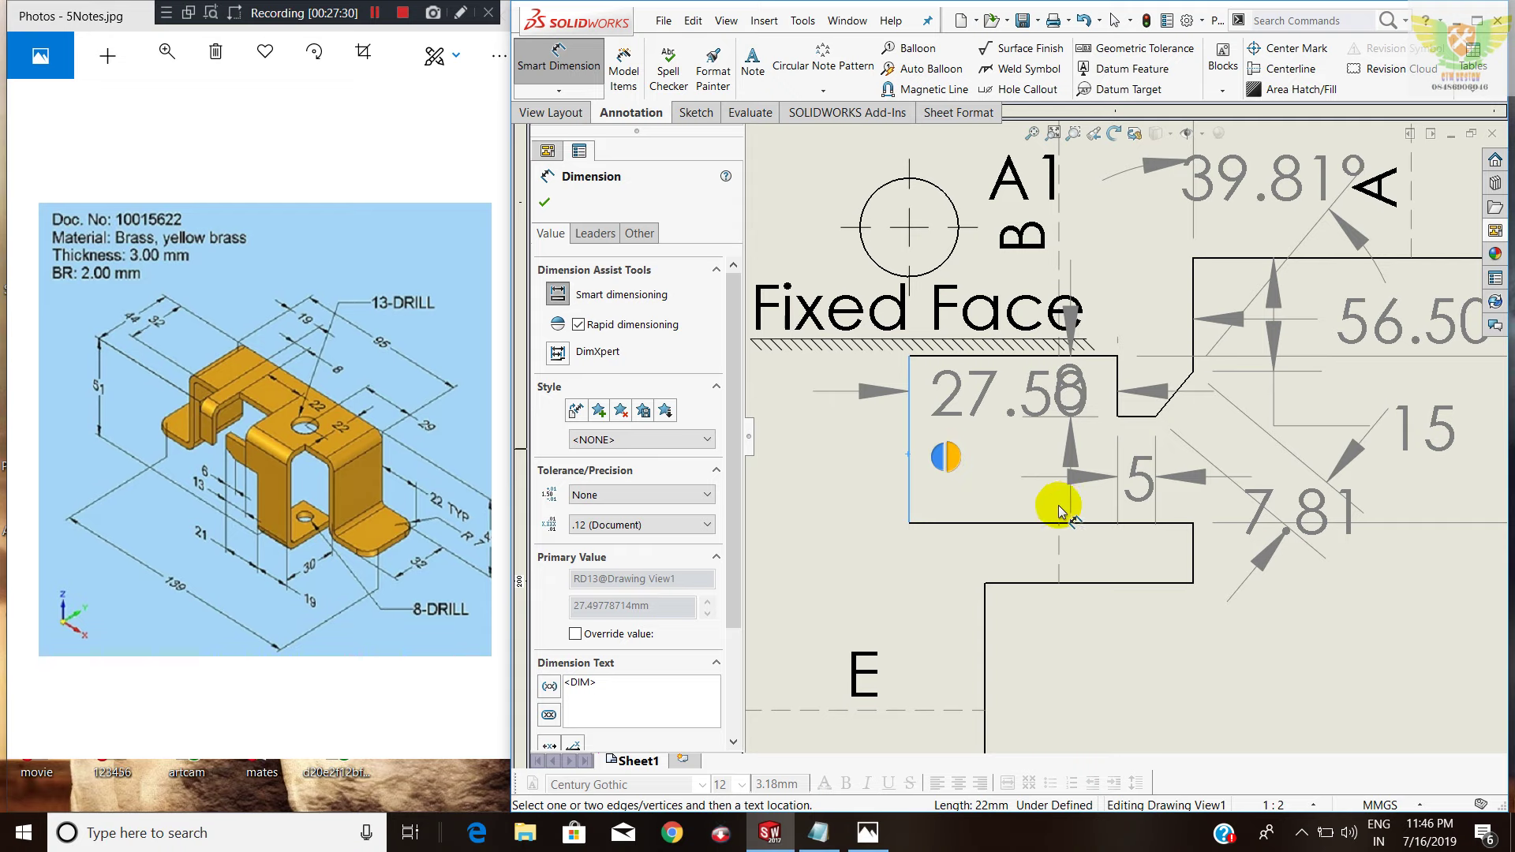
scroll(1032, 484, down, 1)
scroll(996, 460, down, 2)
click(914, 404)
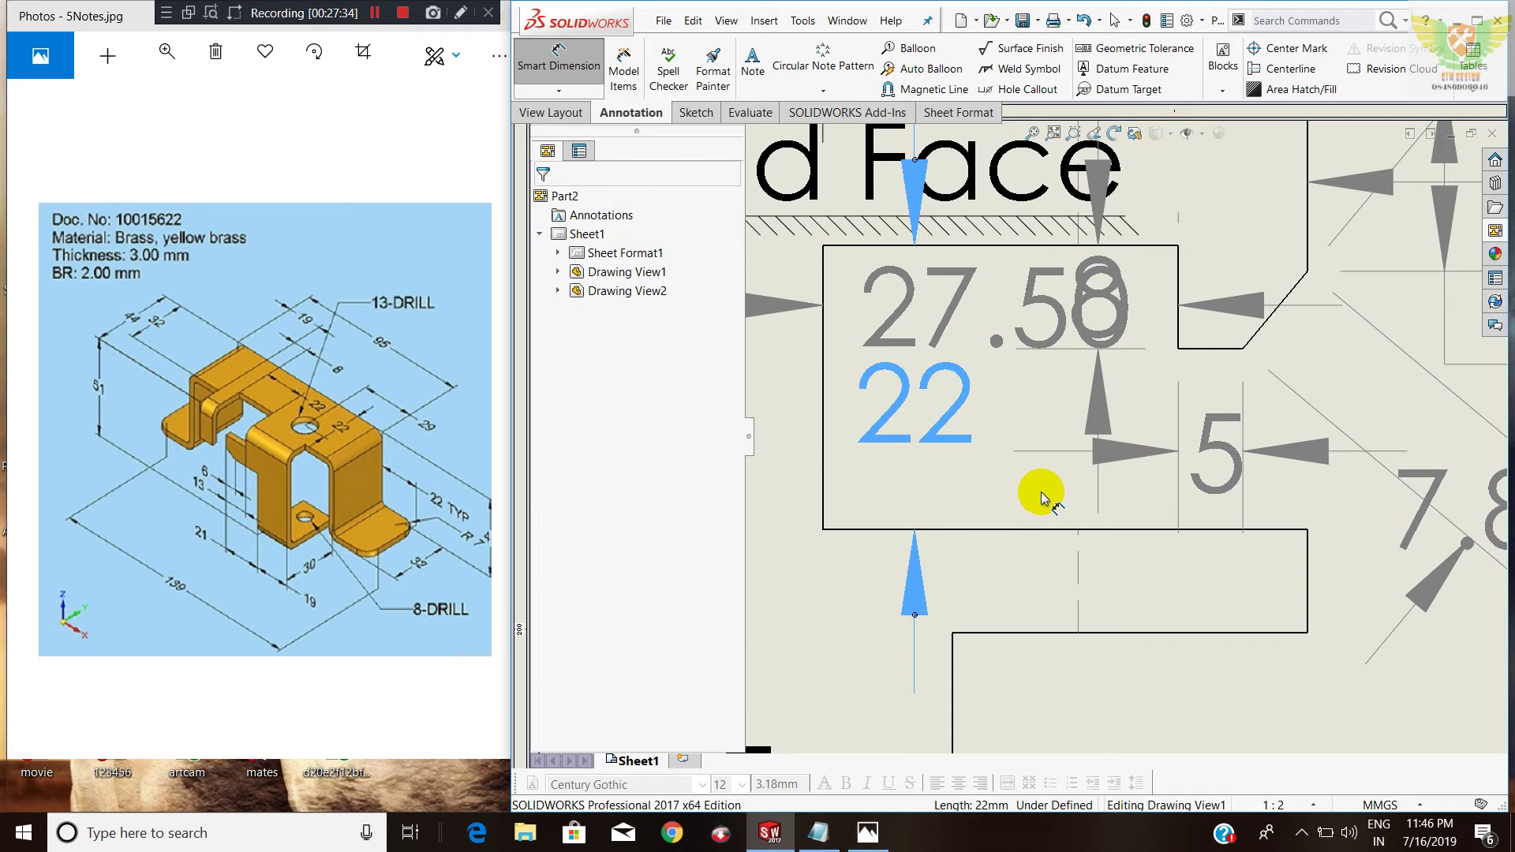
scroll(1057, 507, up, 2)
scroll(1063, 507, up, 3)
scroll(1081, 544, up, 1)
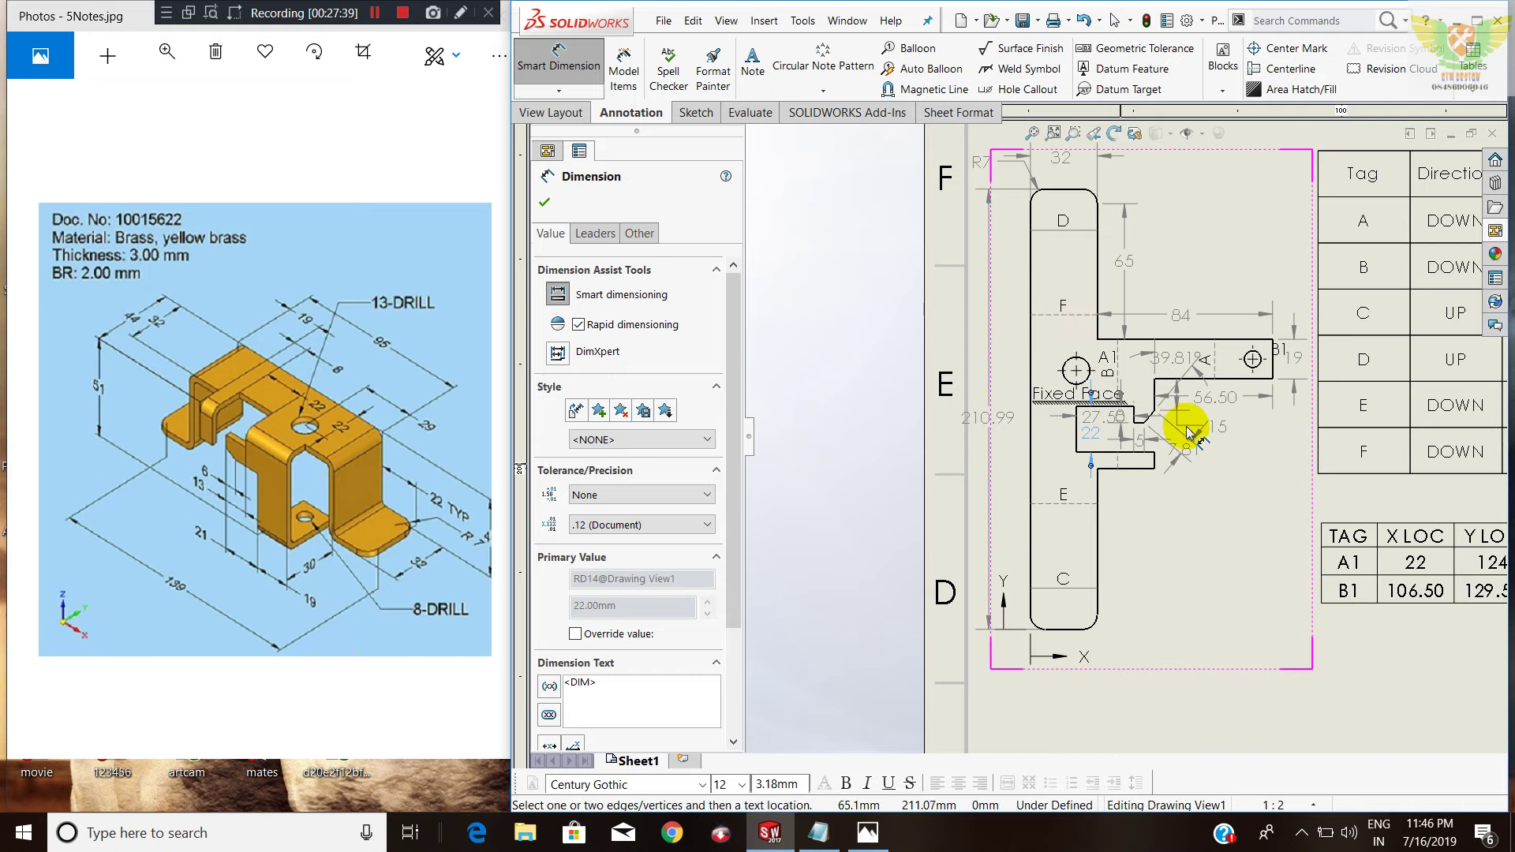
Dimension the lower arm at bend line E with 27.50 width and 70 length.
scroll(1176, 426, up, 1)
scroll(1261, 490, up, 2)
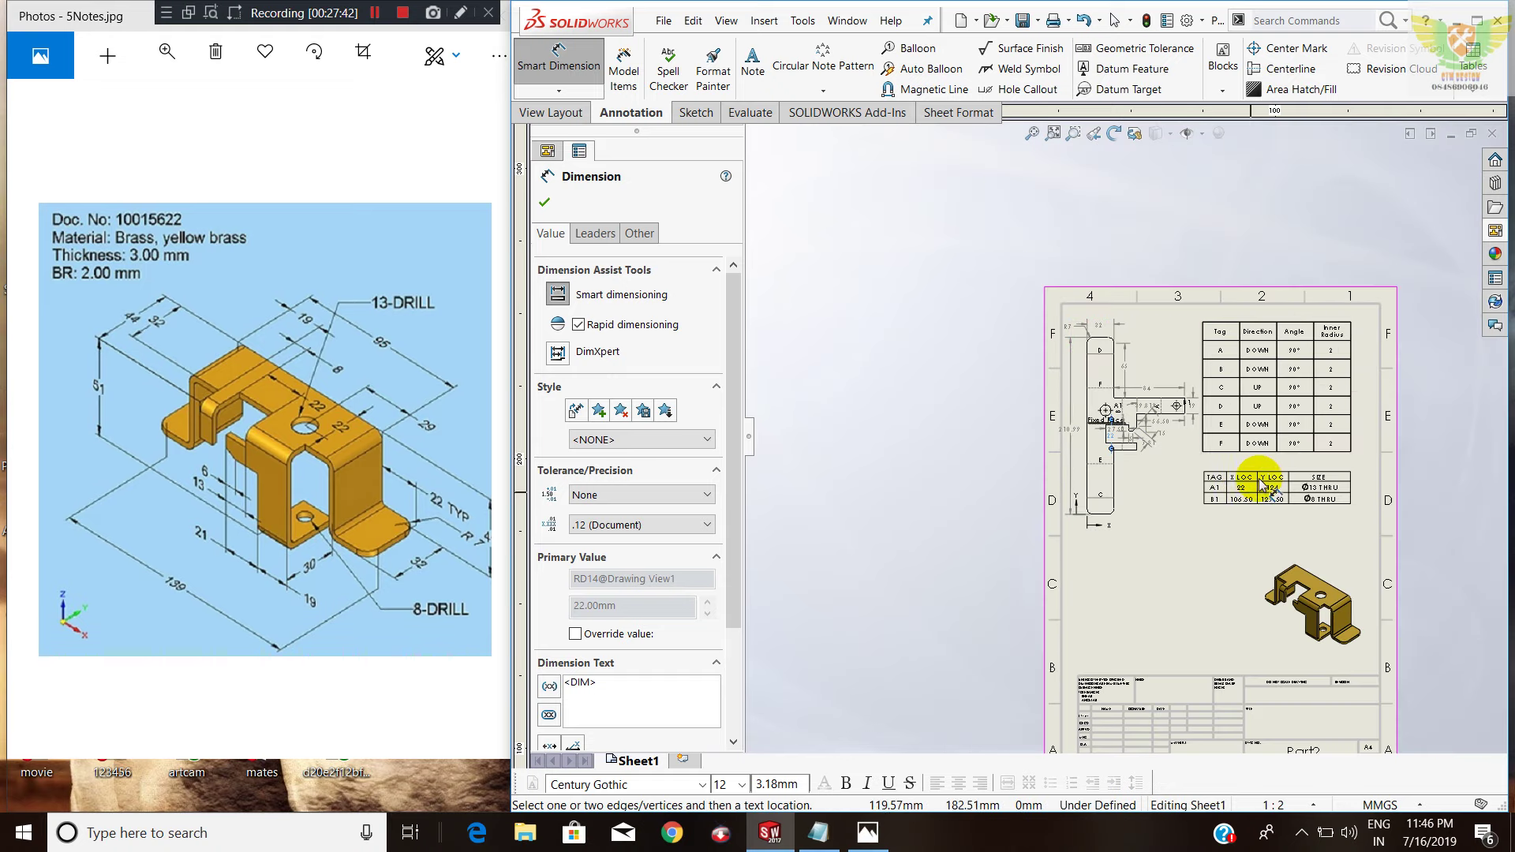
scroll(1190, 474, down, 1)
scroll(1104, 485, down, 1)
scroll(978, 481, down, 1)
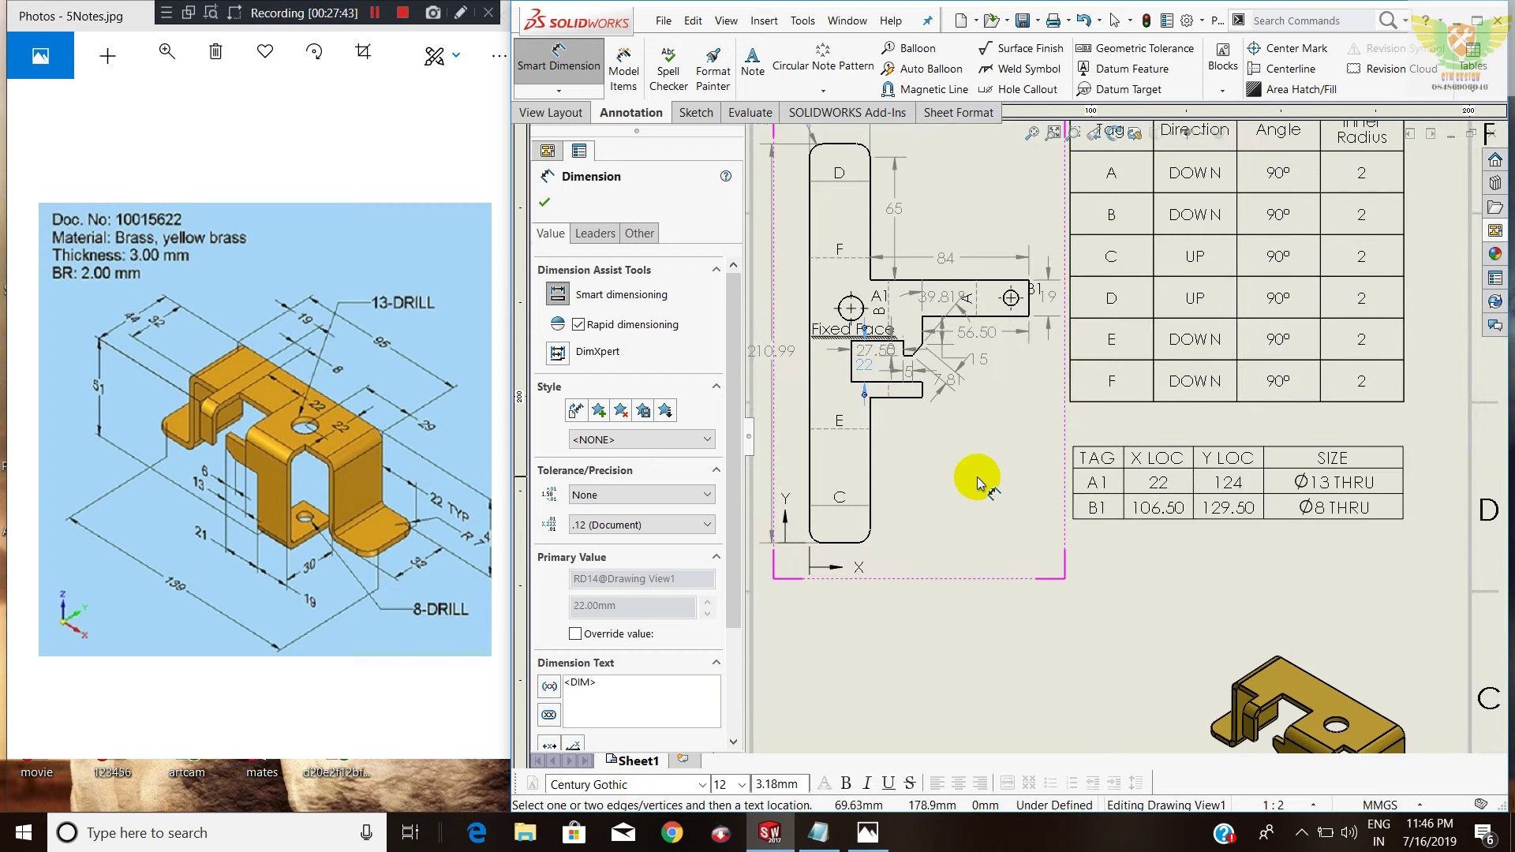
scroll(897, 405, down, 1)
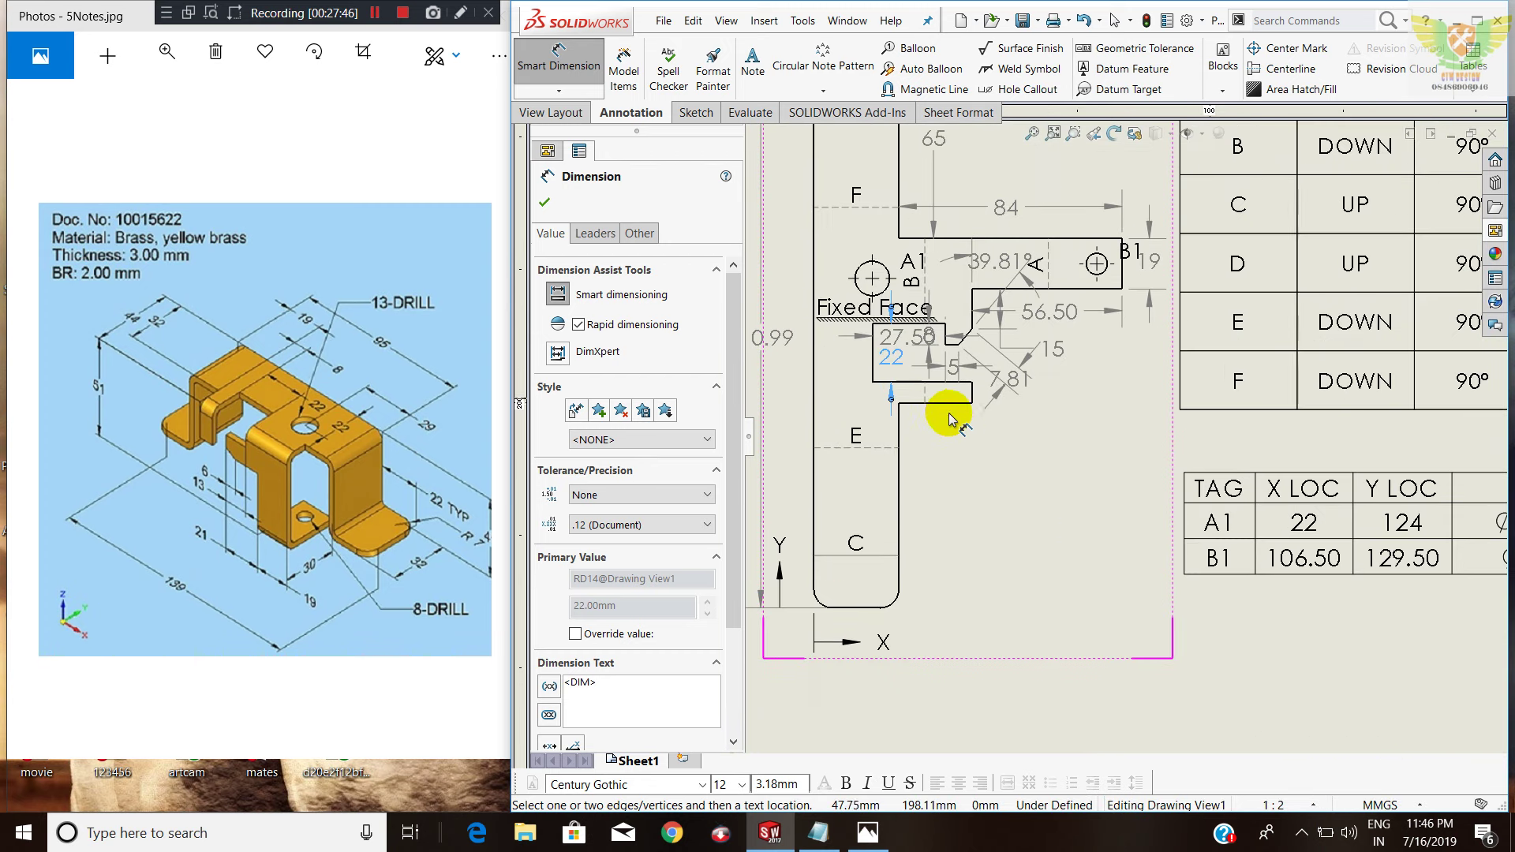
click(946, 418)
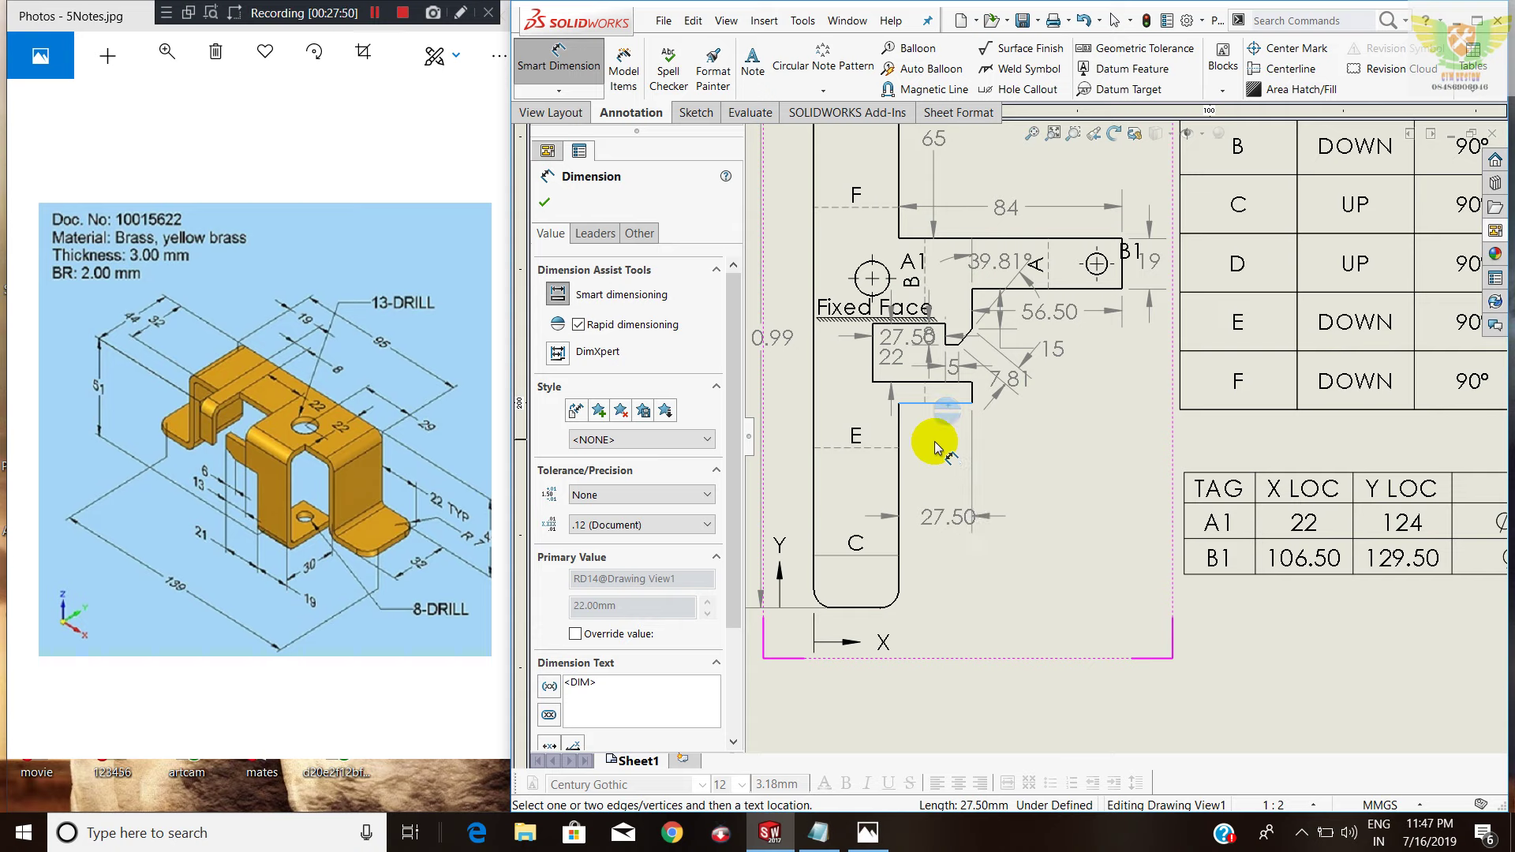
click(934, 439)
click(899, 493)
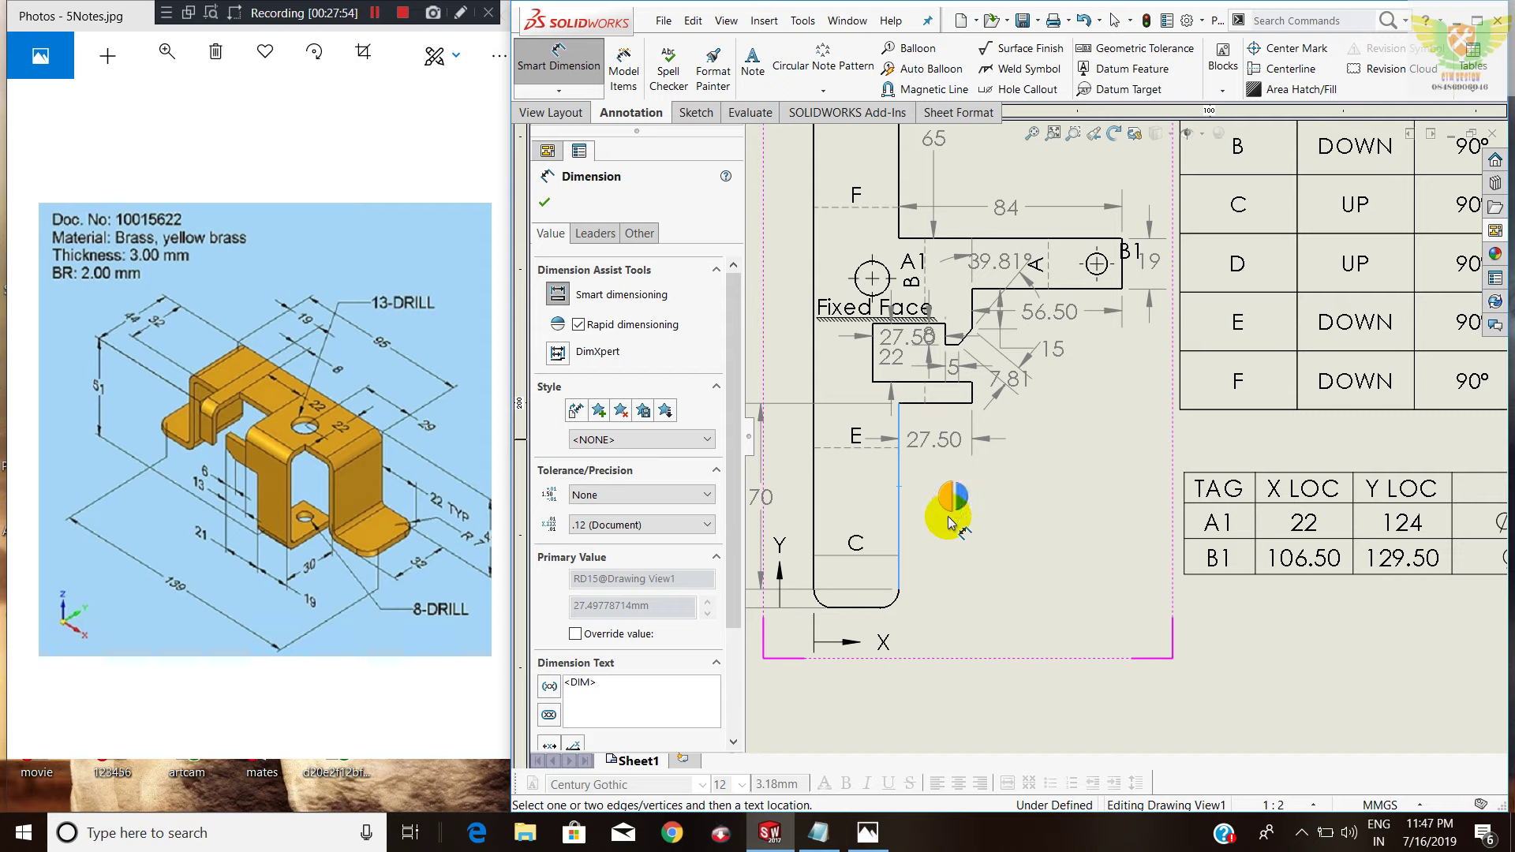
click(941, 517)
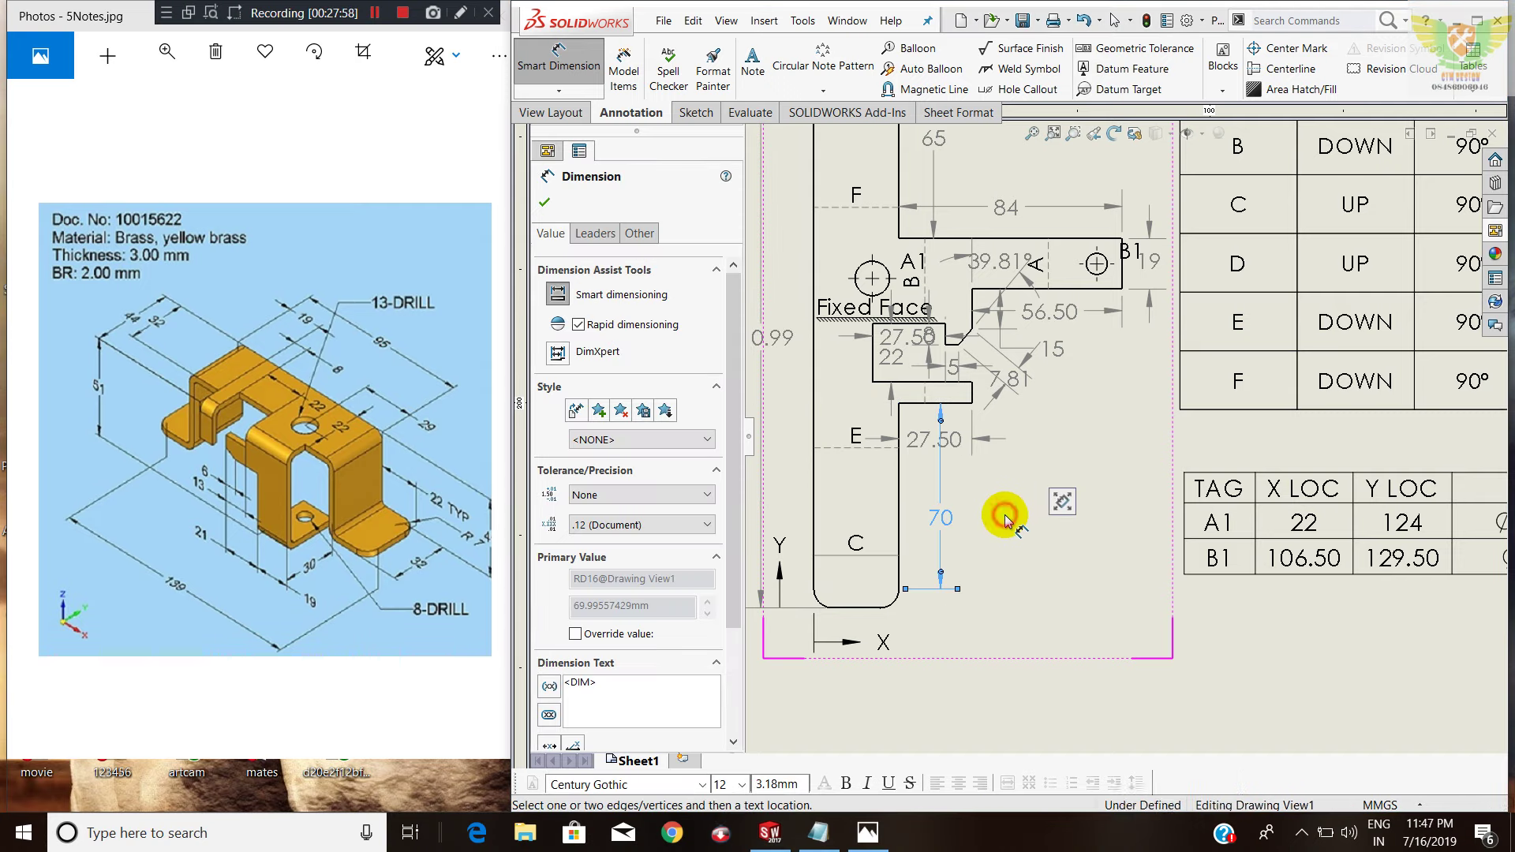
key(Escape)
scroll(997, 509, down, 1)
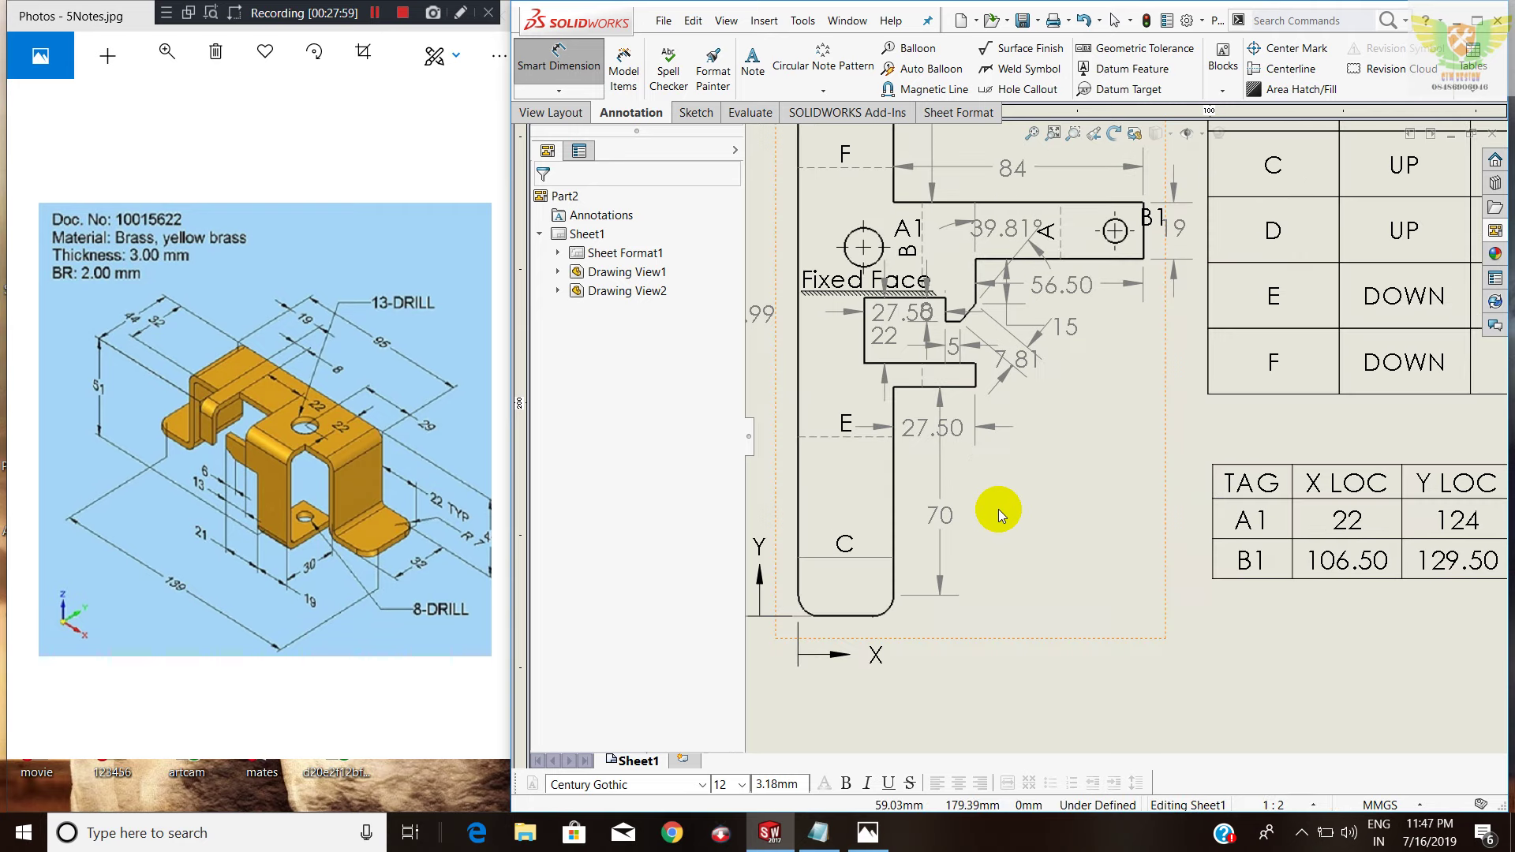
scroll(988, 477, down, 1)
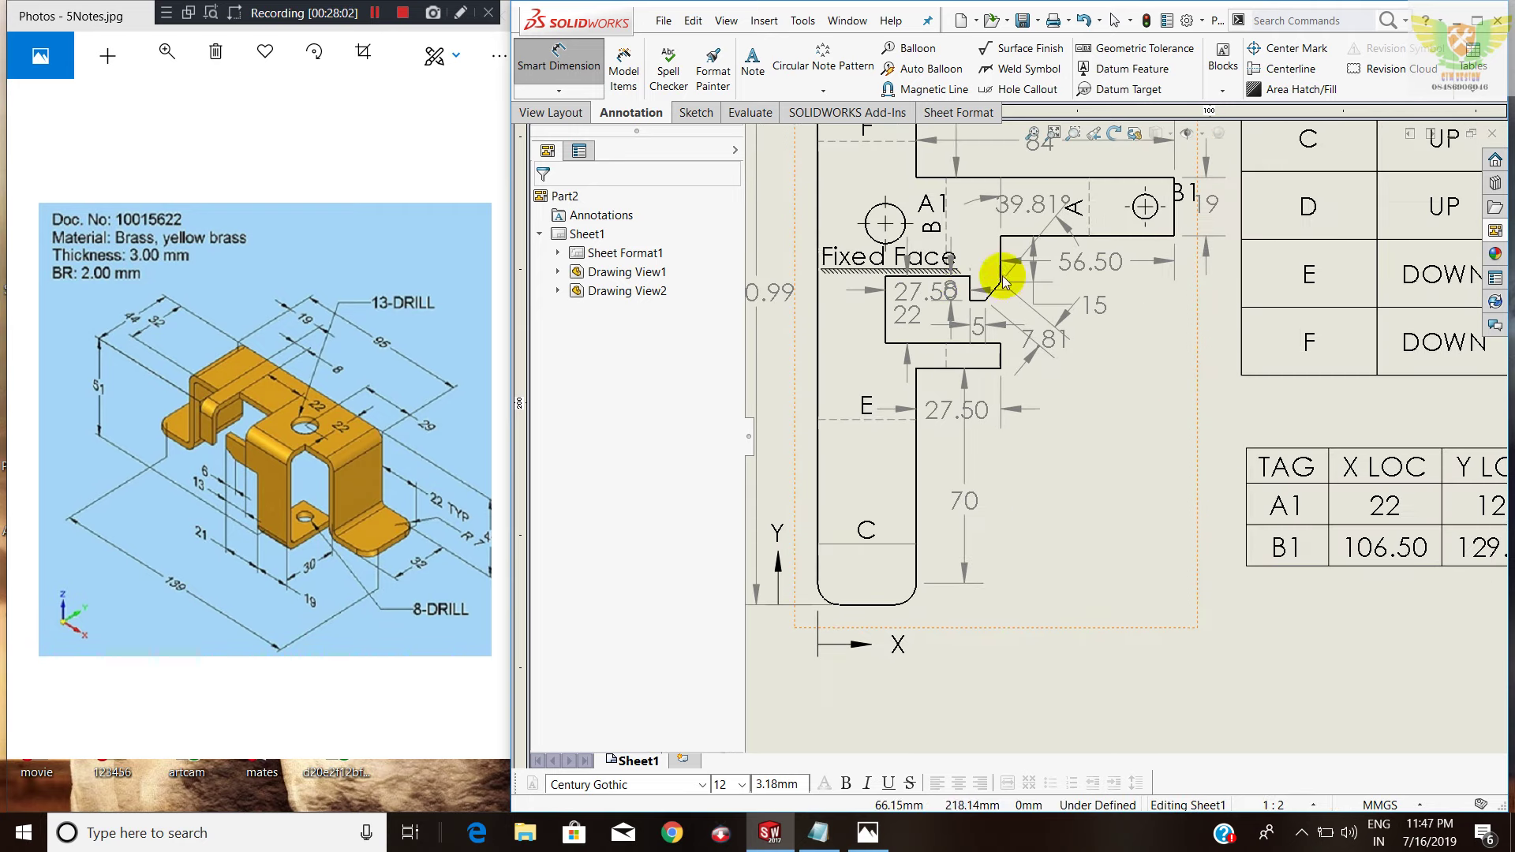
scroll(1026, 339, up, 1)
scroll(1055, 328, up, 1)
scroll(1058, 338, up, 1)
scroll(1101, 405, down, 1)
scroll(1105, 382, up, 2)
scroll(1184, 426, up, 1)
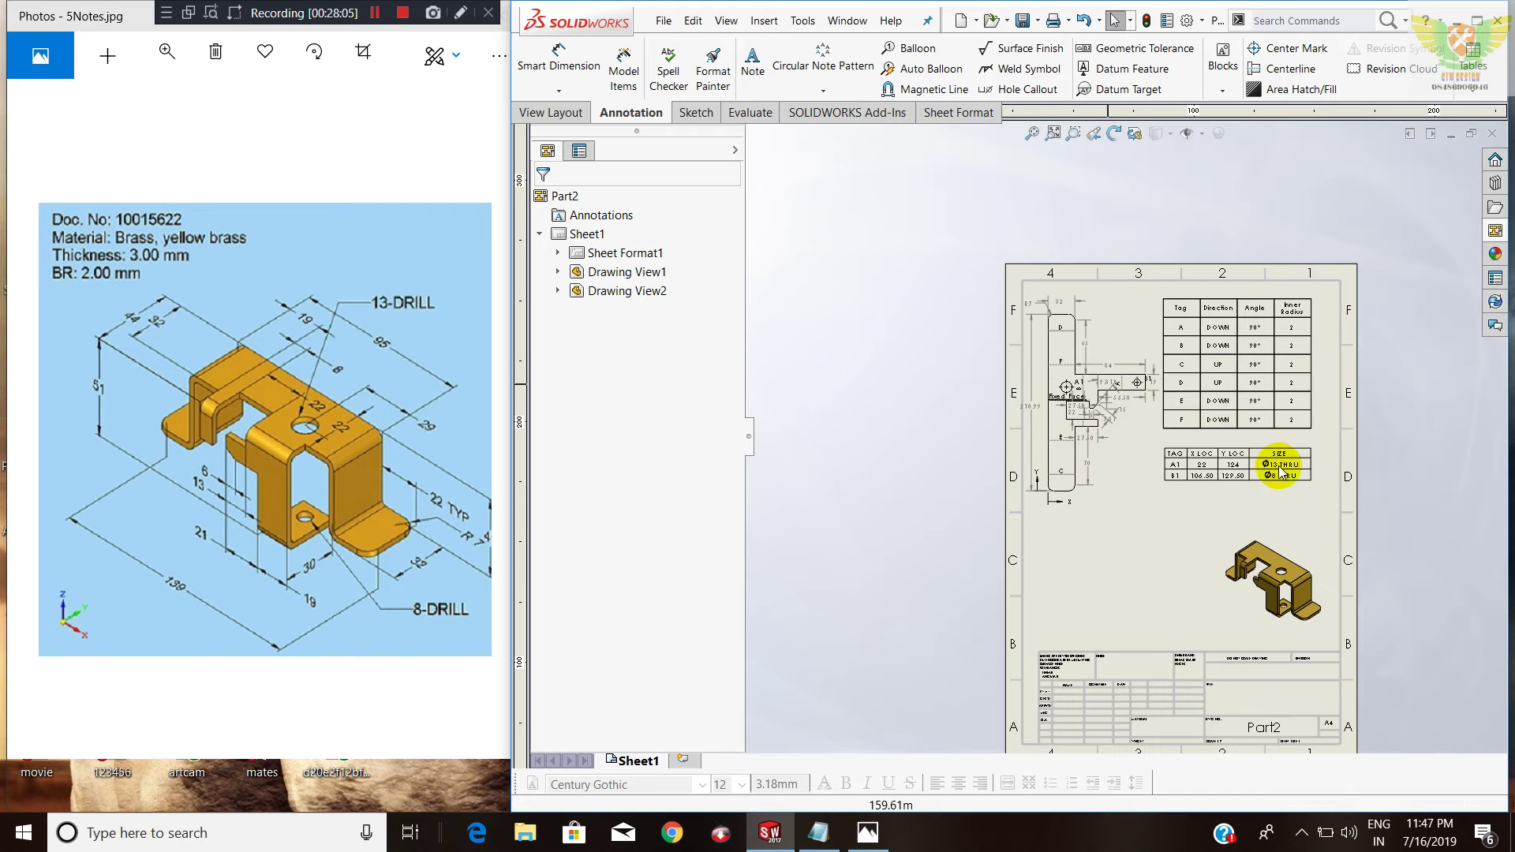
scroll(1309, 432, down, 1)
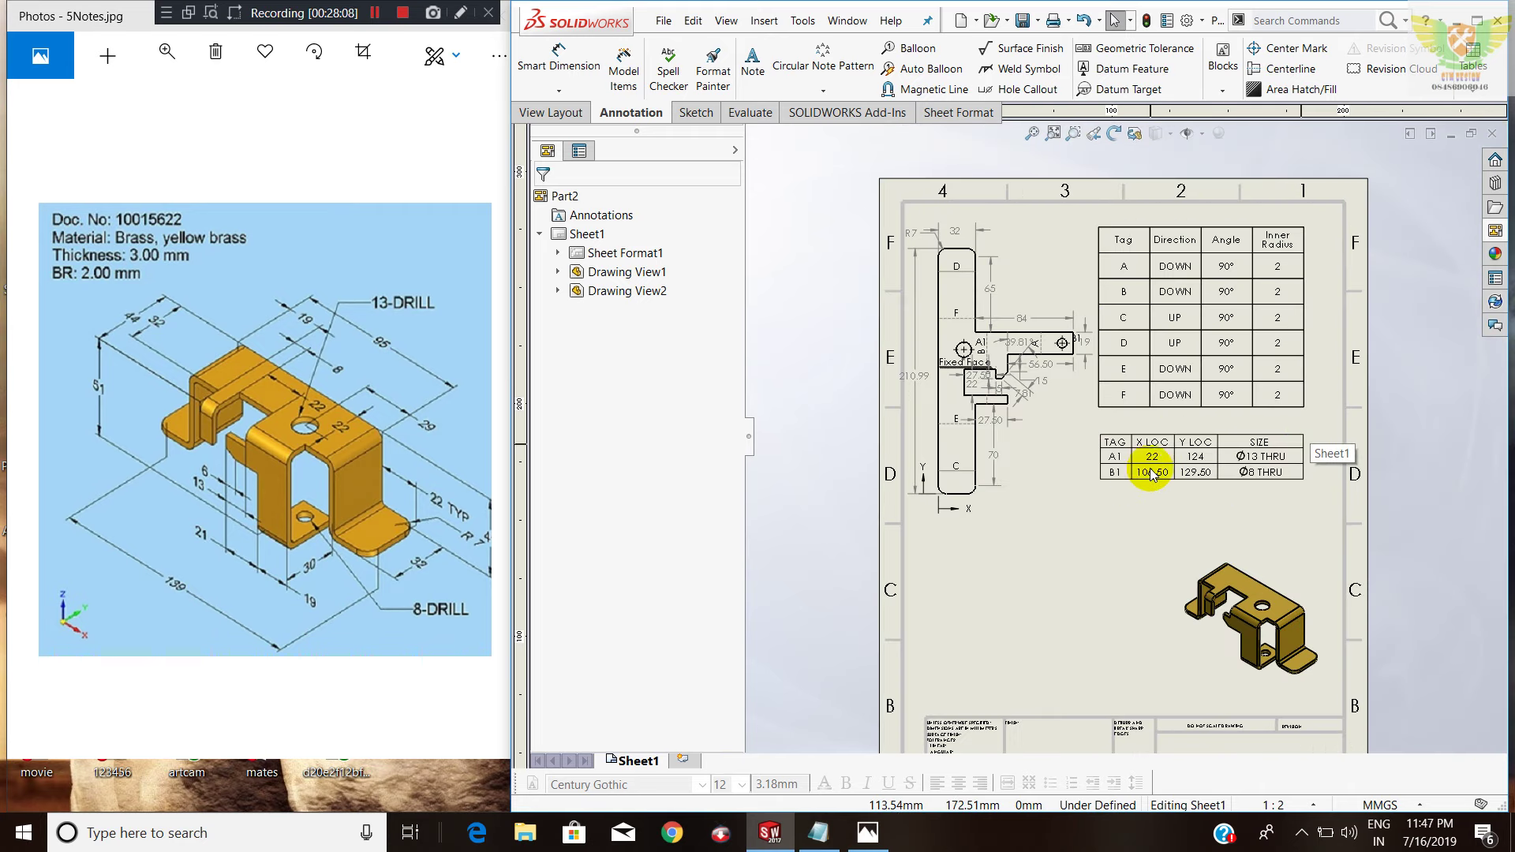